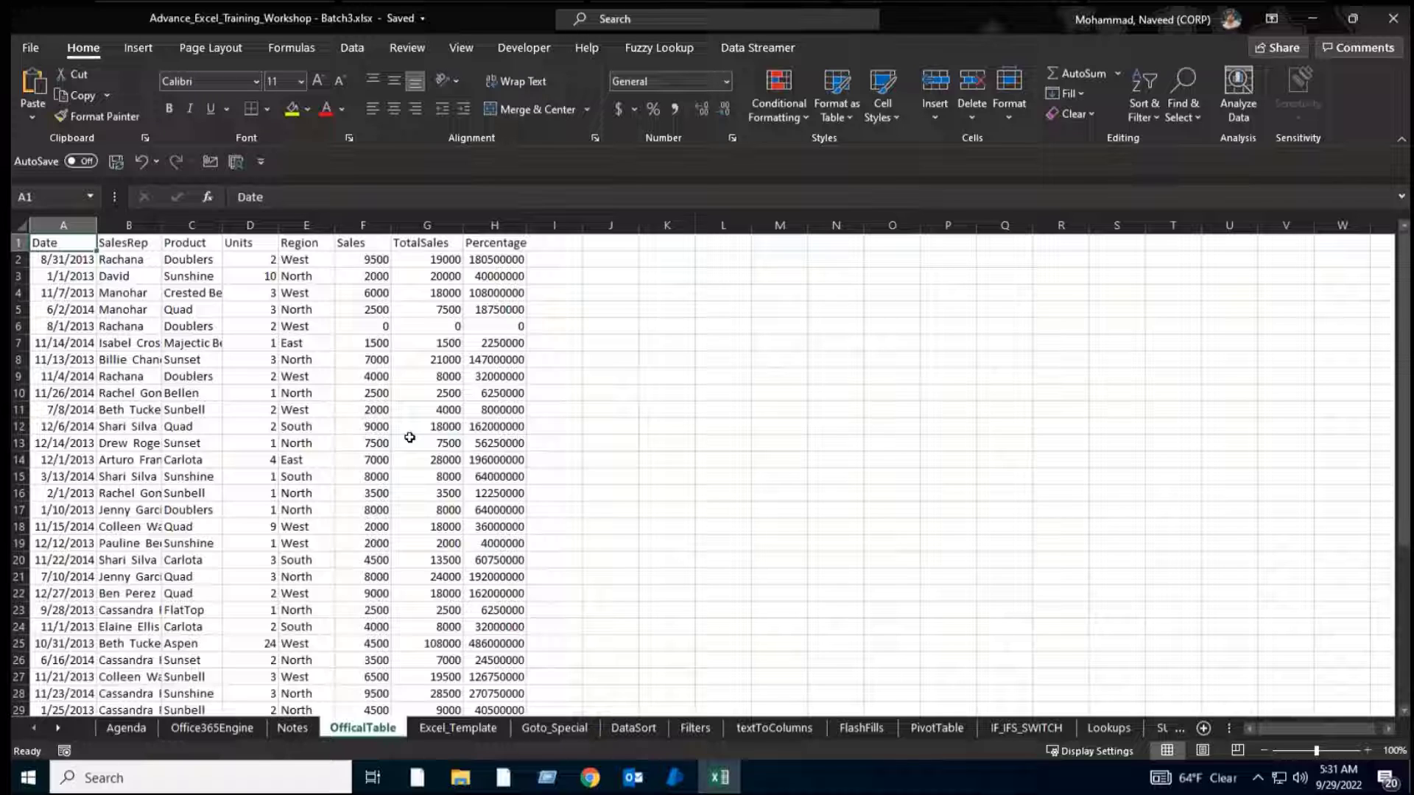
Examine the header row and the sales records on the OfficalTable sheet.
left_click(251, 369)
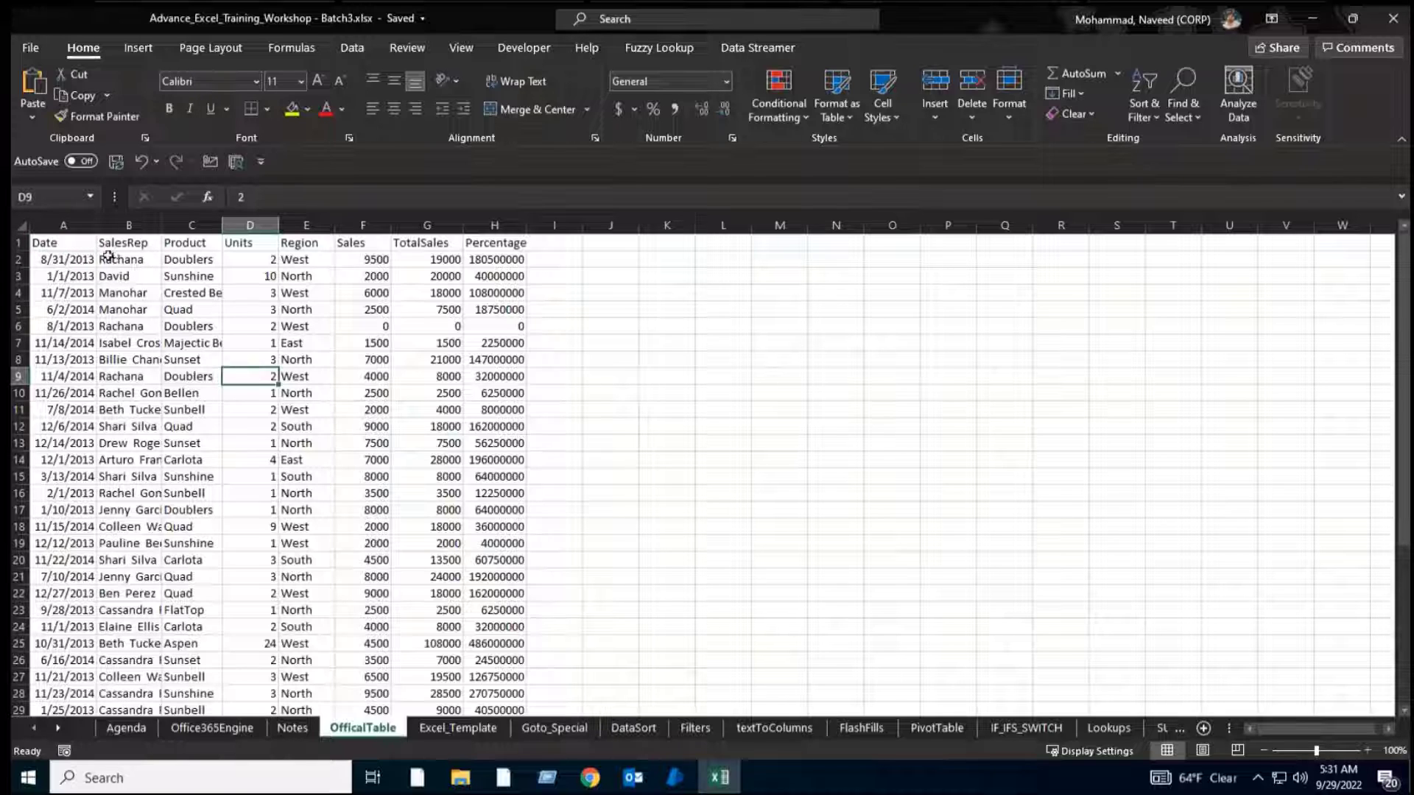
left_click_drag(45, 243, 559, 258)
left_click_drag(44, 259, 537, 616)
left_click(306, 427)
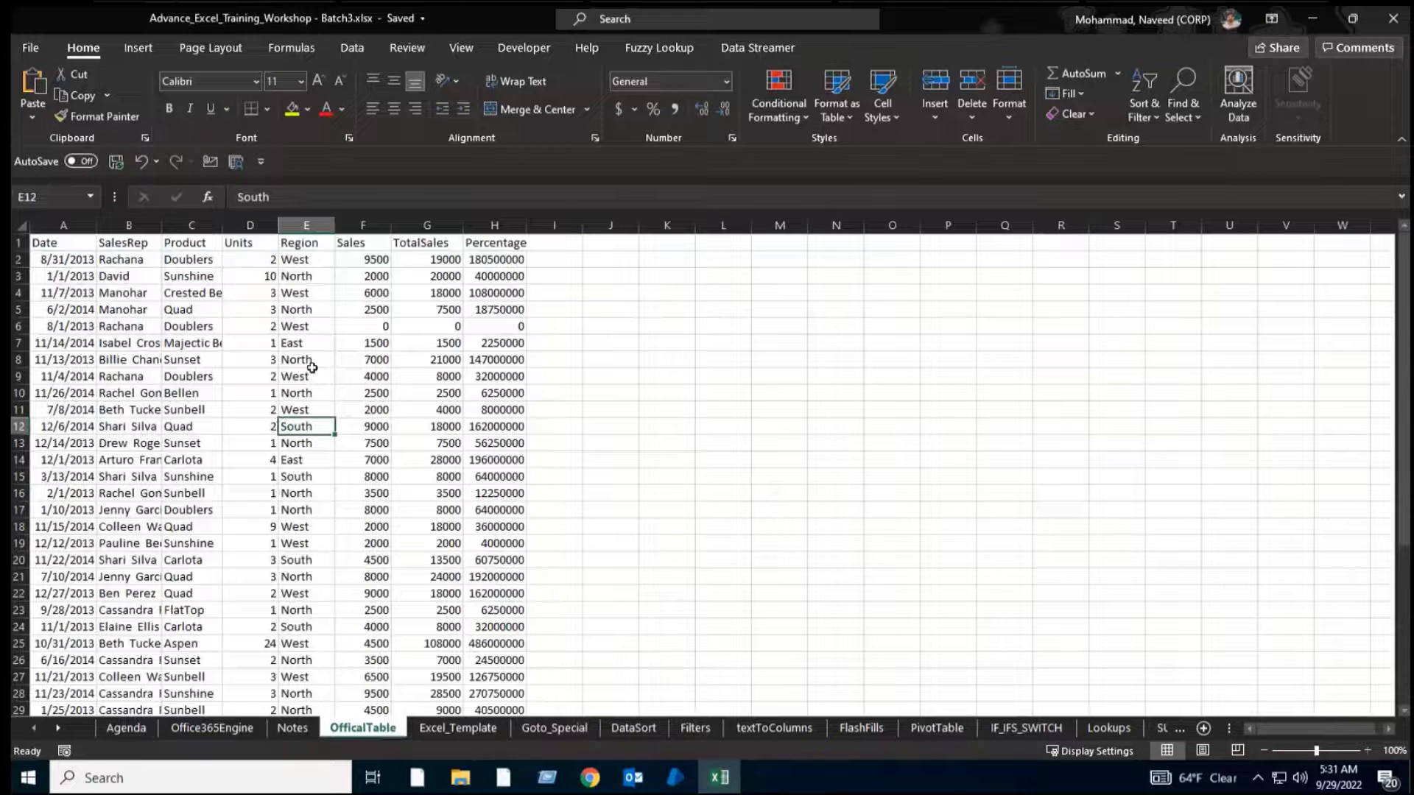
left_click_drag(72, 254, 520, 645)
left_click(287, 433)
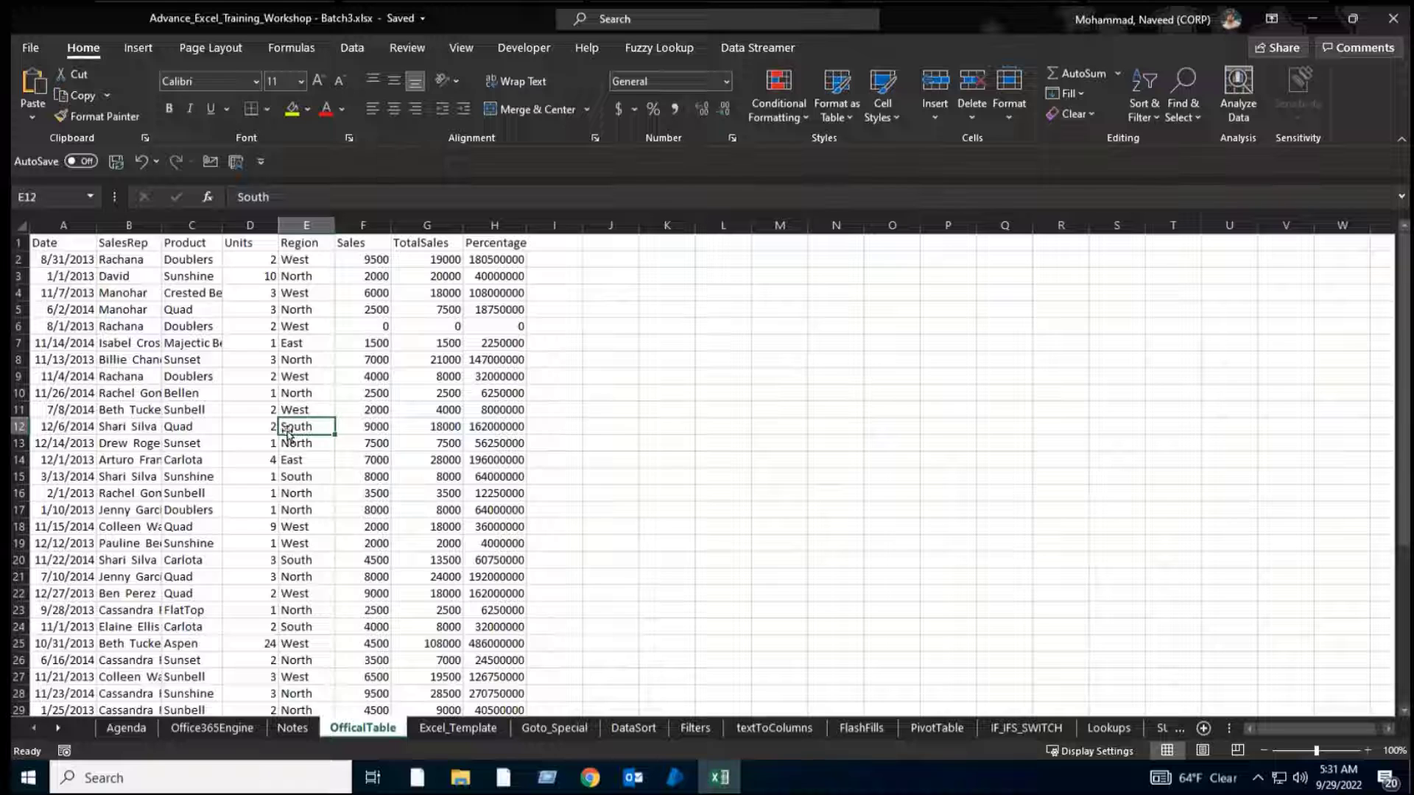
left_click(256, 390)
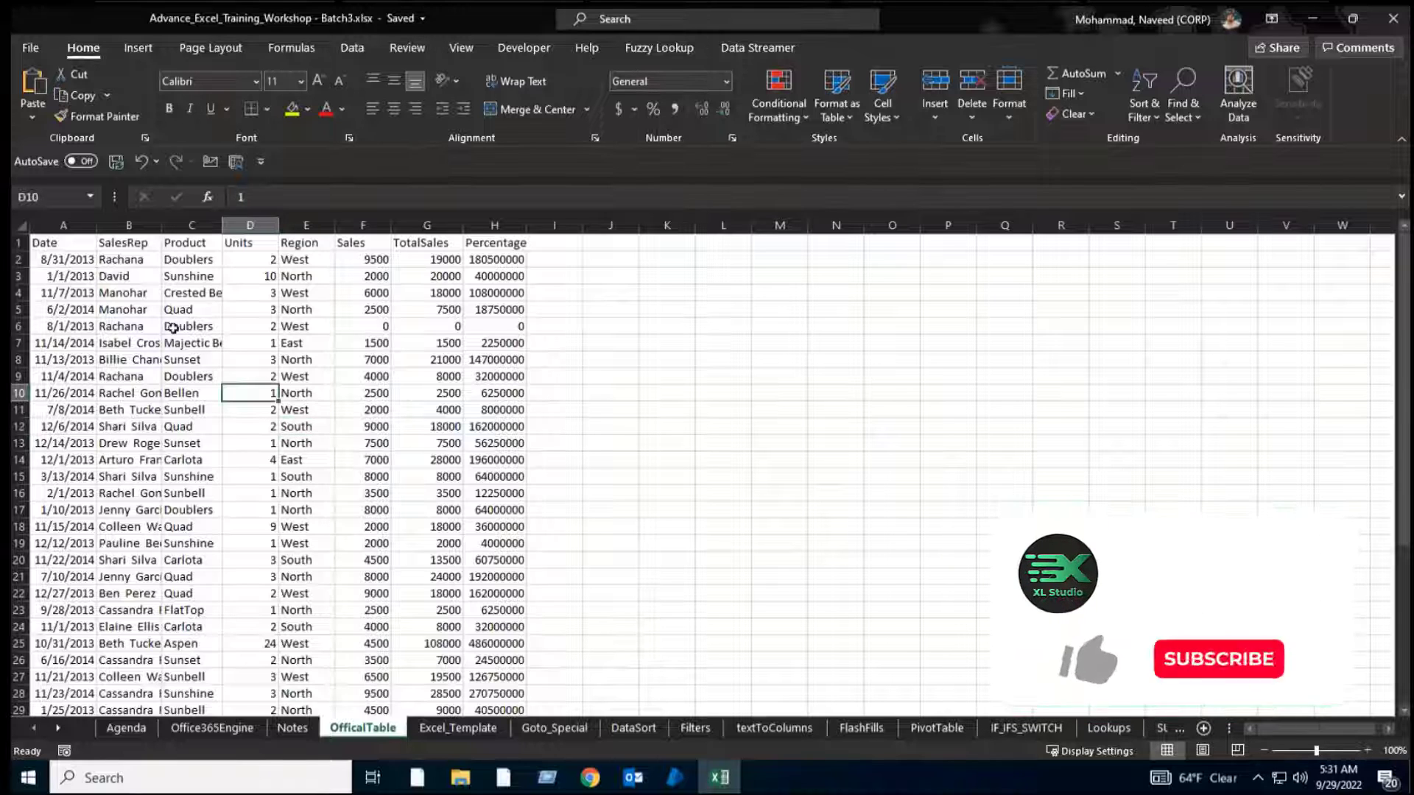
left_click(56, 248)
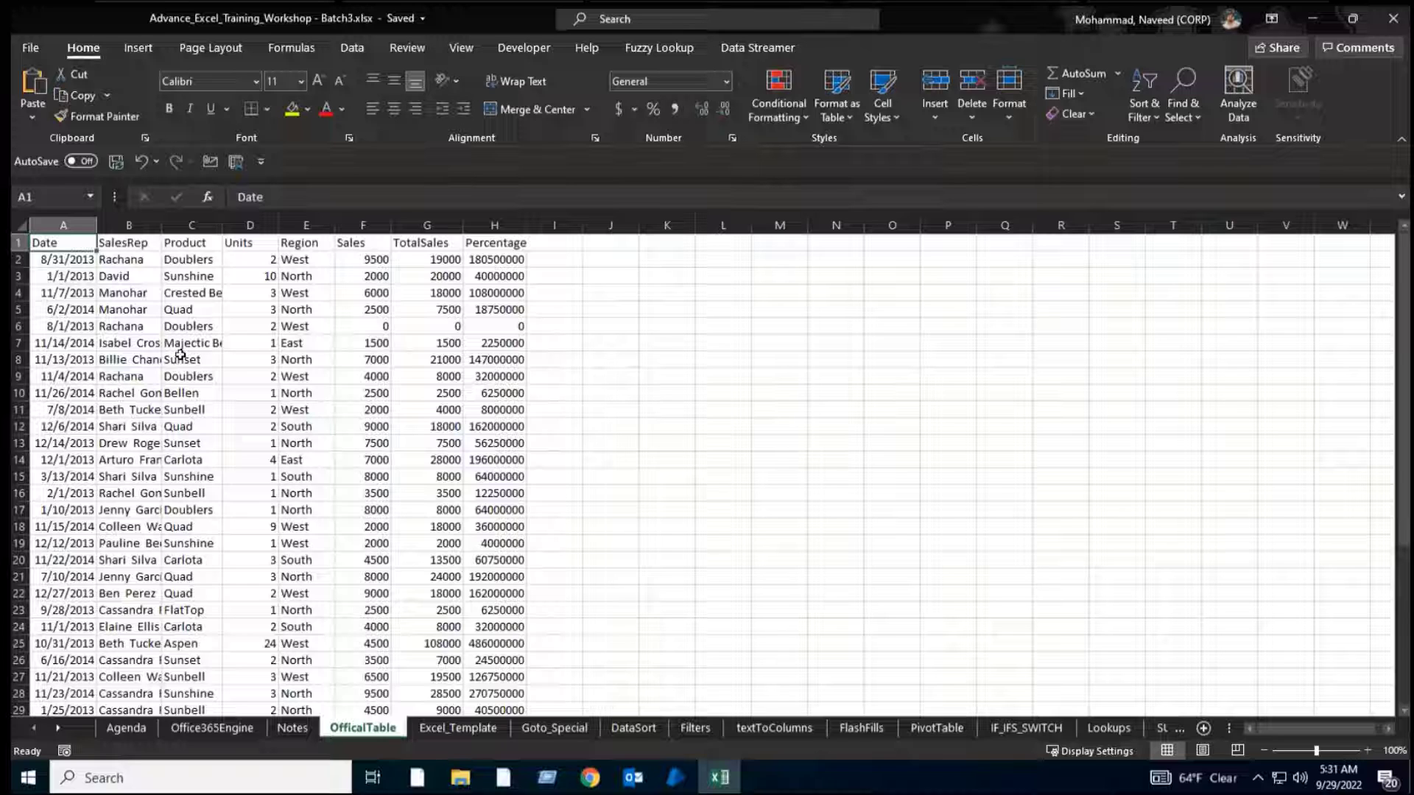
left_click(180, 356)
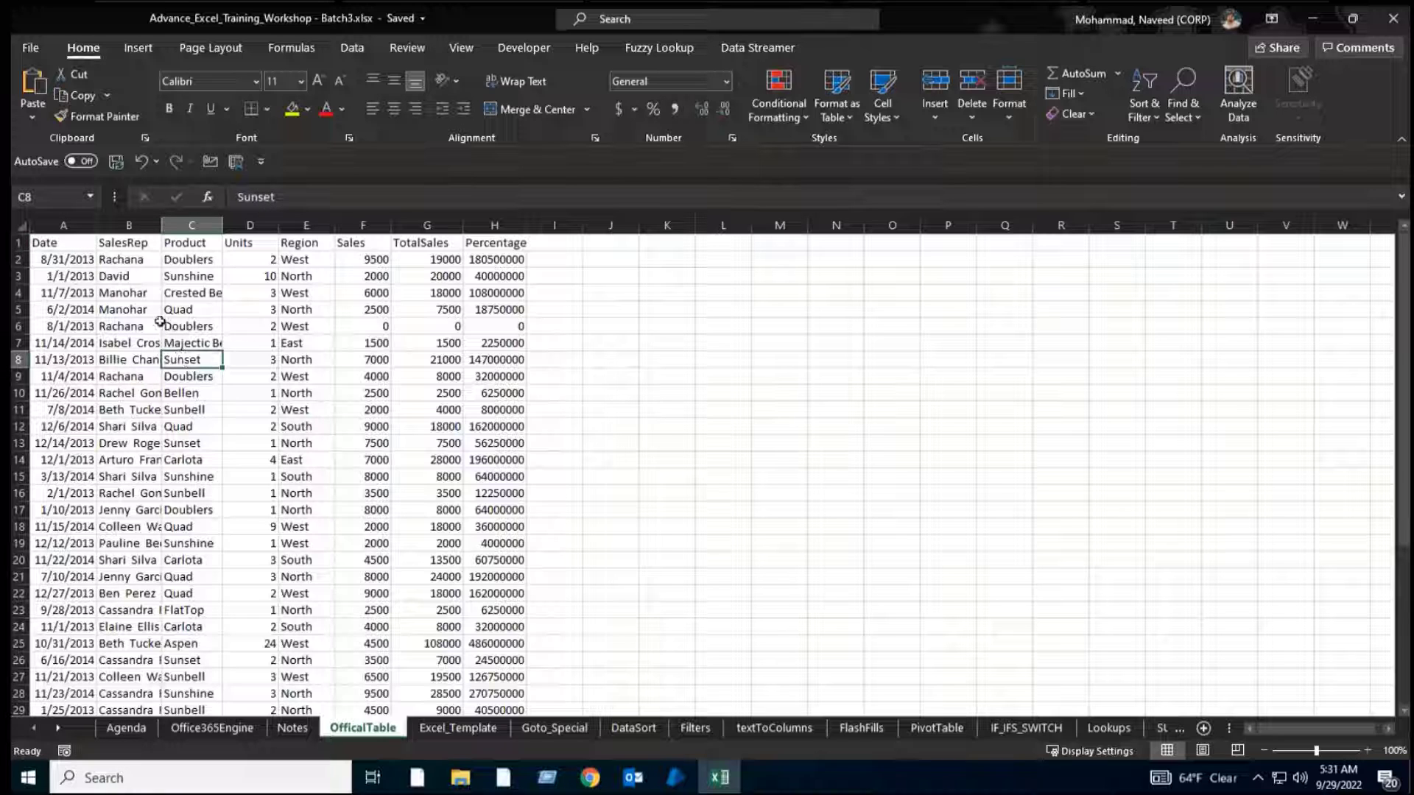
left_click(316, 341)
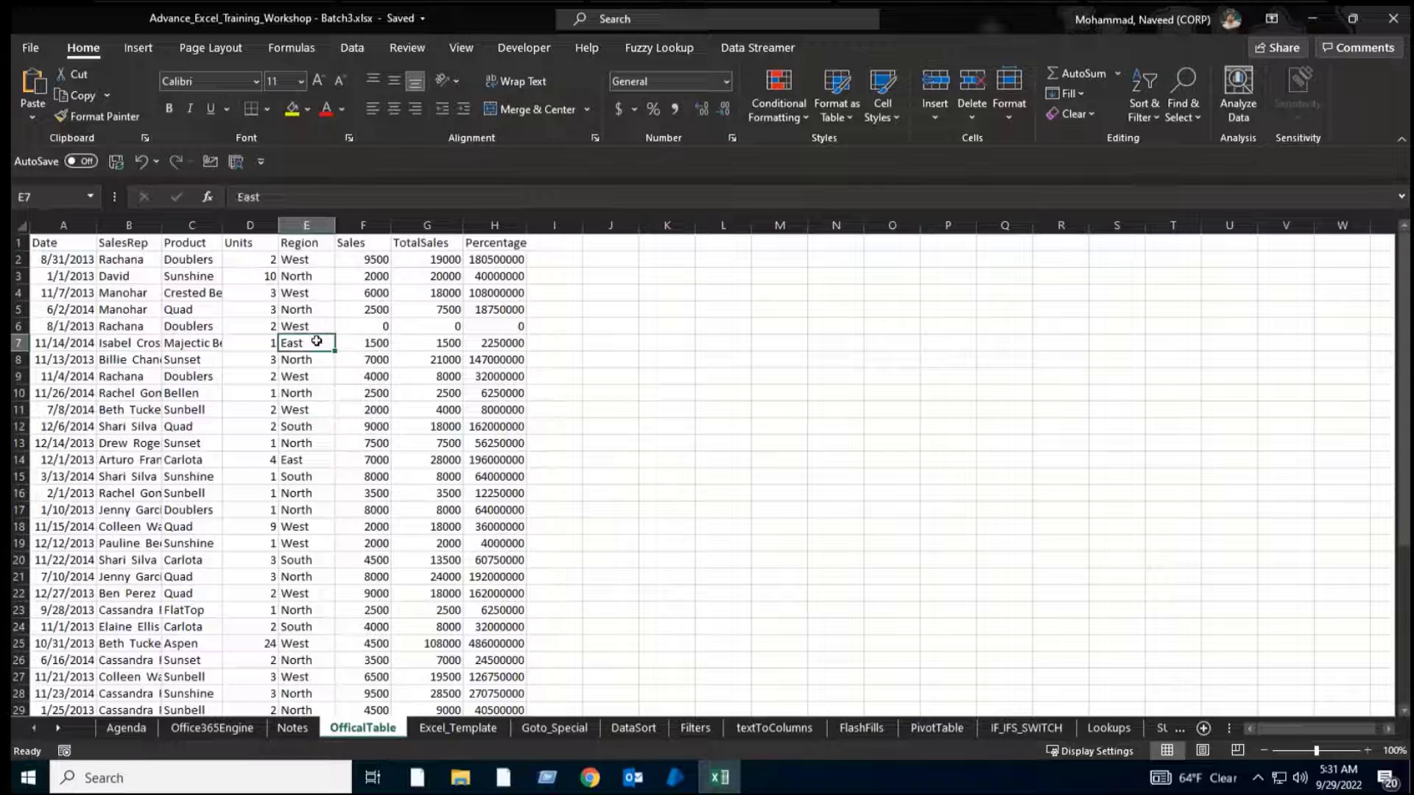
Clear the leftover 9/22/2022 entries in rows 40 to 42 below the sales data.
left_click(61, 246)
key("ctrl+shift+End")
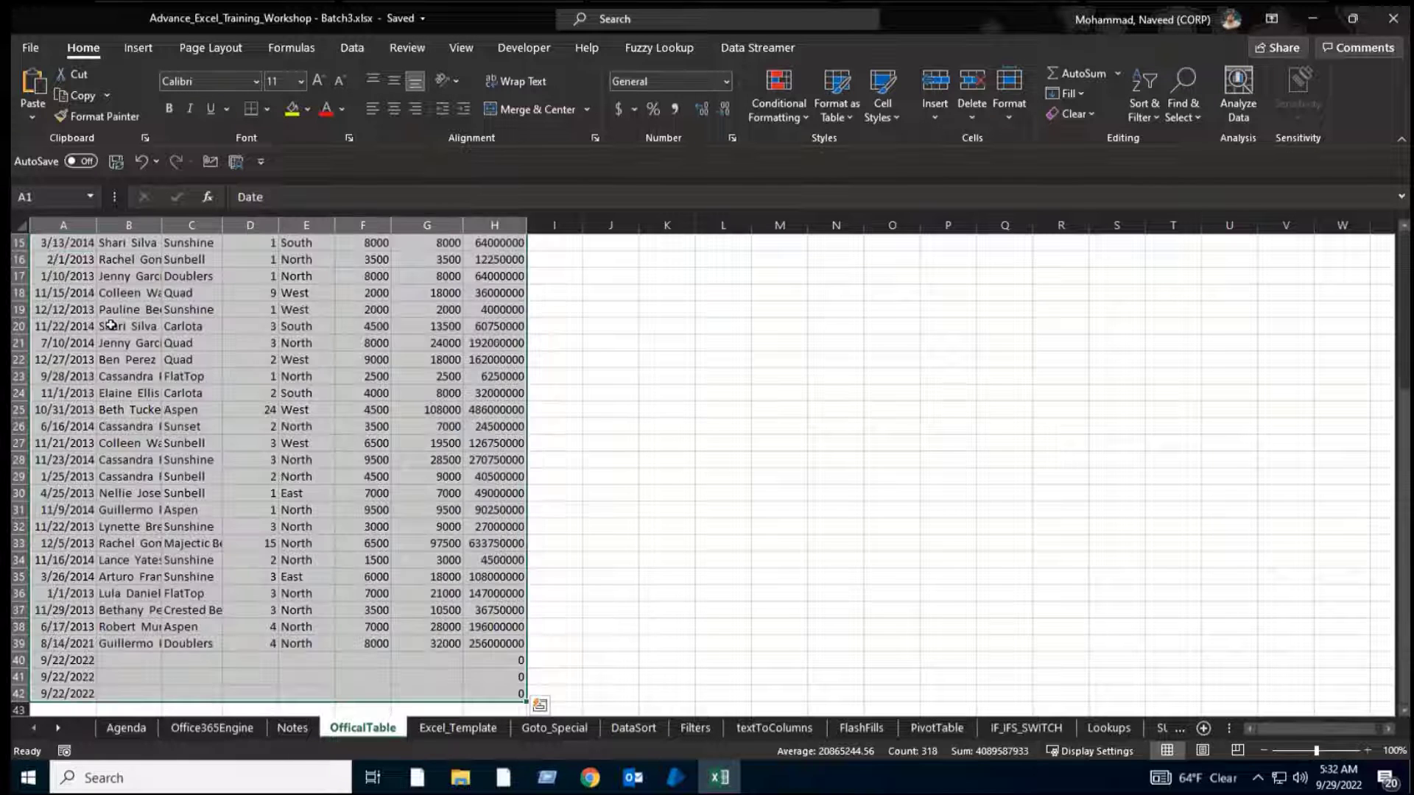
left_click(105, 679)
left_click_drag(66, 660, 79, 692)
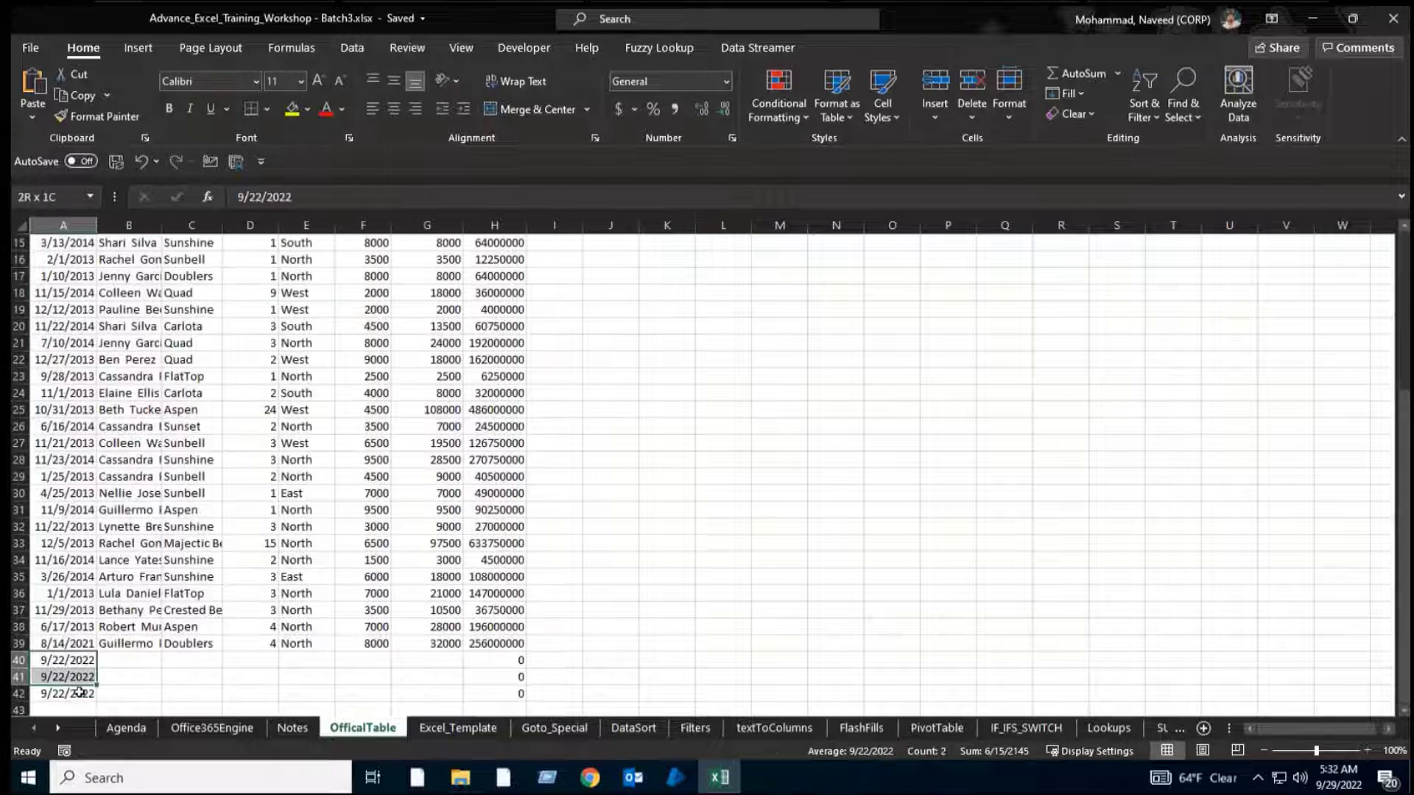
key("Delete")
key("ctrl+Home")
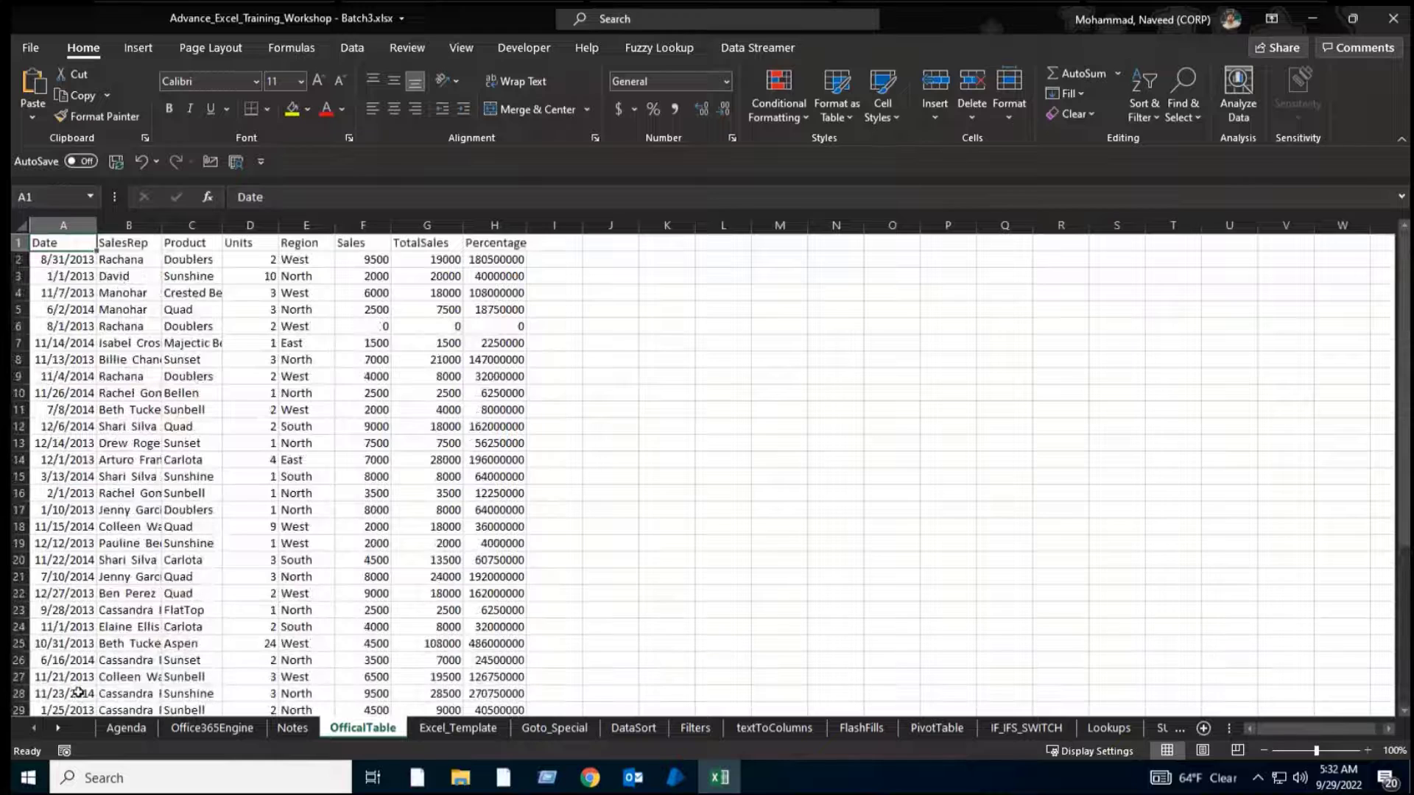
key("ctrl+shift+End")
left_click(137, 50)
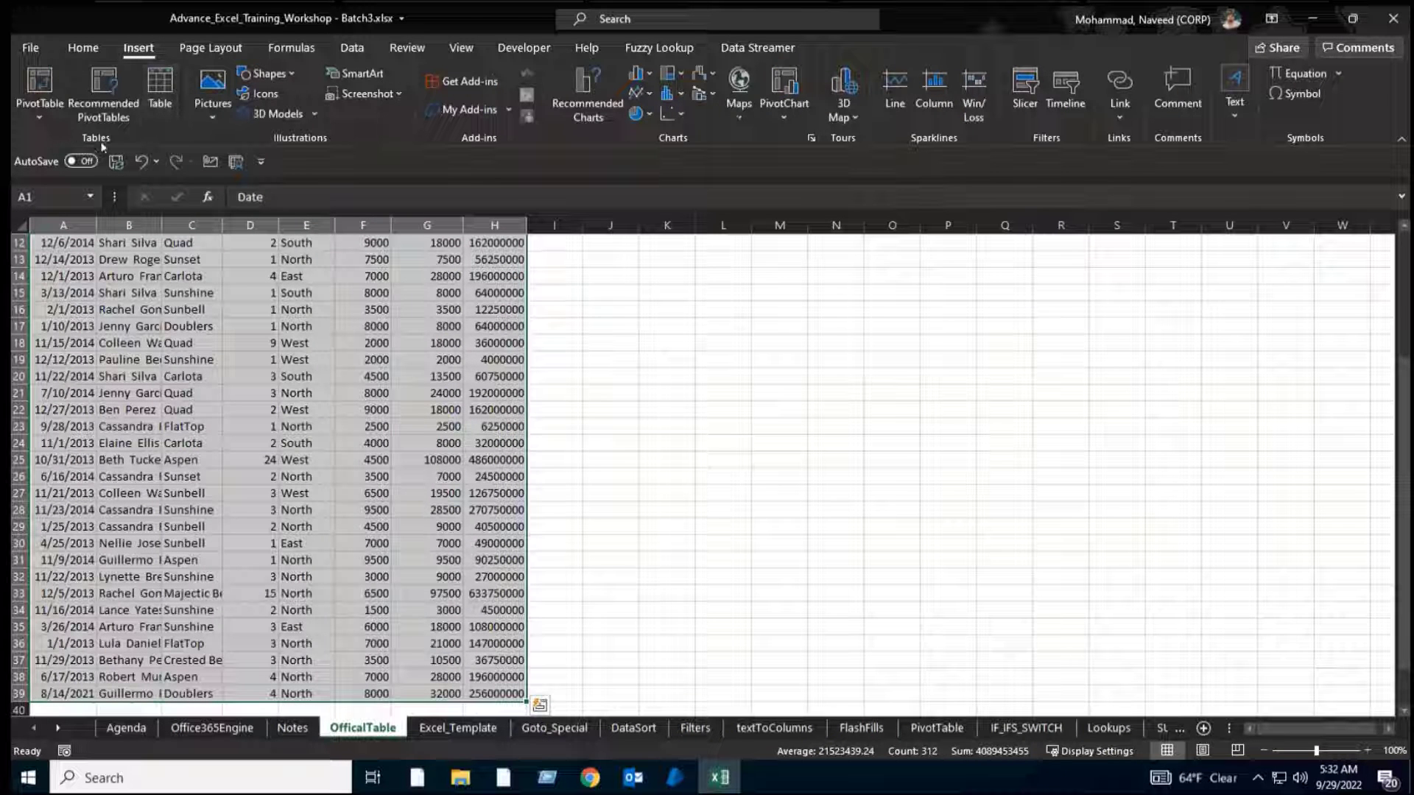
left_click(162, 111)
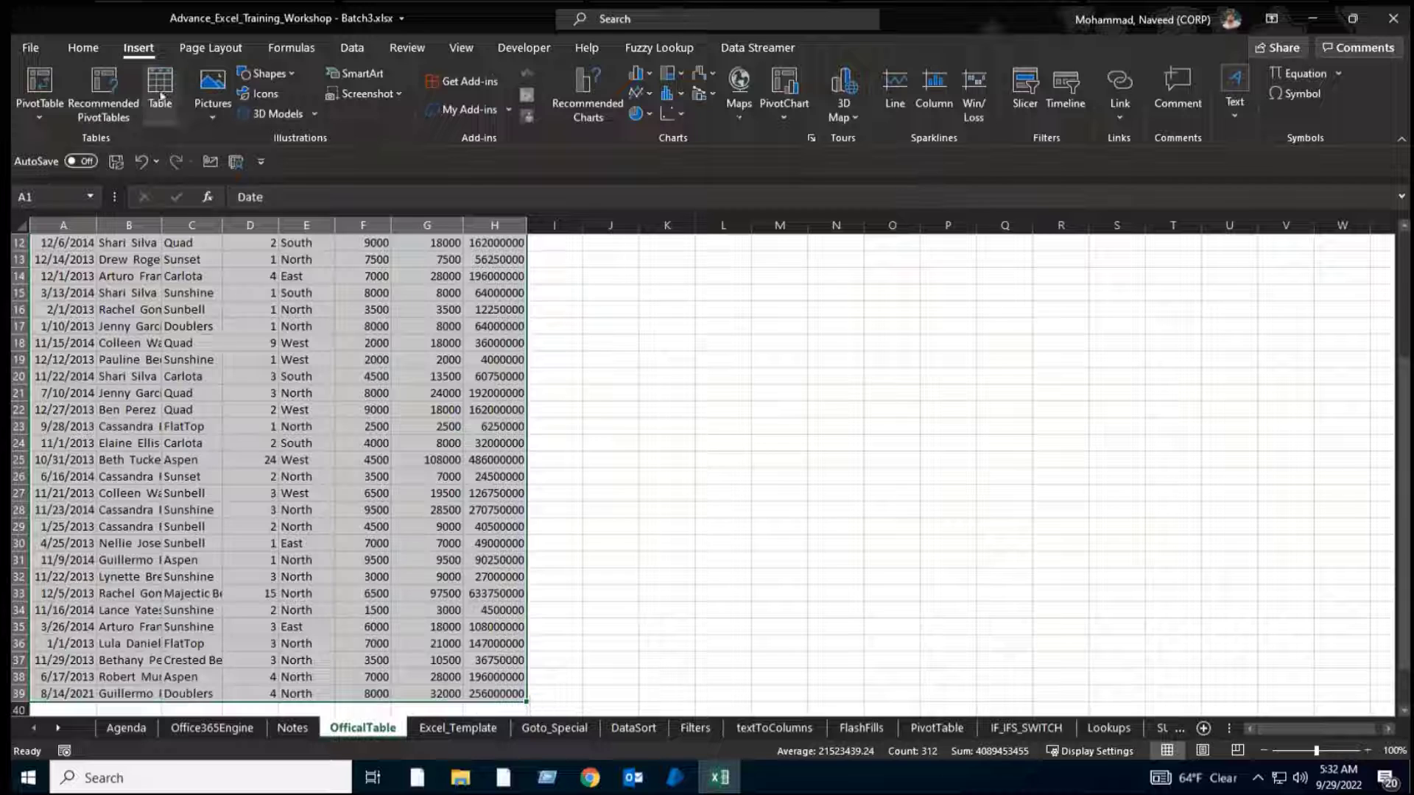
left_click(455, 382)
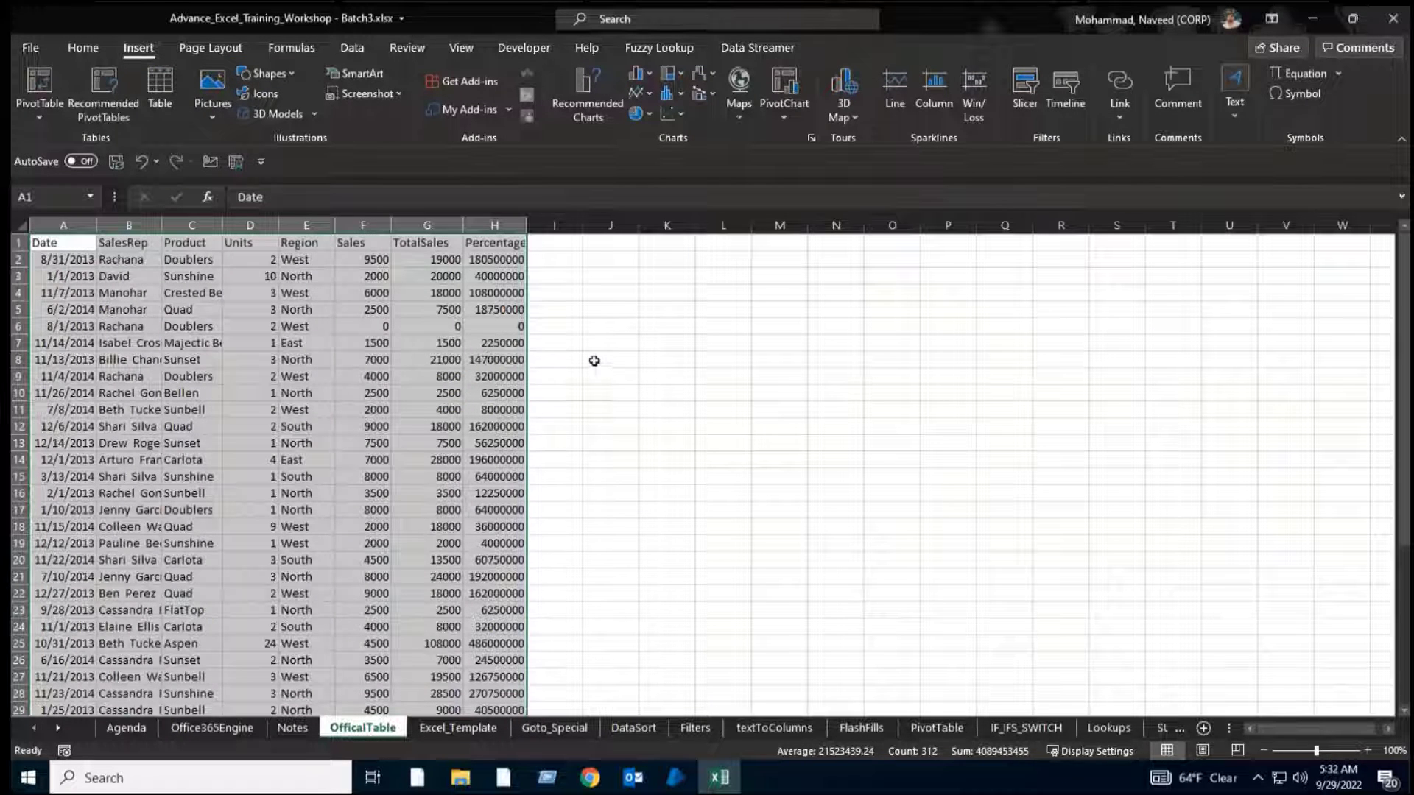
Enter the note "Ctrl + T" in J7 beside the data and move it to cell L7.
left_click(630, 344)
type("Ct")
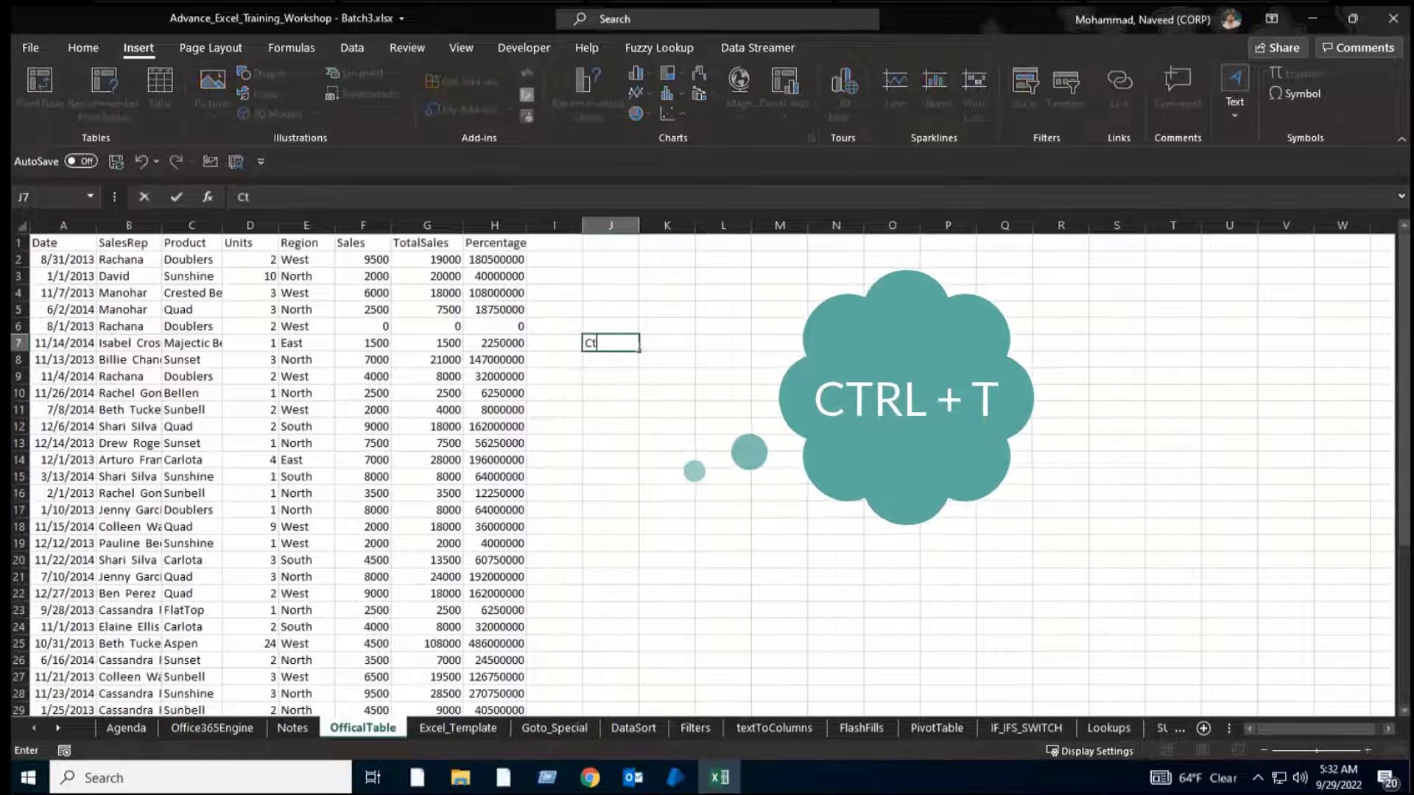
type("rl + T")
key("Return")
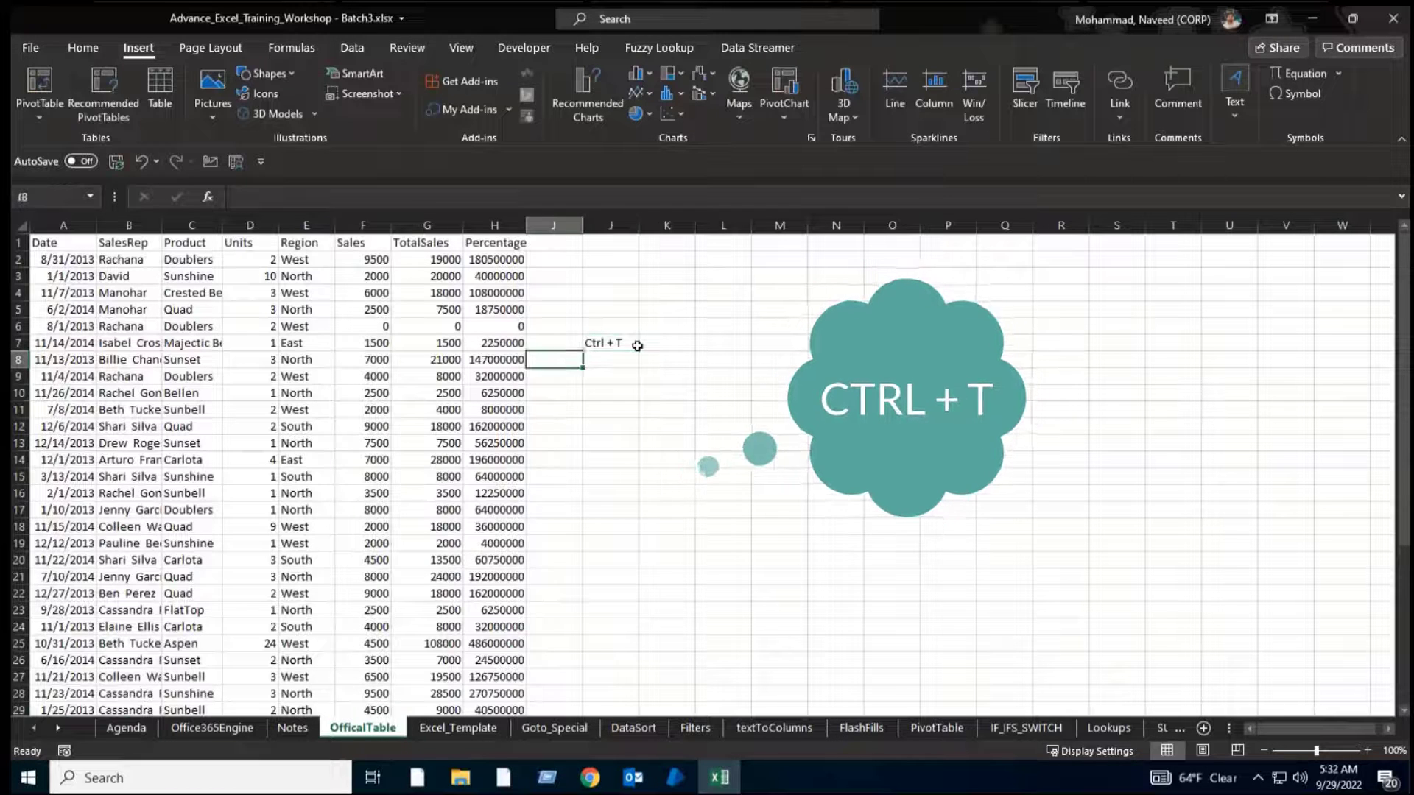
left_click(636, 345)
left_click_drag(637, 344, 750, 345)
Convert the range A1:H39 into a table without using its first row as headers, and inspect the generated header row.
key("Home")
key("ctrl+Home")
key("ctrl+shift+Right")
key("ctrl+shift+Down")
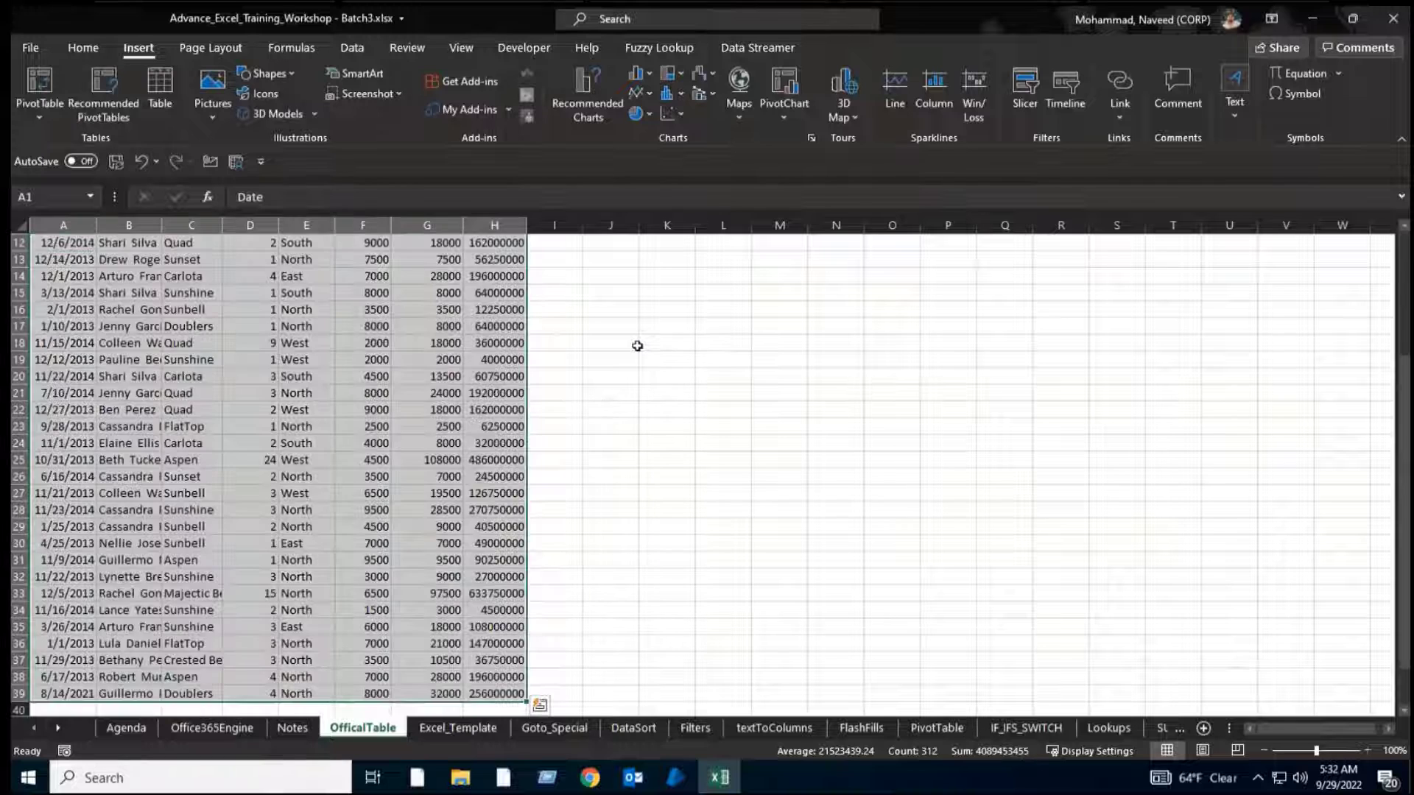
scroll(637, 345, "up", 4)
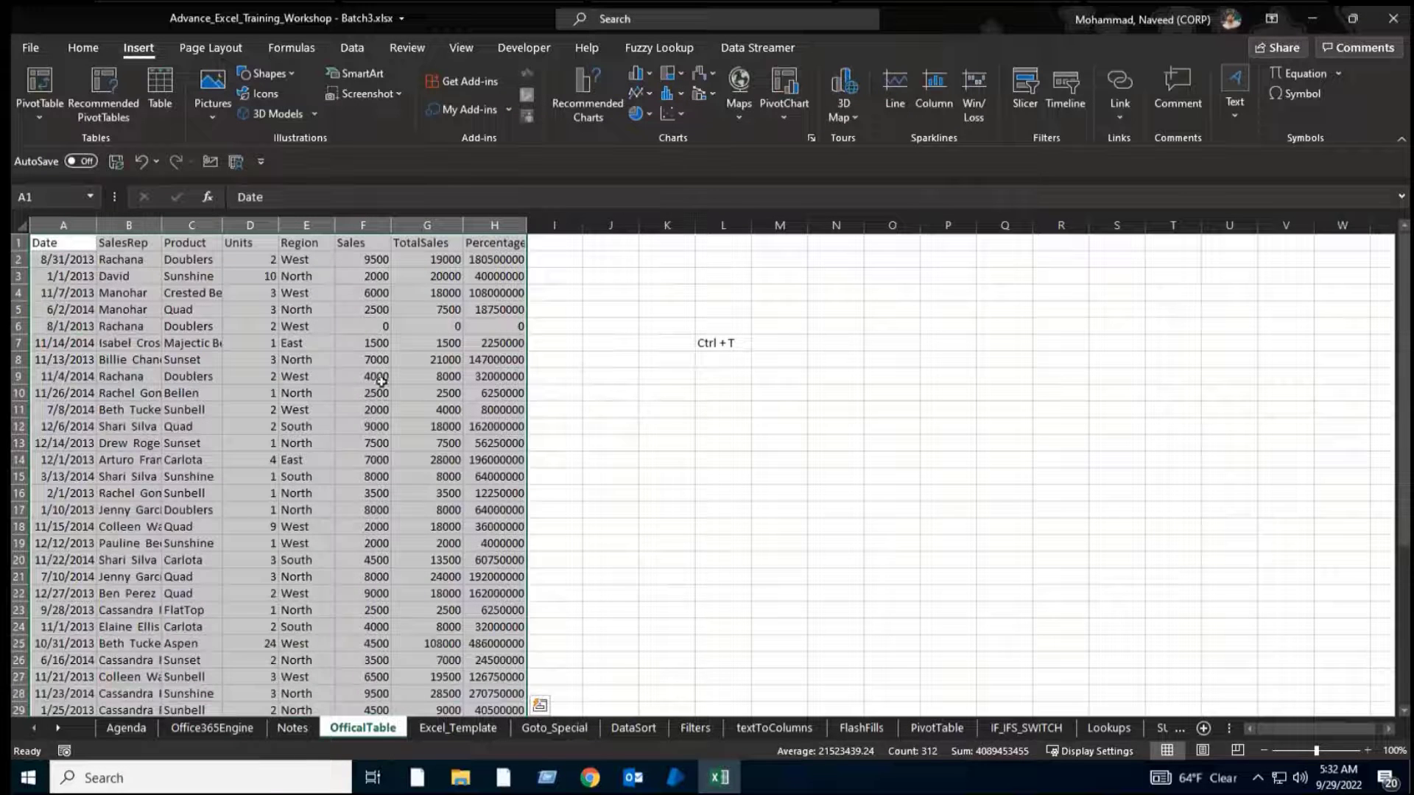
key("ctrl+t")
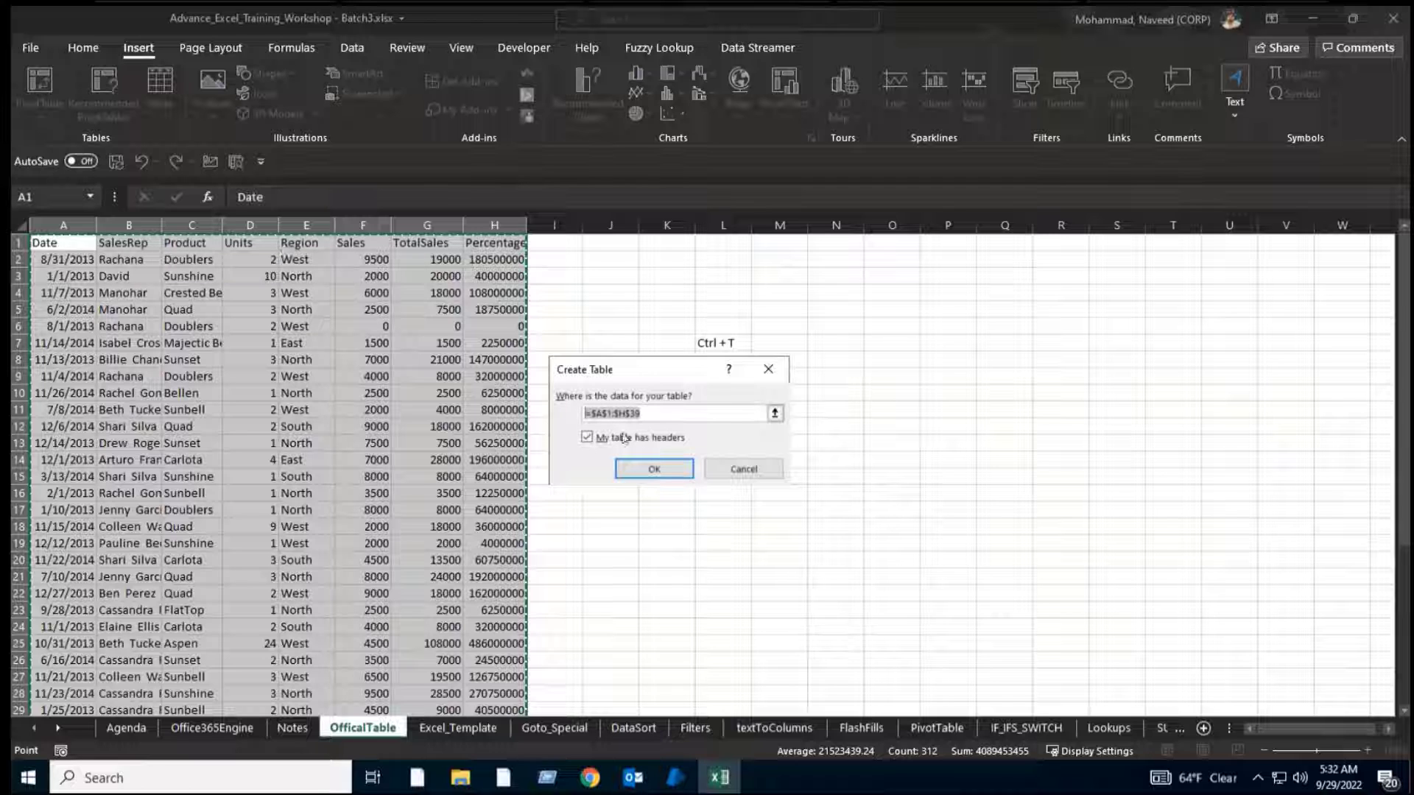
left_click(650, 469)
left_click(328, 376)
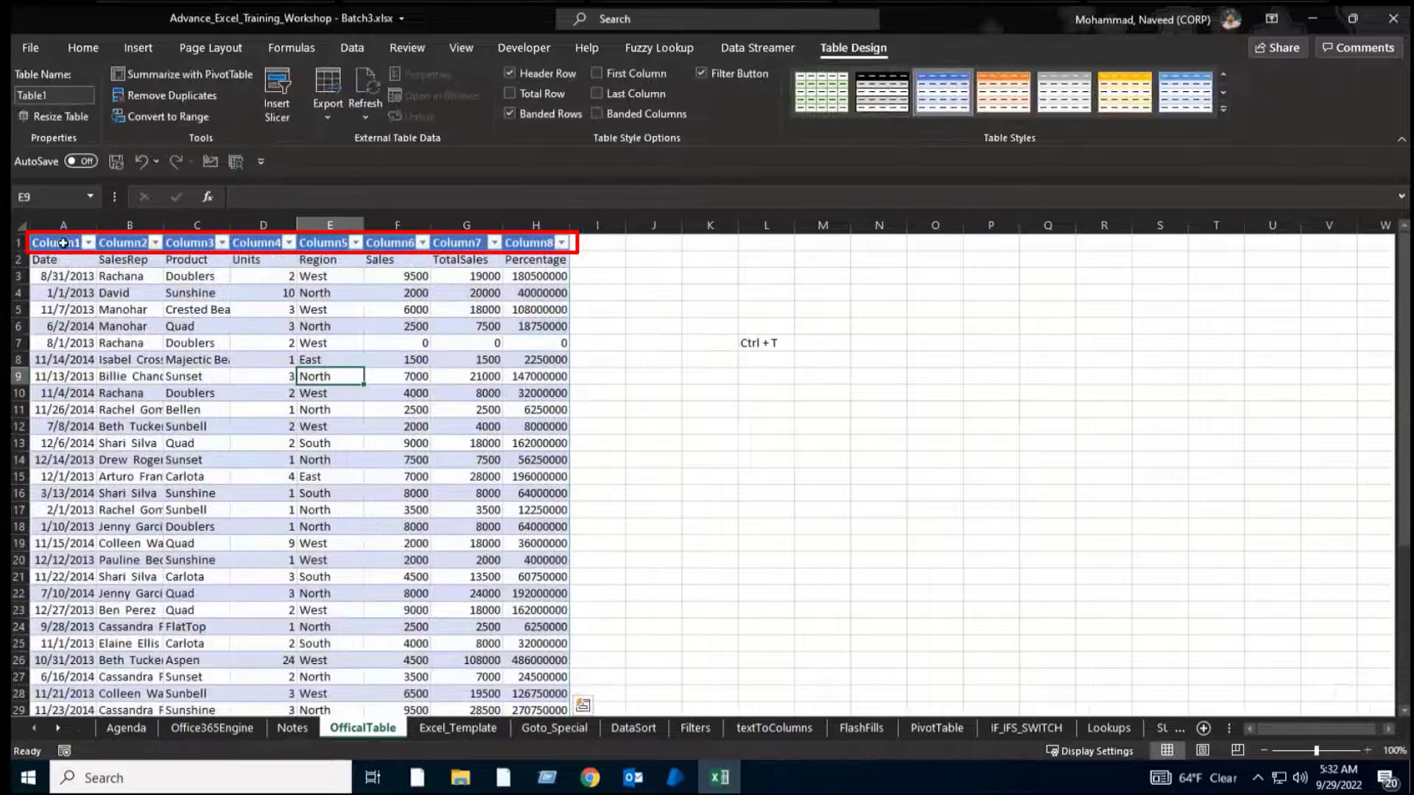
left_click_drag(63, 243, 530, 247)
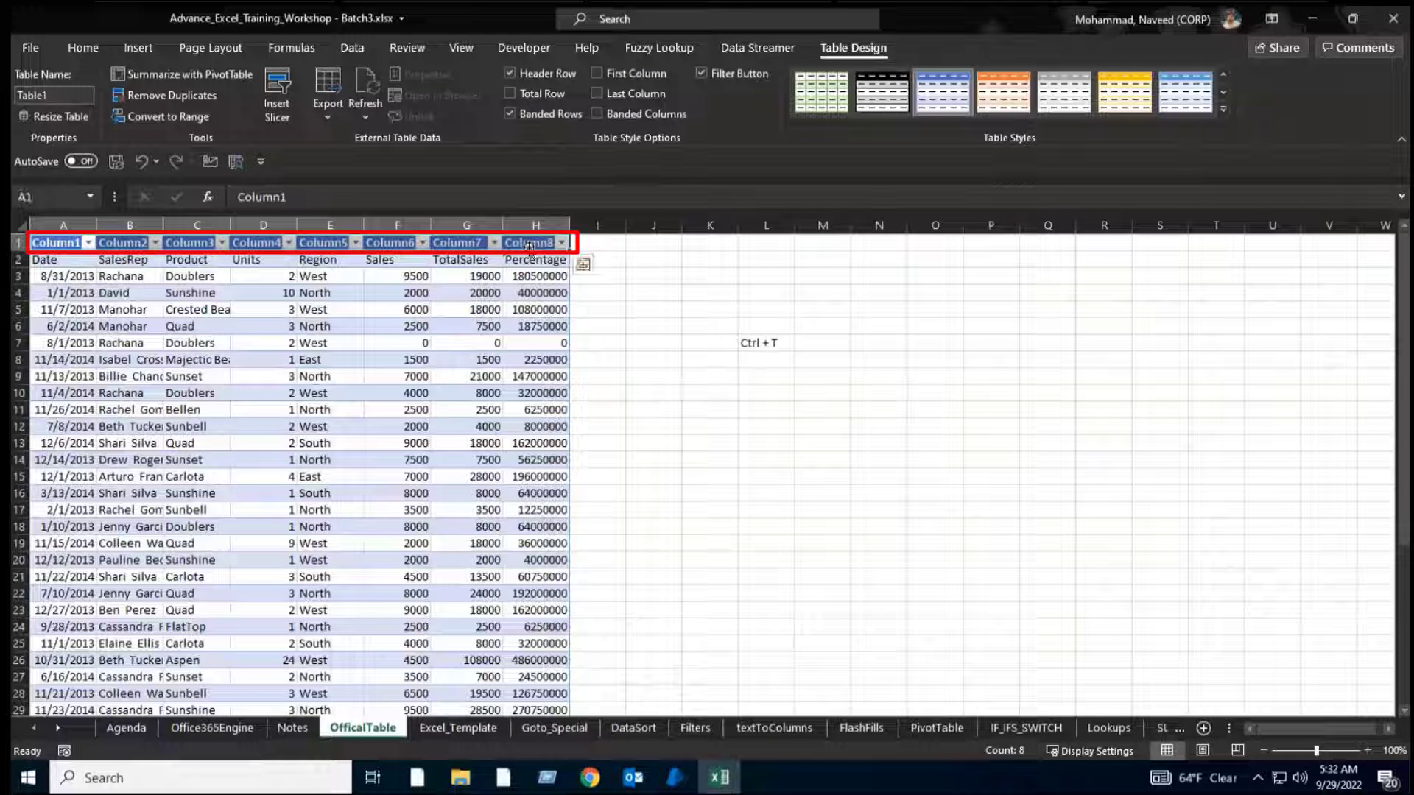
left_click(281, 314)
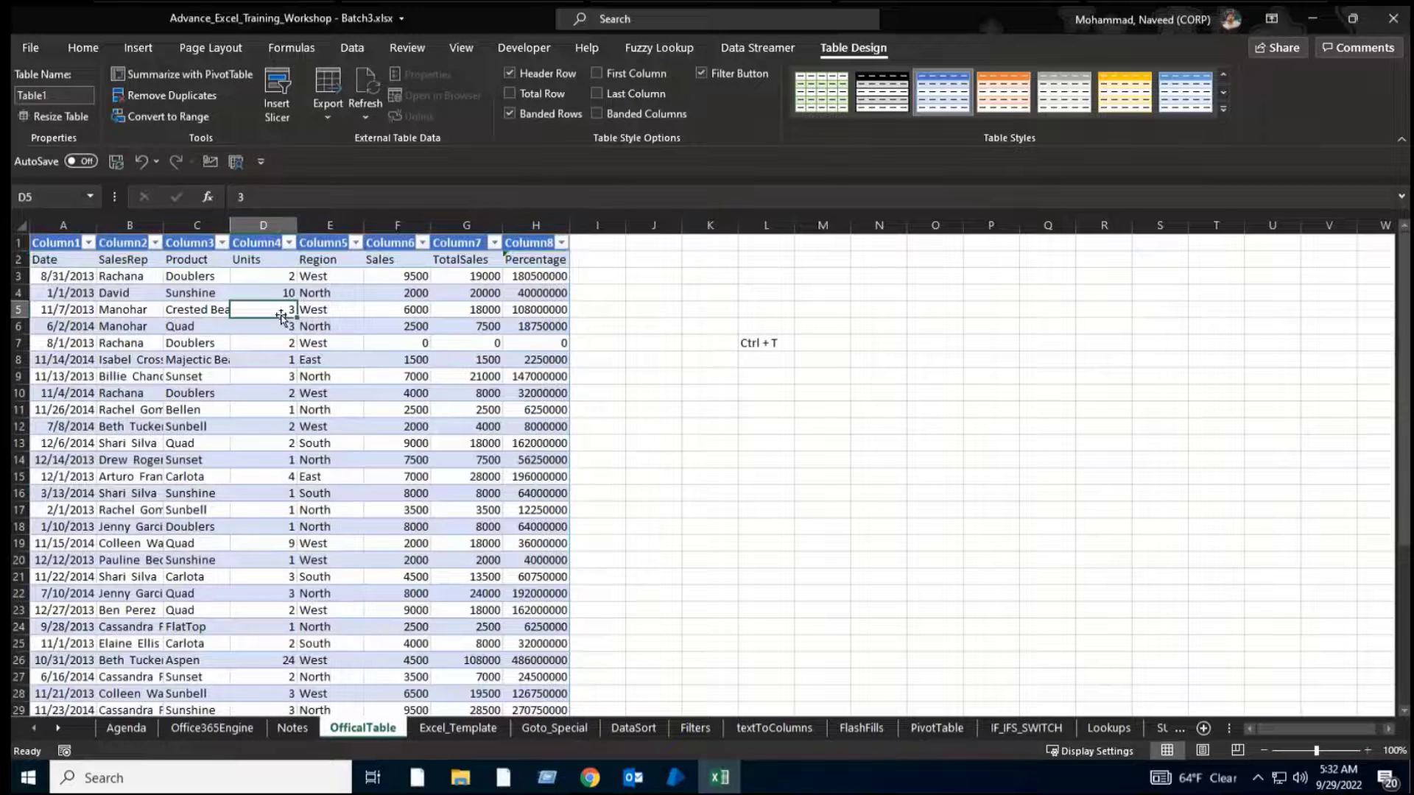
Undo the table conversion, and dismiss a second Create Table attempt on the same range.
key("ctrl+z")
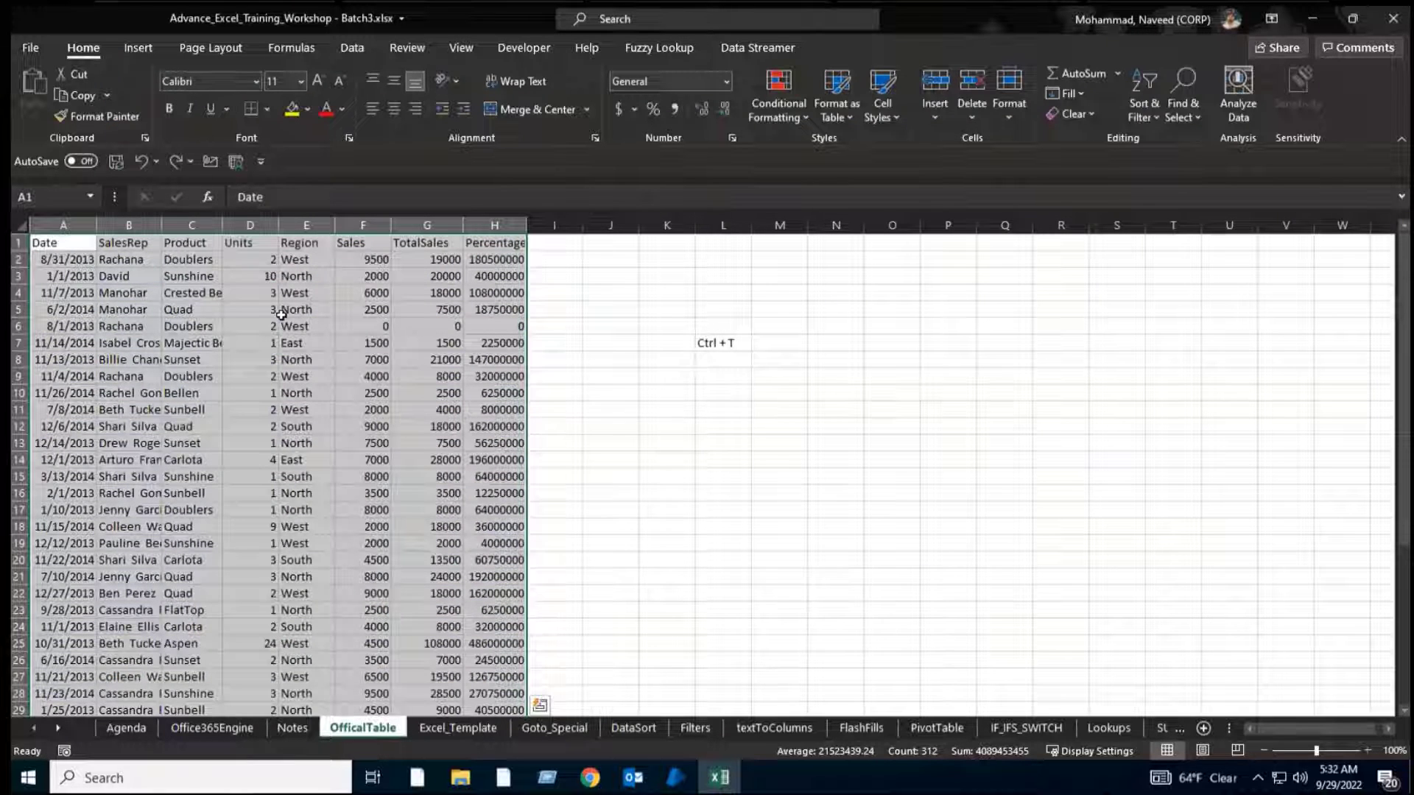
key("ctrl+t")
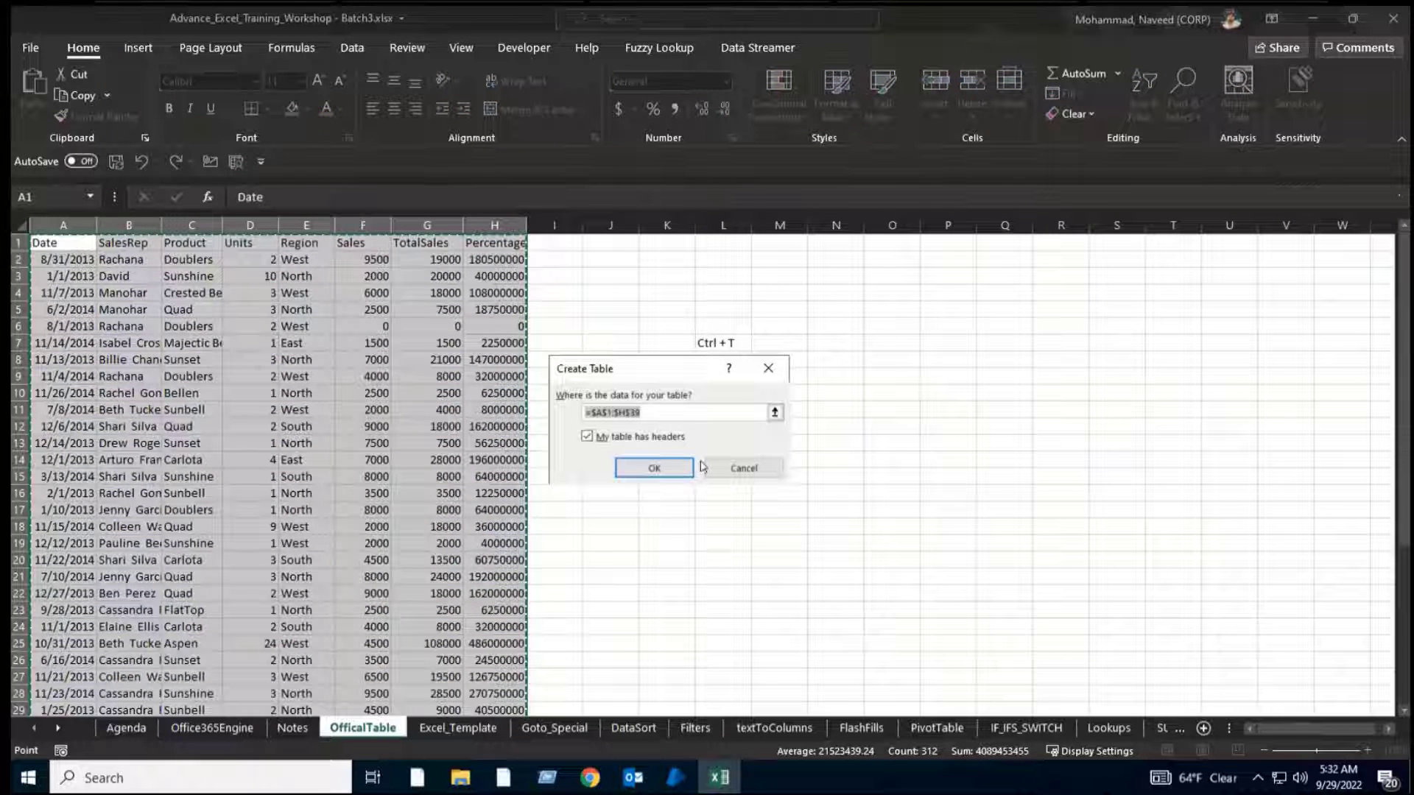
left_click(742, 468)
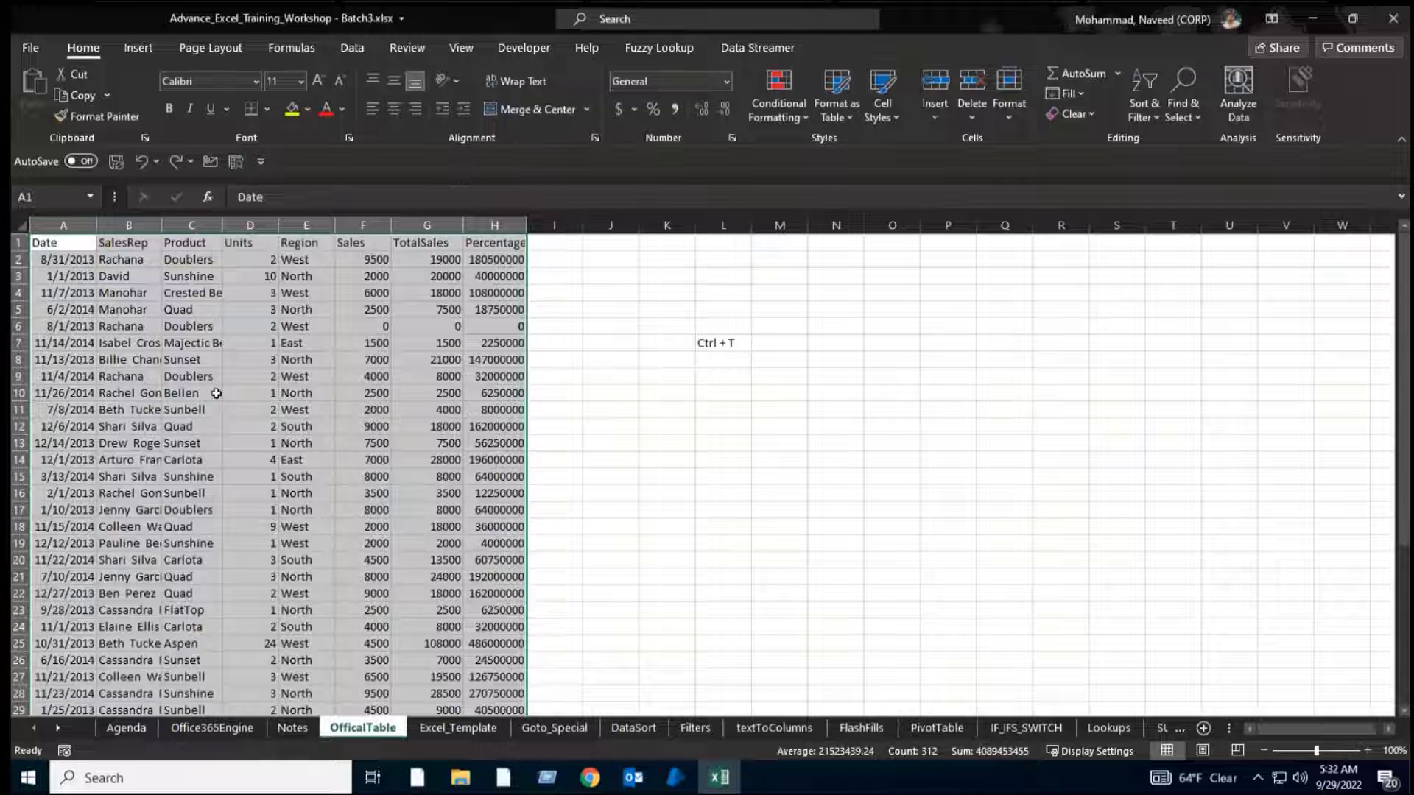
Save the workbook.
left_click(215, 393)
key("ctrl+s")
left_click(160, 332)
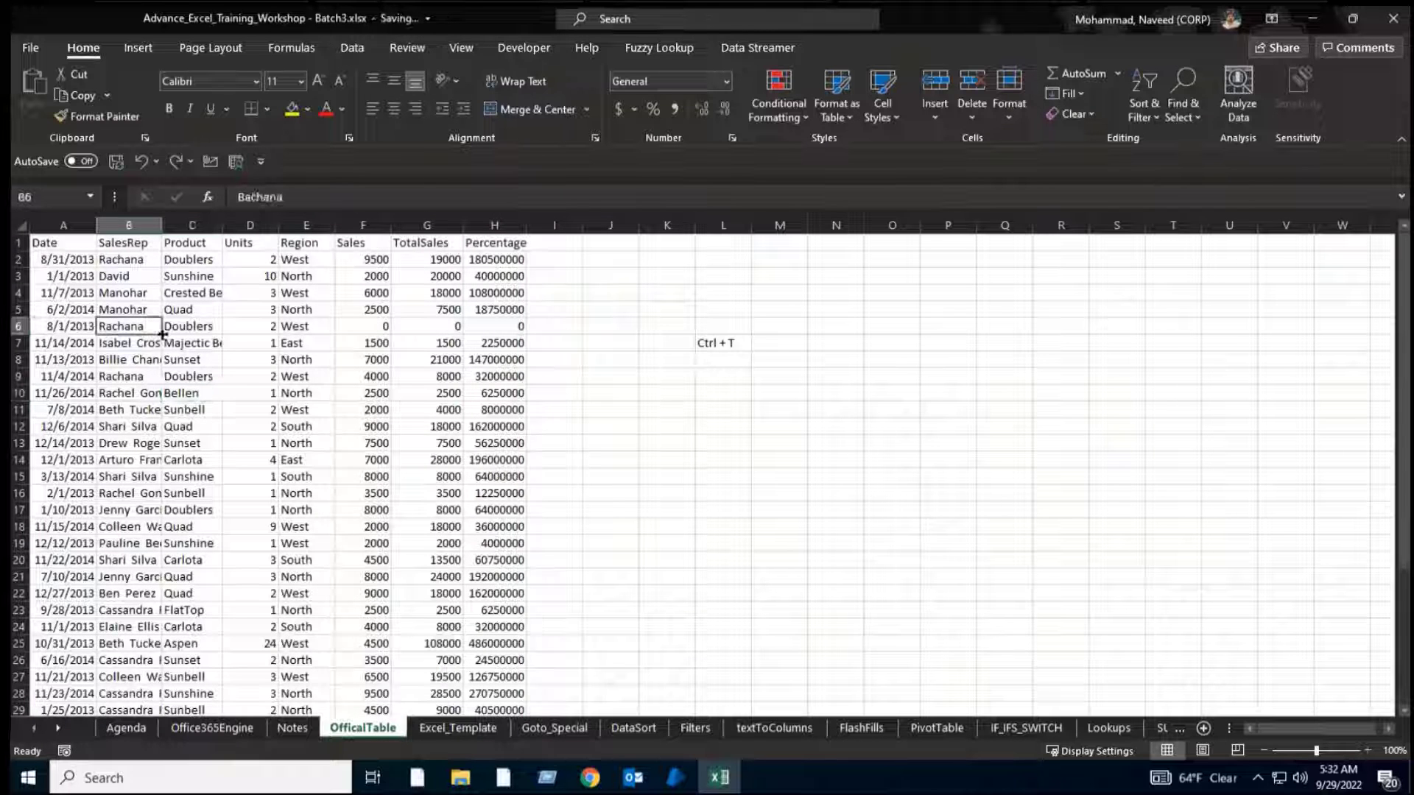
Freeze the top row of the sheet to keep the column headers in view.
scroll(184, 392, "down", 2)
scroll(229, 418, "down", 4)
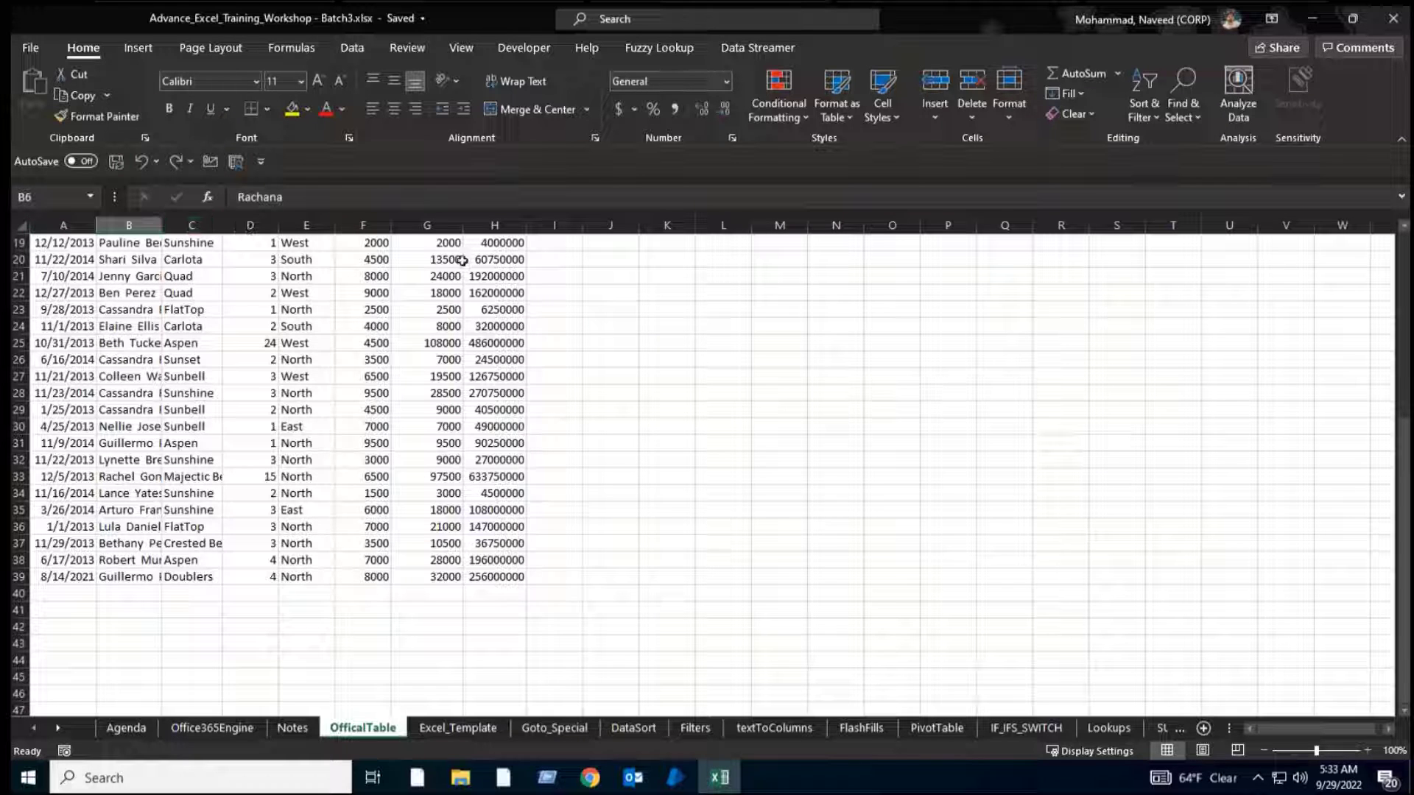
left_click(195, 359)
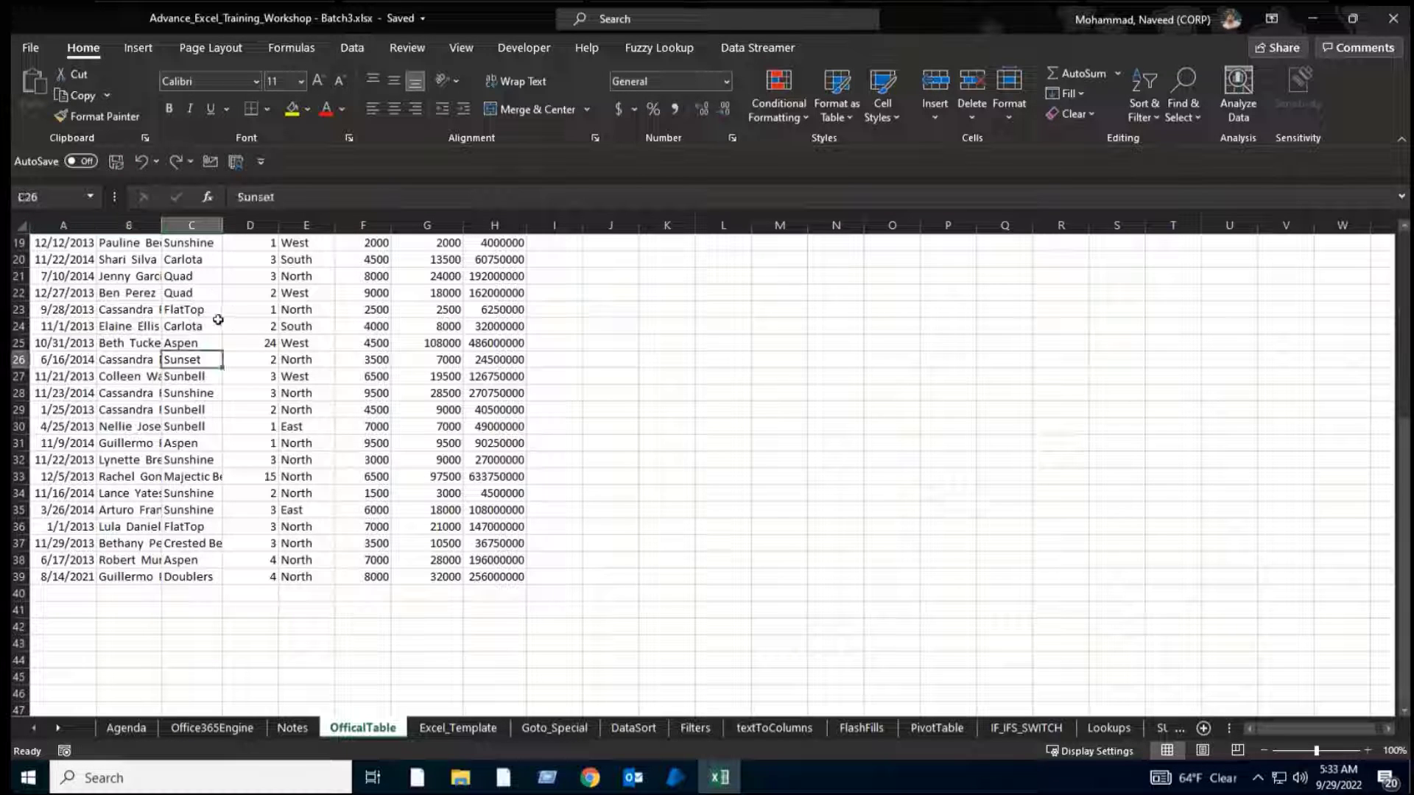
scroll(218, 320, "up", 6)
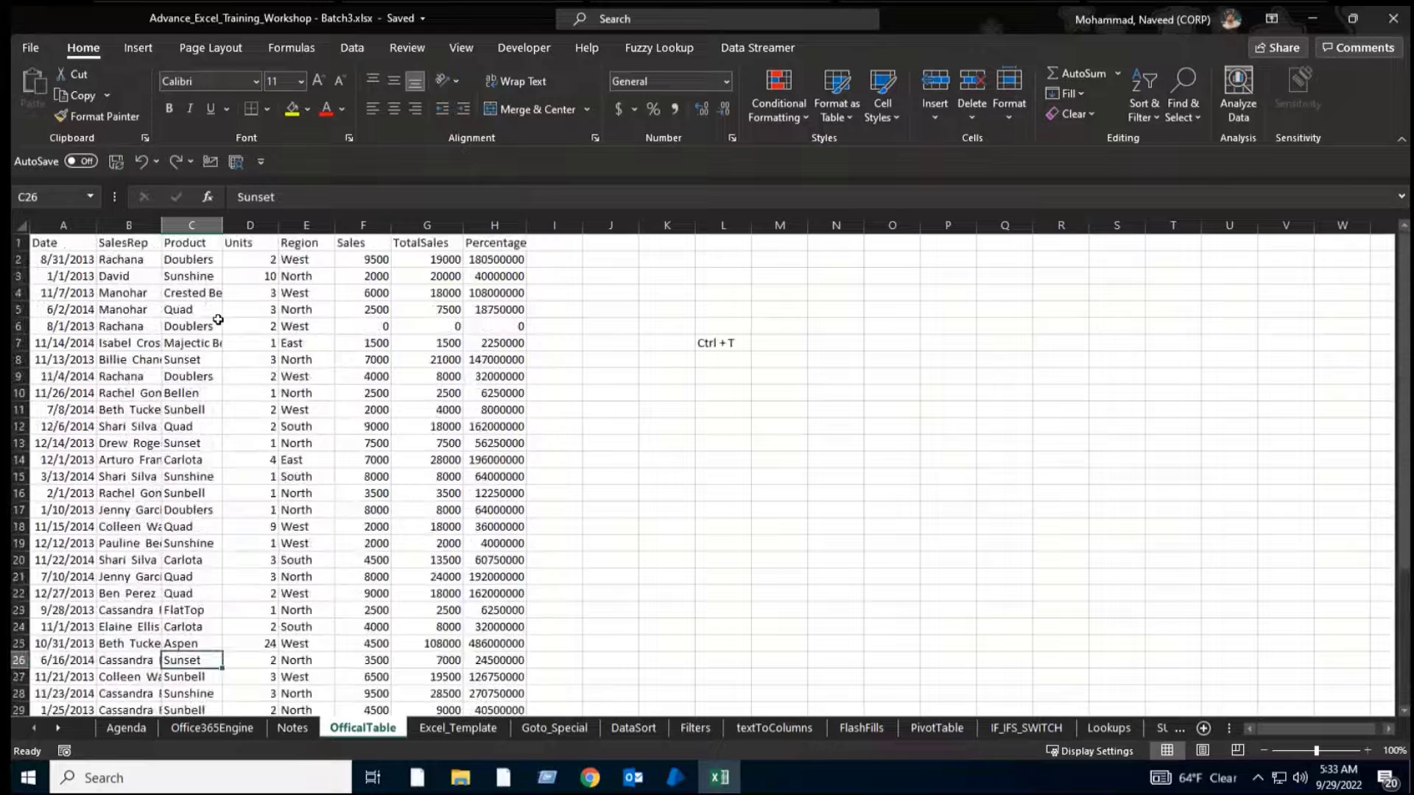
left_click(39, 295)
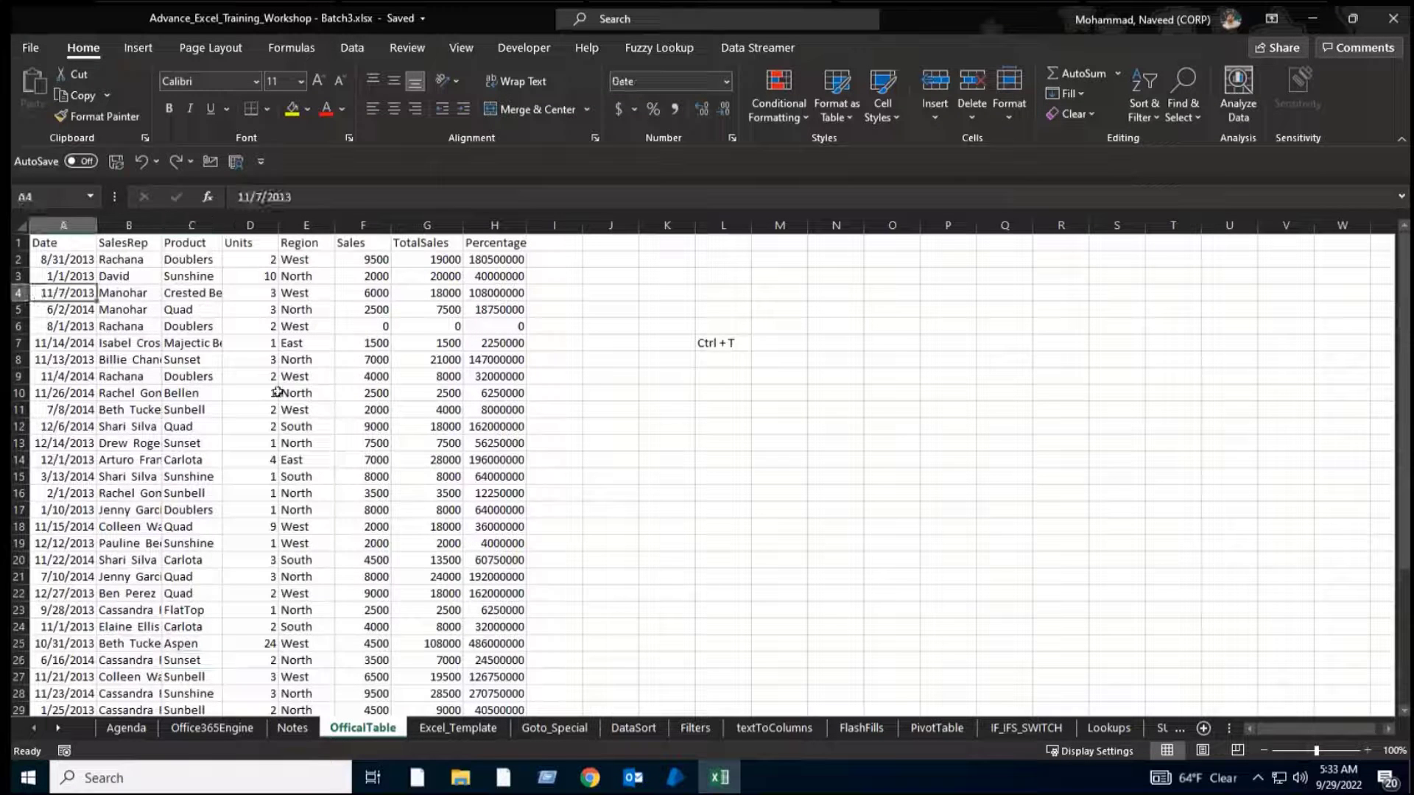
left_click(461, 47)
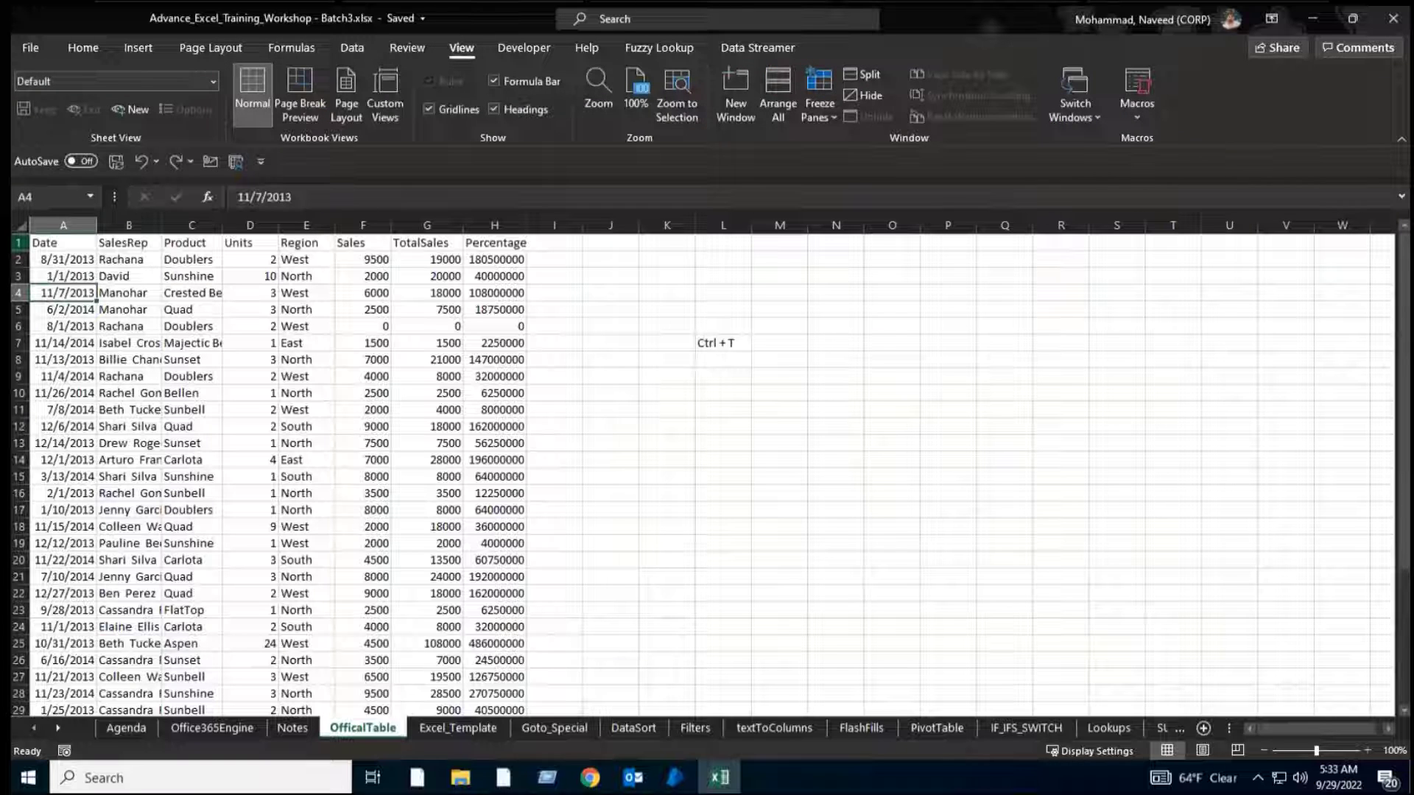
left_click(804, 116)
left_click(847, 221)
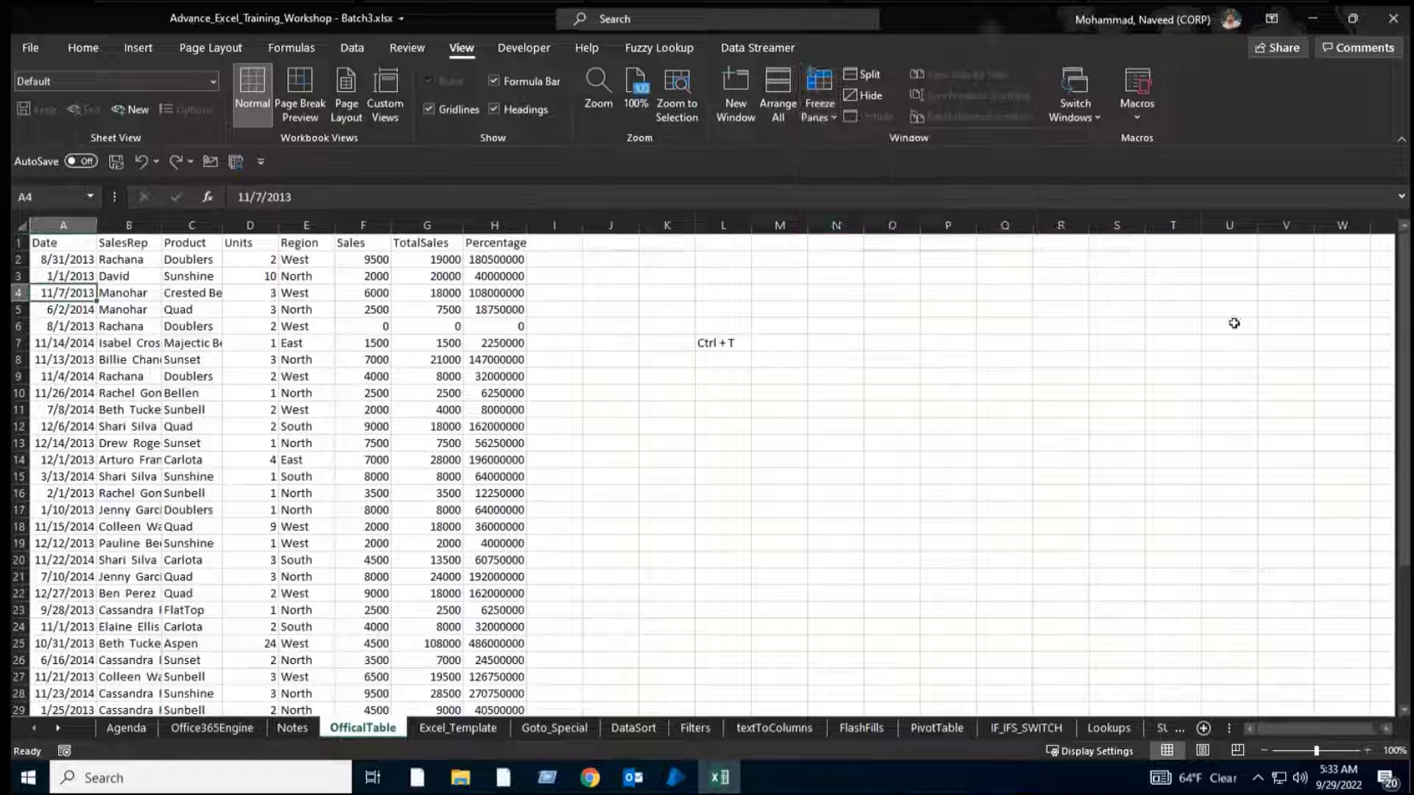
Review the sales records down to the last row against the frozen header row.
left_click(195, 394)
scroll(197, 403, "down", 4)
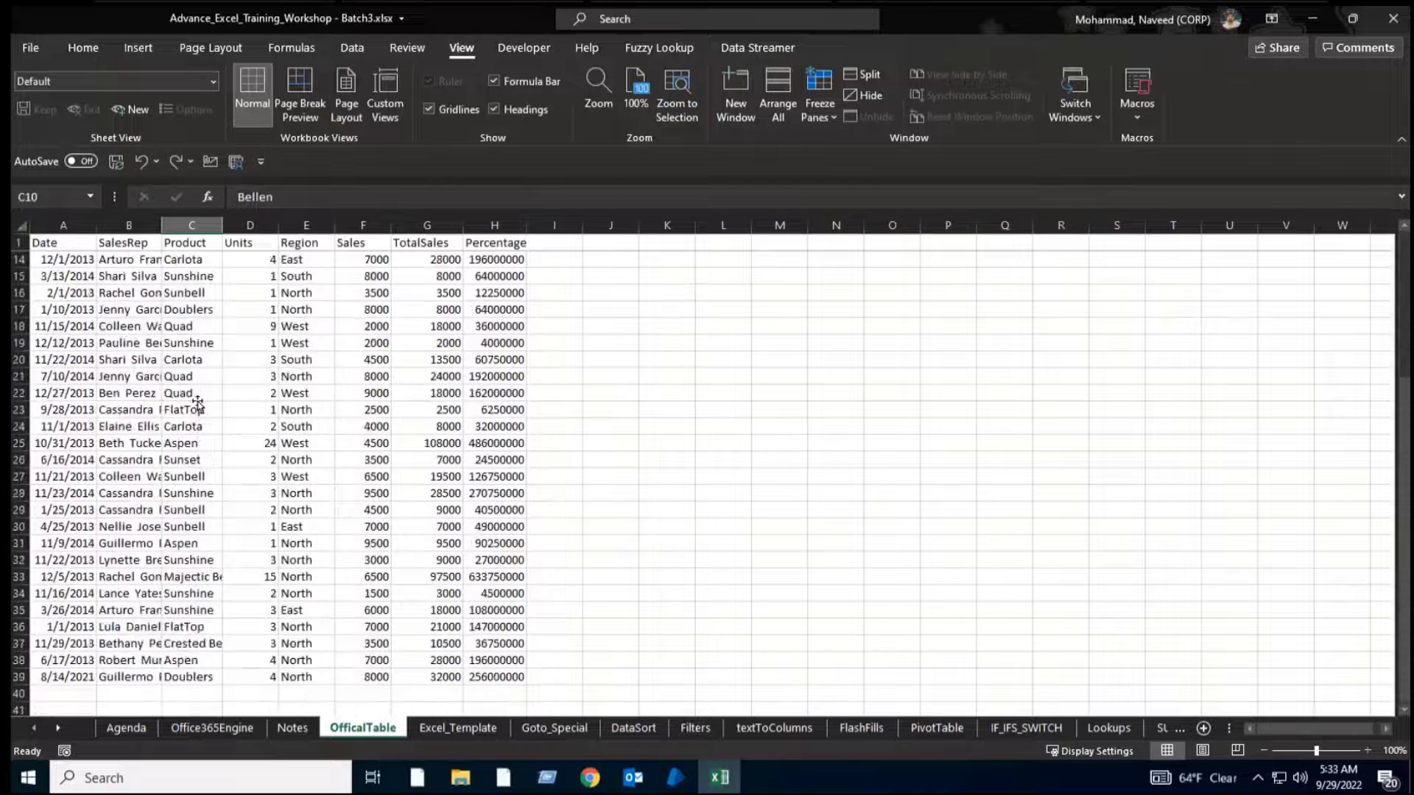
scroll(198, 403, "down", 4)
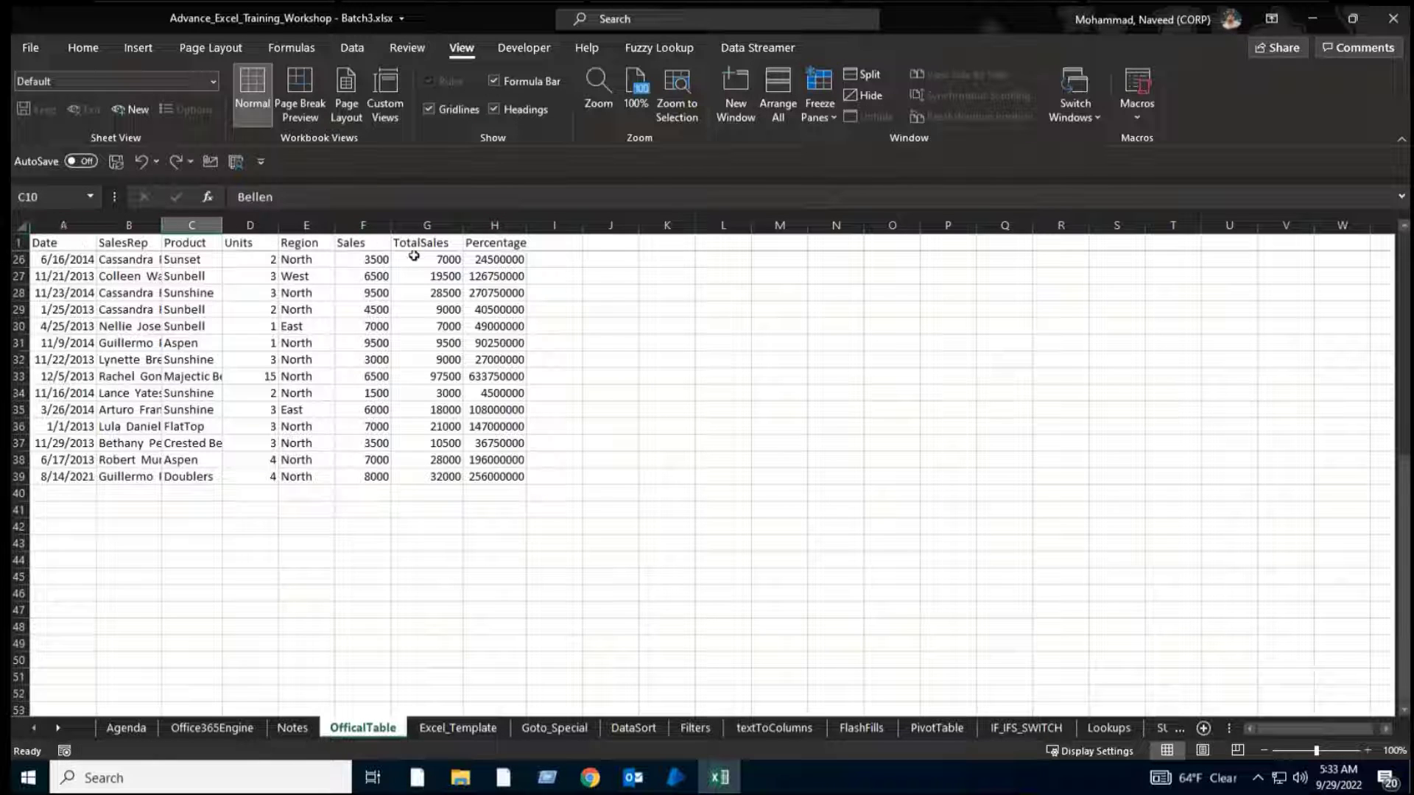
left_click(90, 343)
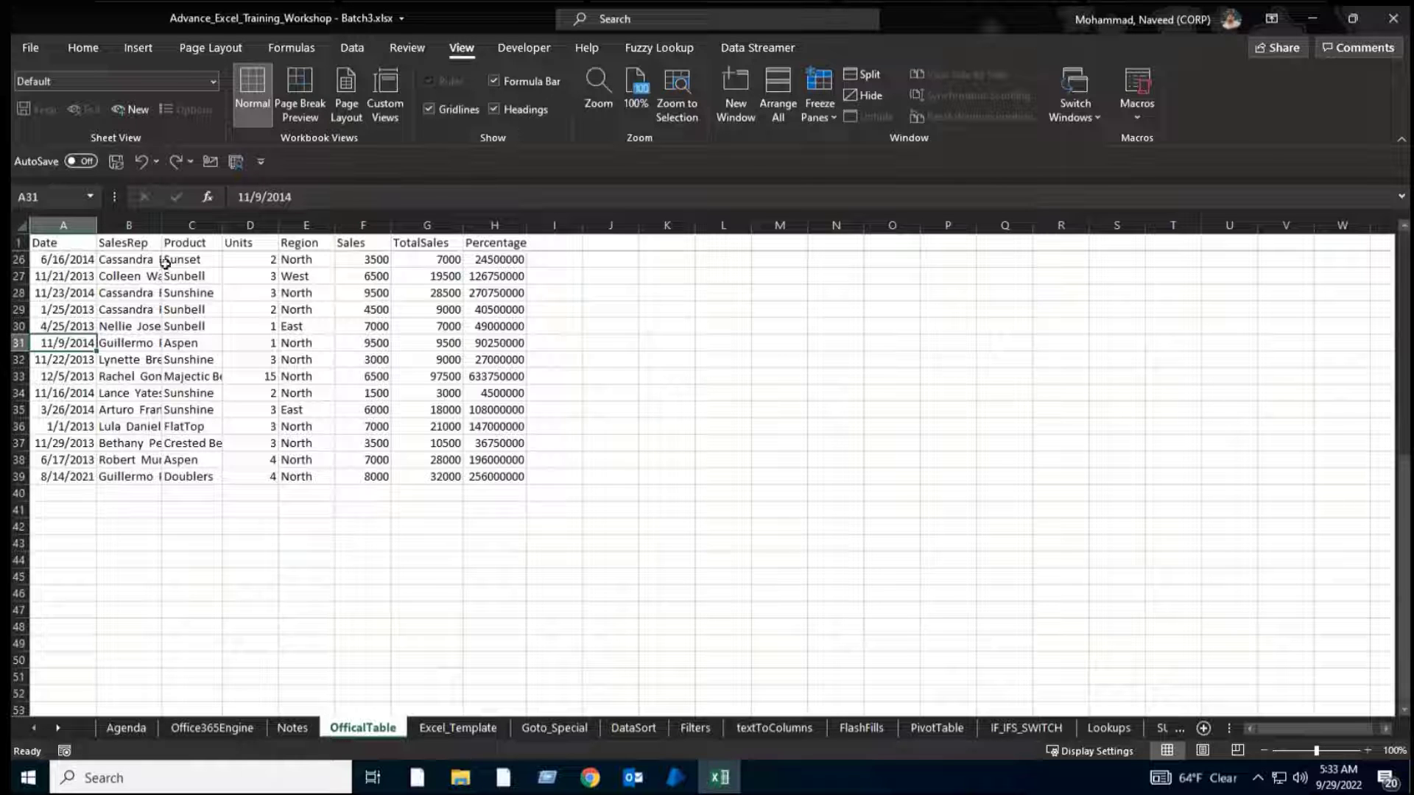
key("ctrl+a")
scroll(315, 400, "up", 8)
left_click(318, 408)
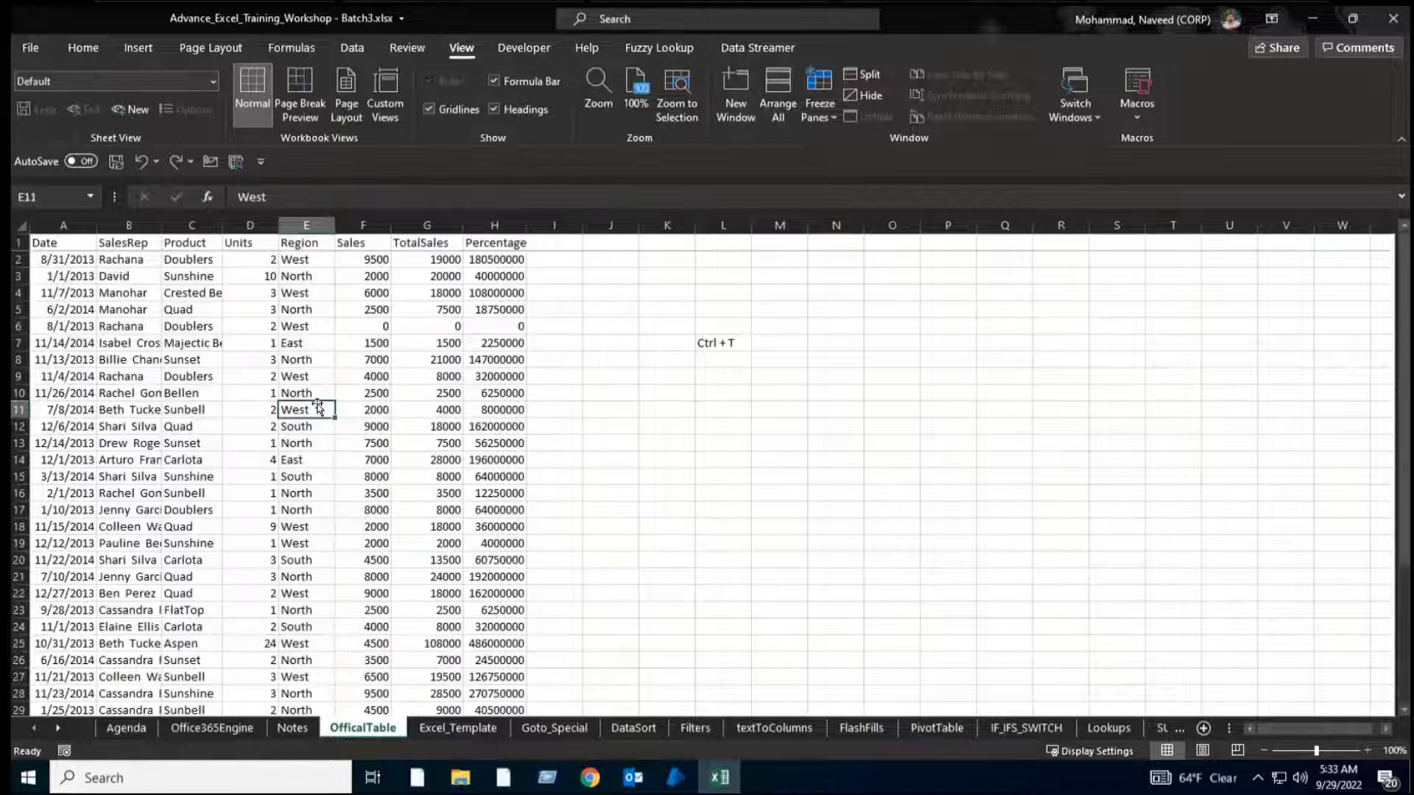
Unfreeze the panes of the sales data sheet.
left_click(179, 393)
left_click(819, 103)
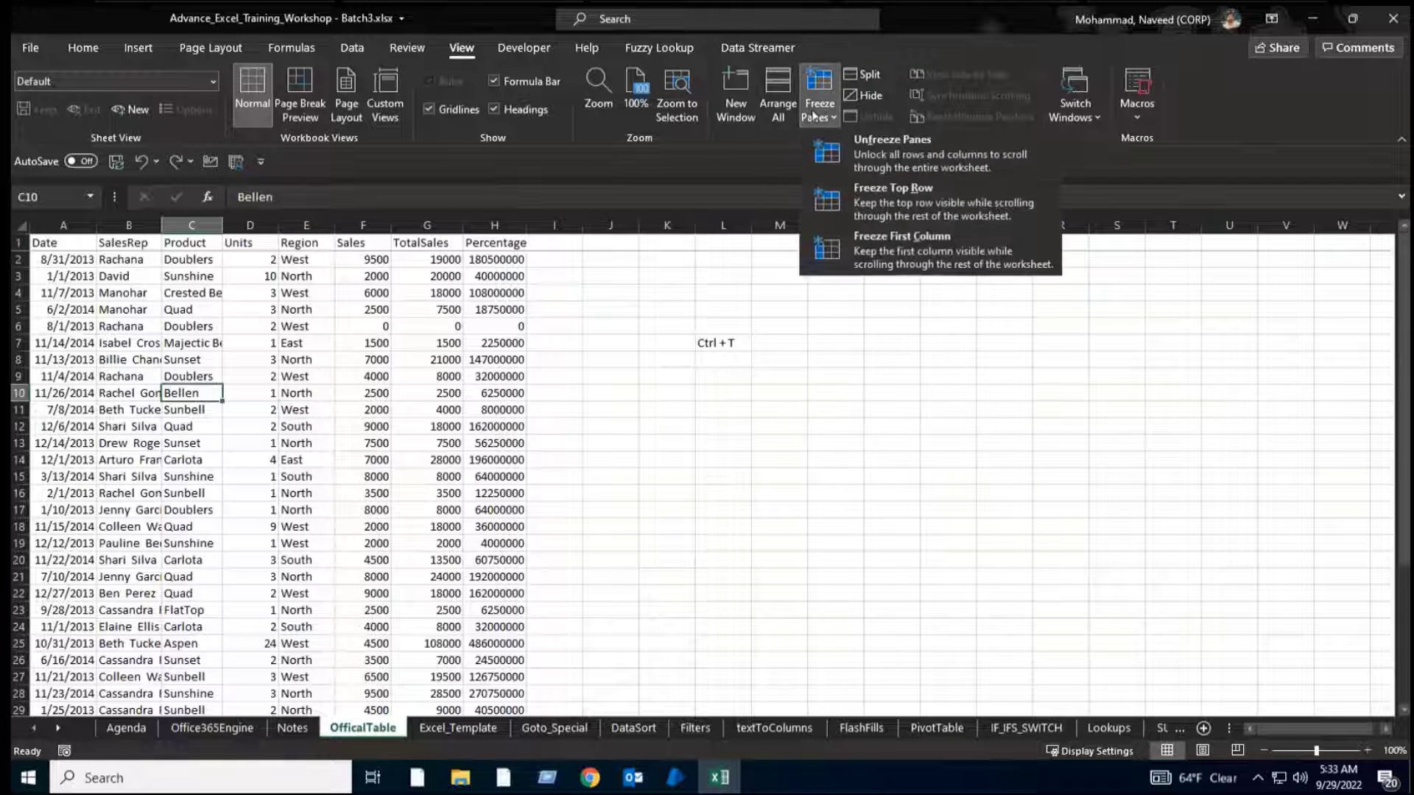
left_click(847, 153)
Convert the sales data range A1:H39 into an Excel table, using its first row as headers.
left_click(127, 294)
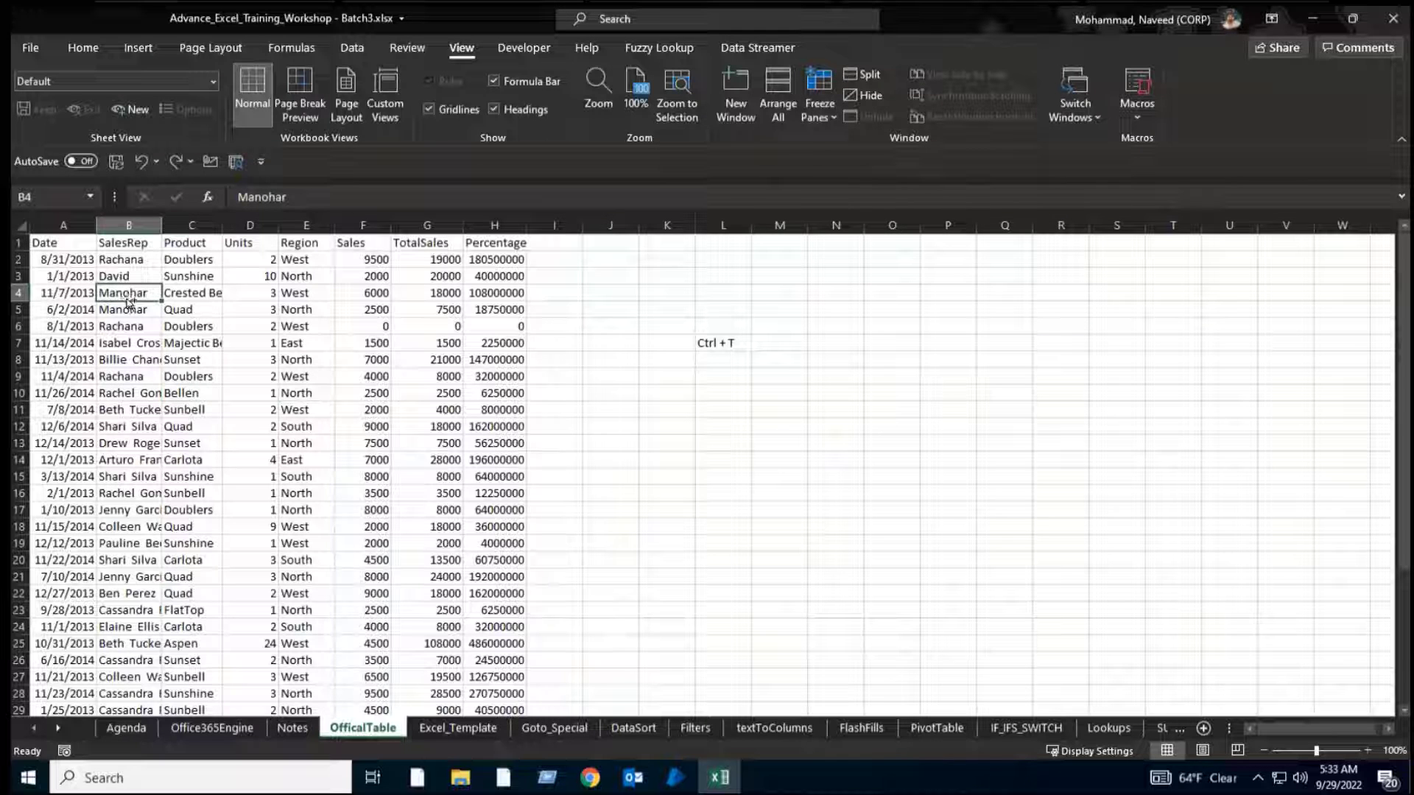
key("ctrl+a")
left_click(138, 47)
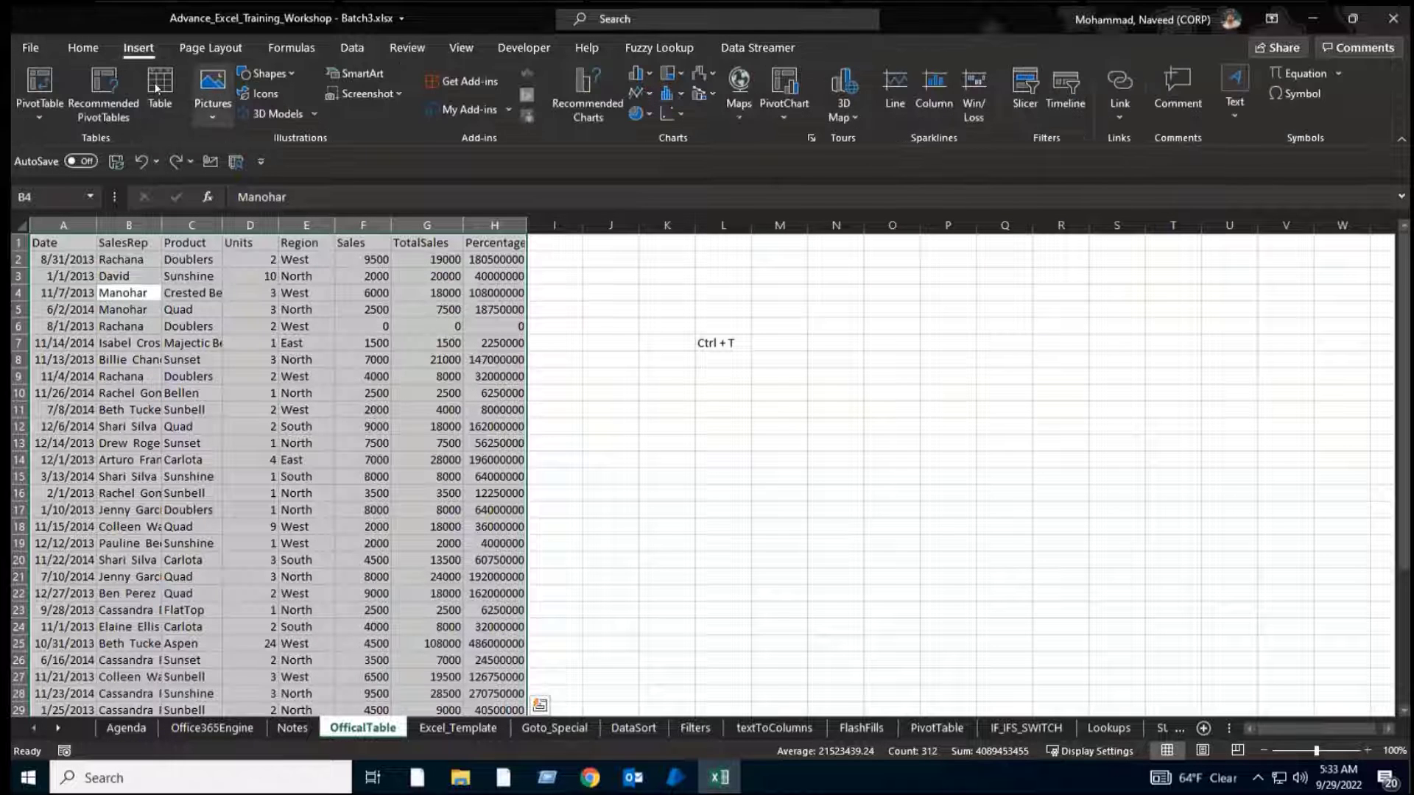
left_click(159, 87)
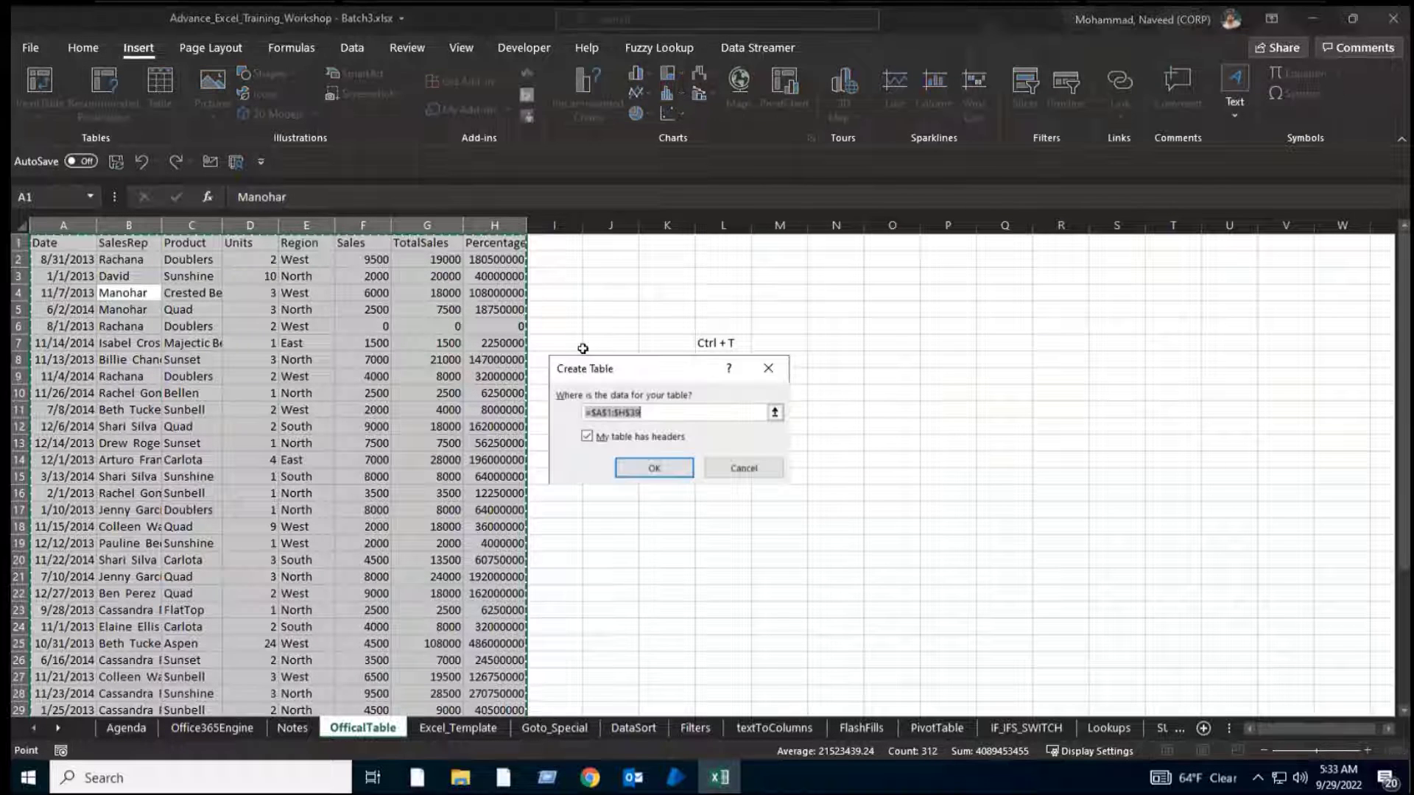
left_click(640, 468)
left_click(193, 376)
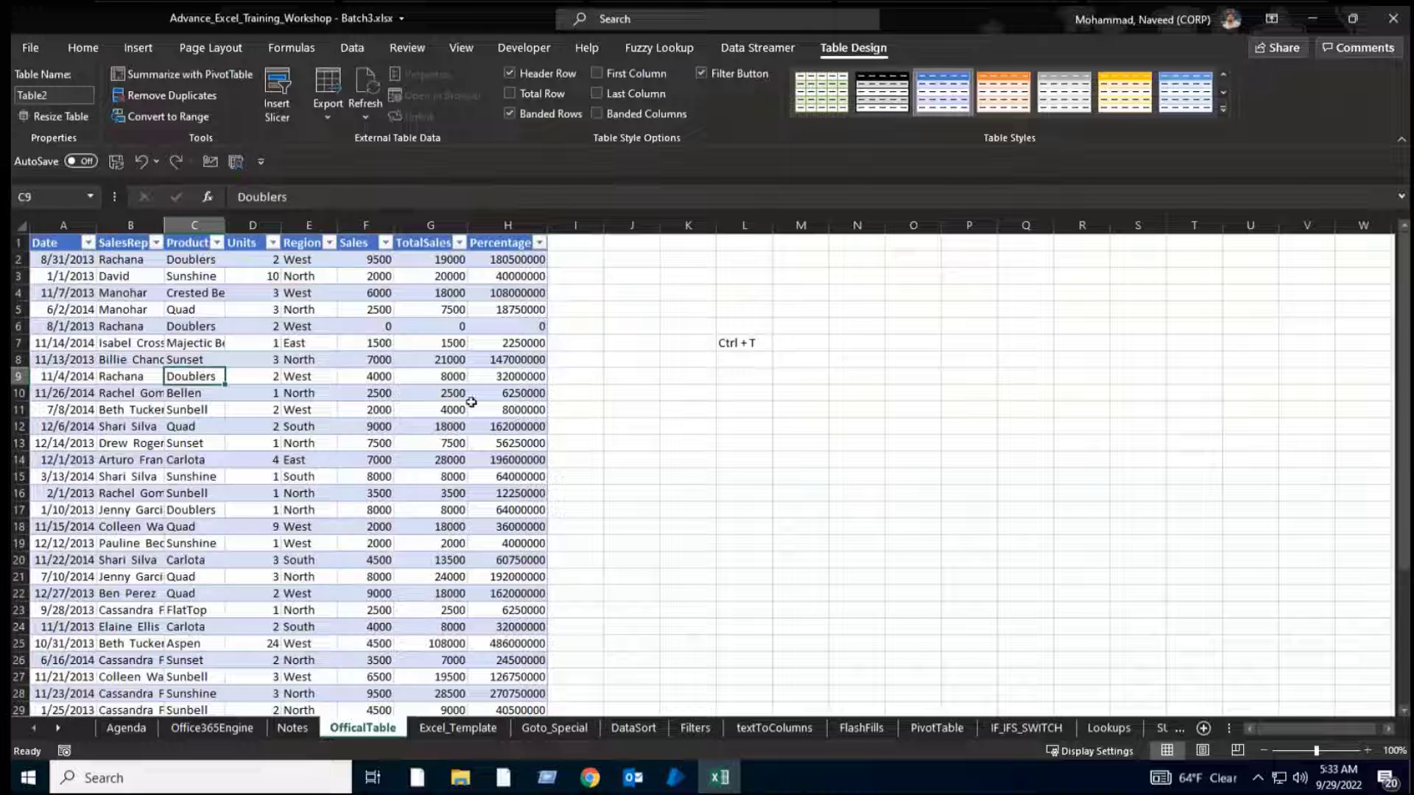
left_click(193, 343)
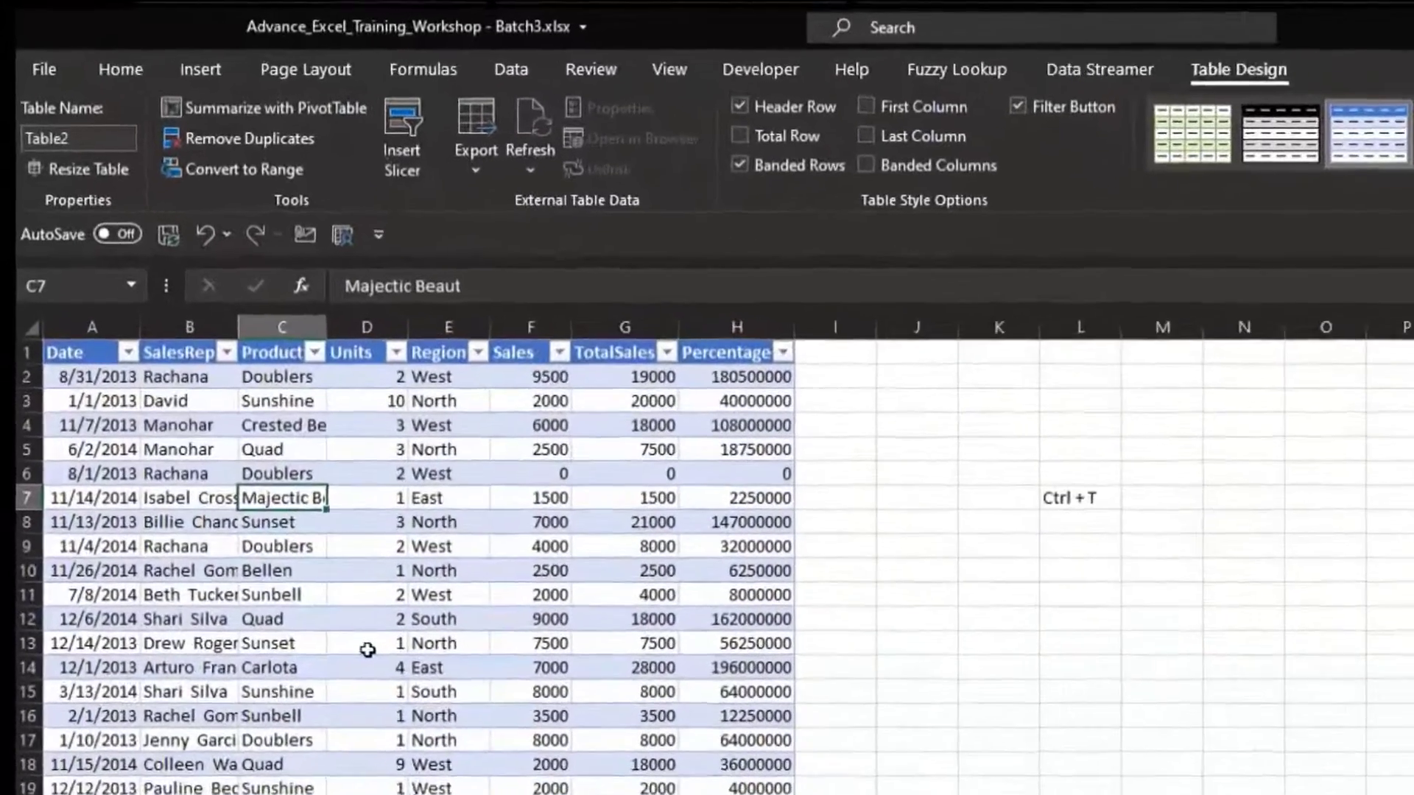
Examine the table's lower rows and headings, and view the filter options of the Date column from there.
scroll(367, 649, "down", 6)
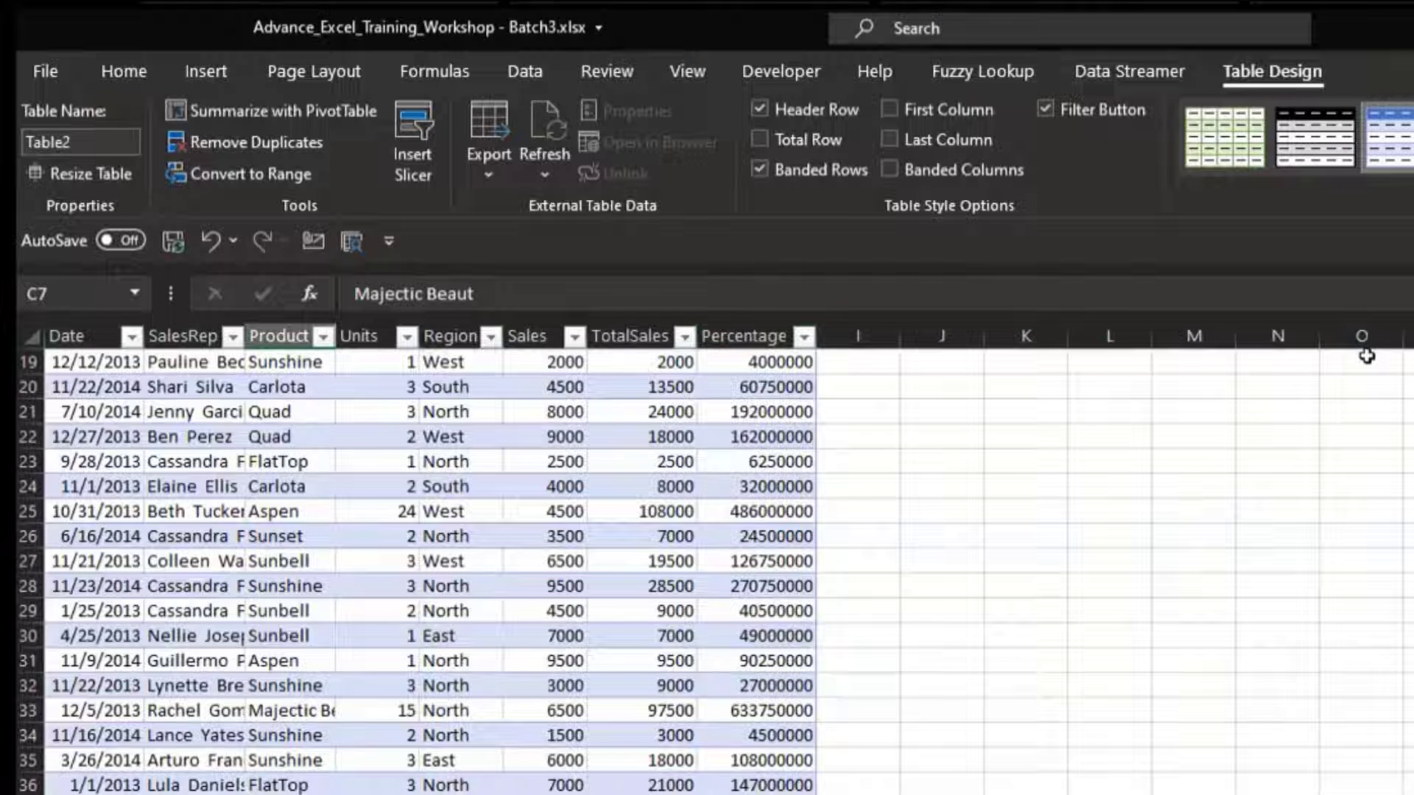
left_click(402, 486)
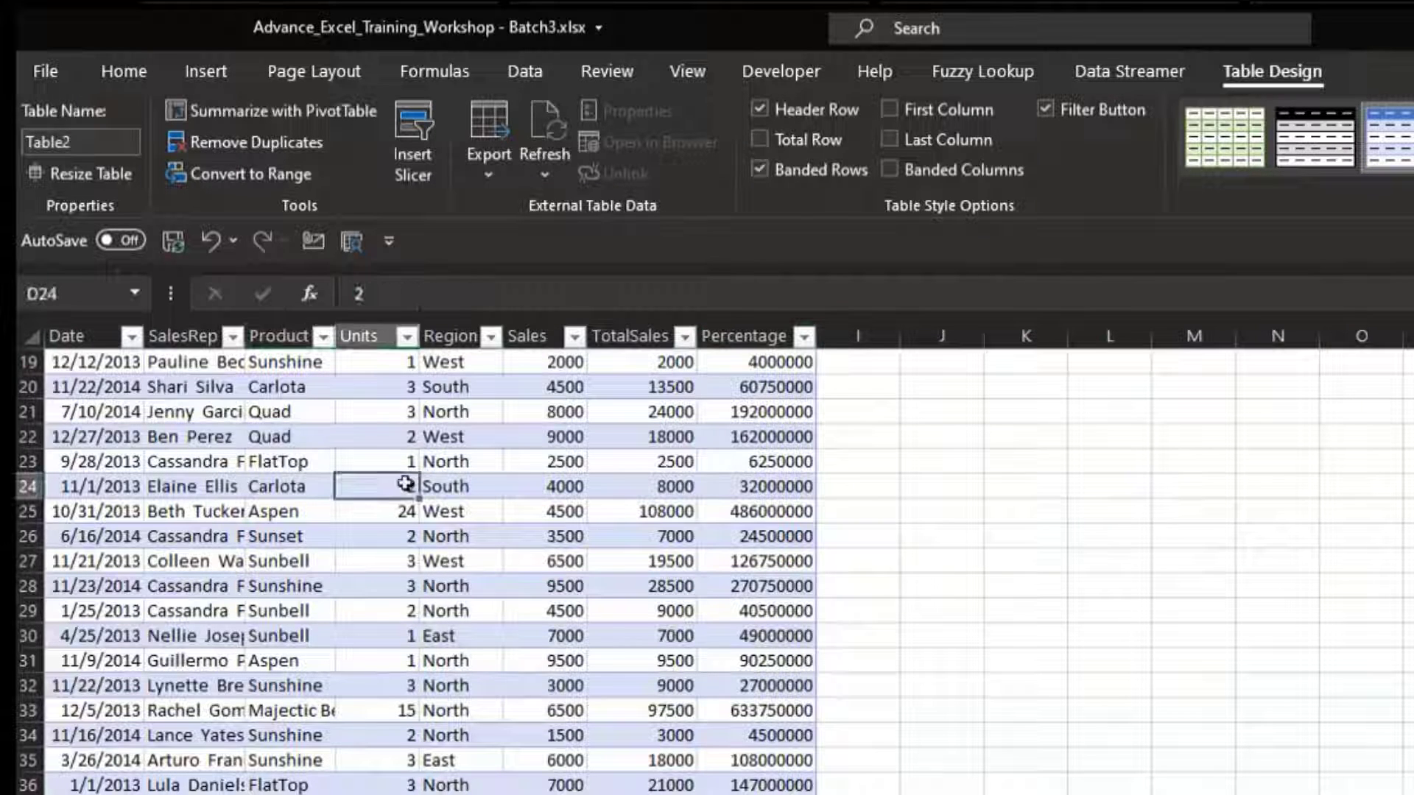
left_click(344, 557)
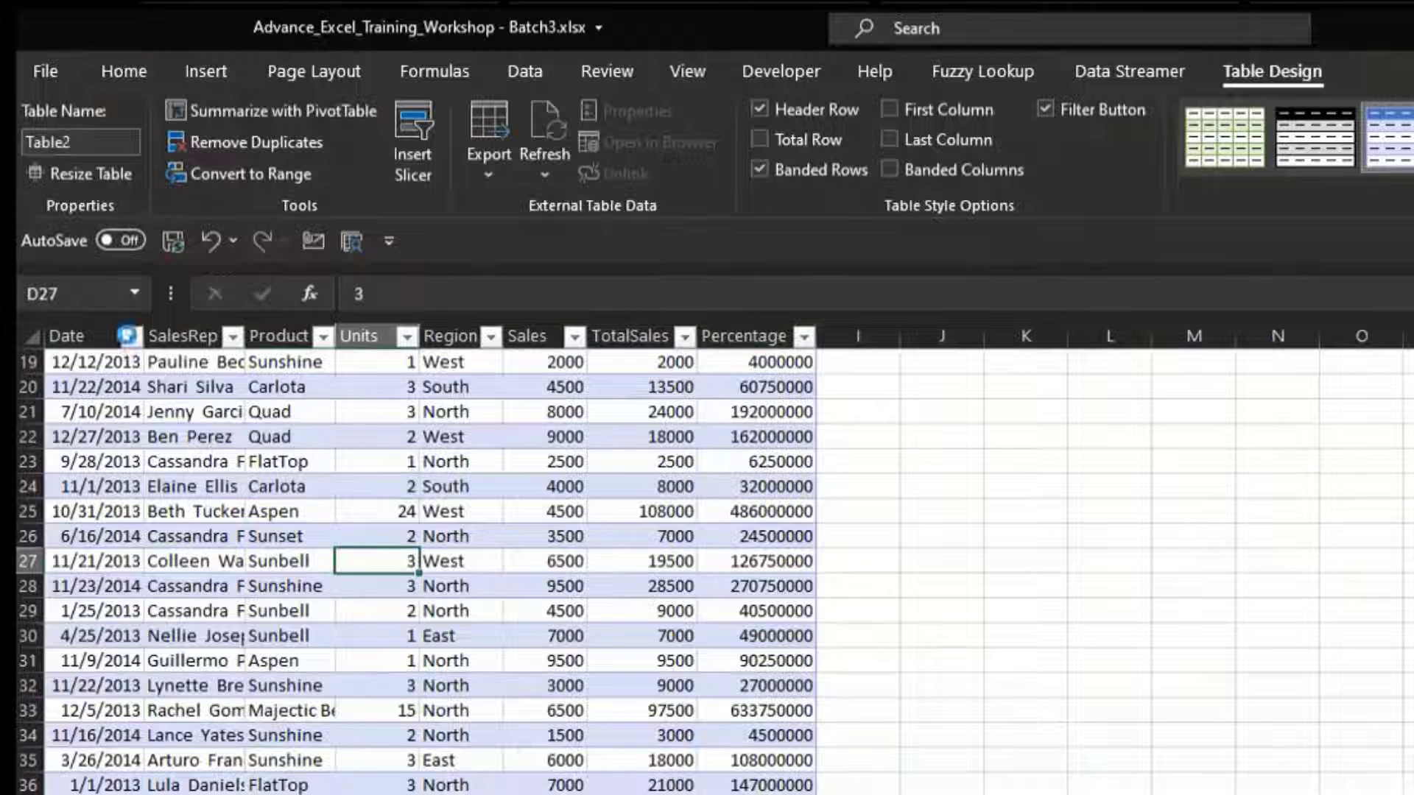
left_click(131, 336)
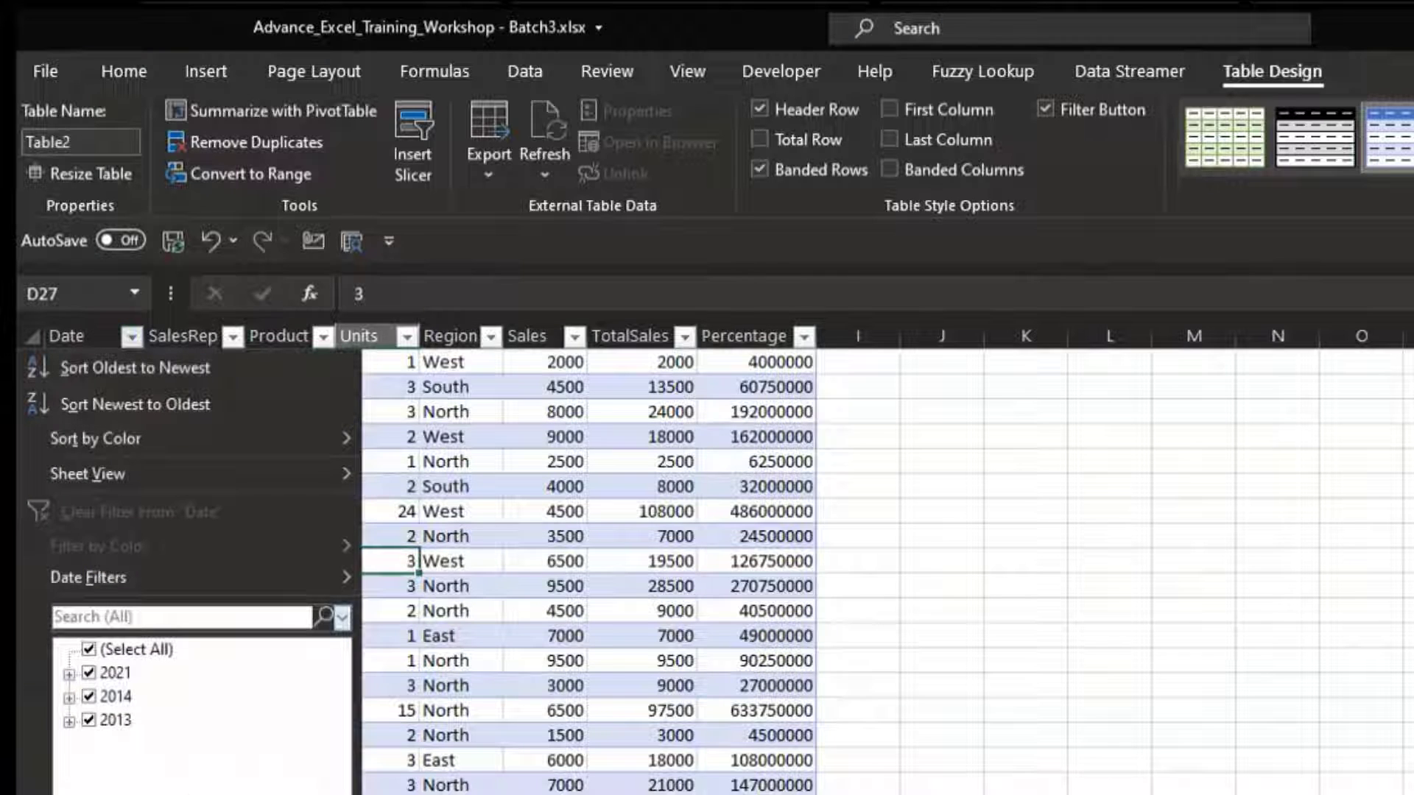
left_click(366, 559)
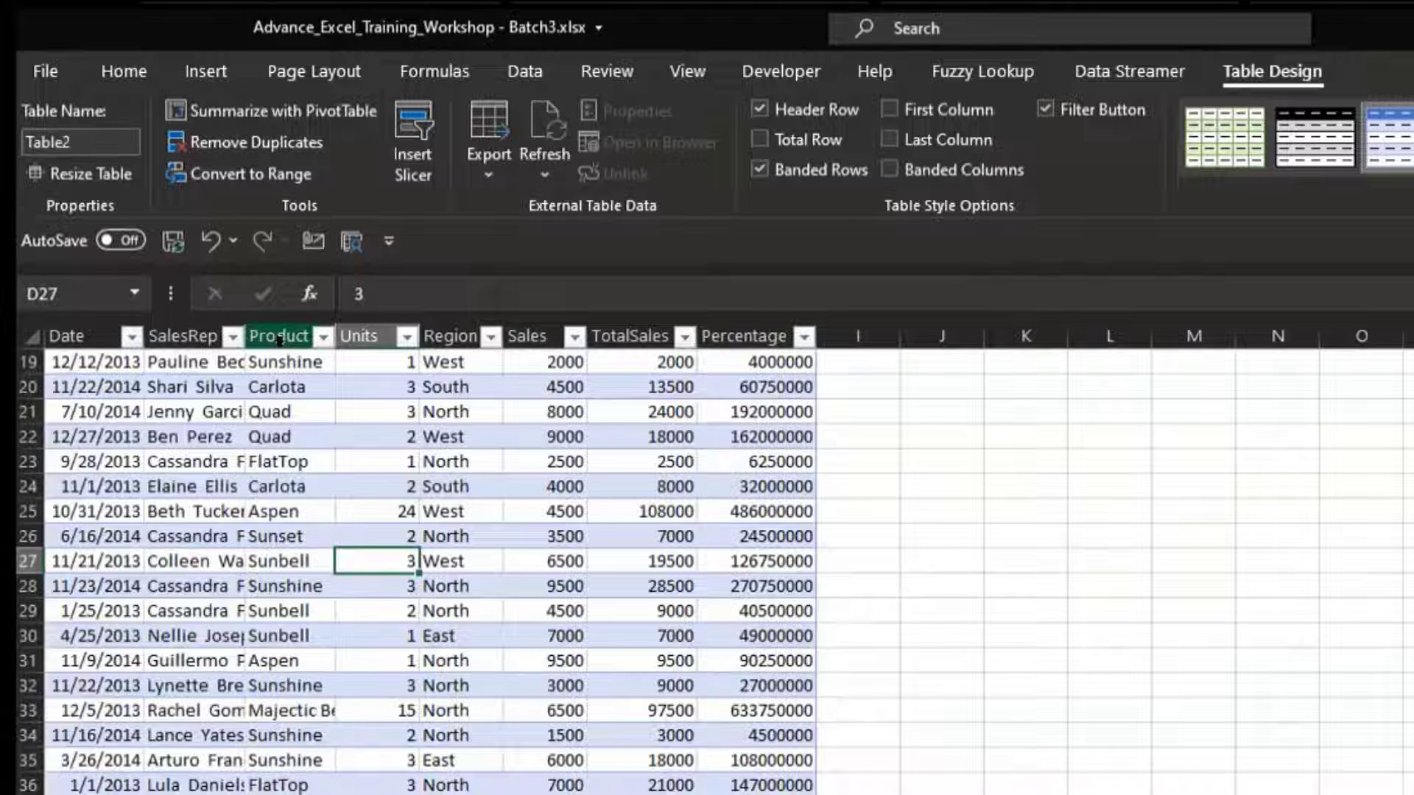
View the Region column's filter options from the lower rows and again from the table's header row, leaving them unapplied.
left_click(453, 410)
left_click(490, 337)
left_click(577, 675)
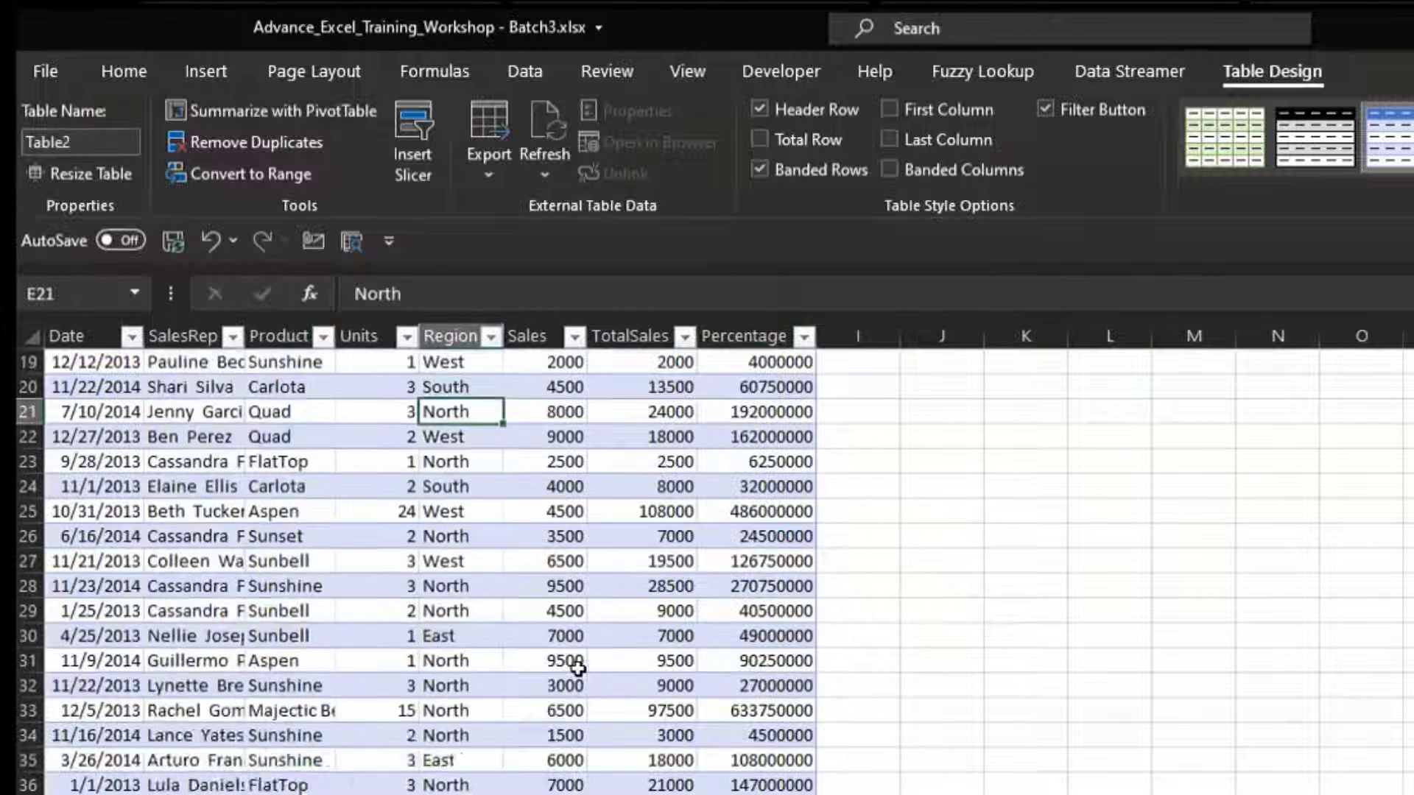
scroll(578, 674, "up", 6)
left_click(490, 361)
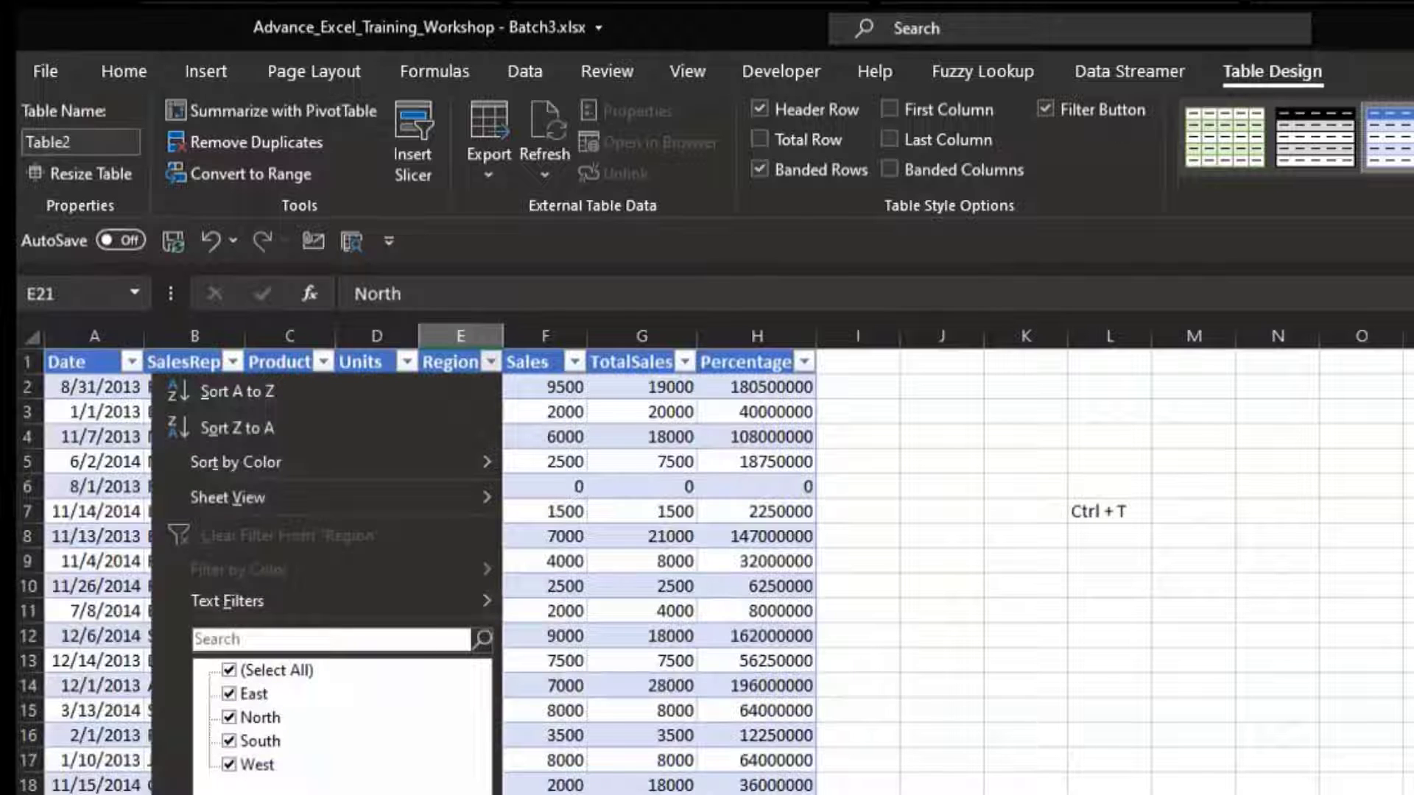
key("Escape")
left_click(451, 734)
Compare the table's column headings while viewing its lower rows with those at the start of the table.
scroll(442, 663, "down", 6)
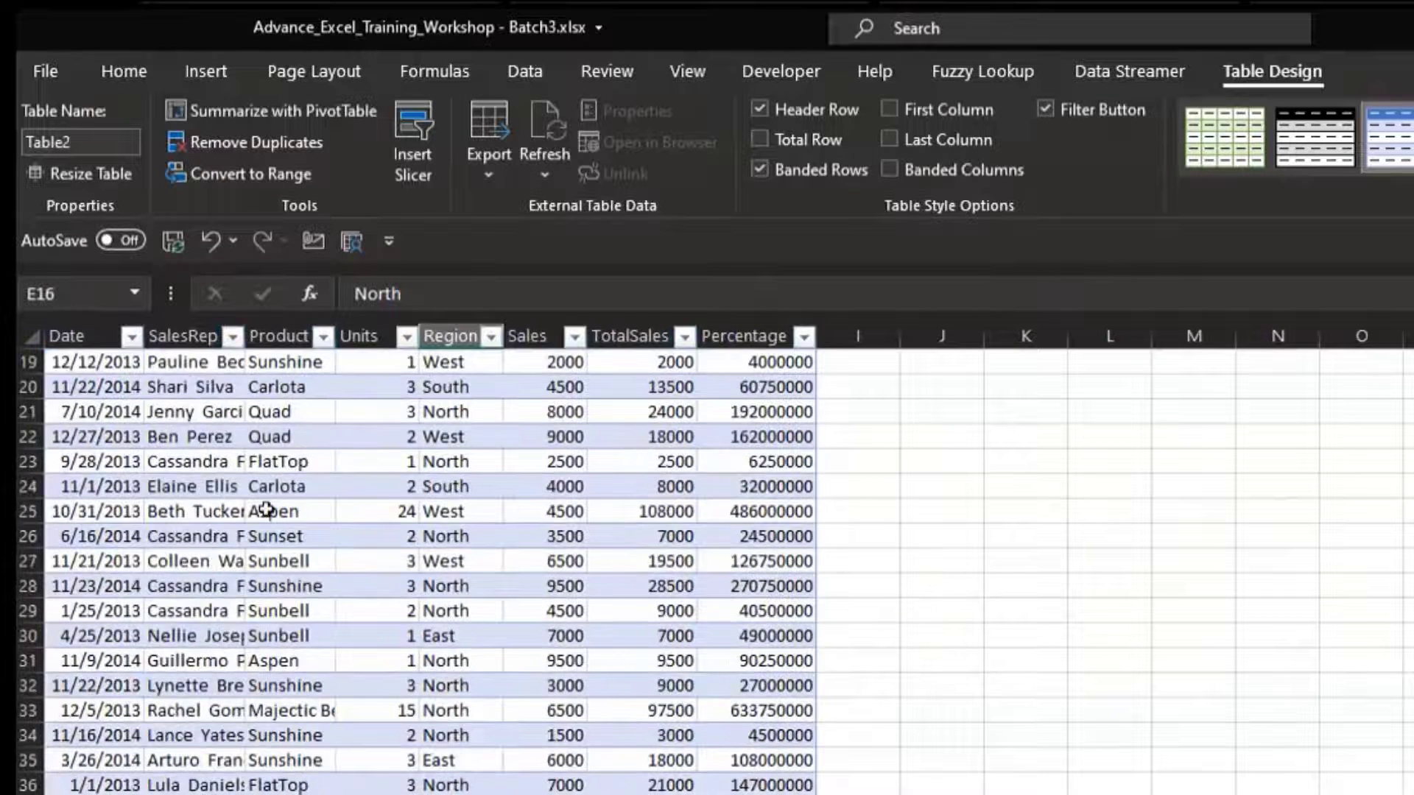
left_click(266, 509)
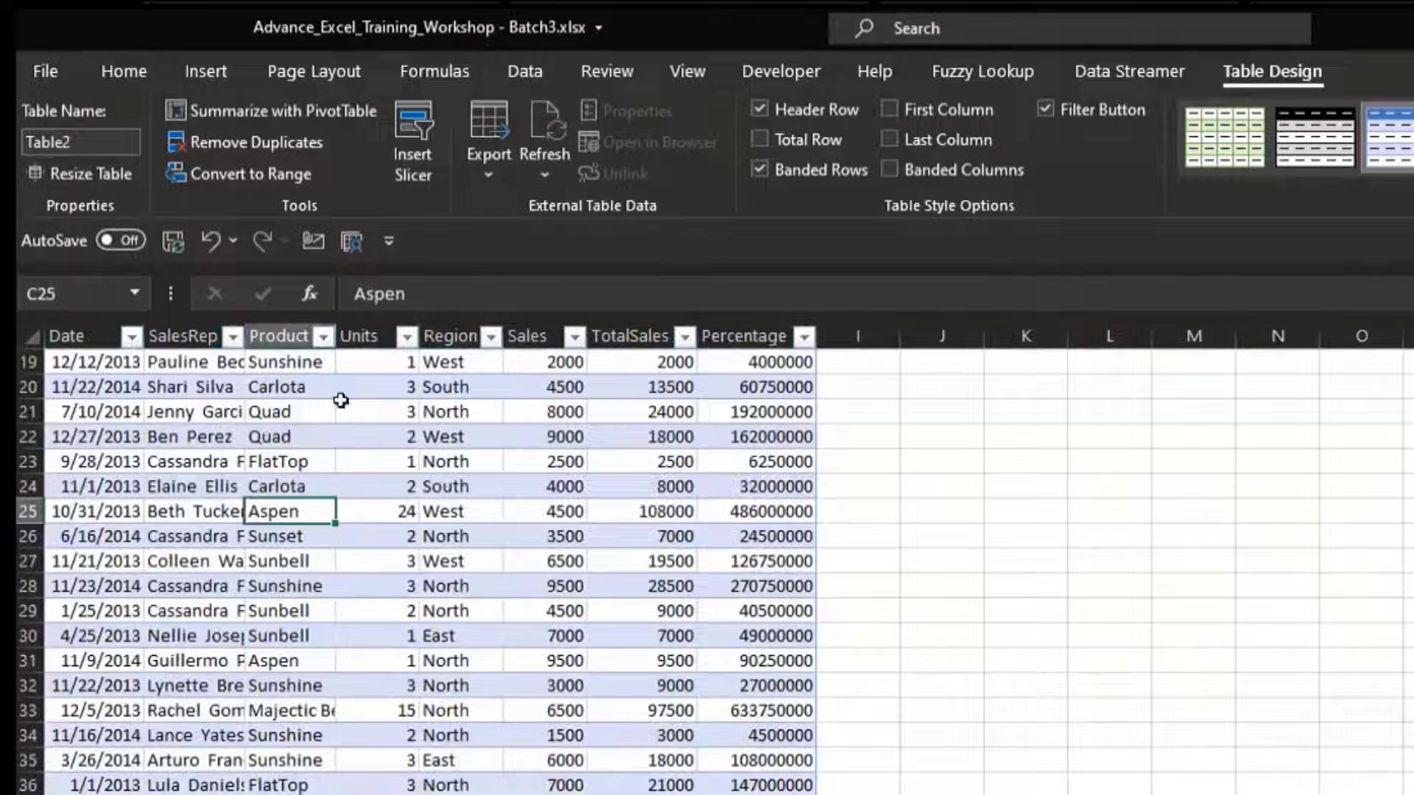
left_click(412, 586)
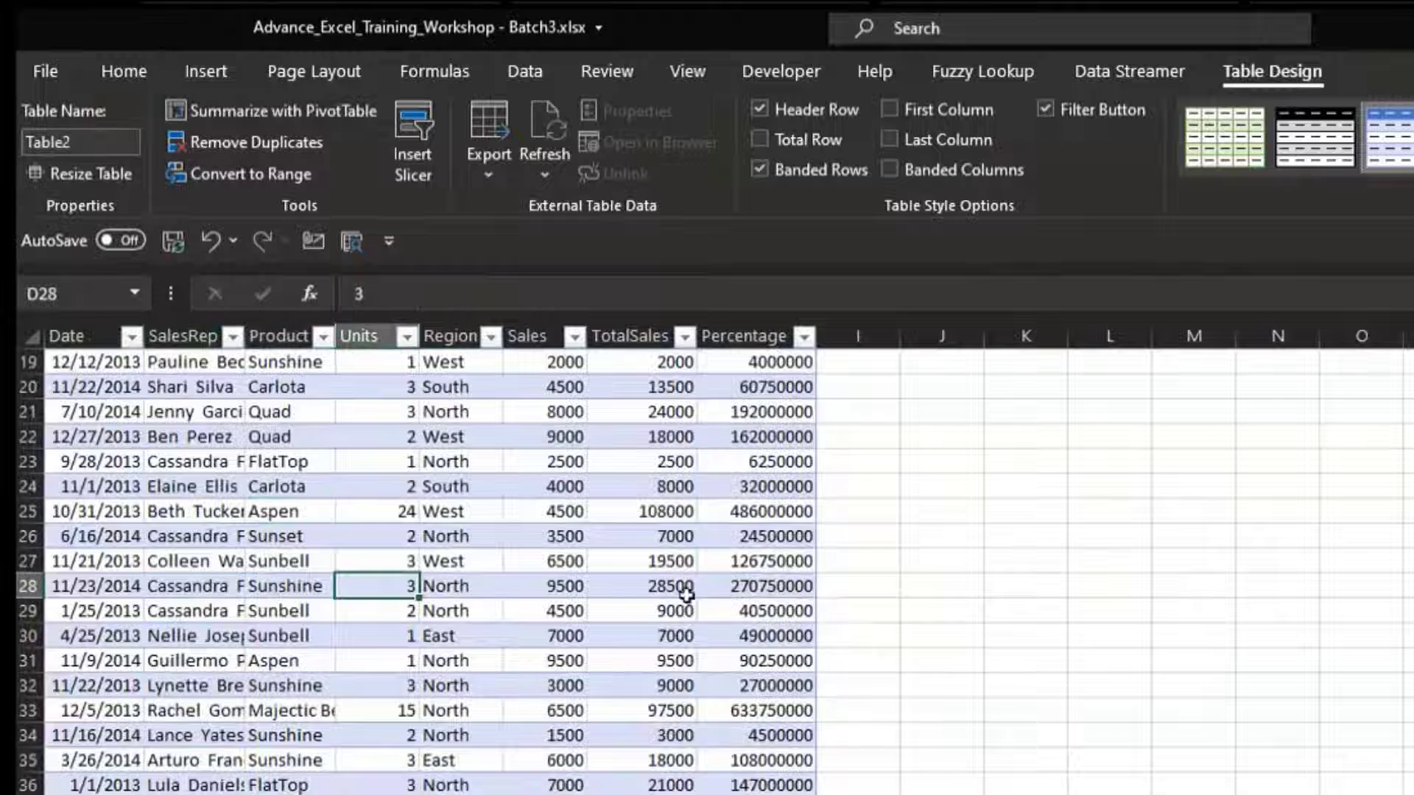
left_click(987, 638)
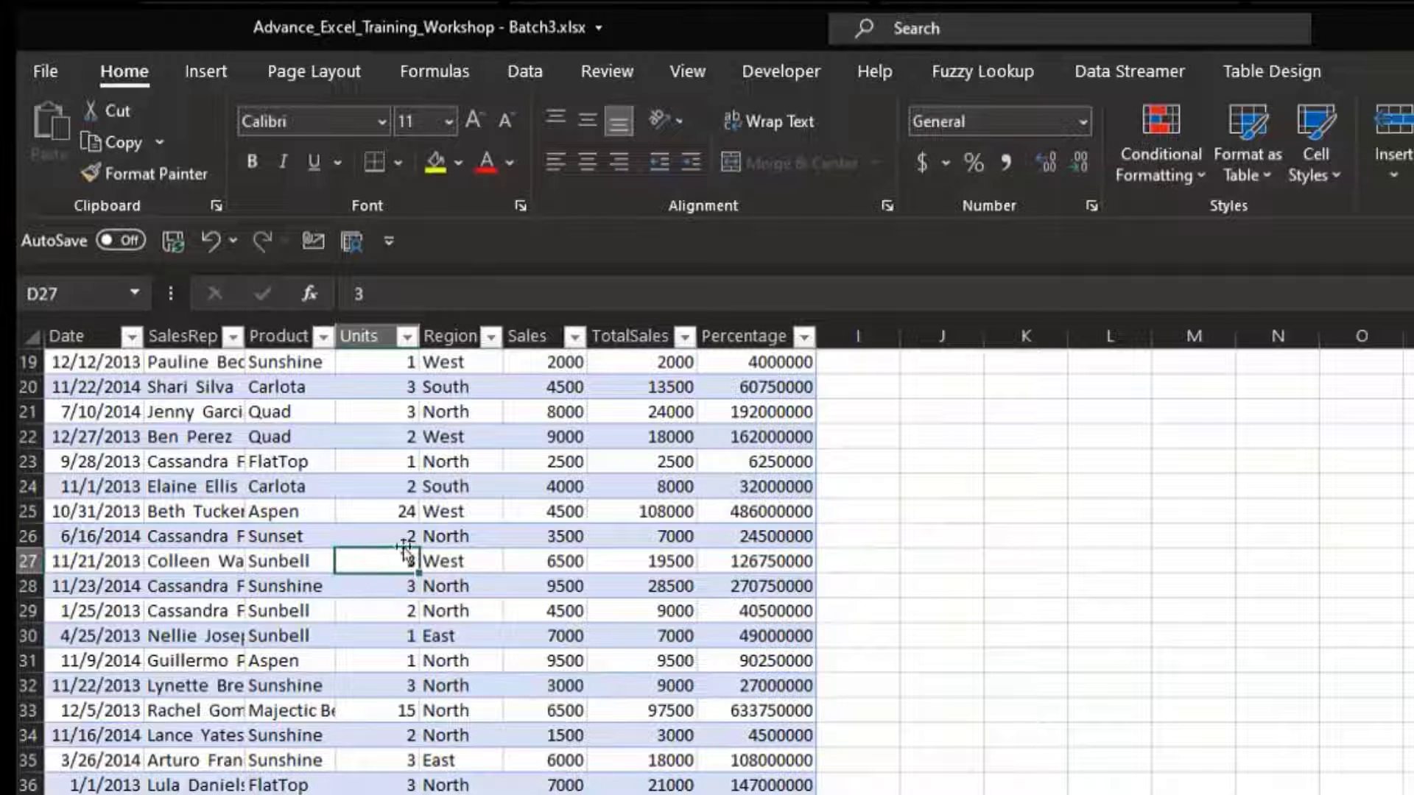
scroll(408, 556, "up", 6)
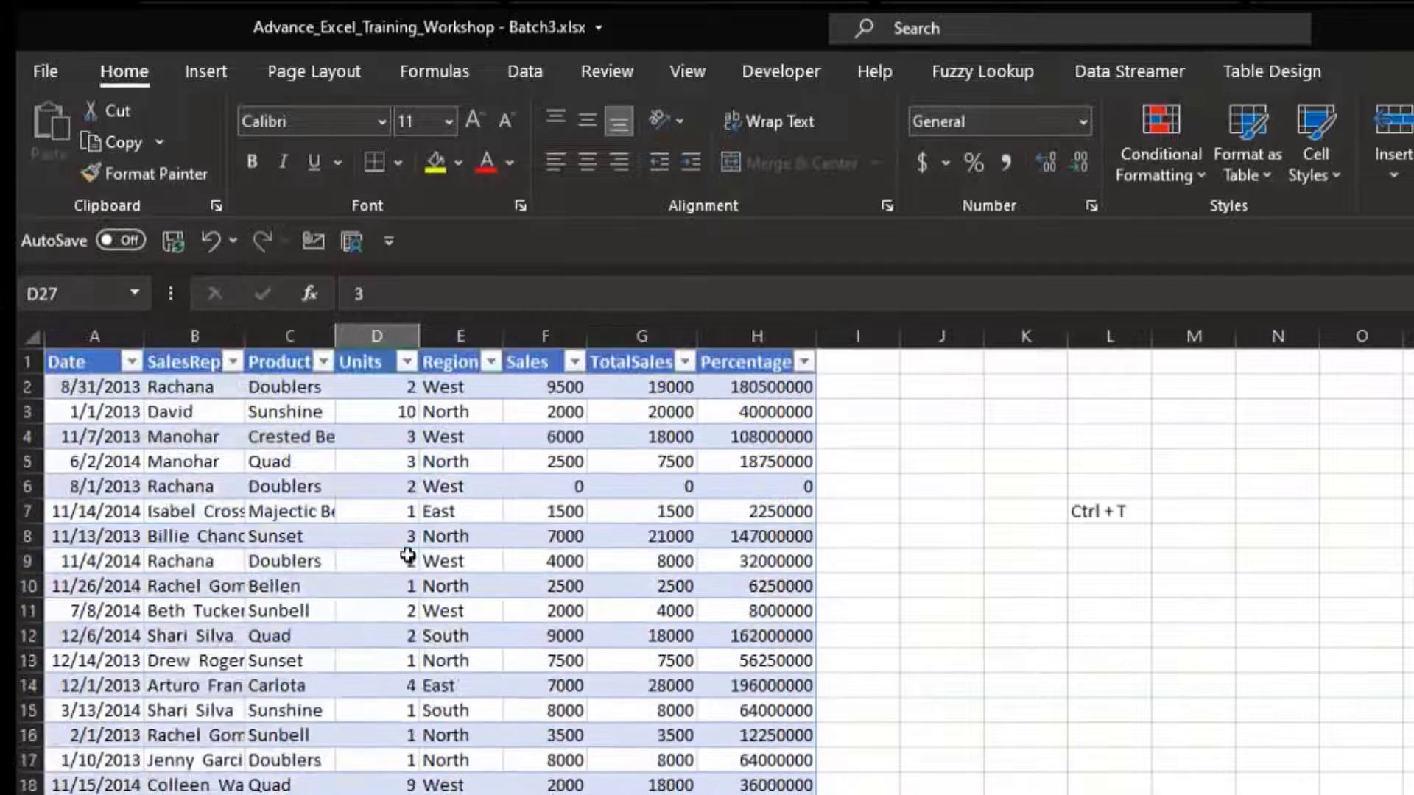
left_click(351, 488)
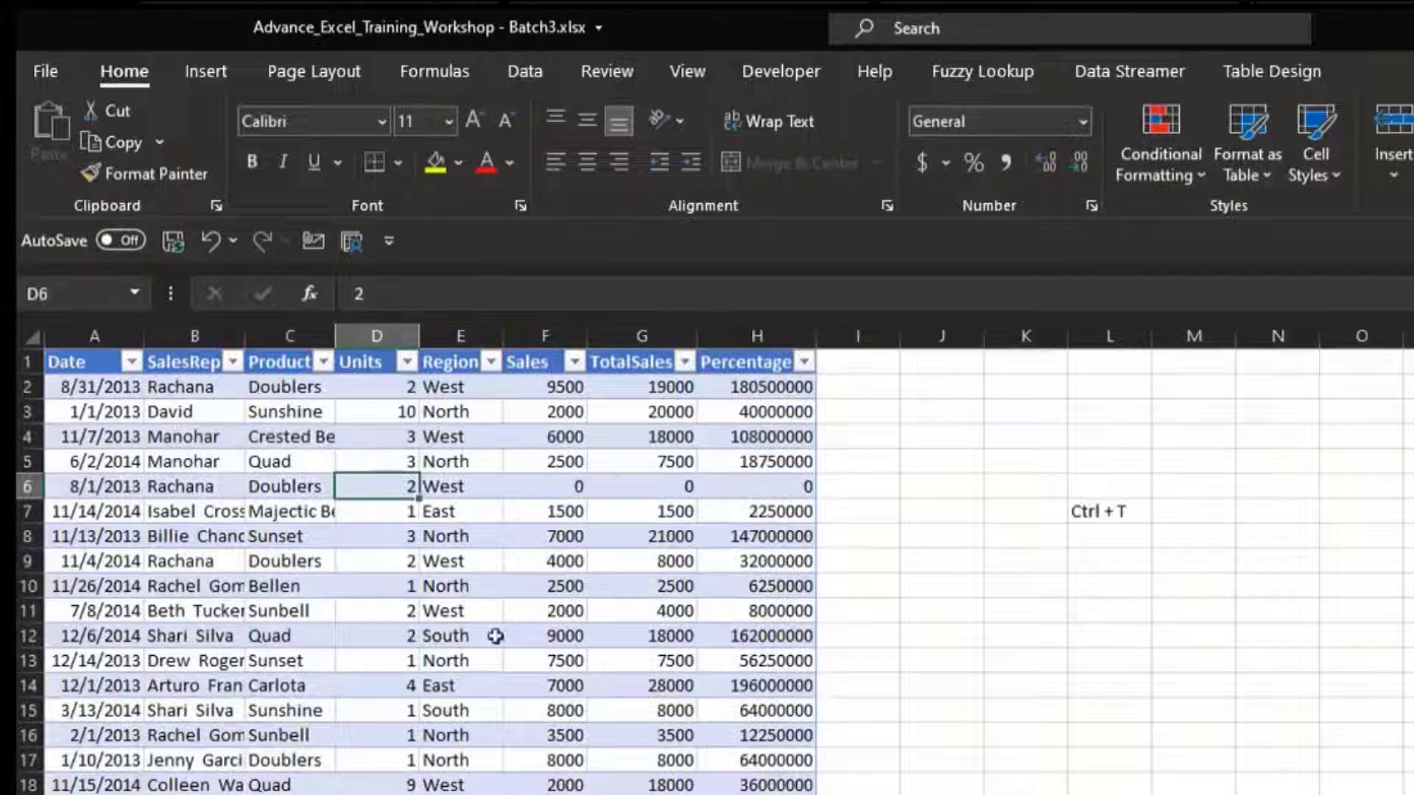
scroll(504, 634, "down", 3)
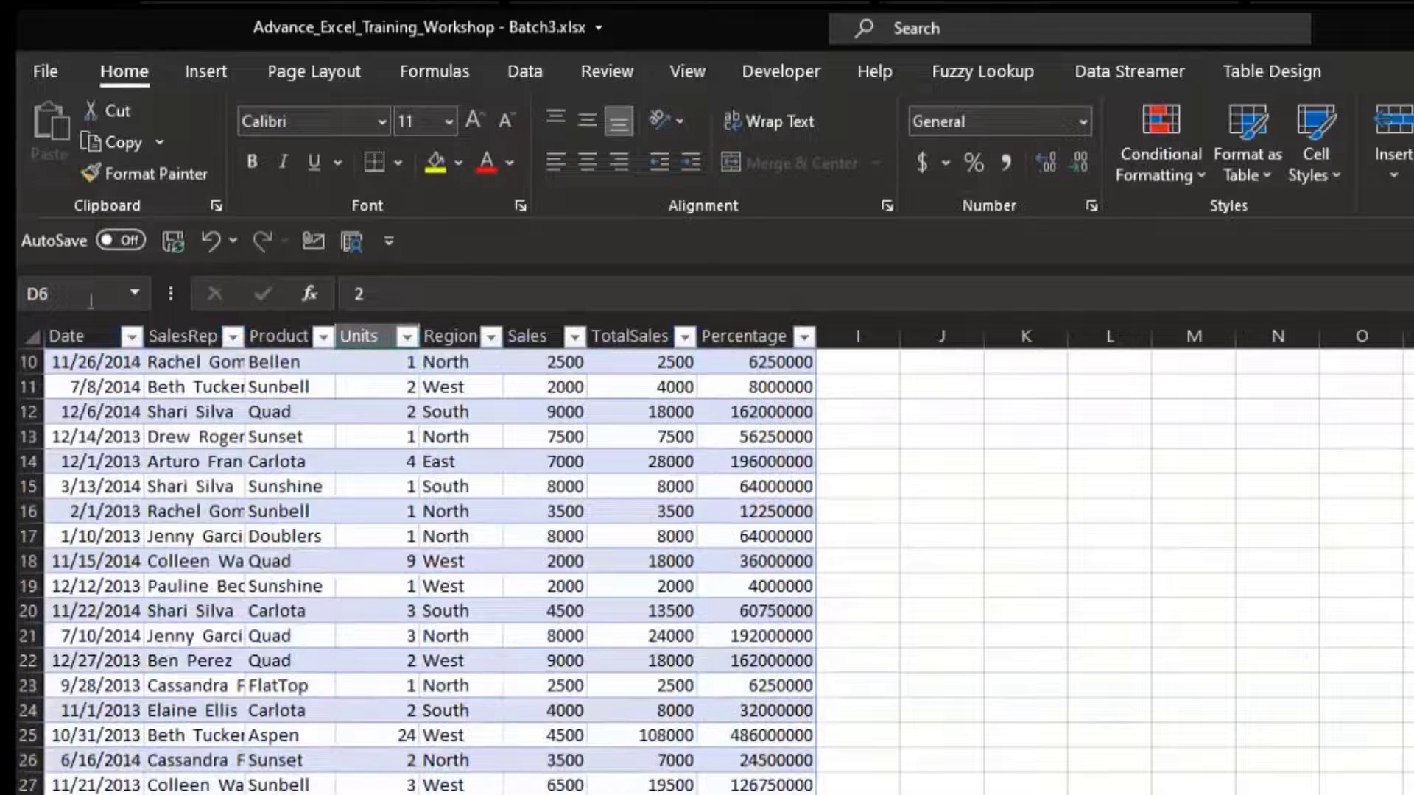
scroll(543, 530, "down", 1)
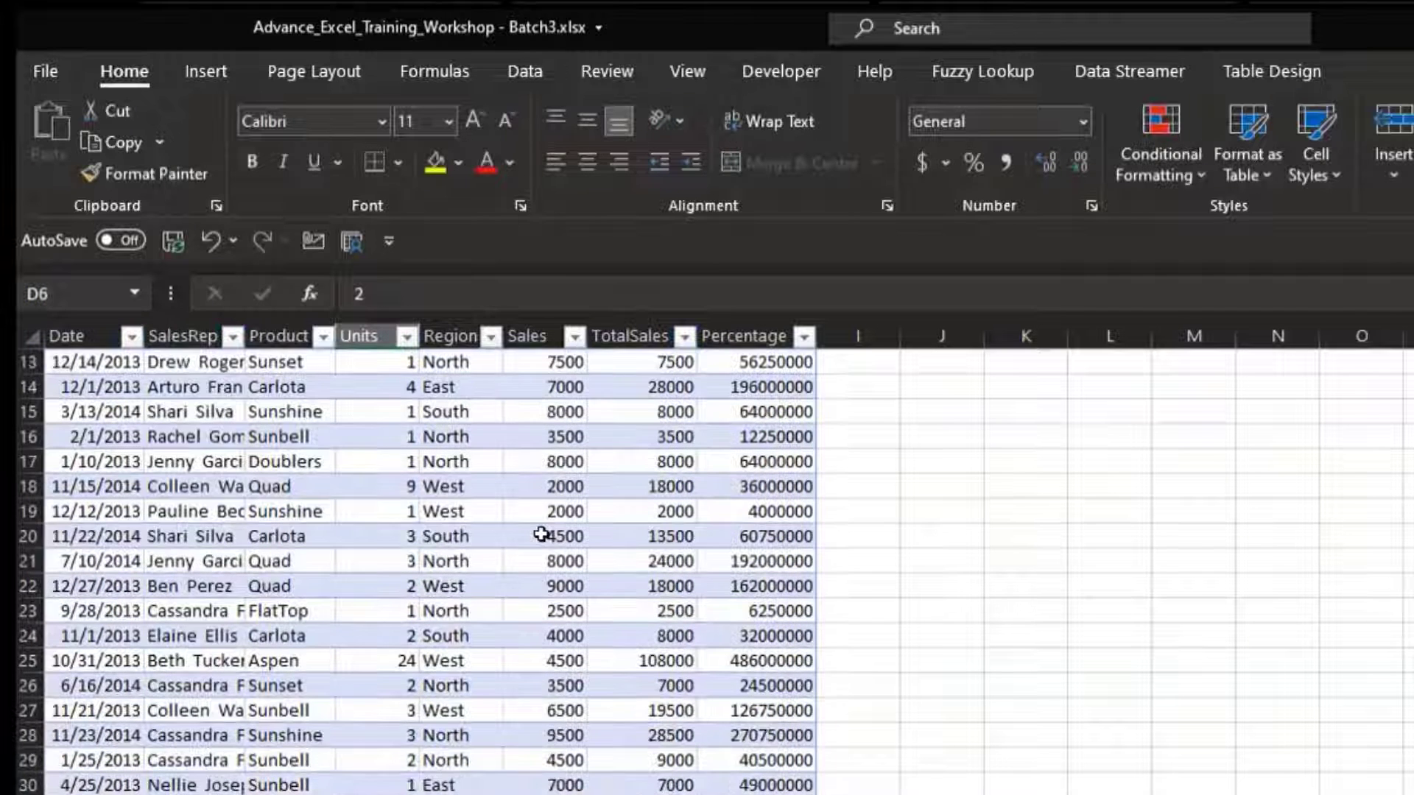
left_click(544, 537)
scroll(543, 536, "up", 4)
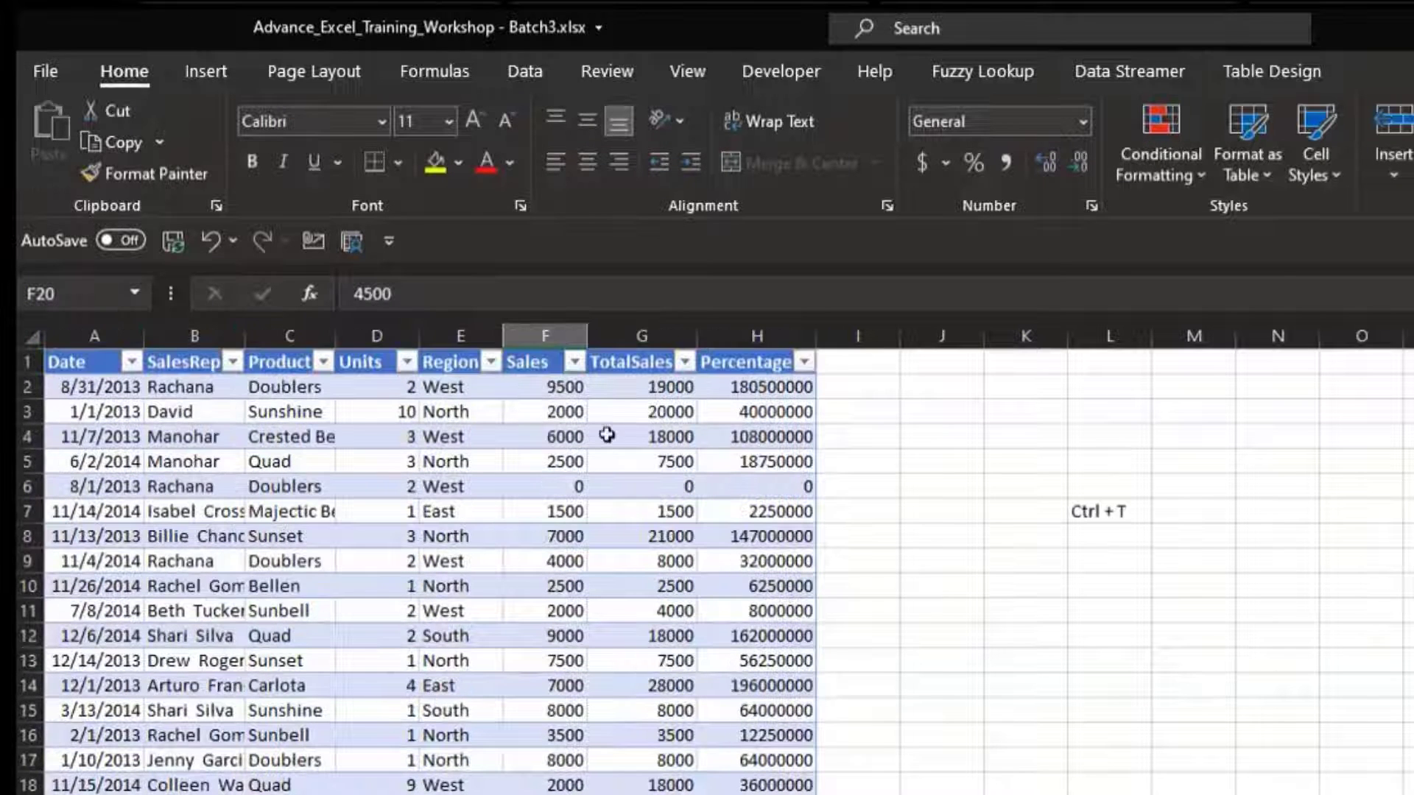
Compare the available table commands when selecting cells inside the table and the empty cell L11 outside it.
left_click(343, 558)
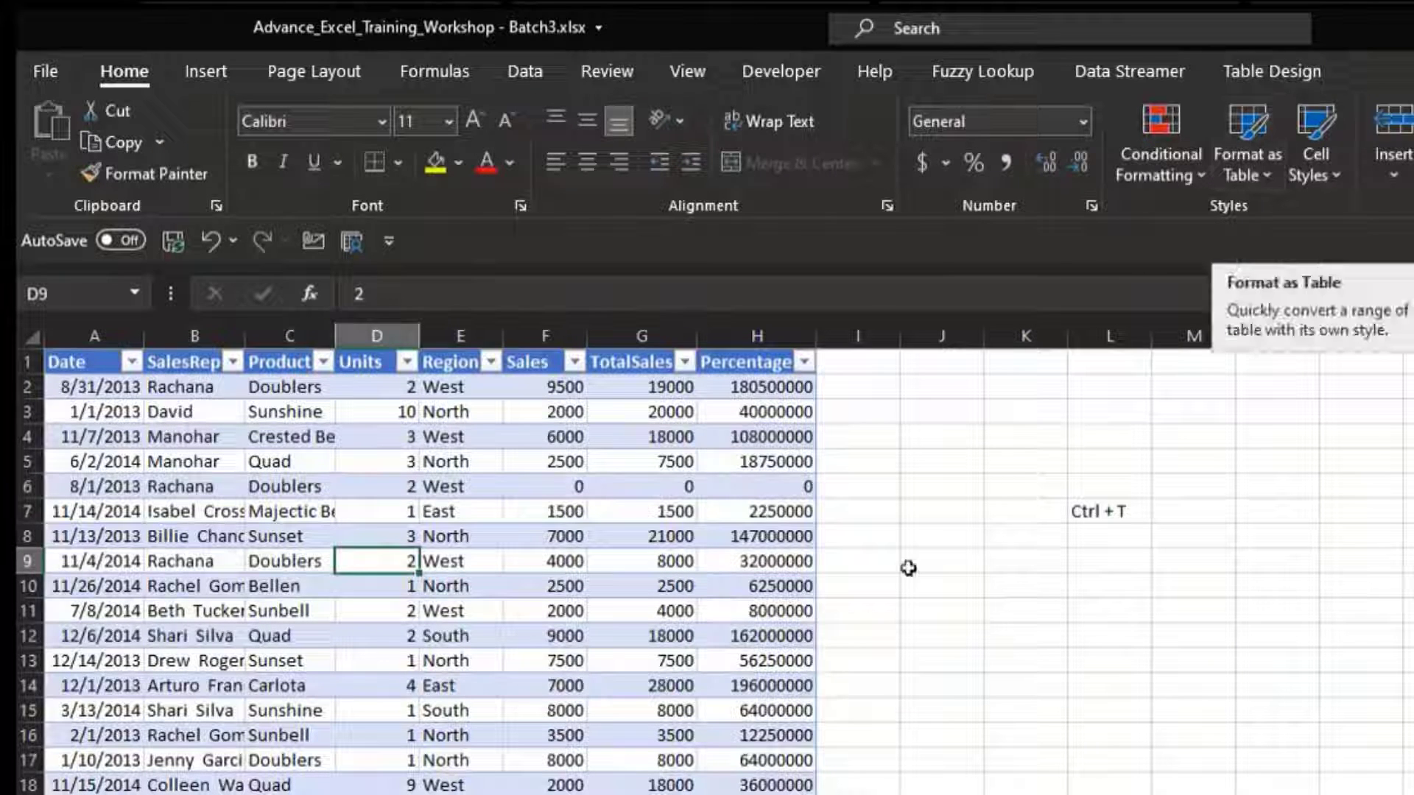
left_click(1089, 602)
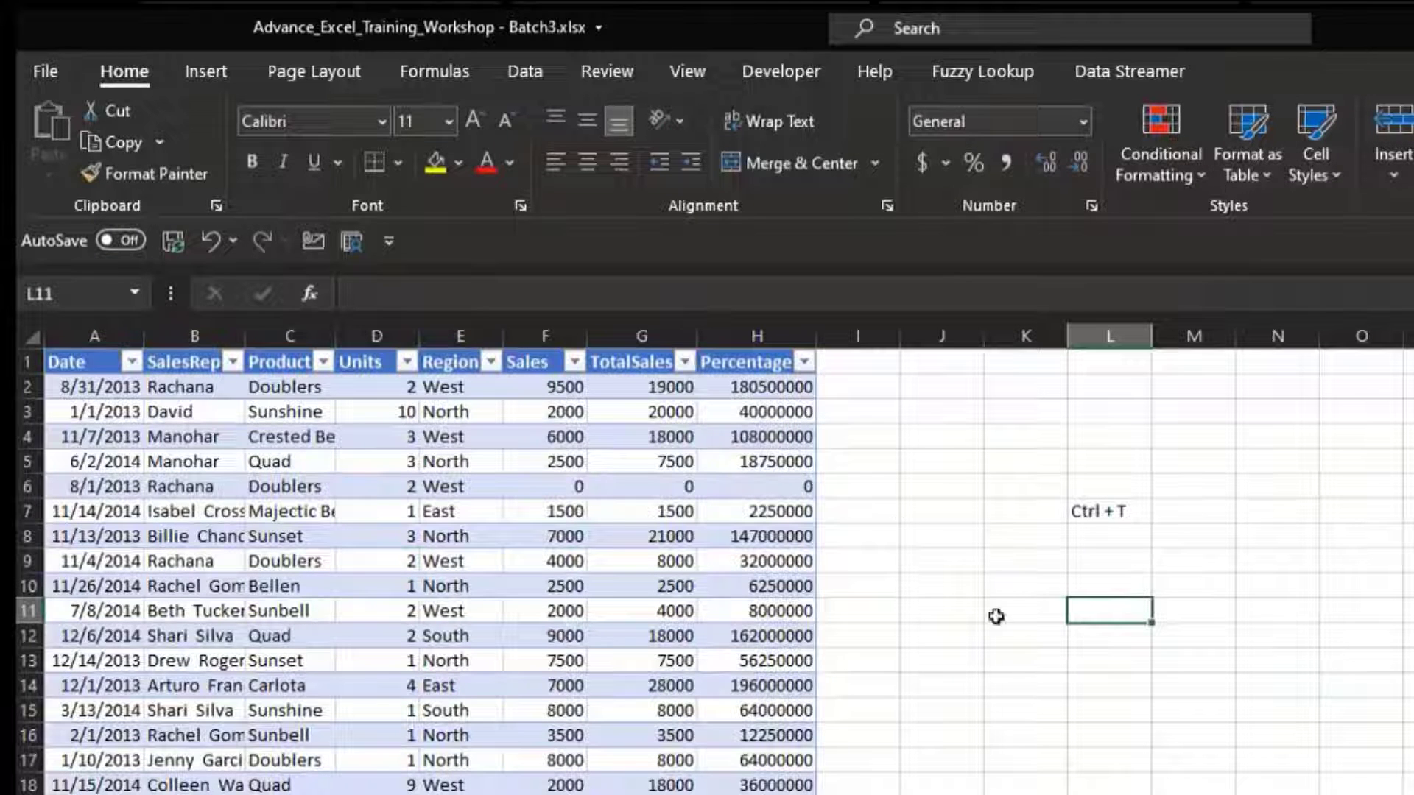
left_click(453, 582)
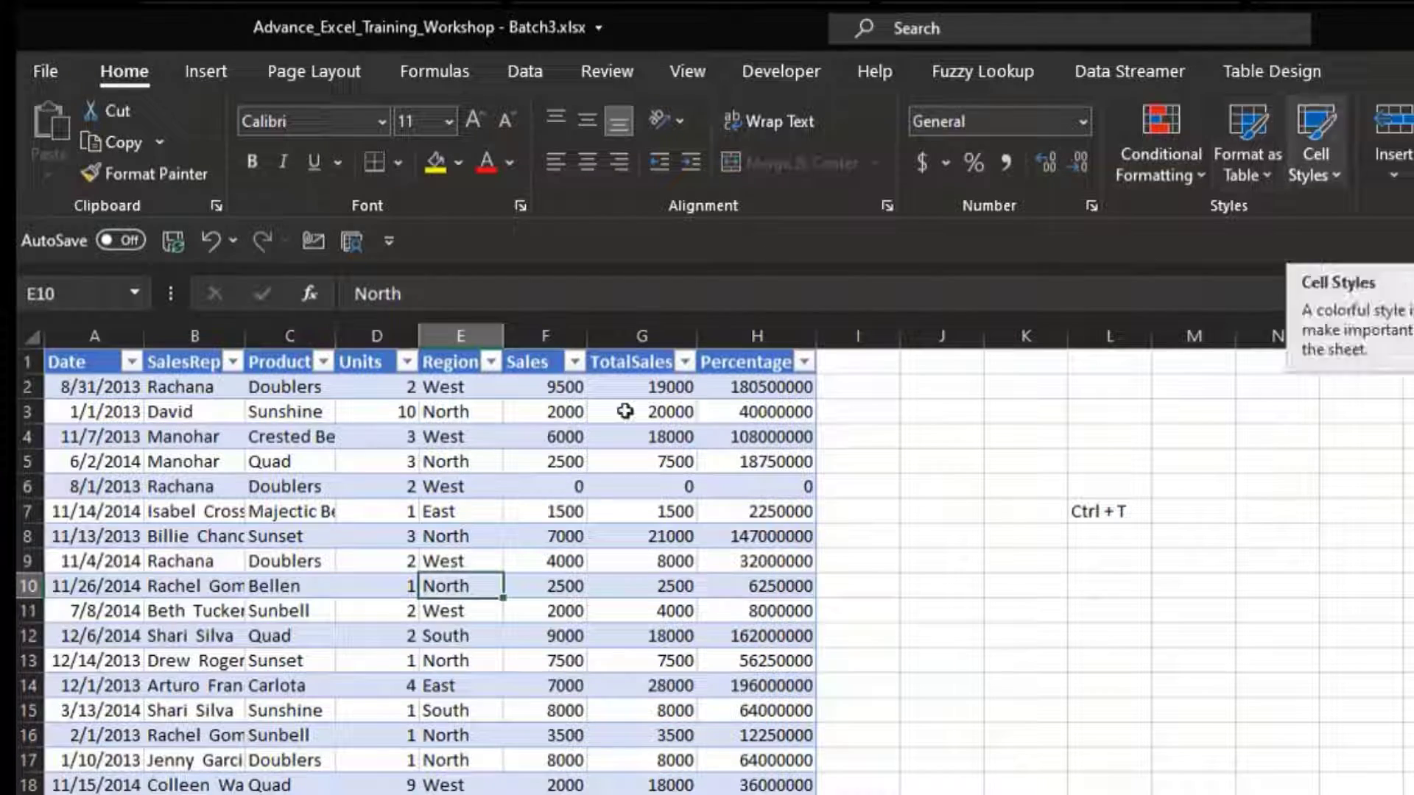
left_click(604, 516)
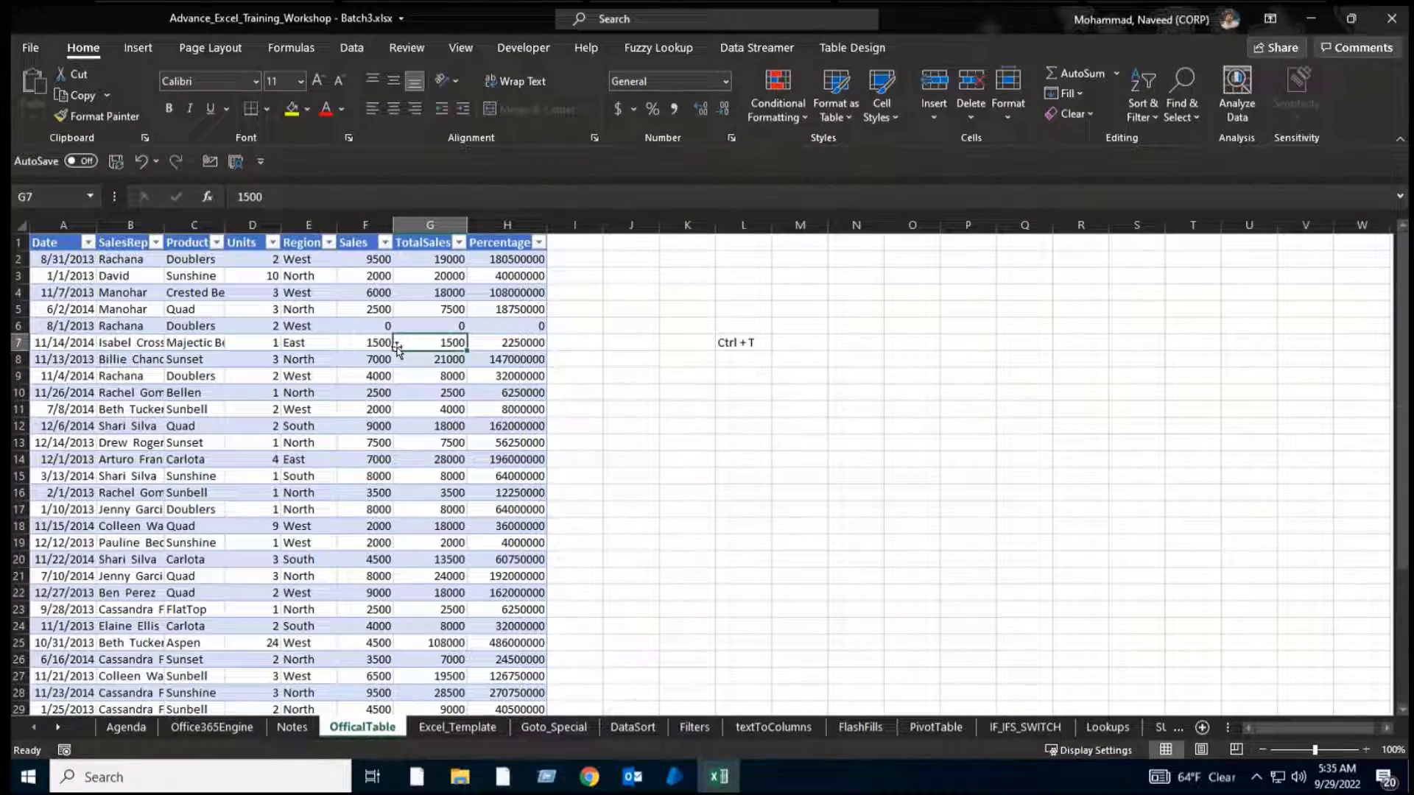
Save the workbook, and add a column headed "sdf" after the Year column on the DataSort sheet.
key("ctrl+s")
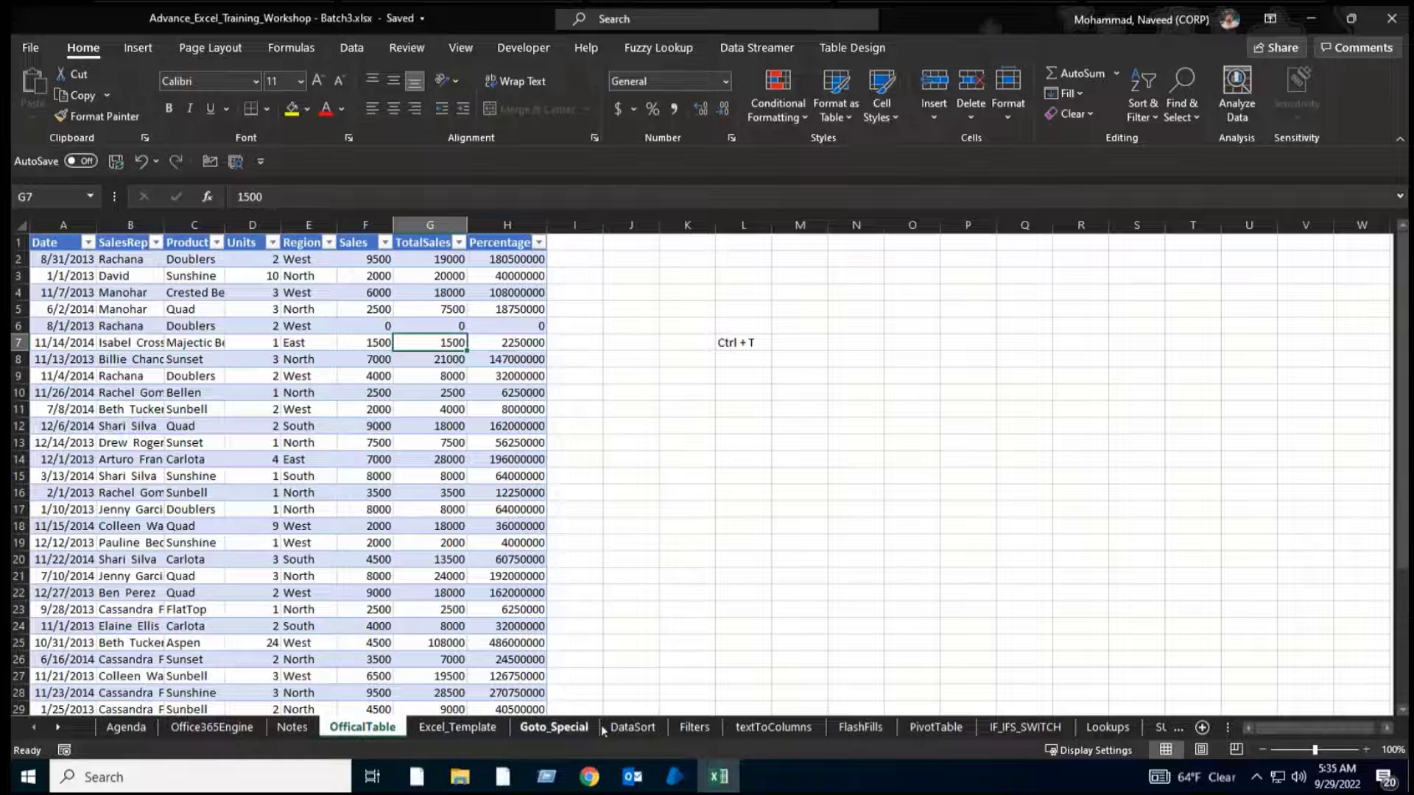
left_click(626, 727)
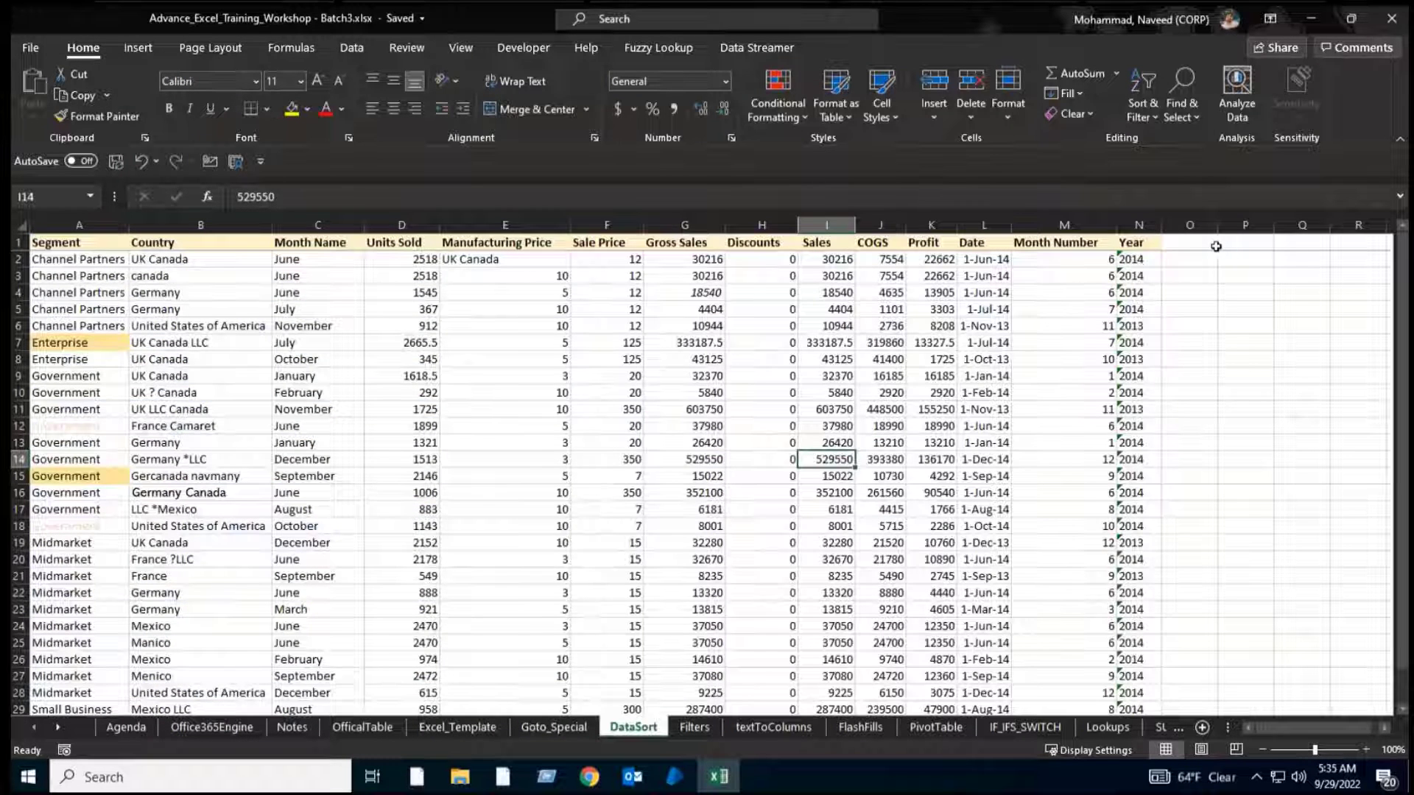
left_click(1216, 246)
type("sdf")
key("Return")
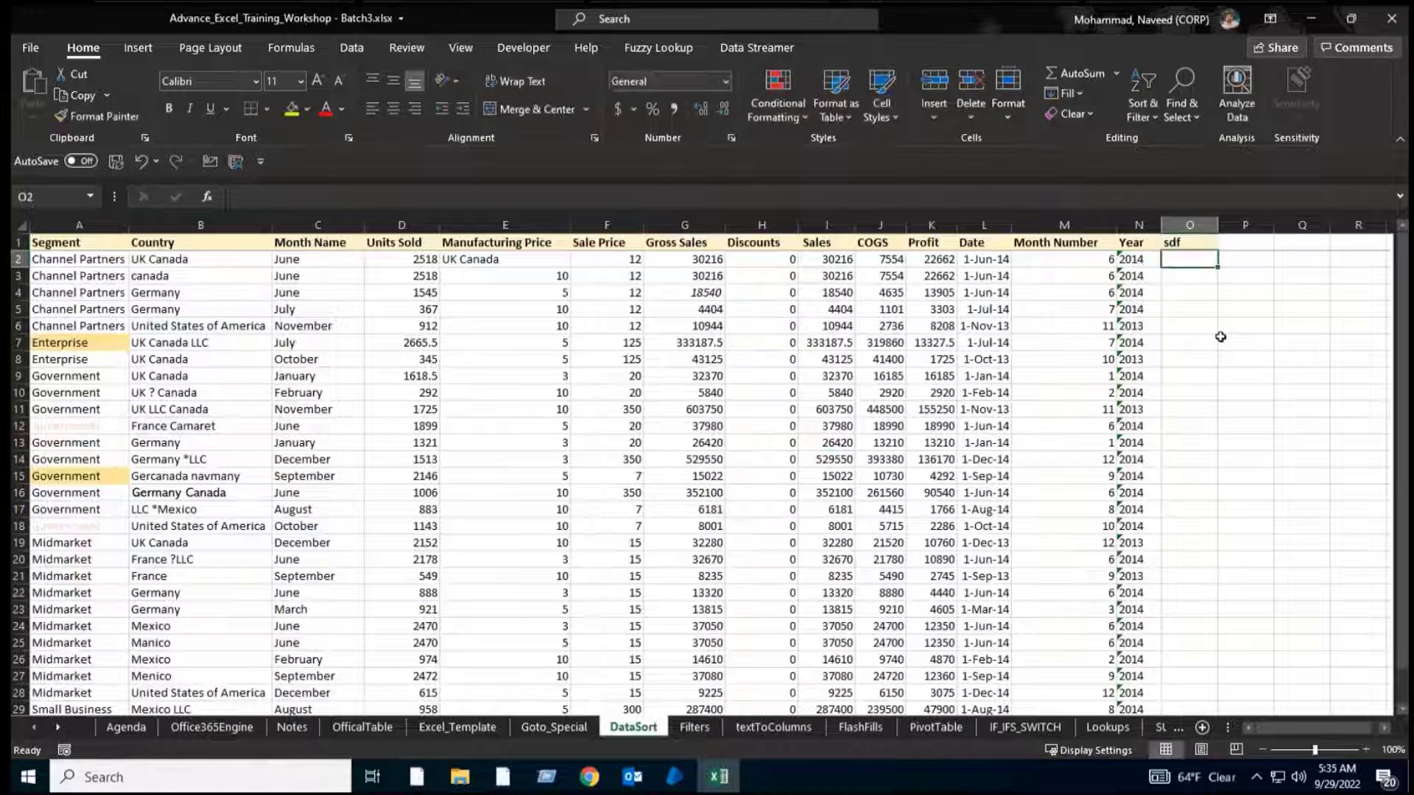
Enter the formula =K2*J2 in cell O2 to multiply the first record's Profit by its COGS.
type("=")
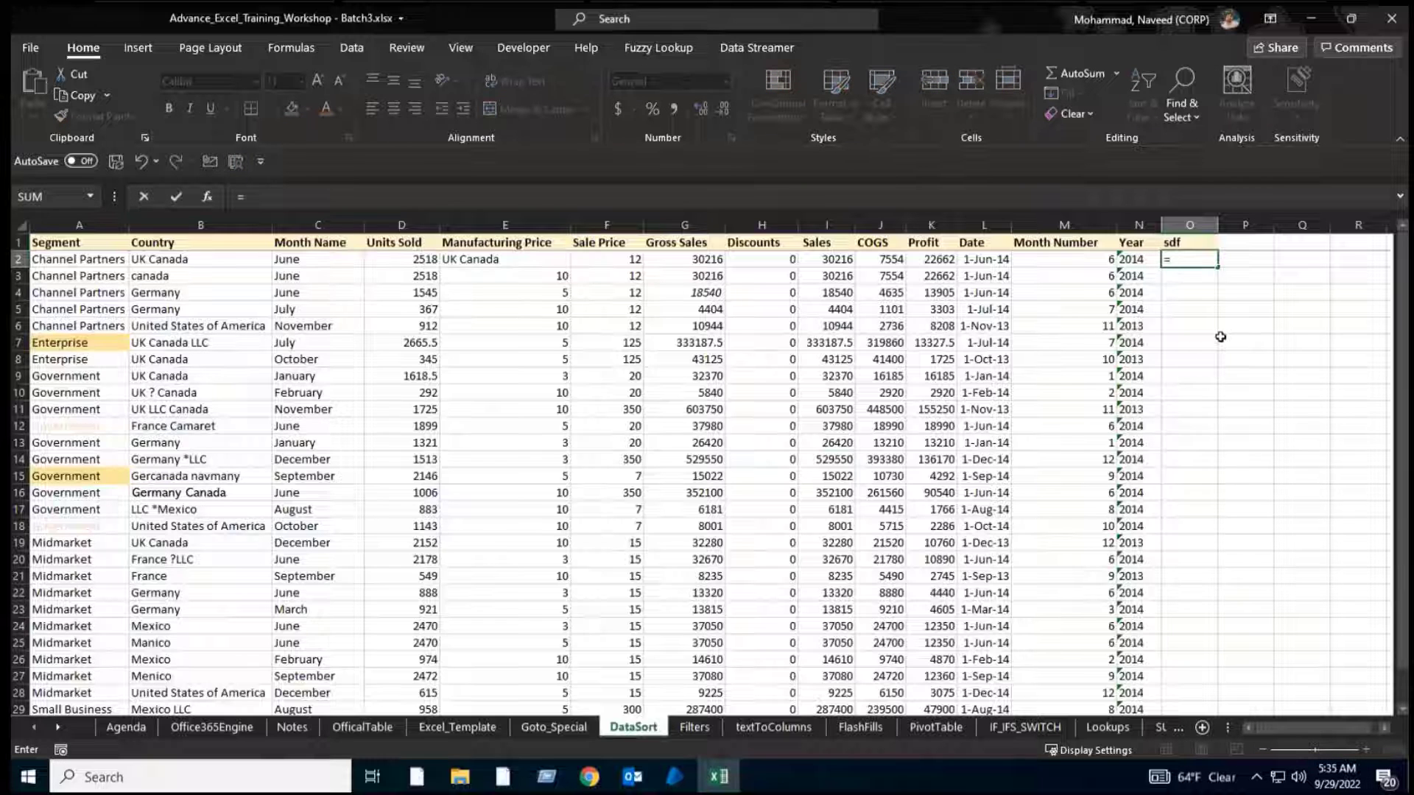
key("Left")
key("Left")
key("Left")
key("Left")
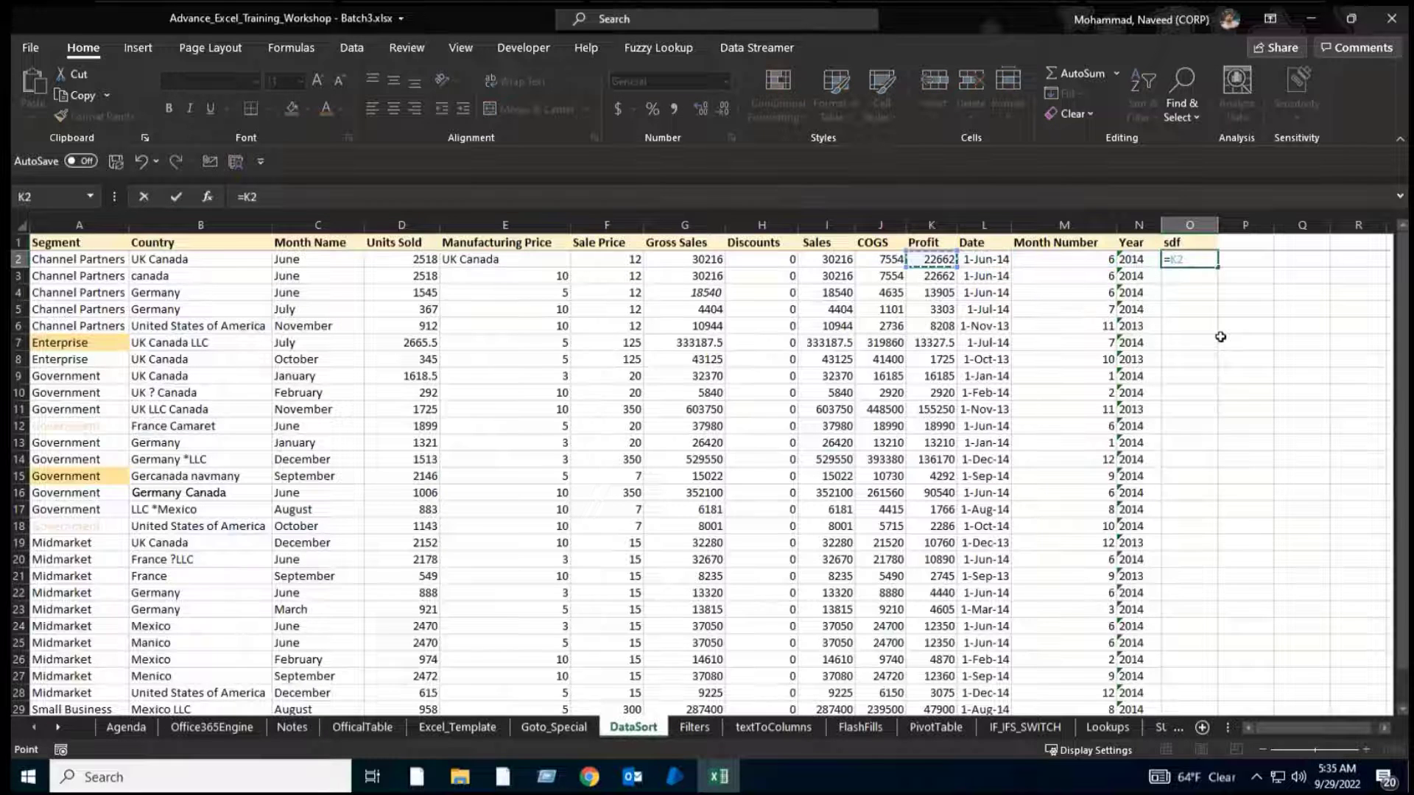
type("*")
key("Left")
key("Left")
key("Left")
key("Left")
key("Left")
key("Return")
key("Up")
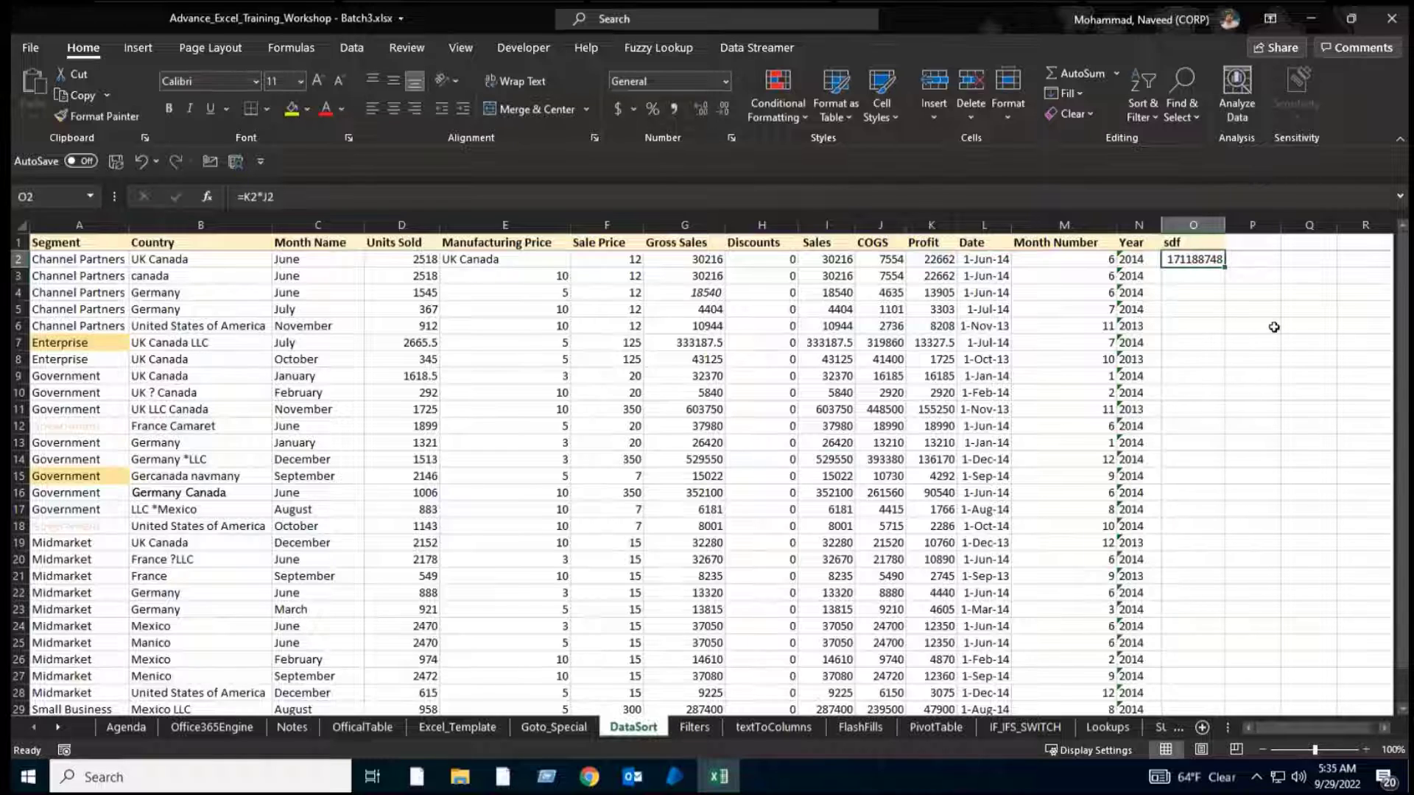
Fill the product formula from O2 down to O19, and undo a trial clearing of the filled cells.
left_click_drag(1200, 258, 1207, 554)
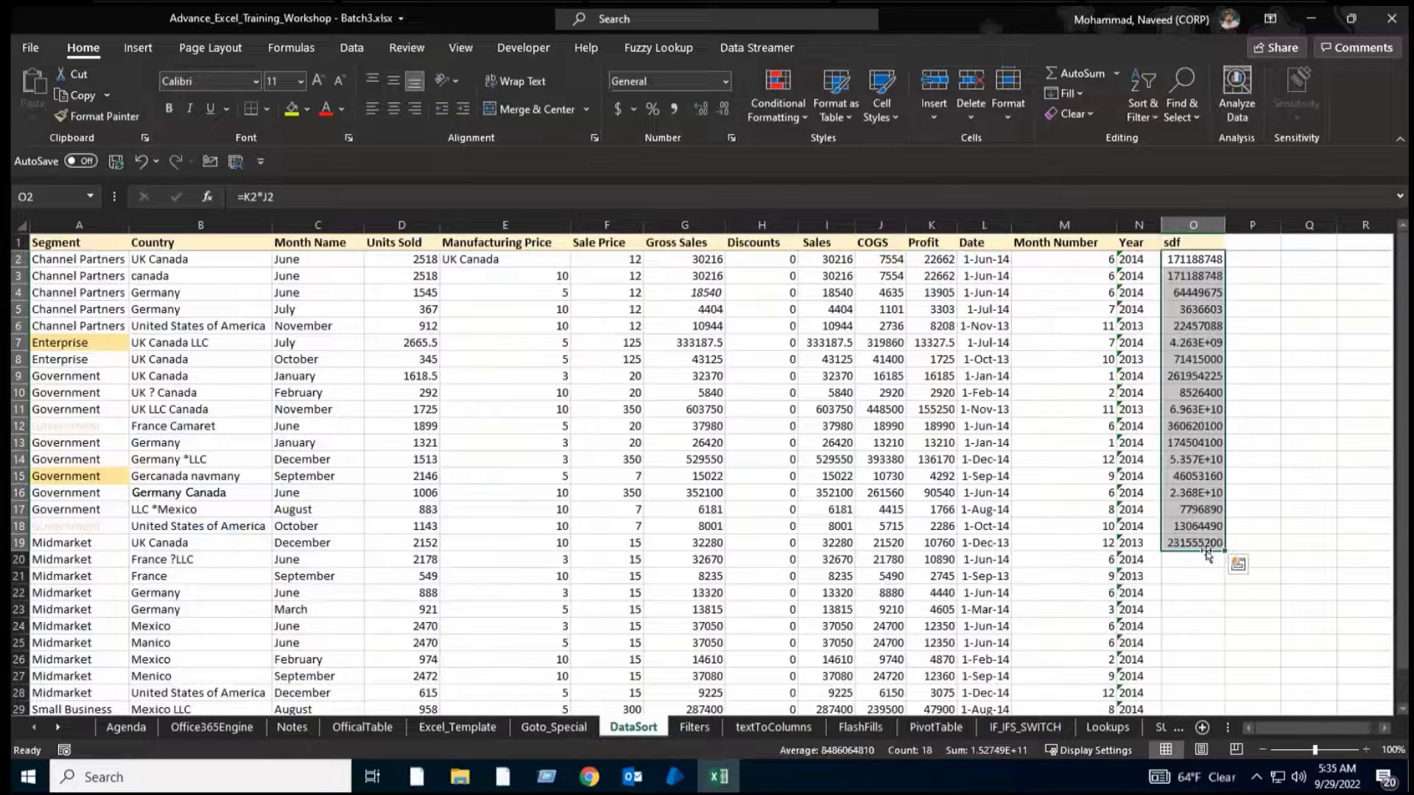
key("Delete")
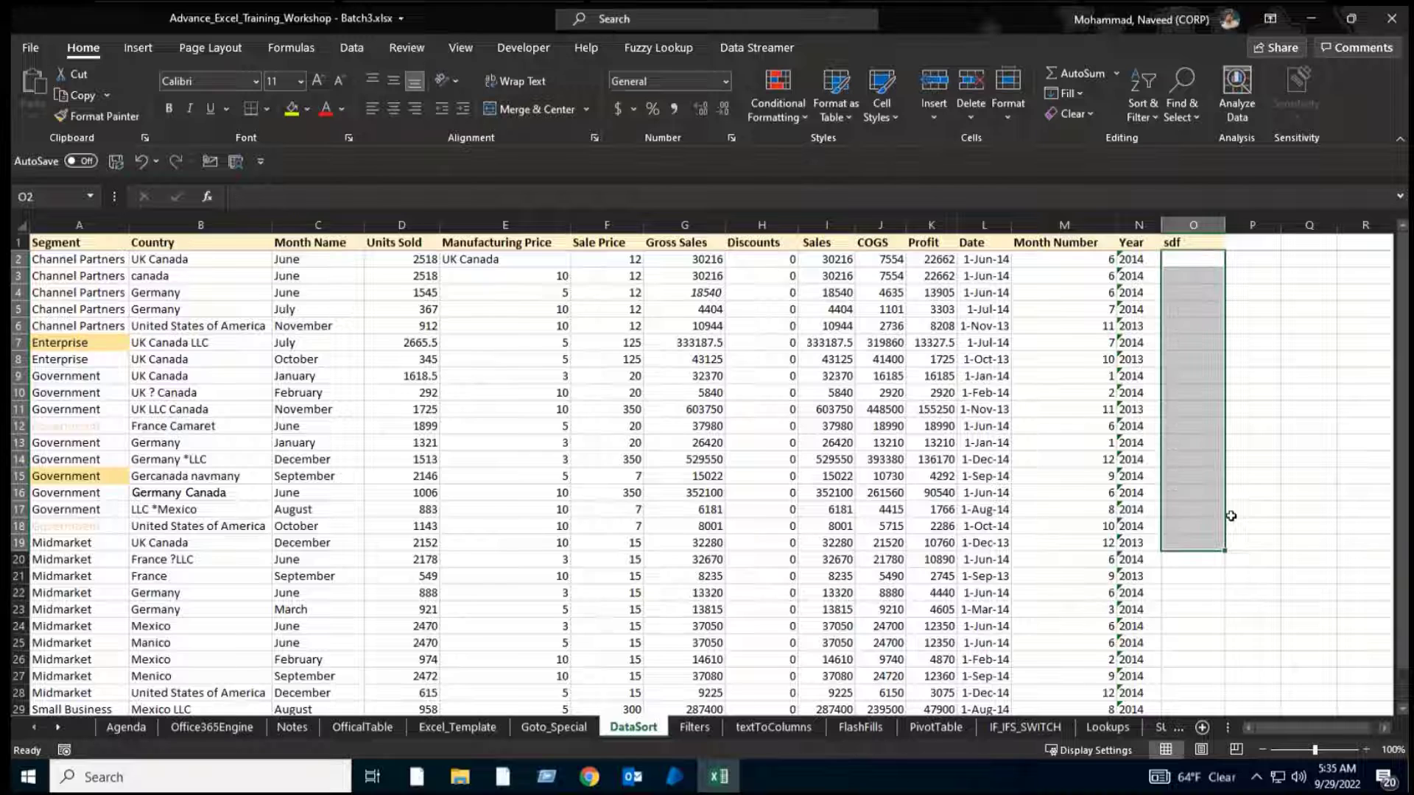
key("ctrl+z")
scroll(1217, 497, "down", 5)
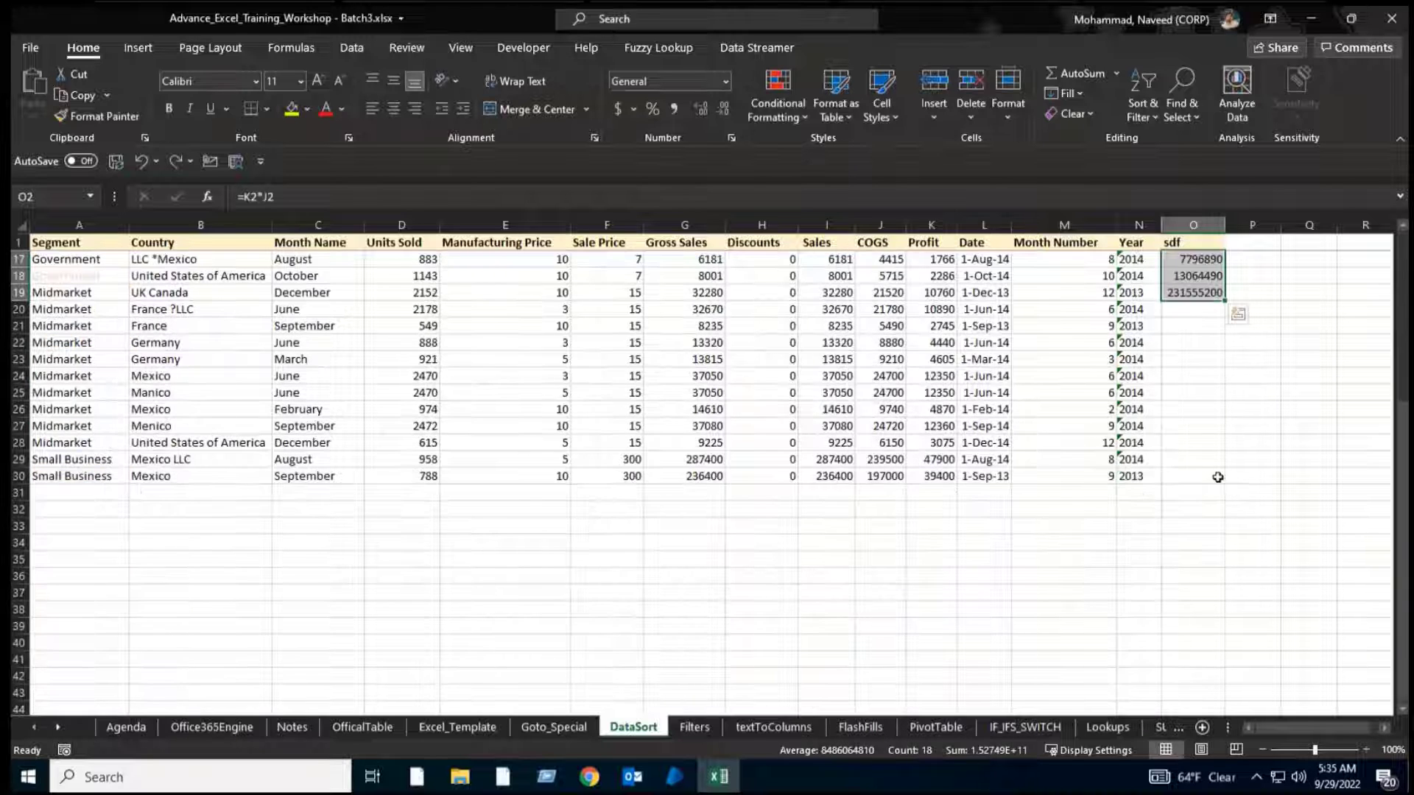
Fill the product formula in column O from O19 down to the last record in O30.
left_click(1191, 293)
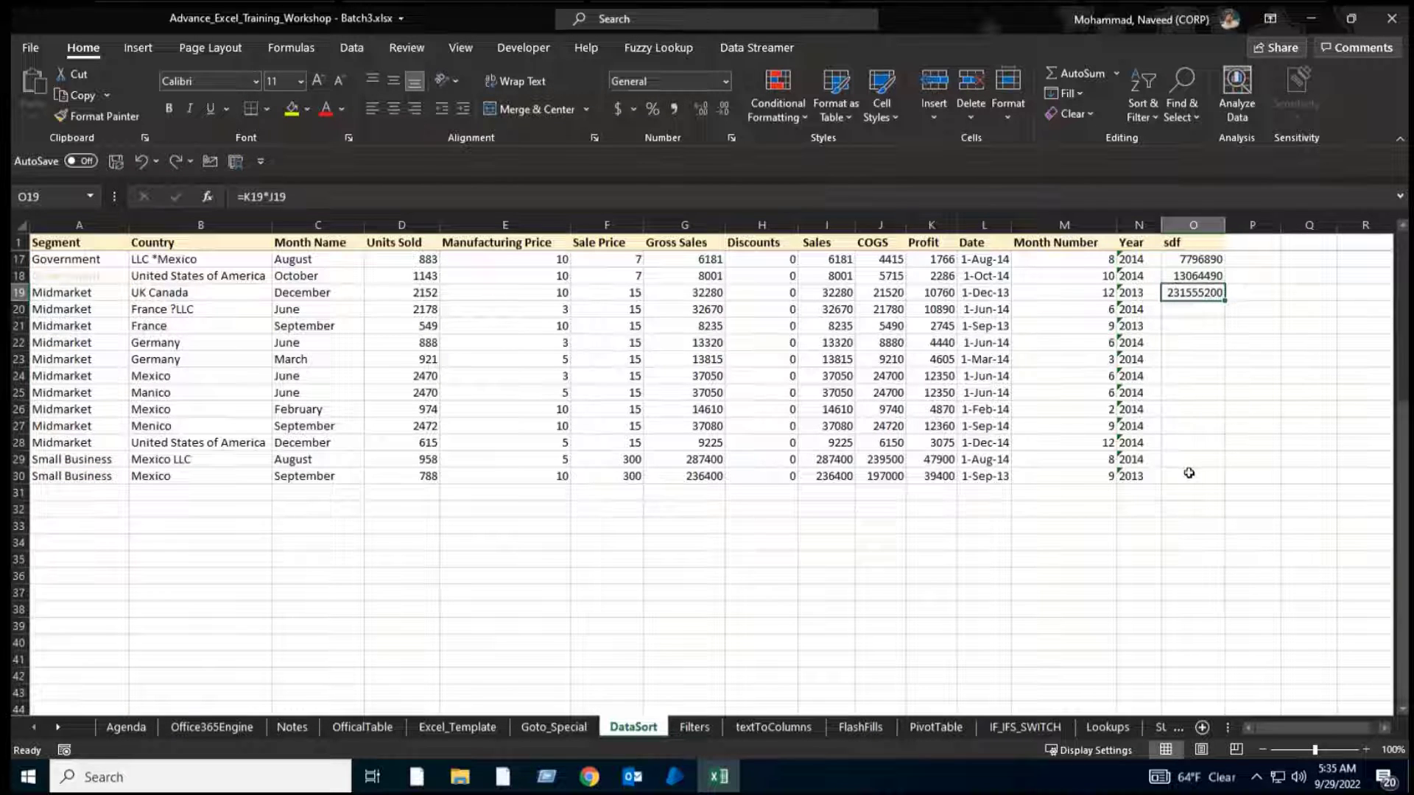
left_click(1189, 473, "shift")
key("ctrl+d")
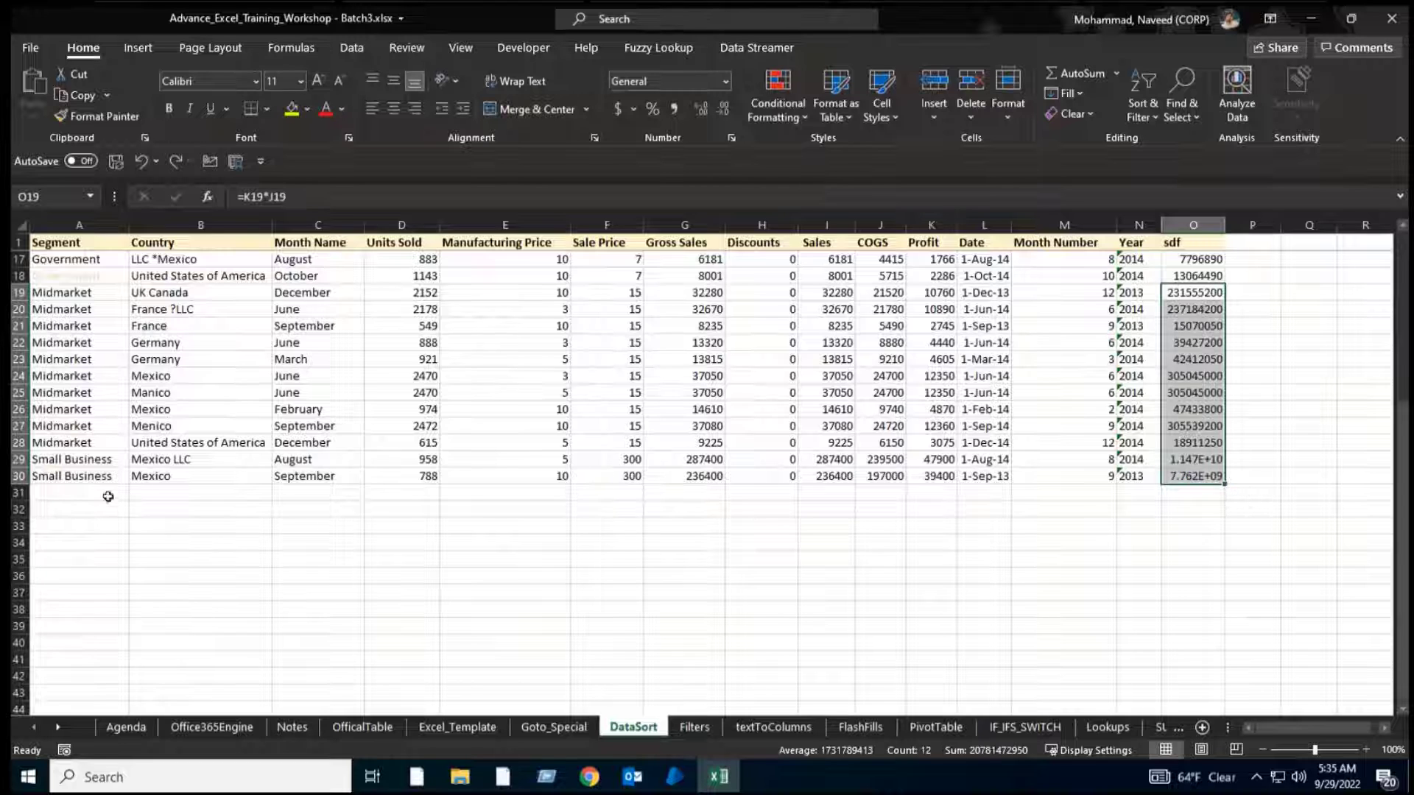
Add a test record "sdfs" in A31 and extend the column O formula from O30 to O31.
left_click(87, 495)
type("dfs")
key("Tab")
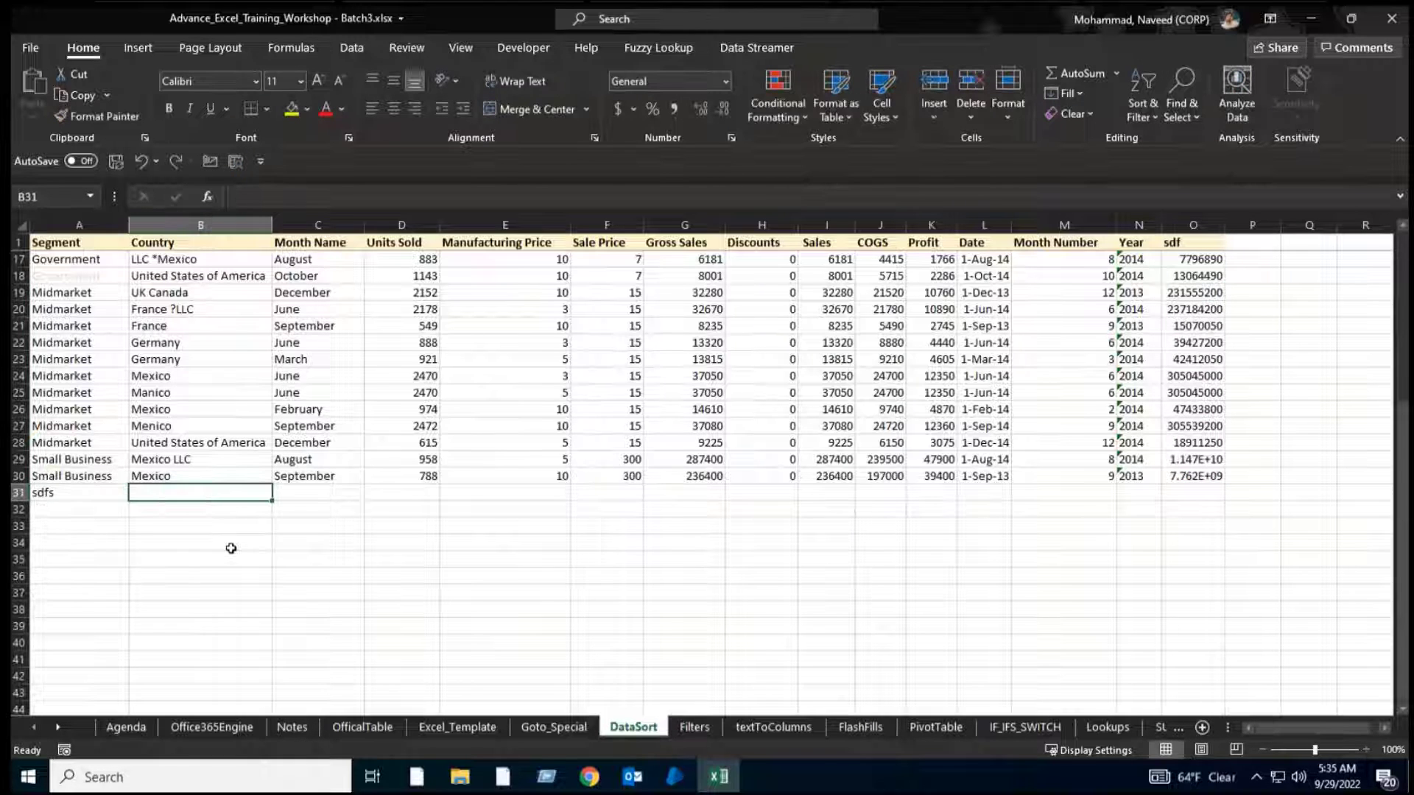
left_click(1191, 475)
double_click(1224, 483)
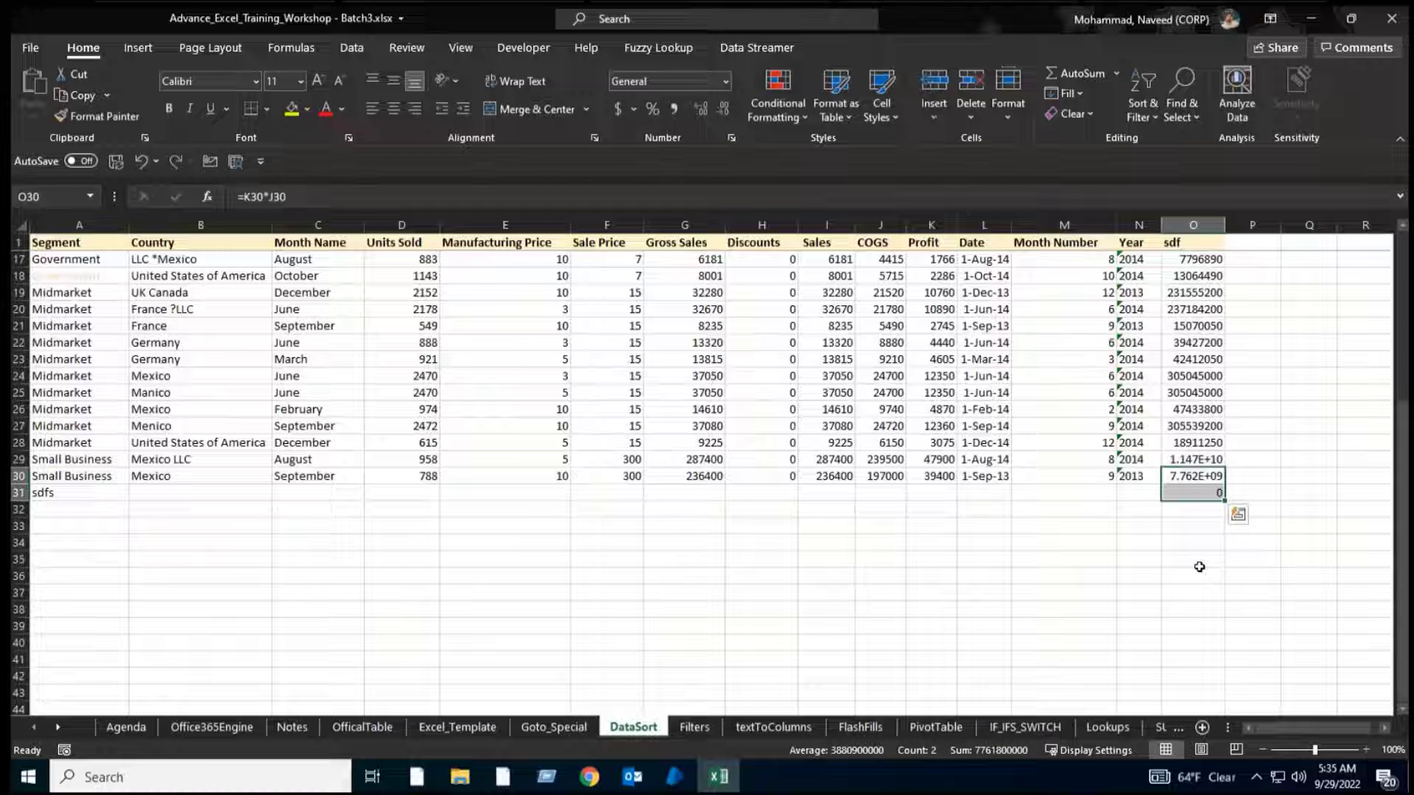
Add a second test record "sdfsdf" in A32 and fill the formula from O31 into O32.
left_click(103, 508)
type("sdfsd")
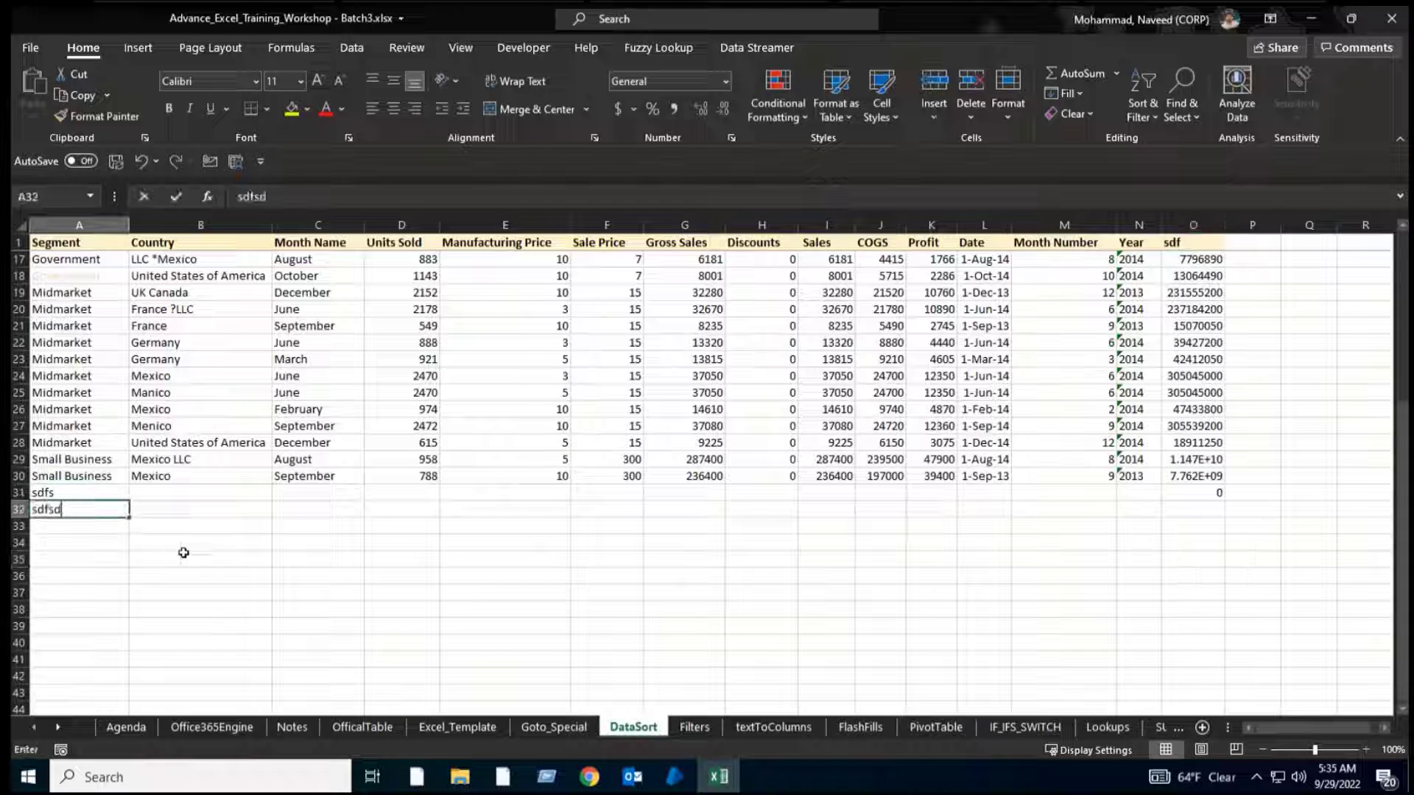
type("f")
key("Tab")
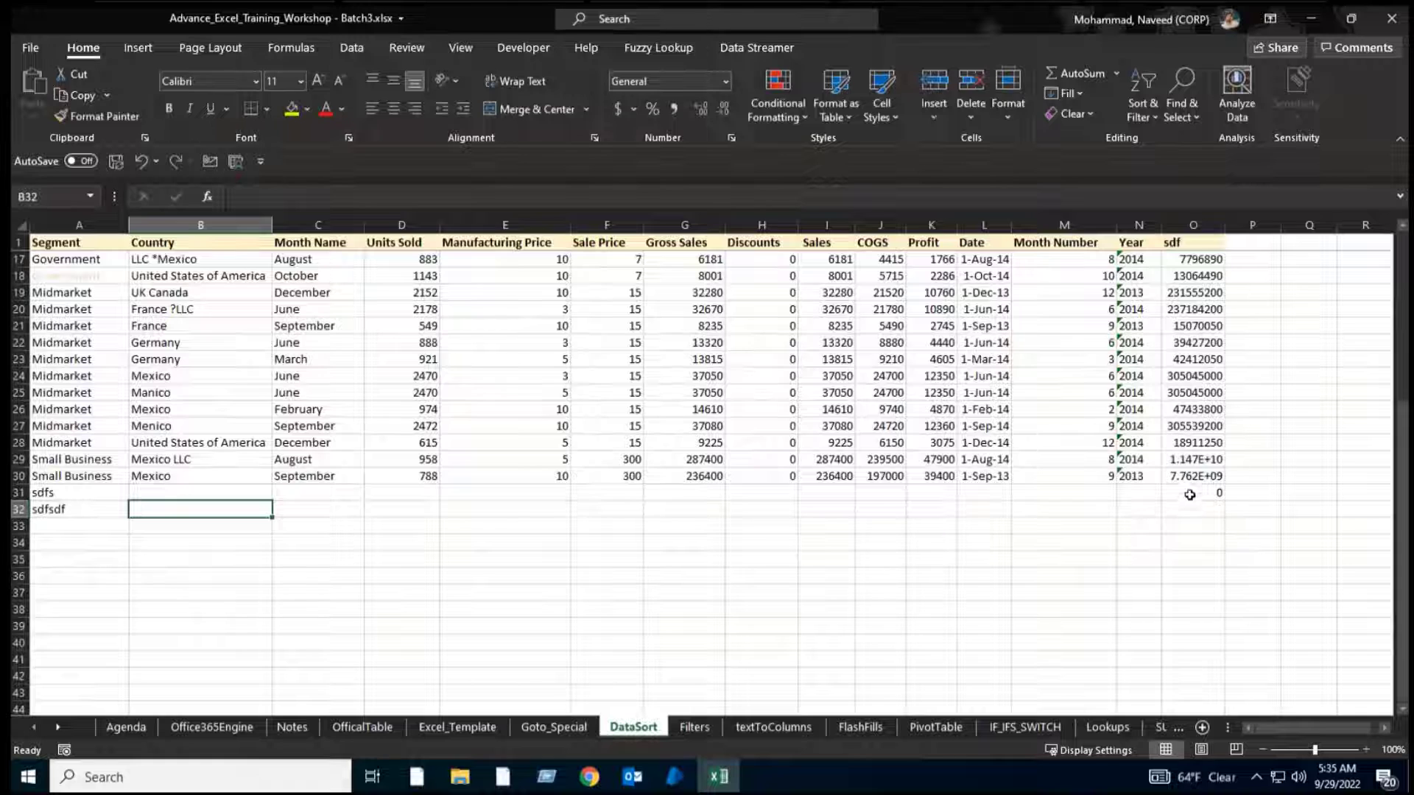
left_click_drag(1189, 494, 1189, 510)
key("ctrl+d")
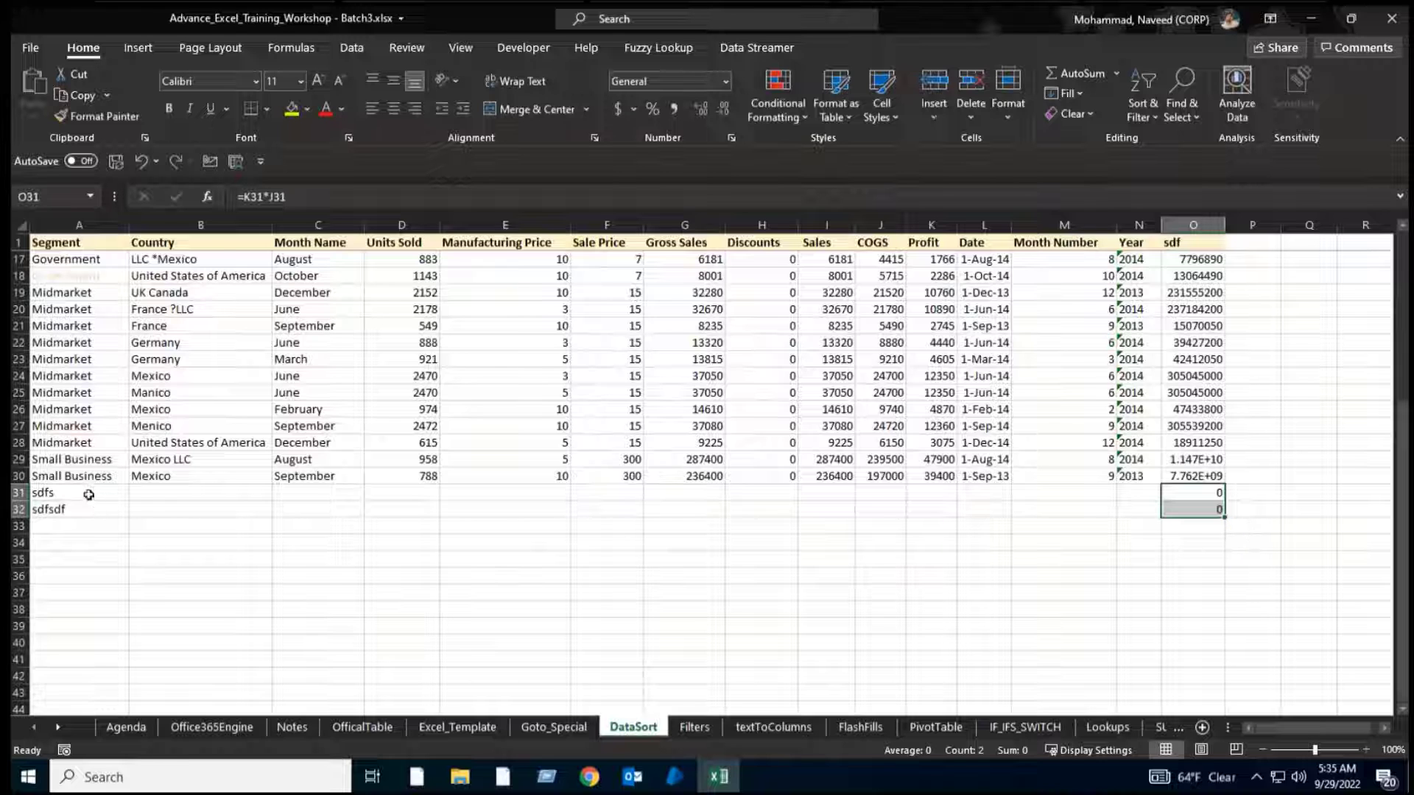
Delete the test rows 31 and 32.
left_click_drag(88, 492, 88, 506)
key("ctrl+minus")
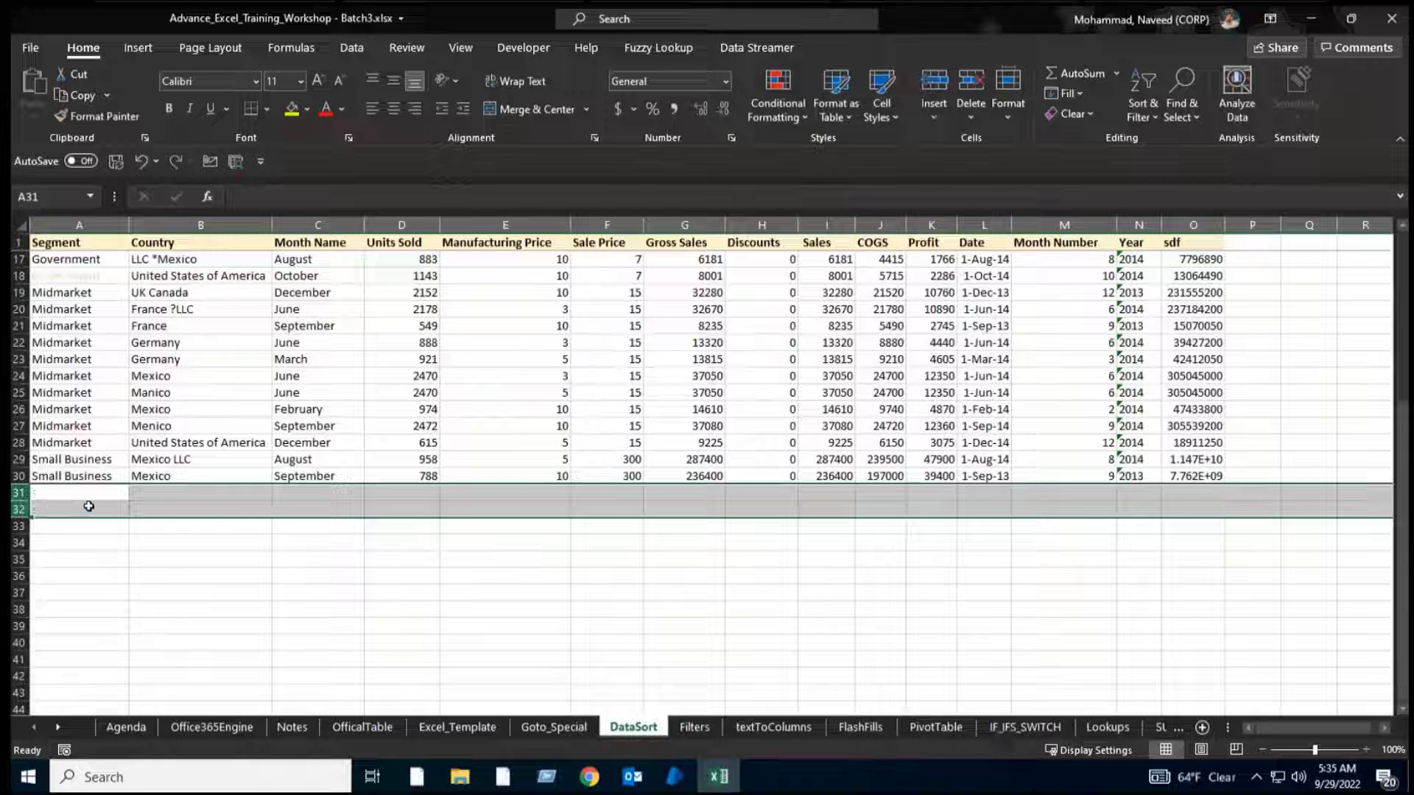
Go to the OfficalTable sheet and add a column headed "Newcol" in cell I1, directly after Percentage.
key("ctrl+Page_Up")
key("ctrl+Page_Up")
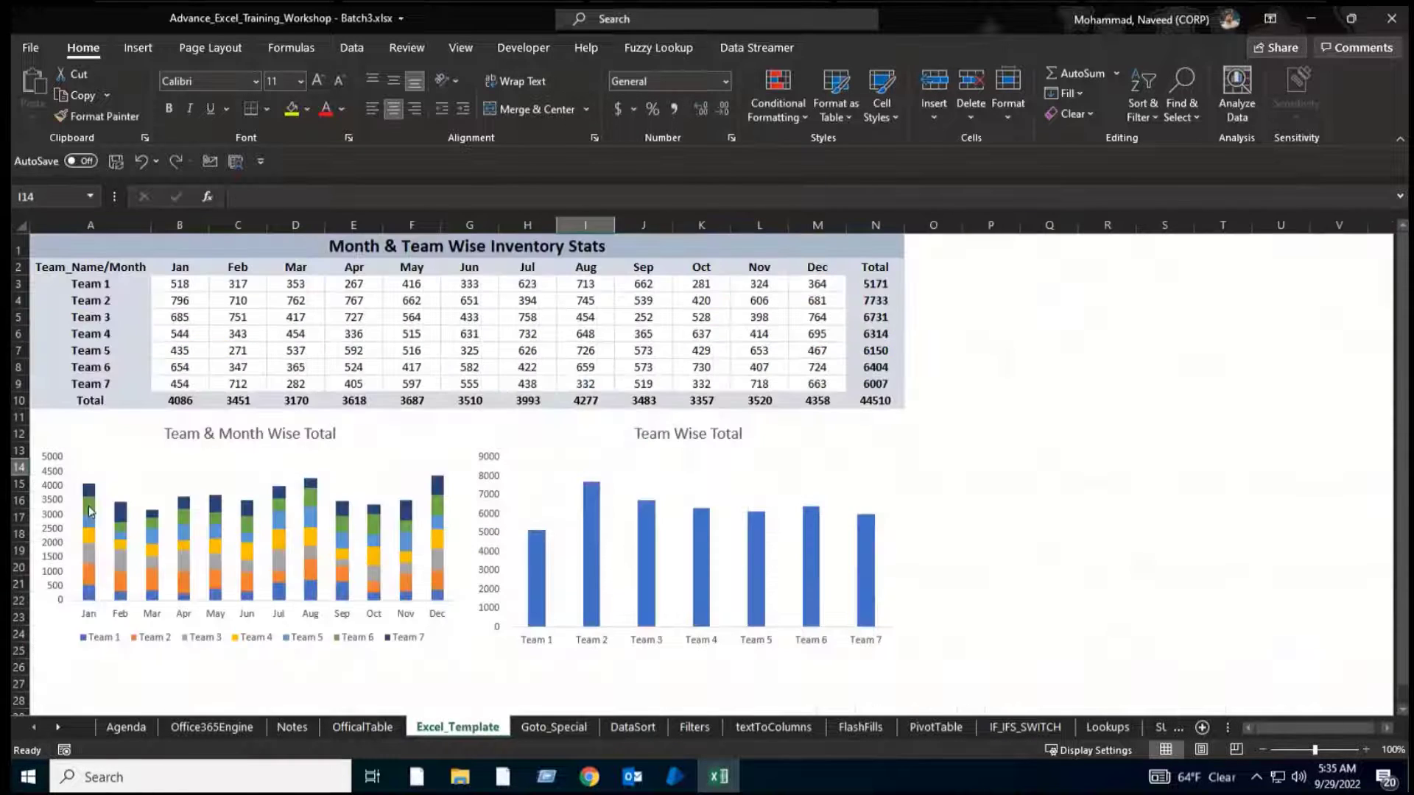
key("ctrl+Page_Up")
left_click(576, 243)
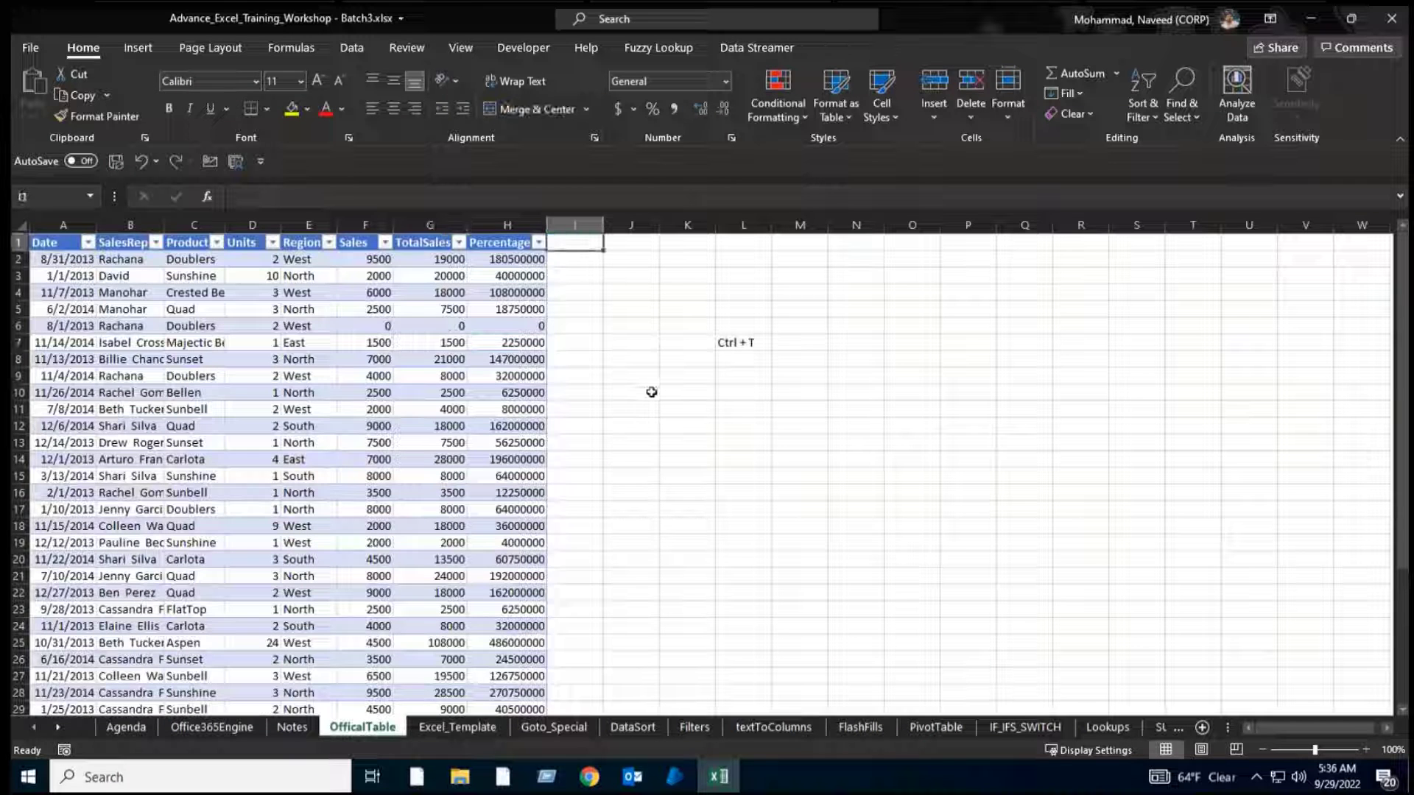
type("Newco")
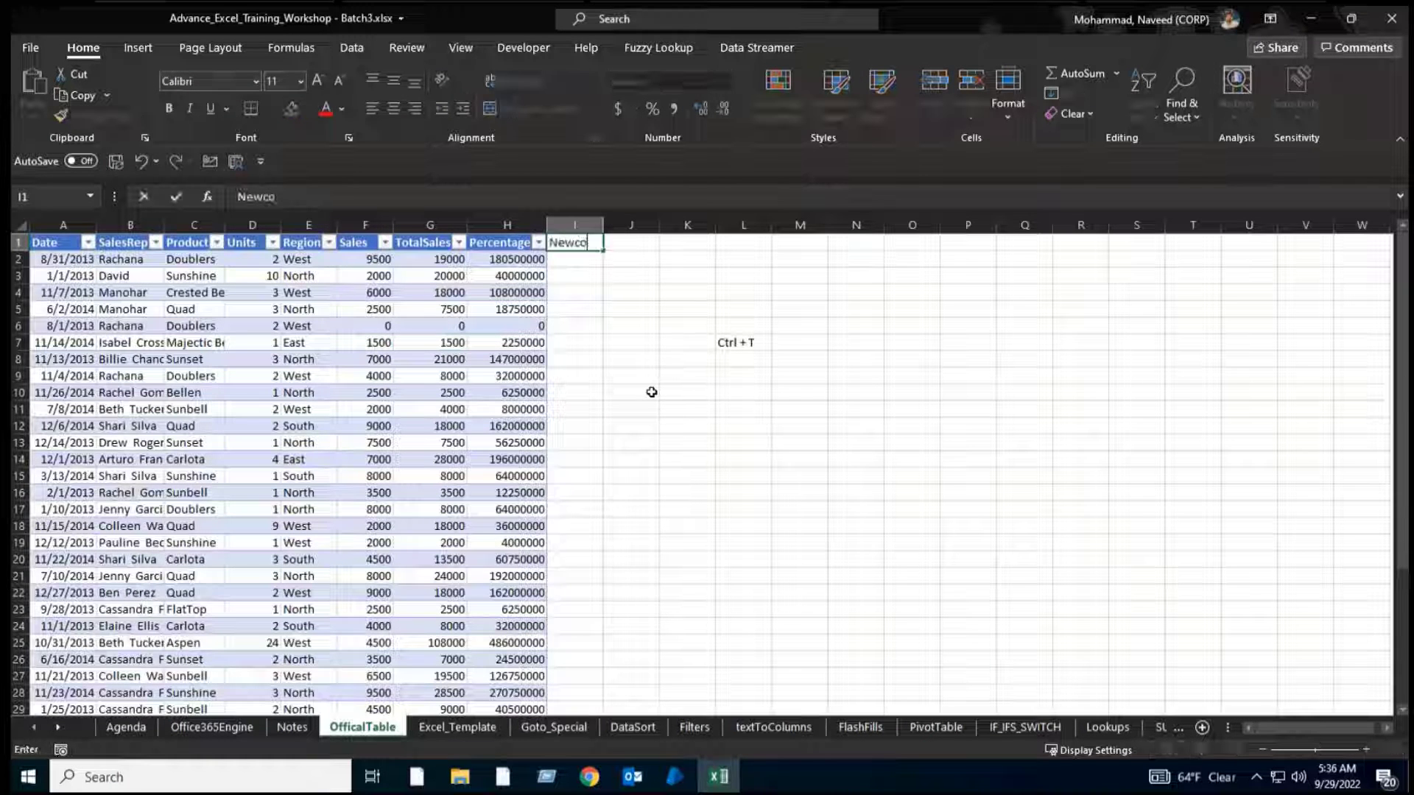
key("Return")
type("=")
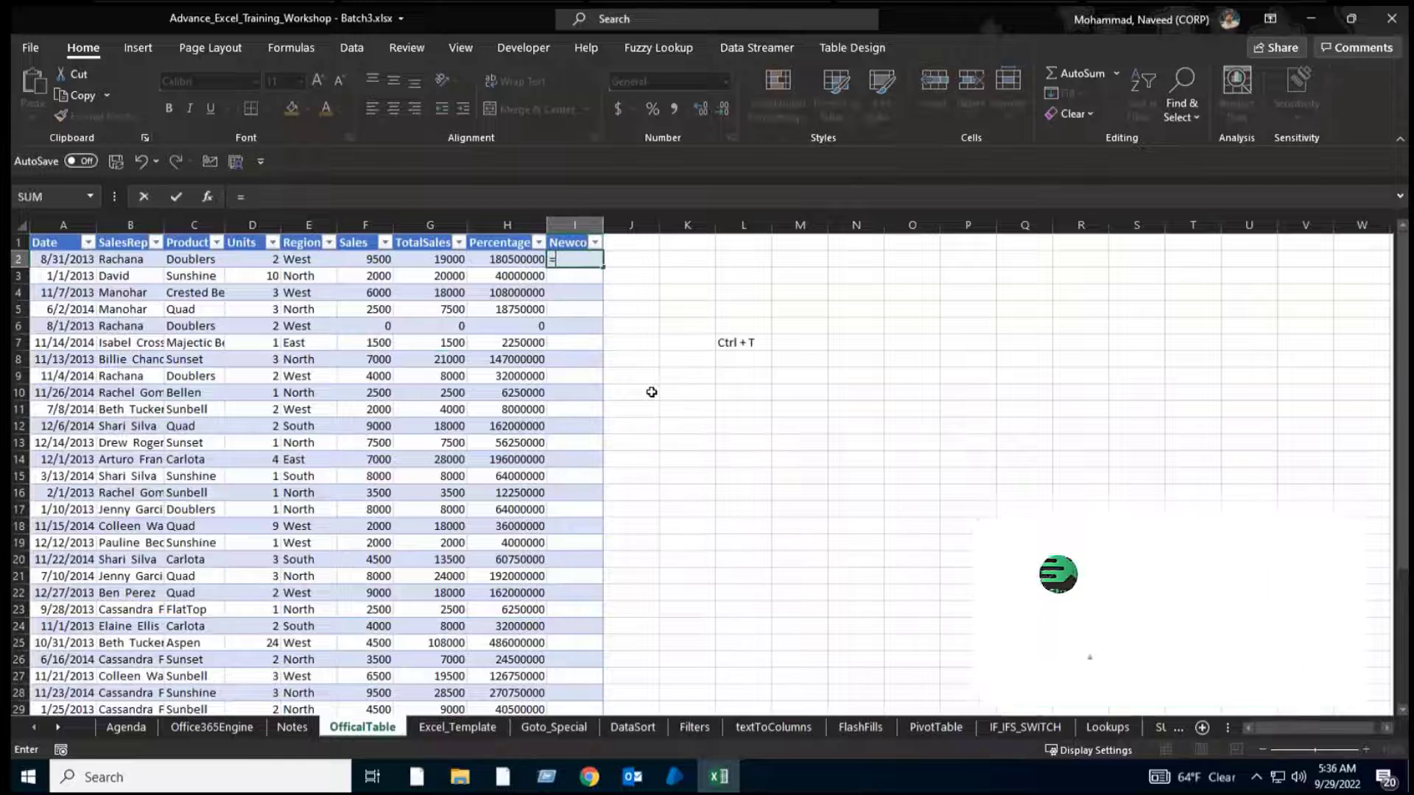
key("Left")
key("Left")
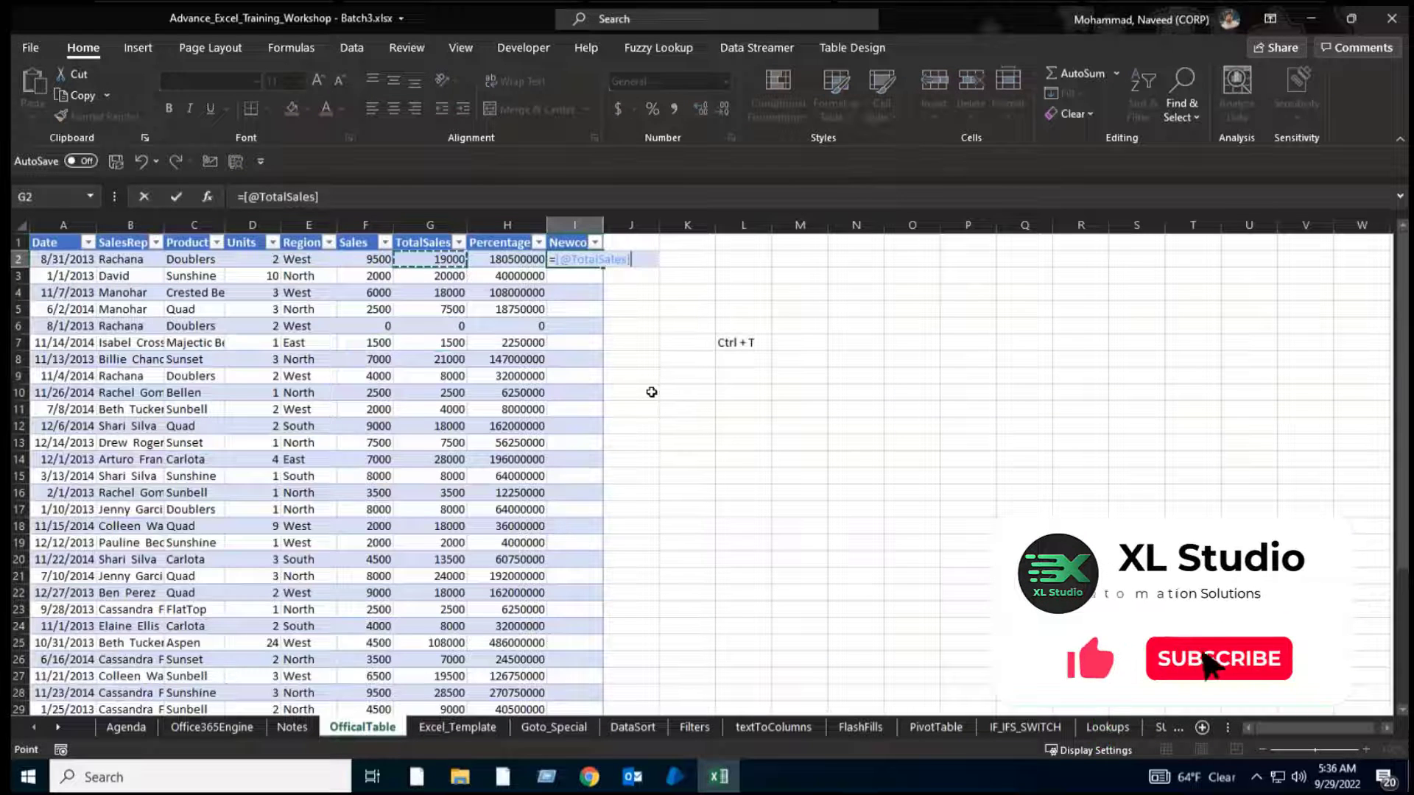
type("*10")
key("Return")
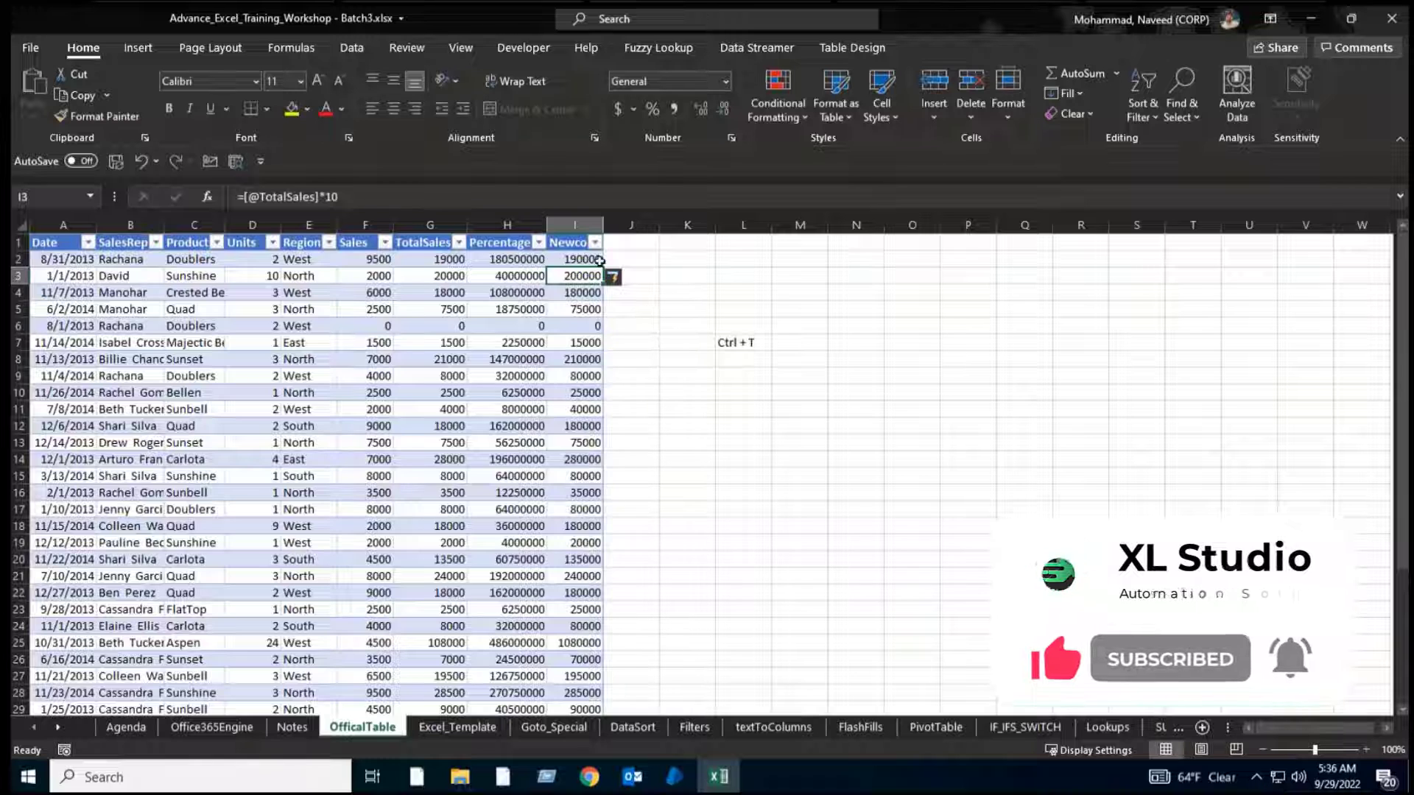
key("Up")
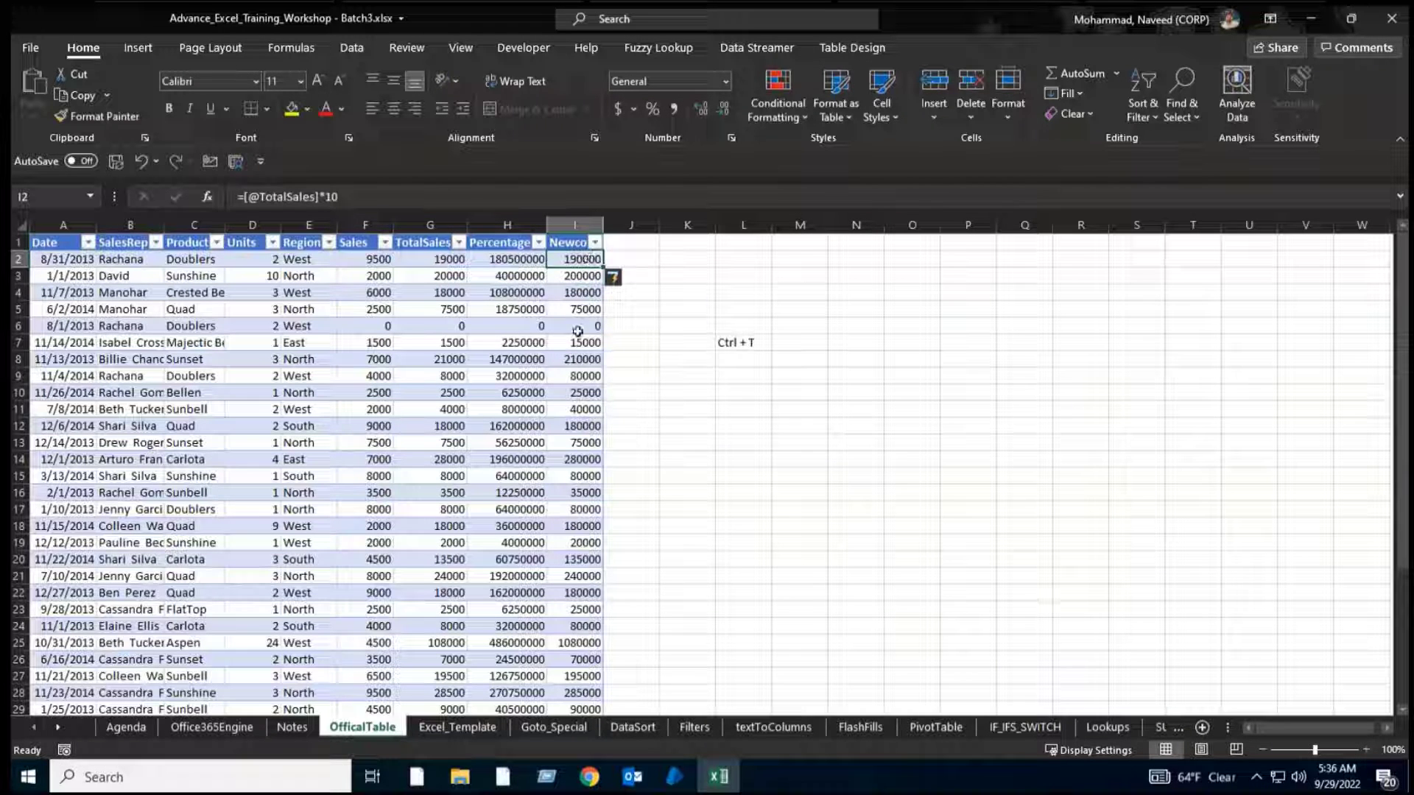
Enter the current date, 9/29/2022, in A40 below the table and check the row's Percentage and Newcol formulas.
scroll(580, 376, "down", 7)
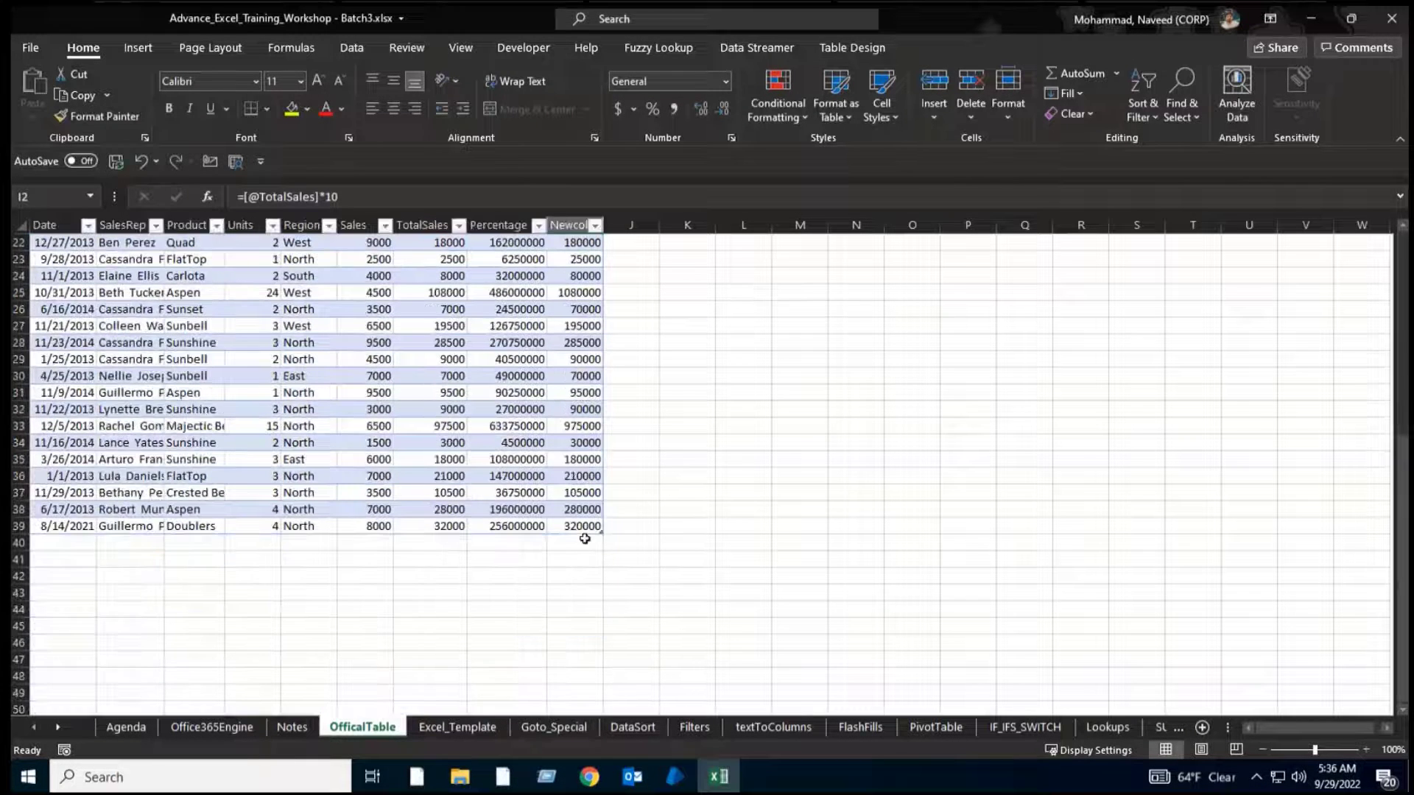
left_click(75, 543)
key("ctrl+semicolon")
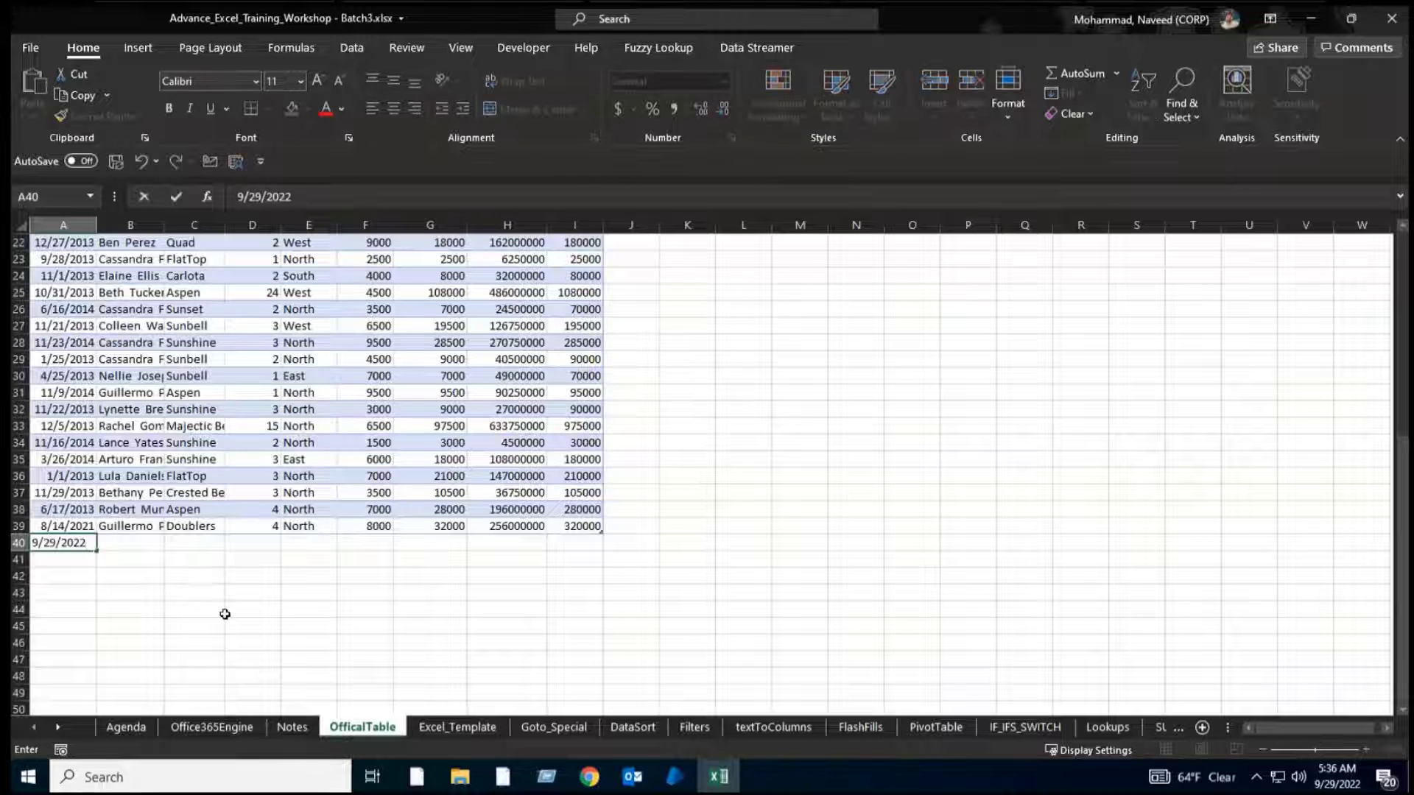
key("Return")
left_click(524, 457)
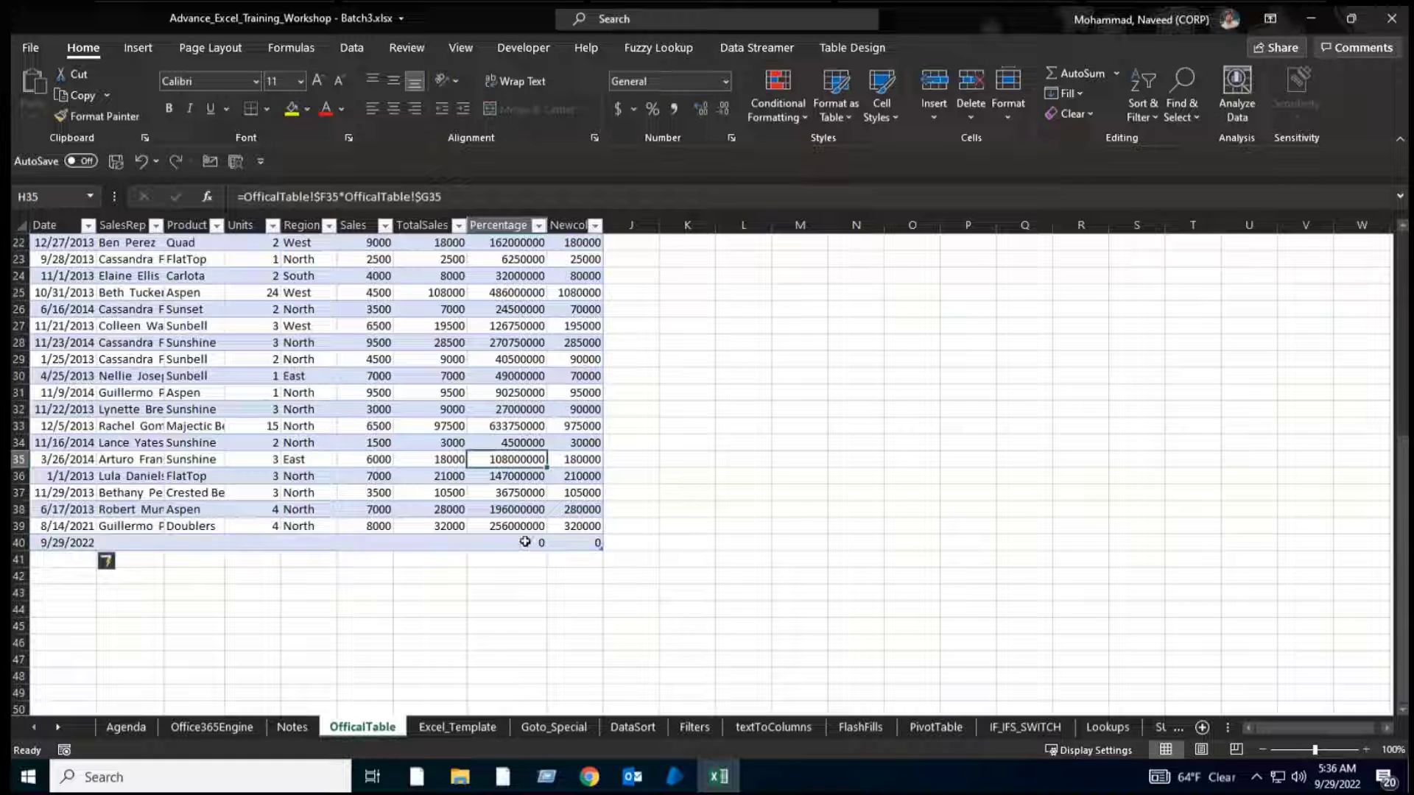
left_click_drag(533, 544, 588, 543)
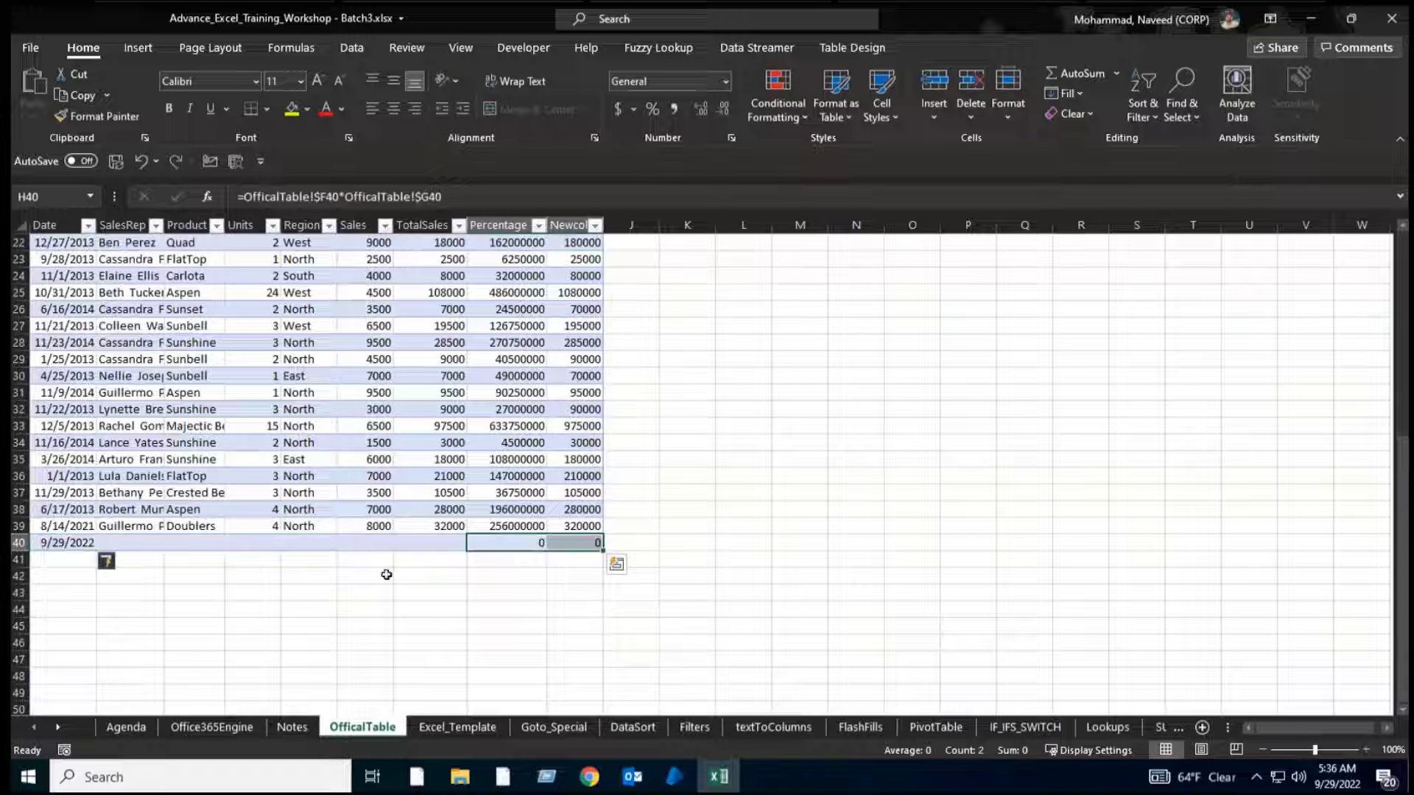
Set Sales to 34 and TotalSales to 43 in row 40 of the table.
left_click(373, 544)
type("34")
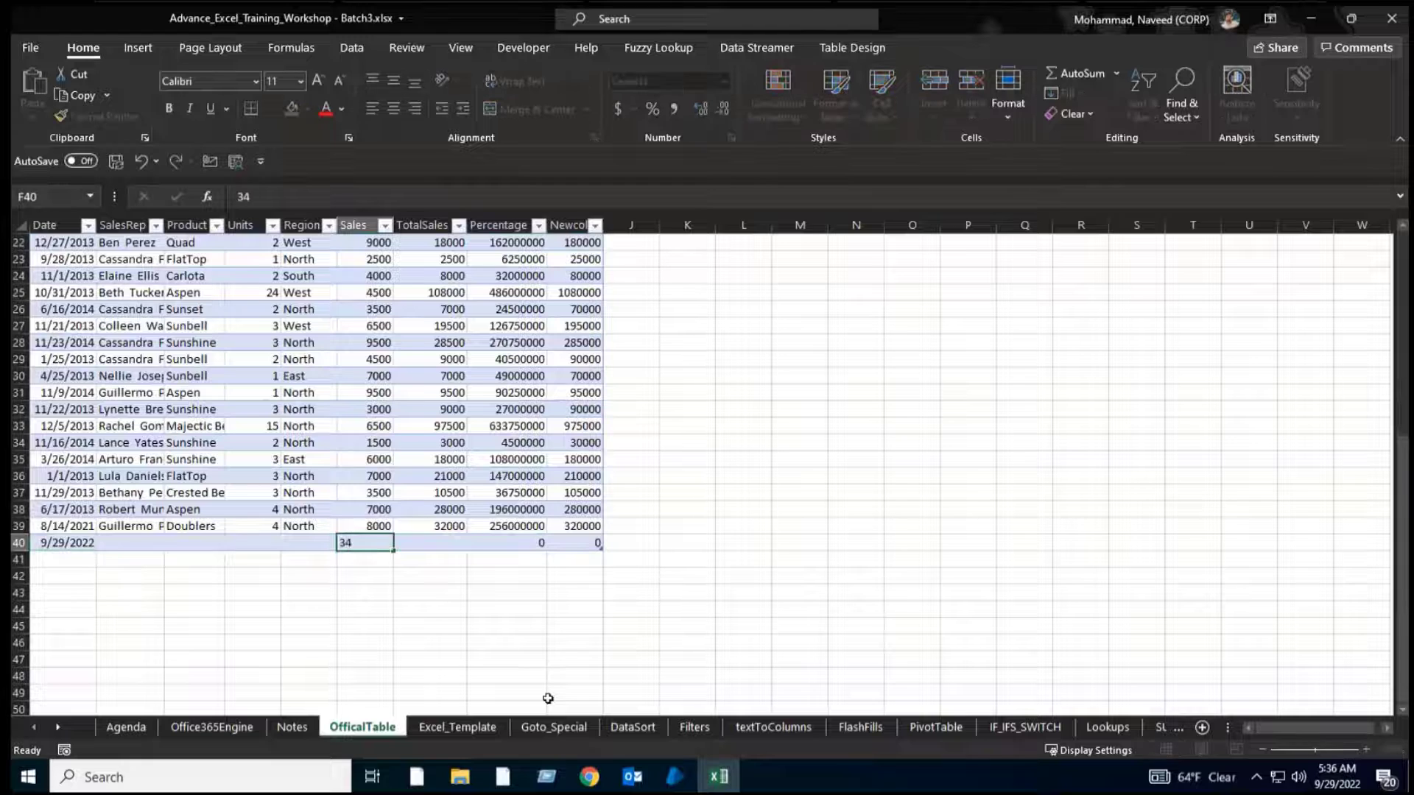
key("Tab")
type("43")
key("Tab")
key("Down")
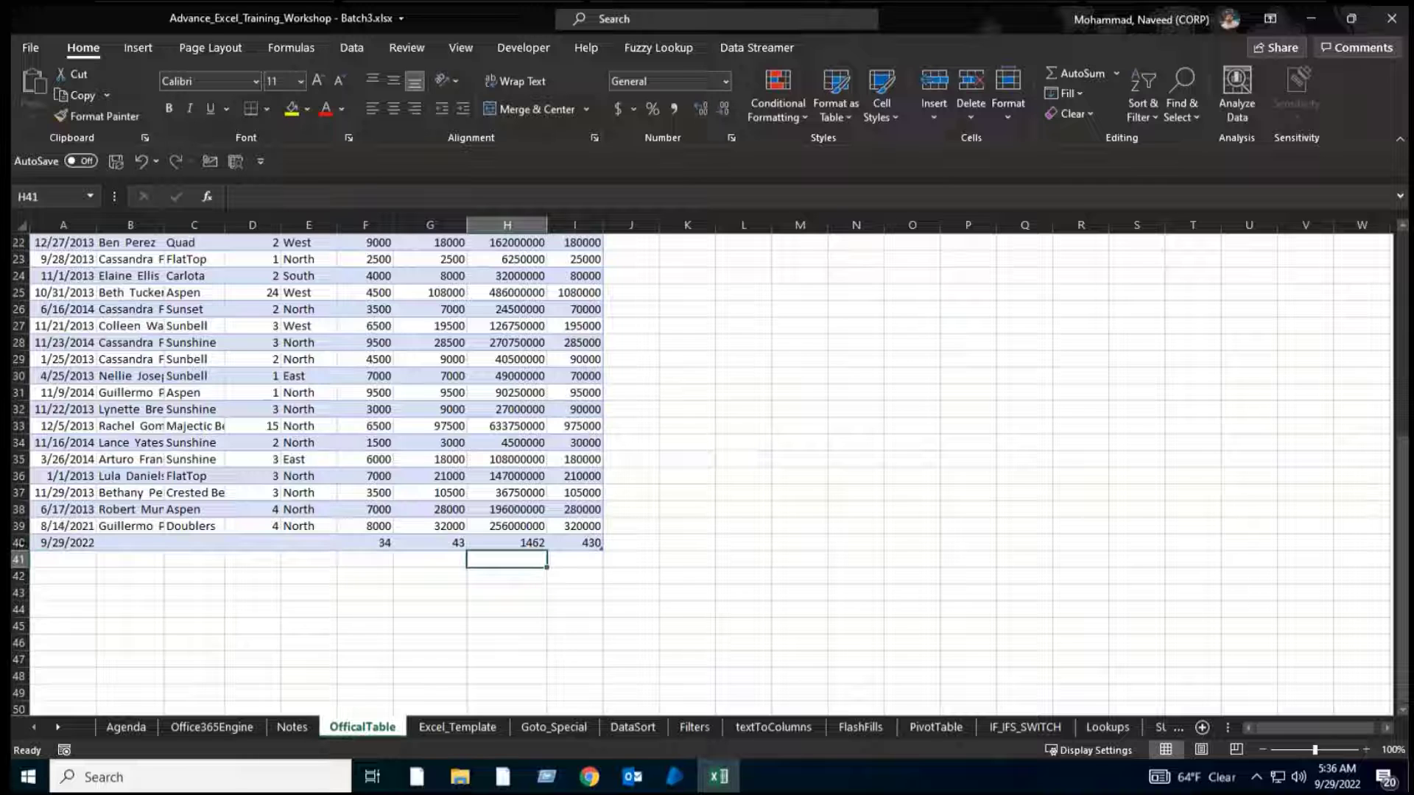
Compare the row formatting up to row 40, add the date 9/29/2022 in A41, and check that row's formula cells.
left_click(21, 543)
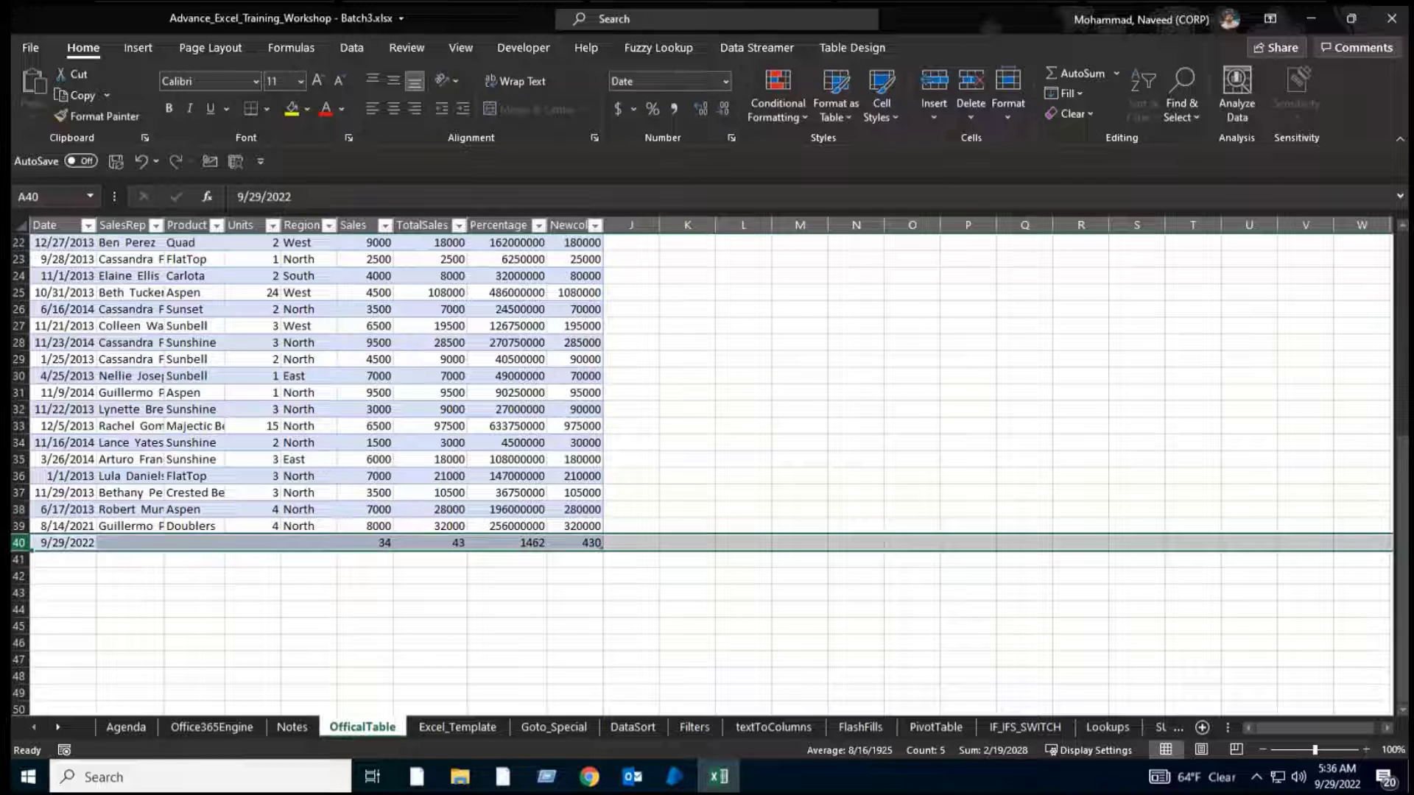
left_click_drag(19, 510, 20, 459)
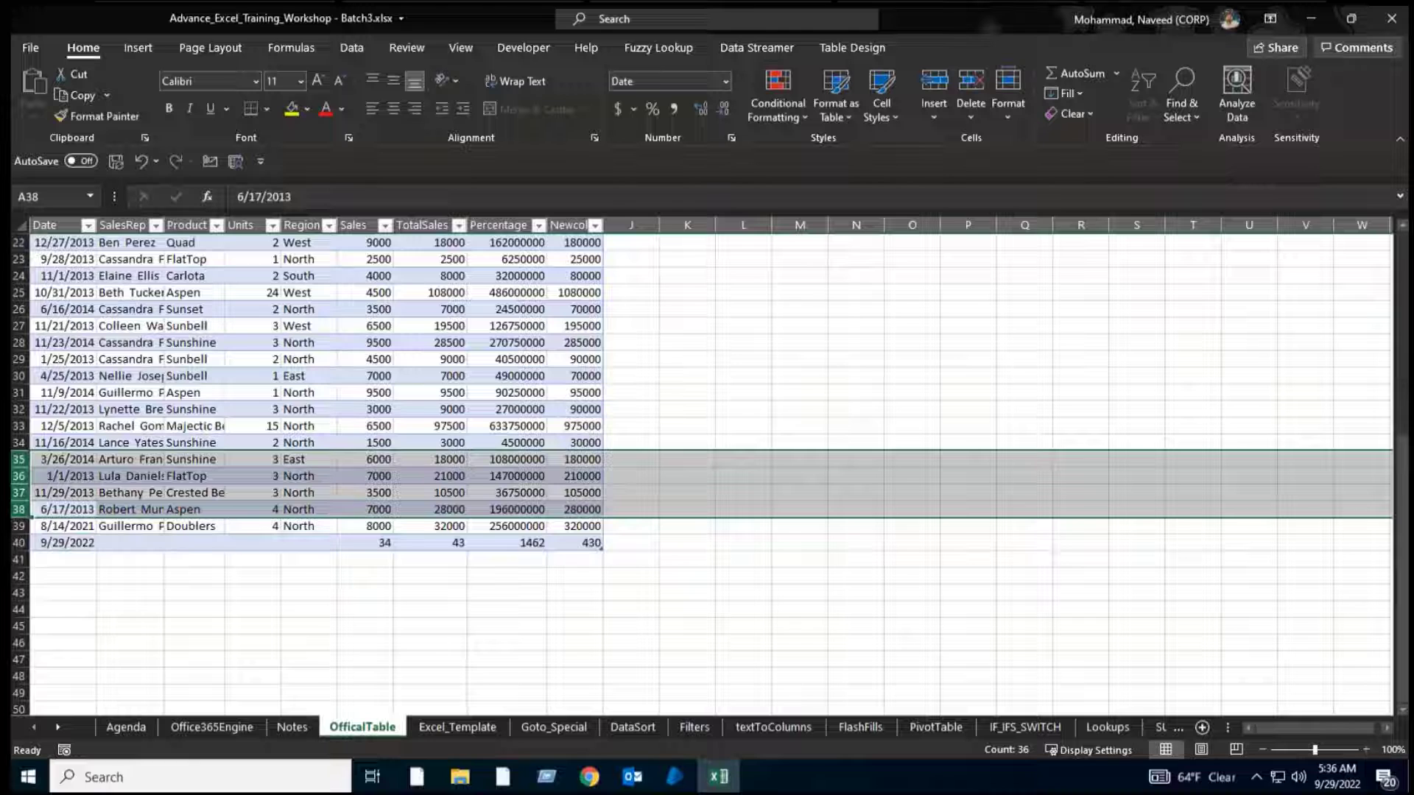
left_click(20, 542)
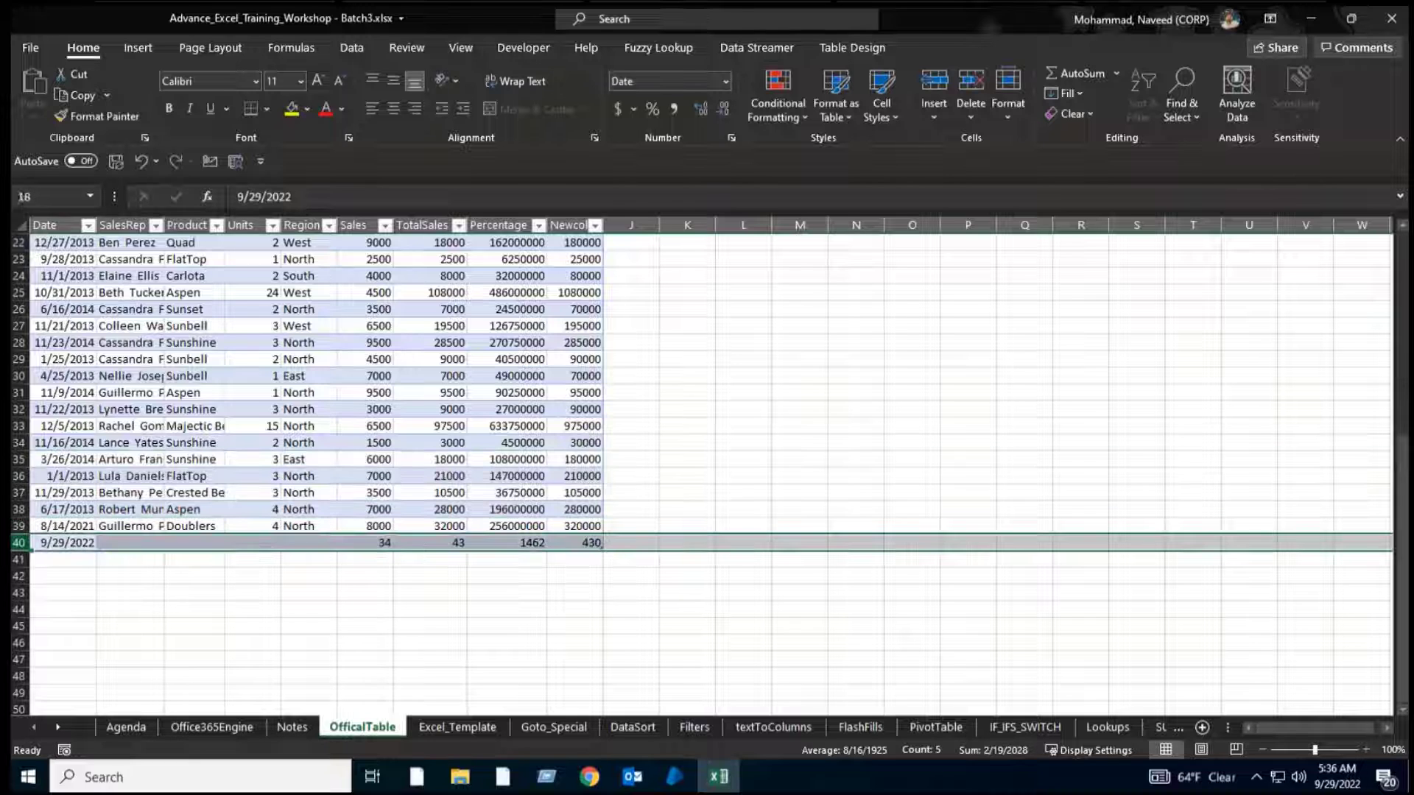
left_click(87, 561)
key("ctrl+semicolon")
key("Tab")
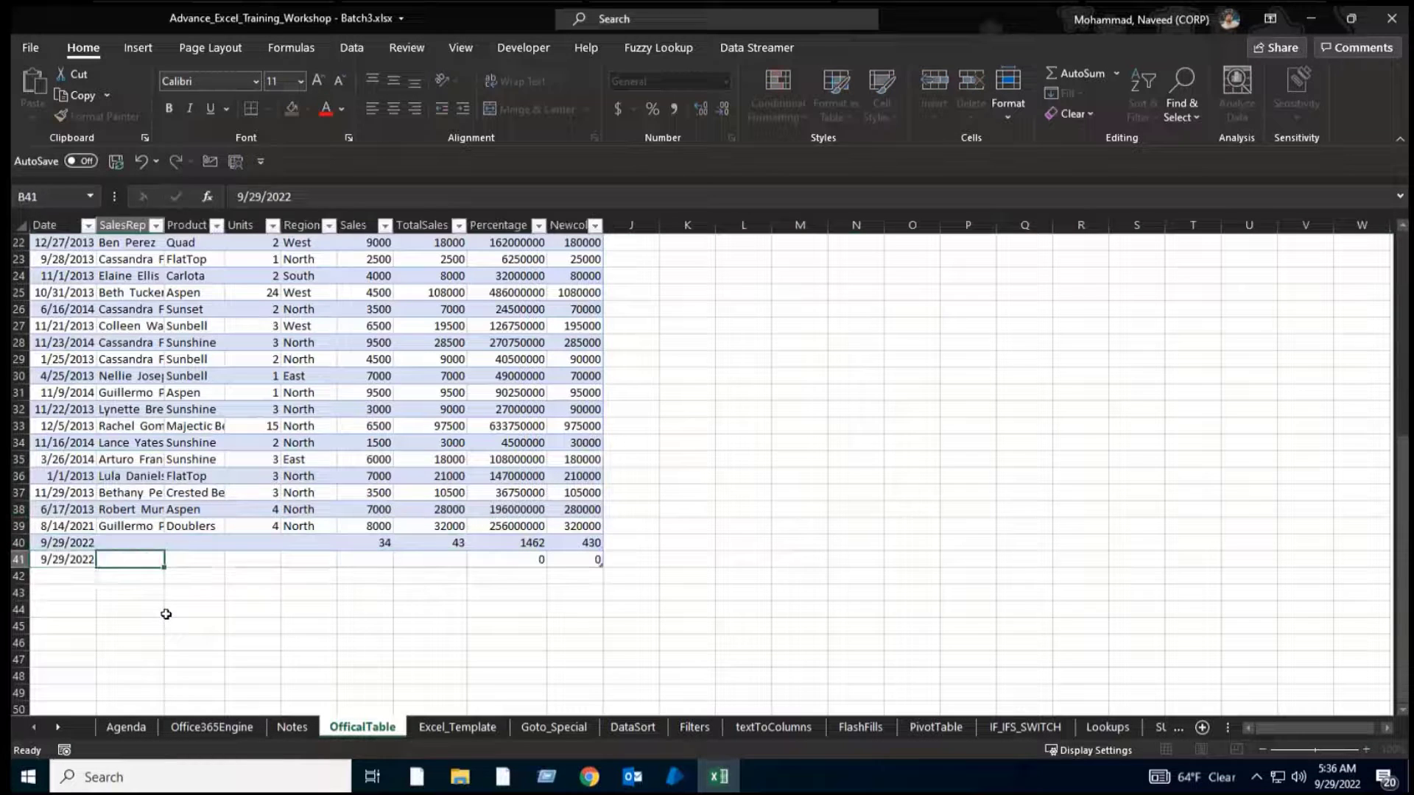
left_click_drag(520, 564, 570, 561)
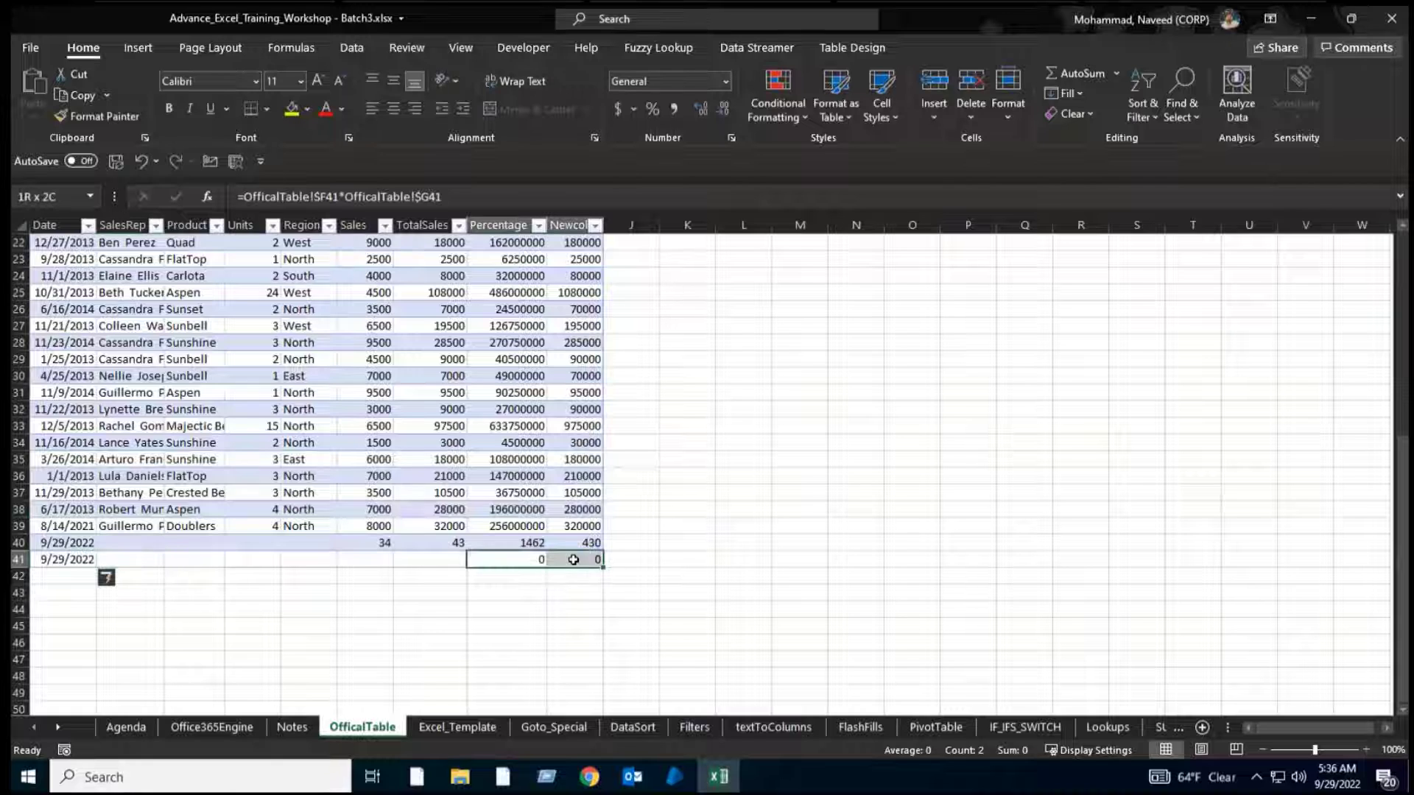
left_click(524, 606)
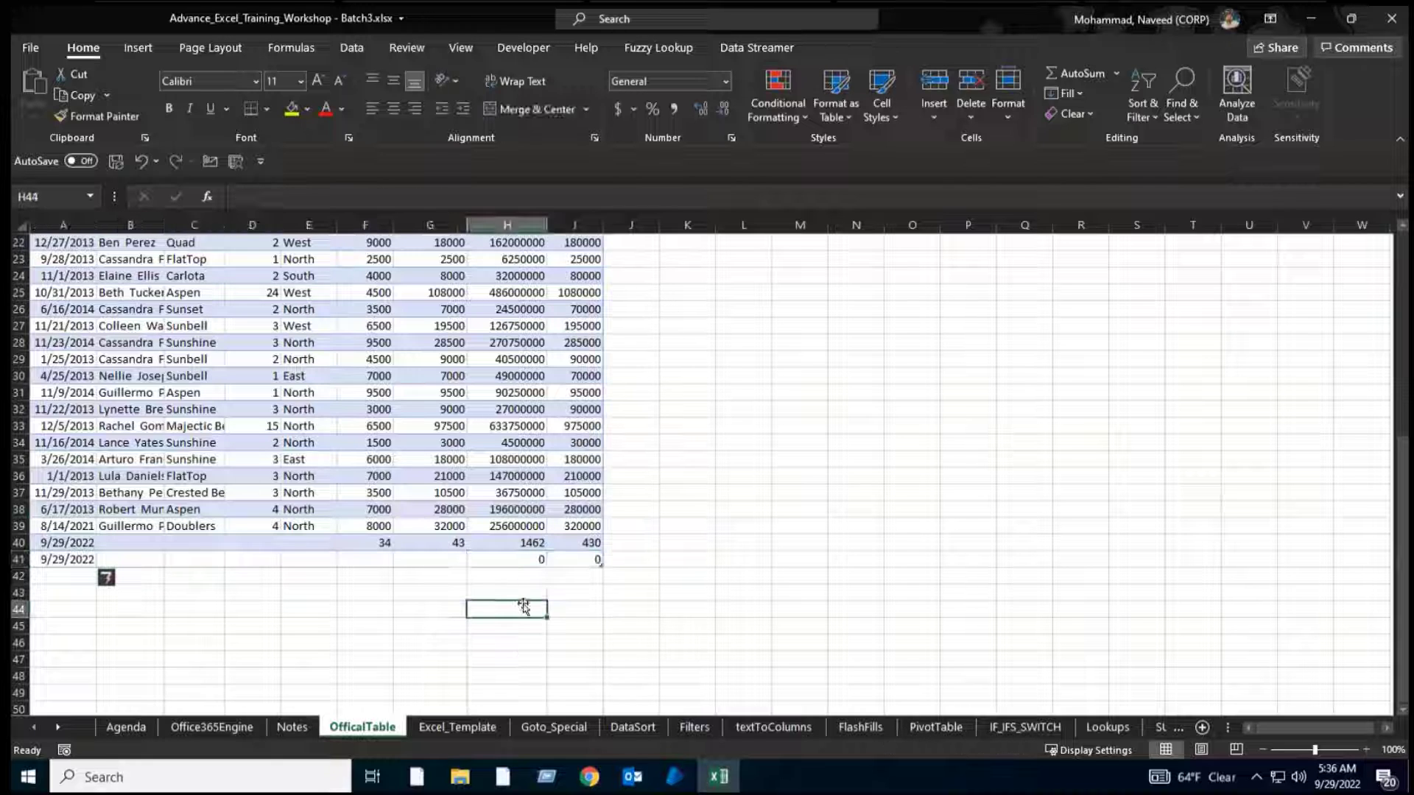
left_click(240, 494)
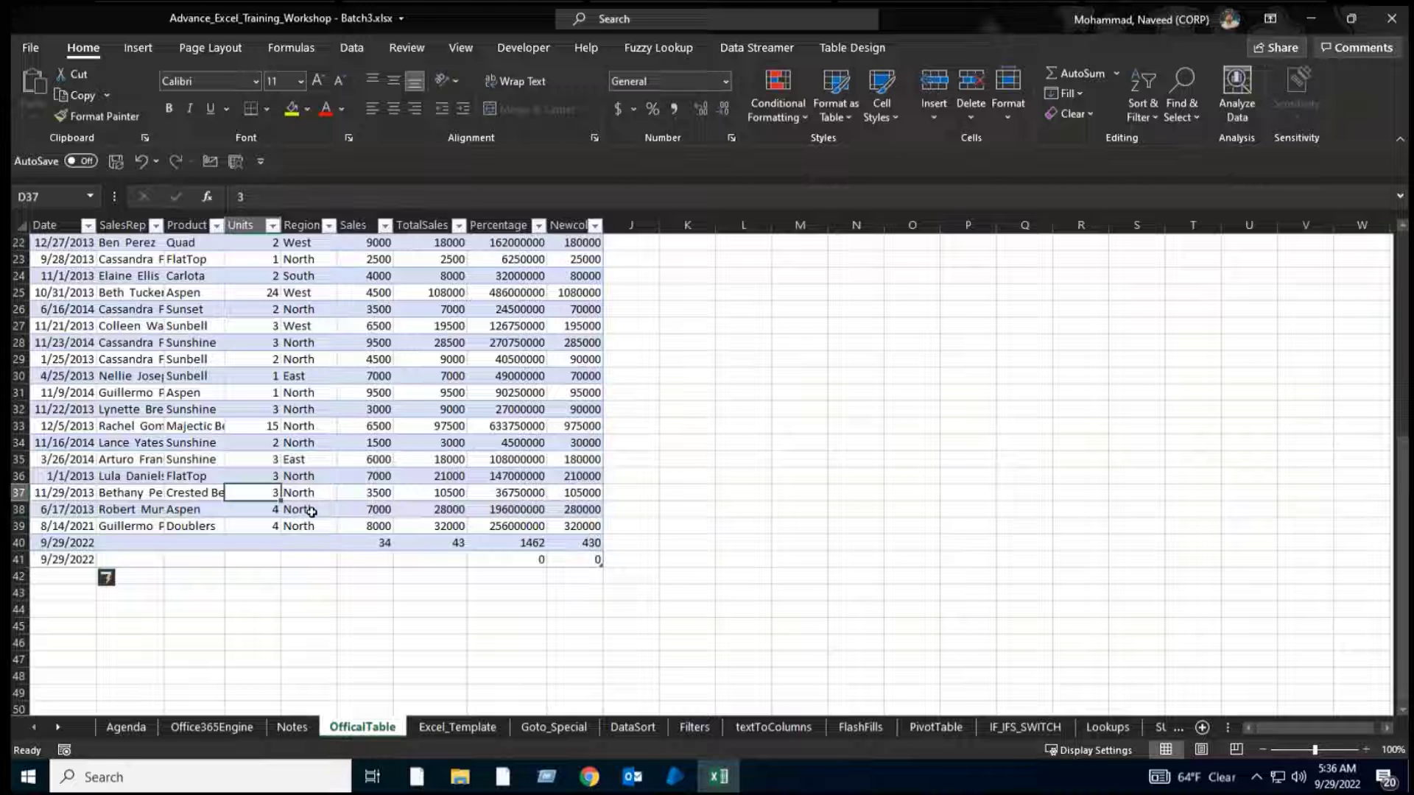
scroll(312, 512, "up", 4)
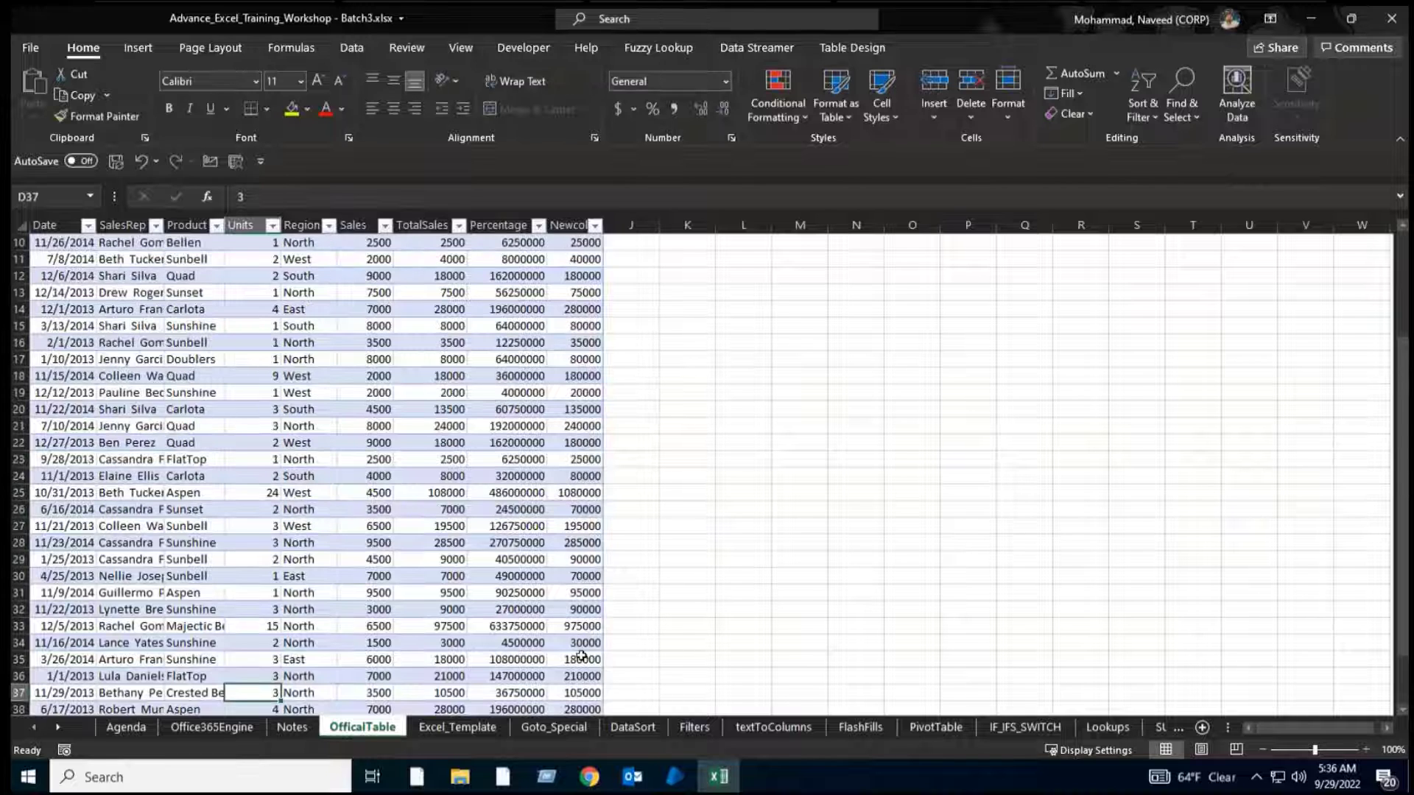
On the DataSort sheet, enter the formula =A1:O30 in S8 to reference the entire plain data range.
left_click(633, 727)
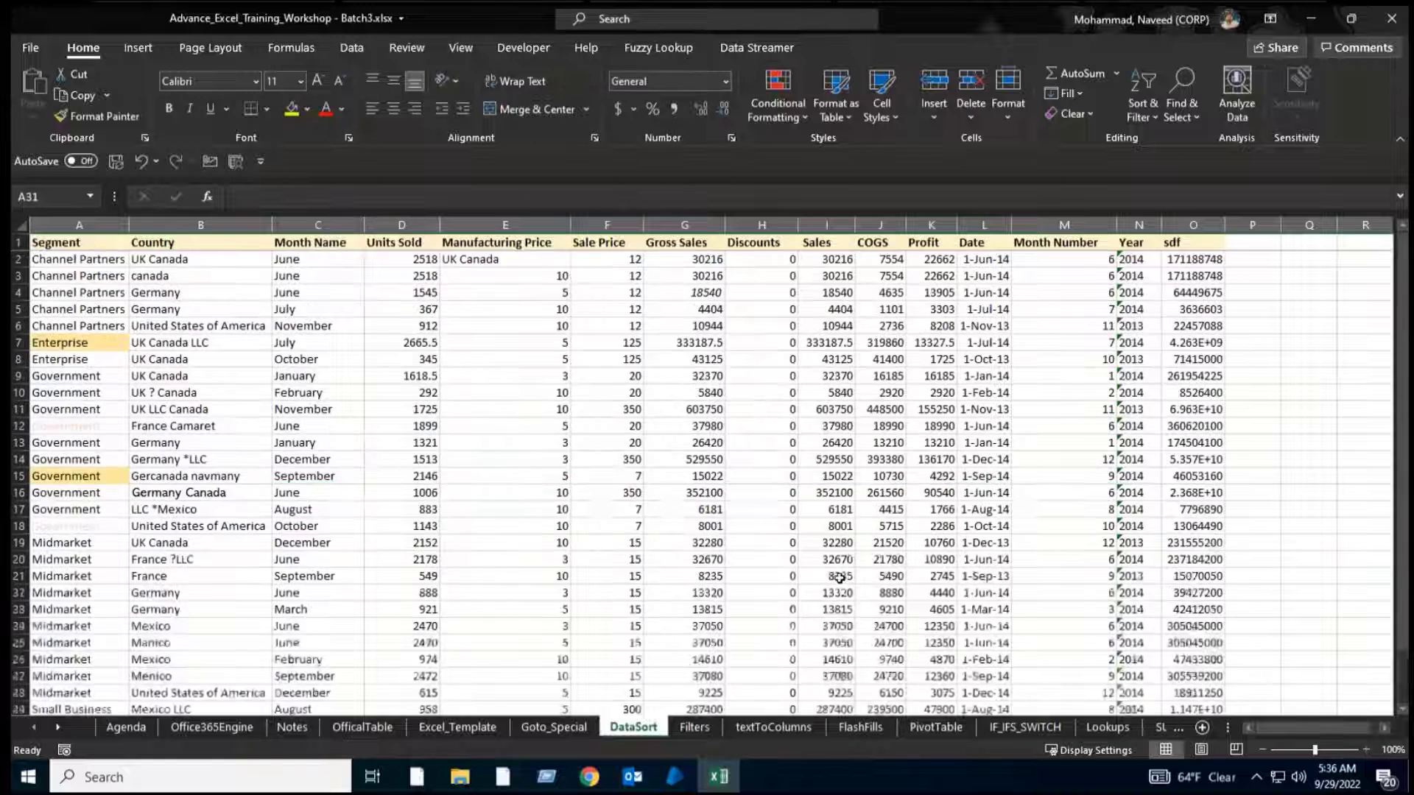
left_click(812, 405)
key("ctrl+Right")
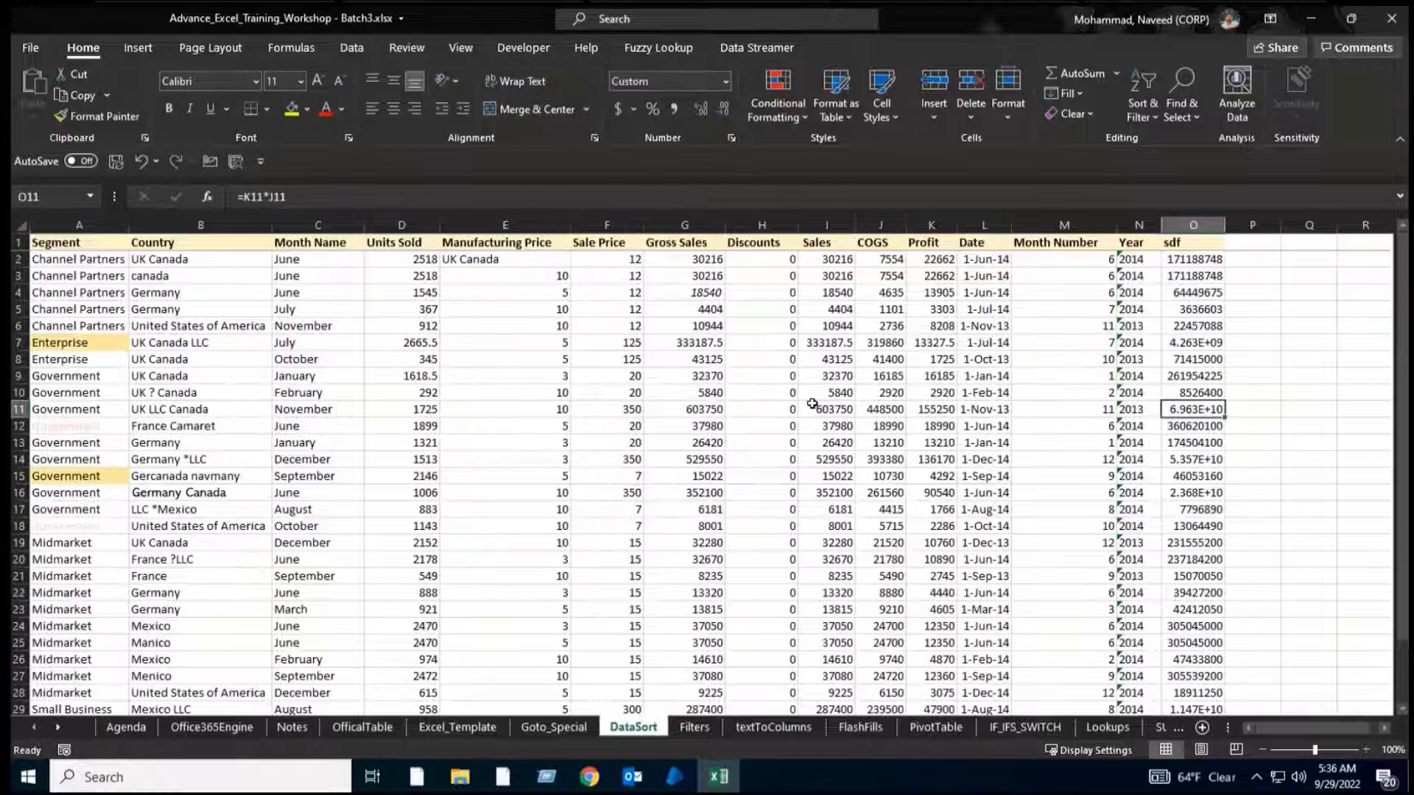
key("Right")
key("Right")
key("Right")
key("Right")
key("Right")
key("Right")
key("Left")
key("Left")
key("Up")
key("Up")
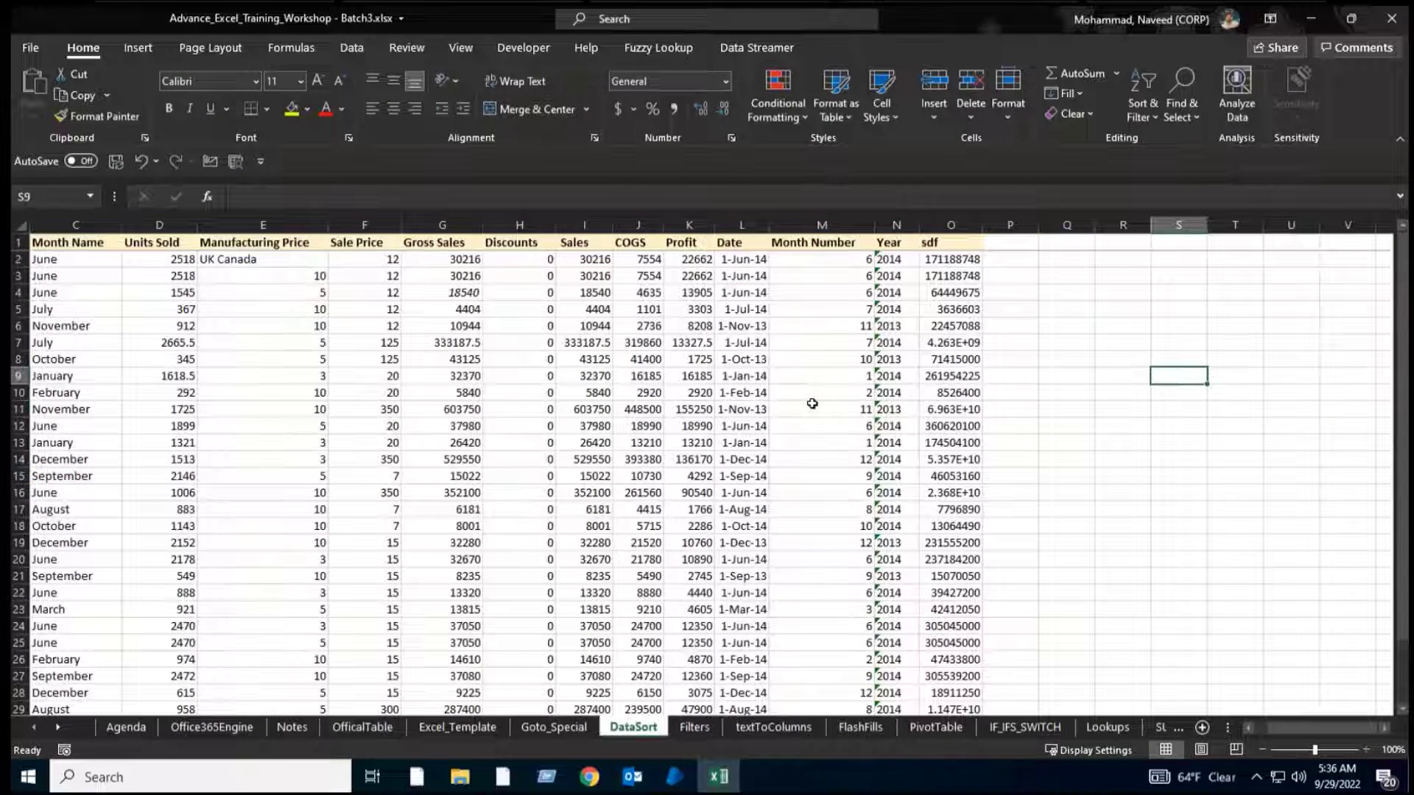
key("Up")
type("=")
key("ctrl+Home")
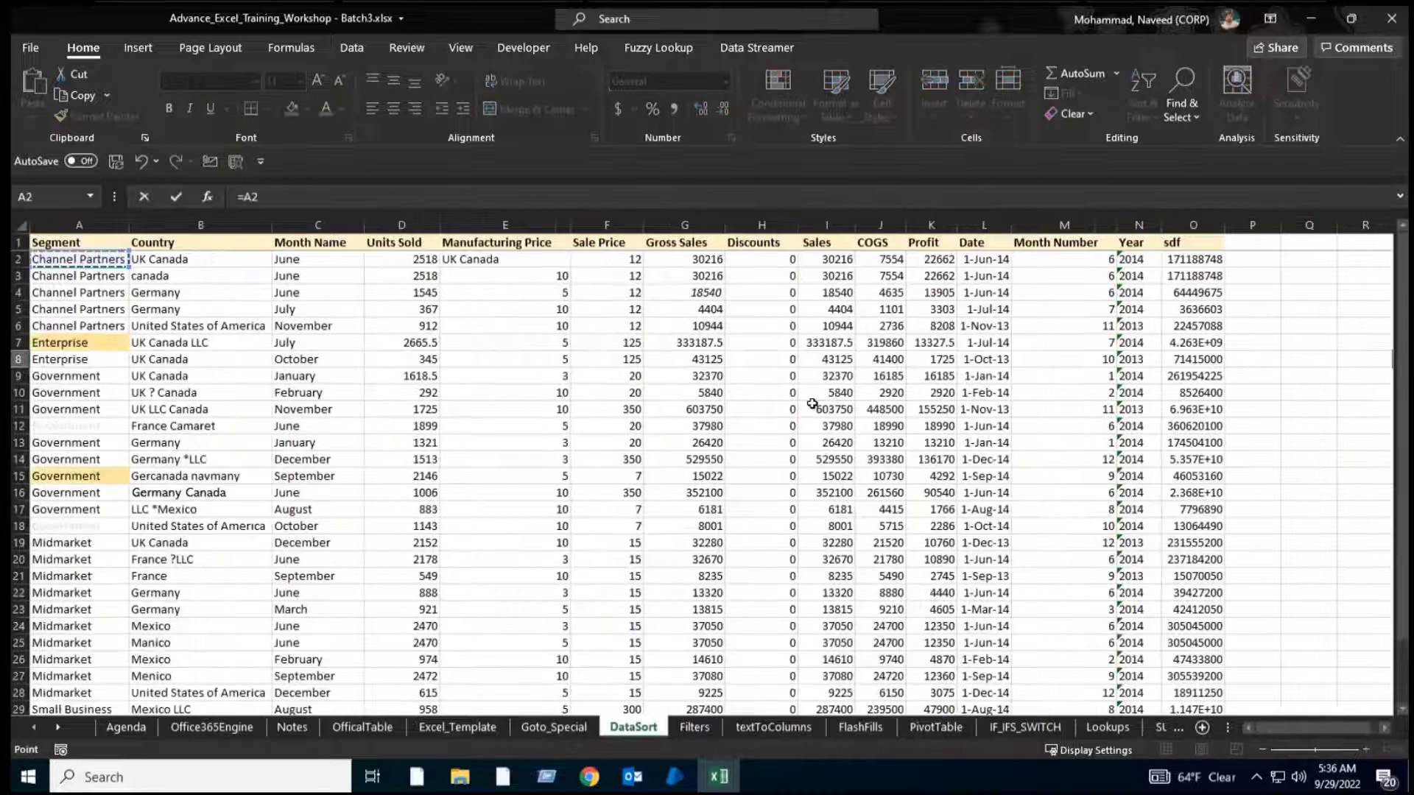
key("ctrl+shift+Right")
key("ctrl+shift+Down")
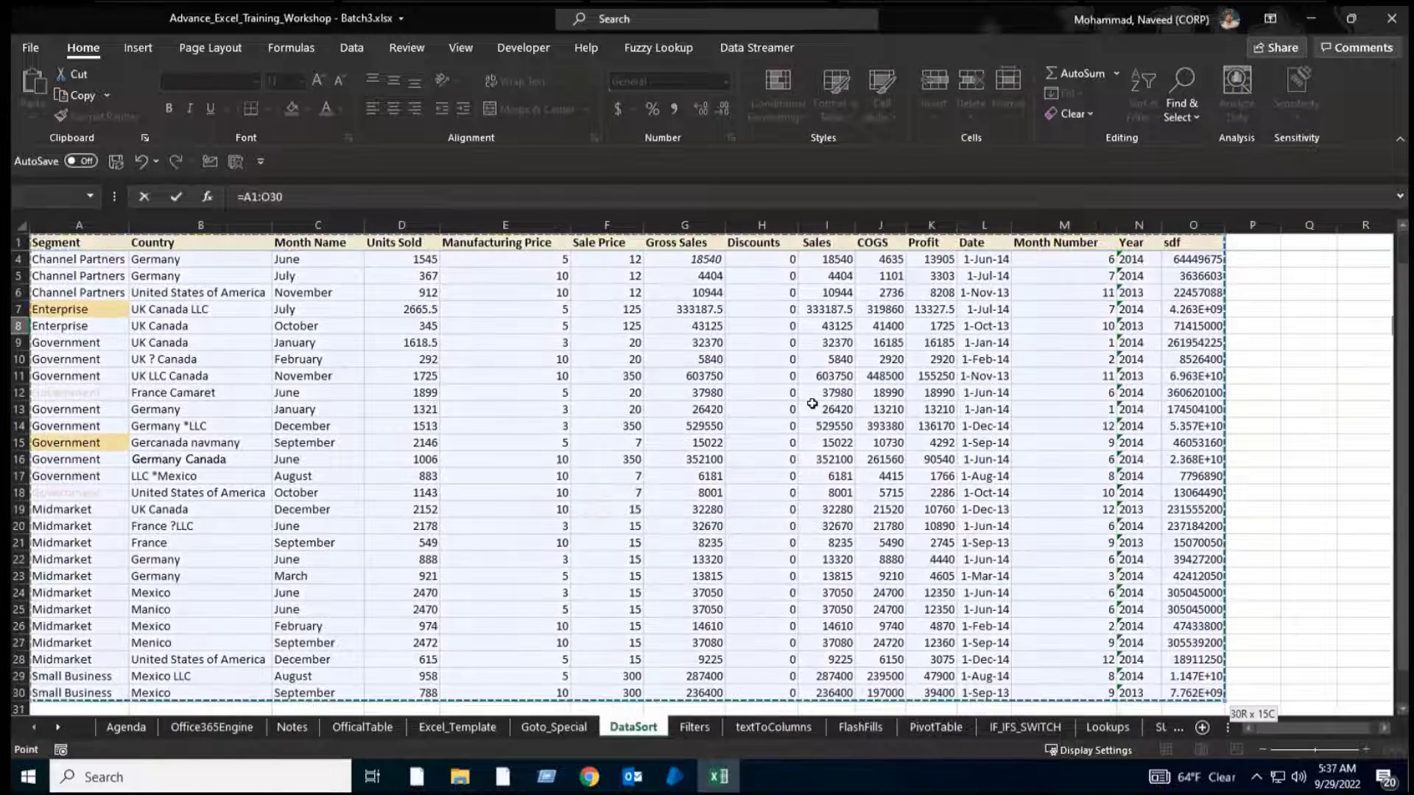
scroll(495, 543, "down", 1)
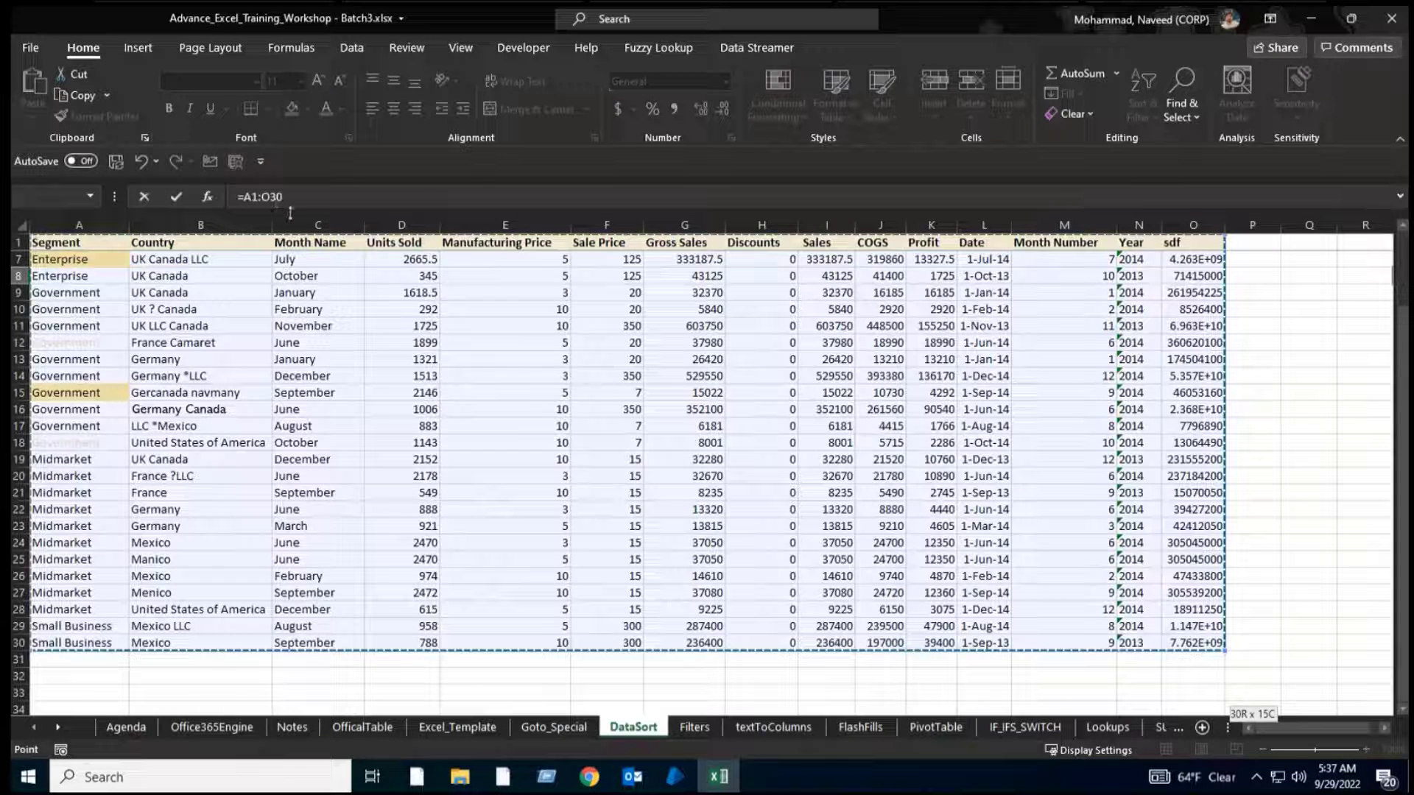
key("Return")
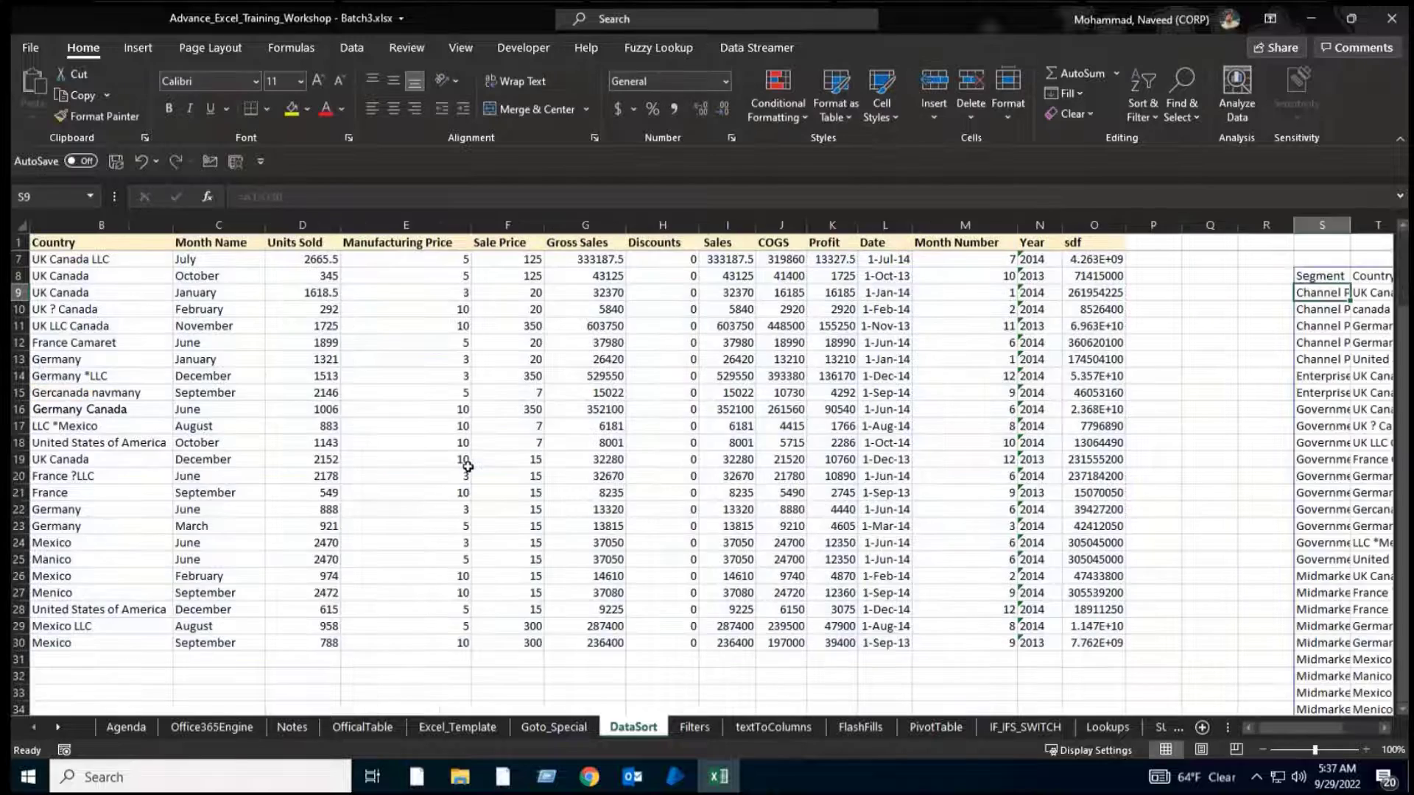
Add the column header newcol in P1, directly beside the DataSort range.
key("Left")
key("Left")
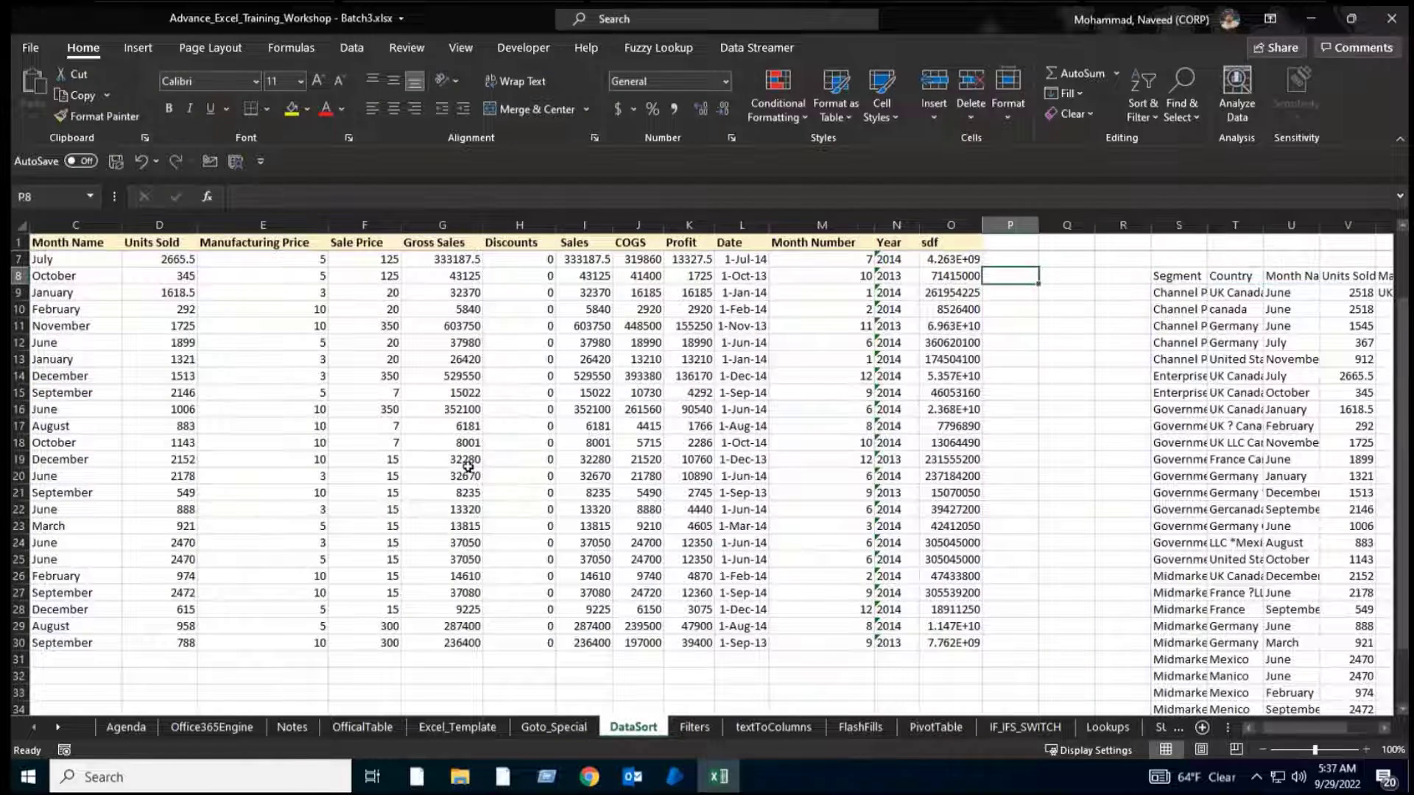
key("ctrl+Up")
type("newcol")
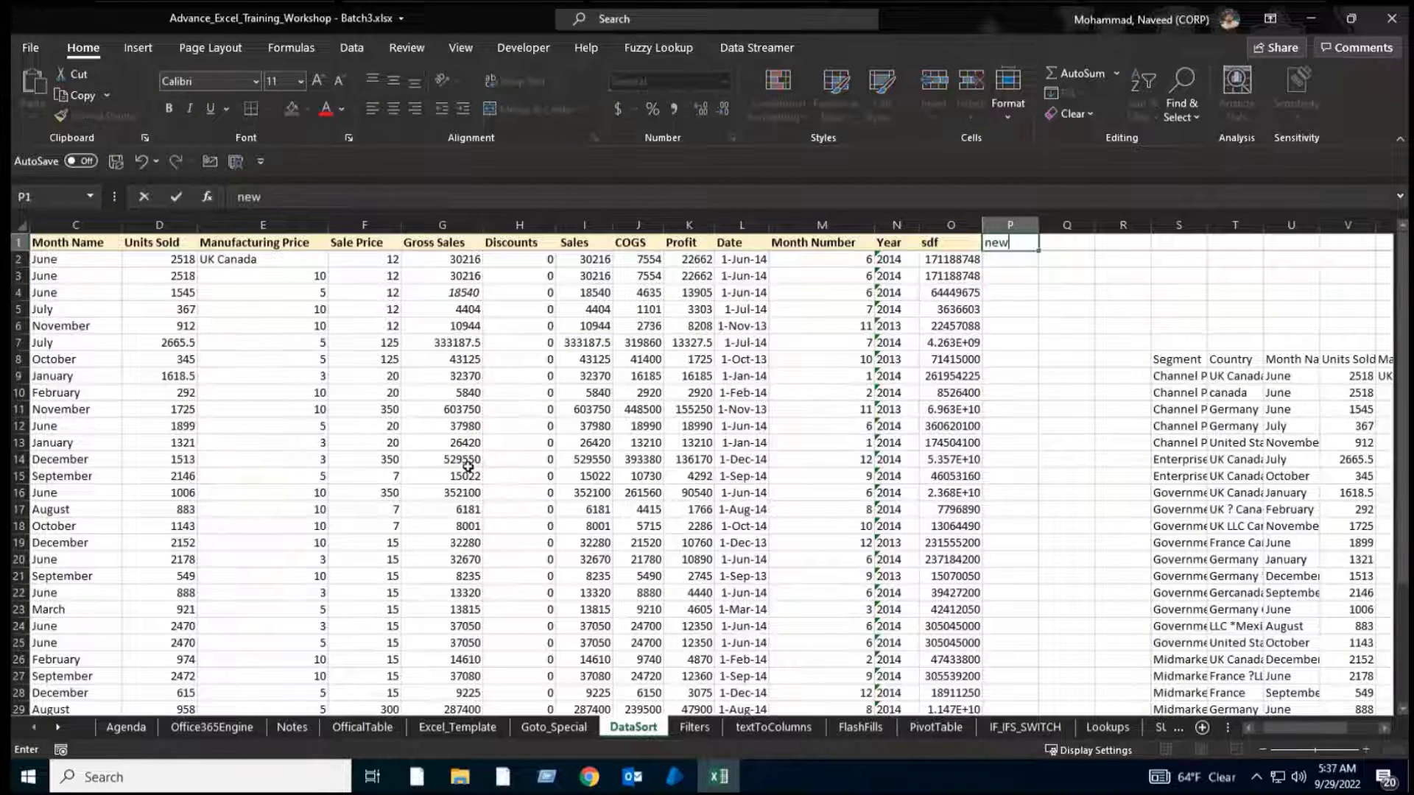
key("Right")
Inspect the range reference in the S8 formula to see whether it covers the newcol column.
key("Right")
key("Right")
key("ctrl+Down")
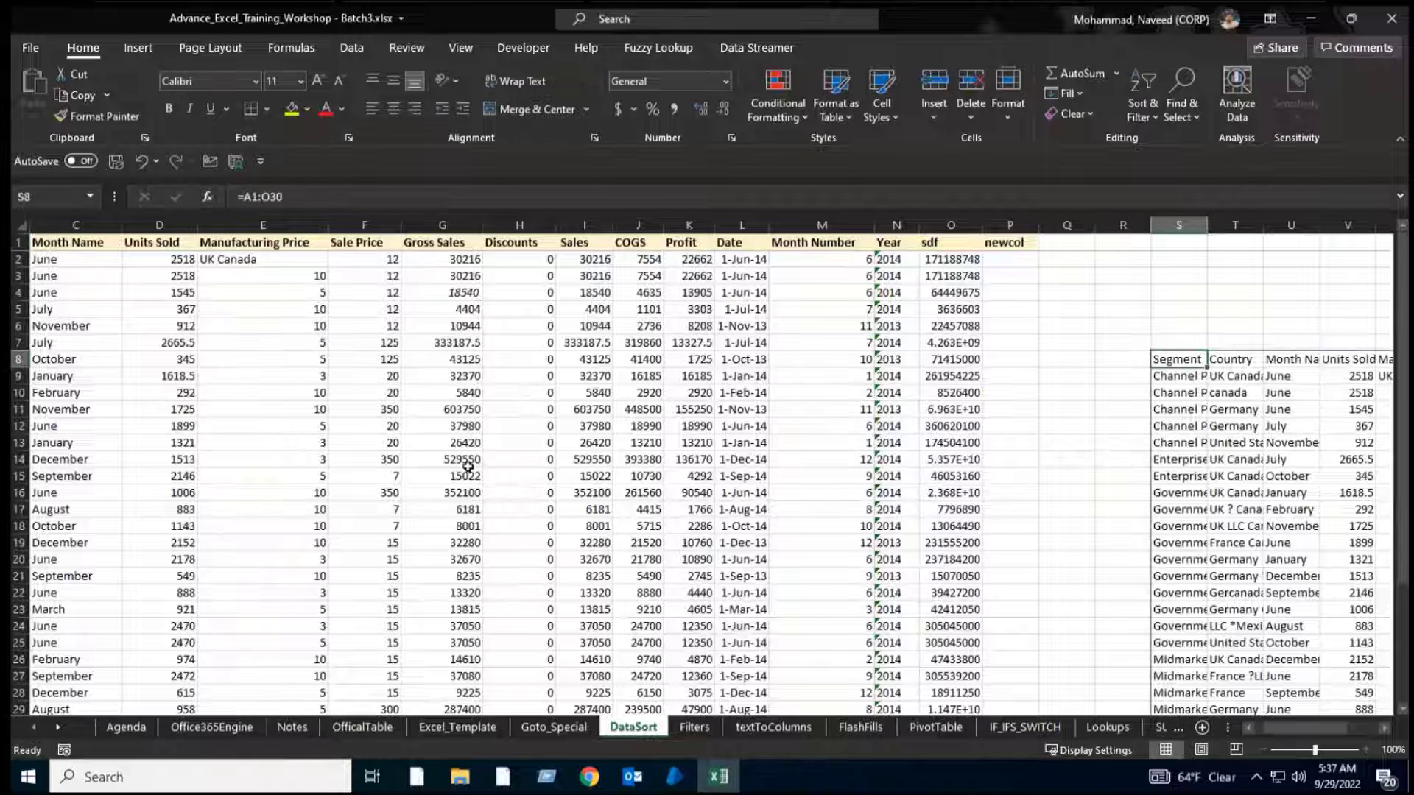
key("F2")
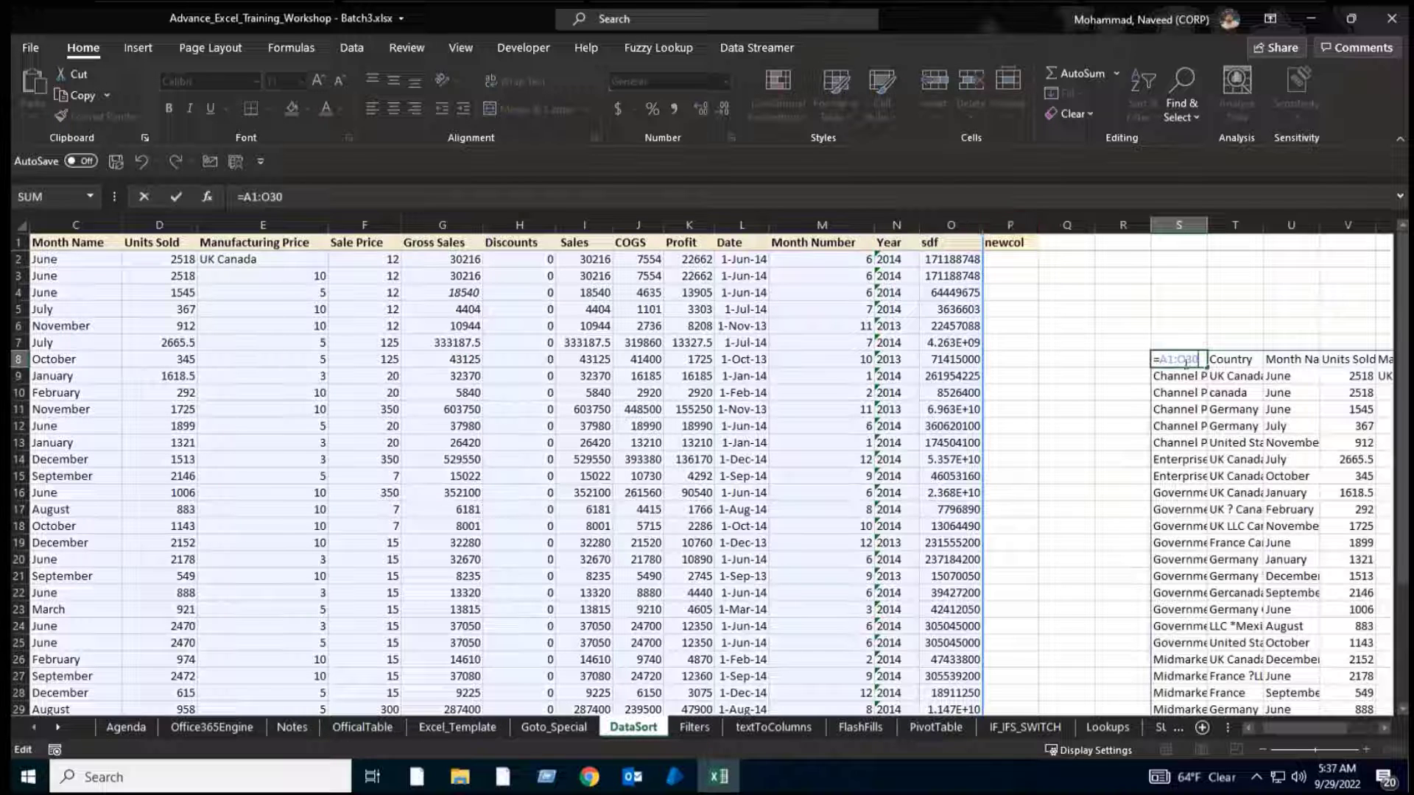
key("Return")
Enter sdfsdf in A31, directly below the last row of the DataSort range.
left_click(281, 540)
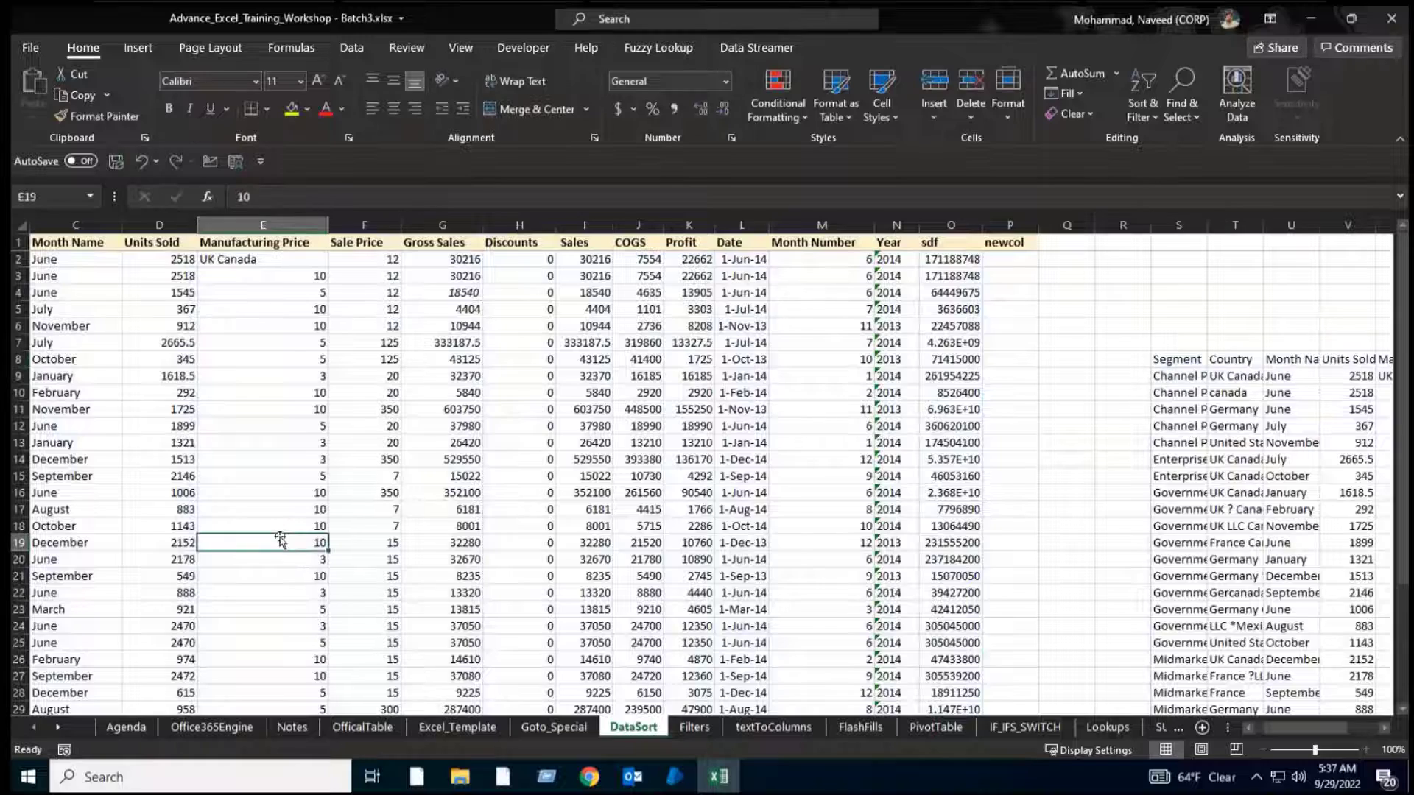
key("ctrl+Left")
key("ctrl+Down")
key("Down")
type("sdfsdf")
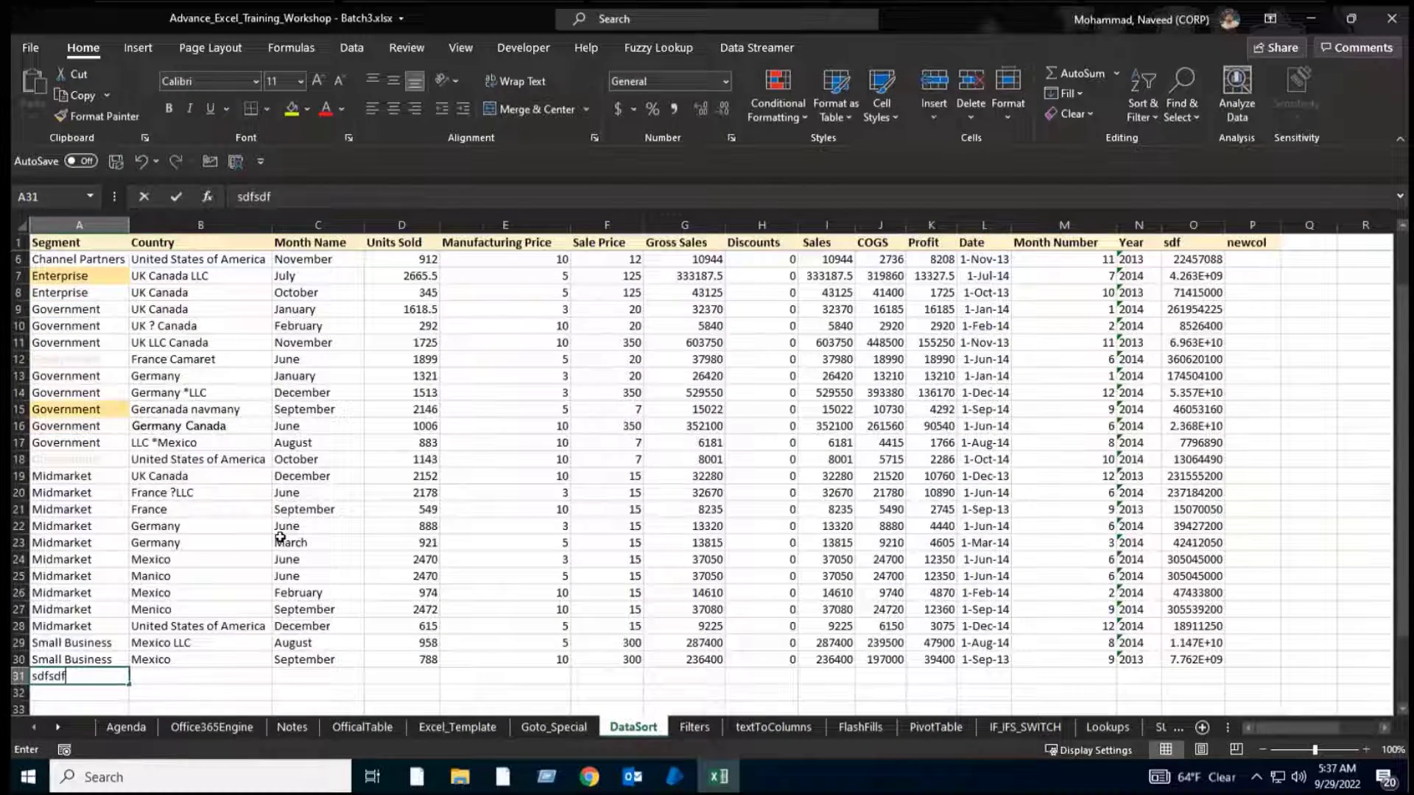
key("Tab")
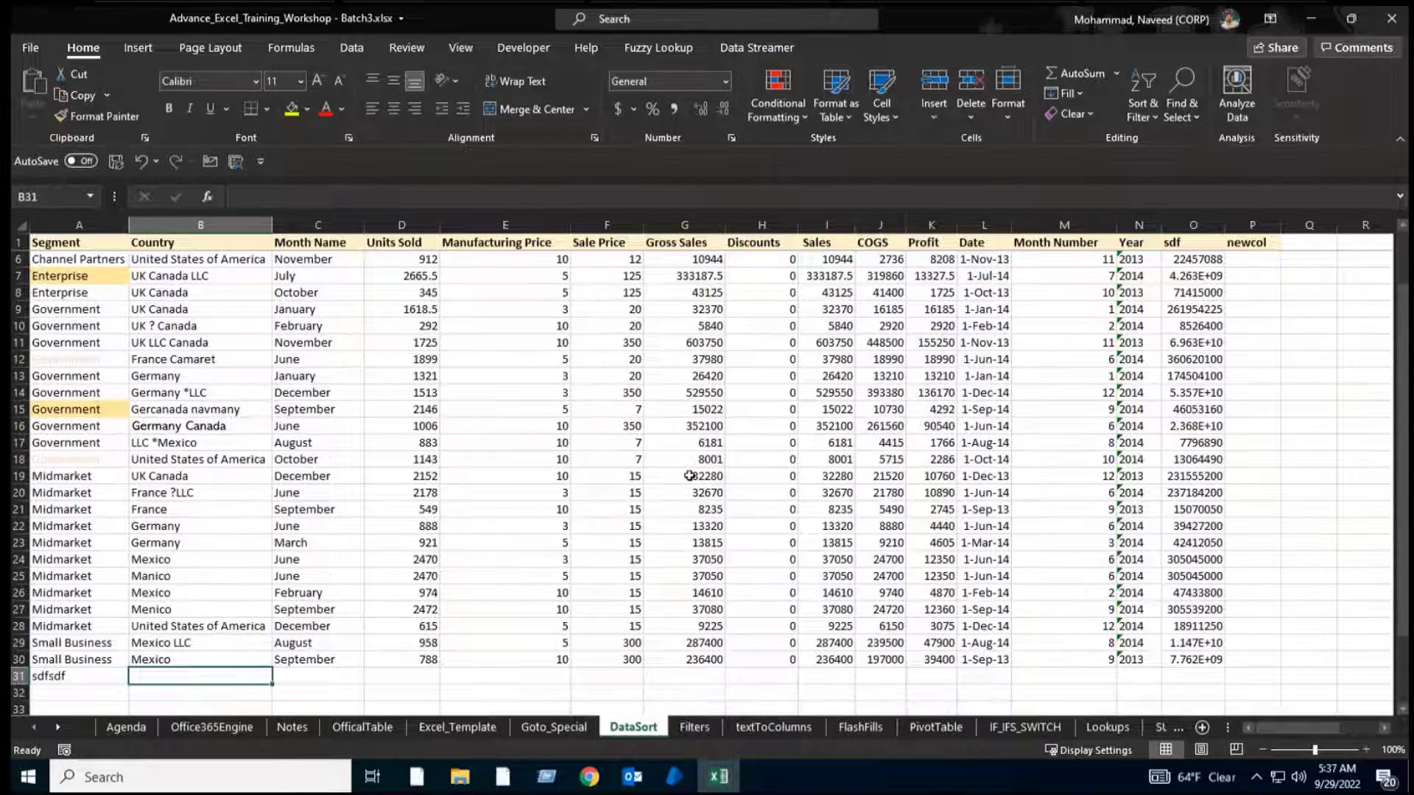
Check the S8 formula's highlighted source range against the added row 31 and the newcol column.
scroll(689, 476, "up", 2)
left_click(1307, 342)
key("Right")
key("Right")
key("Right")
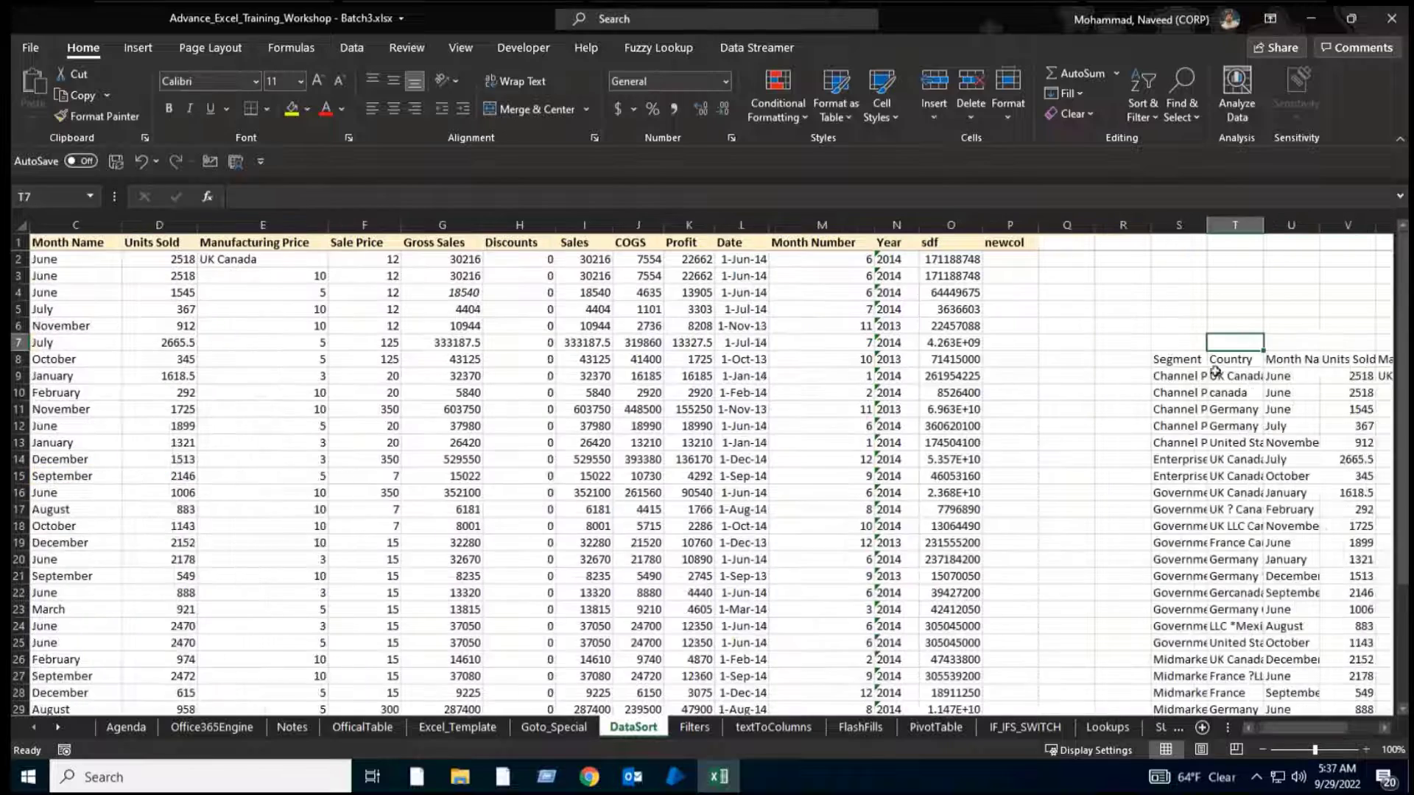
key("Down")
key("Left")
key("F2")
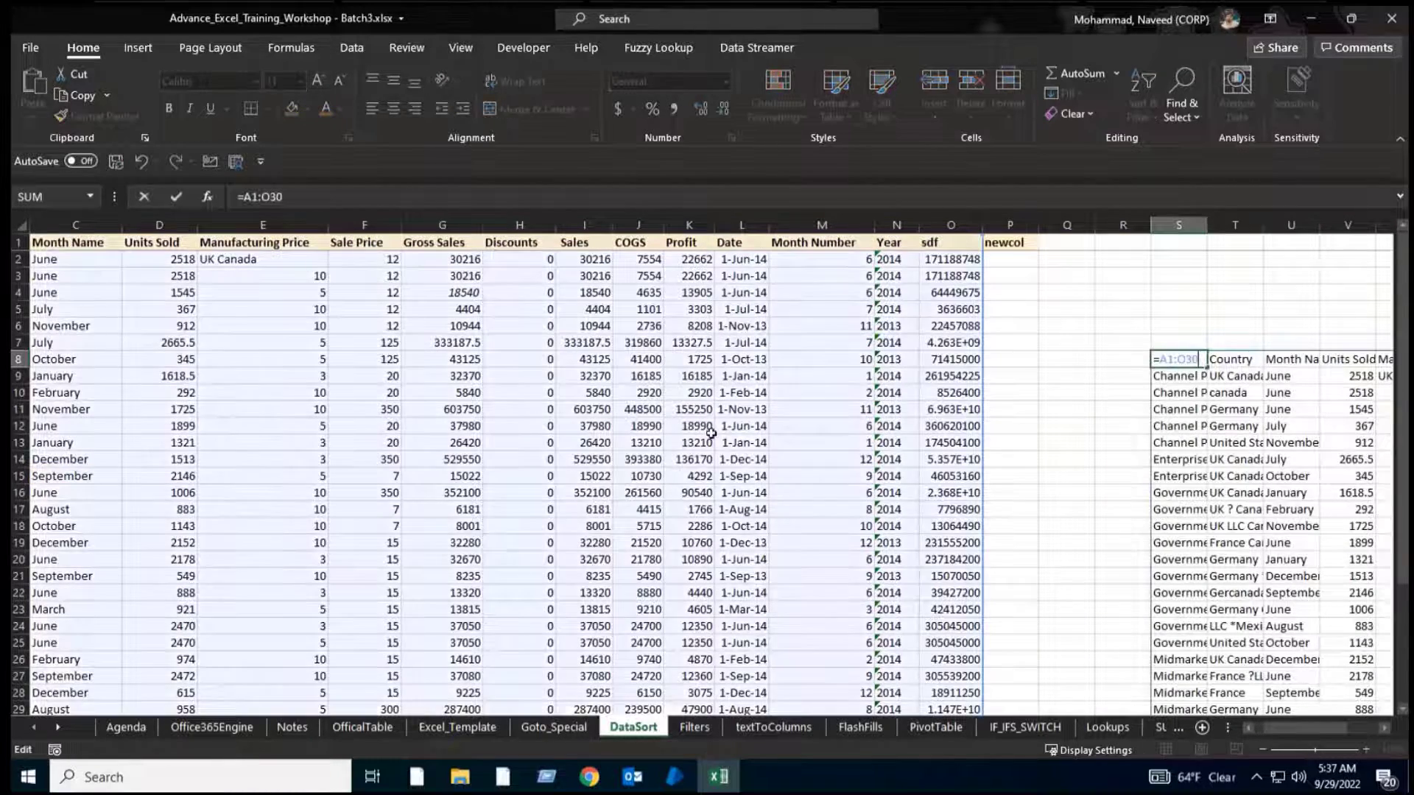
scroll(707, 433, "down", 8)
scroll(566, 669, "up", 3)
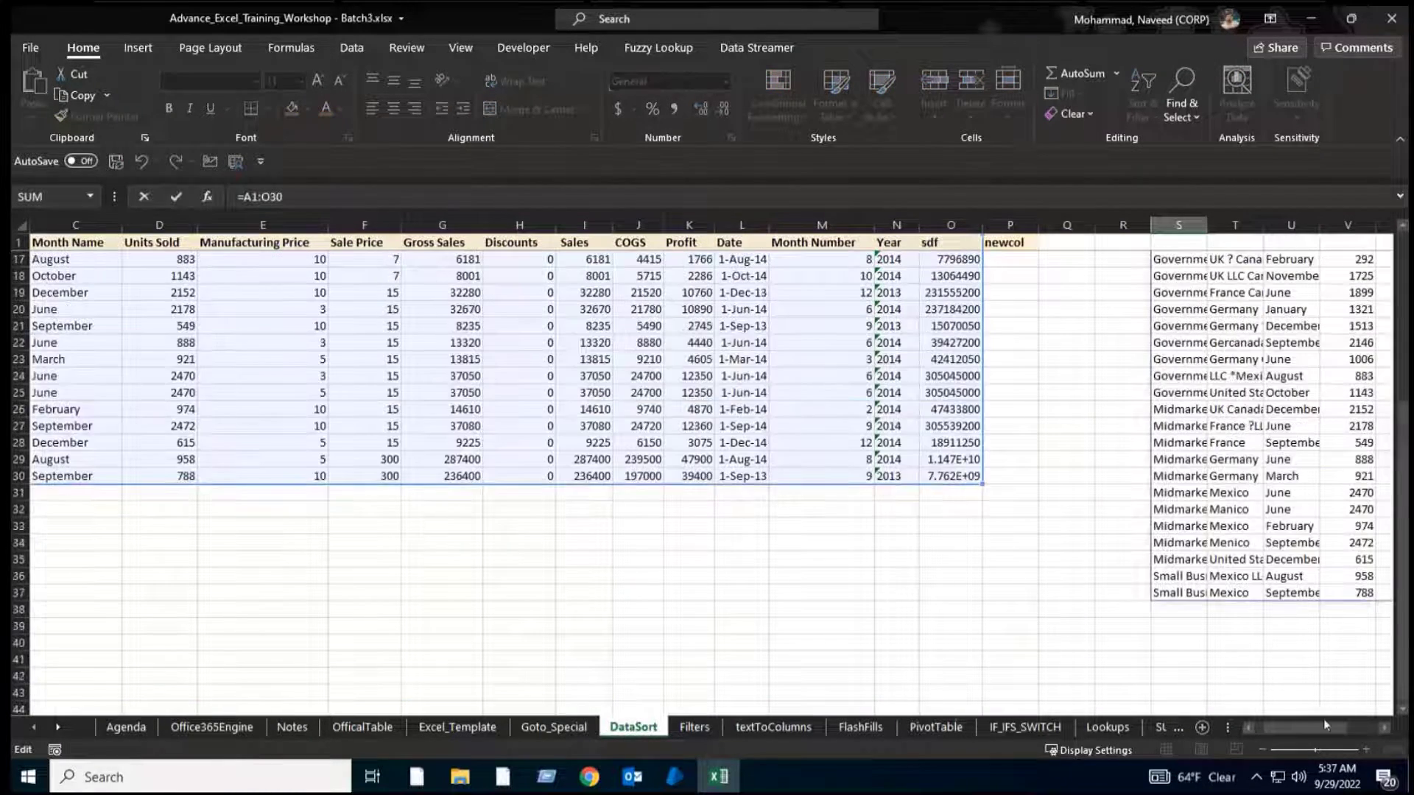
left_click_drag(1329, 729, 1272, 739)
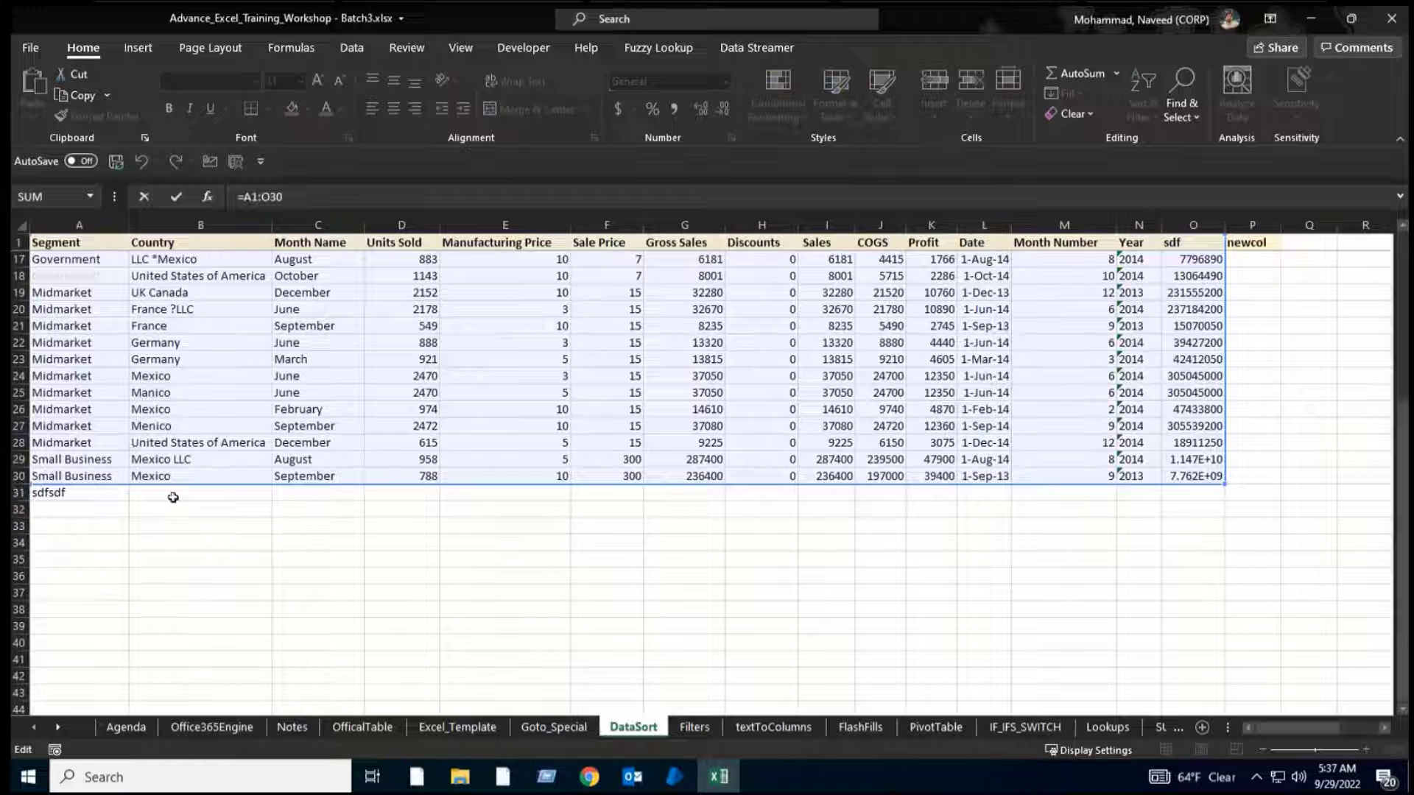
scroll(701, 468, "up", 5)
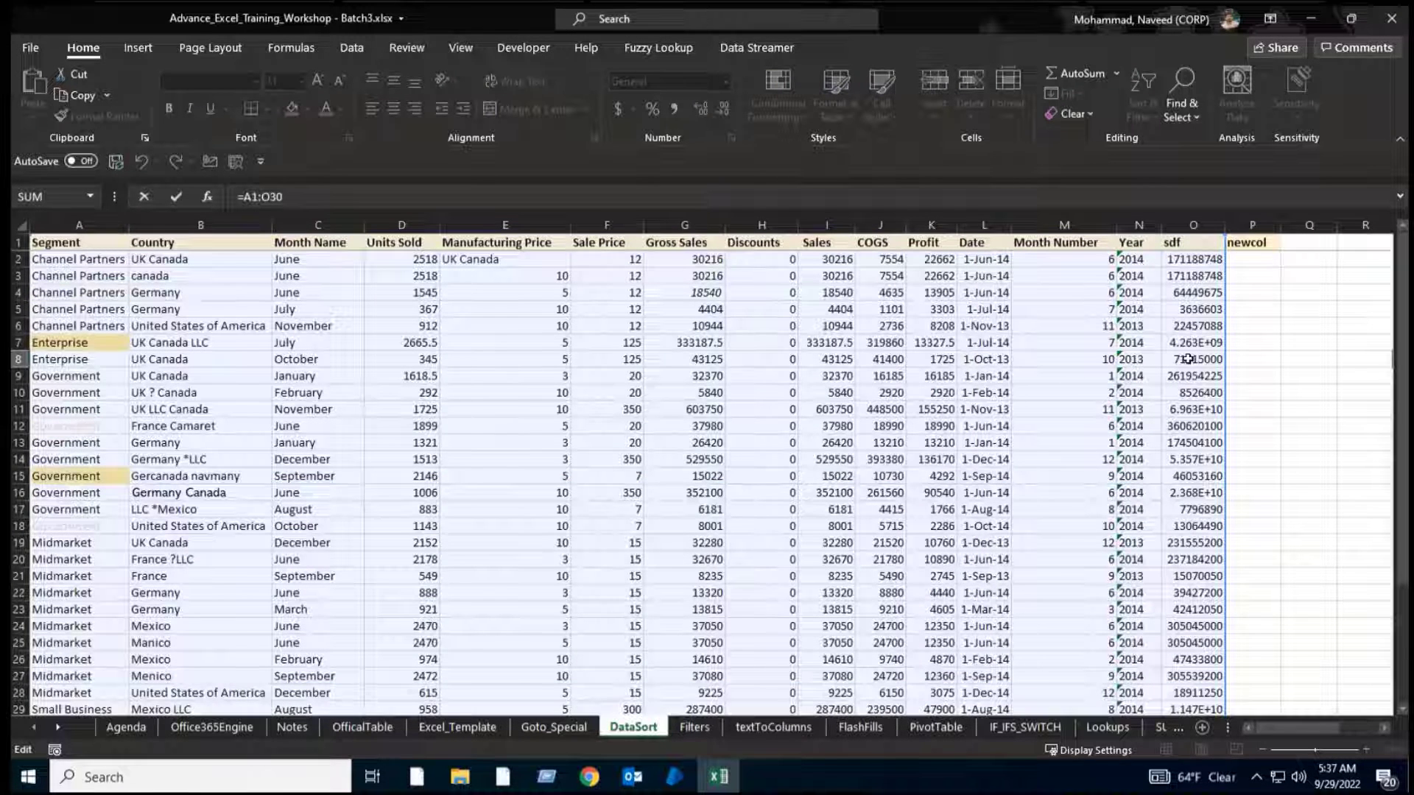
key("ctrl+Return")
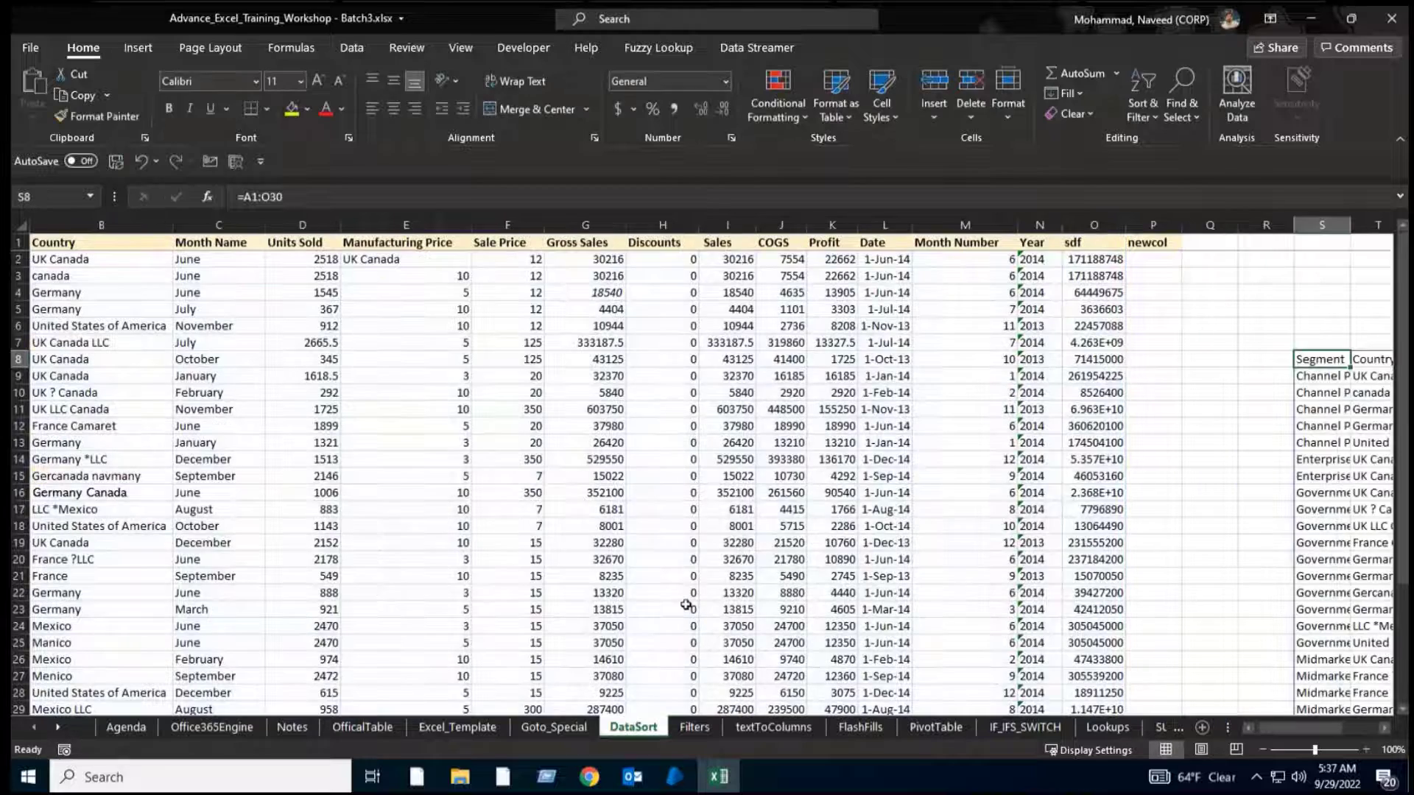
On the OfficalTable sheet, enter the formula =Table2[#All] in P5 to reference the entire table.
left_click(364, 728)
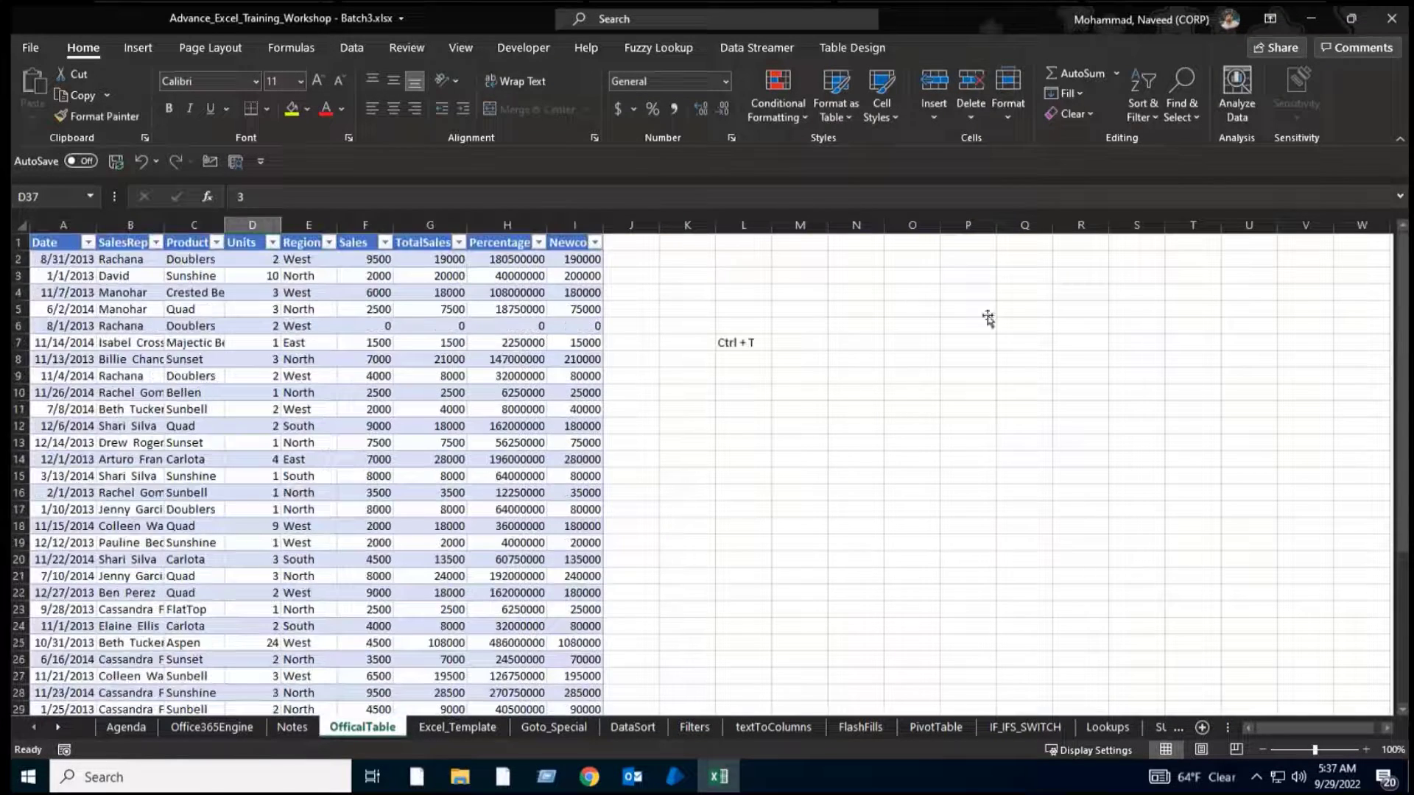
left_click(988, 316)
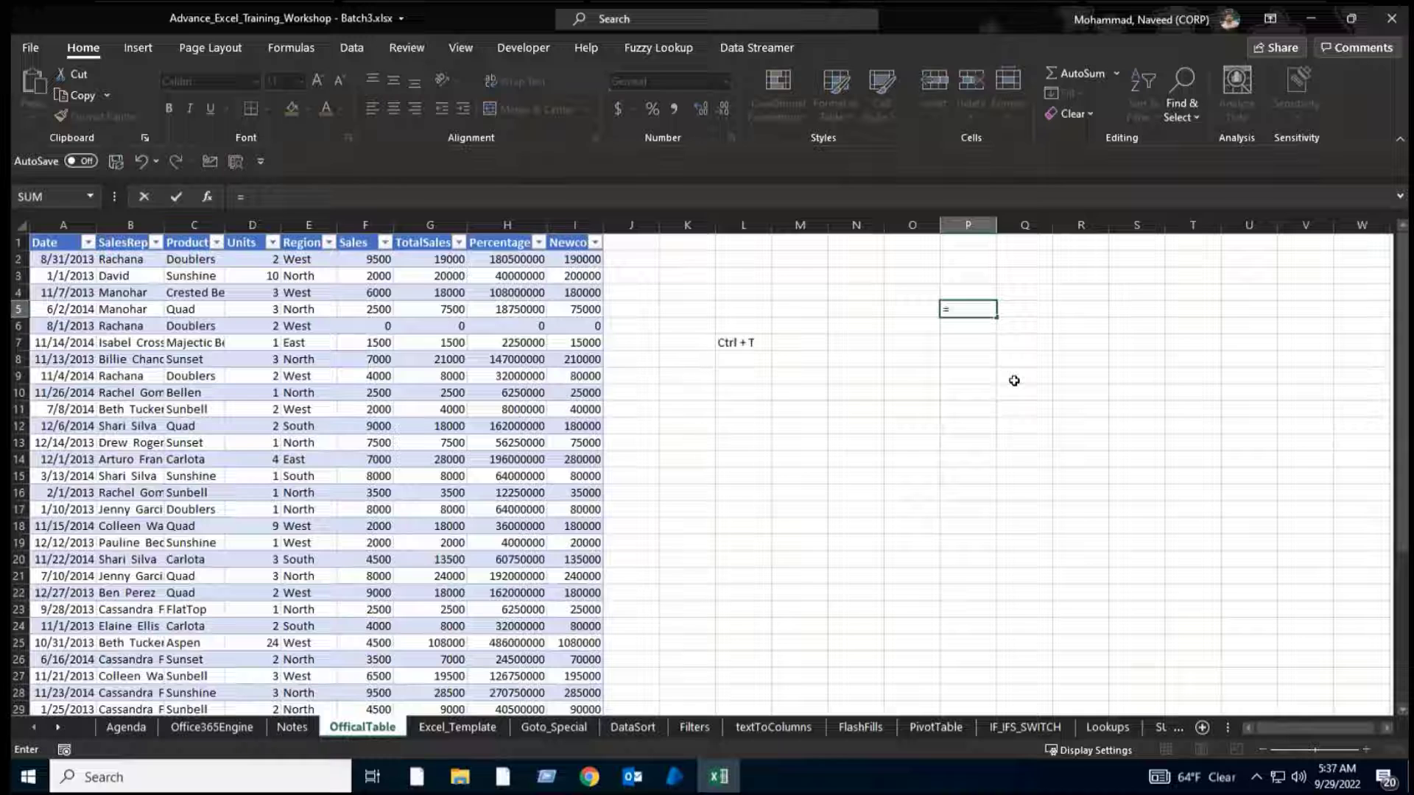
key("ctrl+Home")
key("Down")
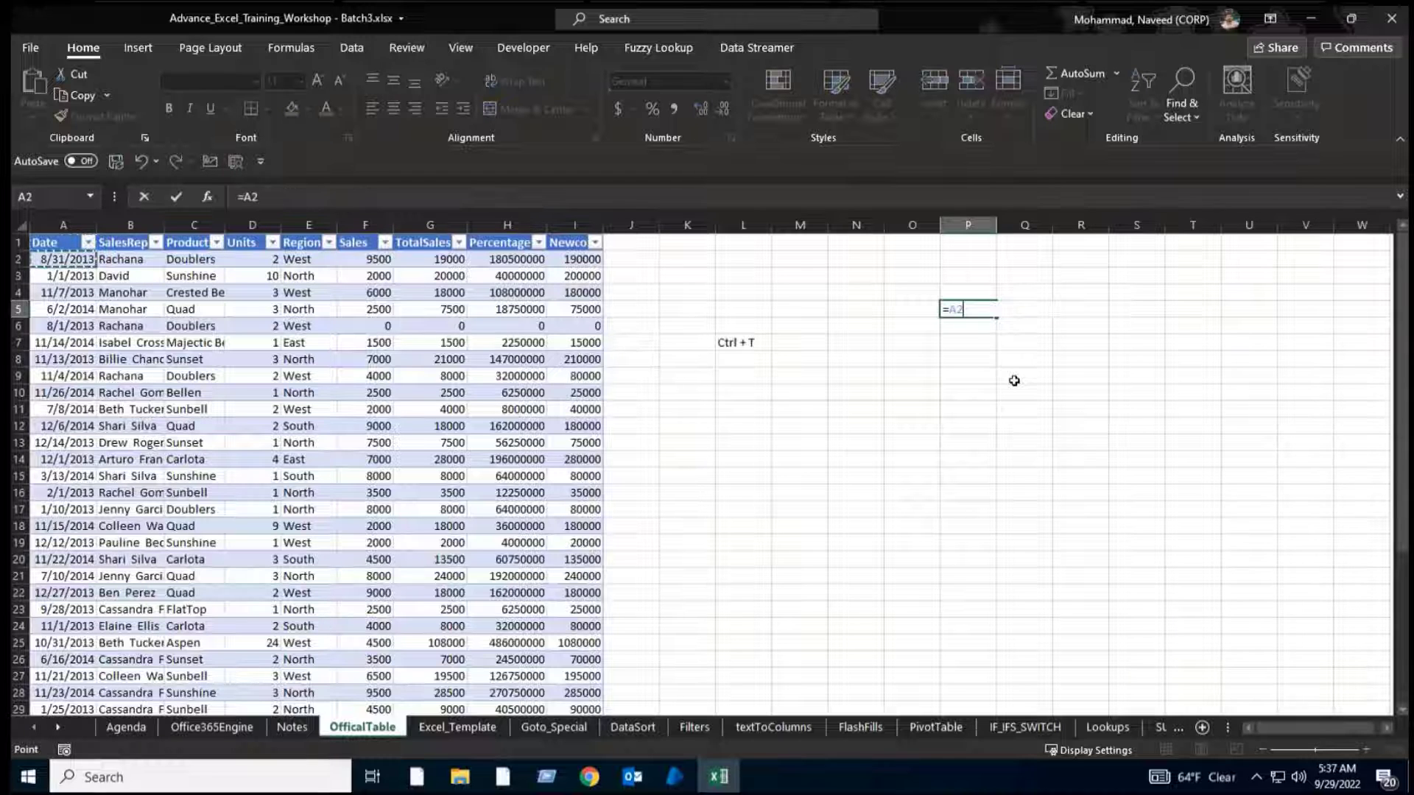
key("ctrl+a")
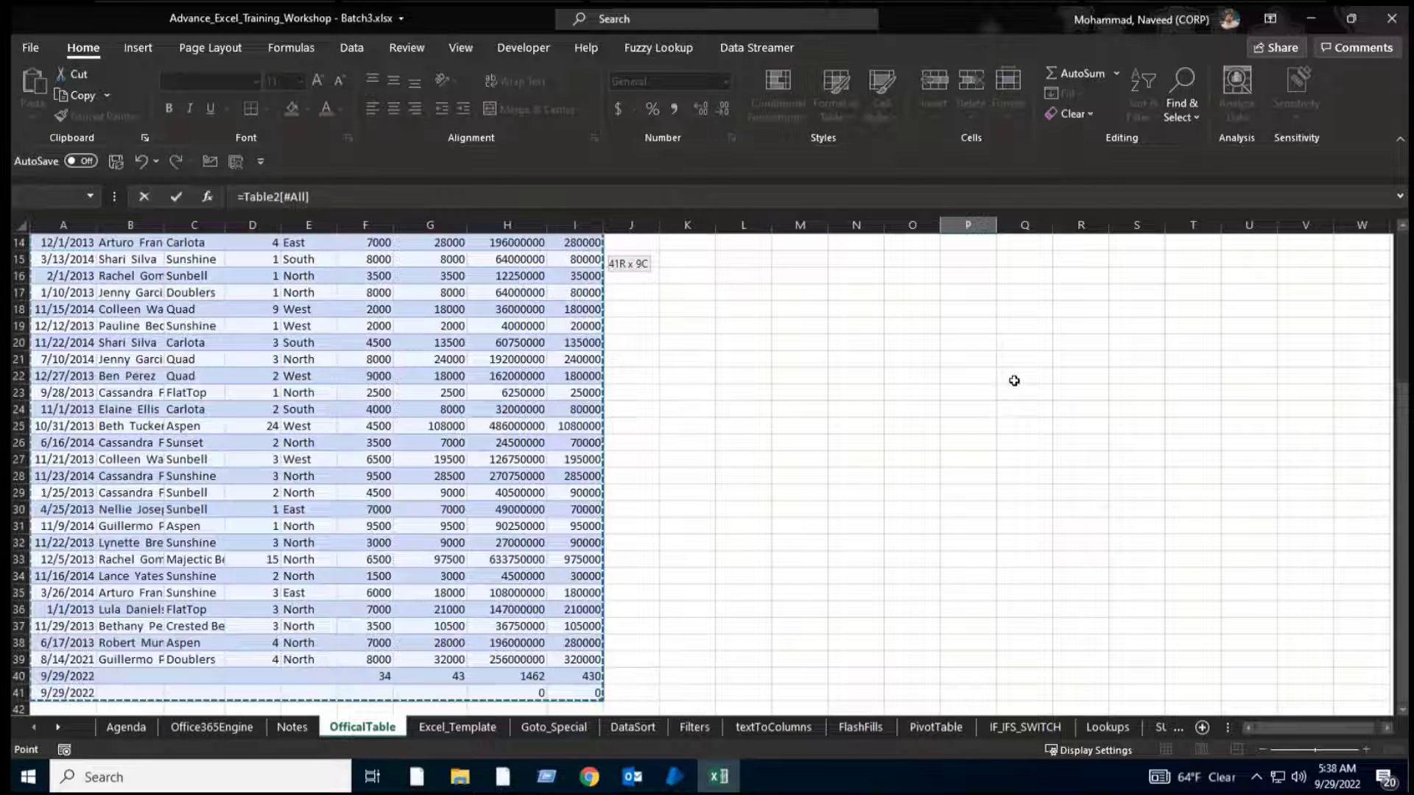
key("Return")
Add a new table column with the header sdf in J1, beside Newcol.
key("Up")
key("Up")
key("Up")
key("Up")
key("Up")
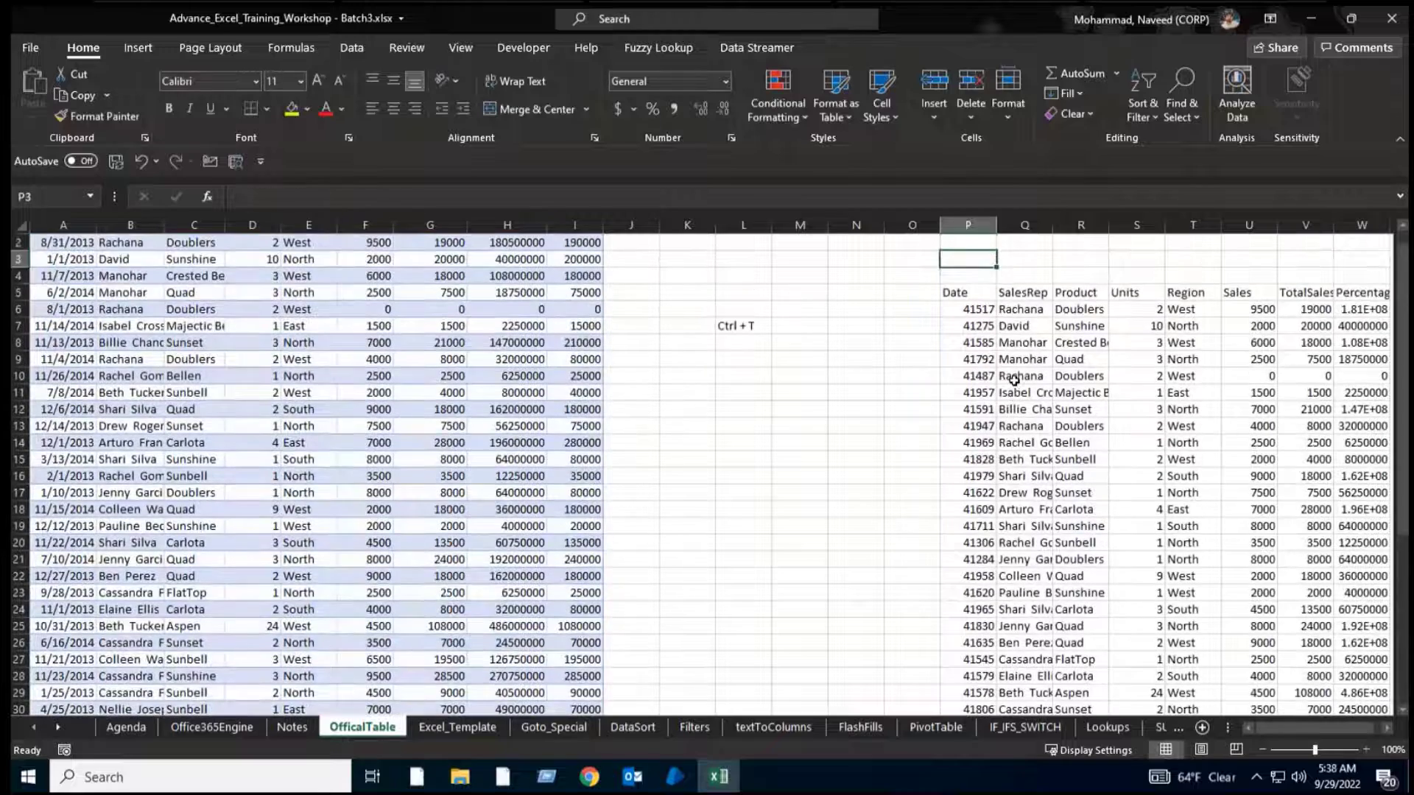
key("ctrl+Left")
key("Right")
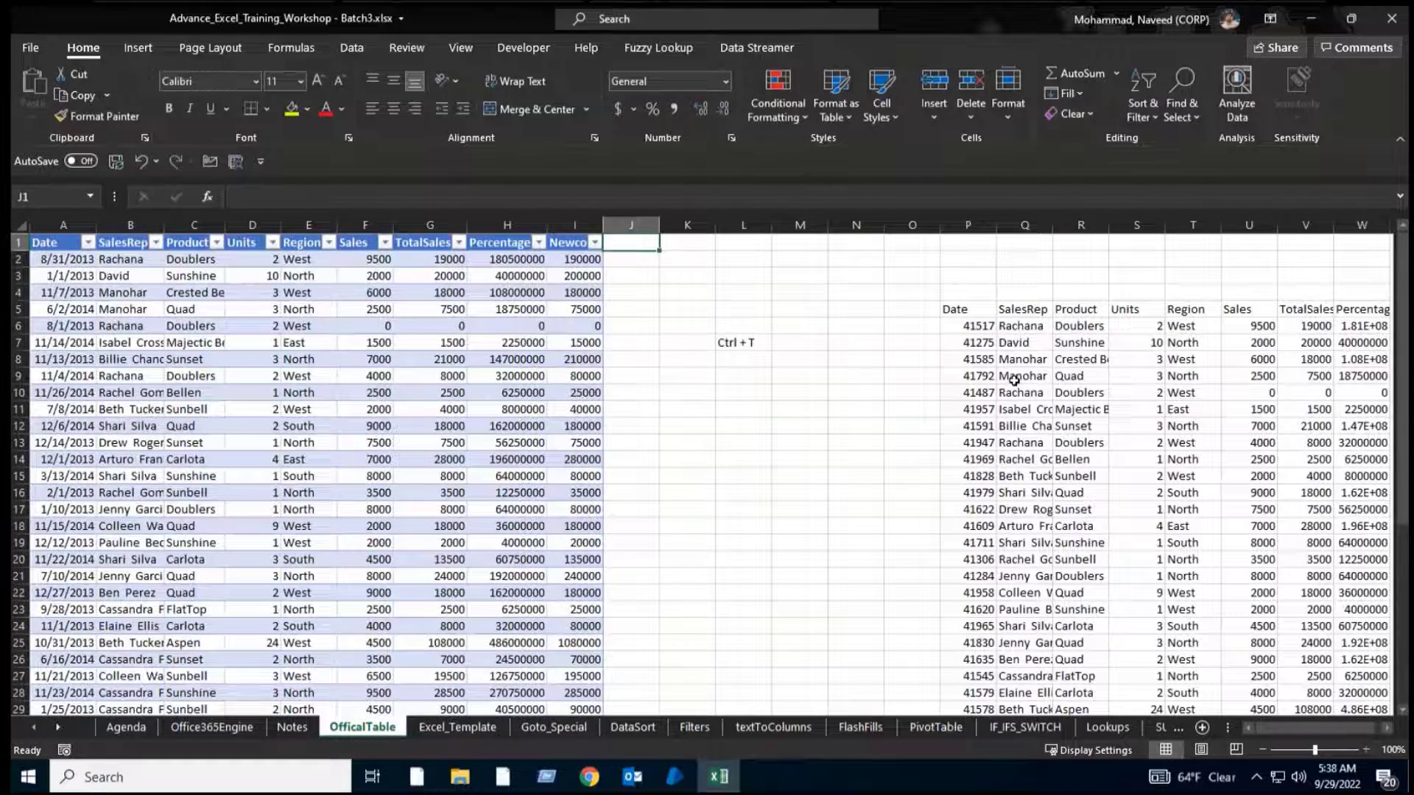
type("sdf")
key("Return")
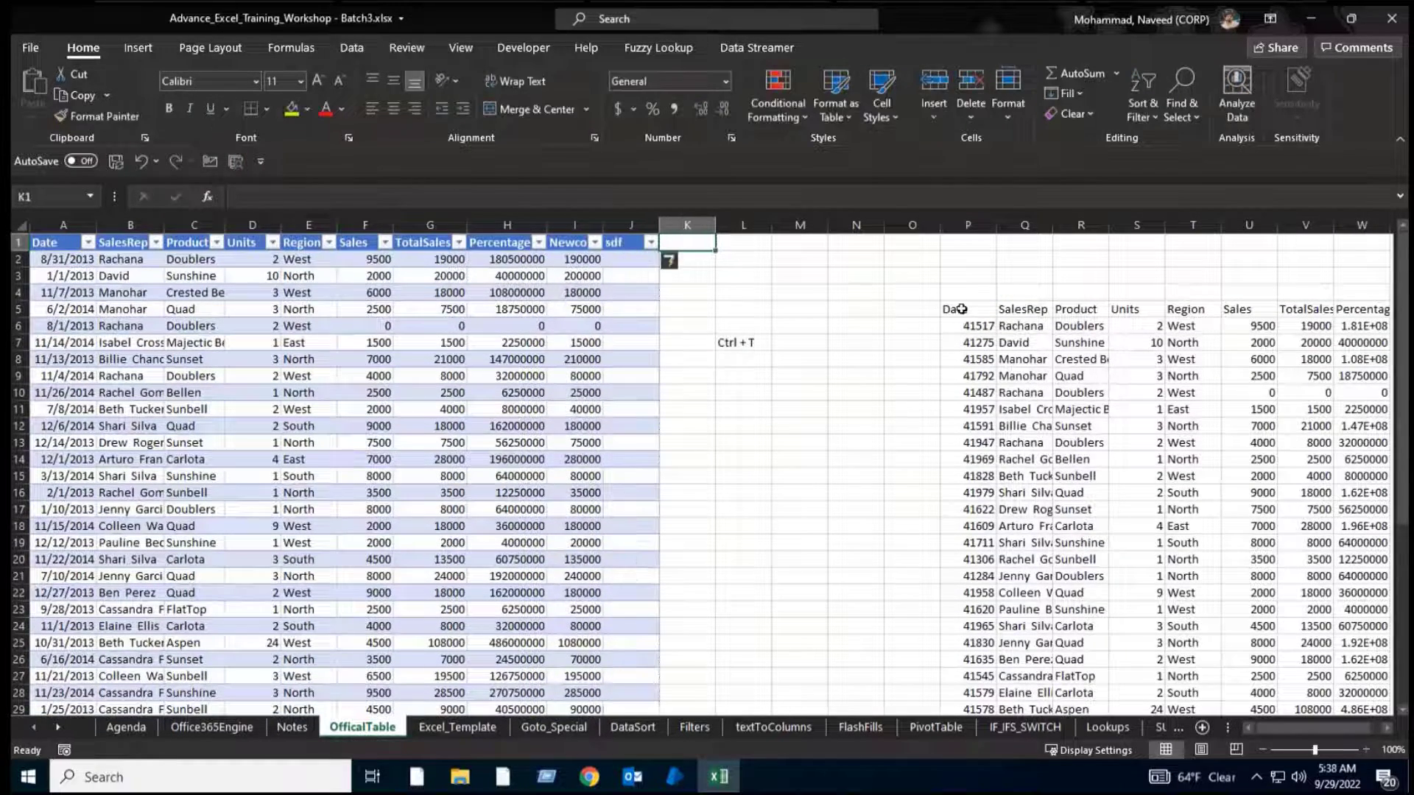
Examine the P5 formula and its spilled output for the added sdf column.
left_click(960, 309)
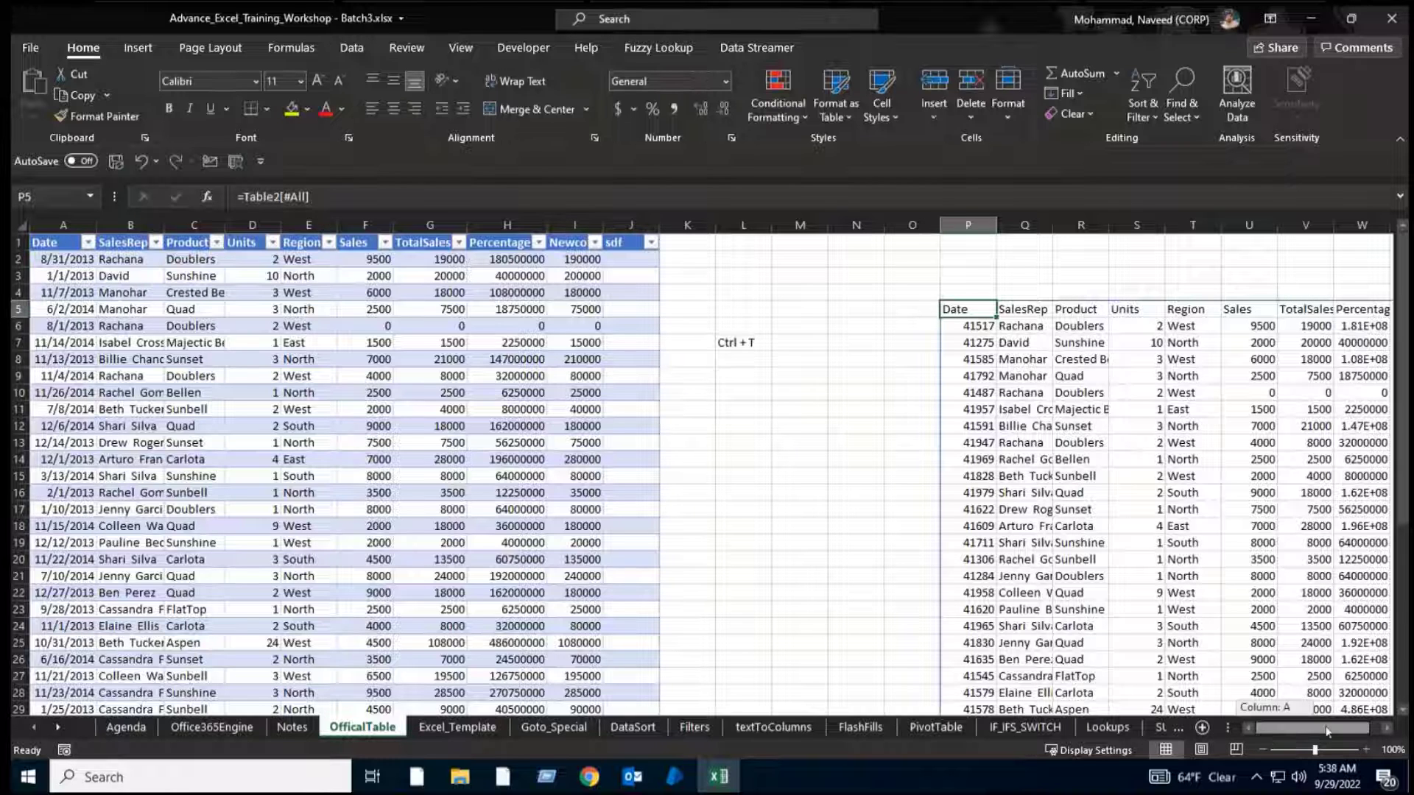
scroll(1368, 309, "right", 2)
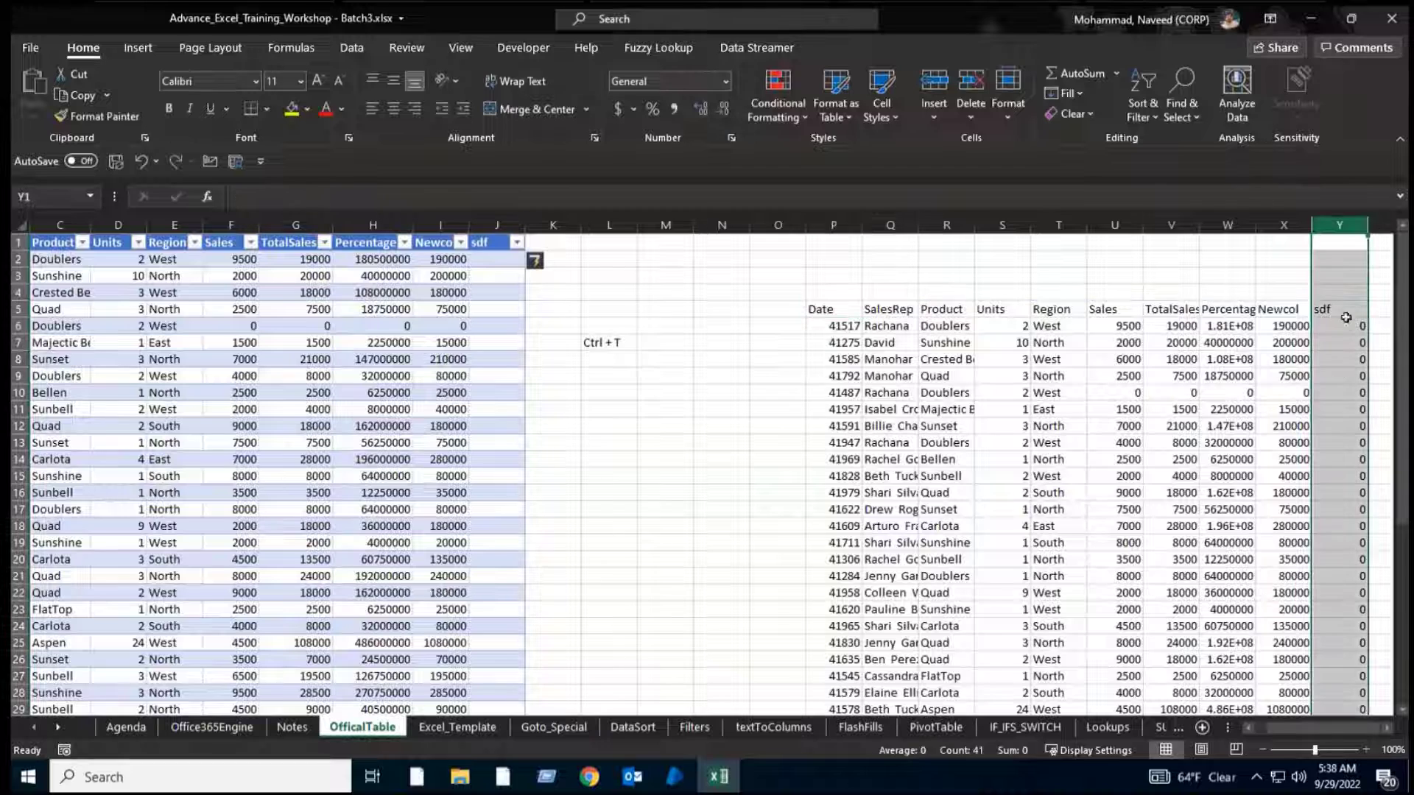
left_click(1345, 313)
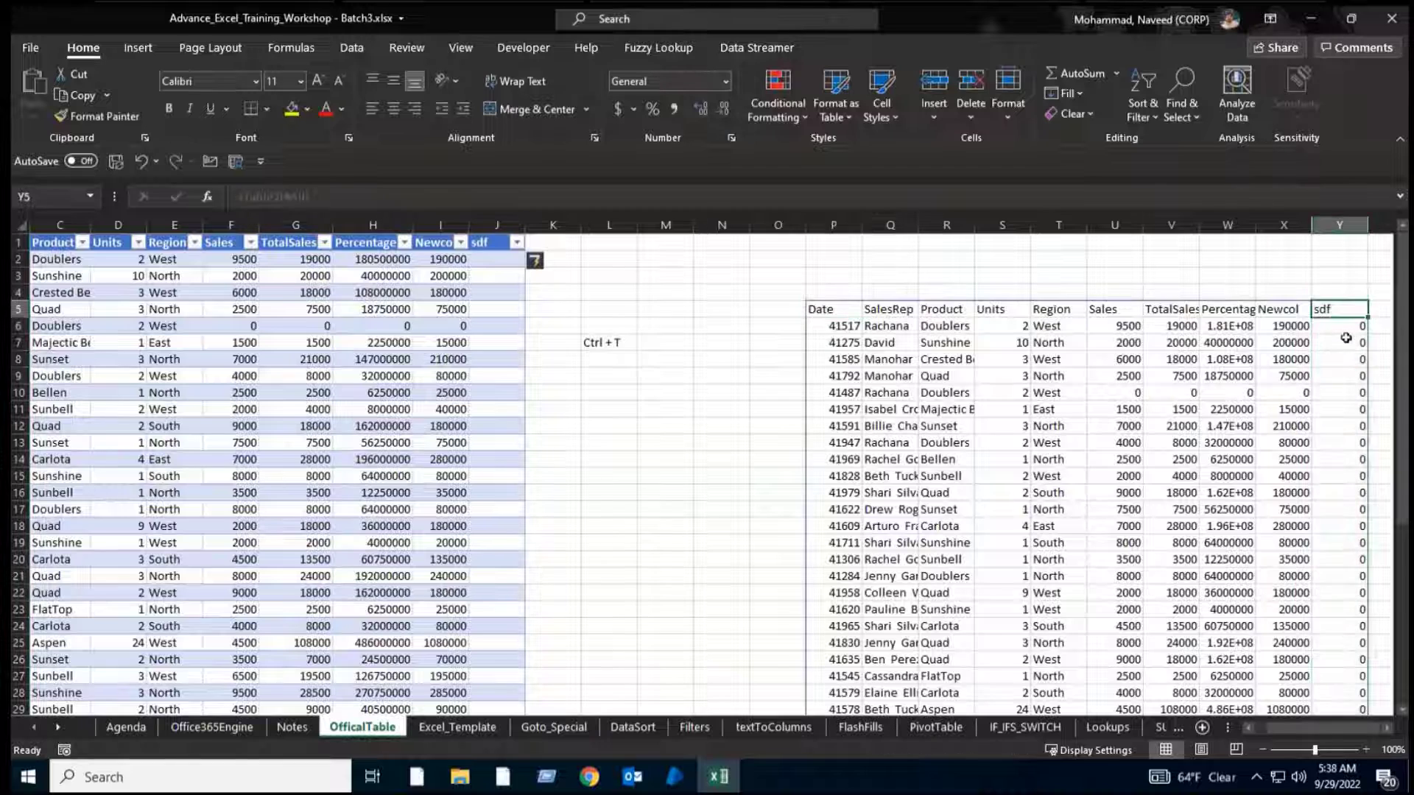
Enter the current date, 9/29/2022, in A42 directly below the table's last row.
left_click(606, 541)
key("Home")
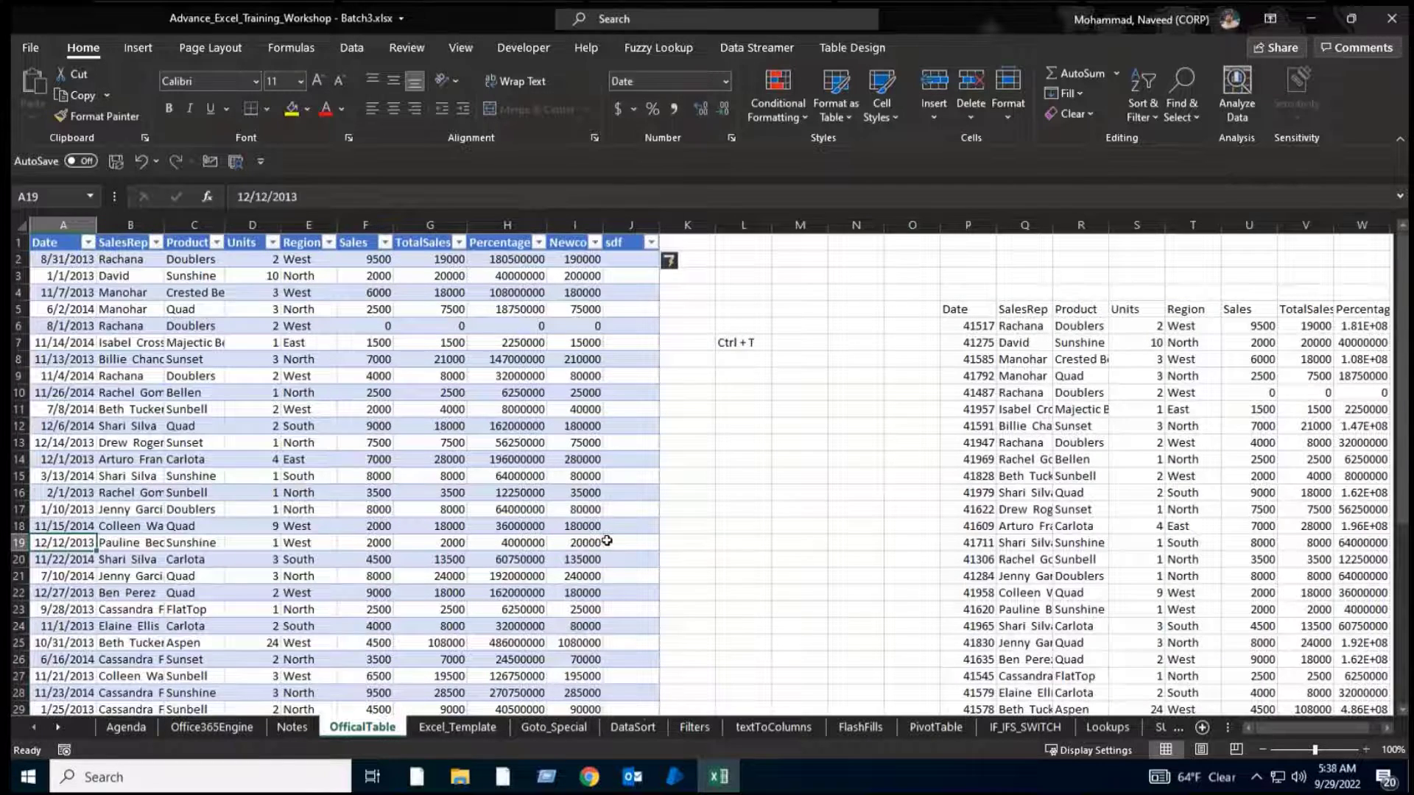
key("ctrl+Down")
key("Down")
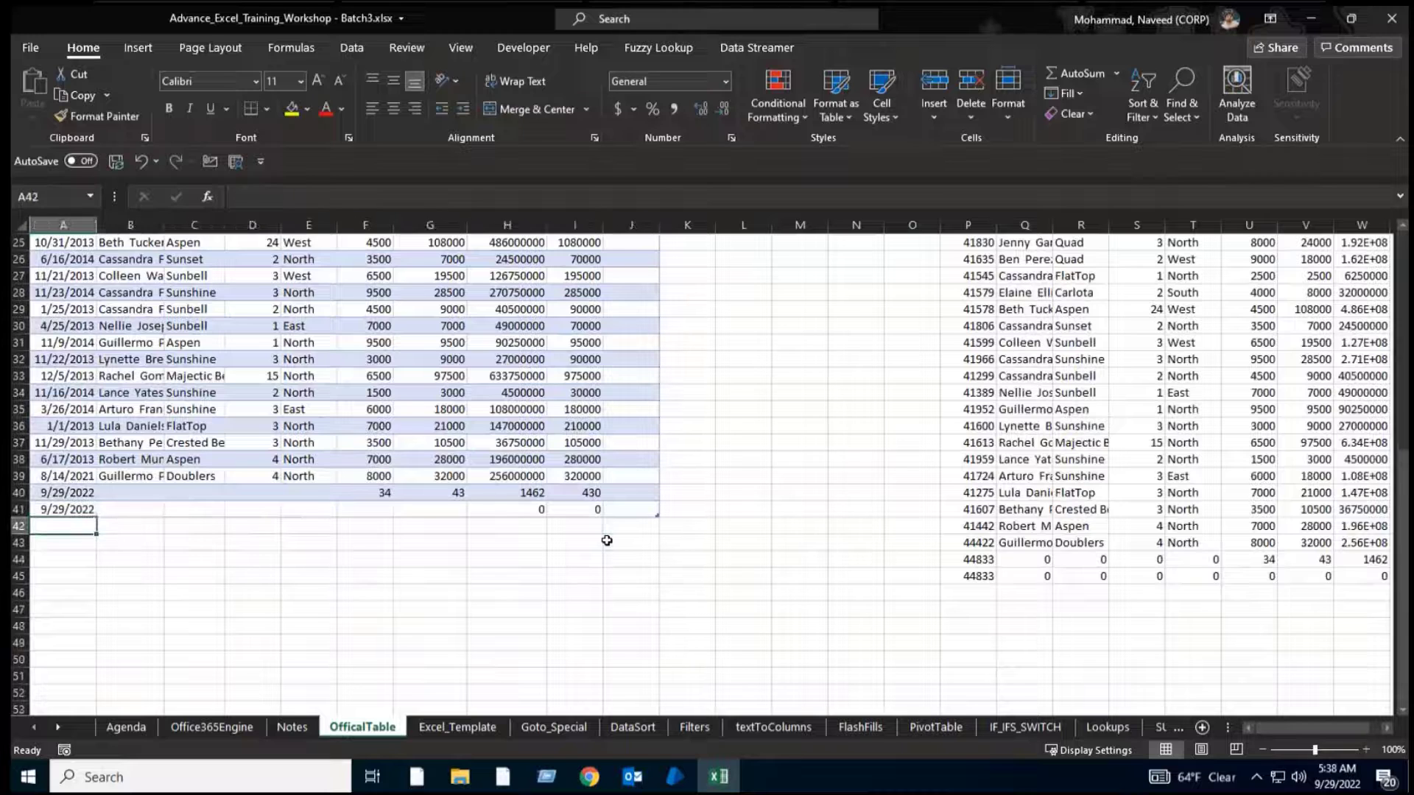
key("ctrl+semicolon")
key("Return")
Compare the last rows of the referenced output with the date rows at the end of the table.
left_click(967, 593)
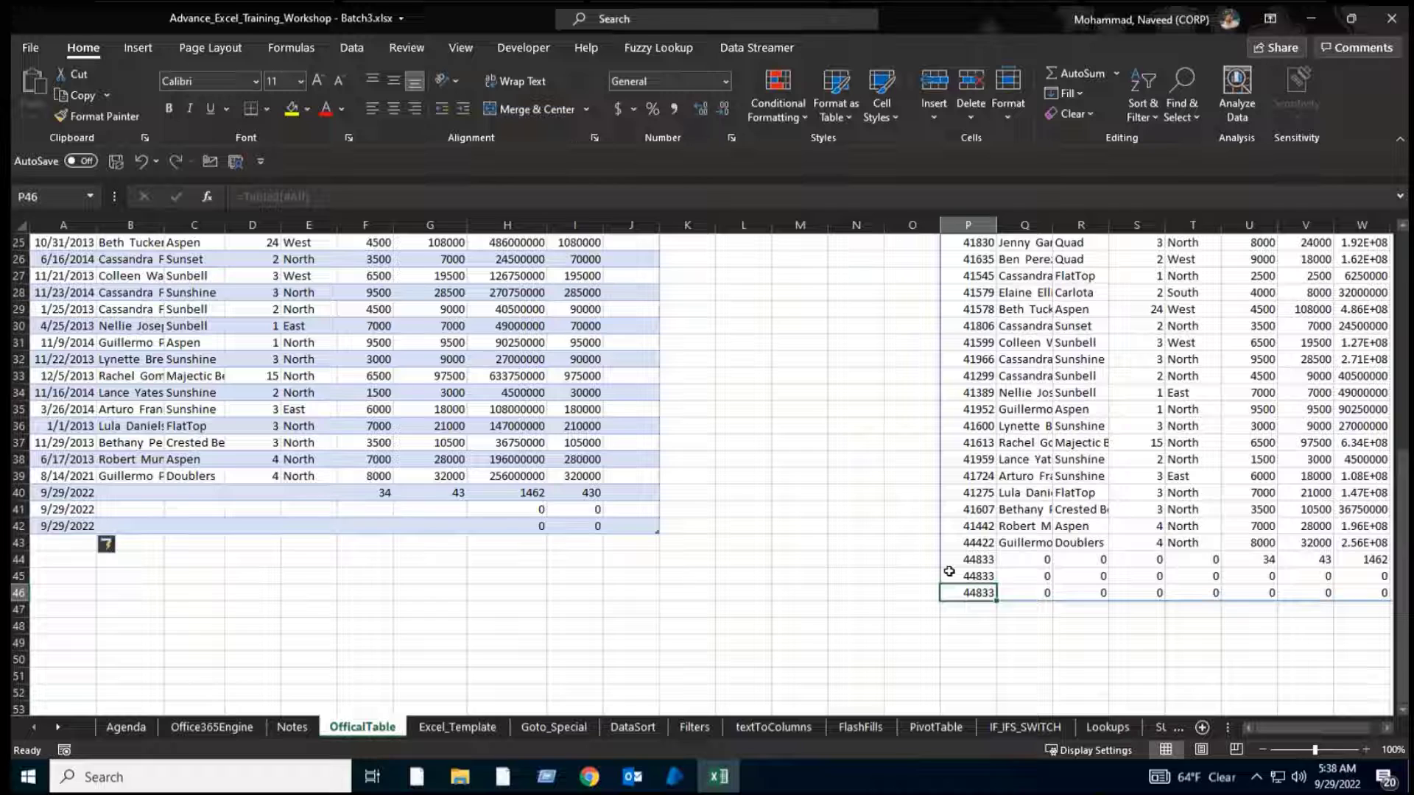
scroll(949, 571, "up", 4)
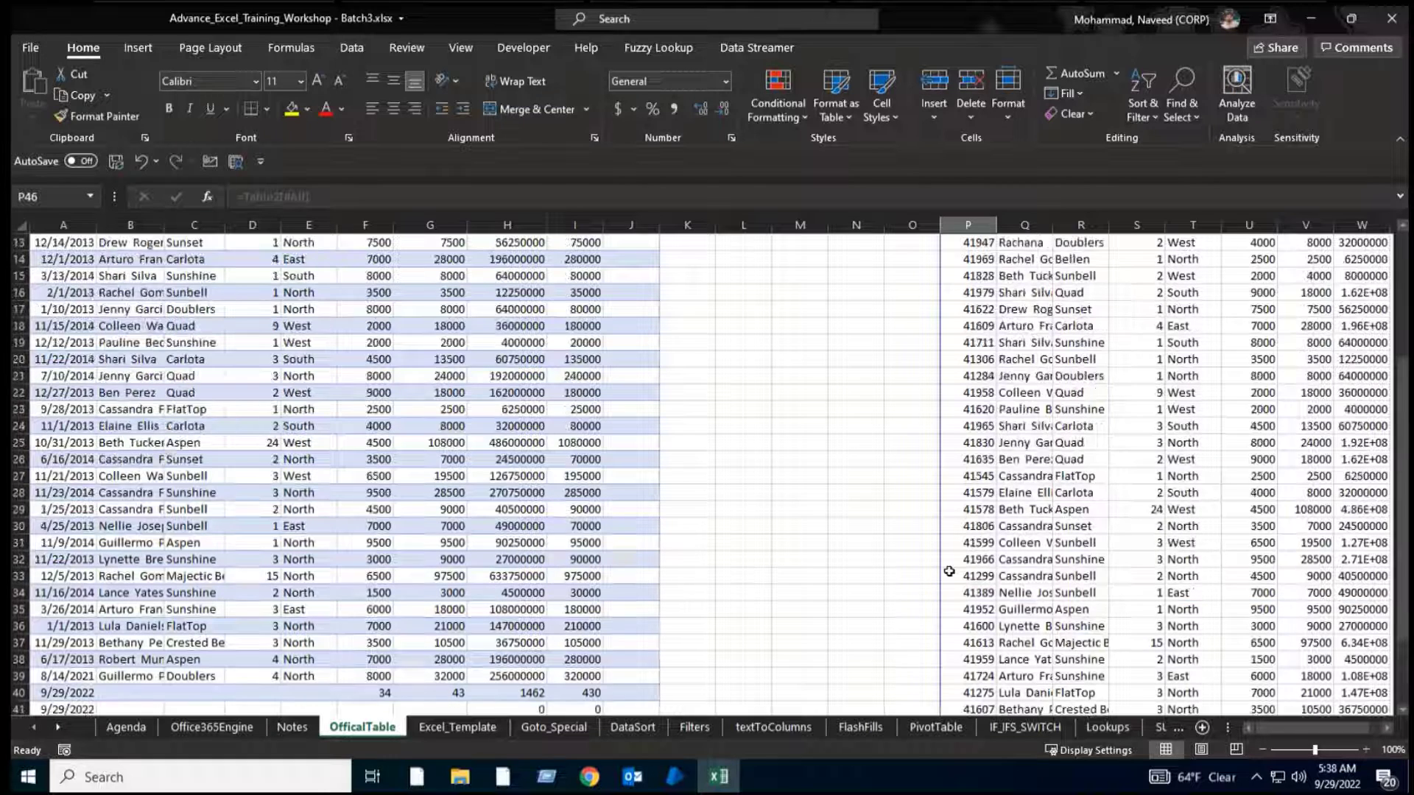
scroll(949, 571, "down", 5)
left_click_drag(73, 442, 78, 472)
left_click(1024, 493)
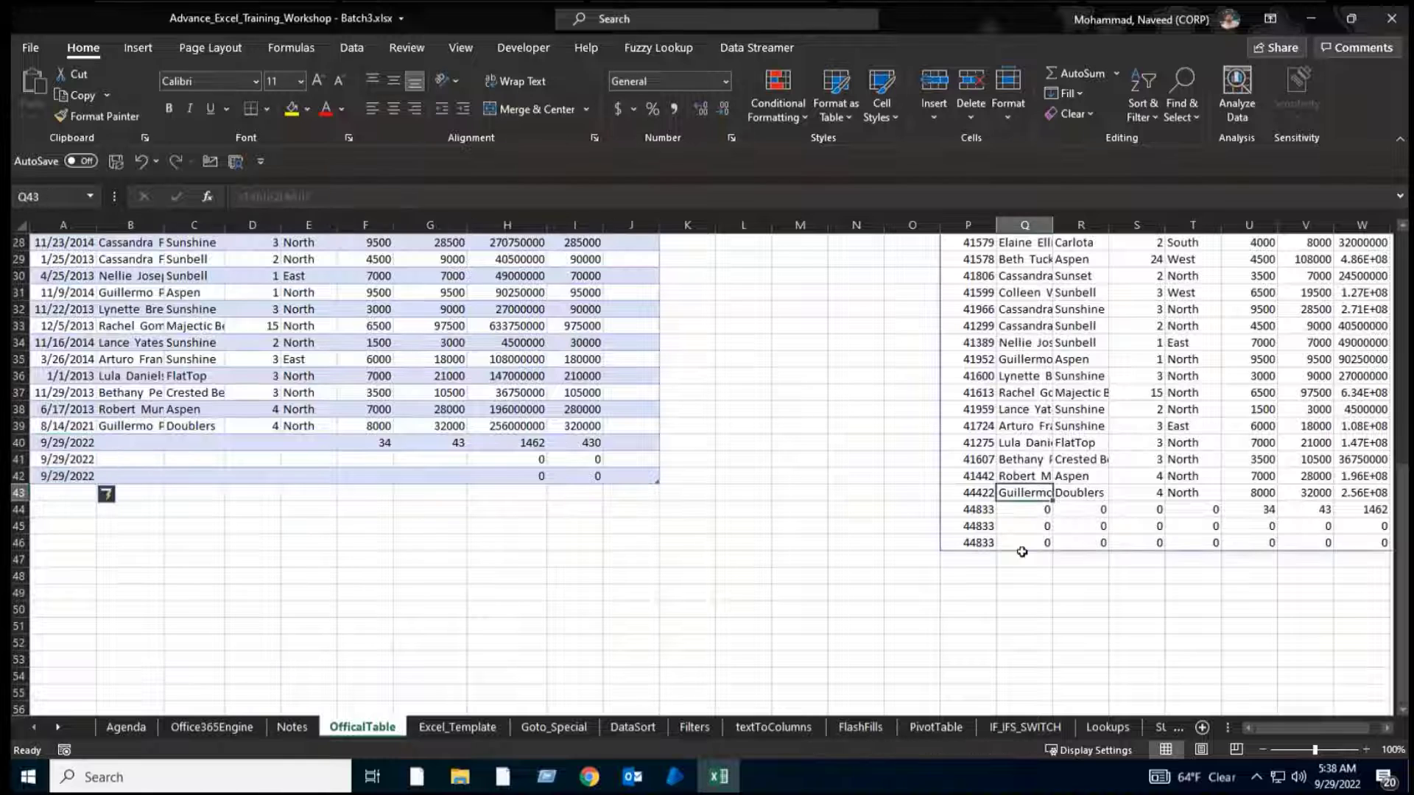
On the DataSort sheet, compare the last data rows with the plain-range output spilled beside them.
left_click(634, 727)
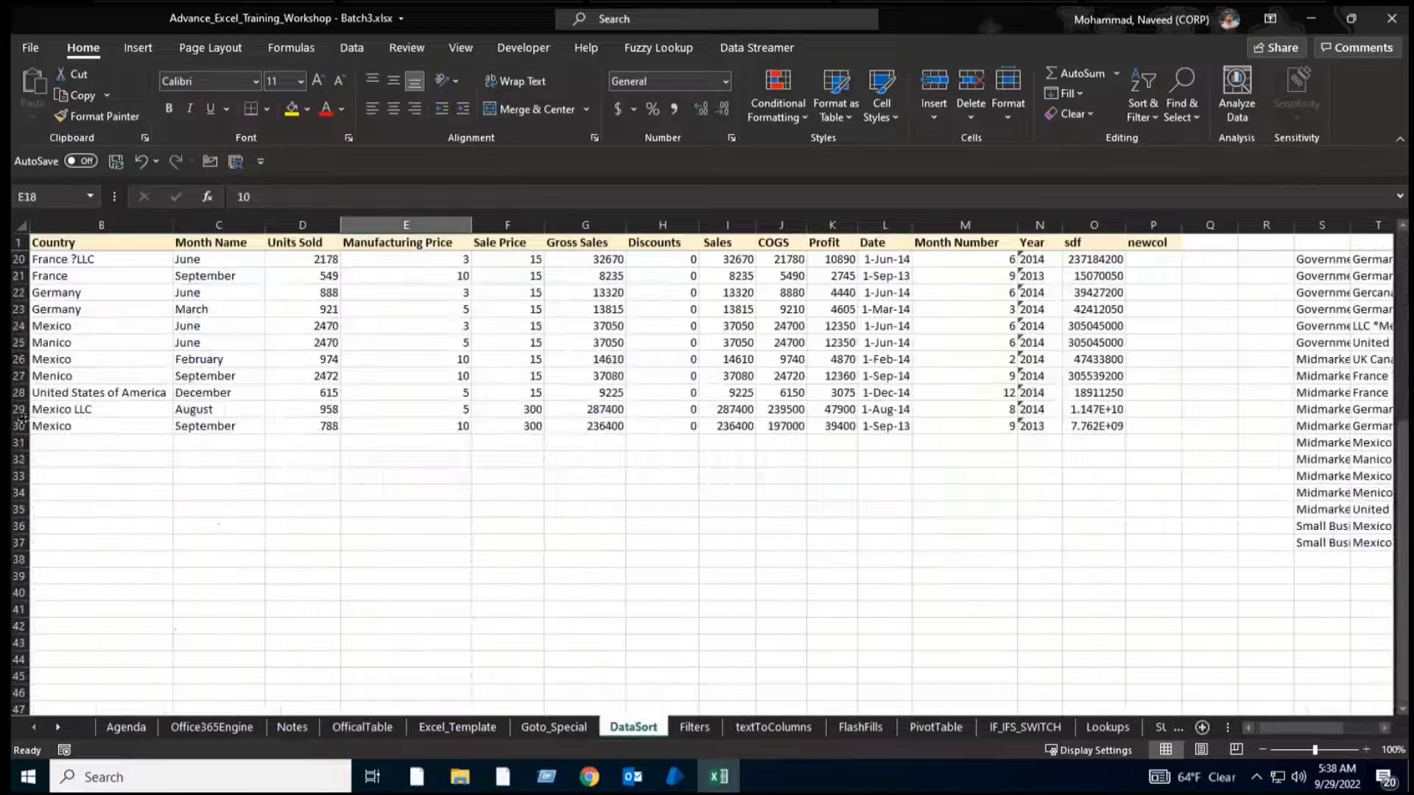
left_click_drag(18, 426, 16, 311)
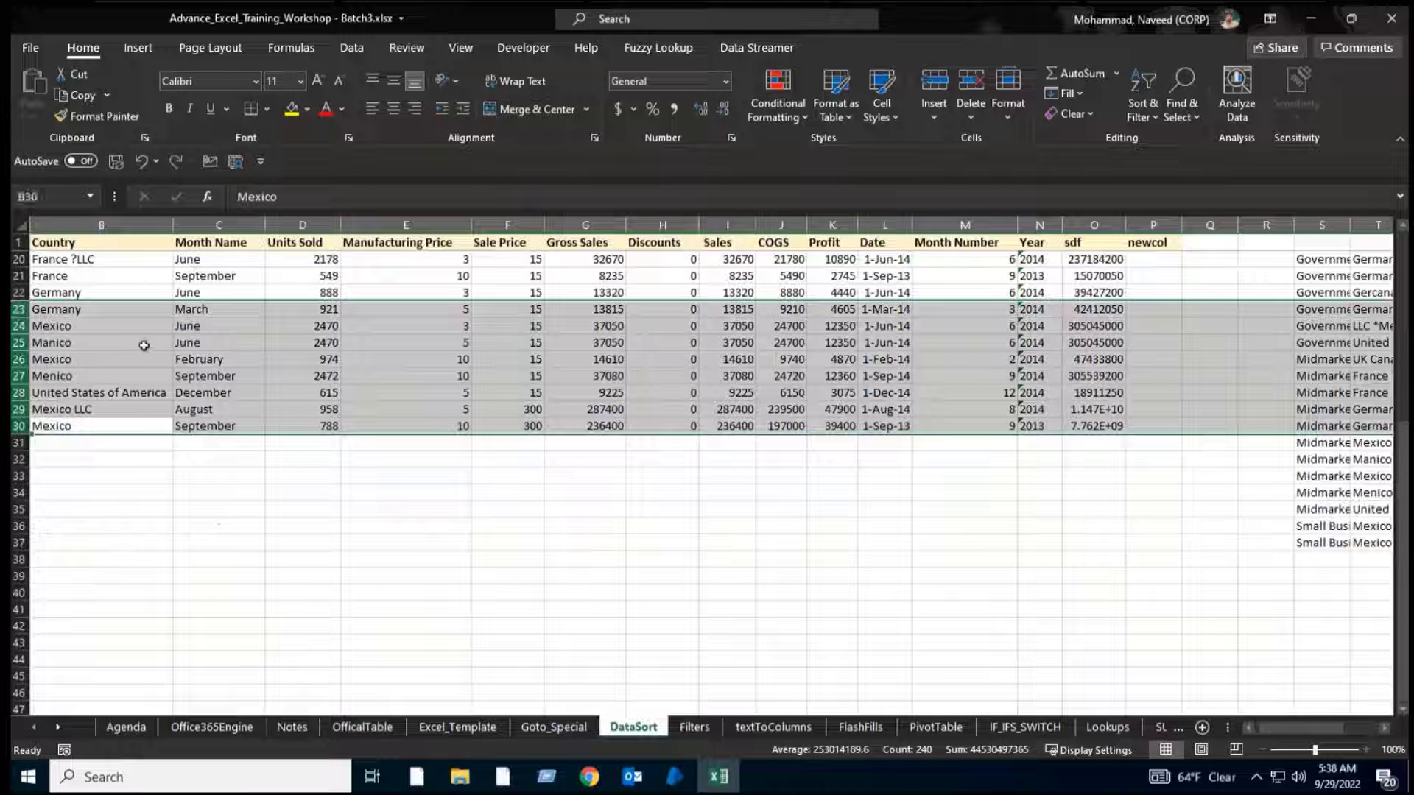
left_click(288, 572)
left_click_drag(18, 442, 18, 508)
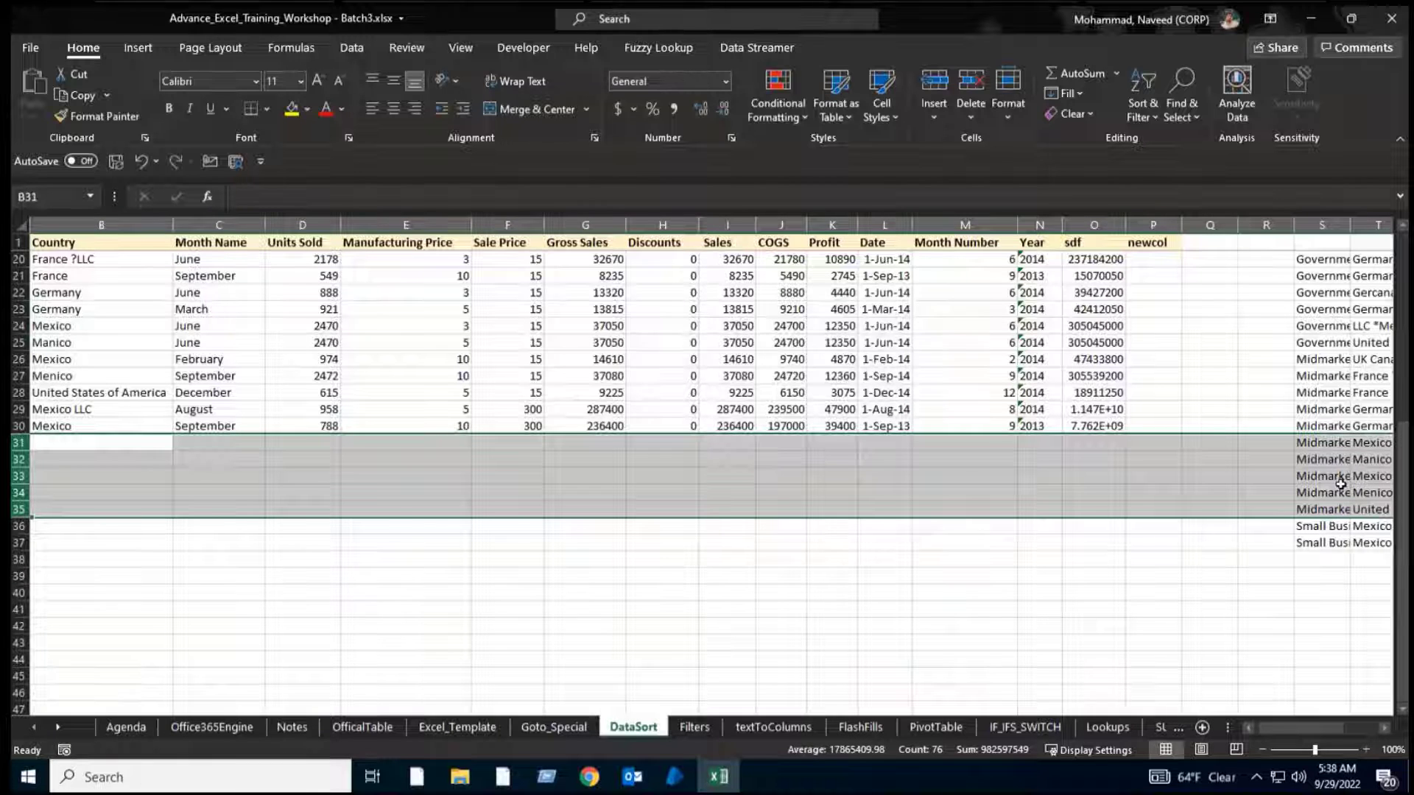
Delete the =A1:O30 spill formula in S8 and return to cell A1 of the DataSort sheet.
scroll(1340, 482, "up", 6)
left_click(1318, 361)
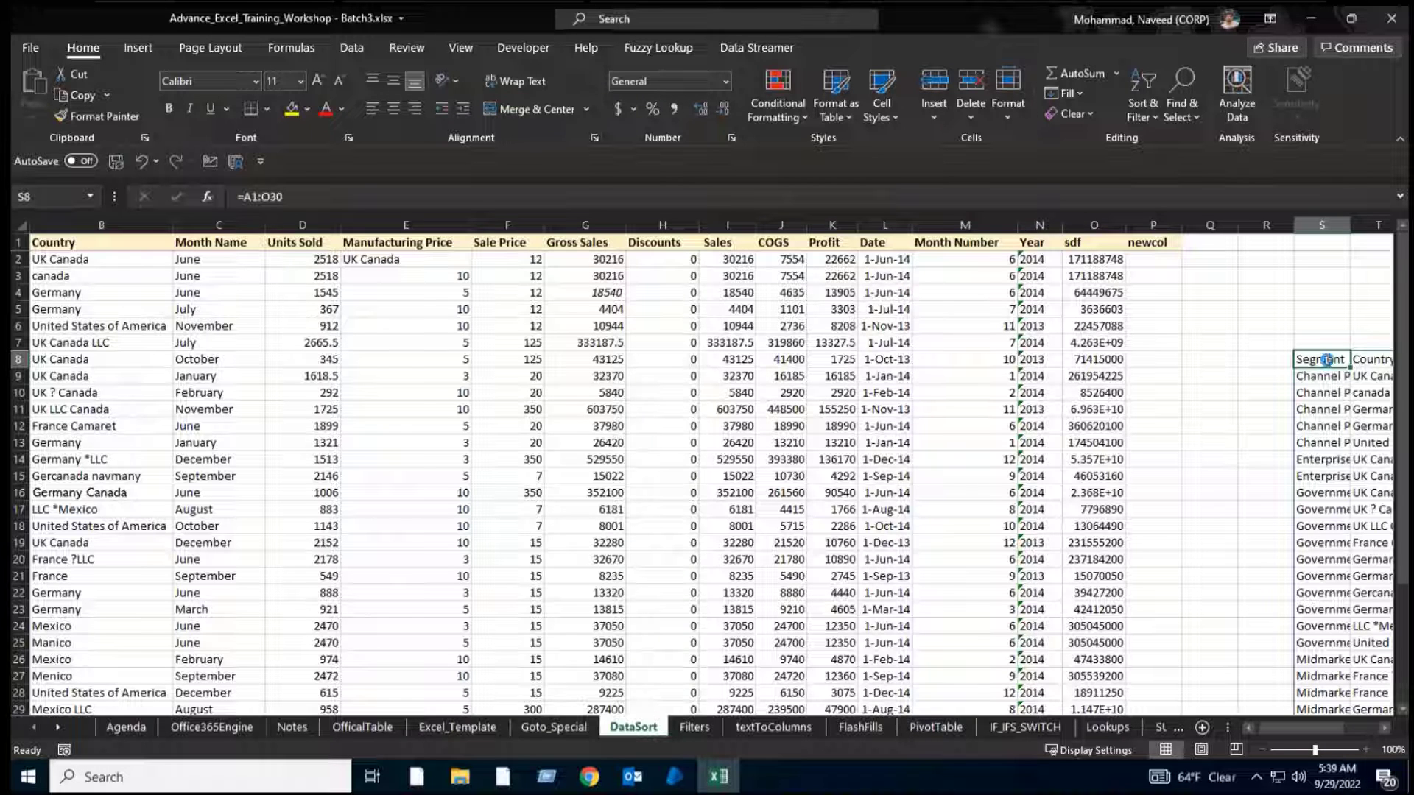
key("Delete")
key("ctrl+Left")
key("ctrl+Up")
key("ctrl+Left")
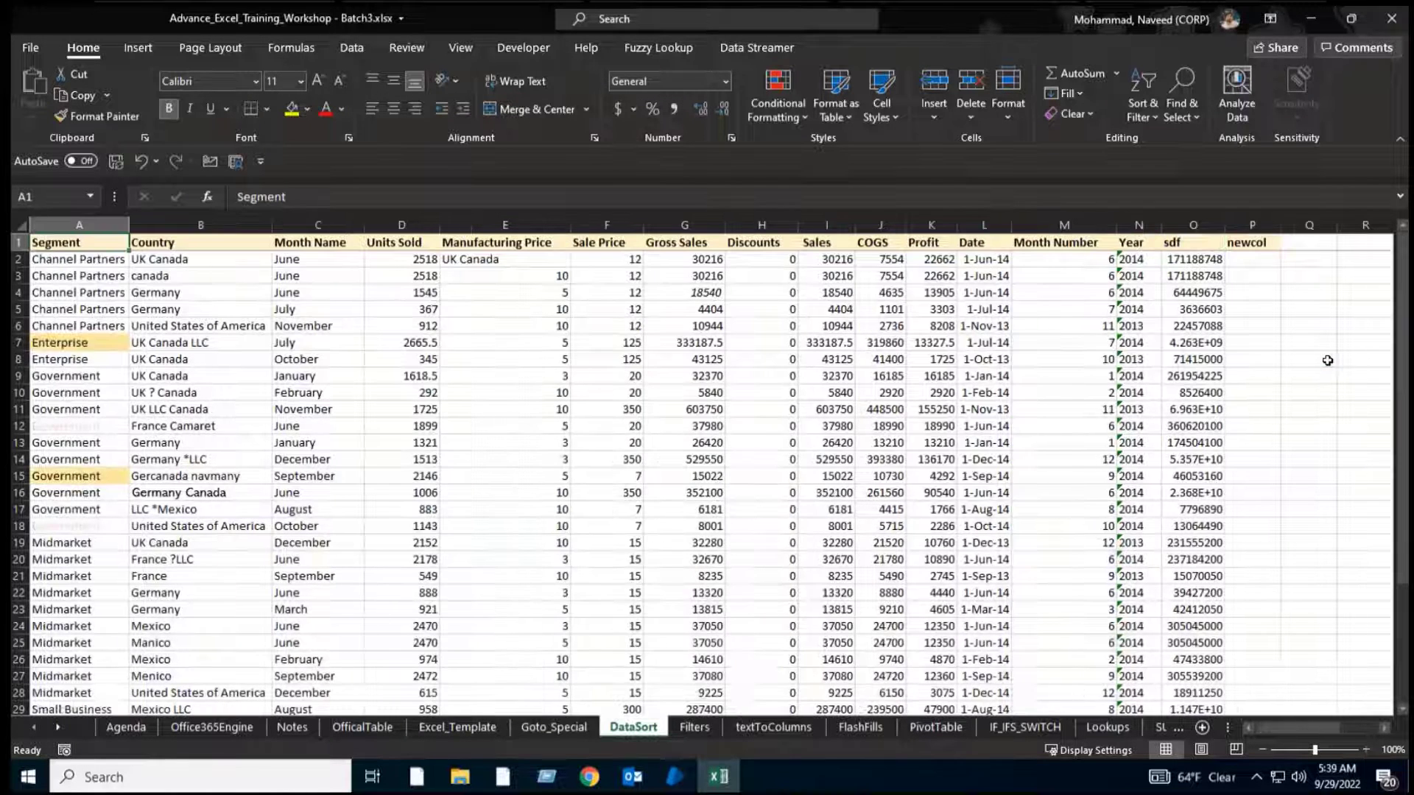
On the OfficalTable sheet, delete the =Table2[#All] spill formula in P5.
key("ctrl+Page_Up")
key("ctrl+Page_Up")
key("ctrl+Page_Up")
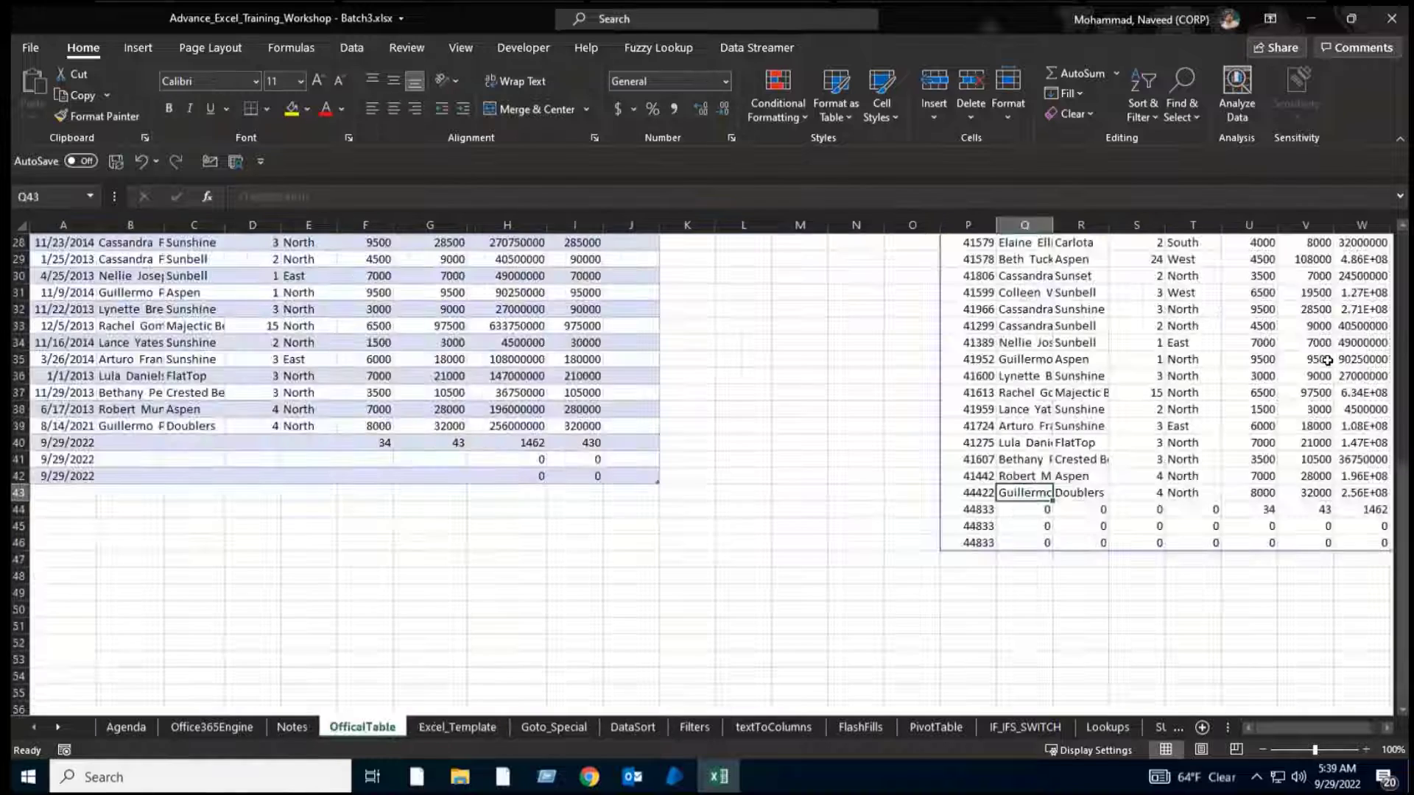
left_click(913, 391)
scroll(913, 390, "up", 5)
scroll(913, 390, "up", 4)
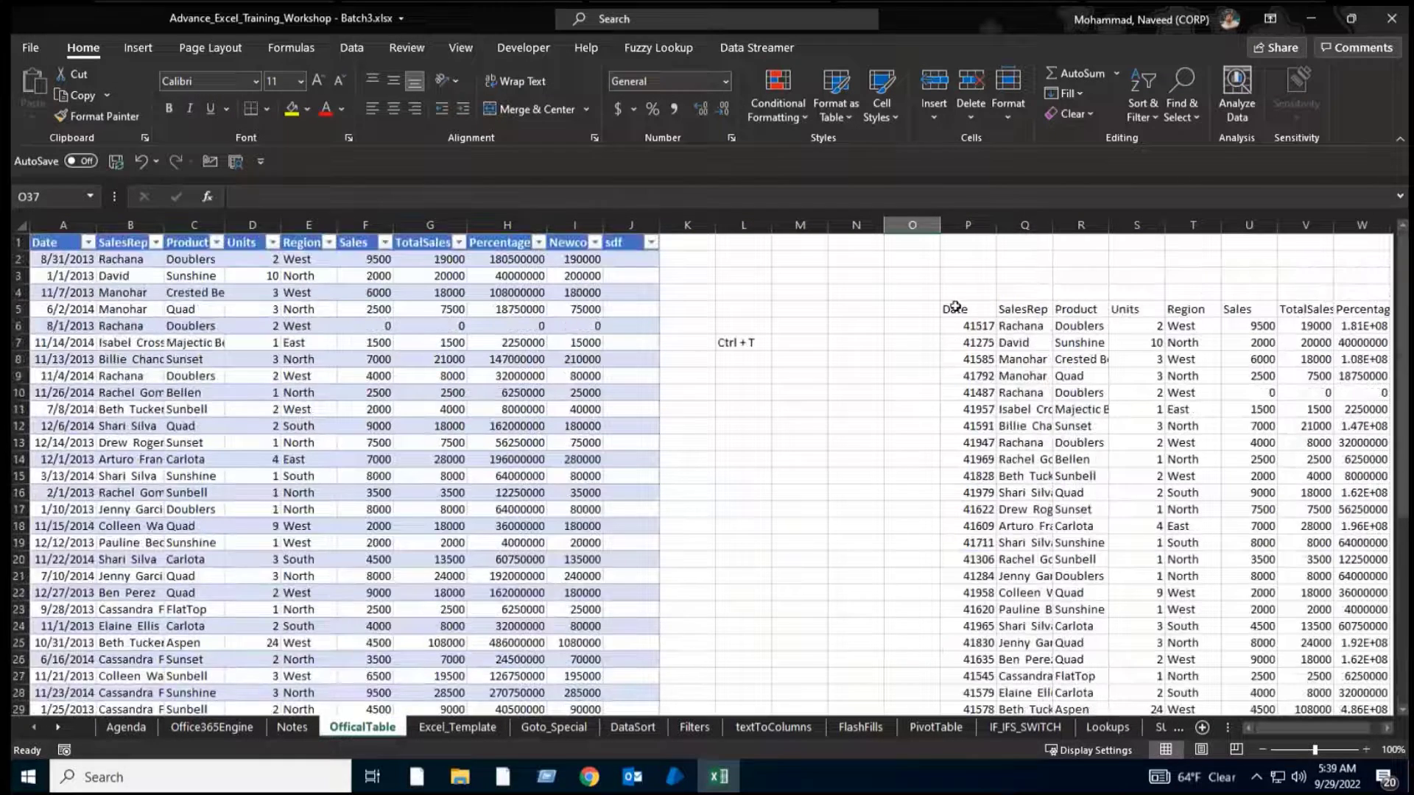
left_click(957, 309)
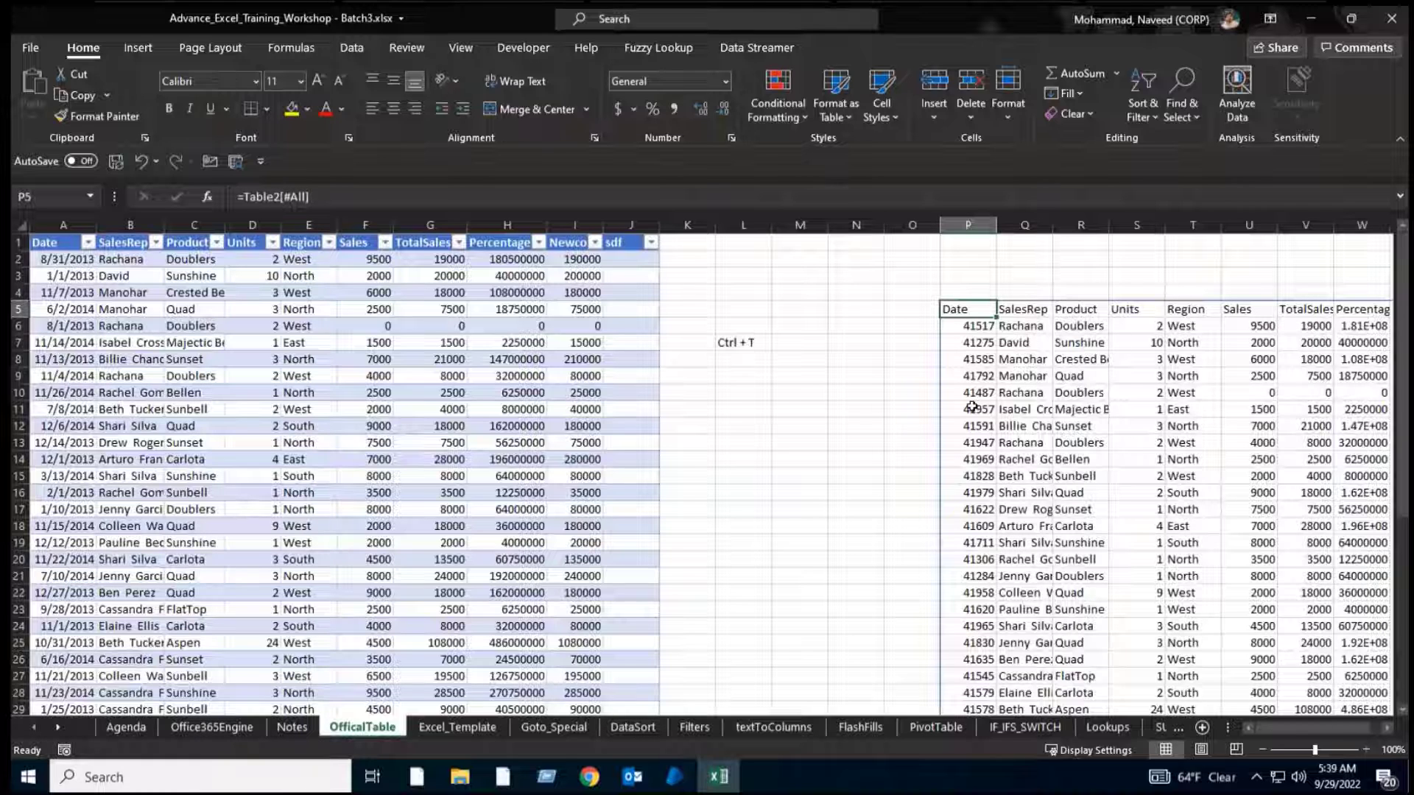
key("Delete")
Save the workbook and select the first date in the table, cell A2.
left_click(578, 423)
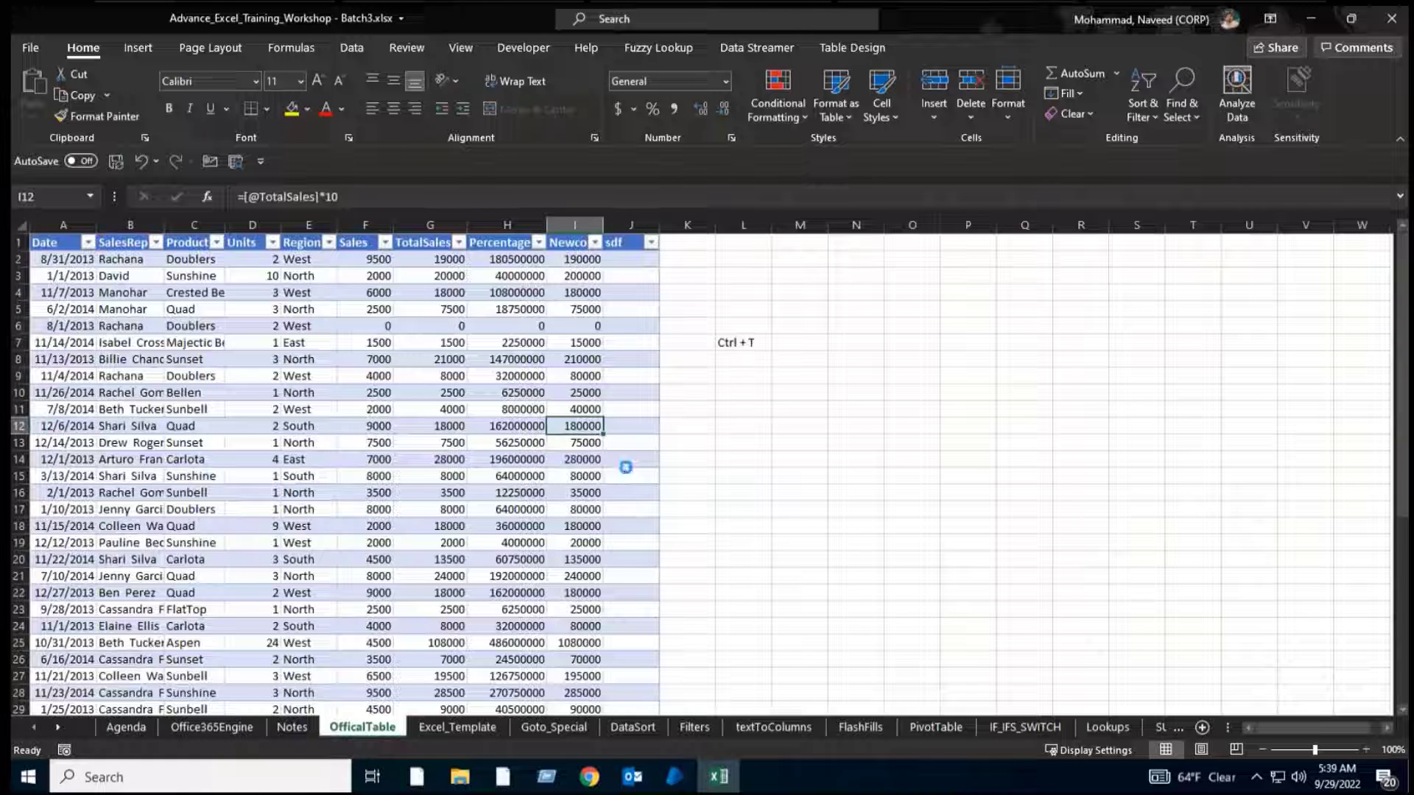
key("ctrl+s")
key("Home")
key("ctrl+Up")
key("Down")
key("Down")
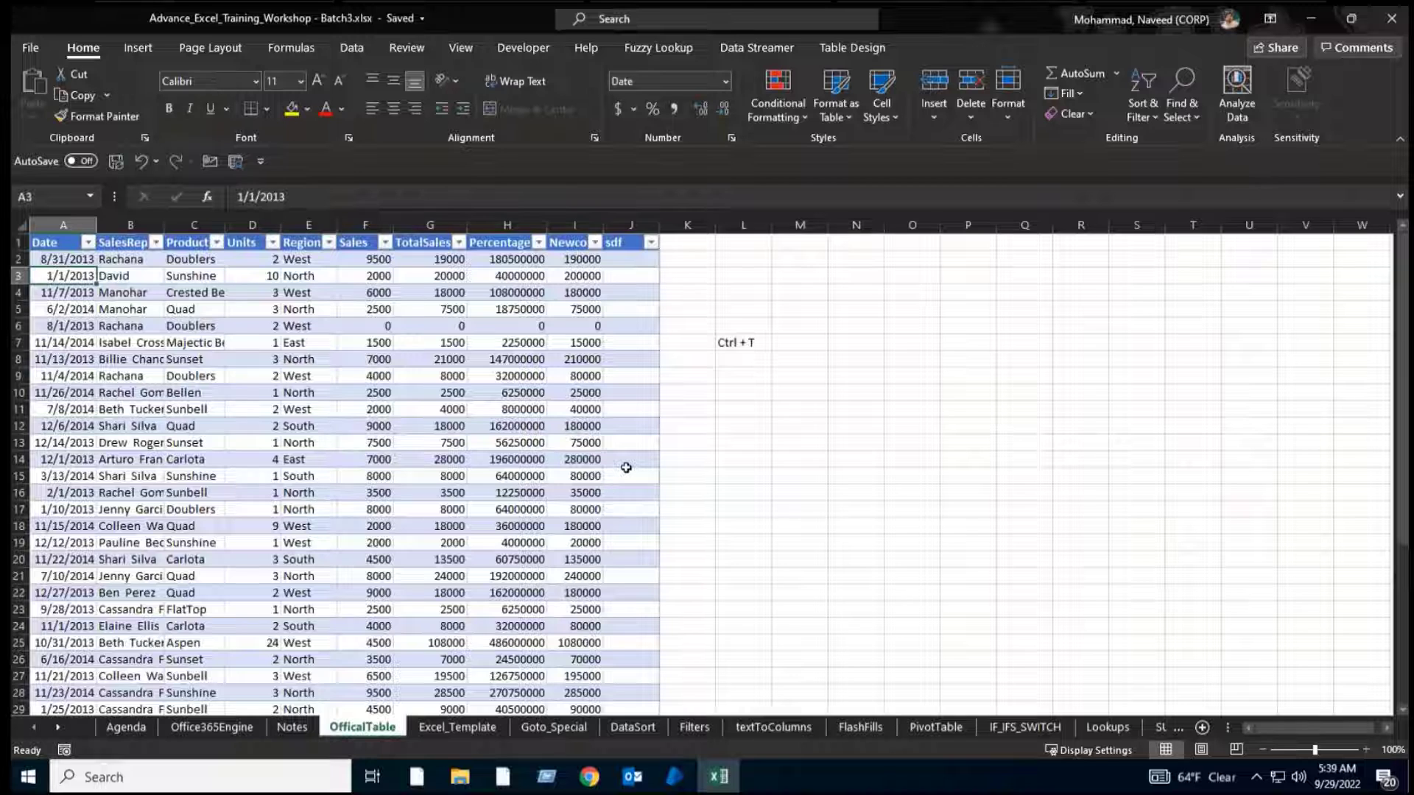
key("ctrl+Down")
key("ctrl+Up")
key("Down")
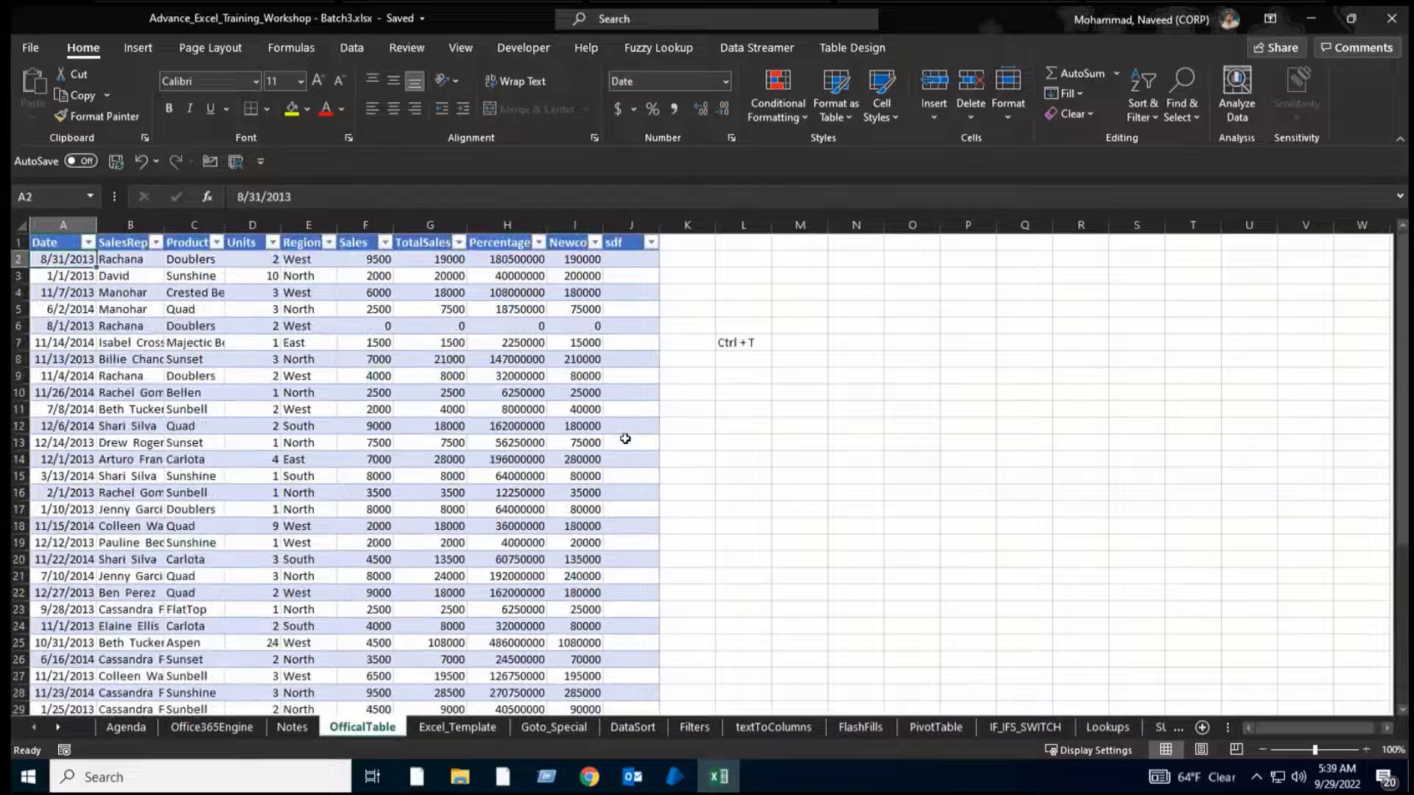
Show the table's design options and examine where its table name is set.
left_click(852, 47)
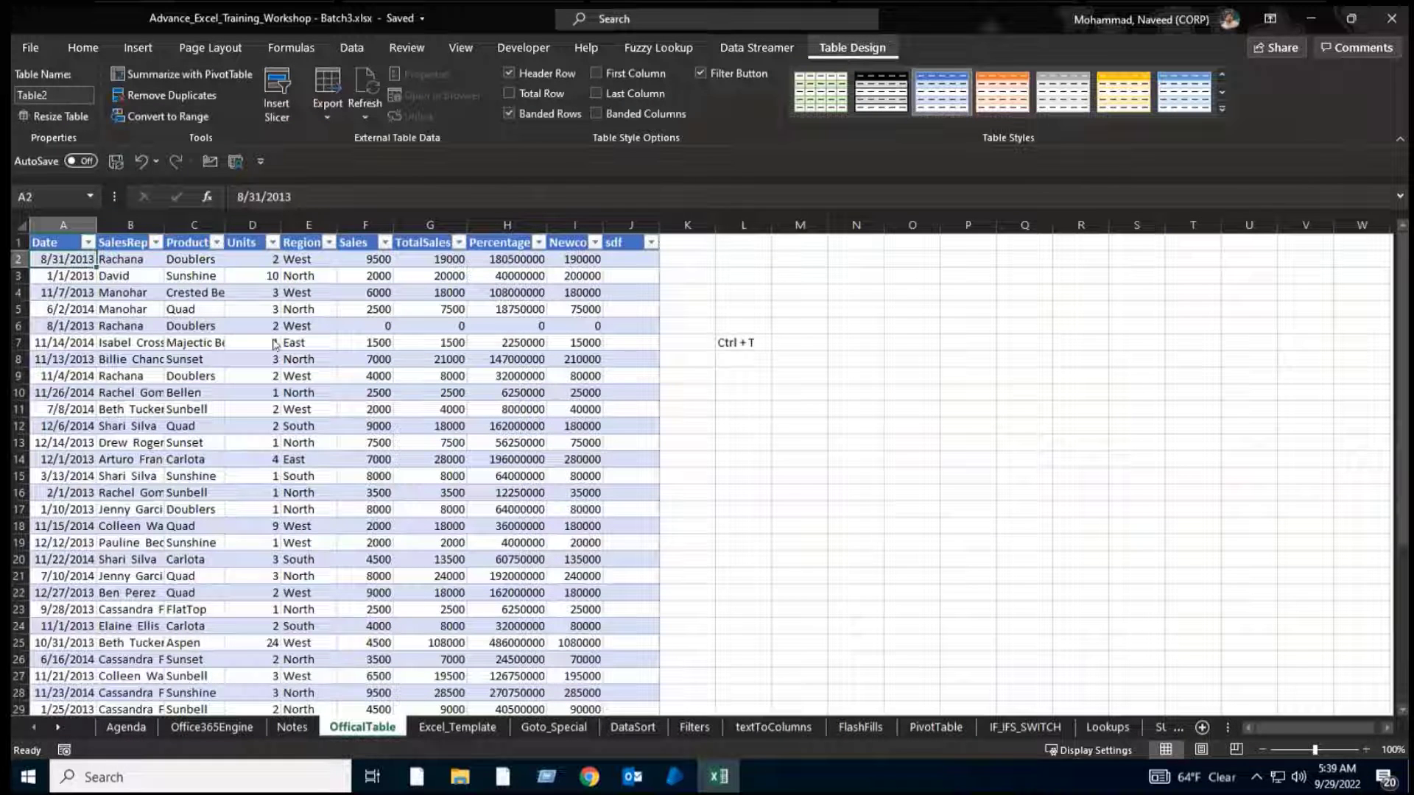
left_click(191, 343)
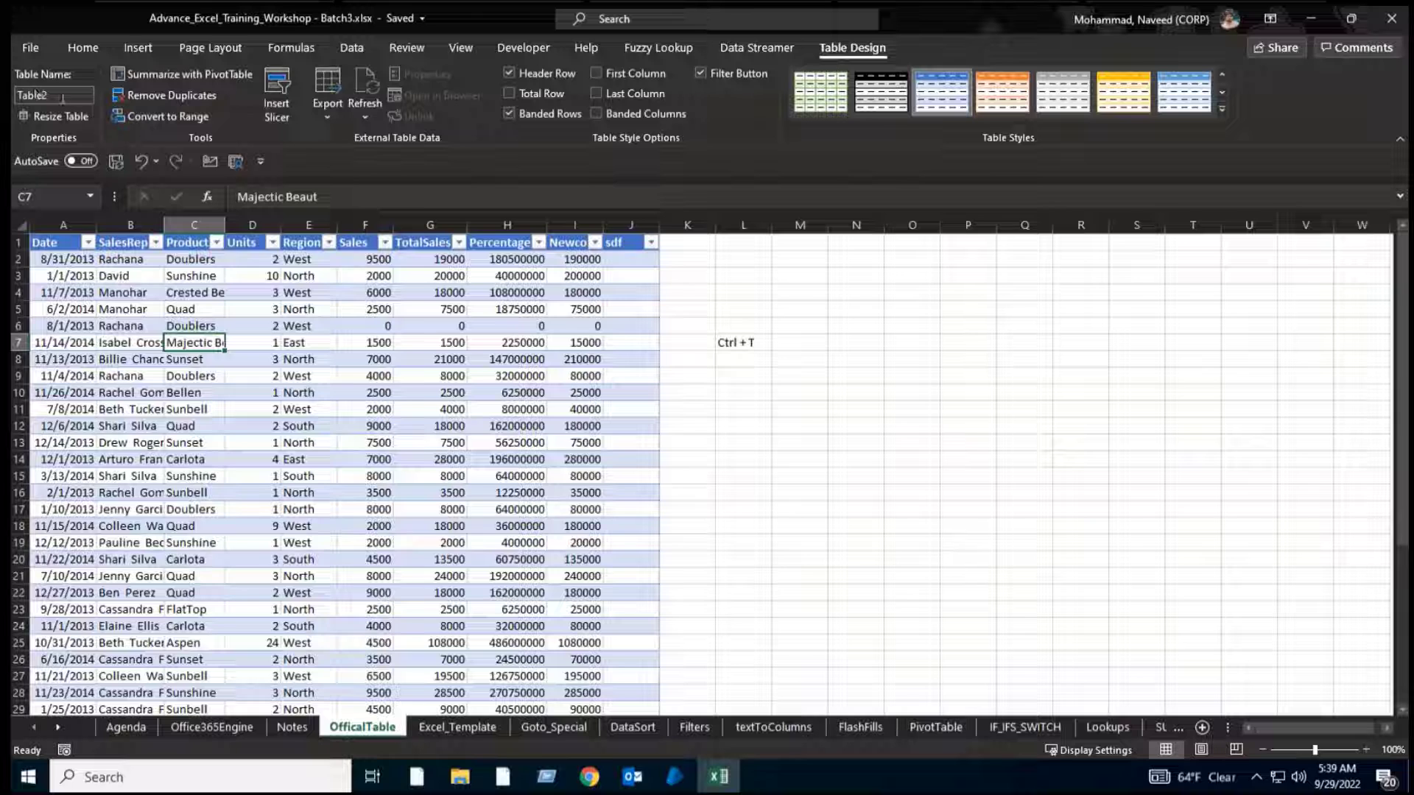
left_click(902, 357)
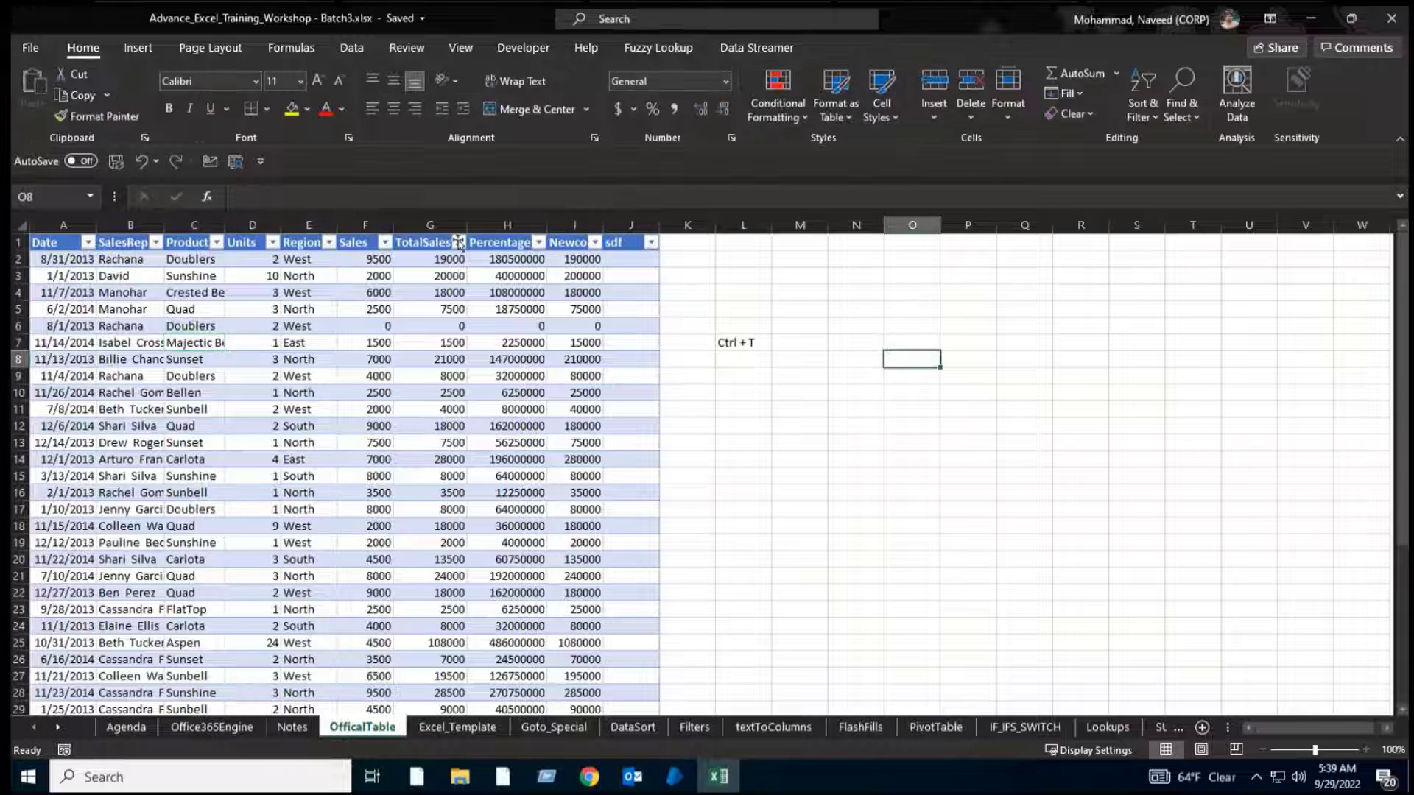
left_click(271, 333)
Enter the note heading "3 rules" in O11 and the rule "name should not starts with number" in O12.
left_click(933, 413)
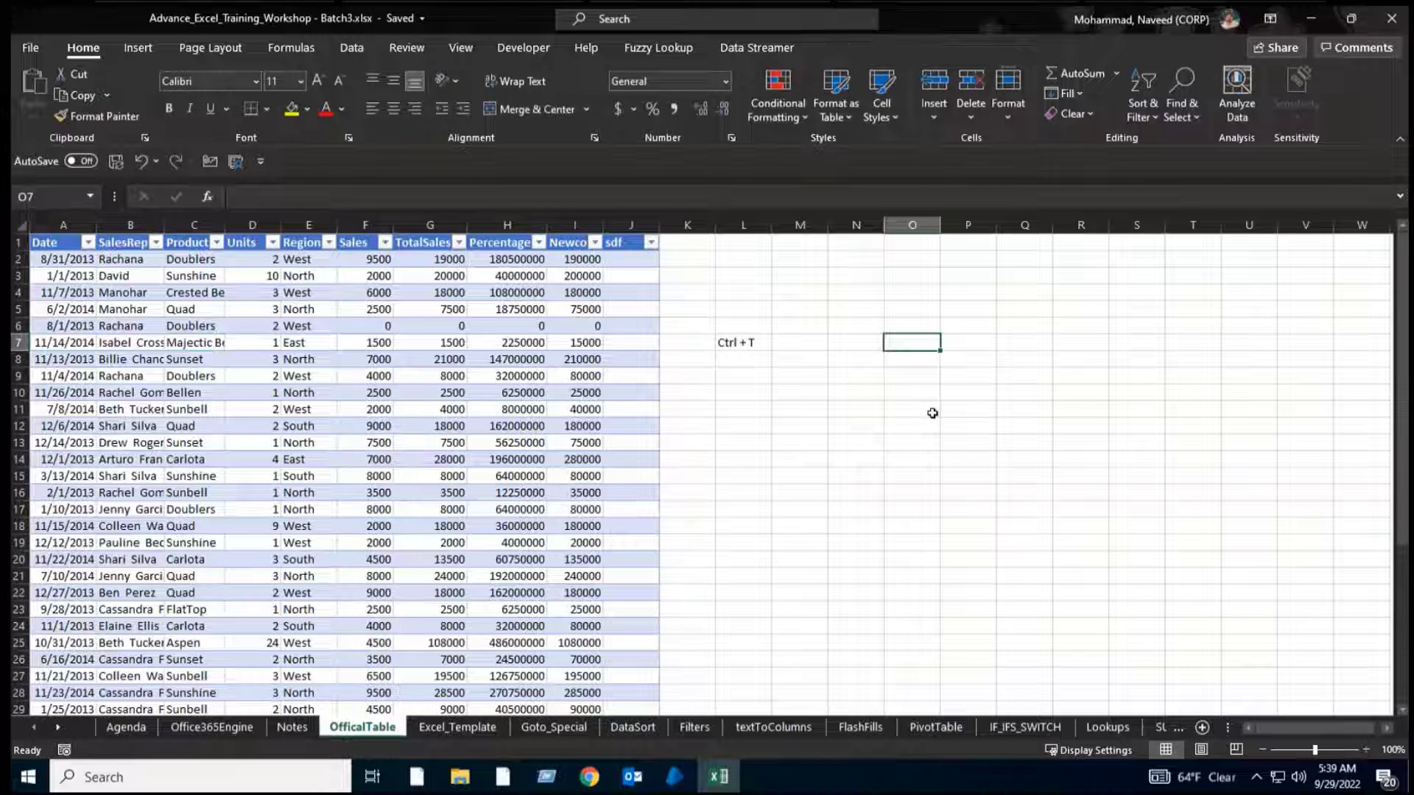
type("3 rules")
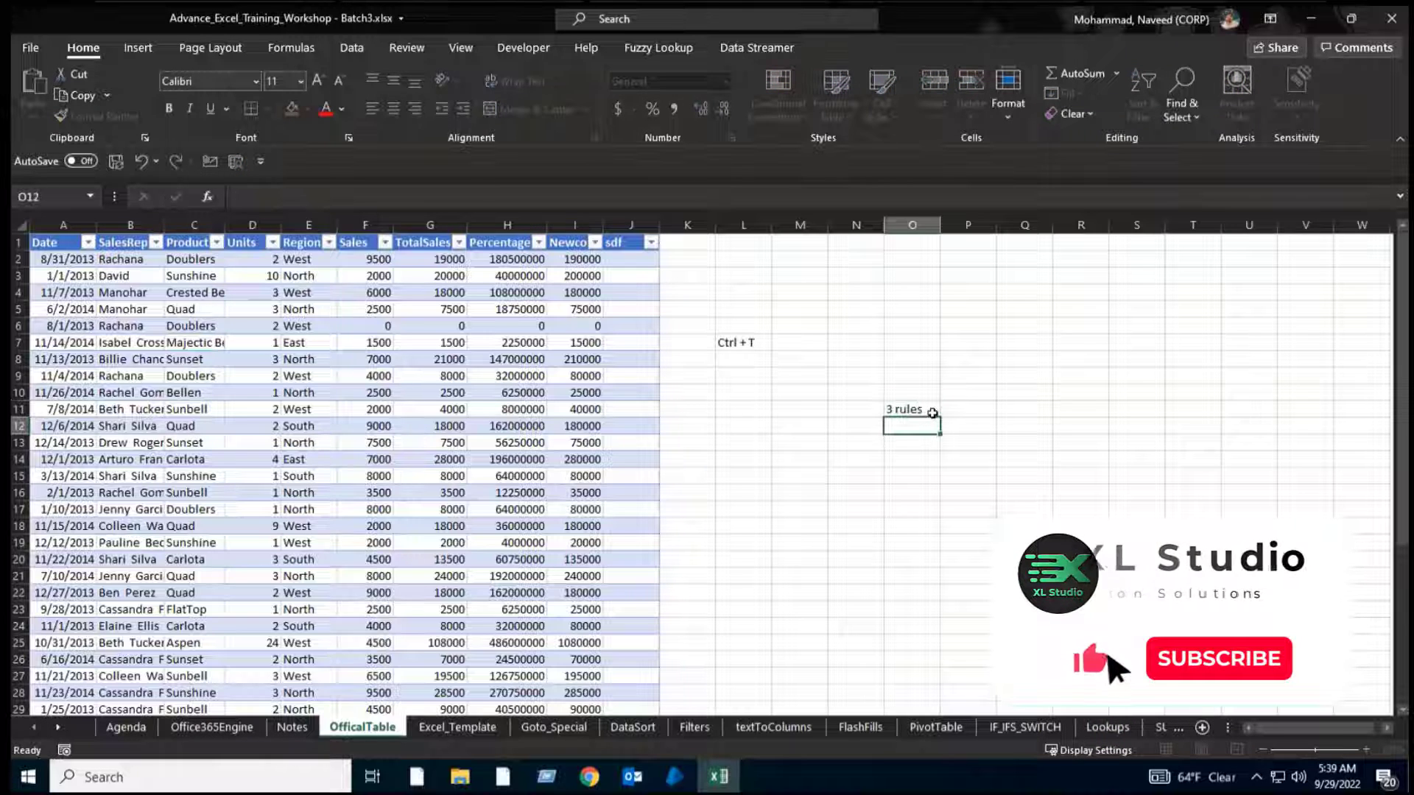
key("Return")
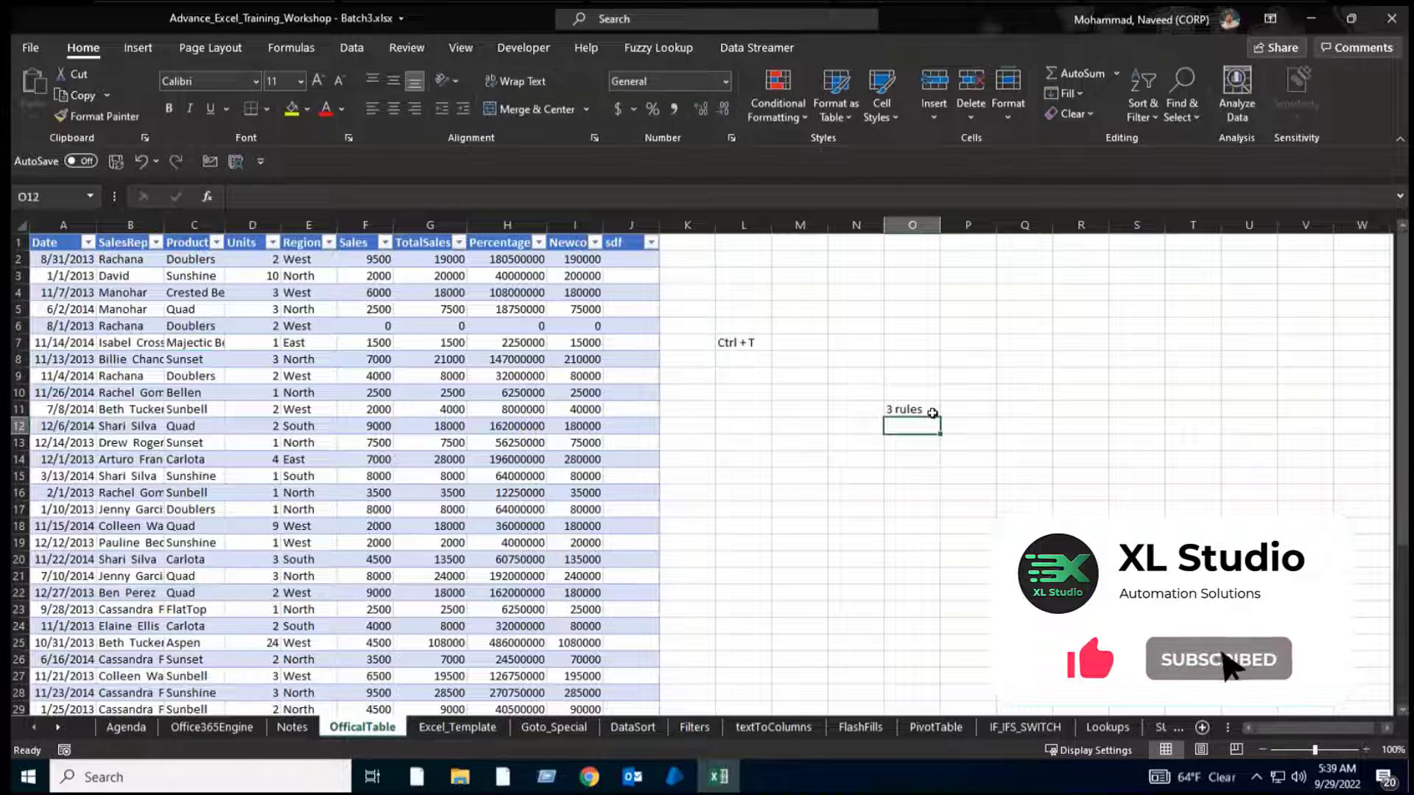
type("name sh")
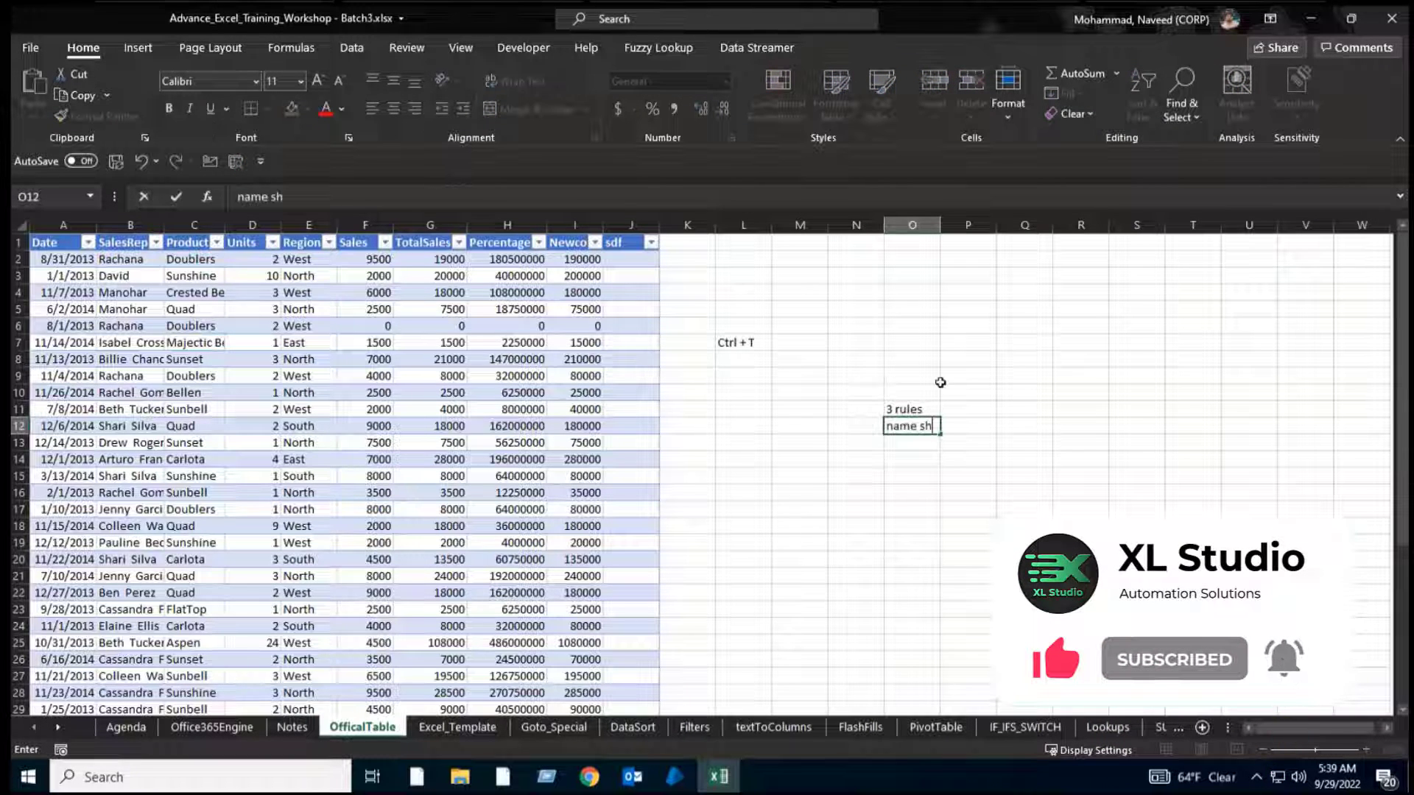
type("ould not starts with number")
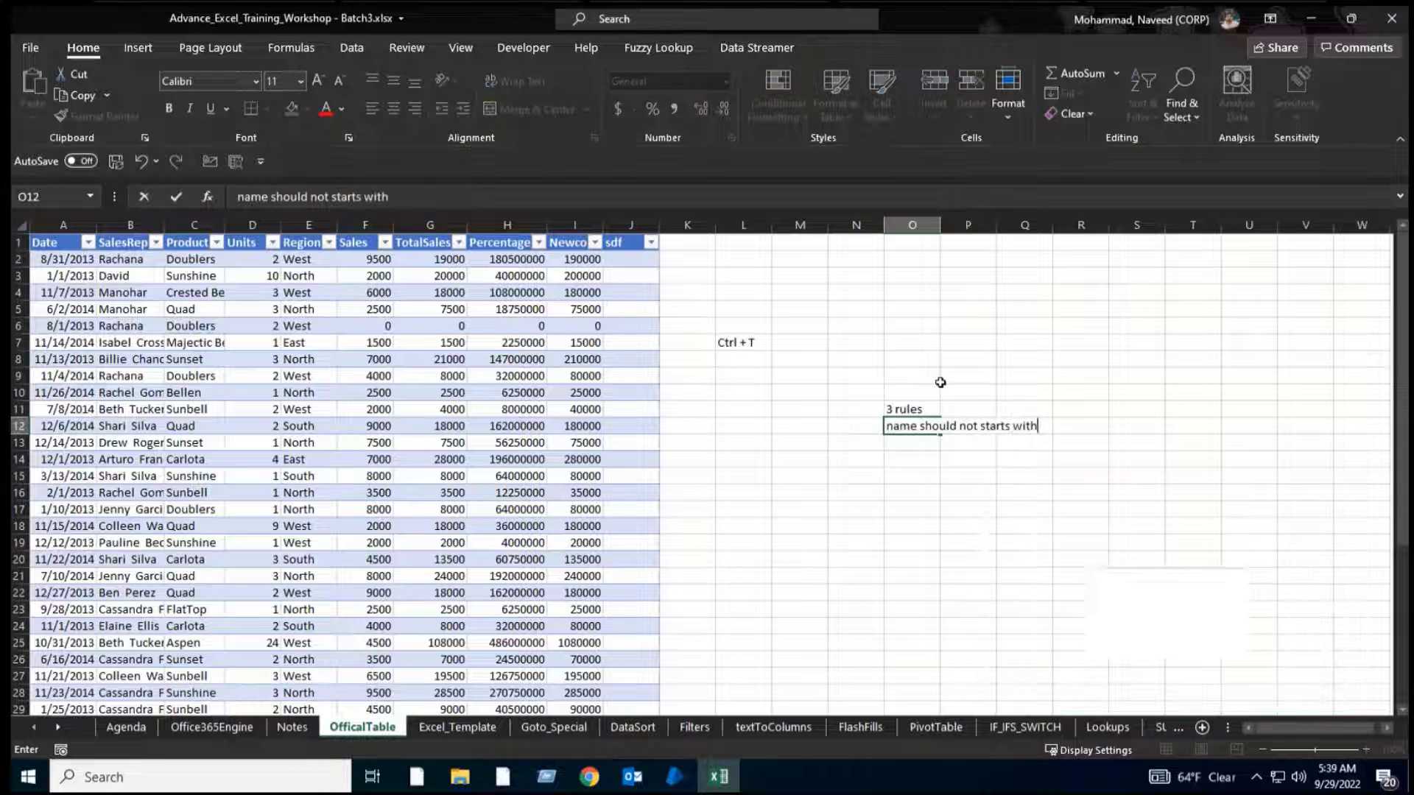
key("ctrl+Return")
key("Return")
Add the rules "no spaces" in O13 and "no special char except underscore symbol" in O14.
type("no spaces")
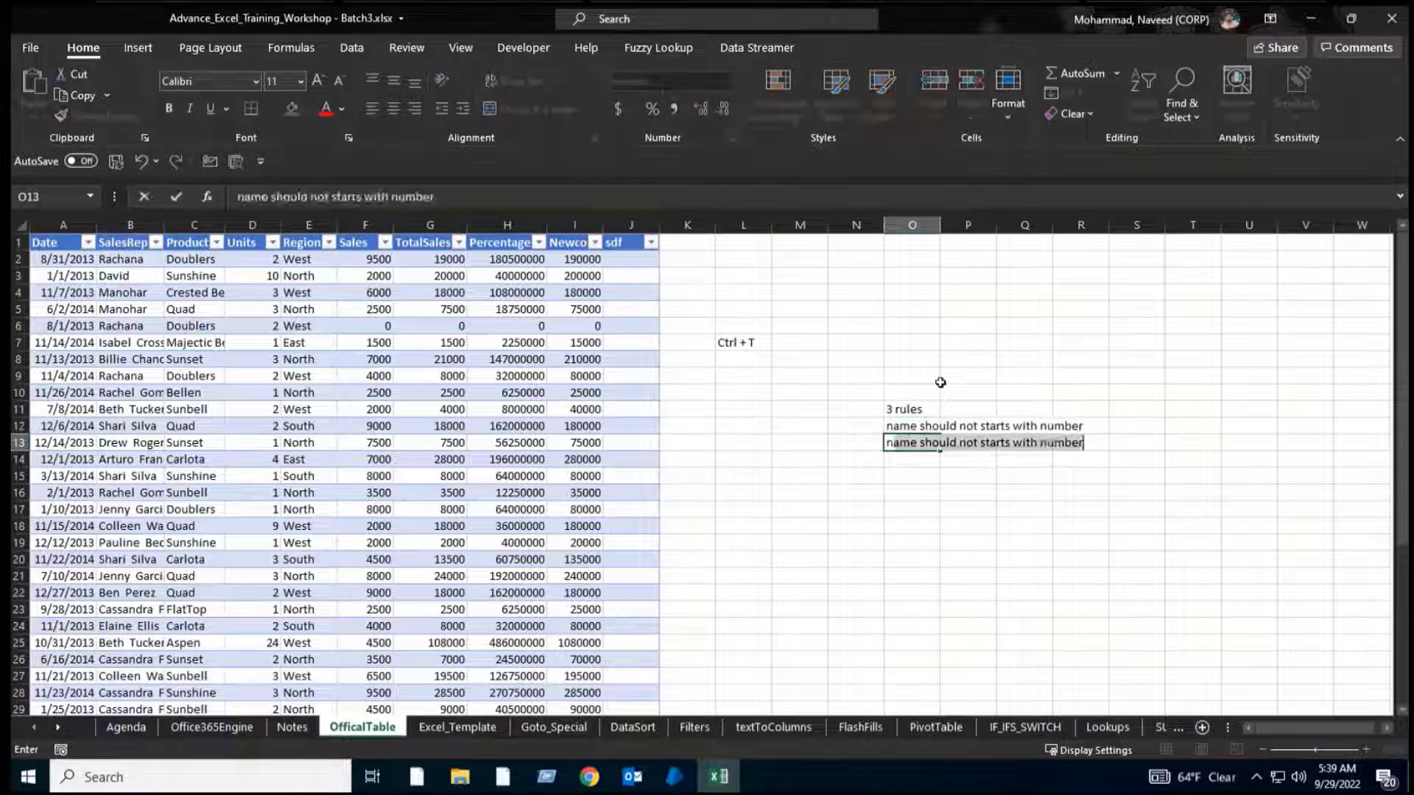
key("Return")
type("no speci")
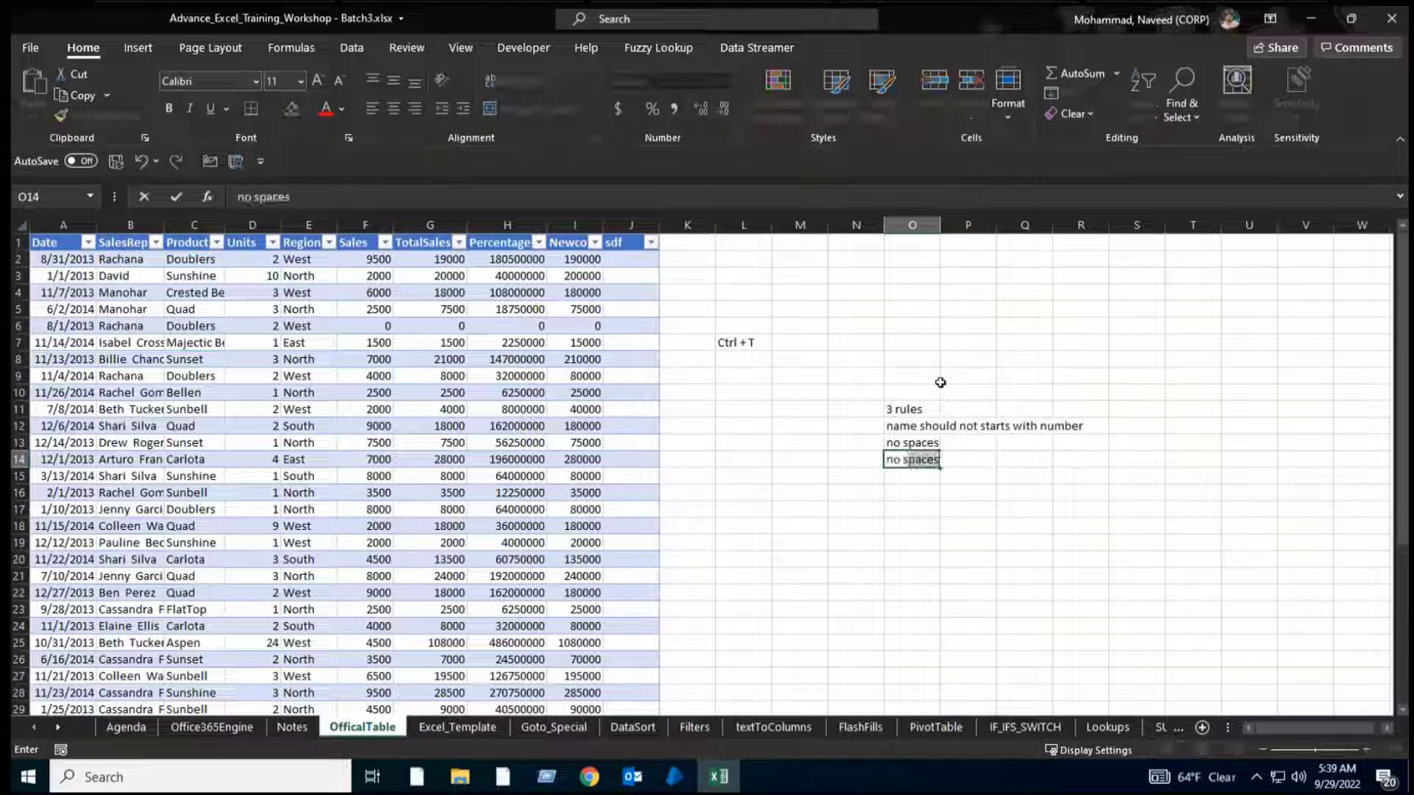
type("al char ex")
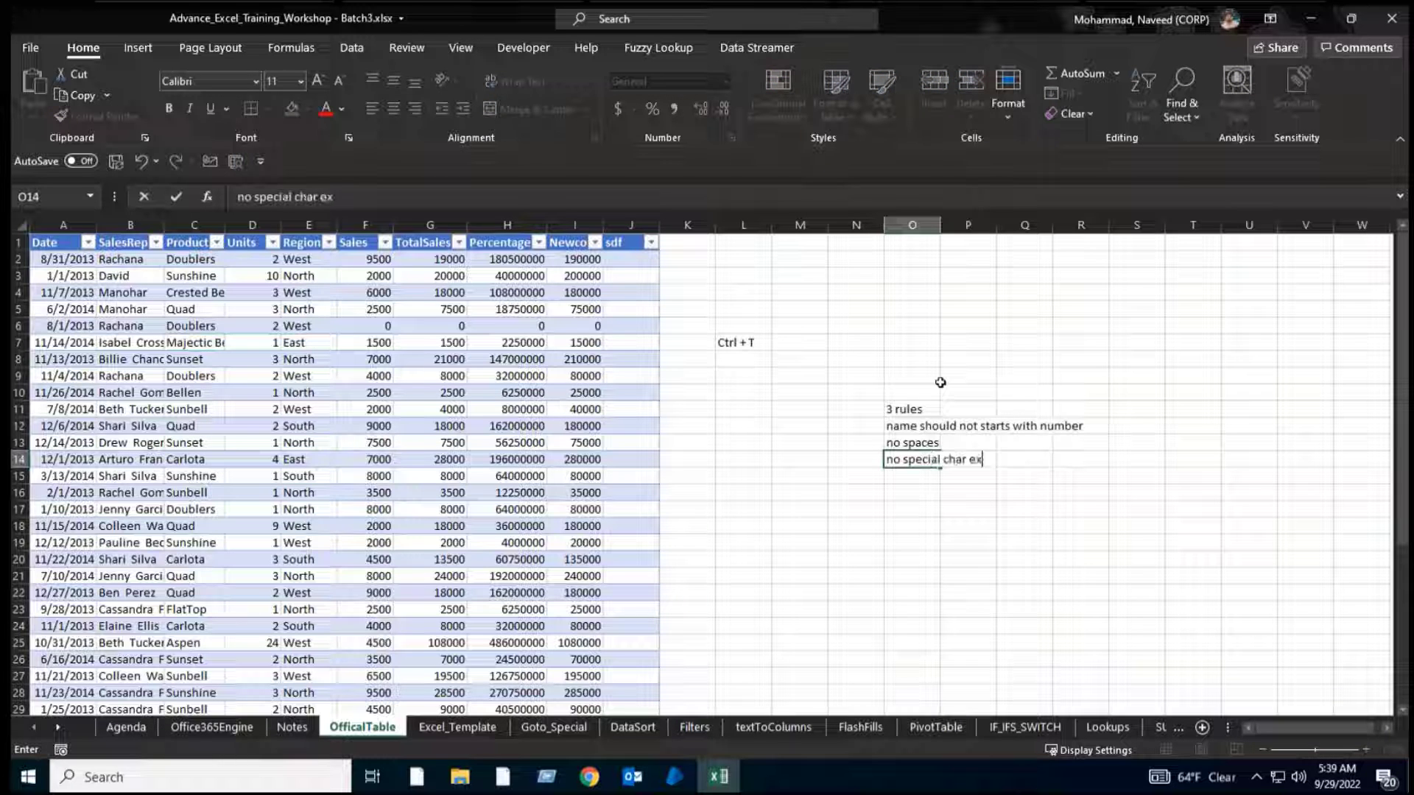
type("cept underscore symbol")
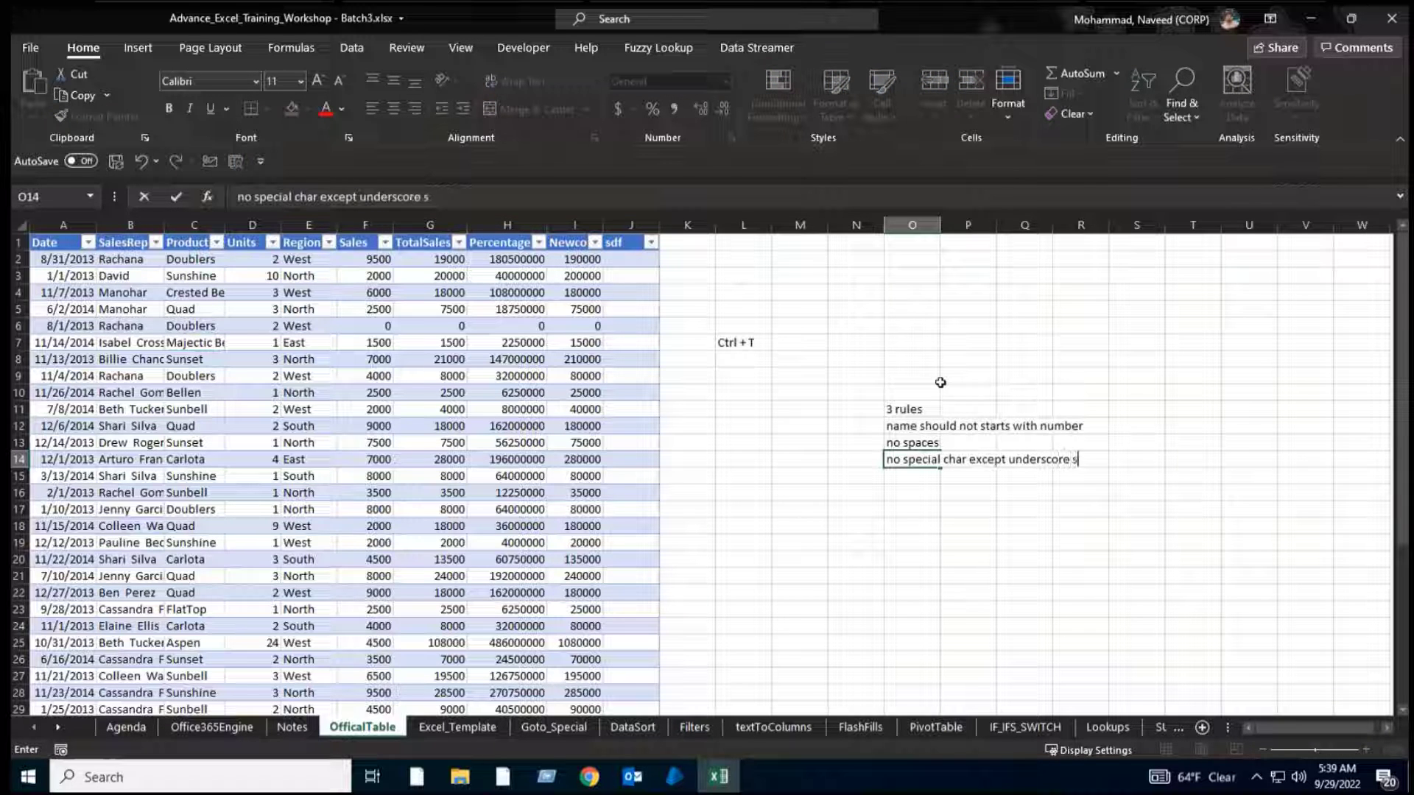
key("Return")
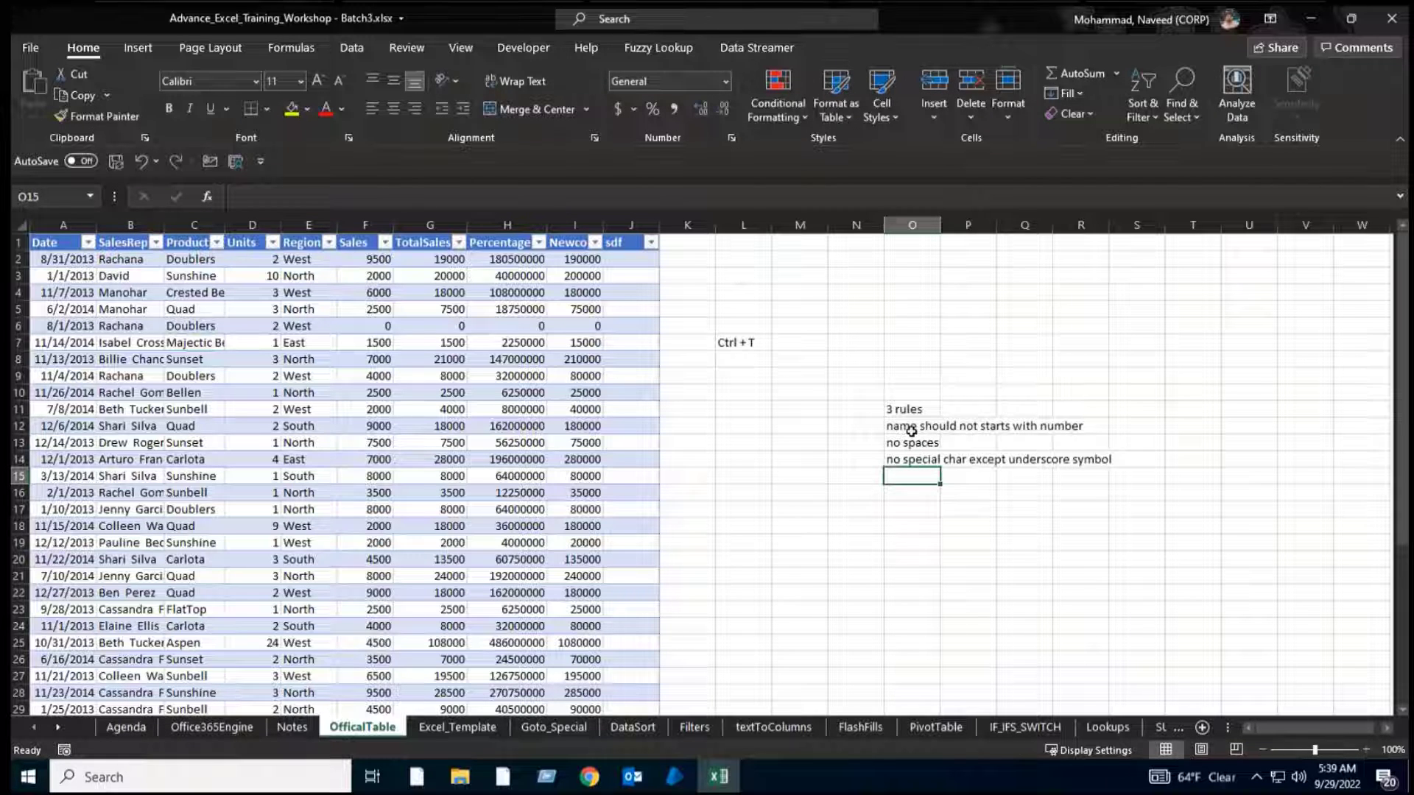
Select cells inside the table and review its name and design options against the three naming rules.
left_click(631, 426)
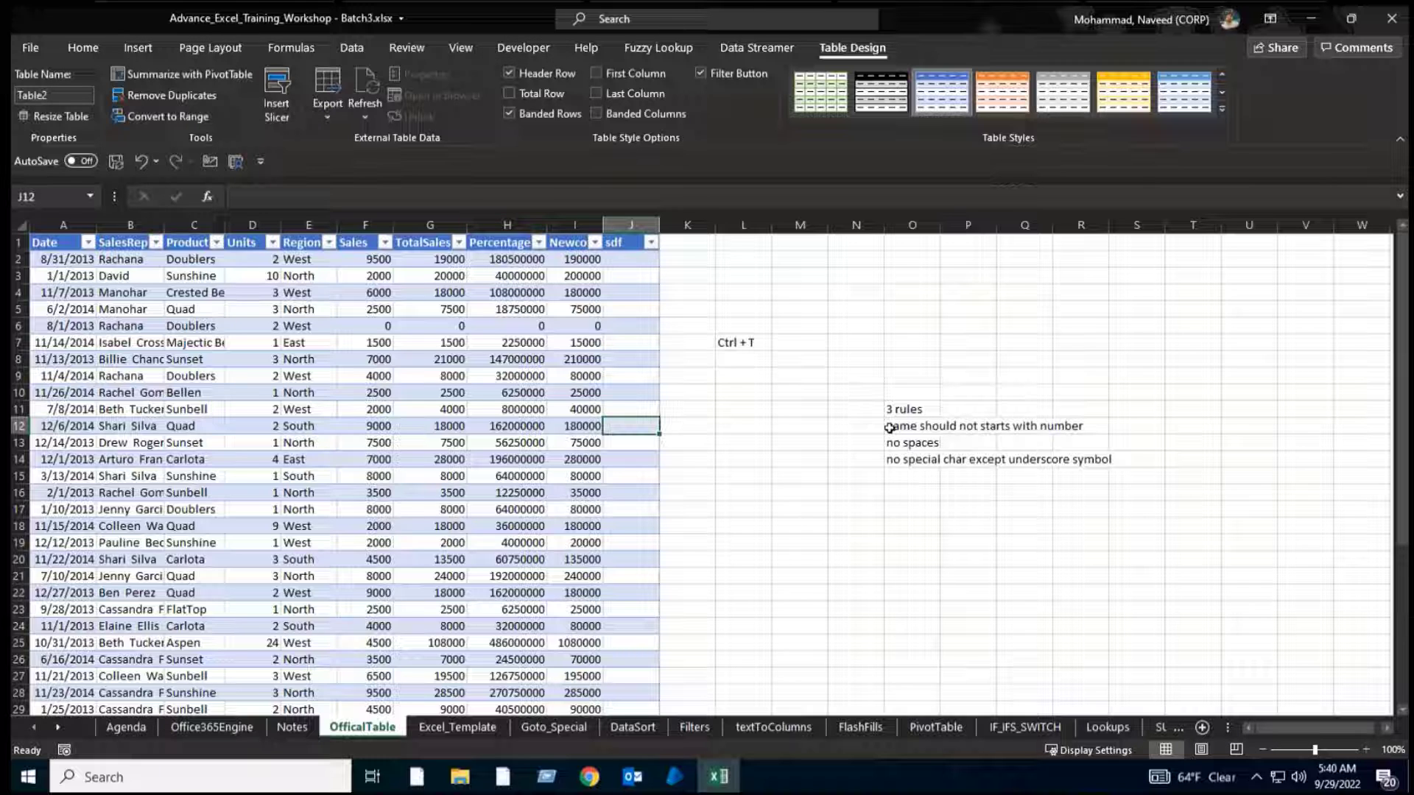
left_click(116, 411)
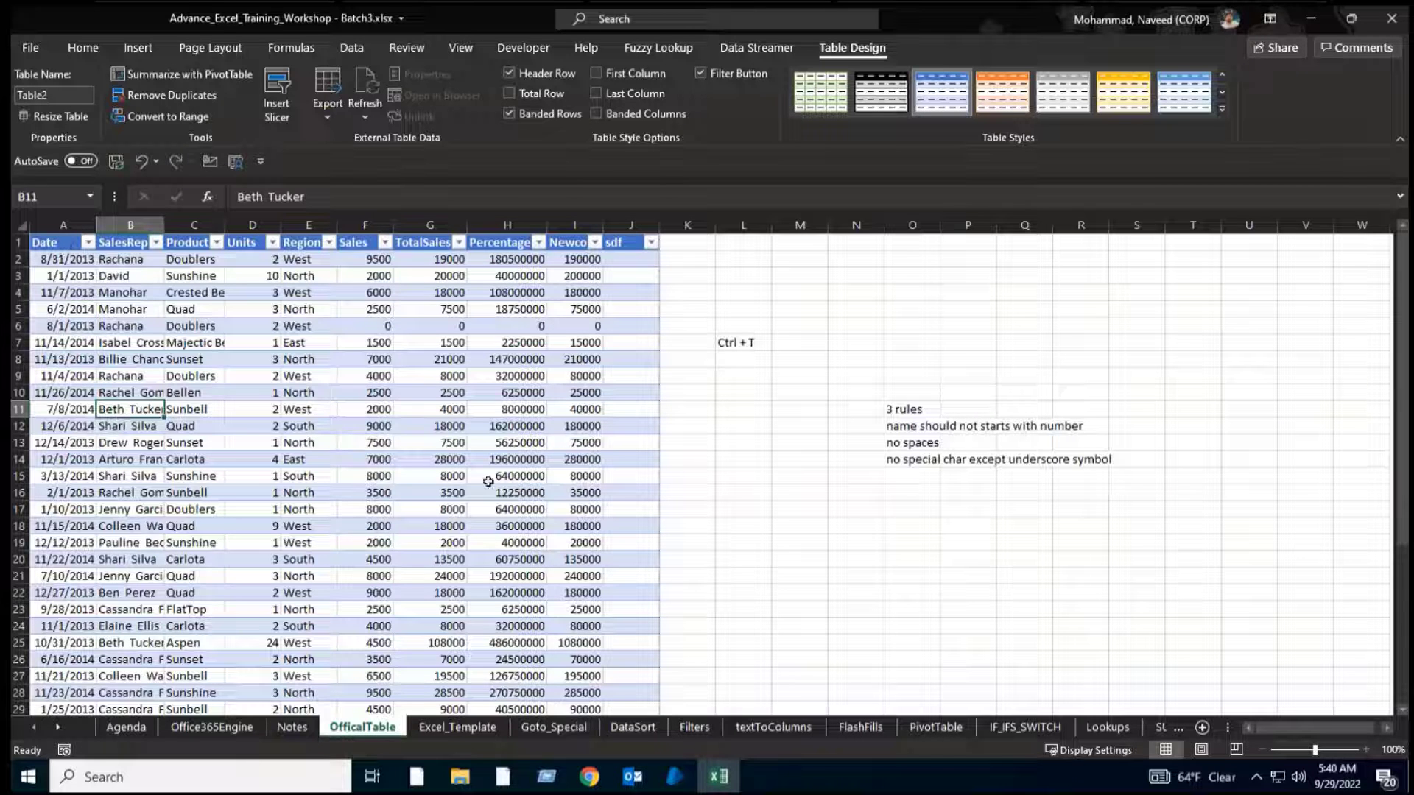
left_click(263, 362)
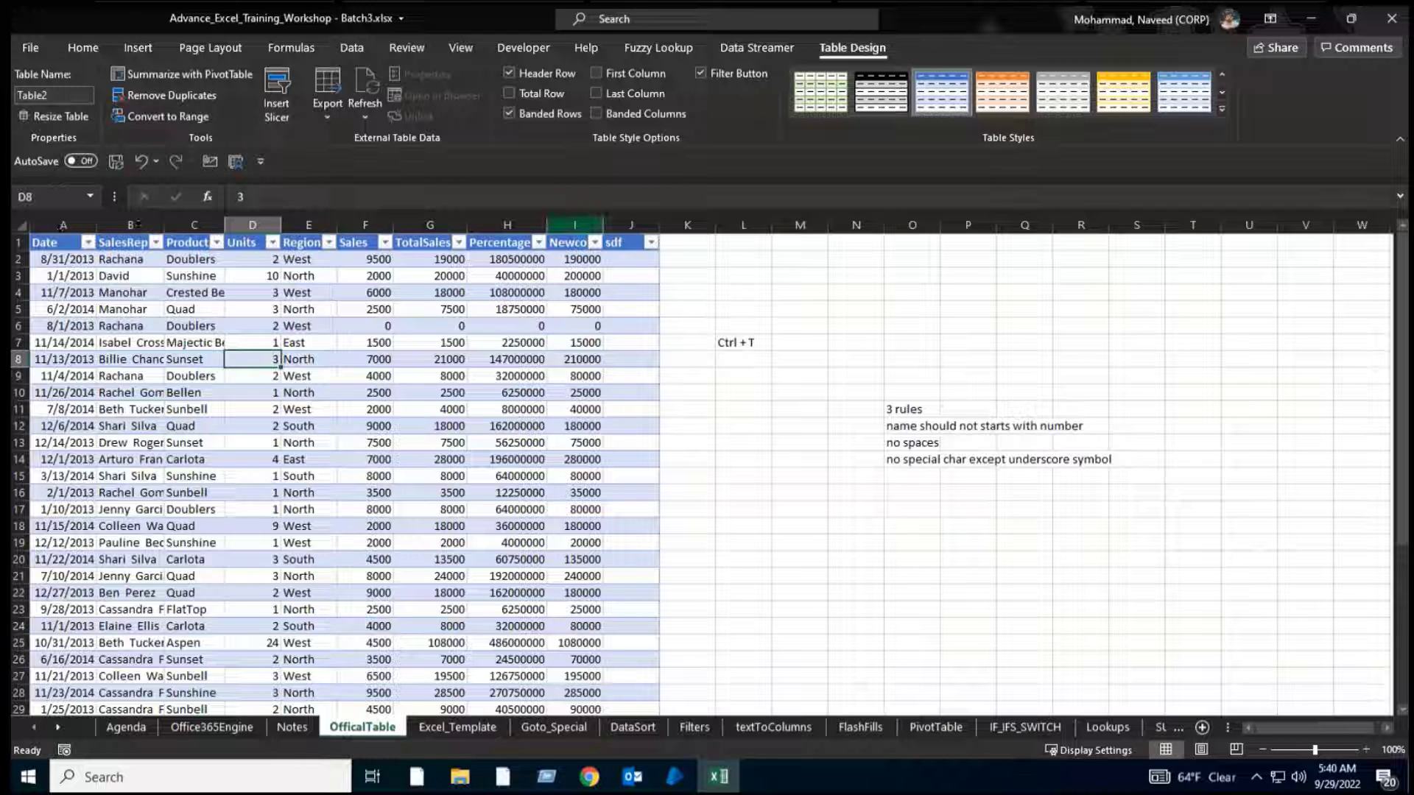
left_click(198, 377)
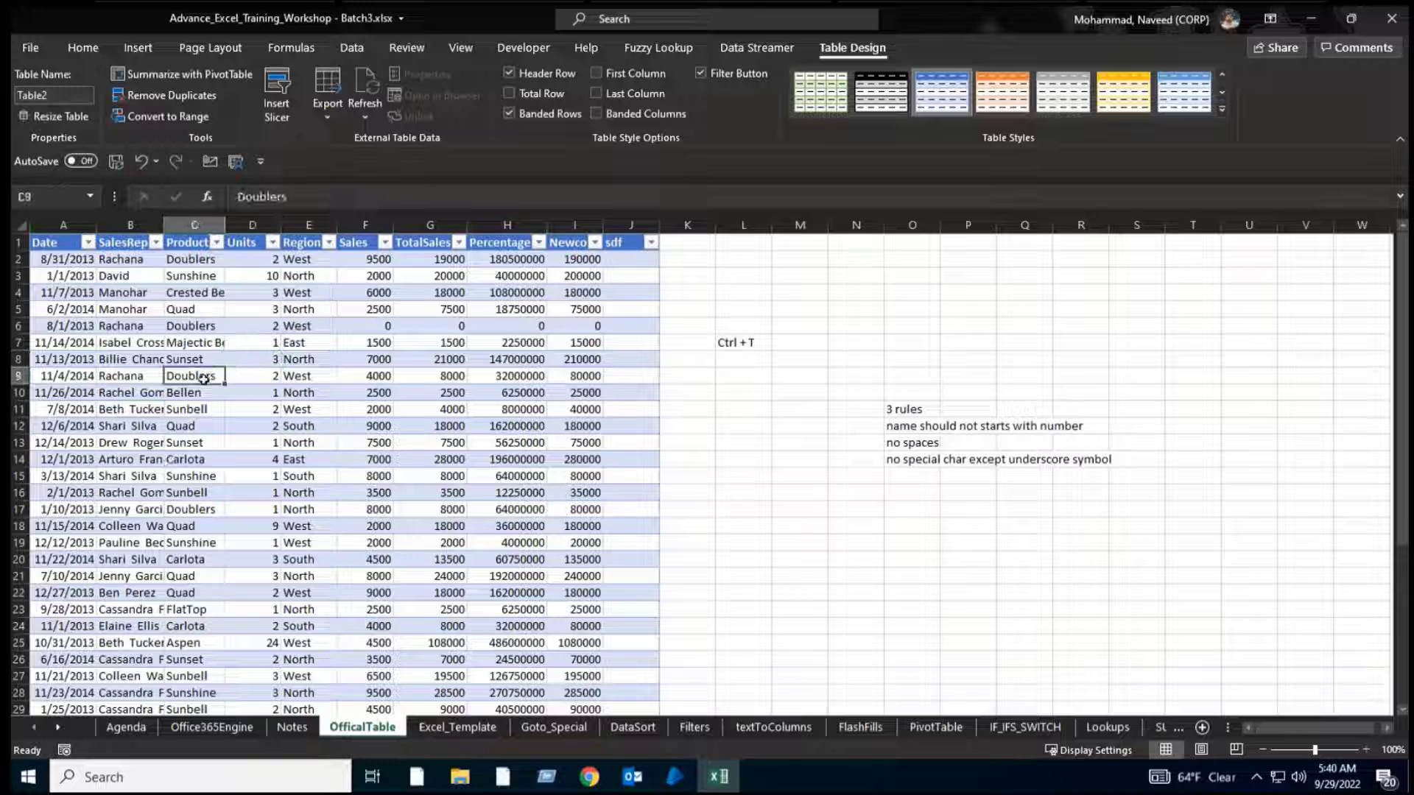
left_click(215, 328)
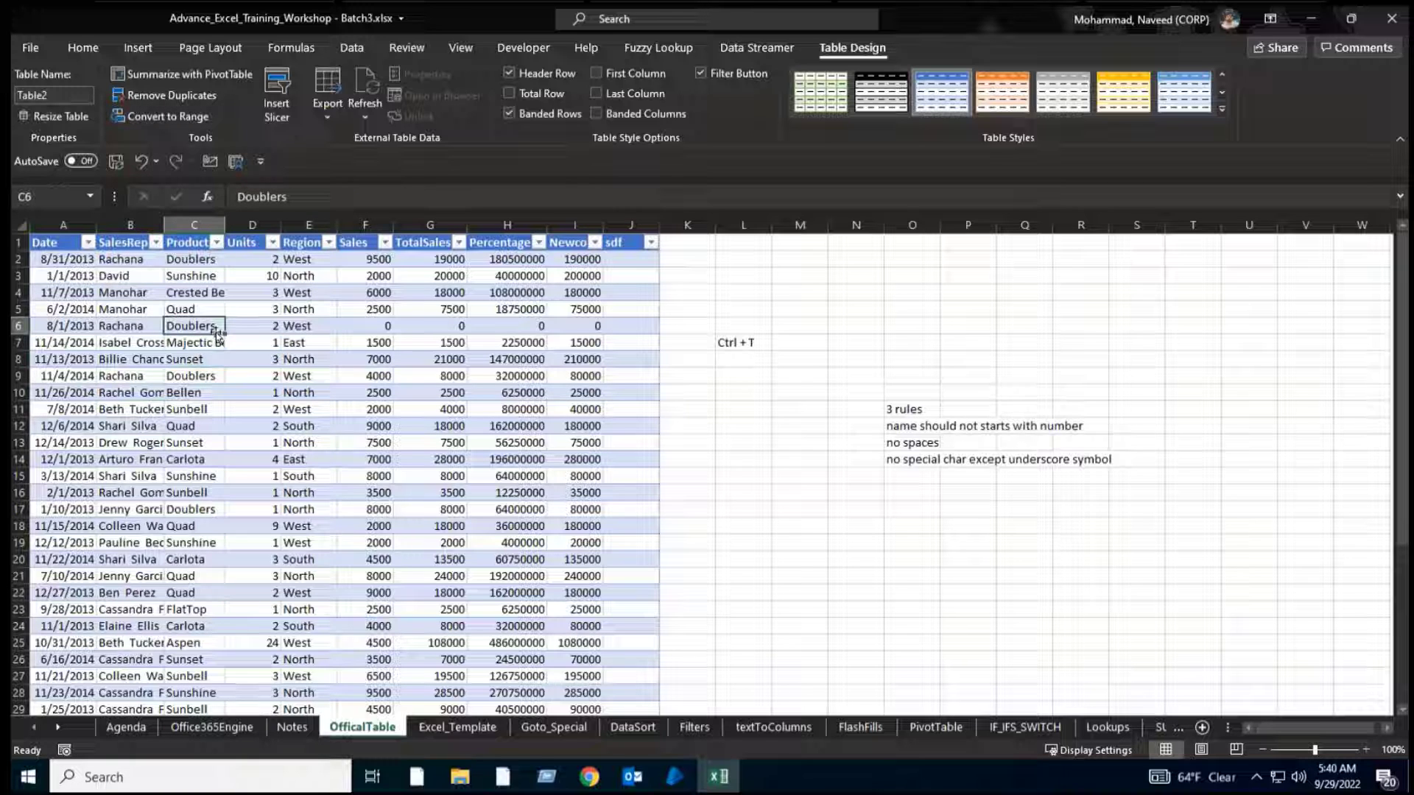
Convert the table to a normal range and select a cell inside it.
left_click(177, 117)
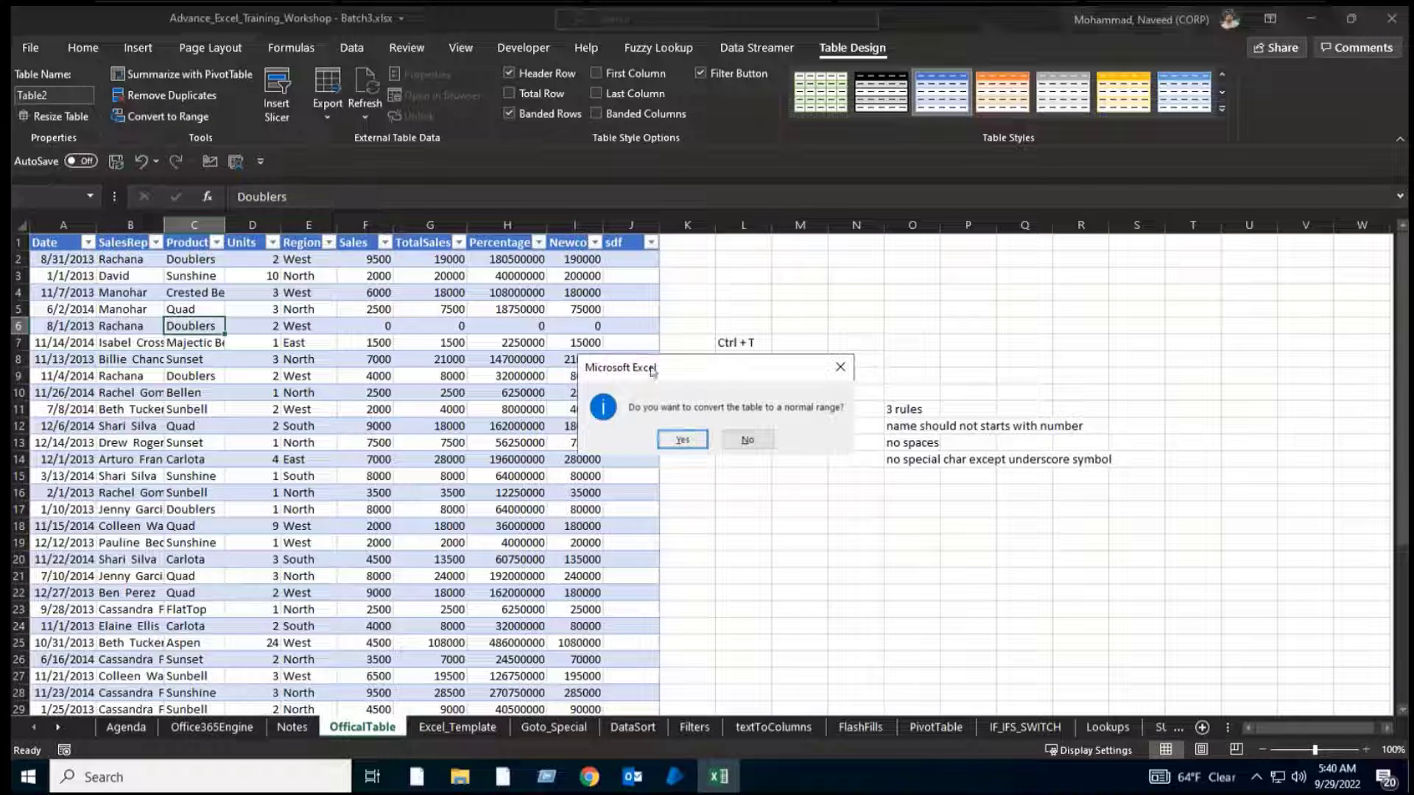
left_click(683, 442)
left_click(309, 359)
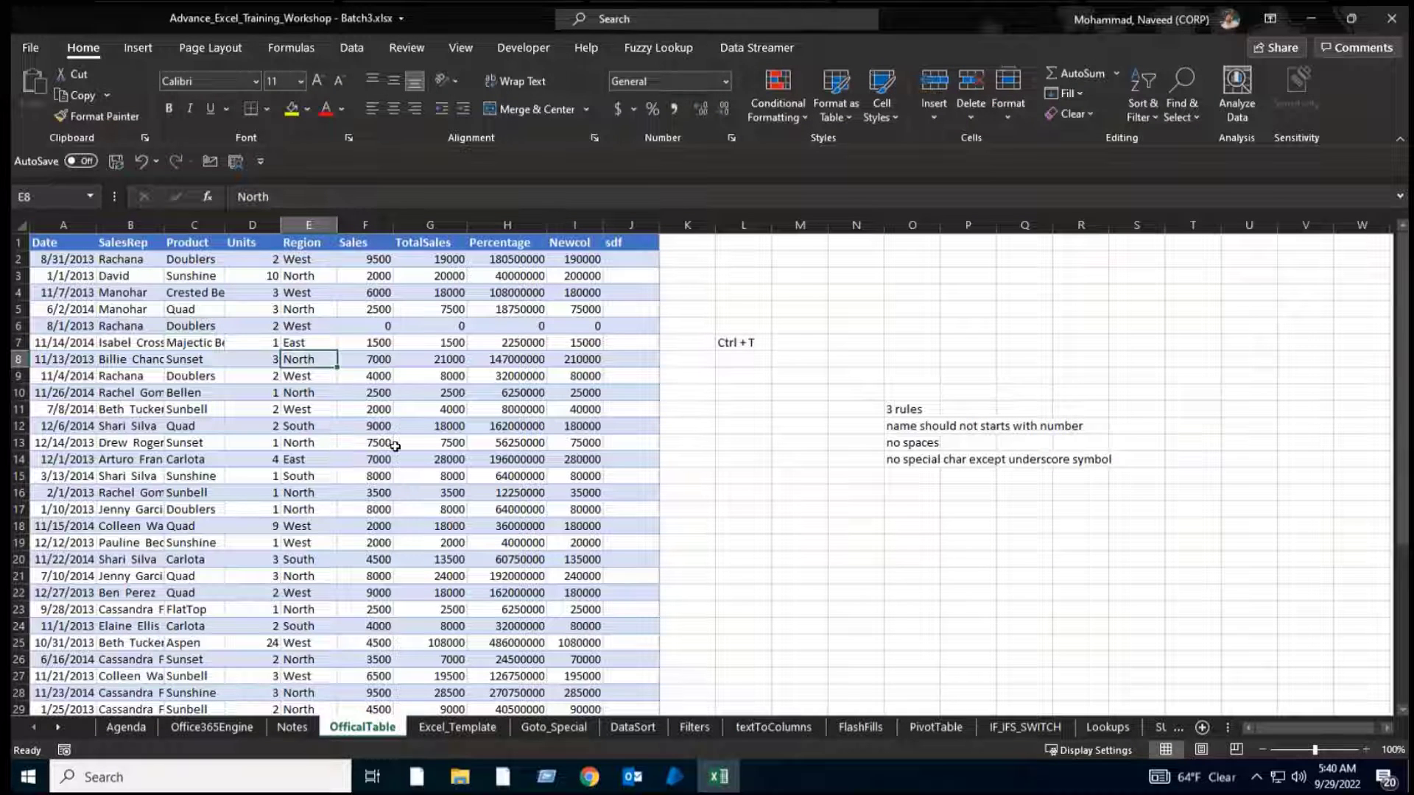
Check the converted range down to its last row, and undo the conversion to a normal range.
scroll(390, 445, "down", 6)
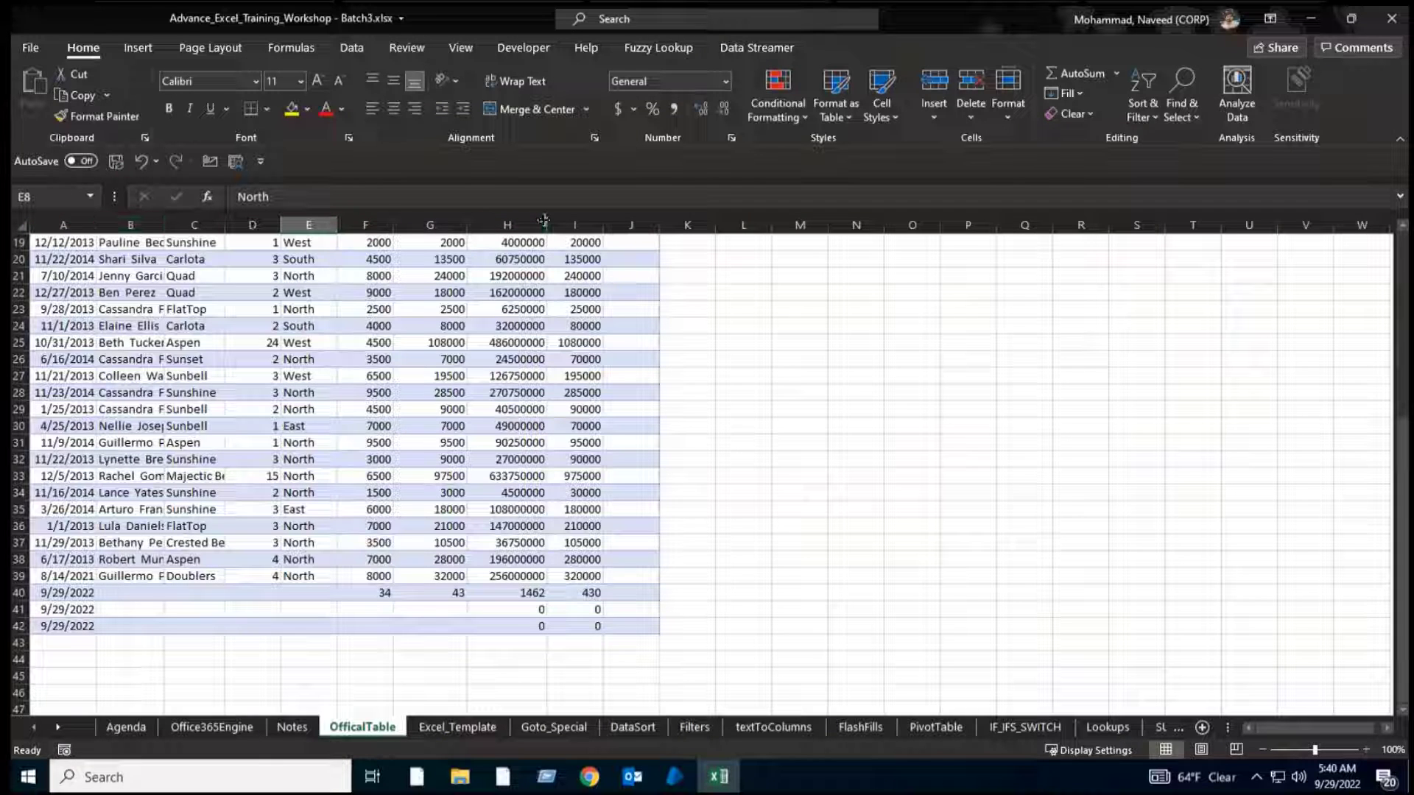
left_click(461, 342)
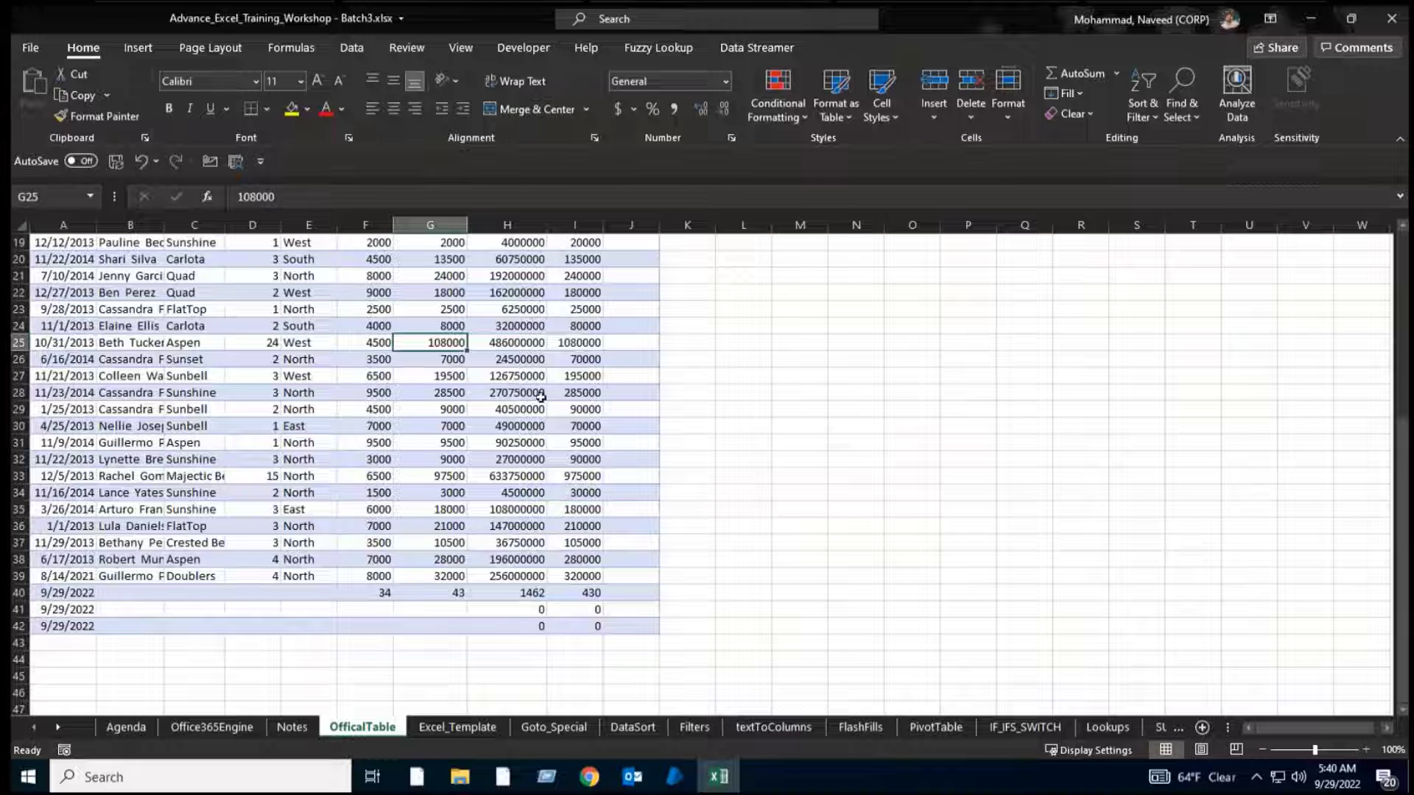
scroll(541, 398, "up", 6)
left_click(236, 358)
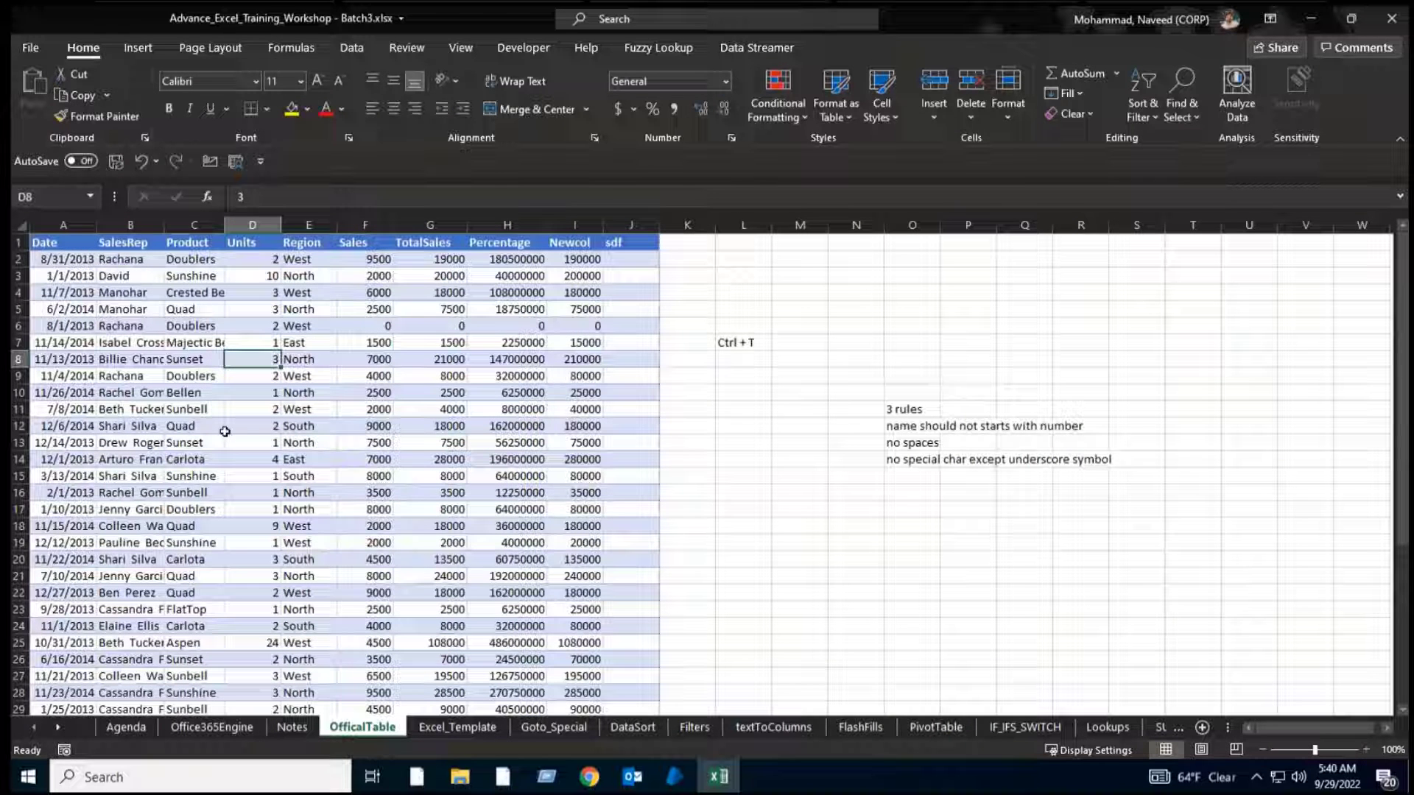
key("ctrl+z")
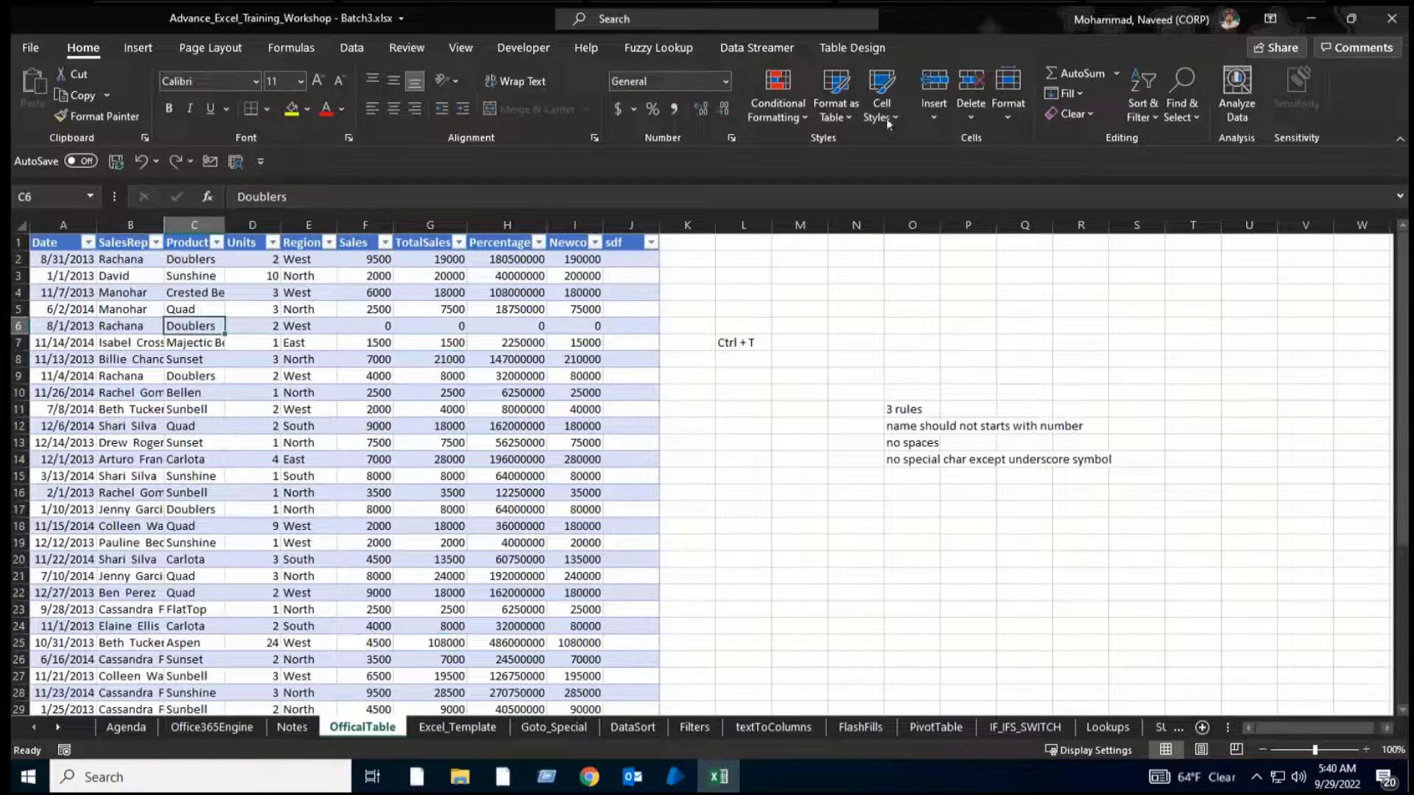
Review the table's design options and the SalesRep filter list without applying a filter.
left_click(852, 47)
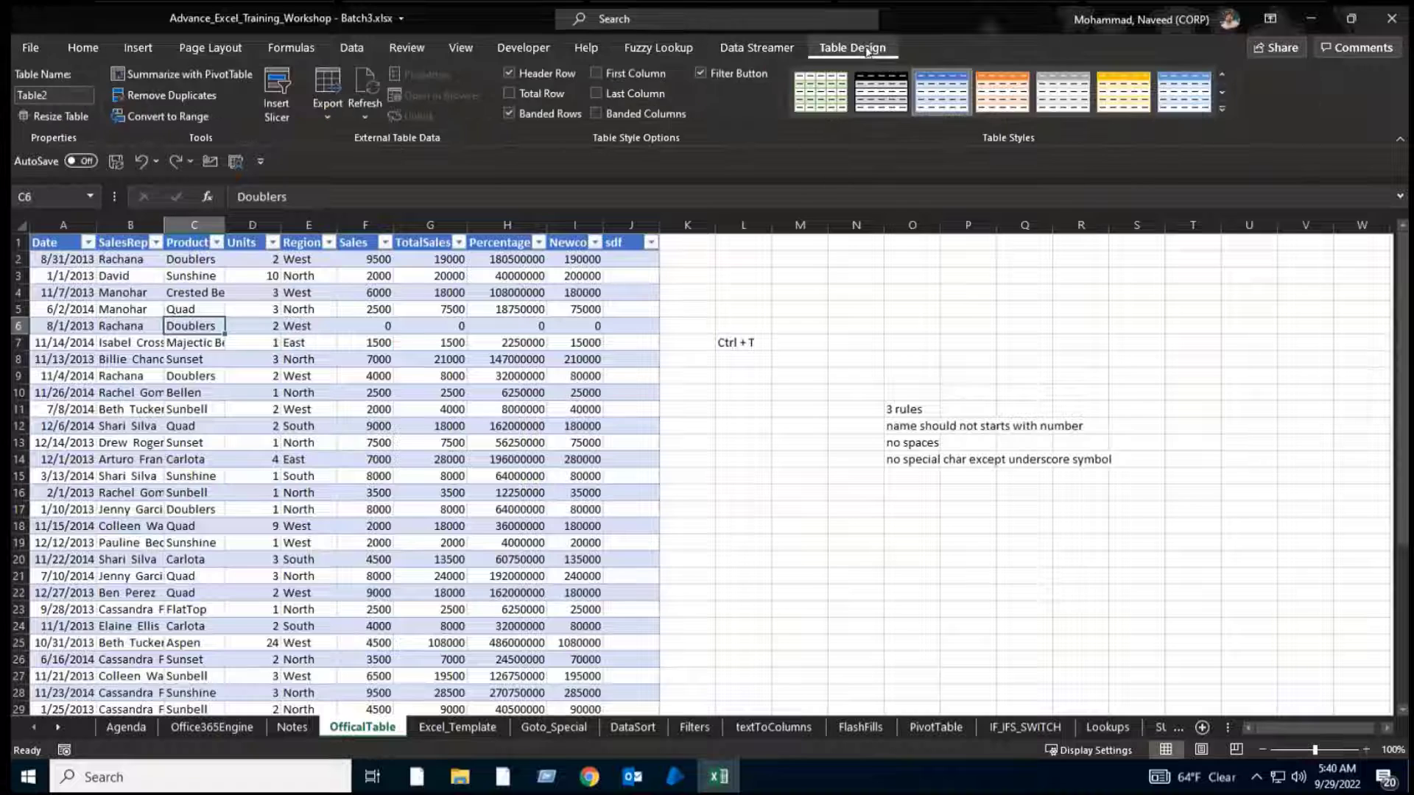
left_click(221, 362)
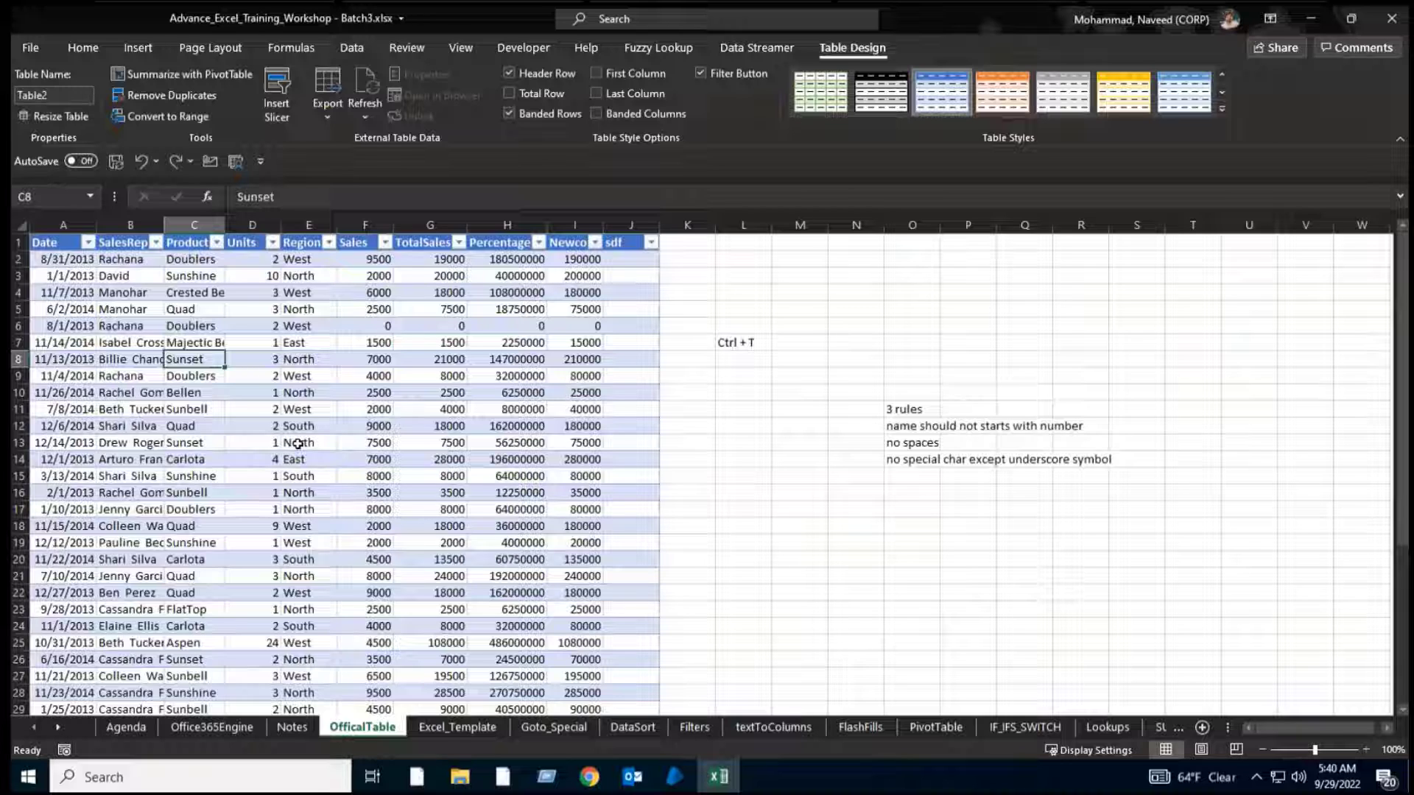
left_click(266, 325)
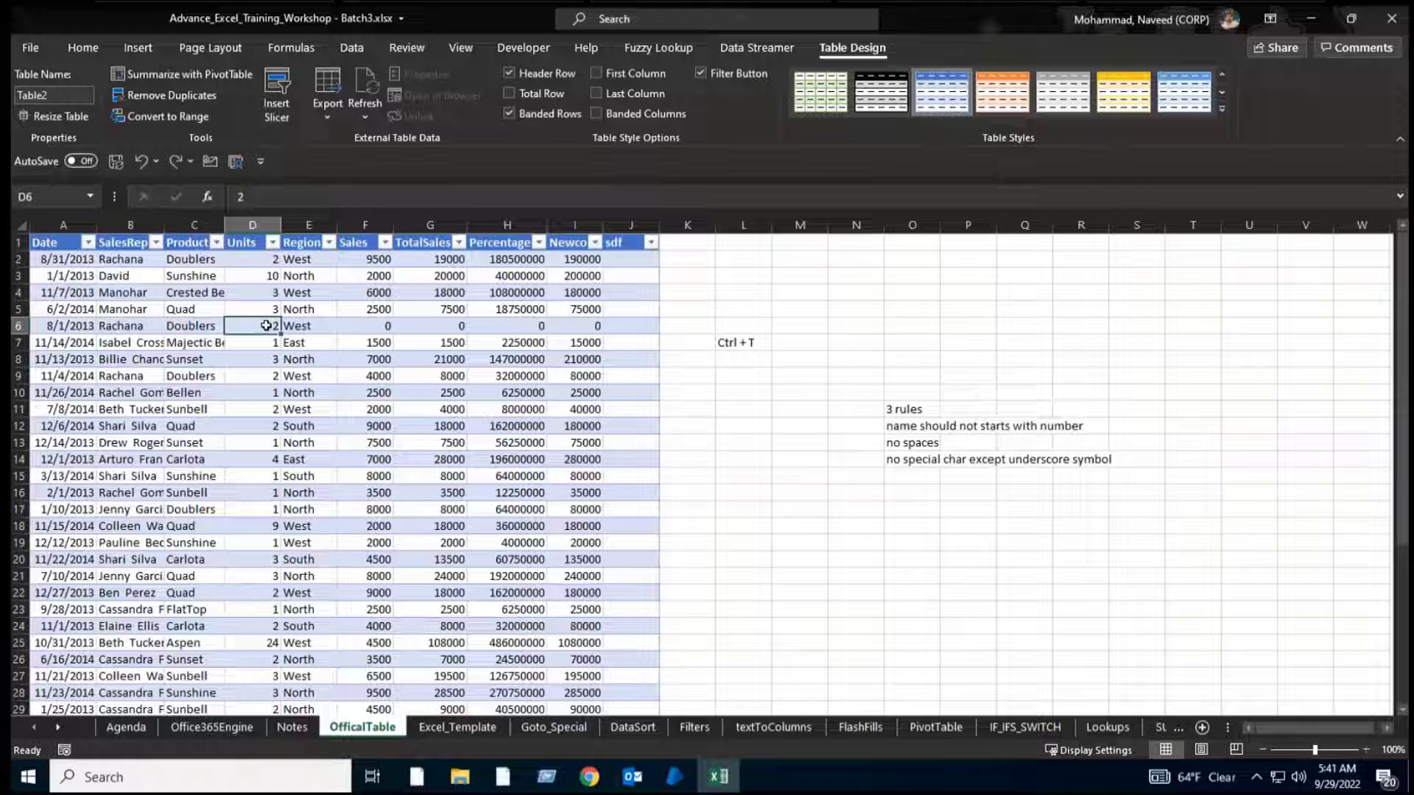
left_click(184, 262)
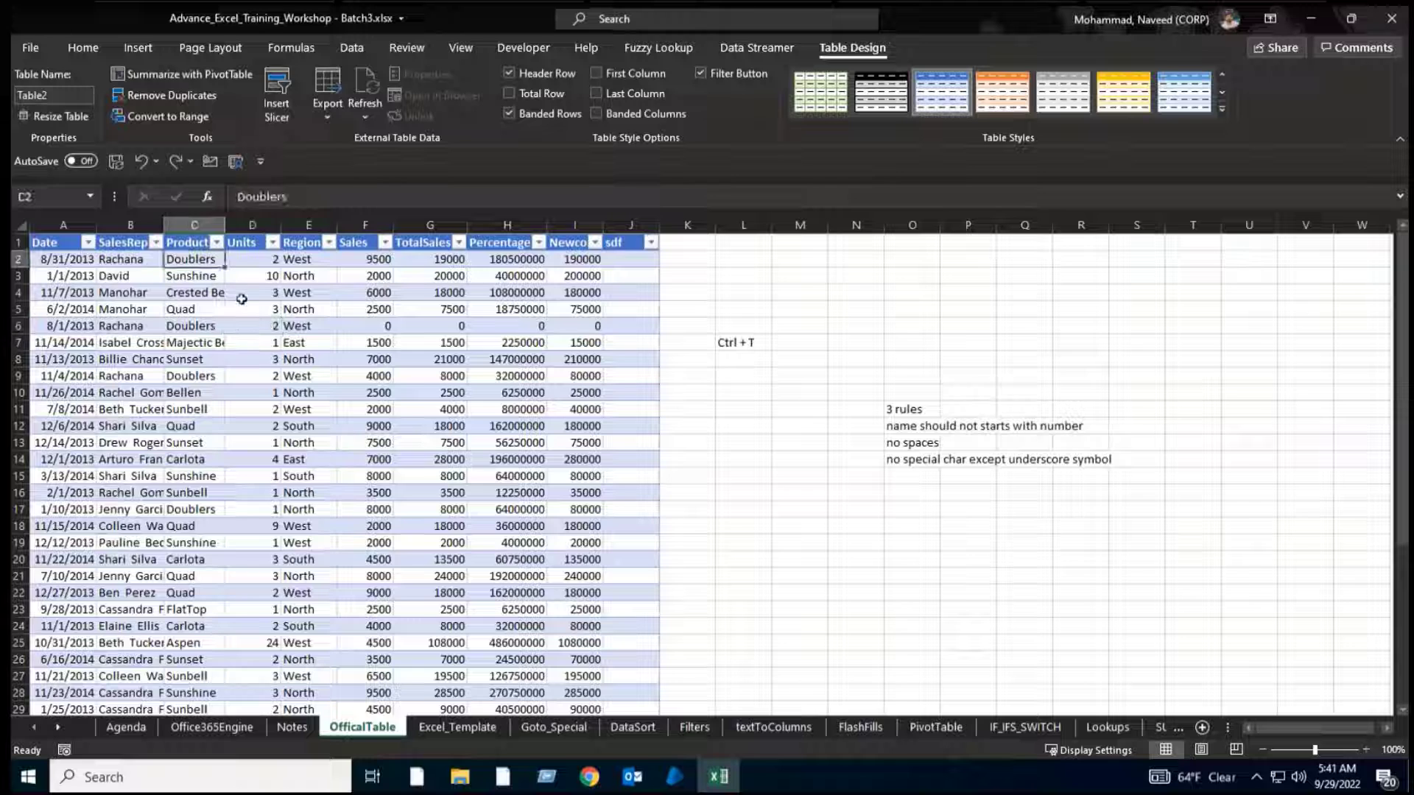
left_click(155, 243)
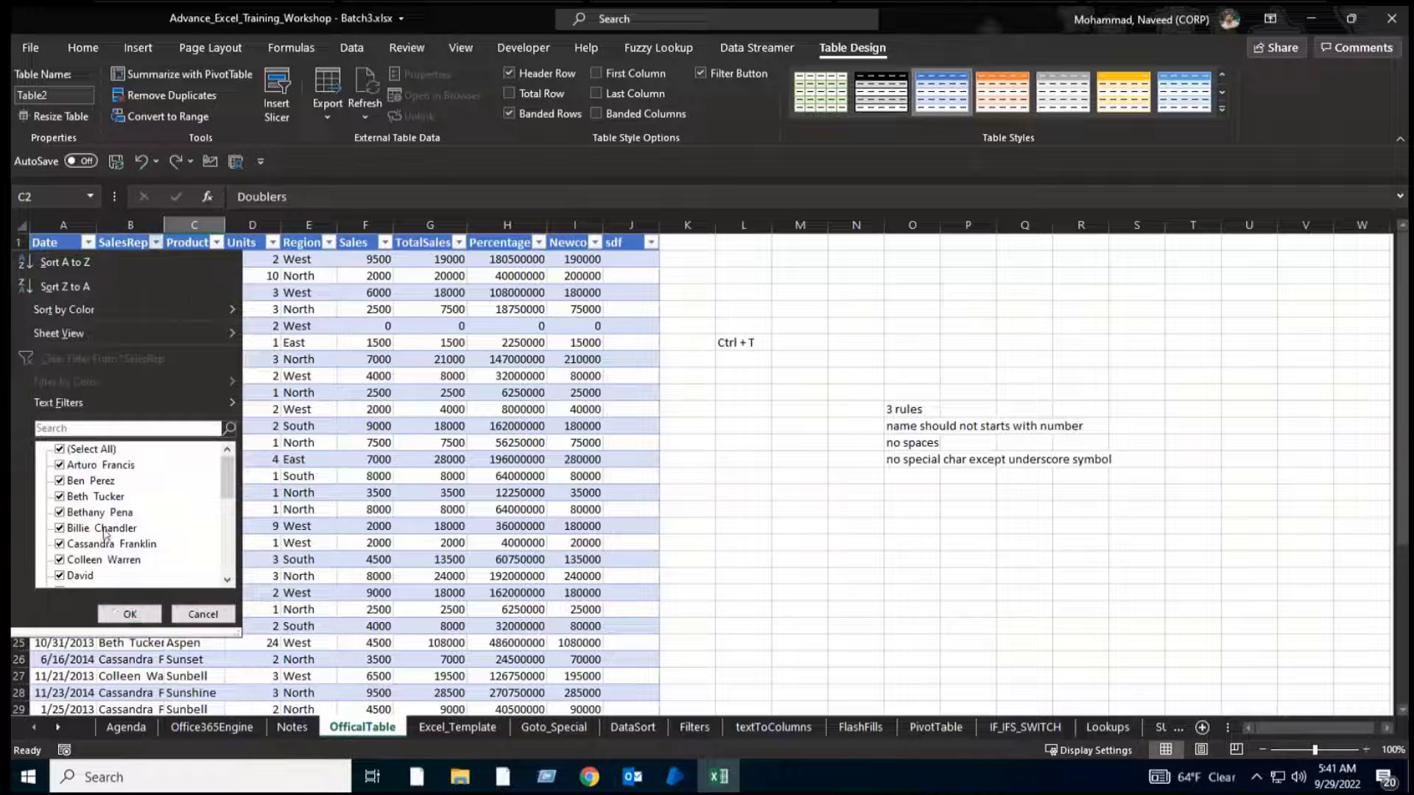
left_click(186, 614)
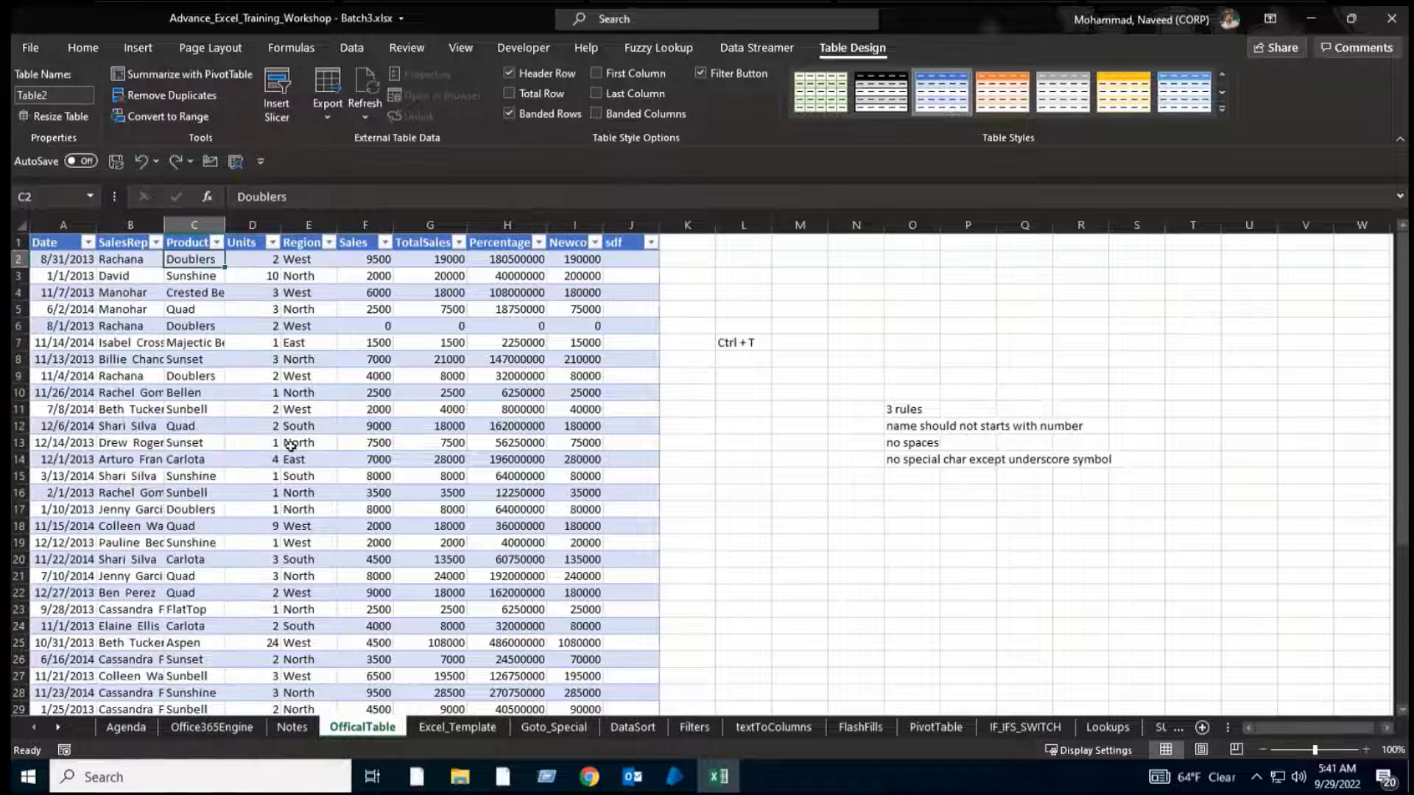
left_click(292, 444)
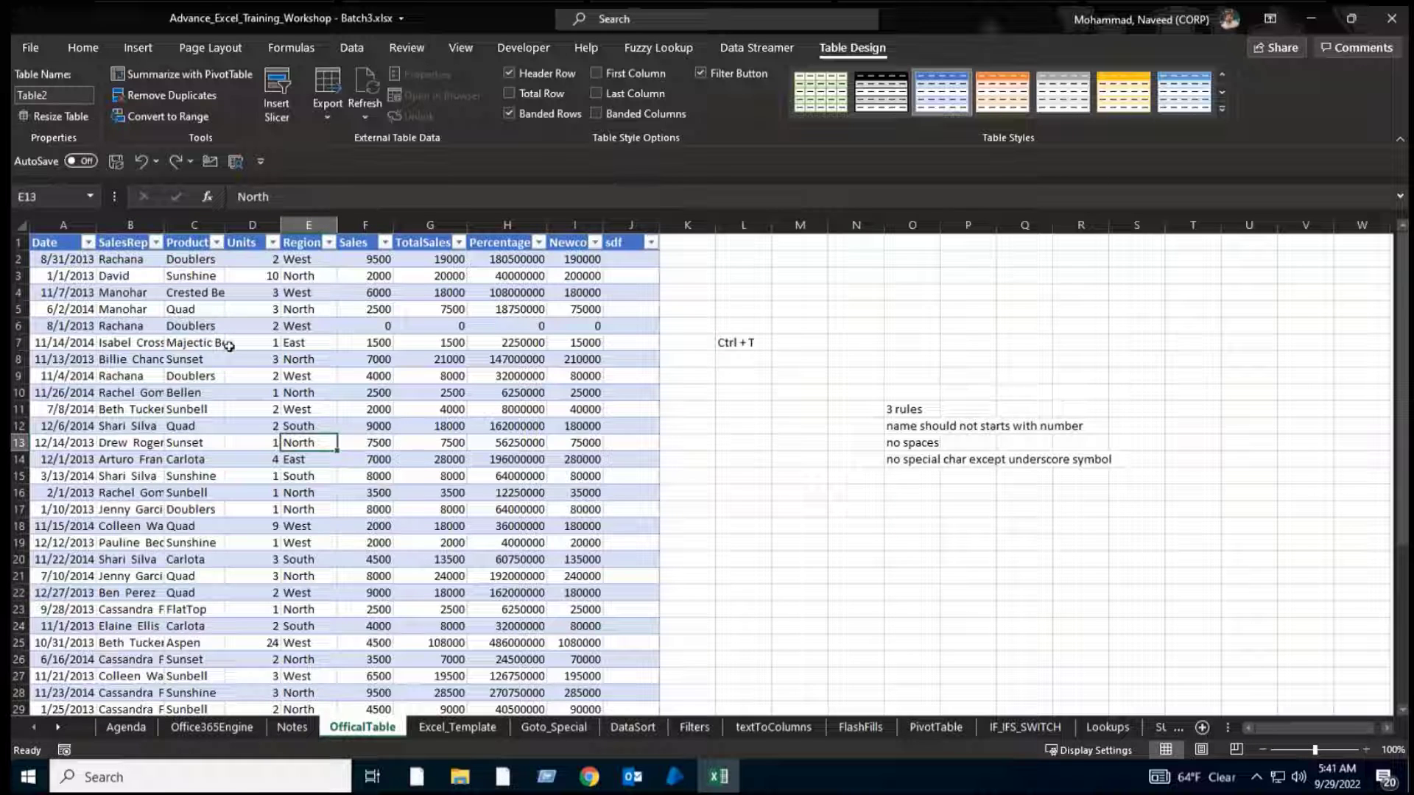
Insert a Product slicer for the table, move it beside the data and enlarge it to about 3.52" high by 2.27" wide.
left_click(258, 359)
left_click(276, 104)
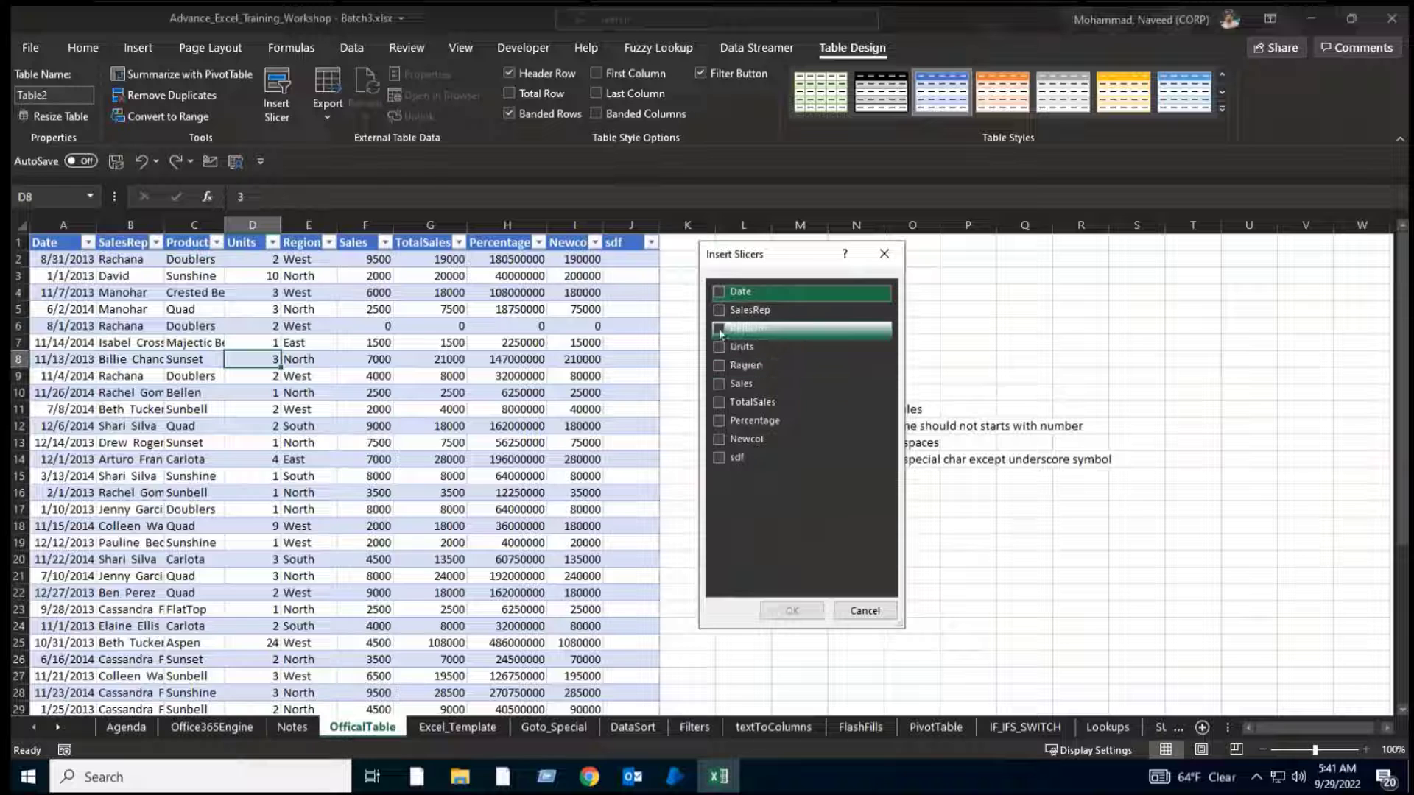
left_click(747, 331)
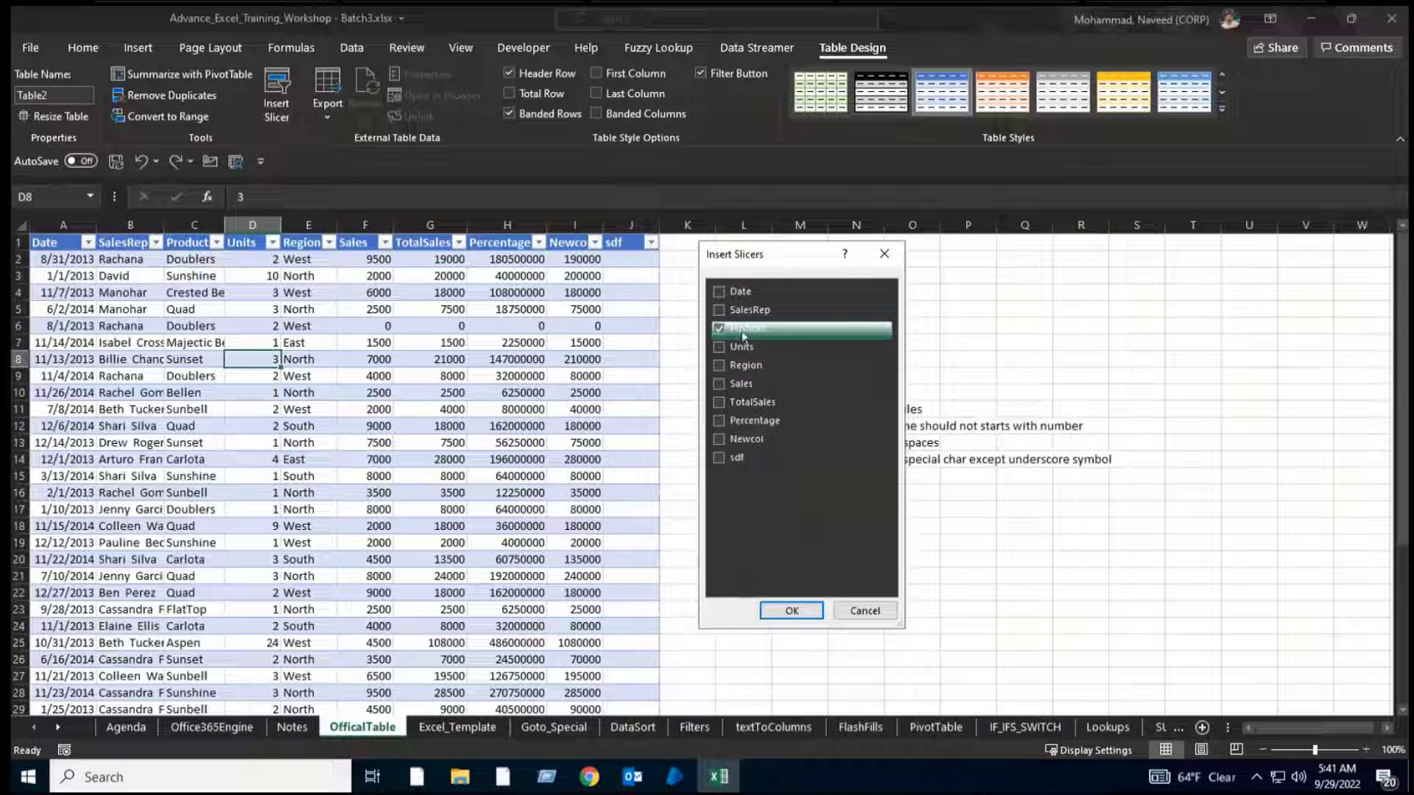
left_click(792, 611)
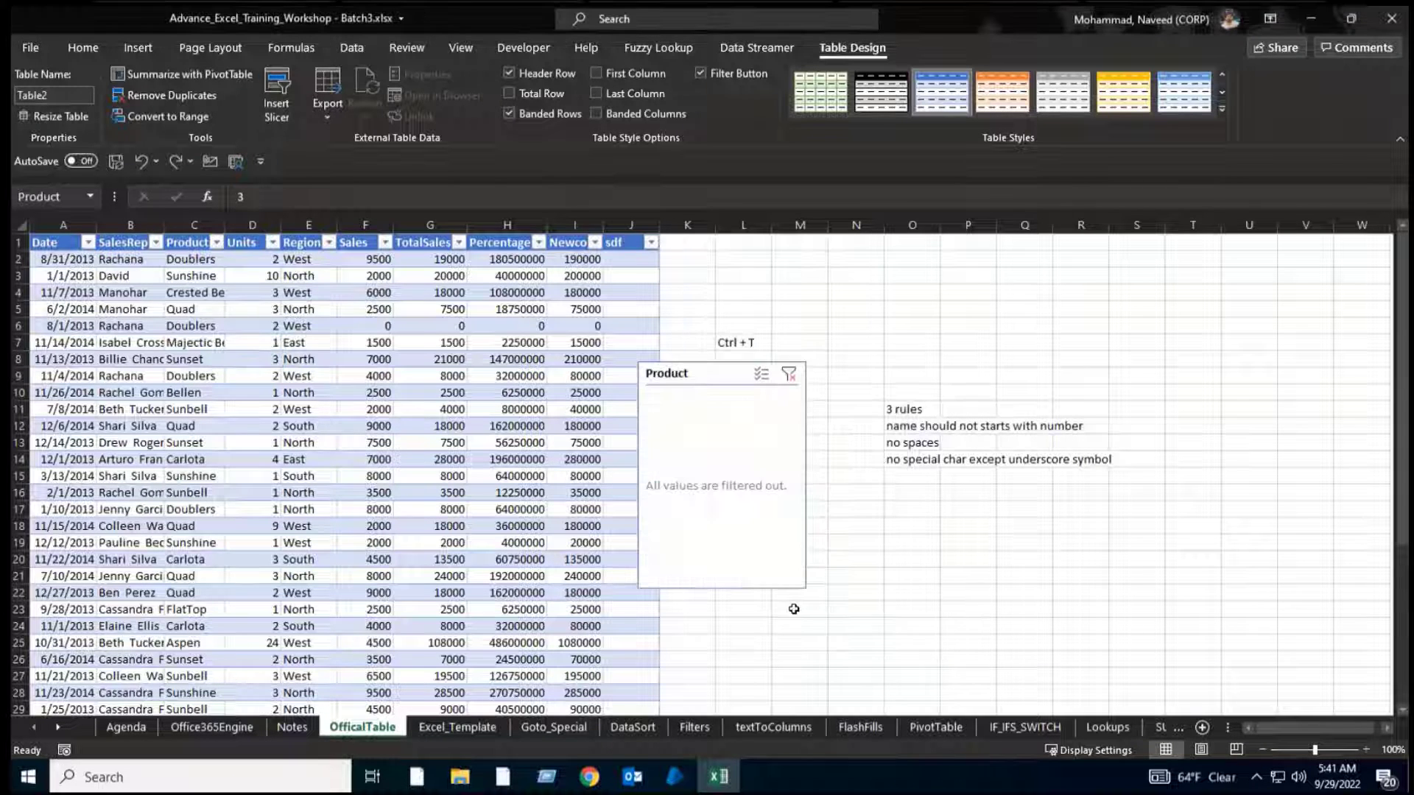
left_click_drag(666, 374, 842, 324)
left_click_drag(982, 539, 1004, 609)
Filter the table by single products in turn with the slicer, including Aspen, Bellen, Carlota, Doublers, Majectic Beaut and Crested Beaut.
left_click(857, 354)
left_click(861, 377)
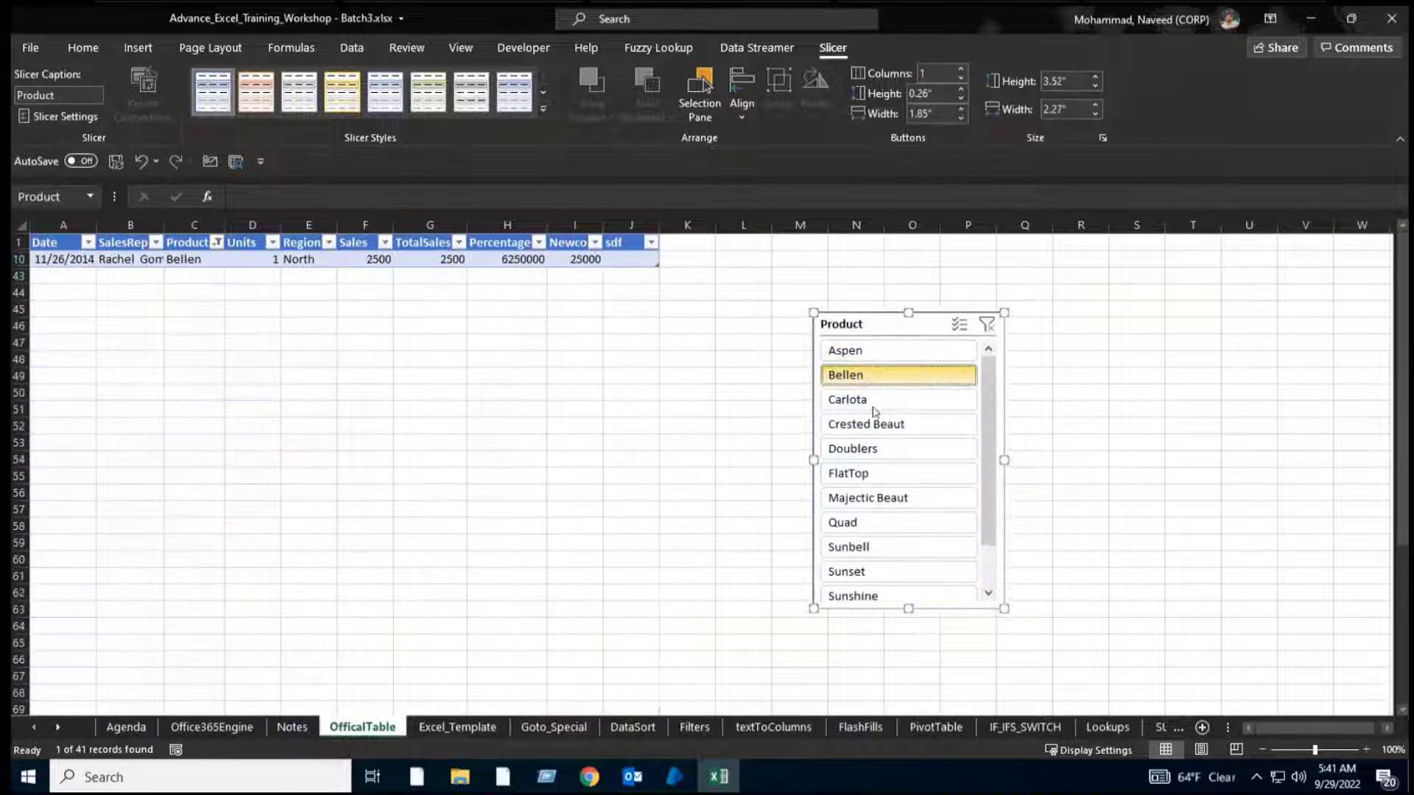
left_click(858, 401)
left_click(884, 447)
left_click(883, 498)
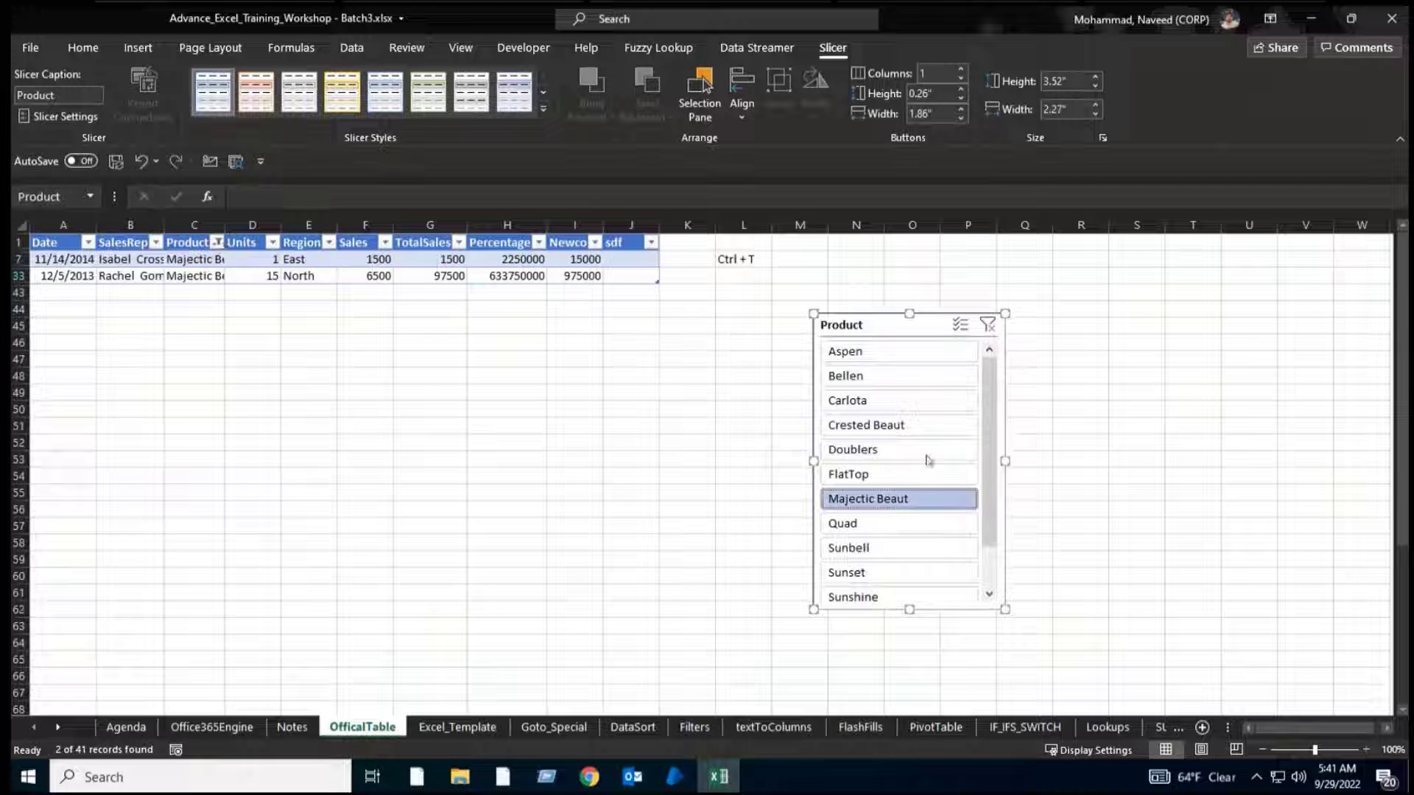
left_click(854, 451)
left_click(850, 400)
left_click(851, 375)
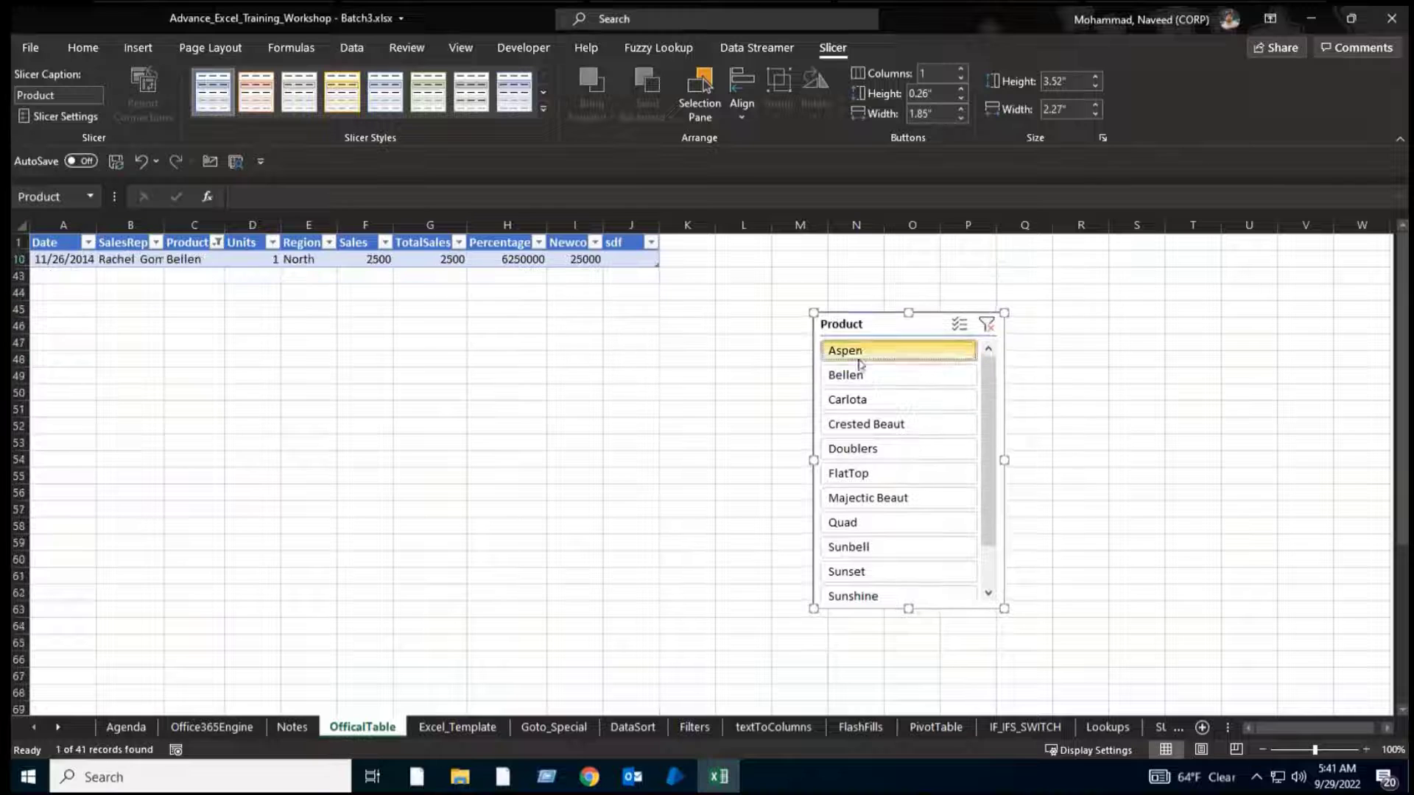
left_click(850, 351)
left_click(877, 496)
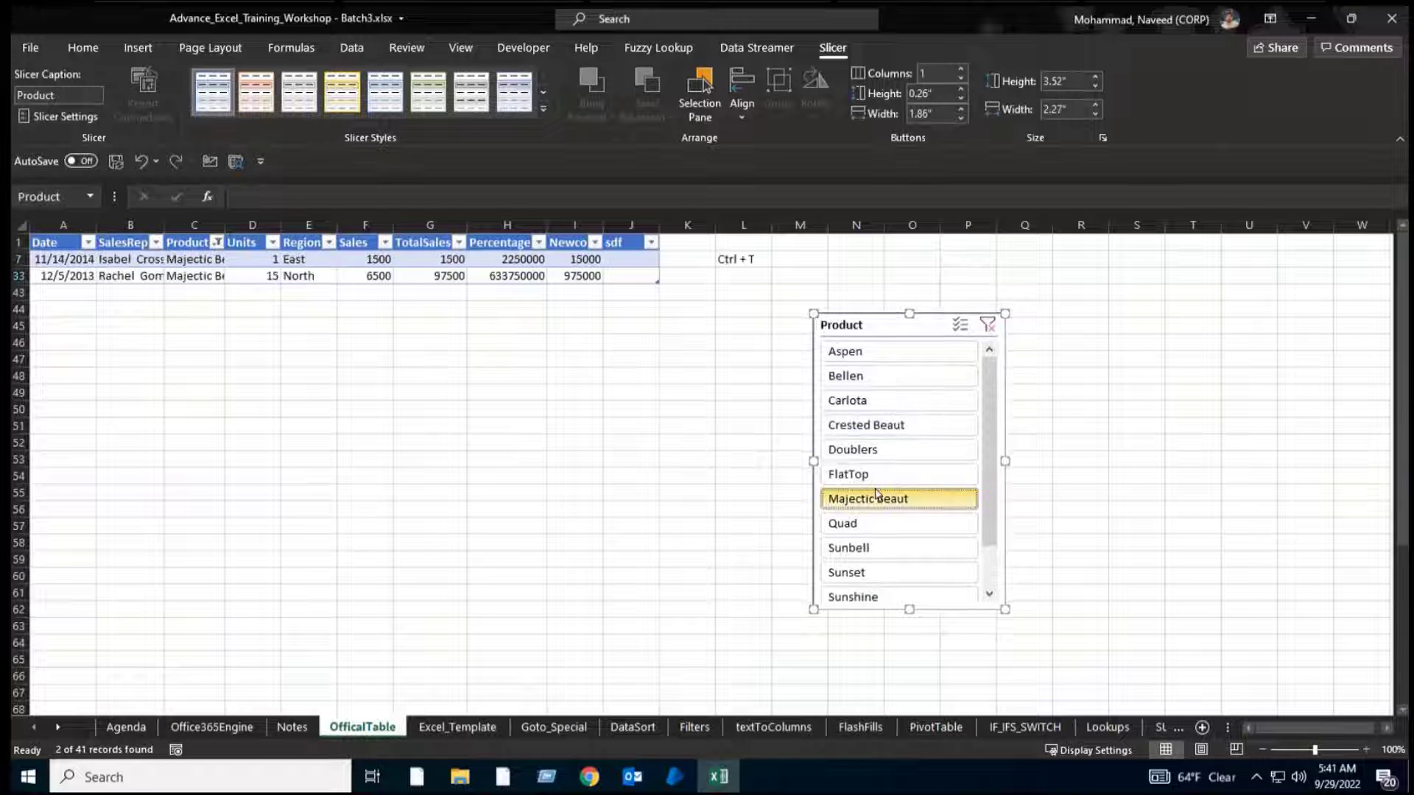
left_click(865, 425)
Filter the table to Aspen, Carlota, Doublers and Majectic Beaut together in the Product slicer.
left_click(850, 350)
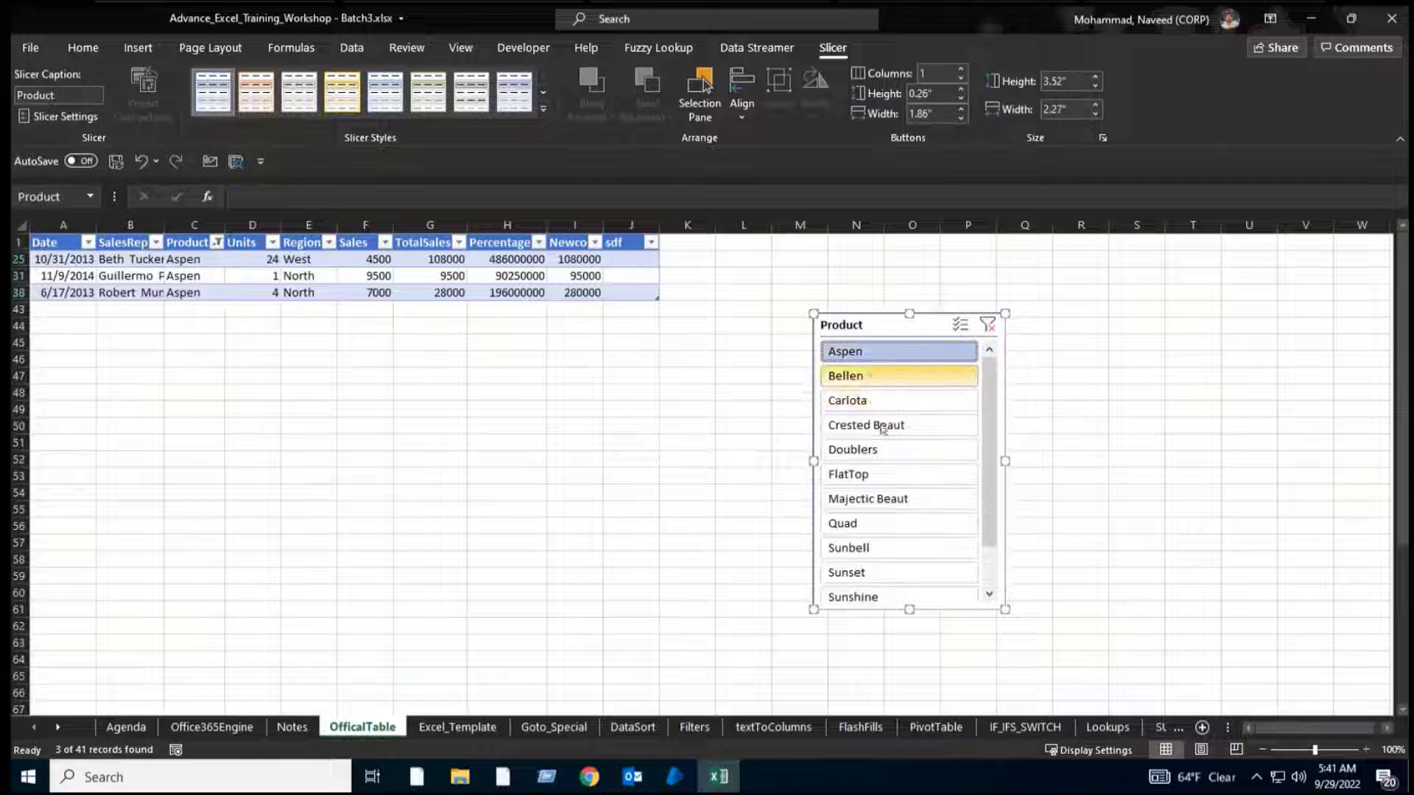
left_click(871, 399, "ctrl")
left_click(869, 450, "ctrl")
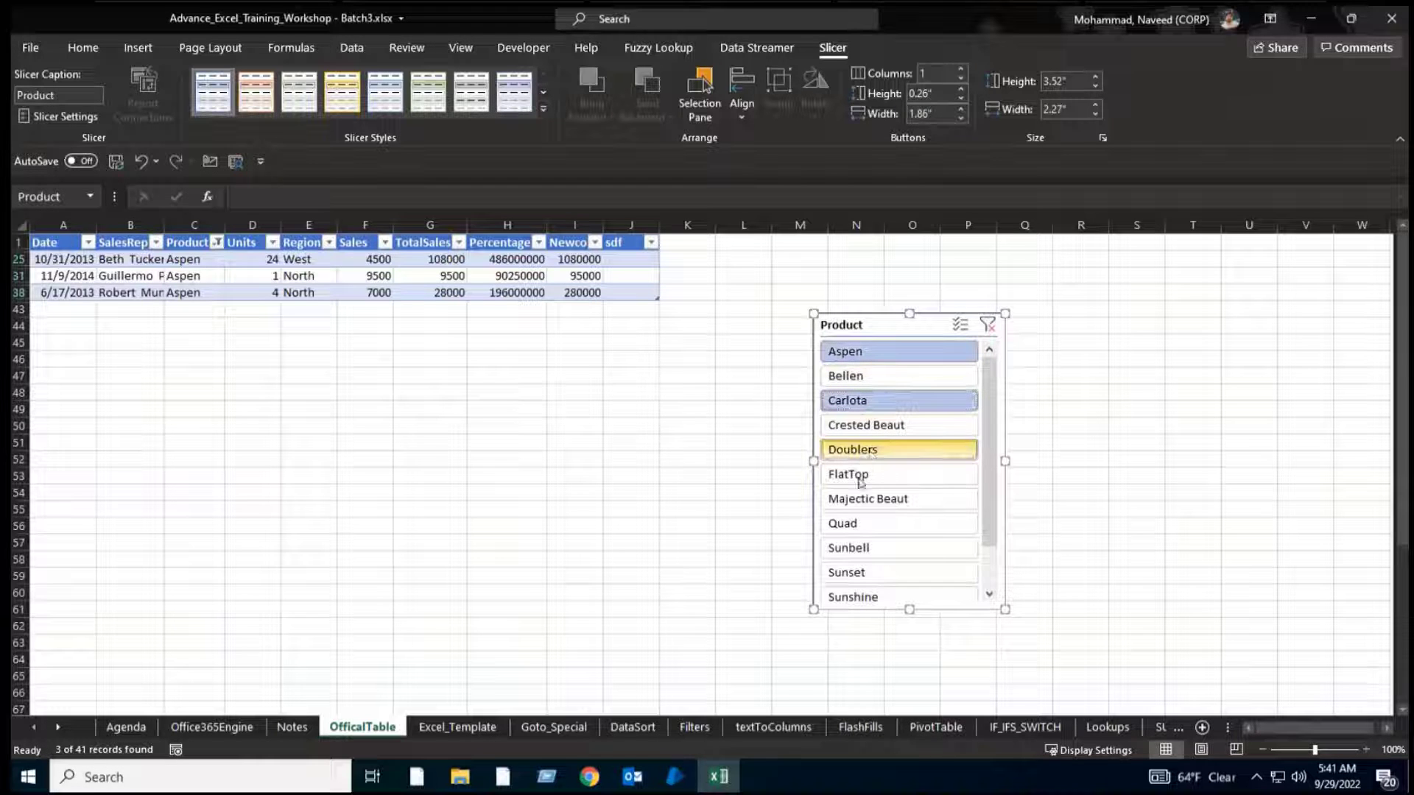
left_click(863, 498, "ctrl")
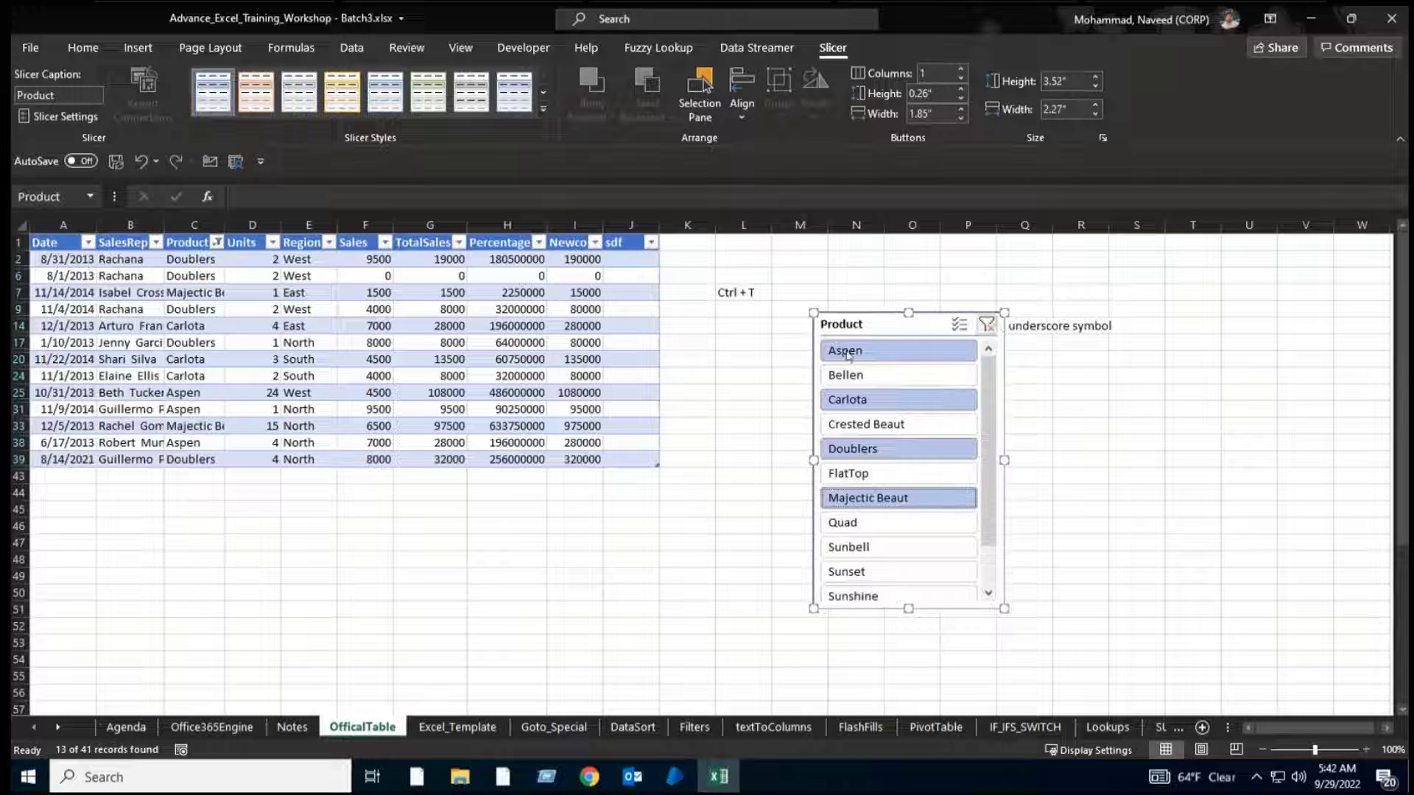
Select cells in the filtered table, and clear the Product slicer's filter.
left_click(566, 341)
left_click(362, 342)
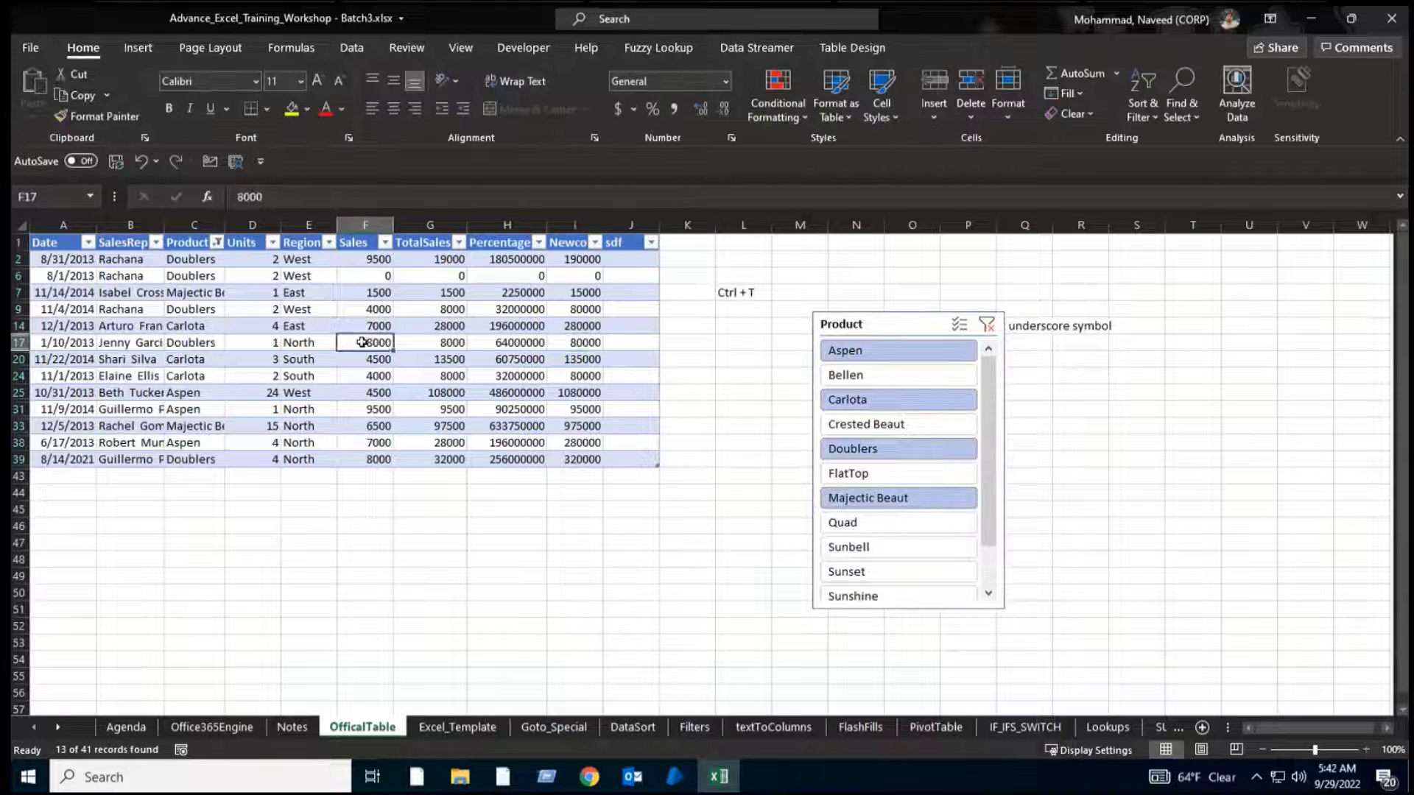
left_click(891, 325)
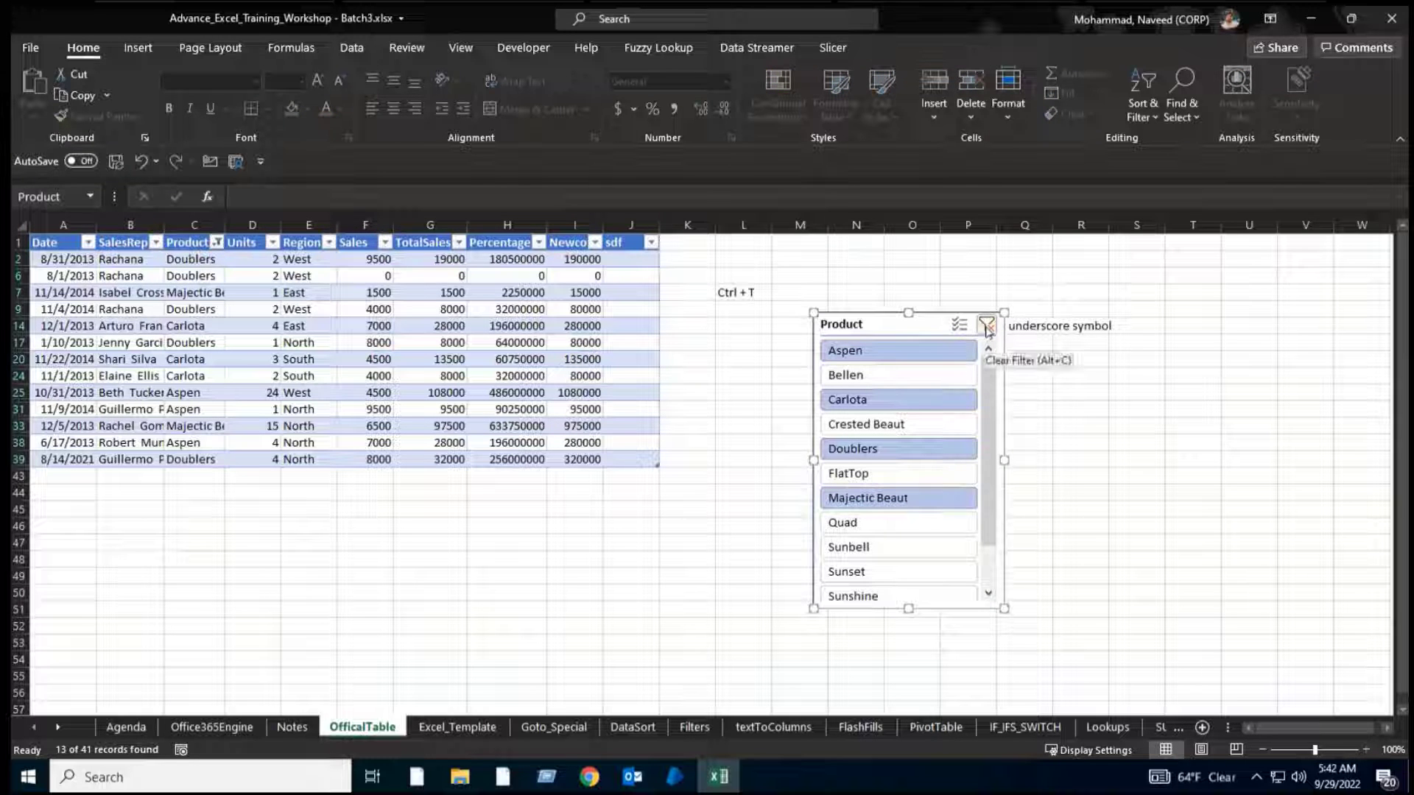
left_click(986, 326)
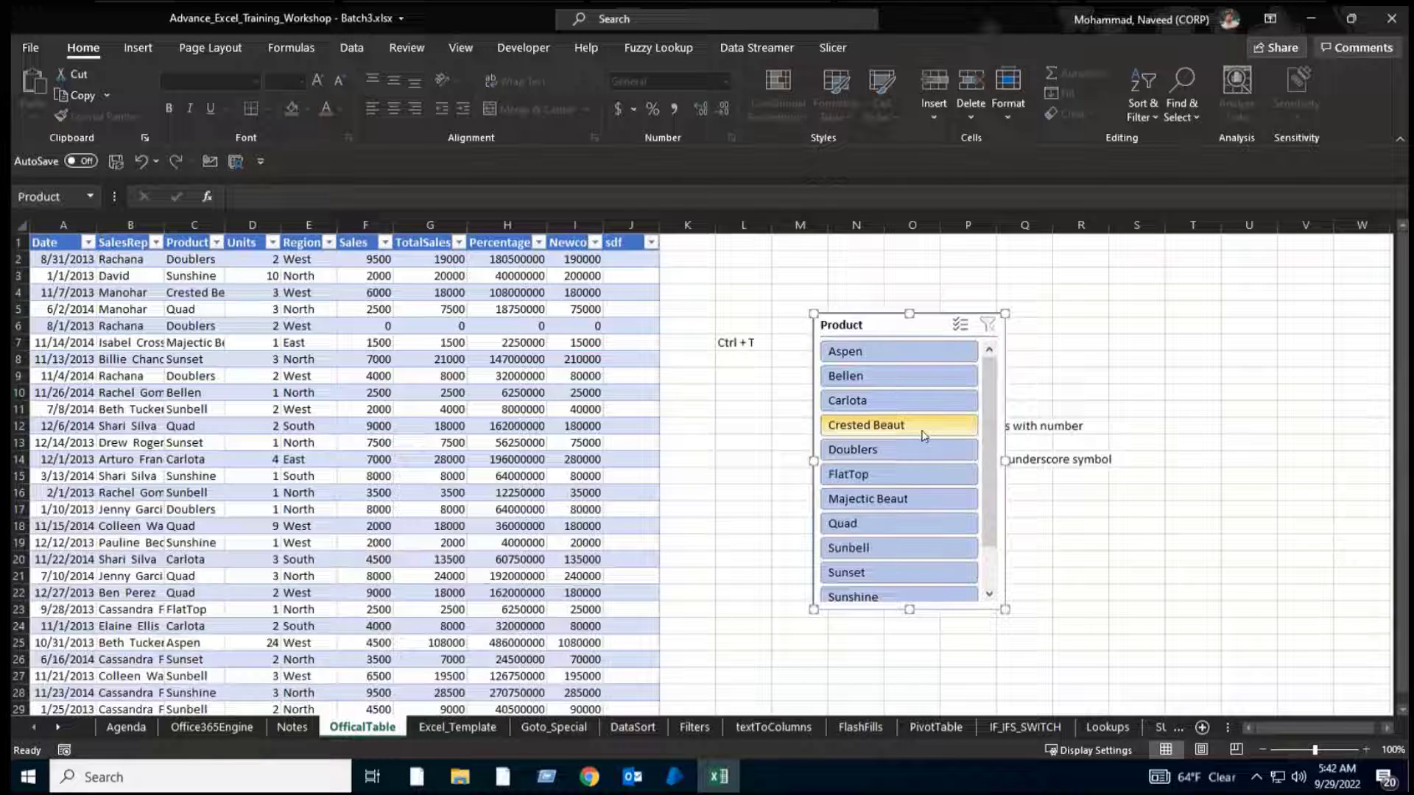
Arrange the Product slicer's buttons in 3 columns and widen the slicer to about 5.07".
left_click(835, 50)
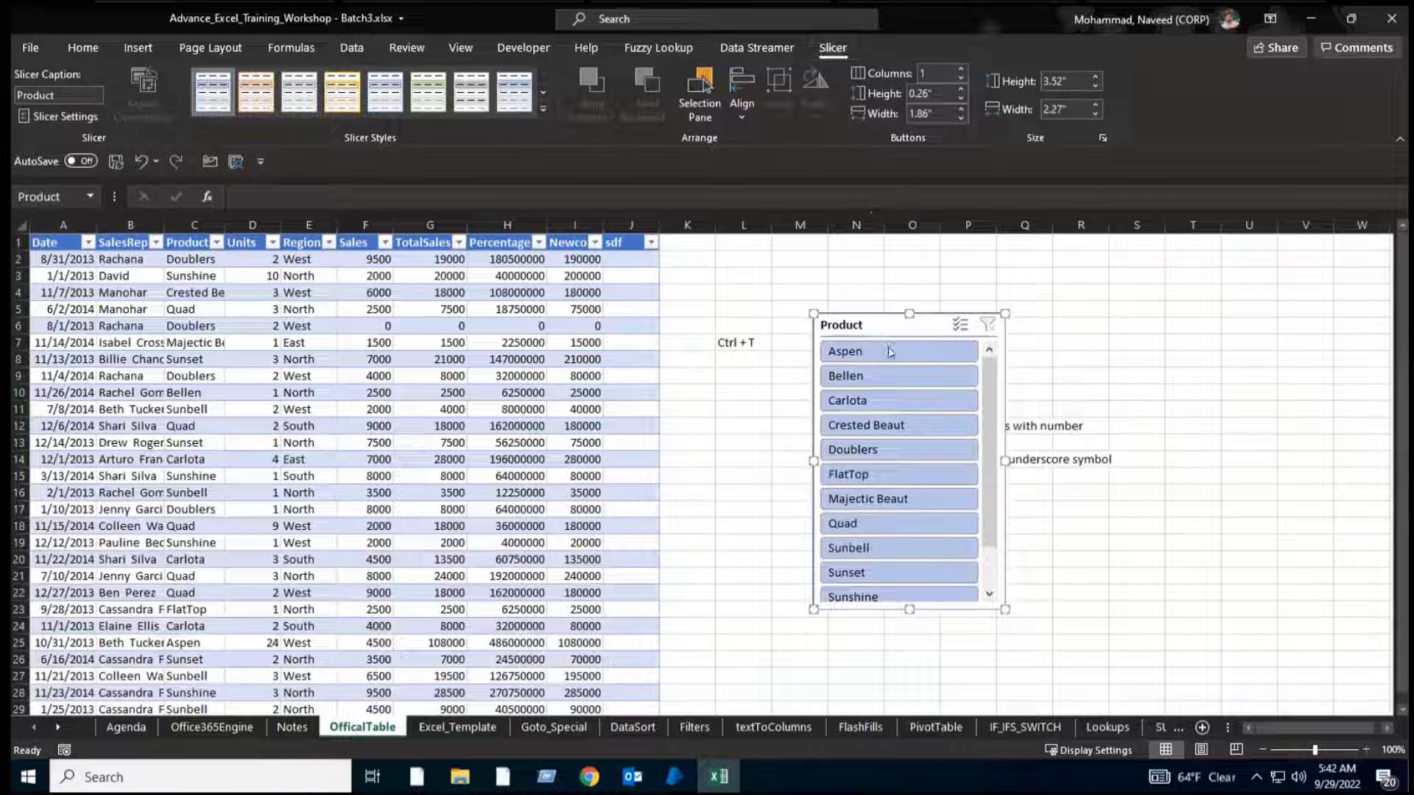
left_click_drag(1005, 461, 1129, 460)
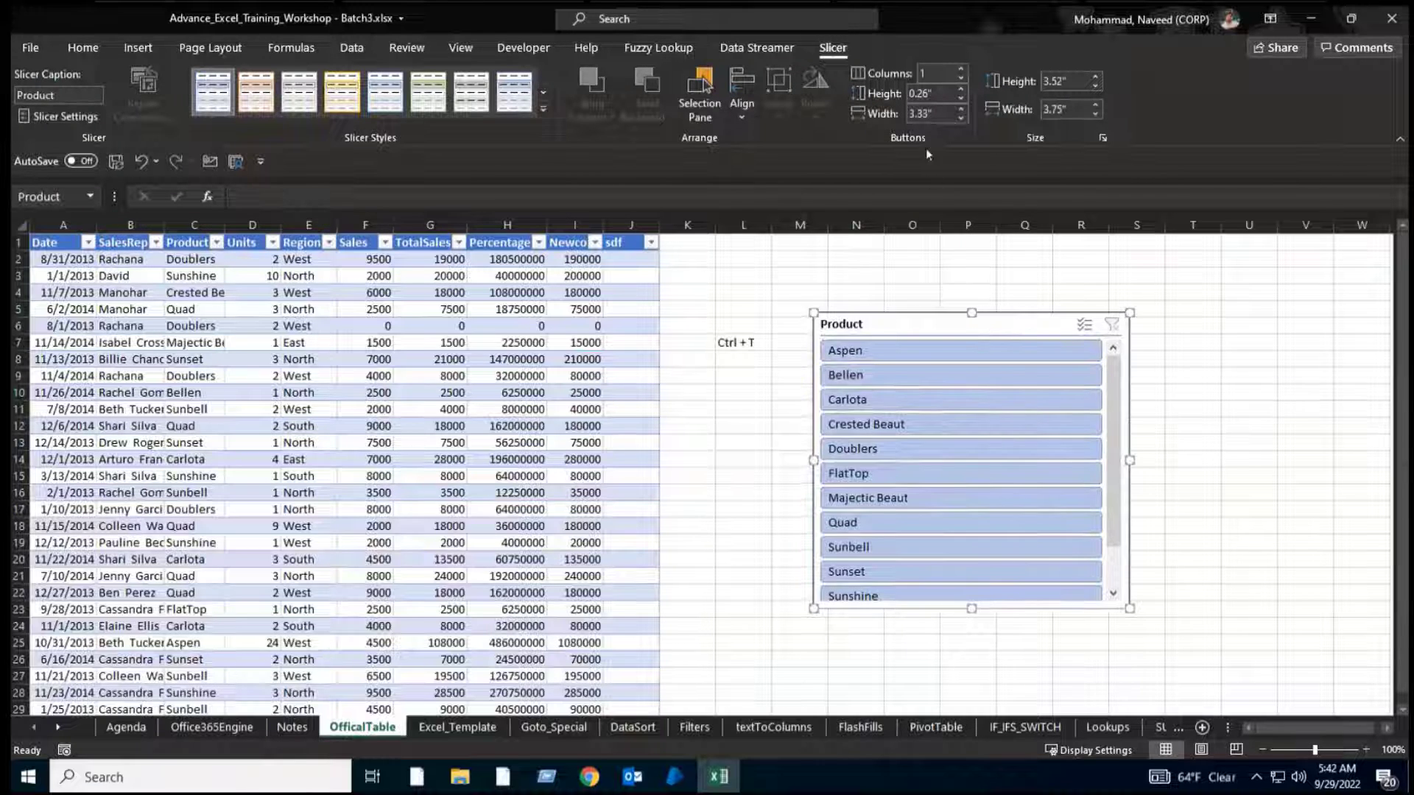
left_click(961, 68)
left_click(961, 68)
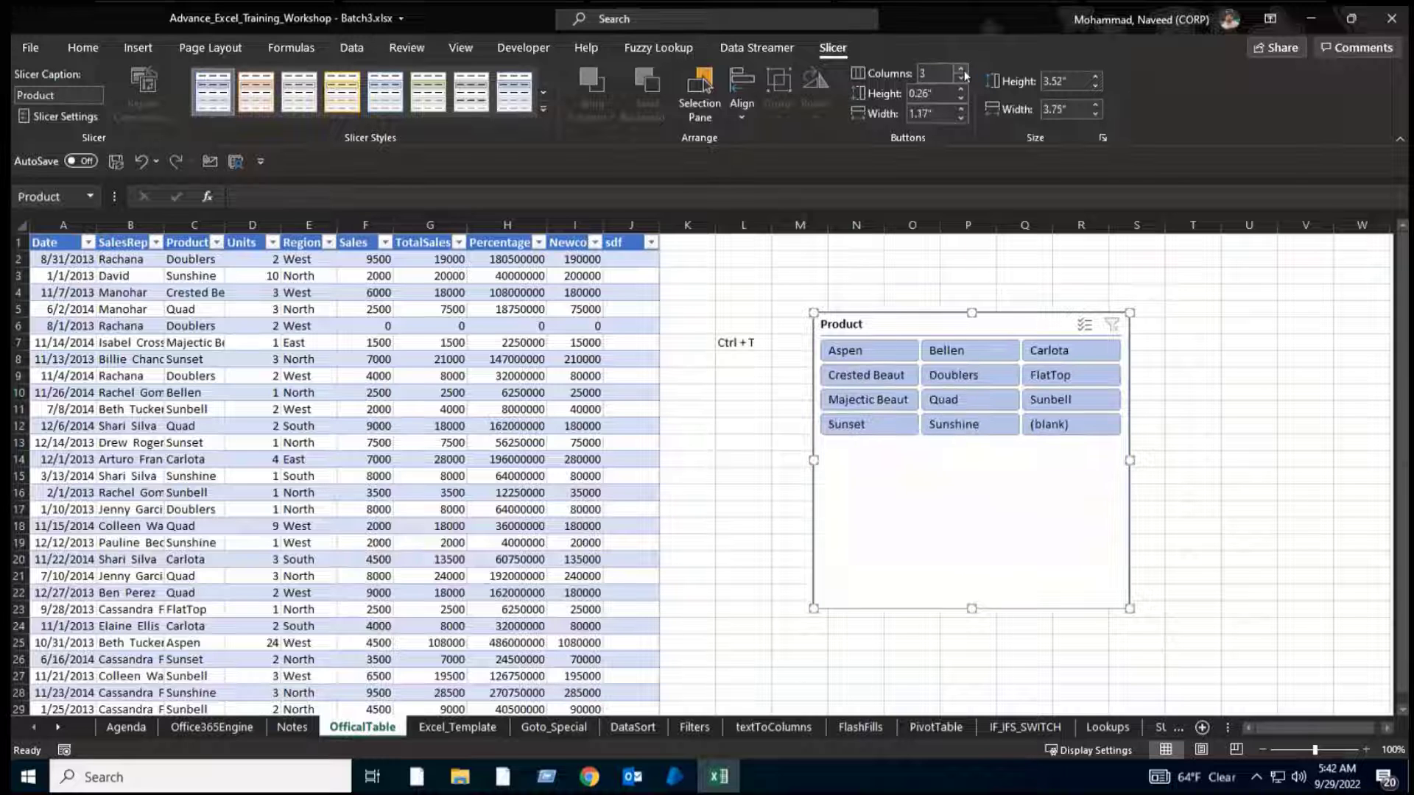
left_click_drag(1131, 462, 1240, 462)
Filter by Aspen, Doublers and Quad one at a time, ending with Majectic Beaut, Crested Beaut and Doublers selected together.
left_click(913, 359)
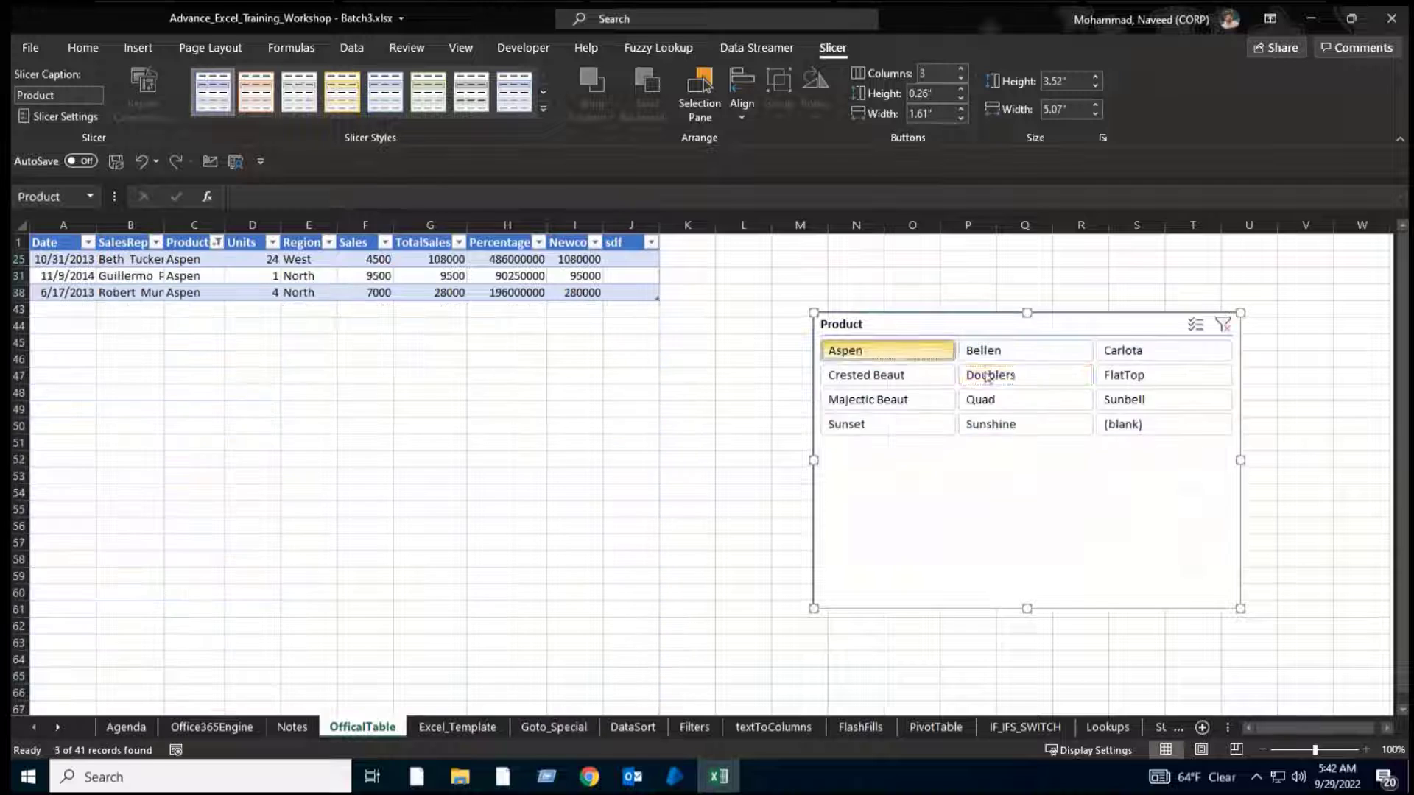
left_click(988, 374)
left_click(978, 401)
left_click(880, 402)
left_click(906, 376, "ctrl")
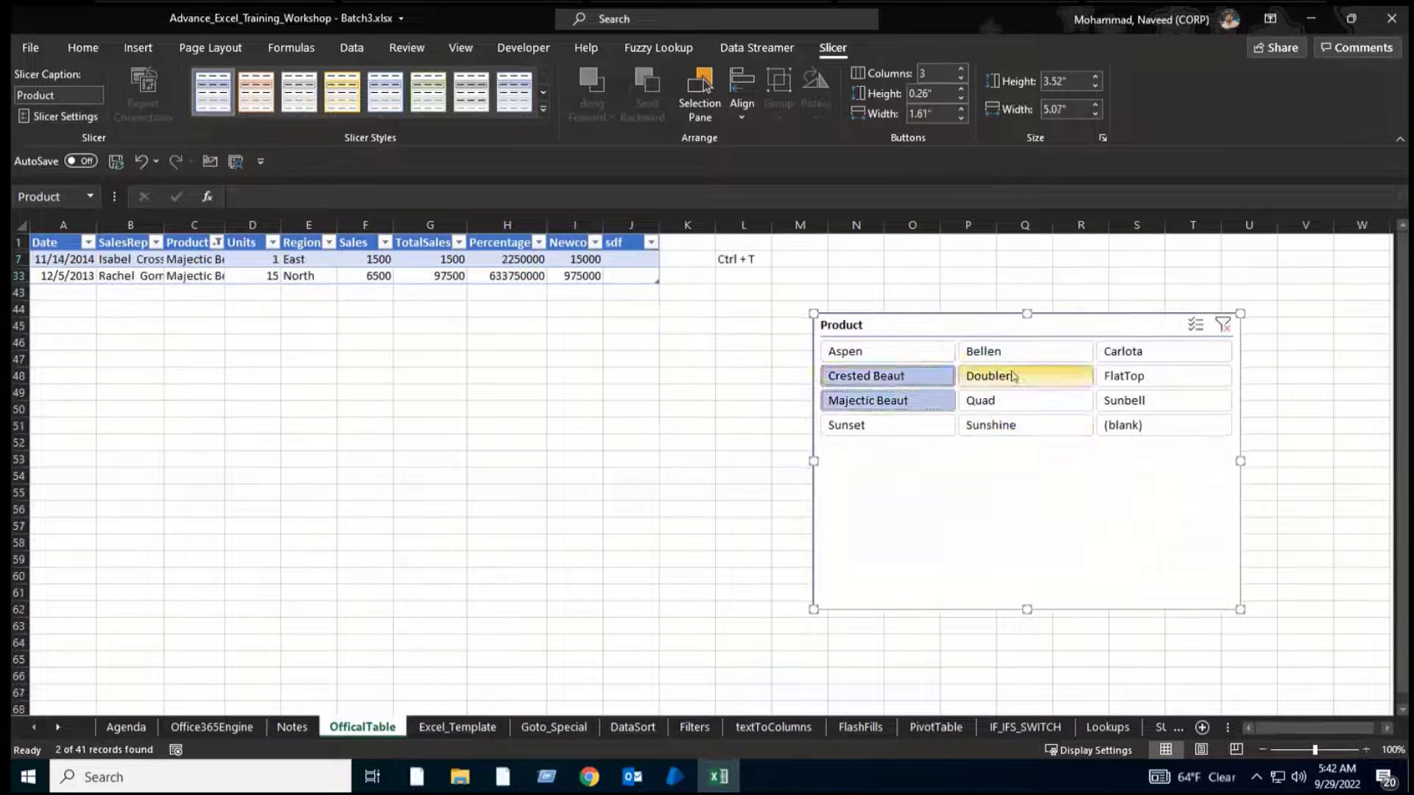
left_click(994, 376, "ctrl")
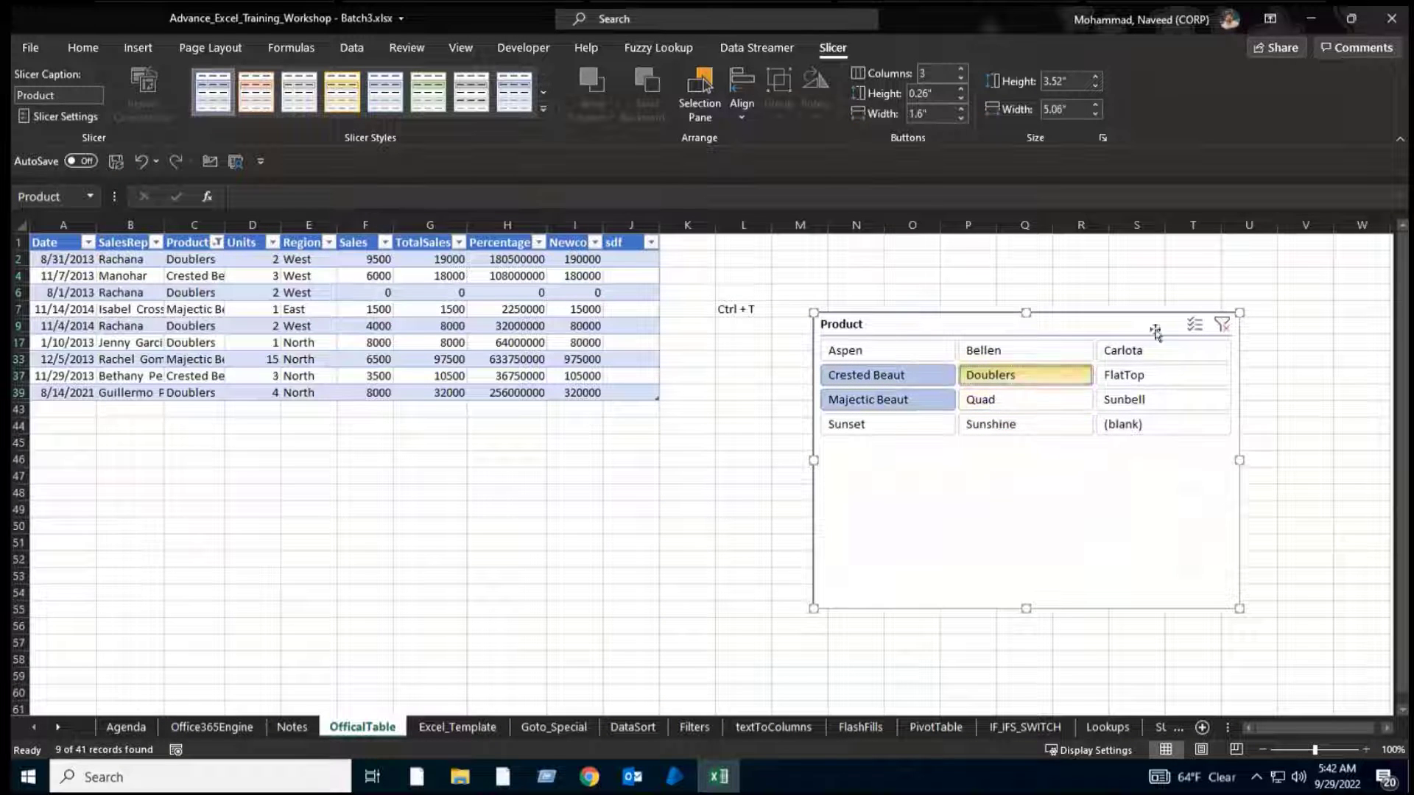
Clear the slicer's product filter and delete the Product slicer.
left_click(1222, 324)
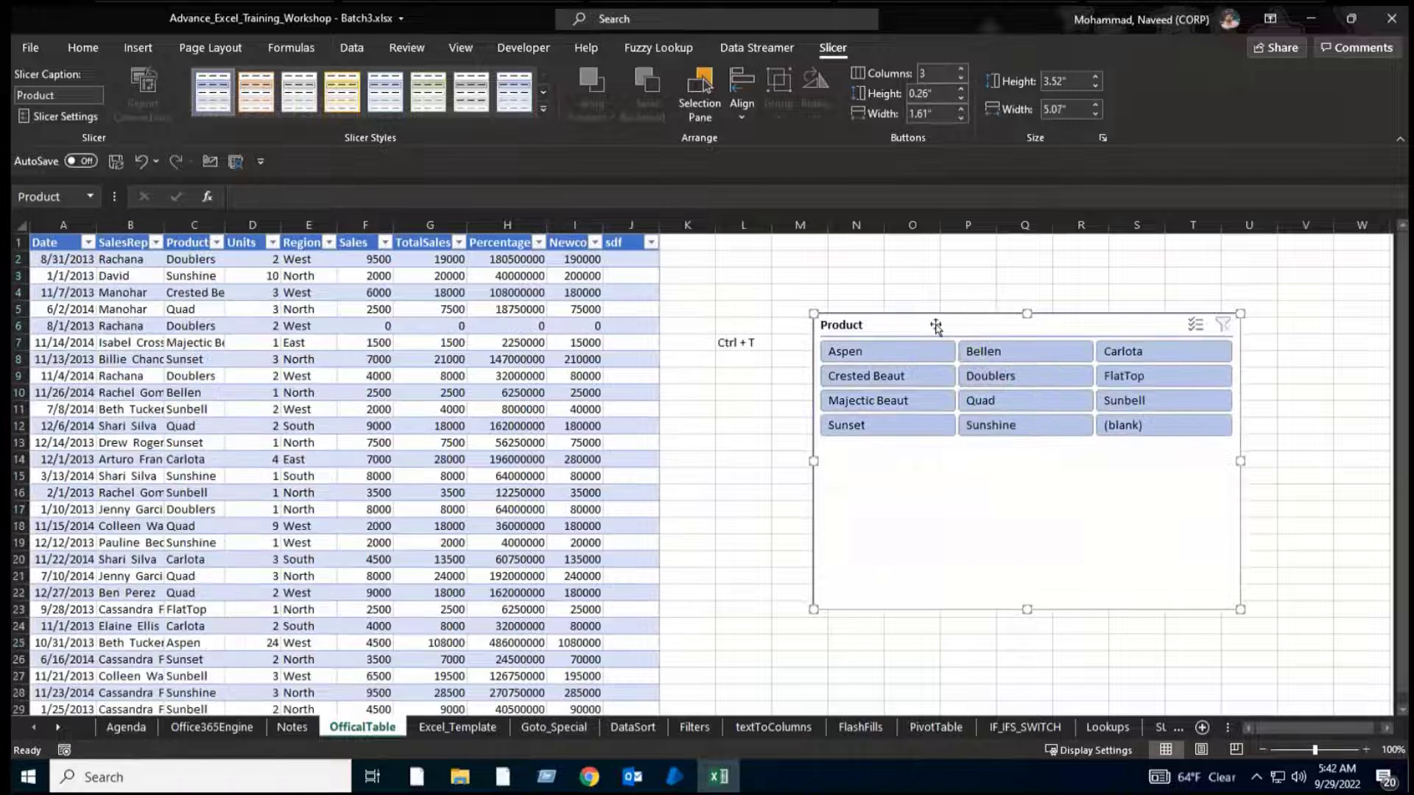
key("Delete")
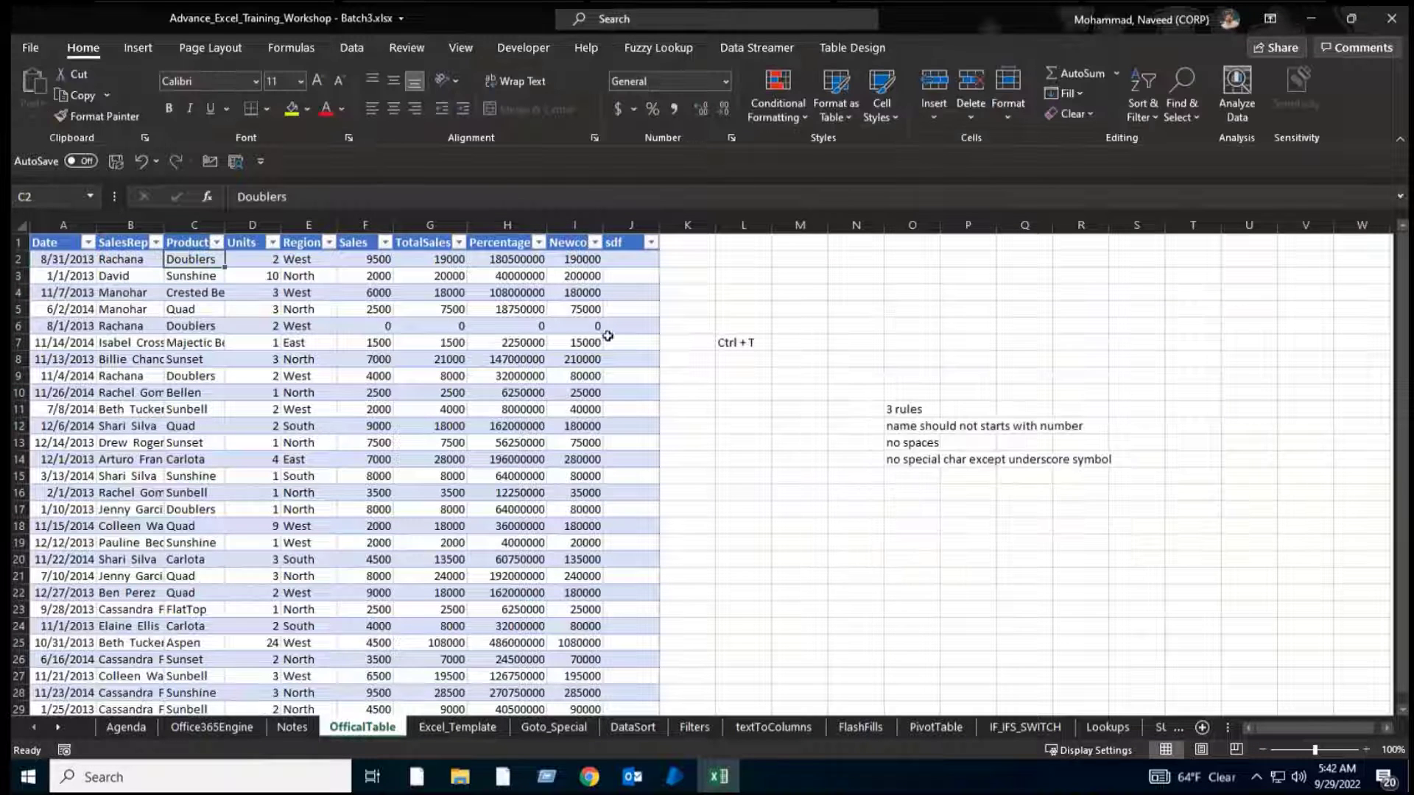
Copy the SalesRep and Product cells B1:C12 and paste them starting at R3.
left_click(542, 315)
key("ctrl+shift+Down")
left_click(624, 262)
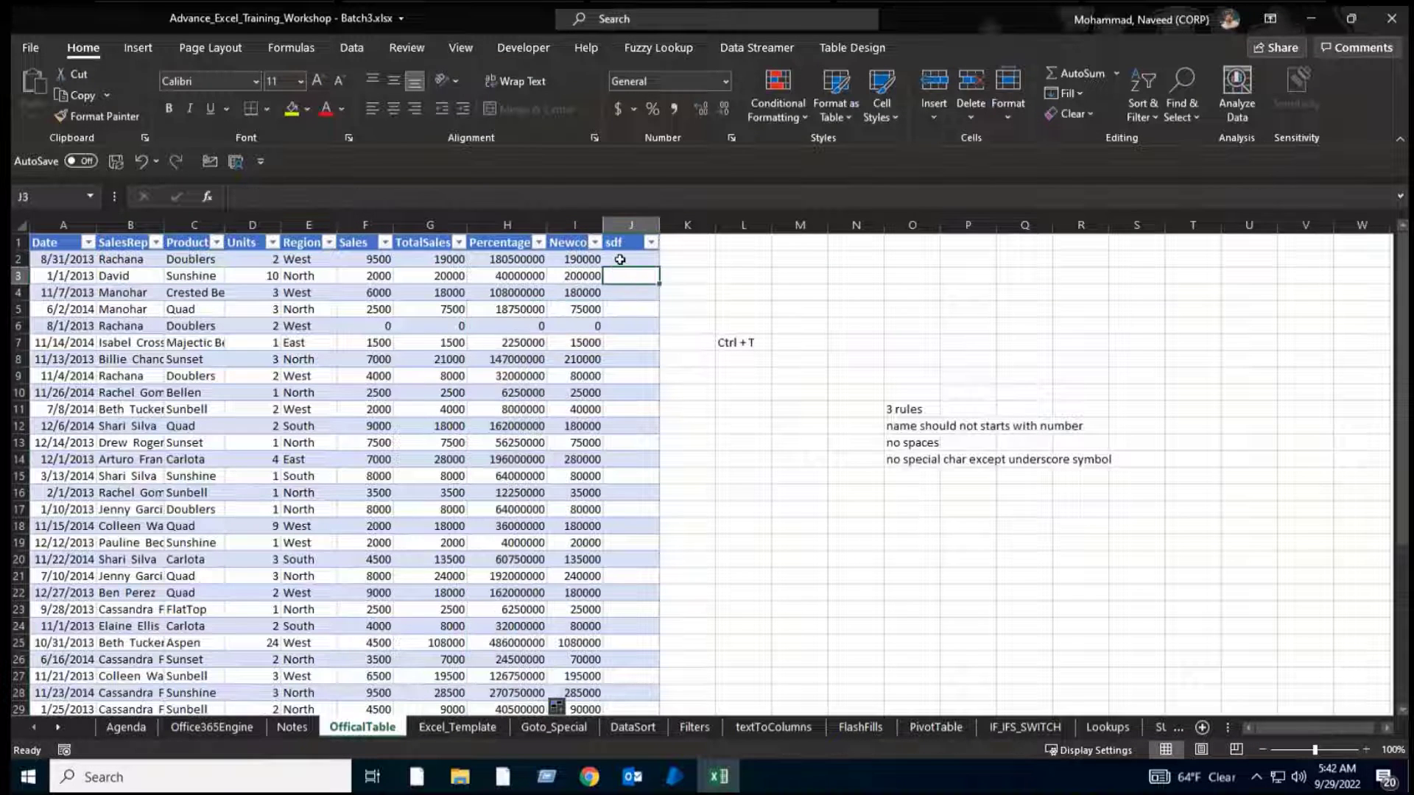
left_click_drag(132, 259, 129, 384)
left_click_drag(125, 242, 213, 428)
key("ctrl+c")
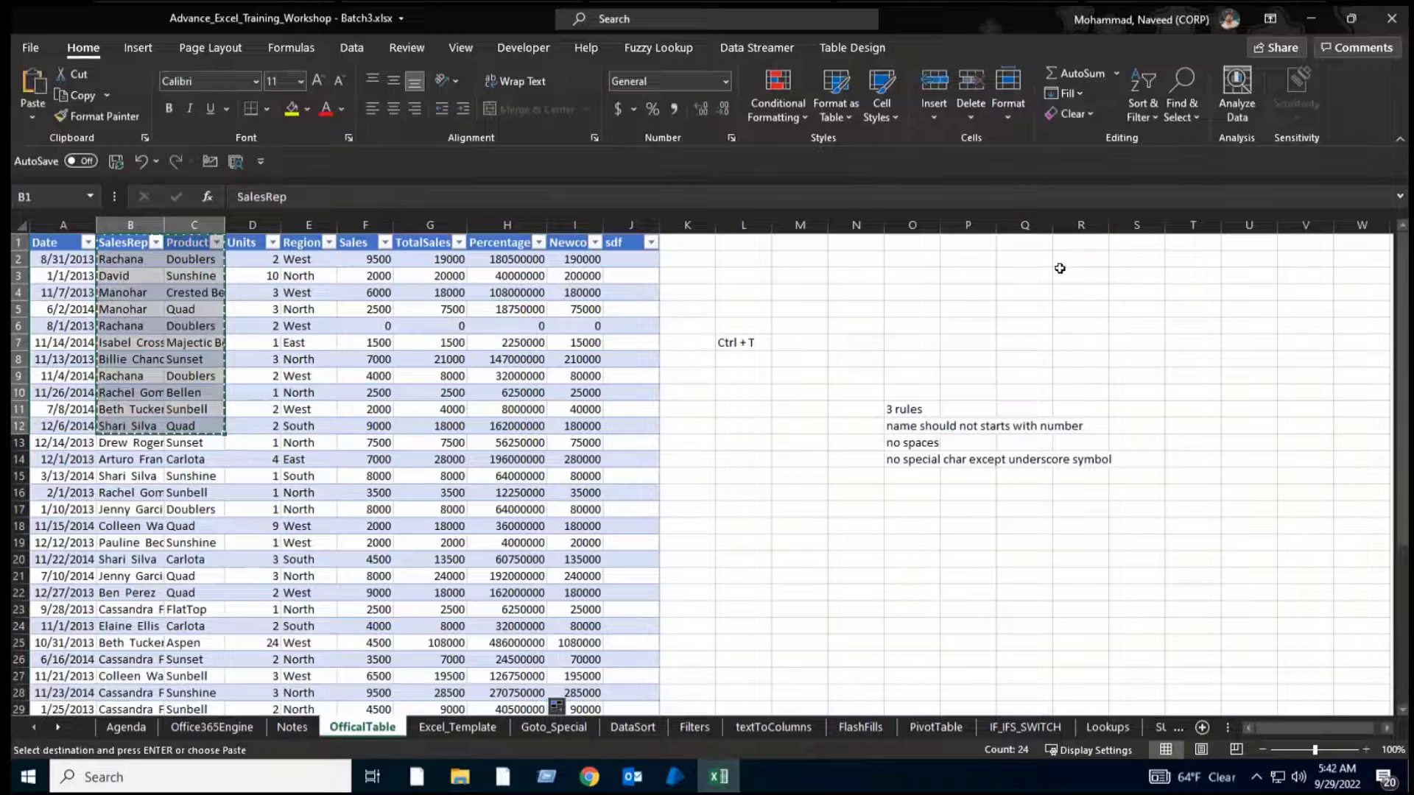
left_click(1079, 274)
key("ctrl+v")
left_click(630, 263)
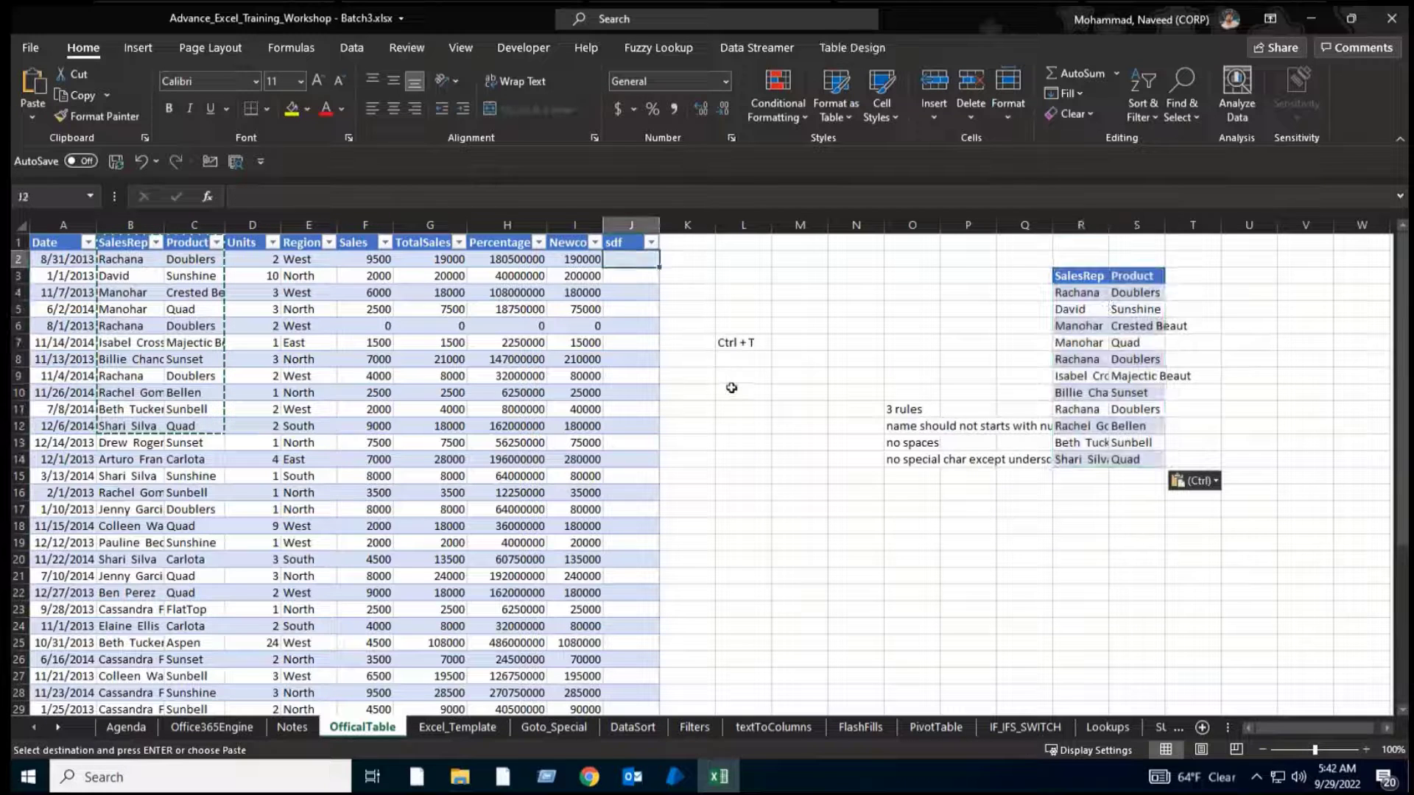
type("=bl")
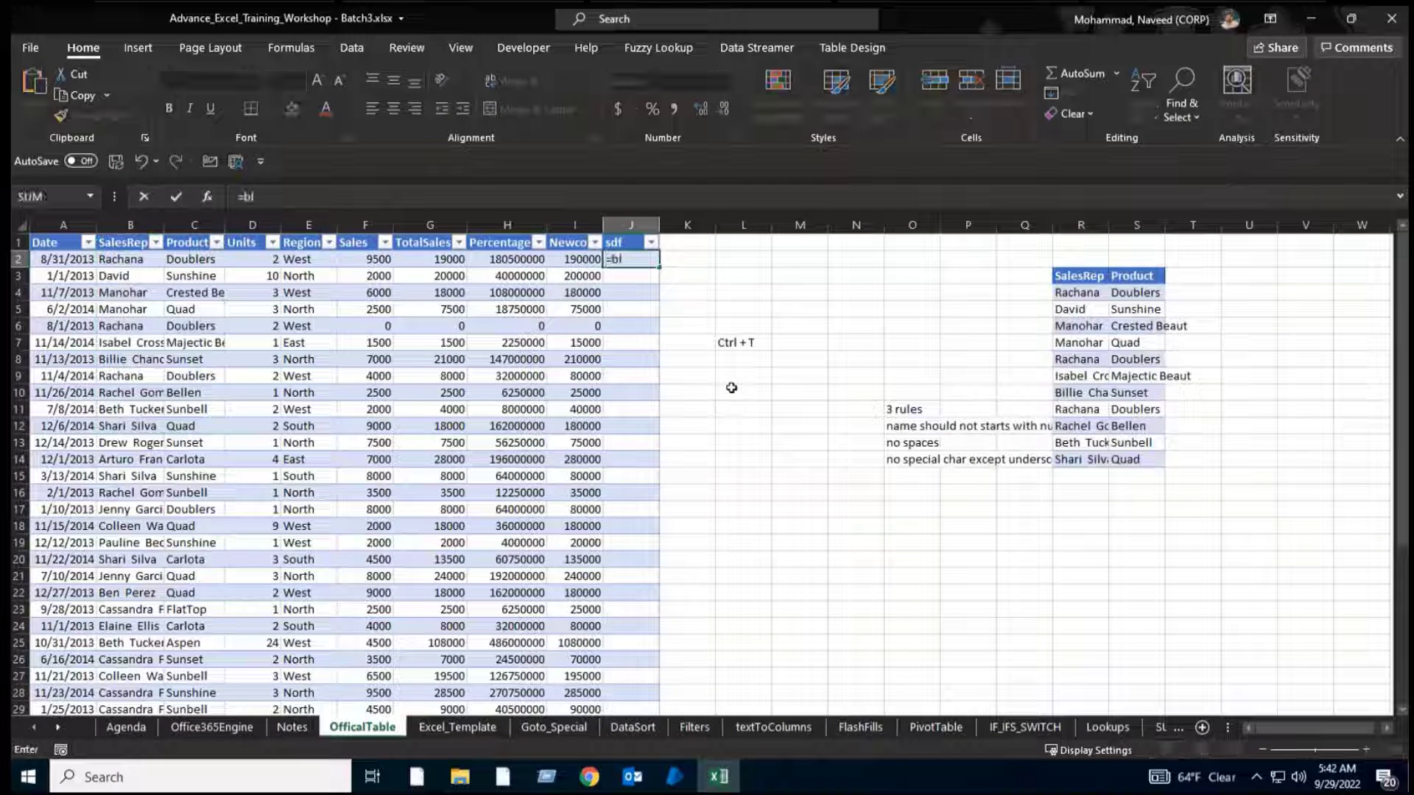
key("BackSpace")
key("BackSpace")
type("vl")
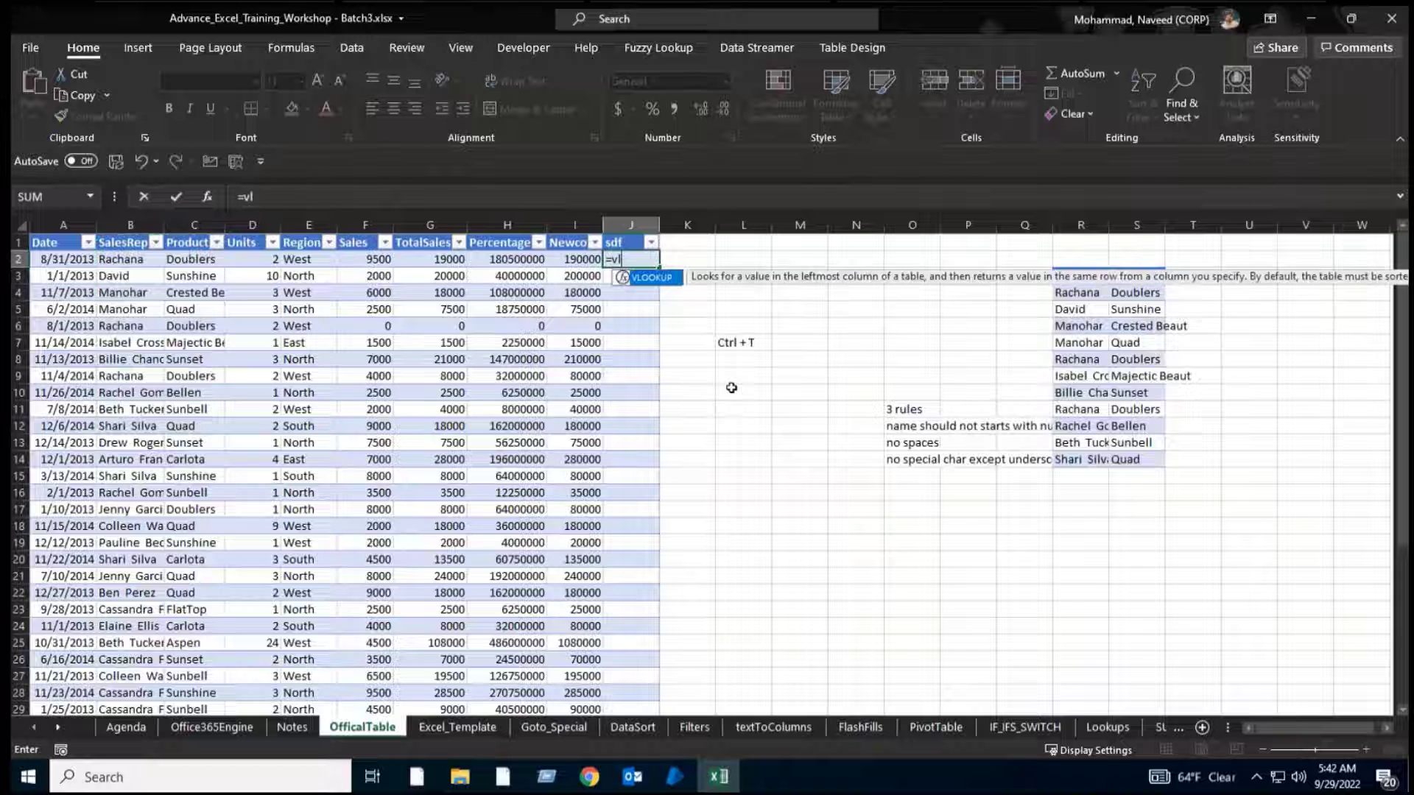
key("Tab")
key("Left")
key("Left")
key("Left")
key("Left")
key("Left")
key("Left")
key("Left")
key("Left")
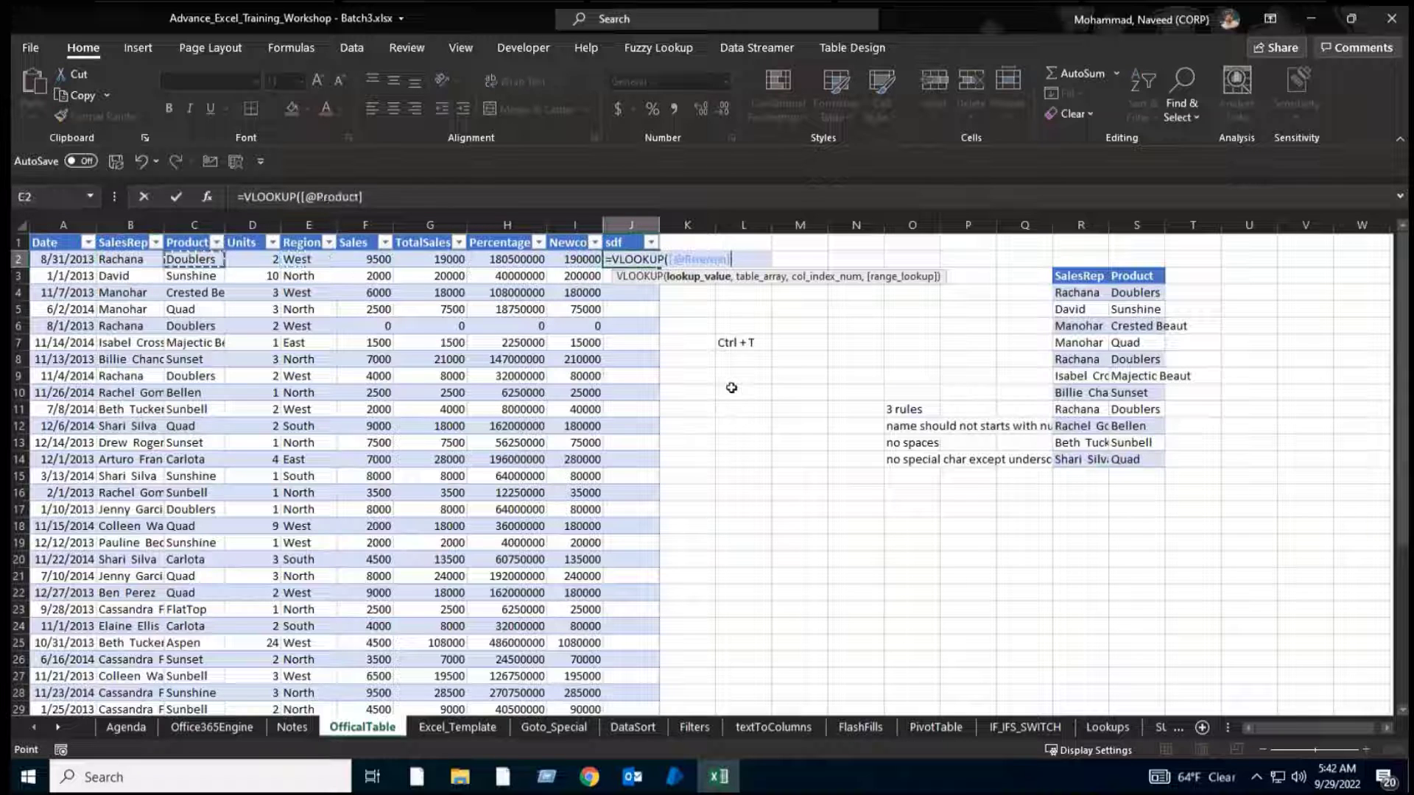
type(",")
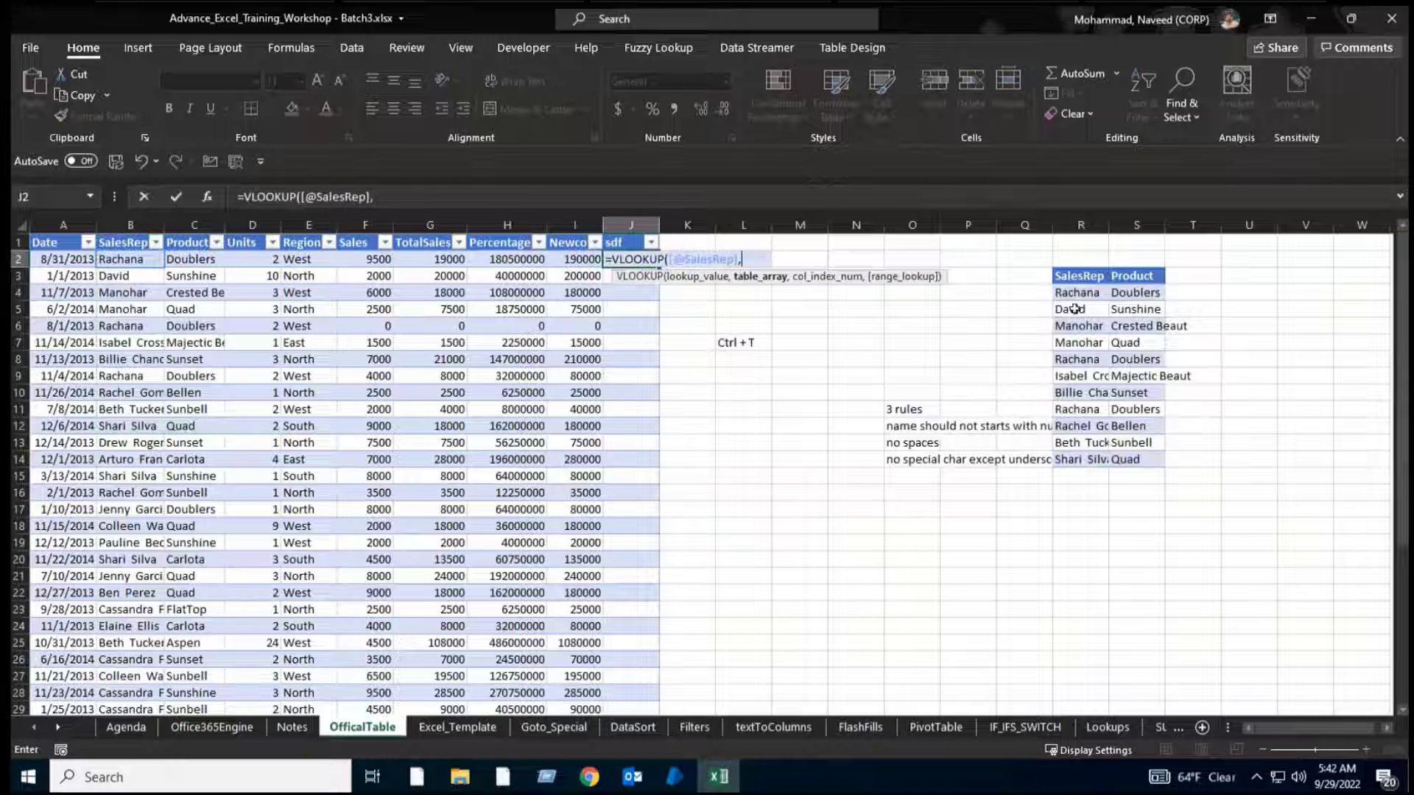
Complete the VLOOKUP with table array $R$4:$S$14, column index 2 and exact match 0, and autofit column J.
left_click_drag(1077, 293, 1137, 453)
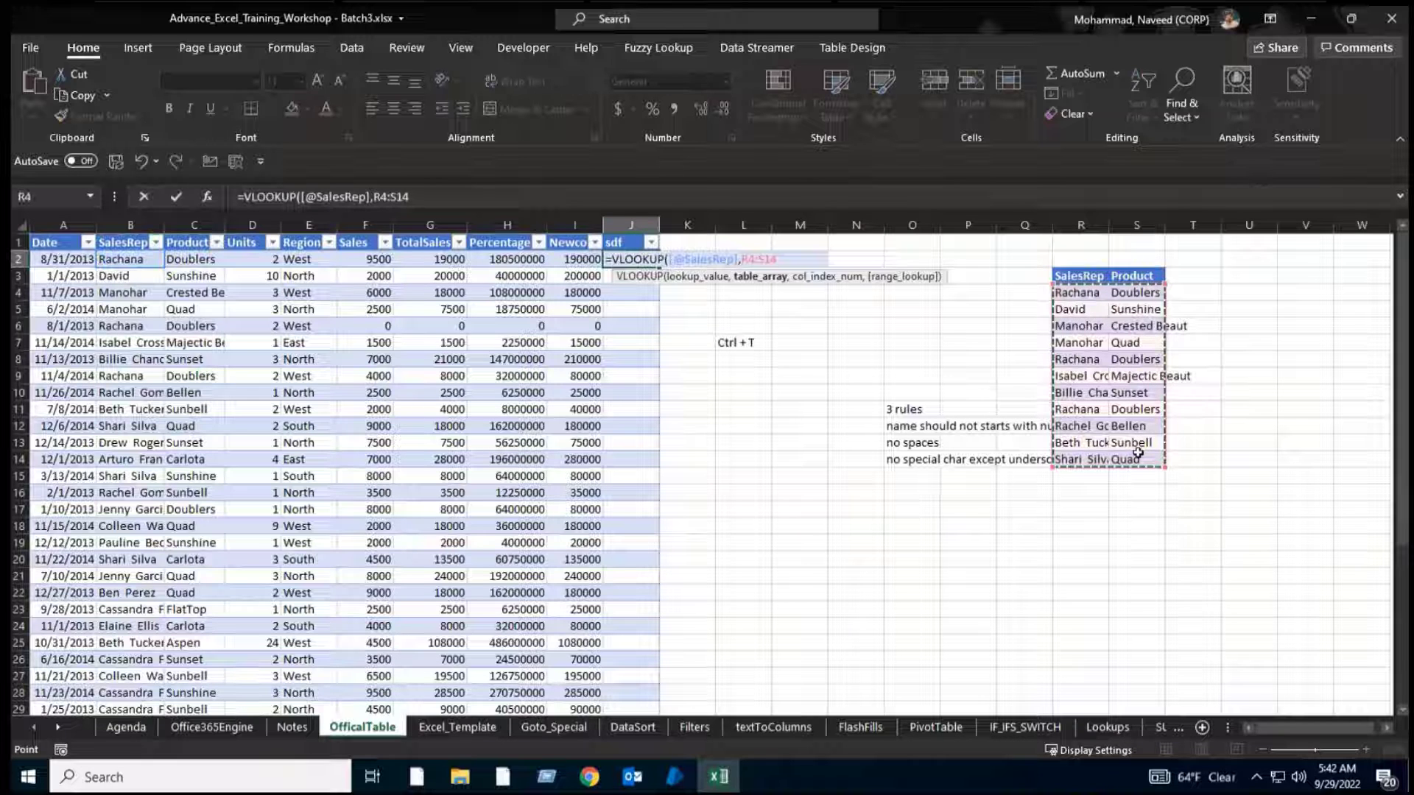
key("F4")
type(",2")
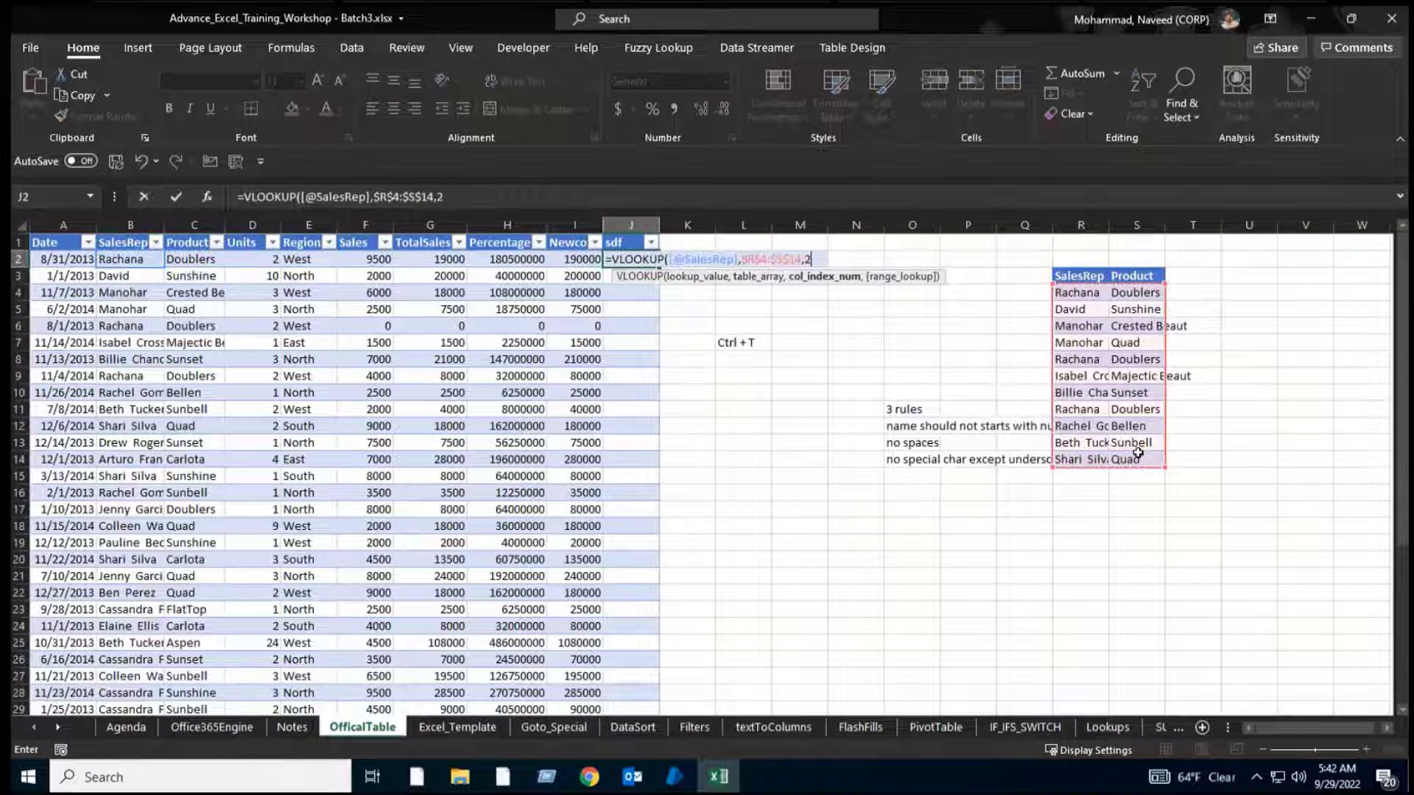
type(",0)")
key("Return")
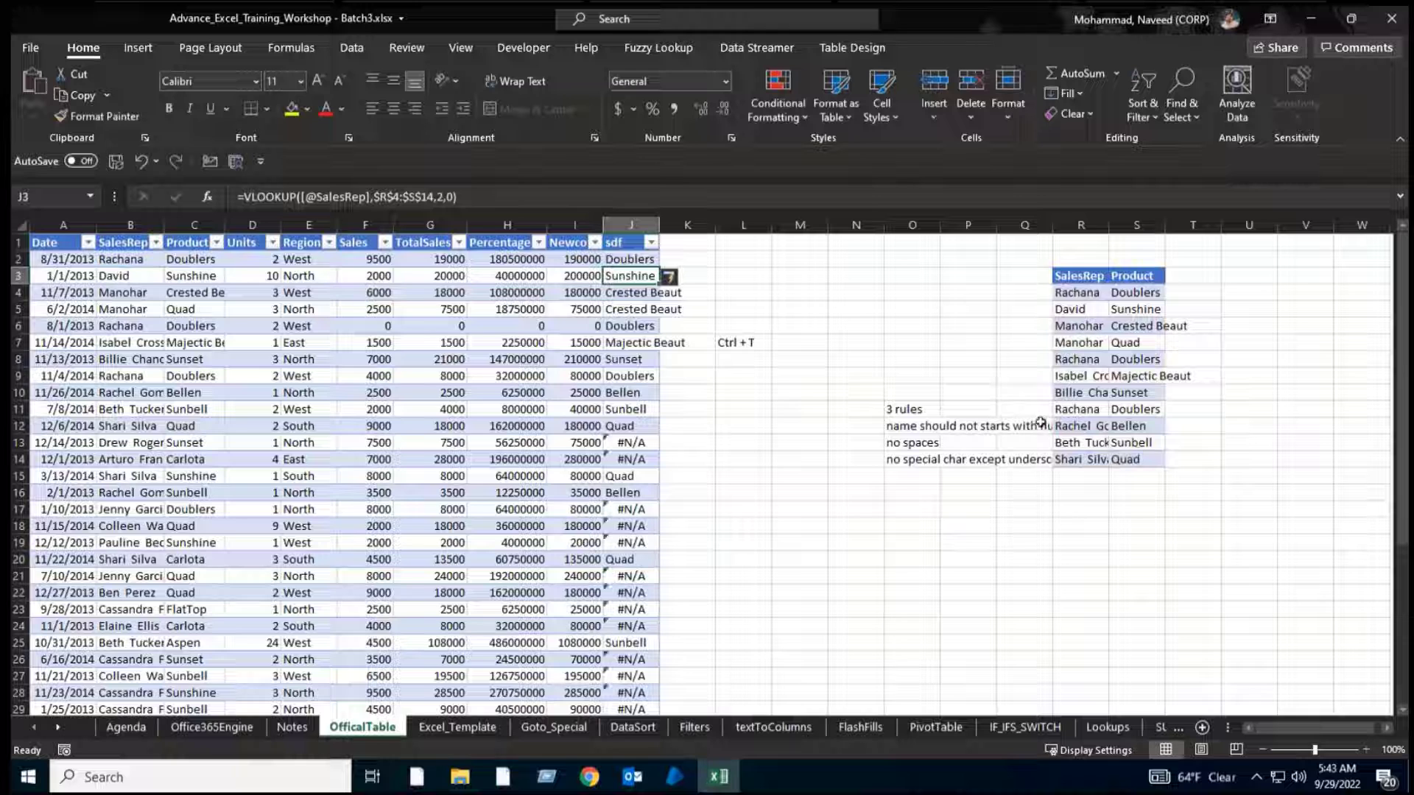
double_click(665, 229)
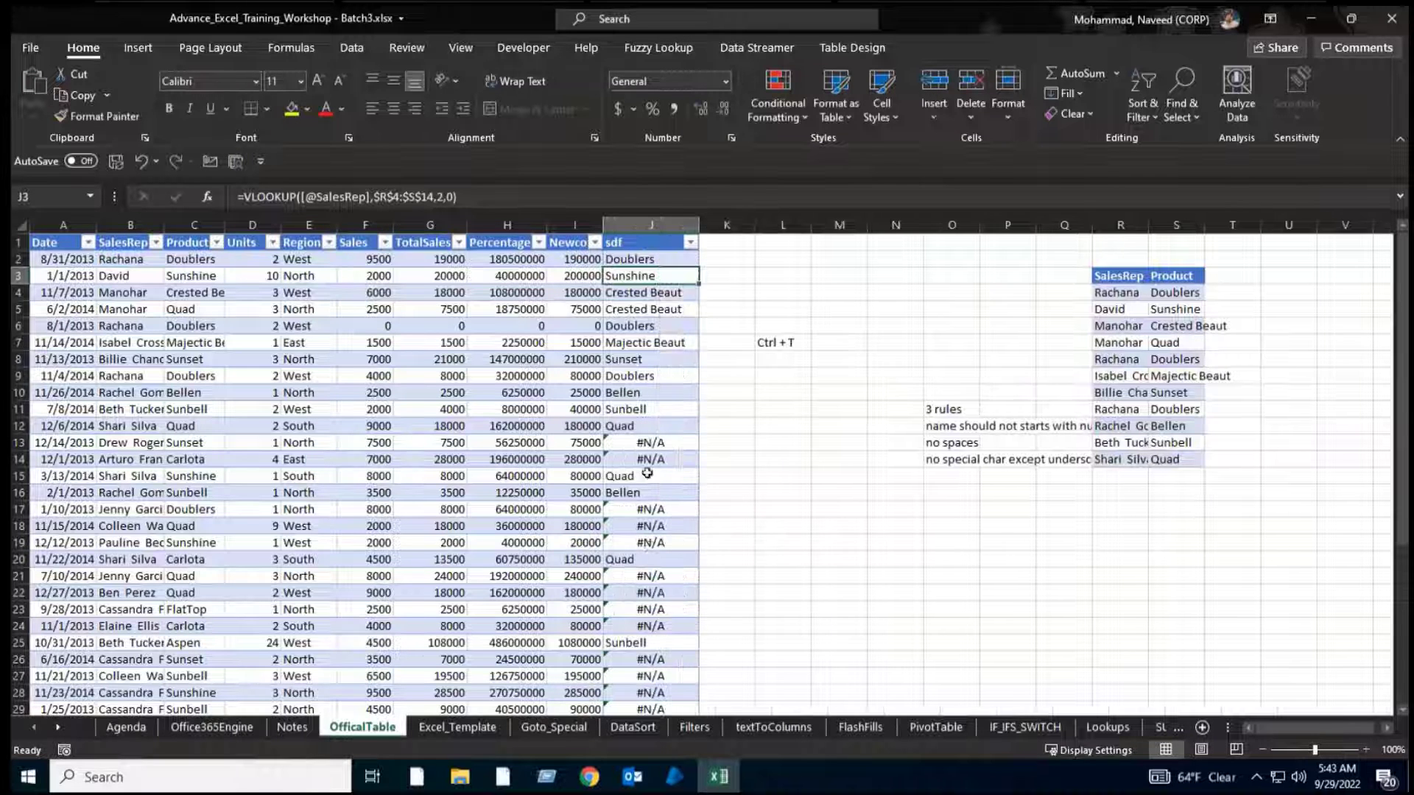
Copy the SalesRep name from B33 into B43, directly below the table, and inspect the sdf formula in J43.
scroll(658, 574, "down", 8)
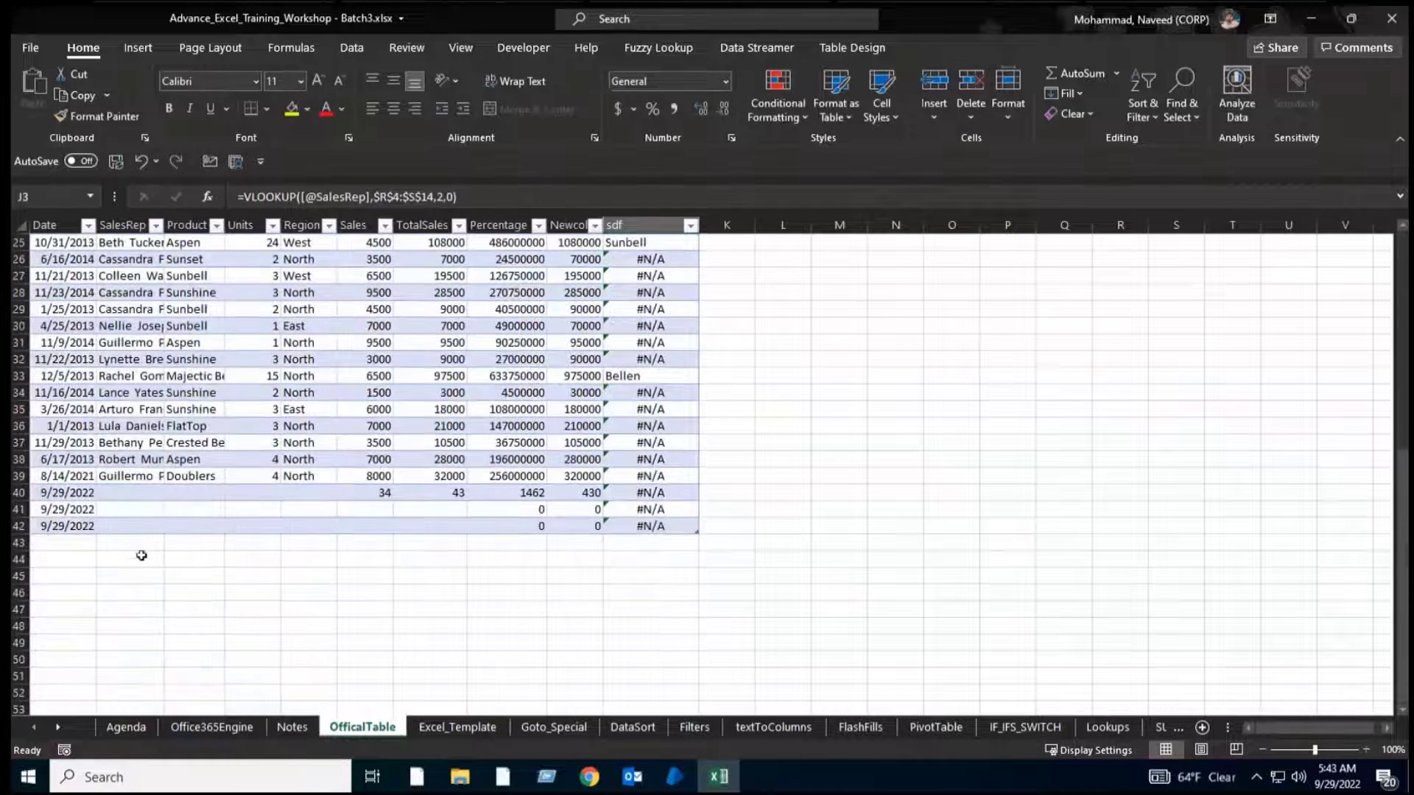
left_click(157, 376)
key("ctrl+c")
left_click(132, 543)
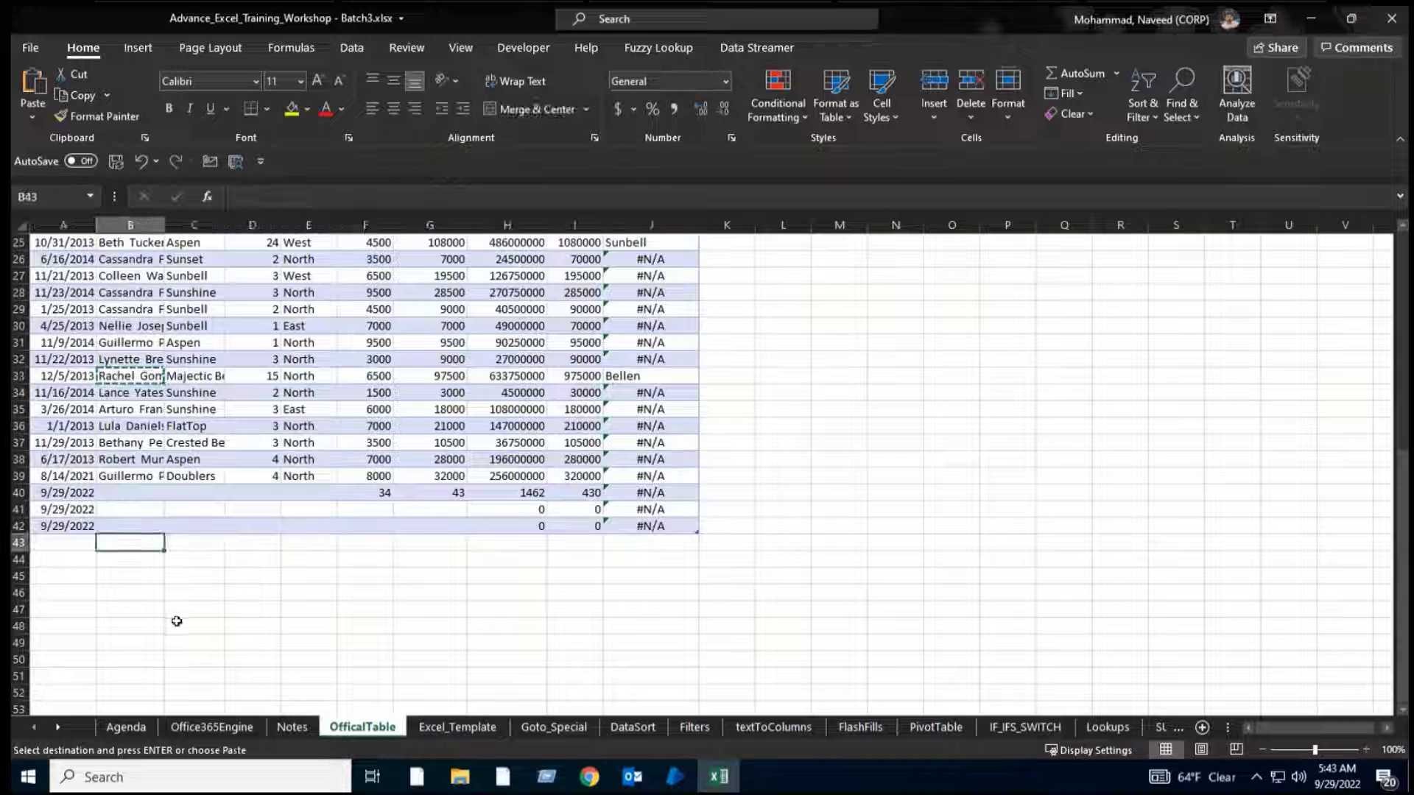
key("ctrl+v")
left_click(644, 543)
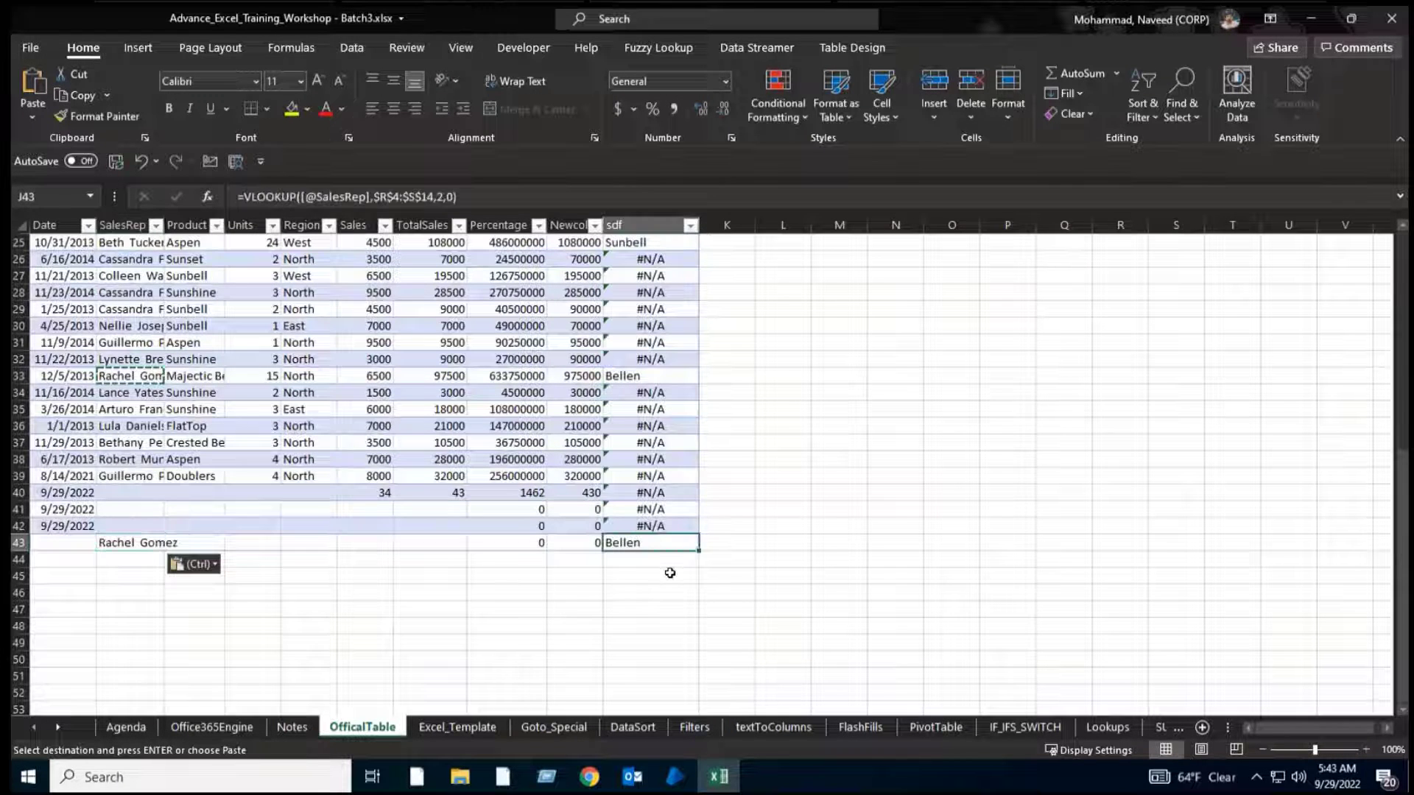
key("Escape")
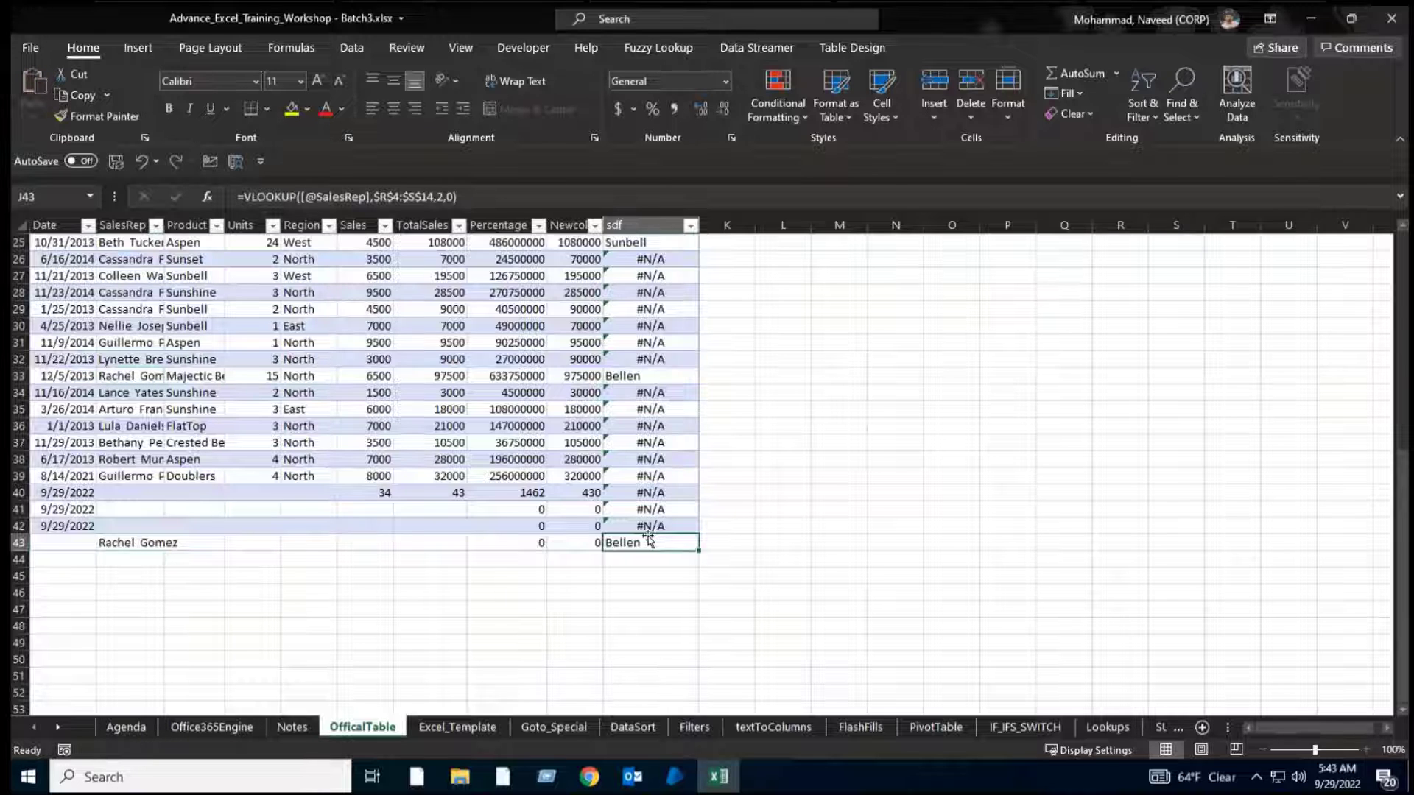
Return to the start of the table and save the workbook.
scroll(648, 543, "up", 8)
left_click(298, 397)
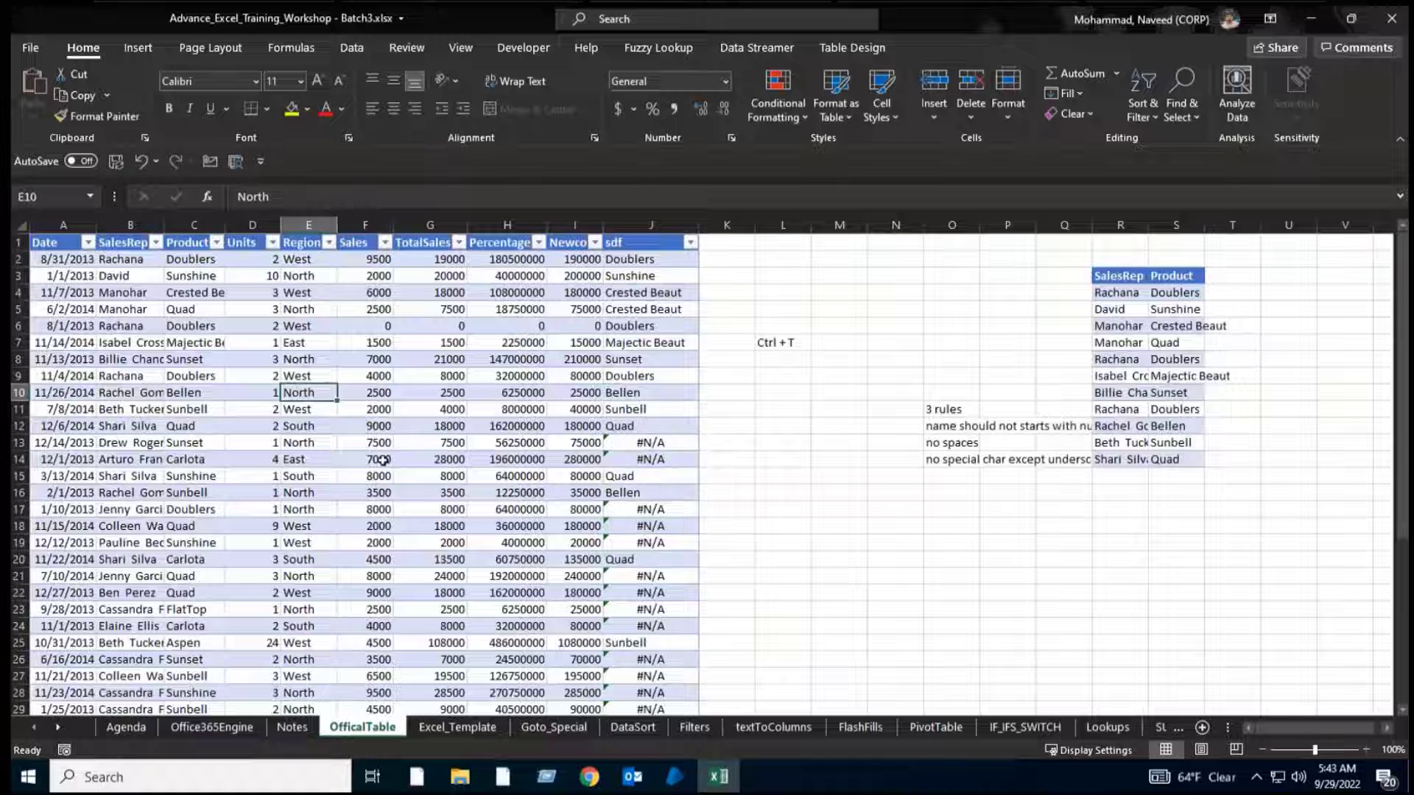
key("ctrl+s")
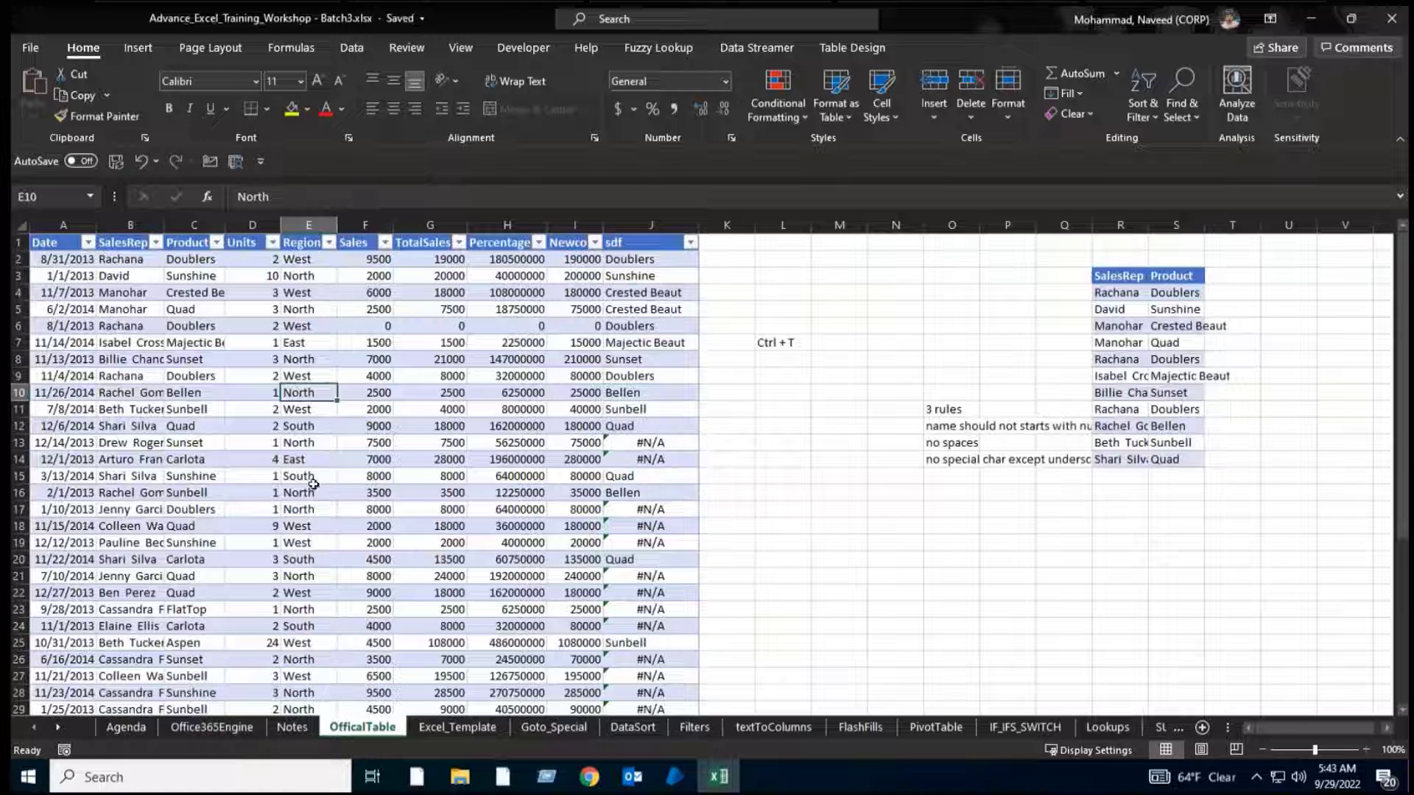
Insert slicers for Product and Region and place them side by side to the right of the table.
left_click(326, 355)
left_click(854, 52)
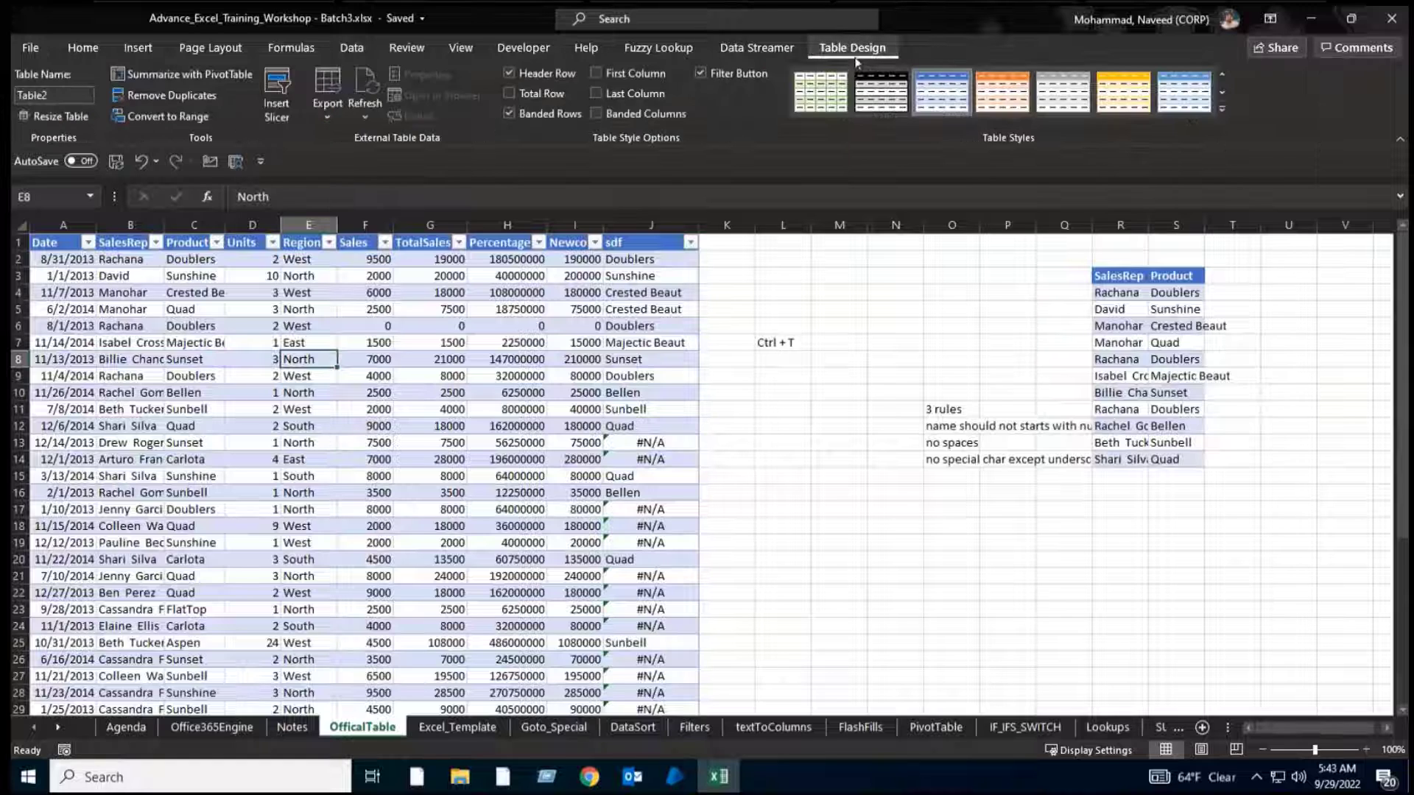
left_click(278, 92)
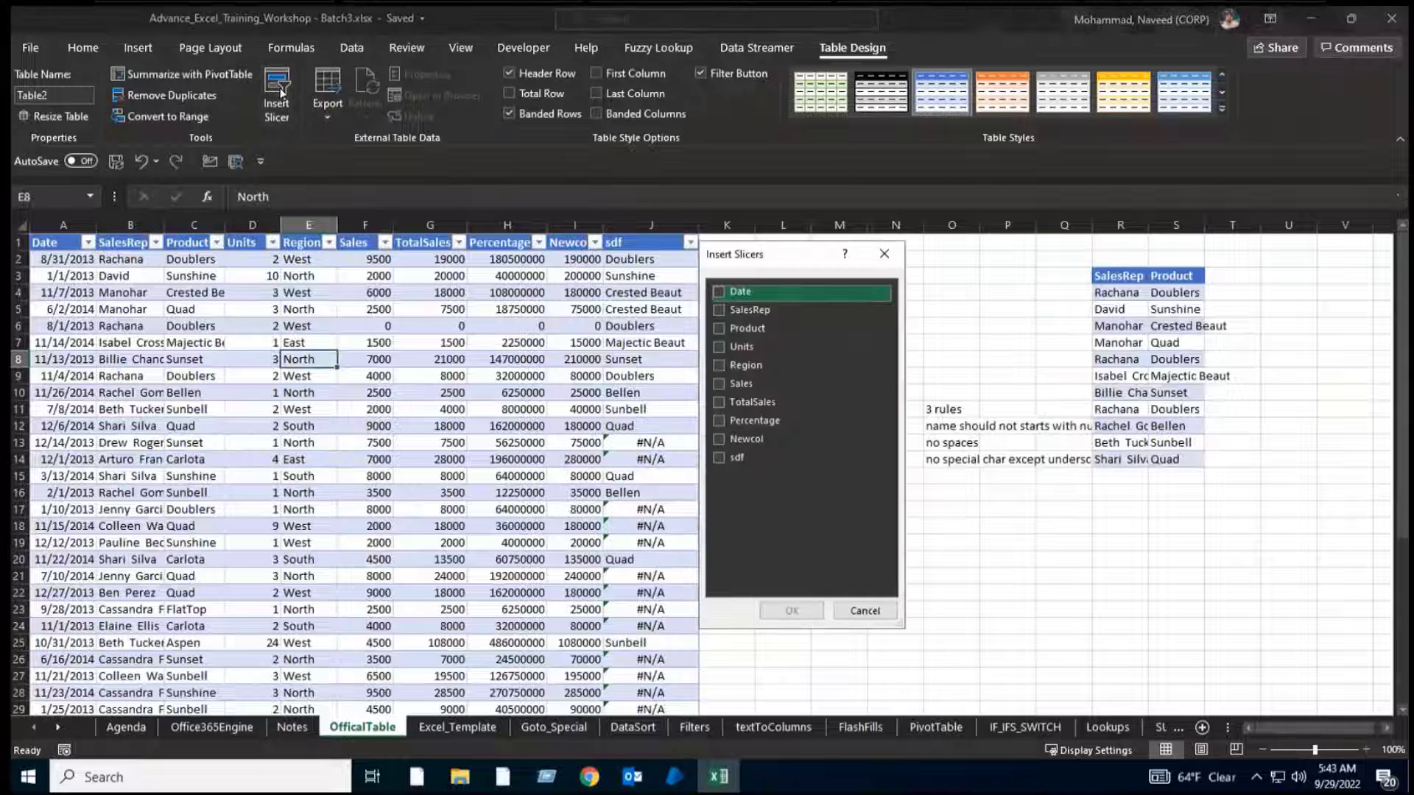
left_click_drag(763, 259, 790, 259)
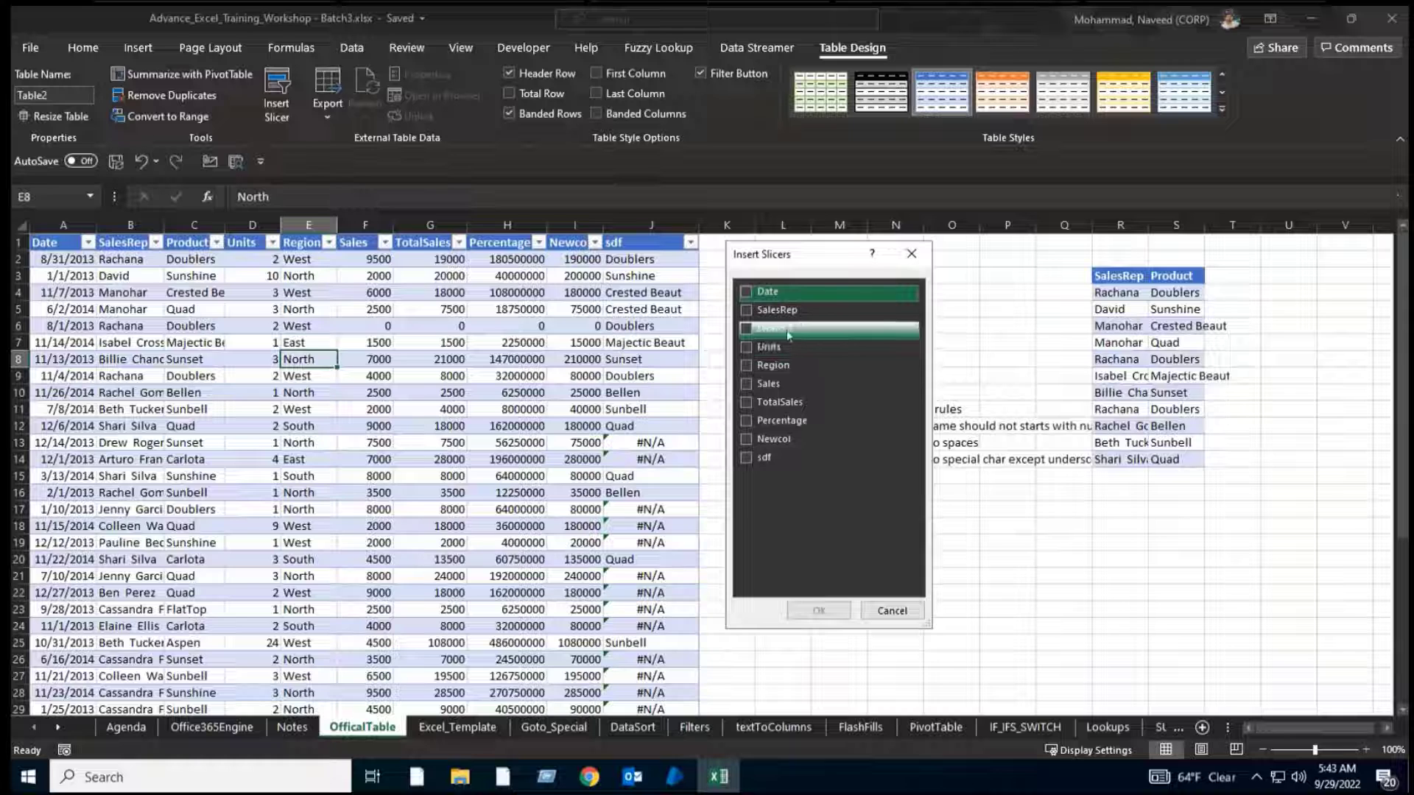
left_click(746, 329)
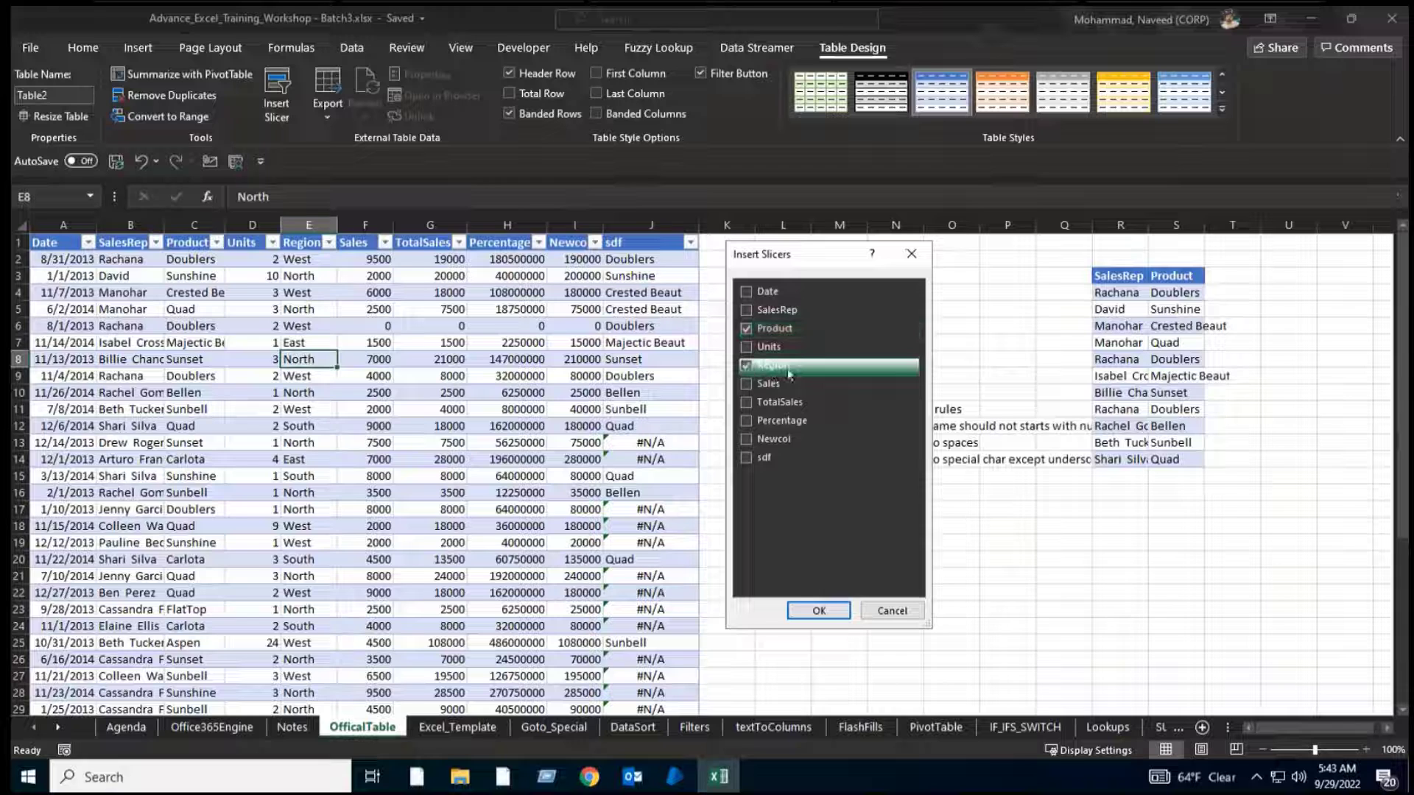
left_click(746, 366)
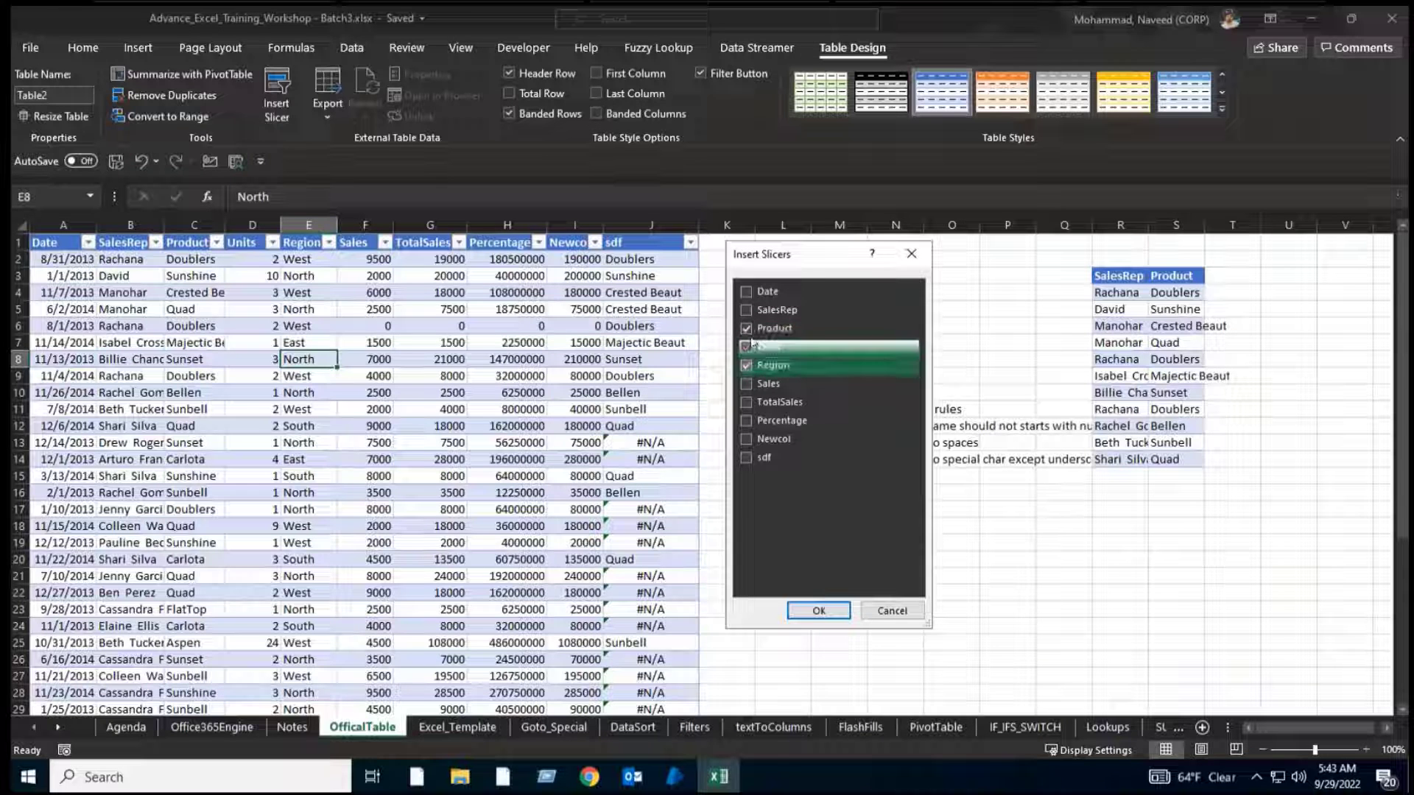
left_click(818, 611)
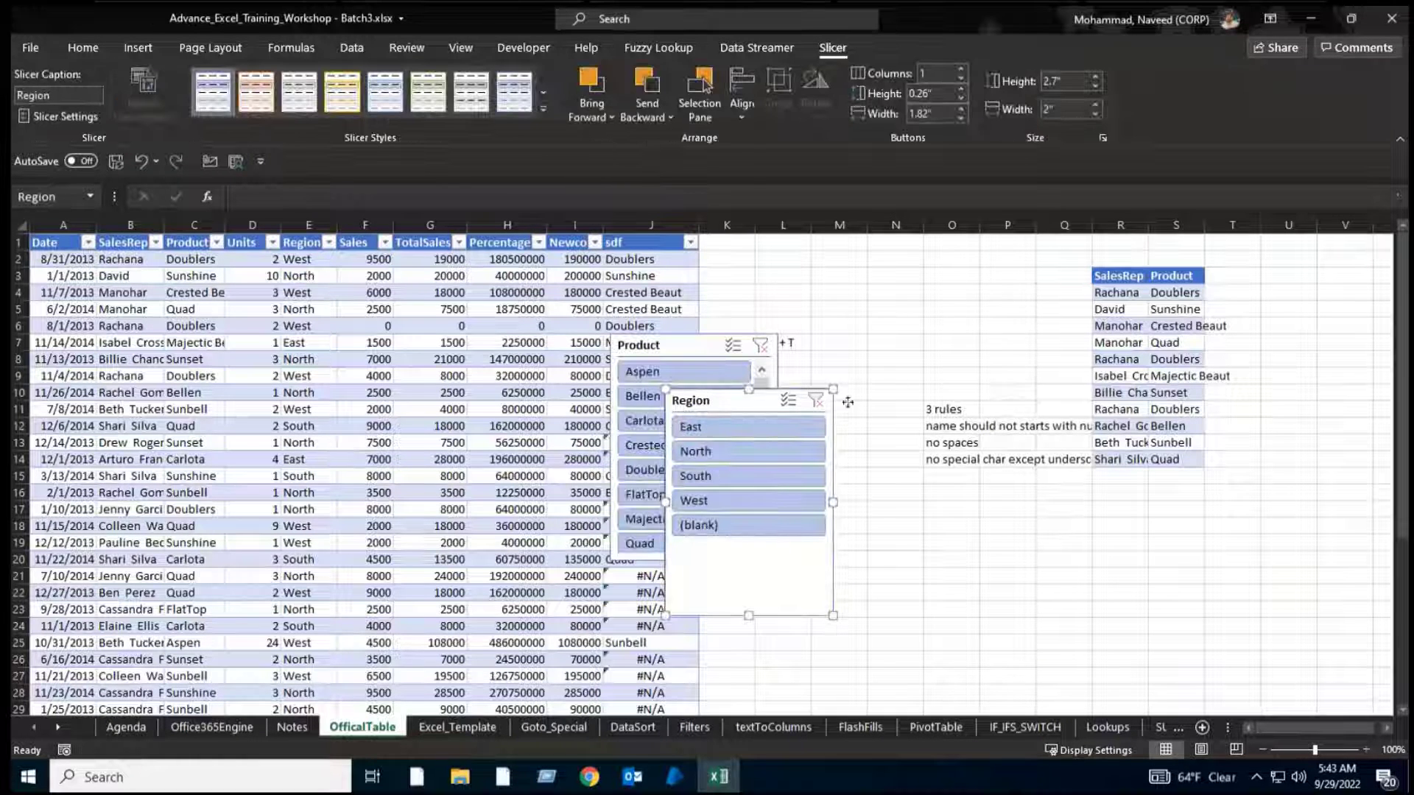
left_click_drag(848, 402, 1133, 326)
left_click_drag(741, 345, 895, 320)
Filter the table by single regions in the Region slicer: North, West, East, North again and South.
left_click(998, 376)
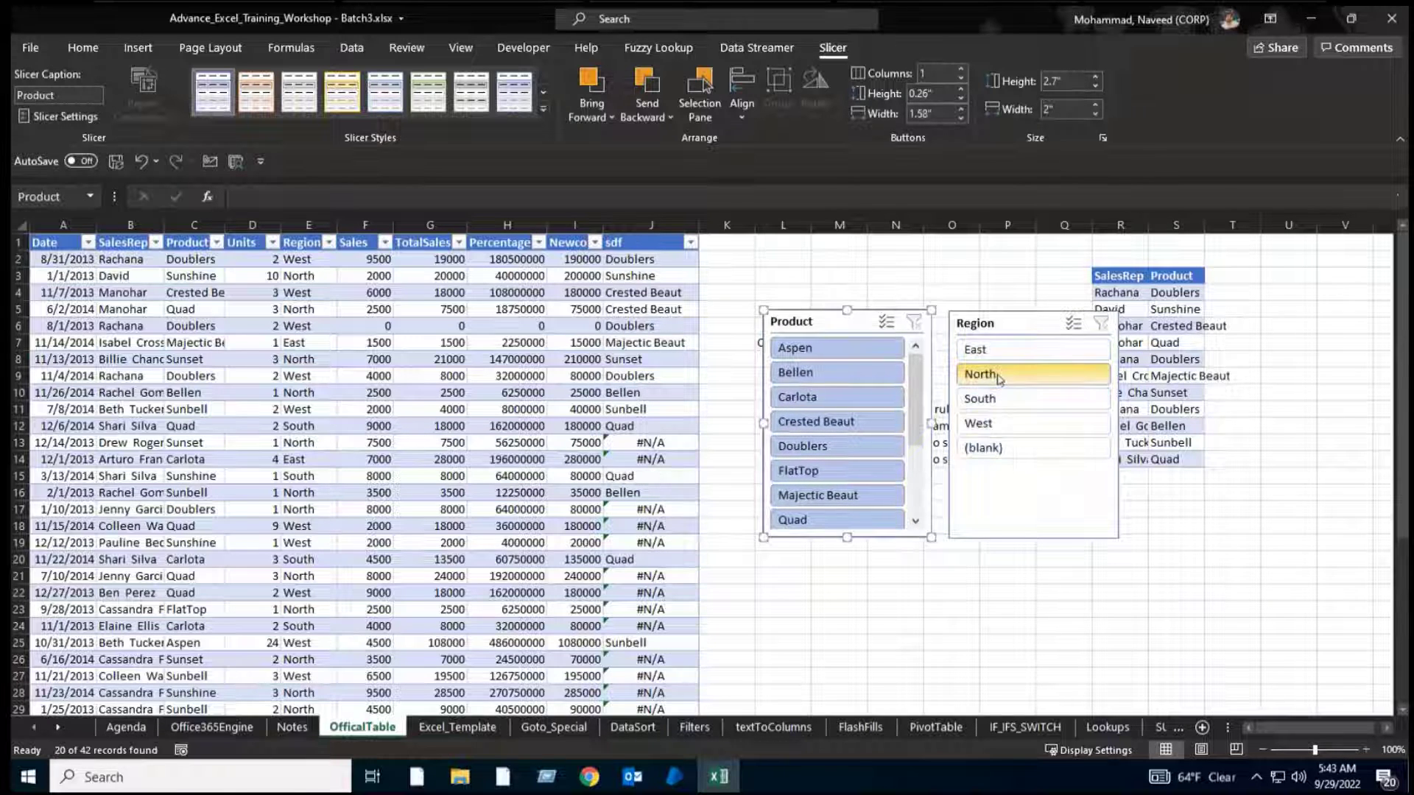
left_click(979, 423)
left_click(975, 349)
left_click(981, 374)
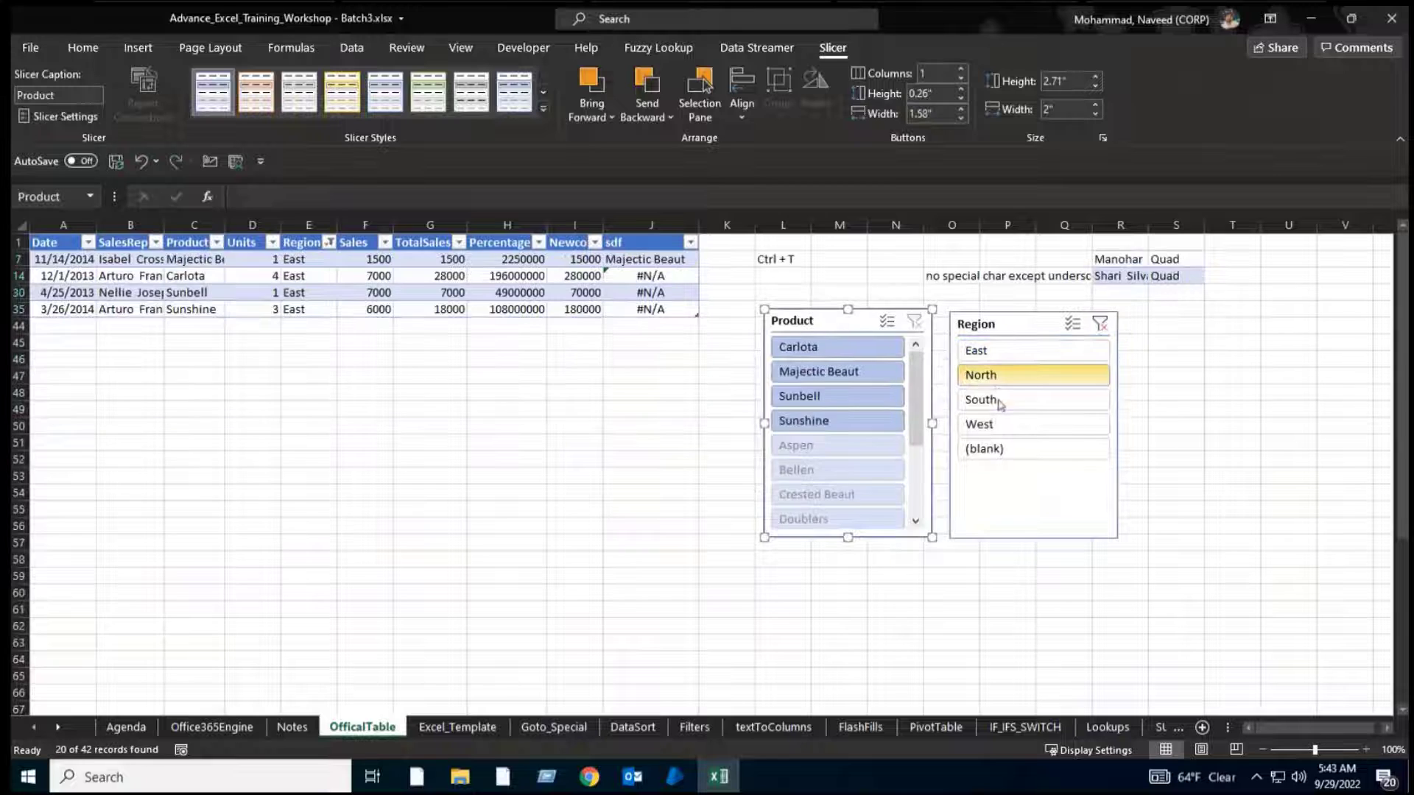
left_click(1000, 404)
Combine both slicers, filtering Quad with South and North, then Crested Beaut, Doublers and FlatTop with North, and check the Product column's filter list.
left_click(810, 371)
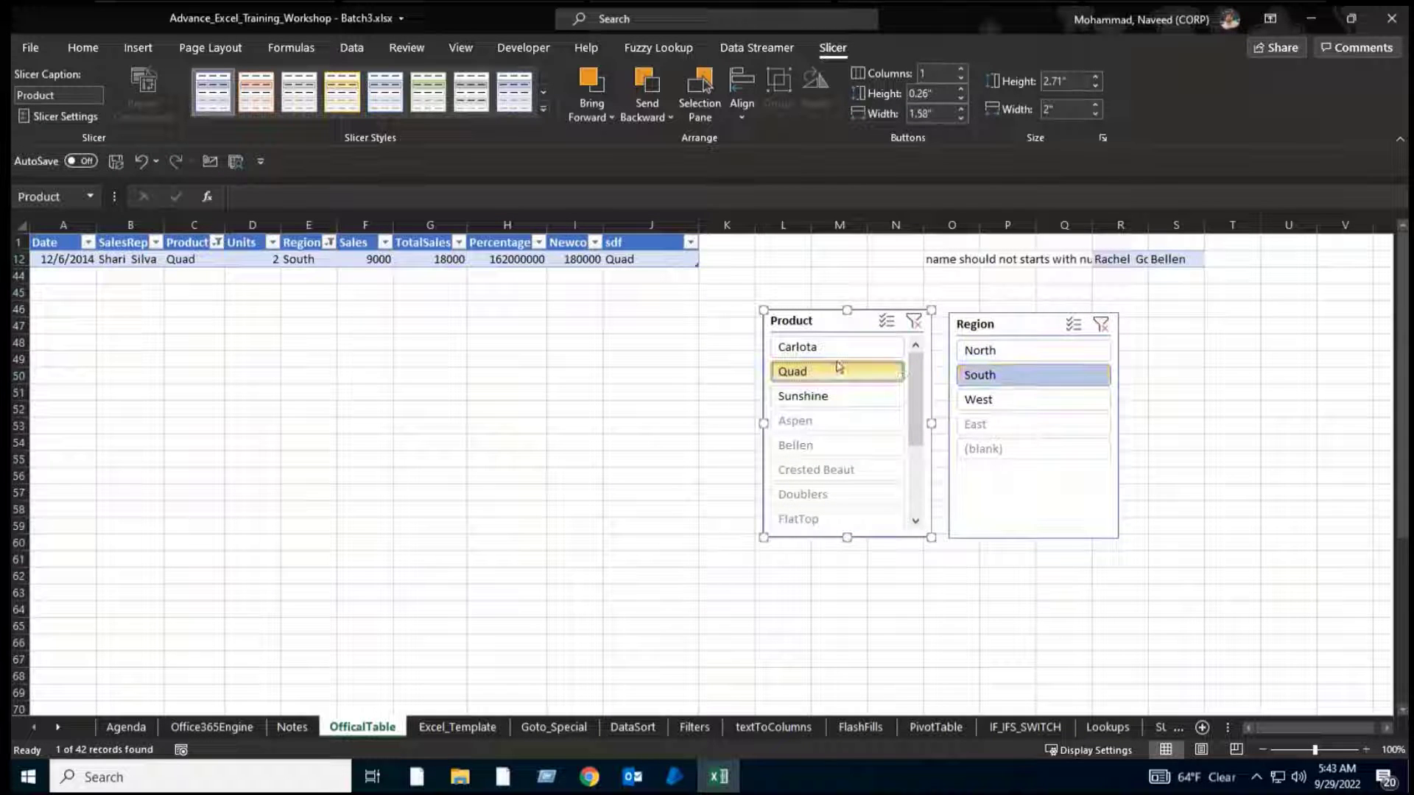
left_click(1012, 353)
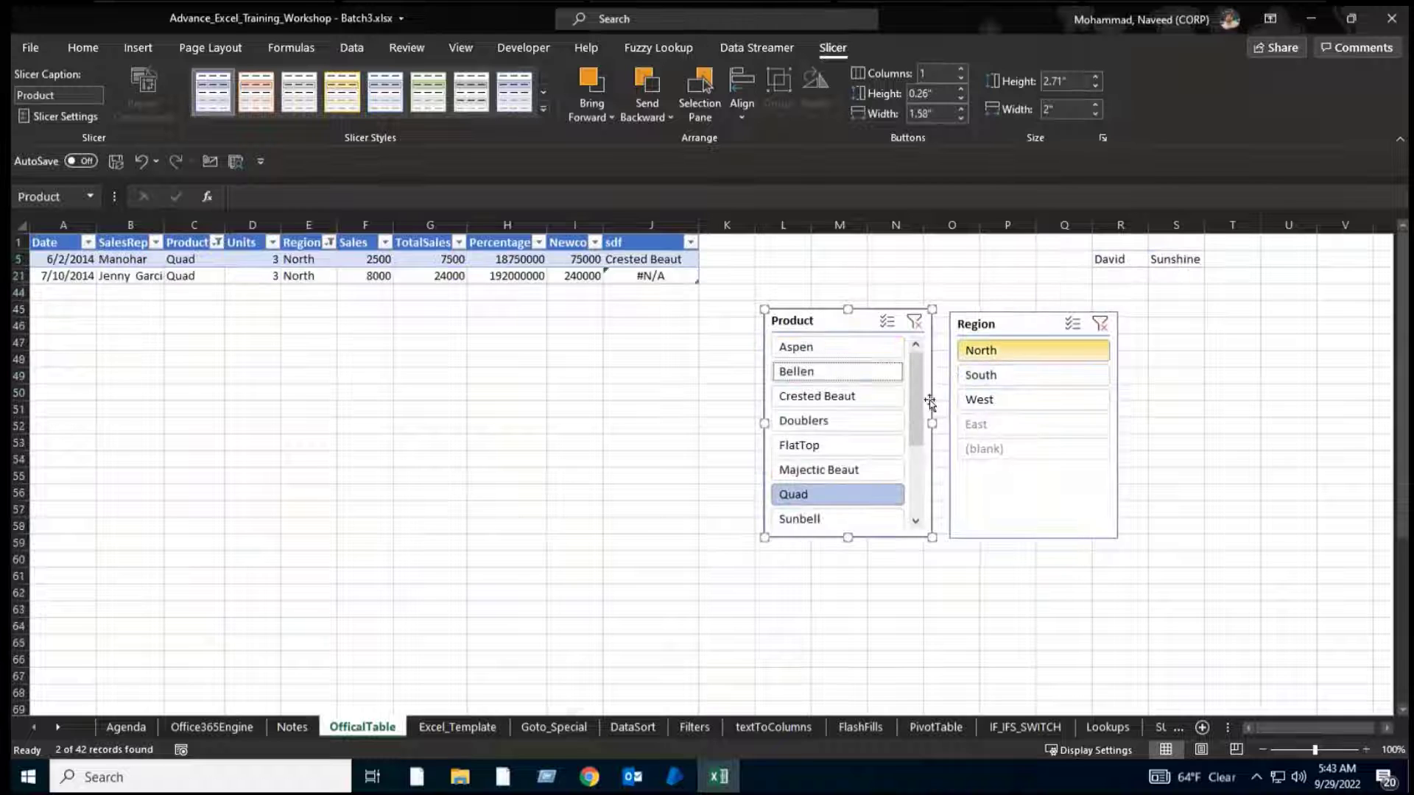
left_click_drag(802, 399, 803, 446)
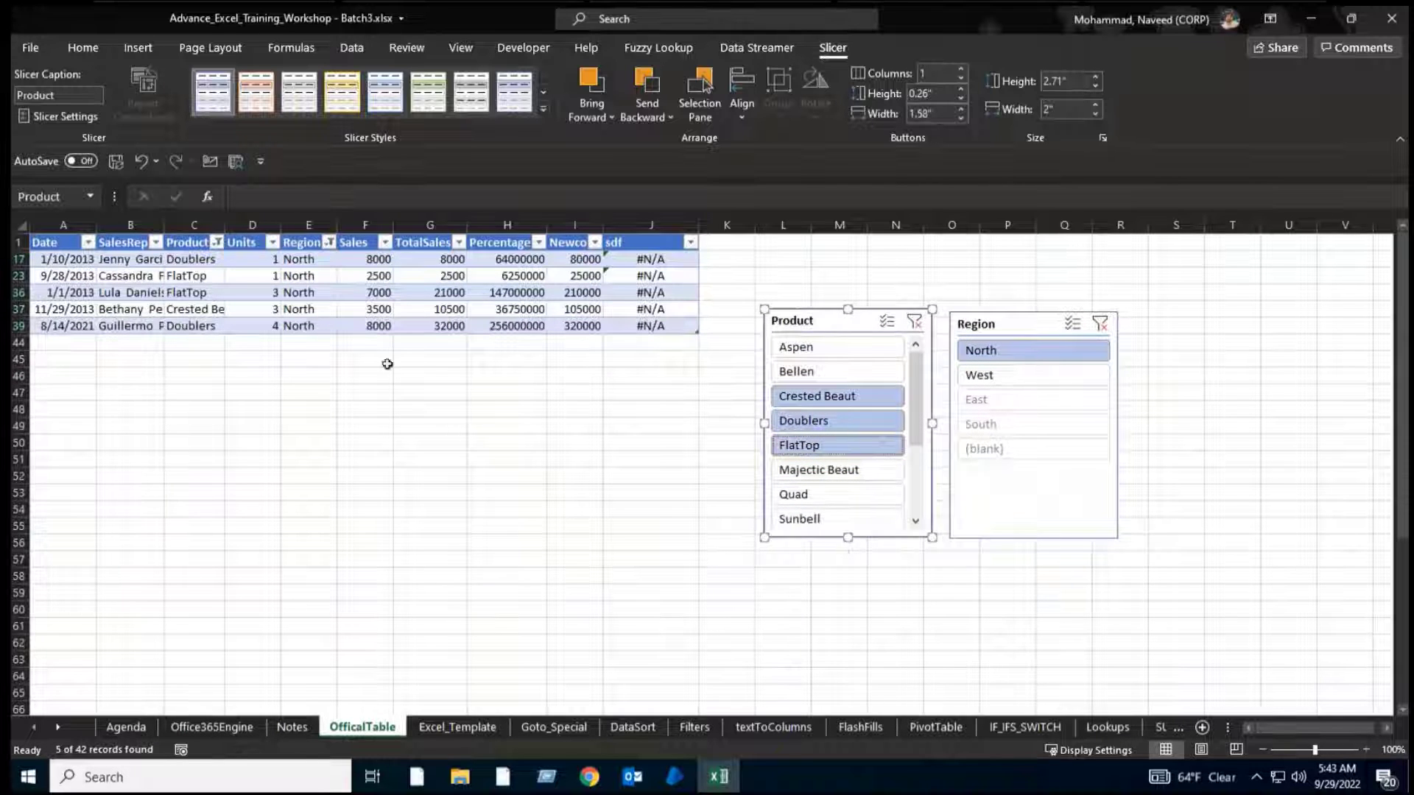
left_click(216, 243)
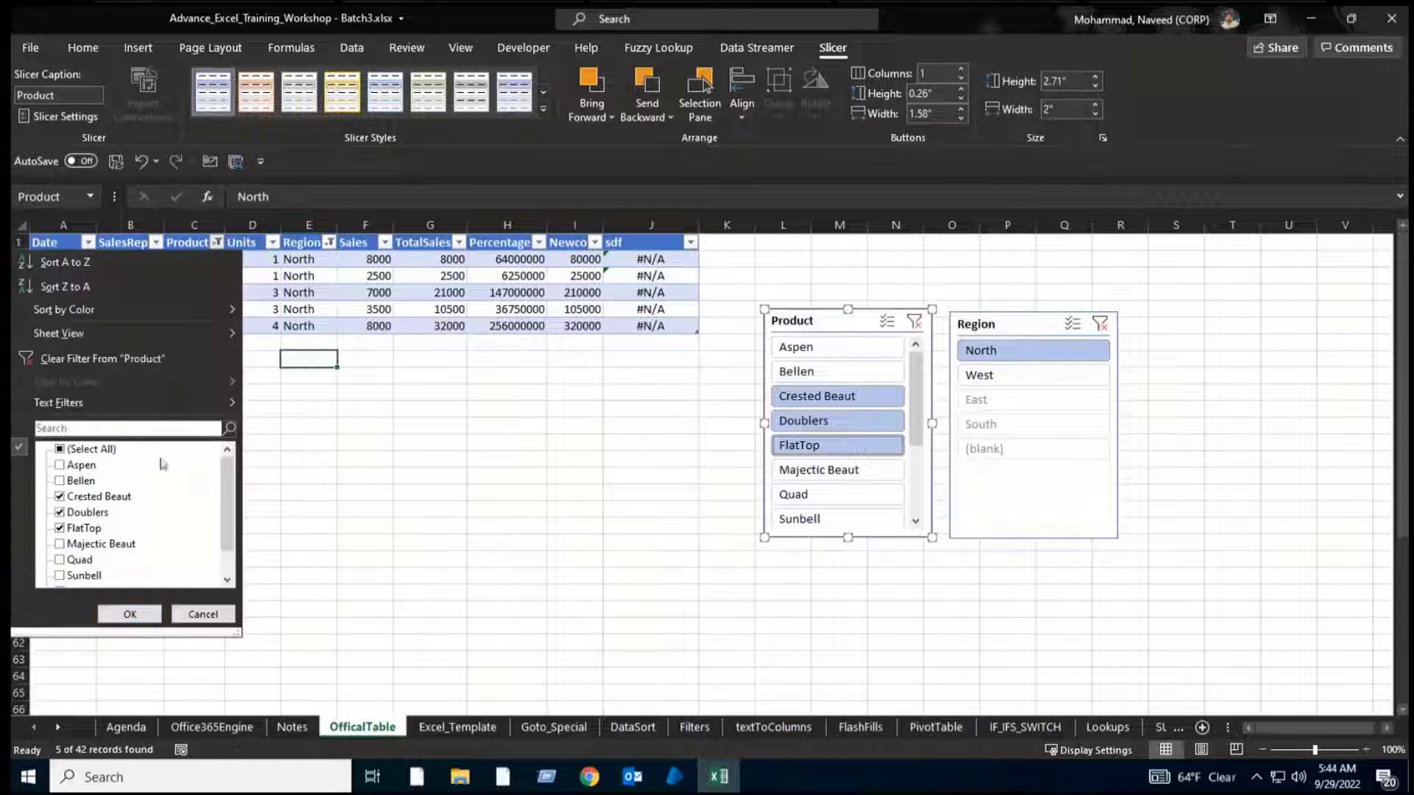
left_click(315, 271)
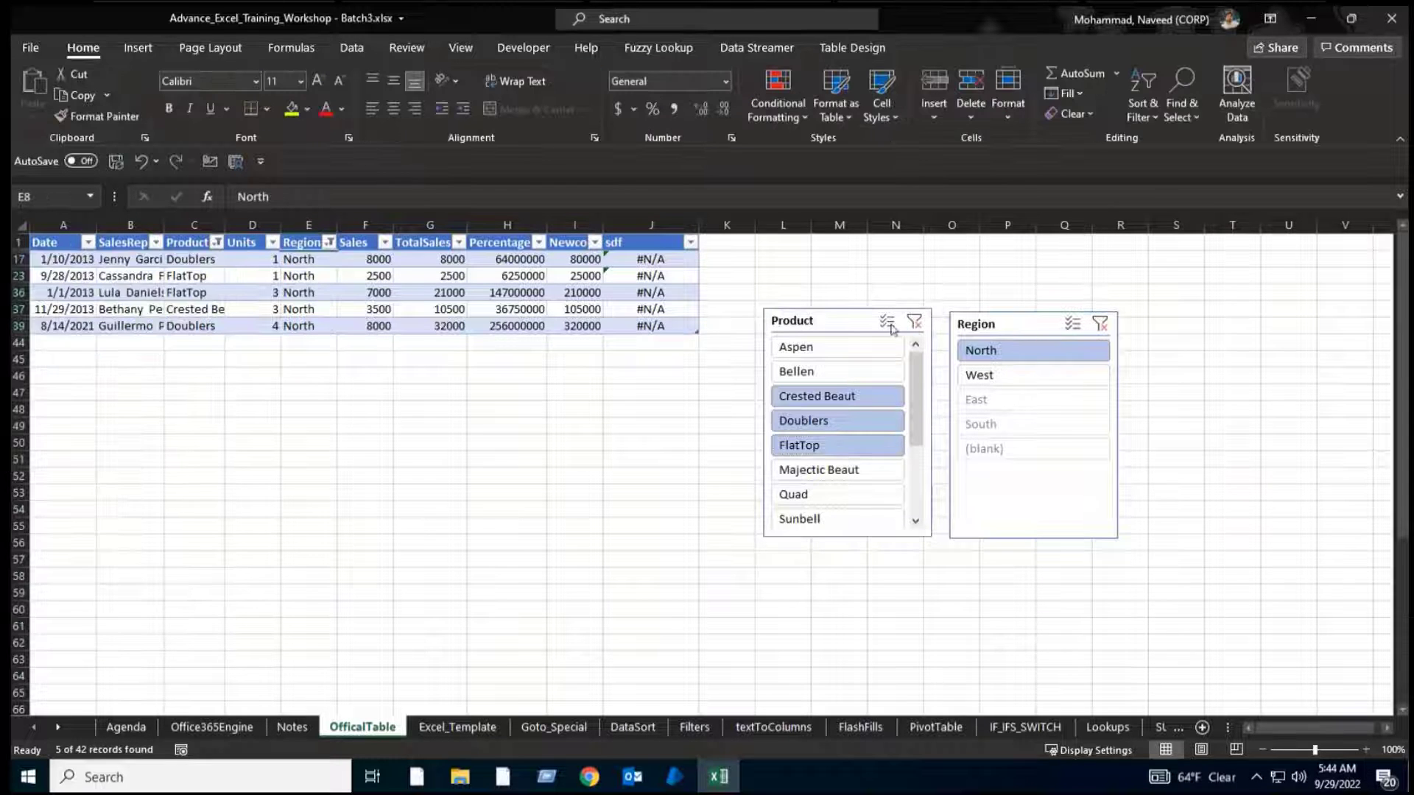
Clear the Product and Region slicer filters and delete both slicers.
left_click(913, 322)
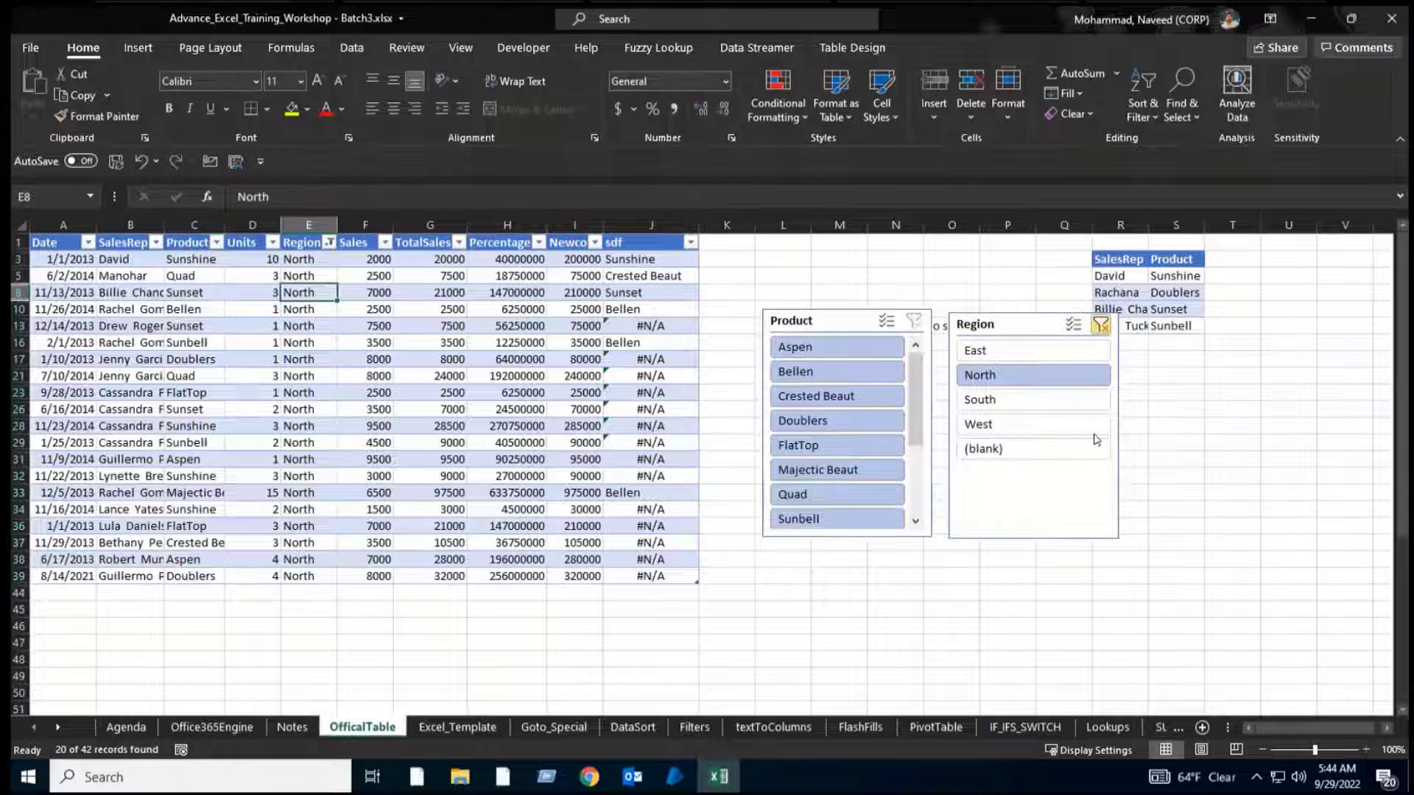
left_click(1099, 323)
left_click(1032, 529)
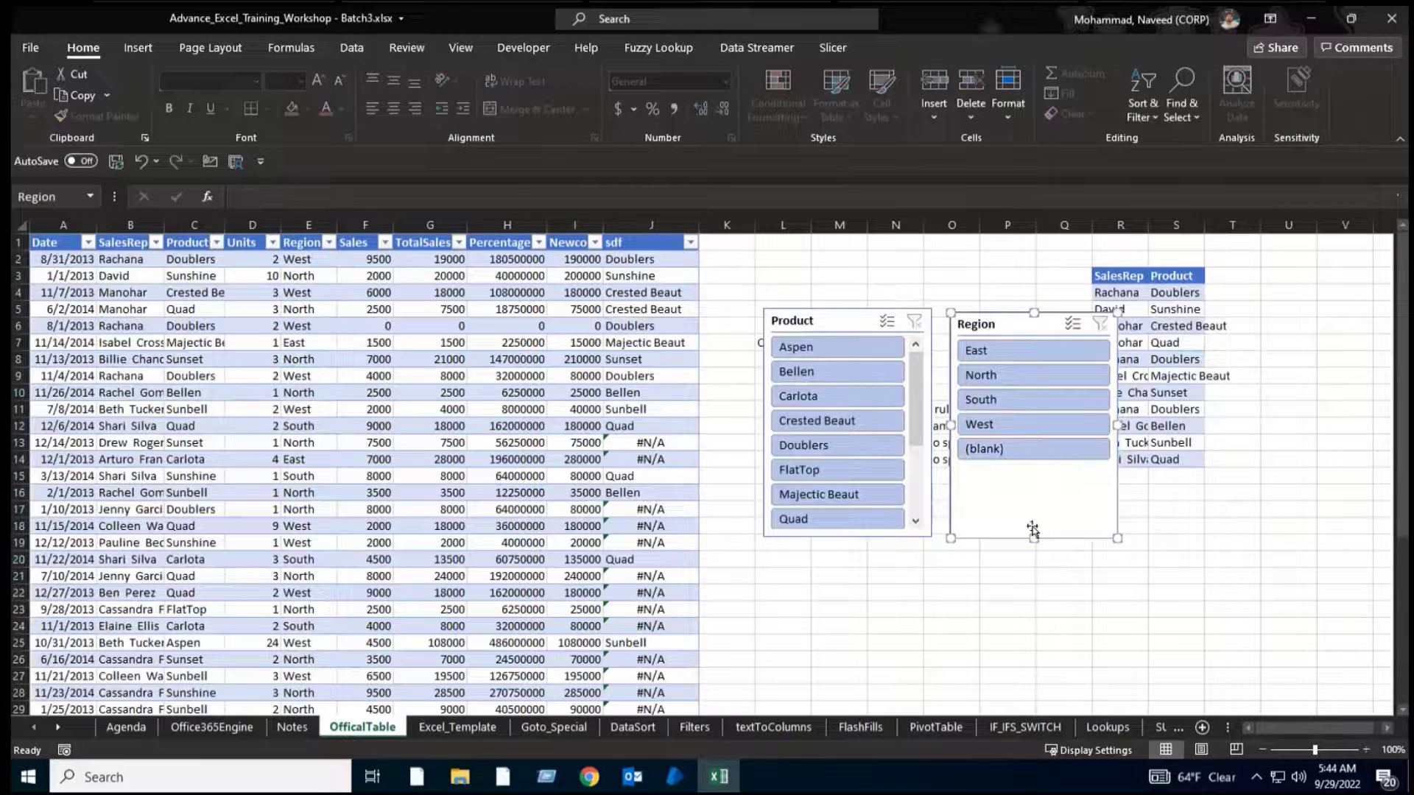
key("Delete")
left_click(829, 324)
key("Delete")
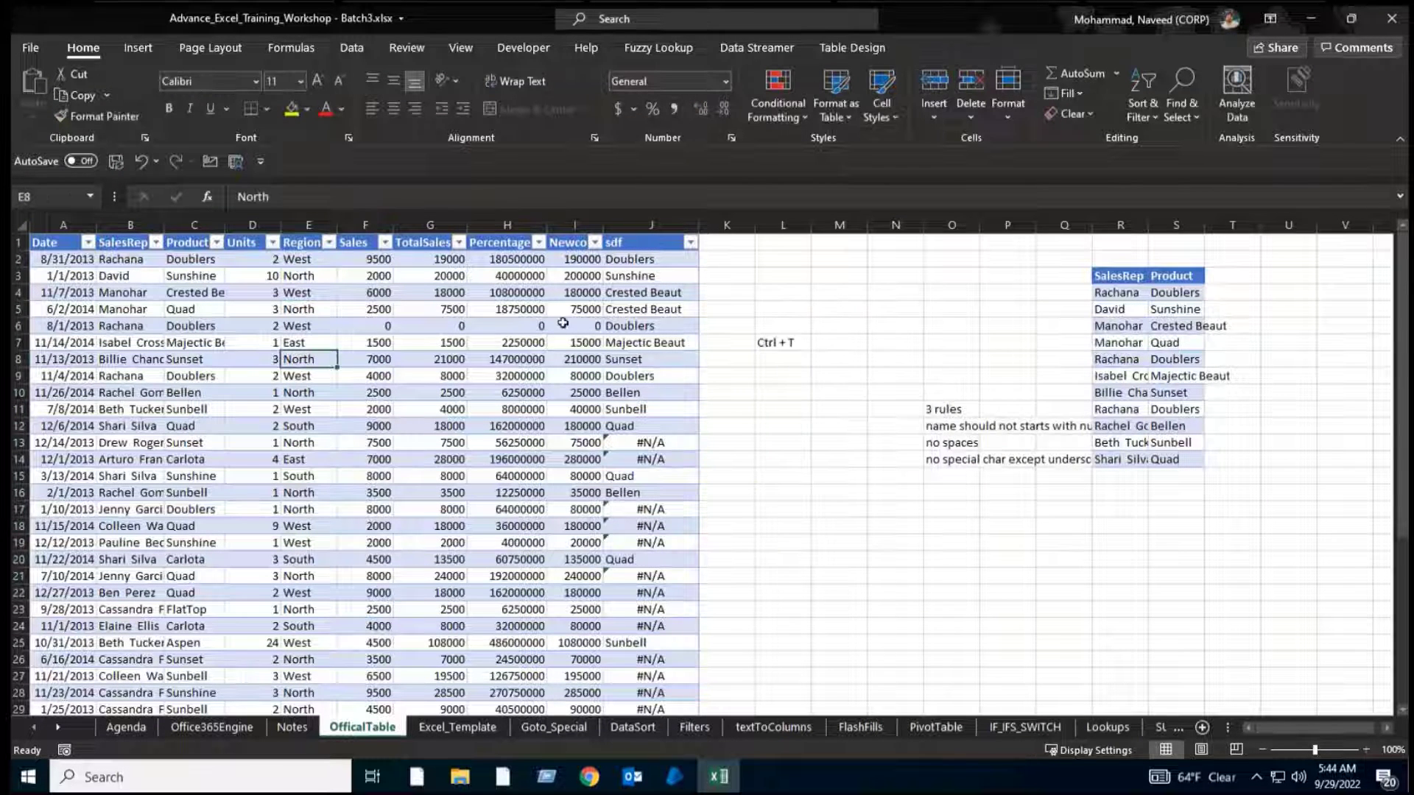
Save the workbook again and show the table's design options.
left_click(536, 325)
key("ctrl+s")
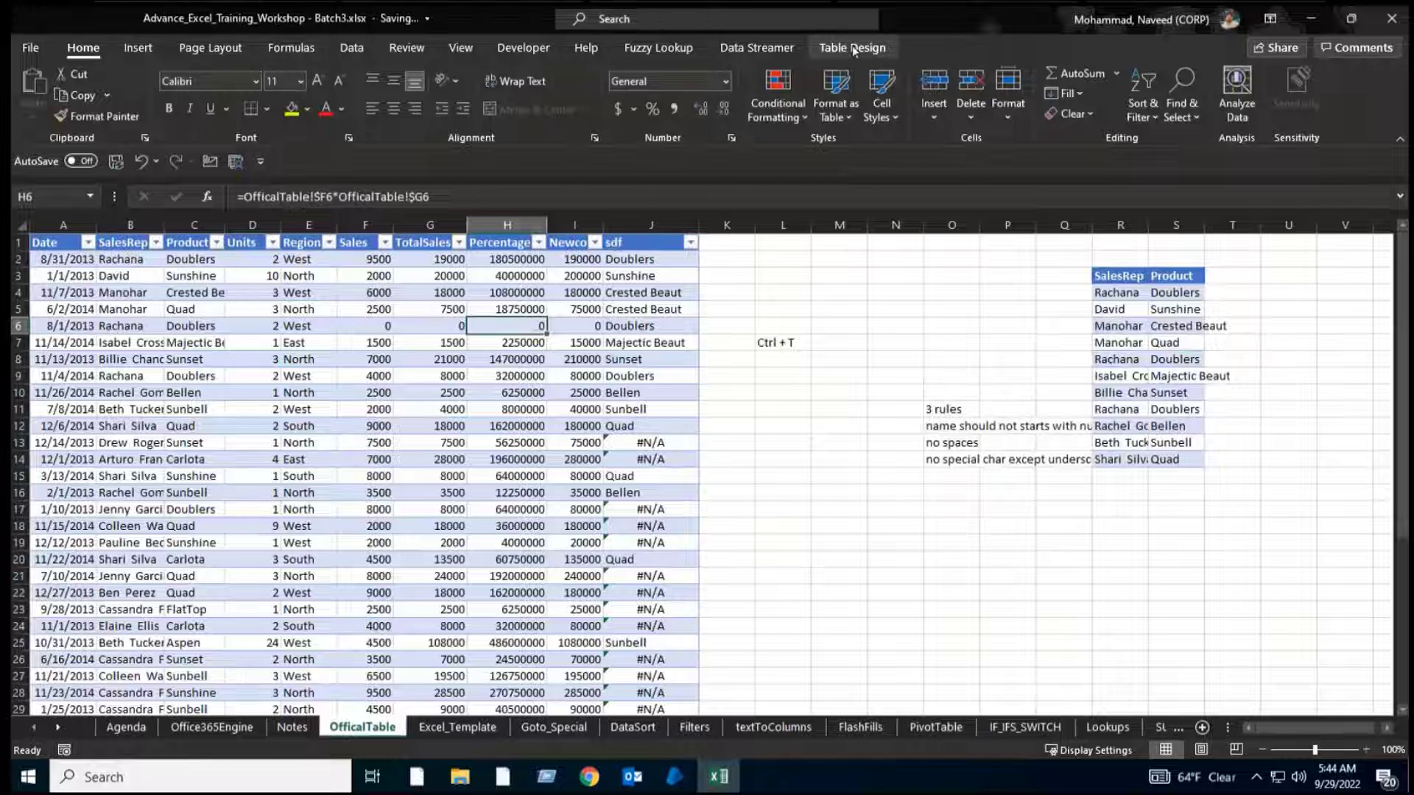
left_click(852, 48)
left_click(352, 409)
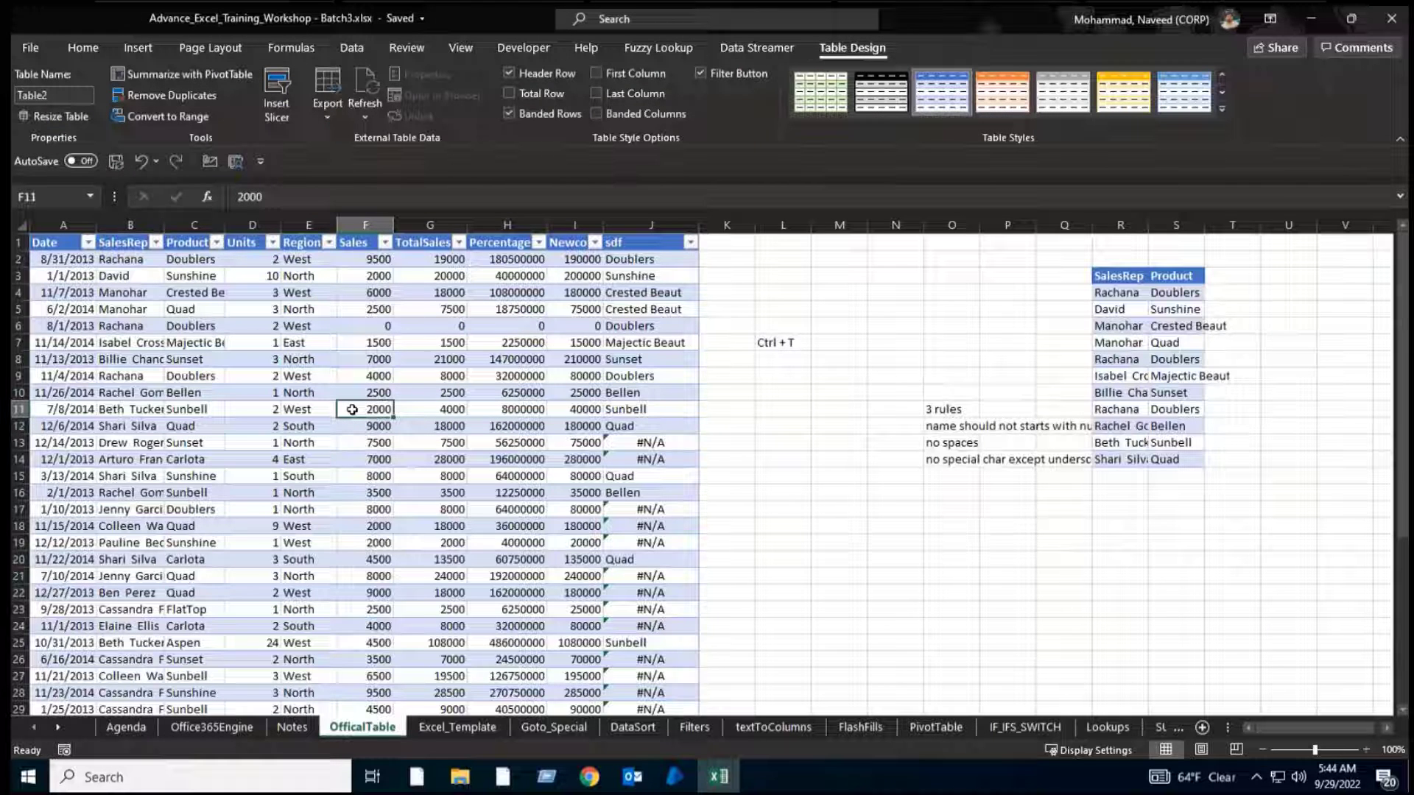
left_click(276, 362)
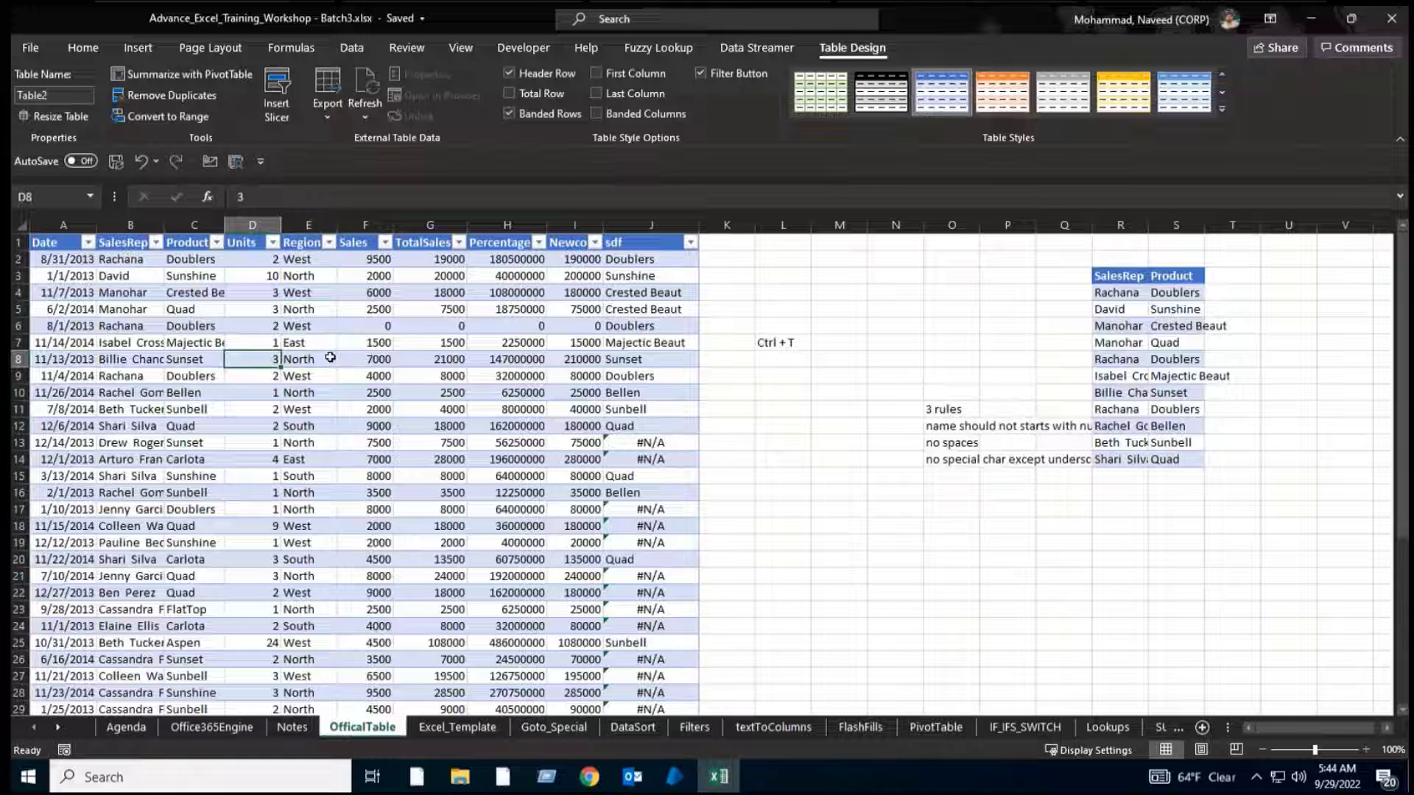
left_click(186, 326)
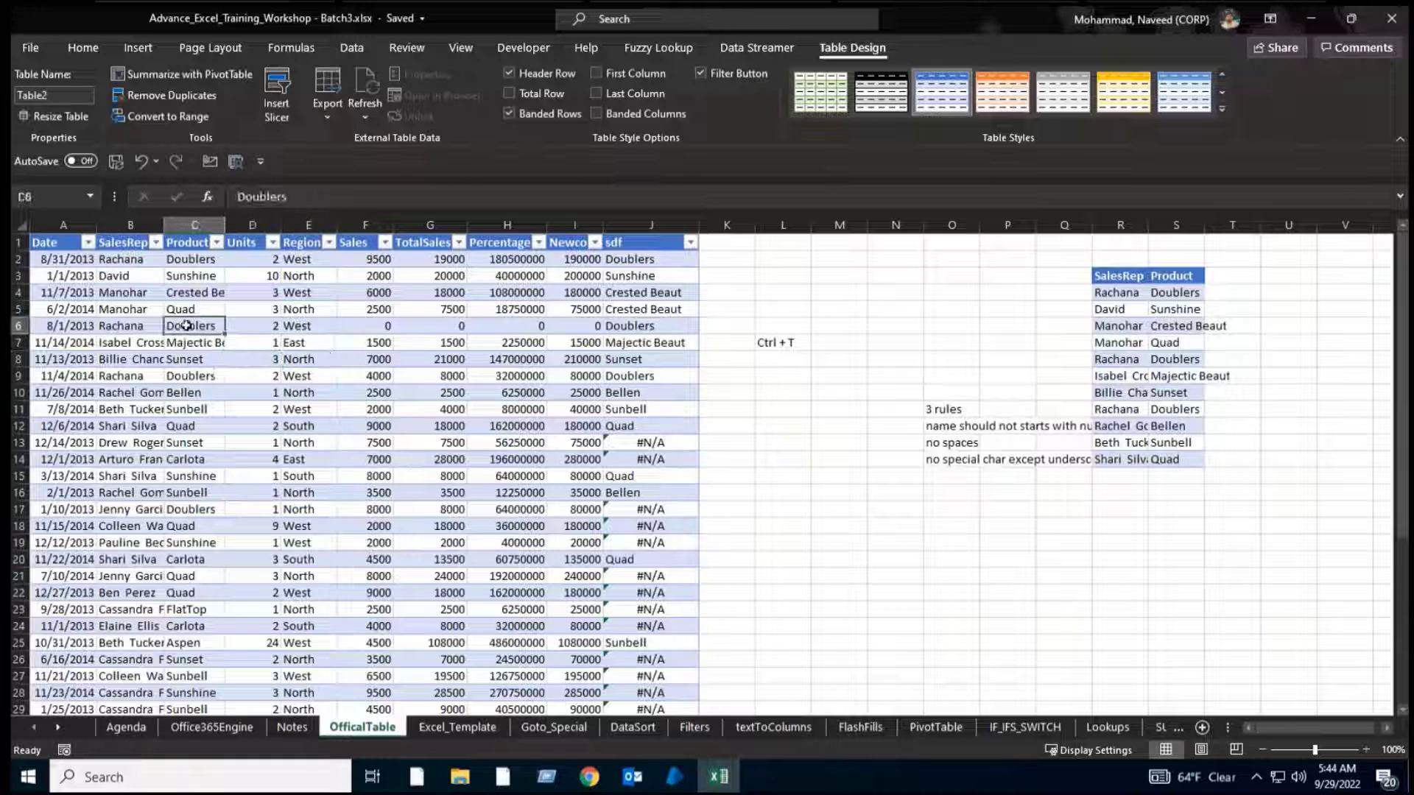
Show the options for exporting the table, including the SharePoint list export.
left_click(411, 410)
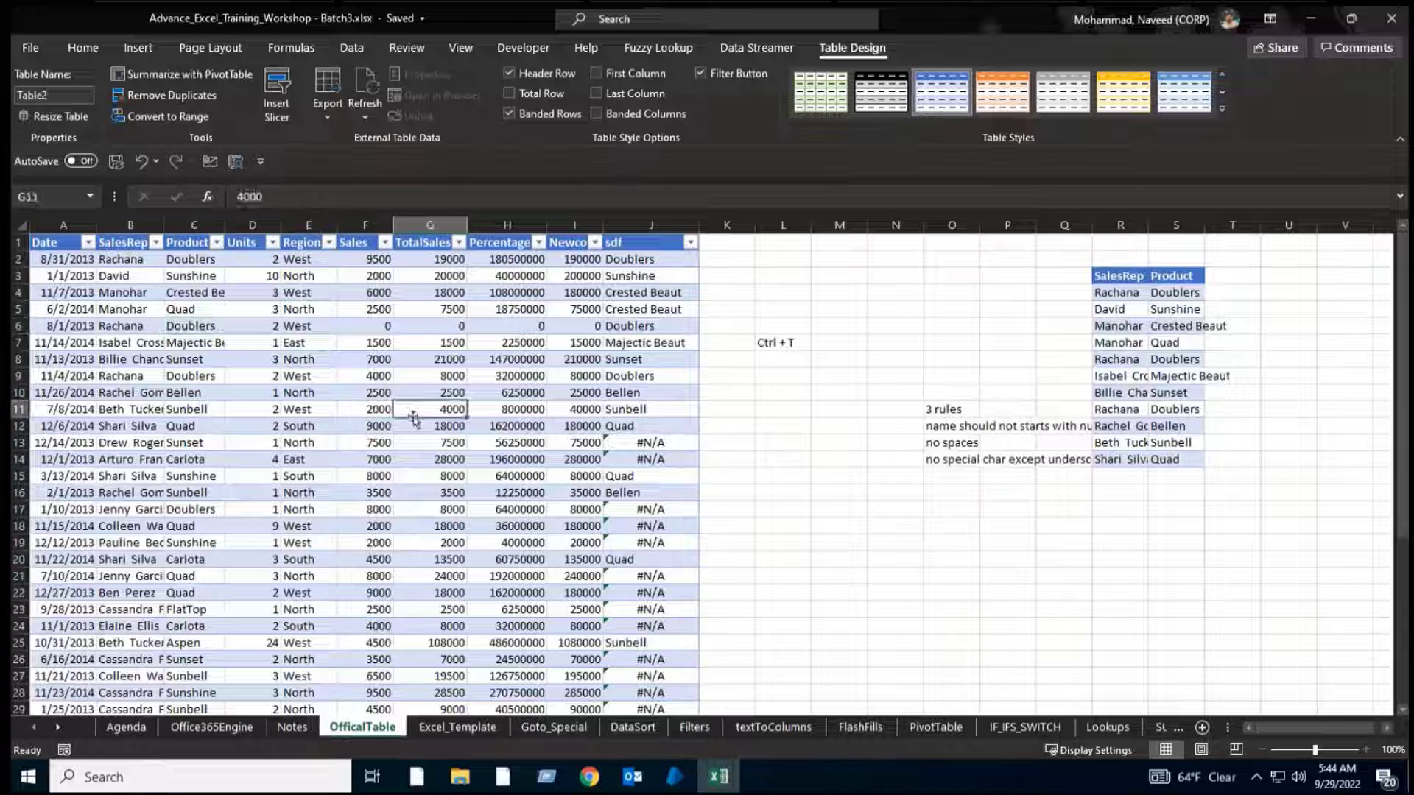
left_click(326, 111)
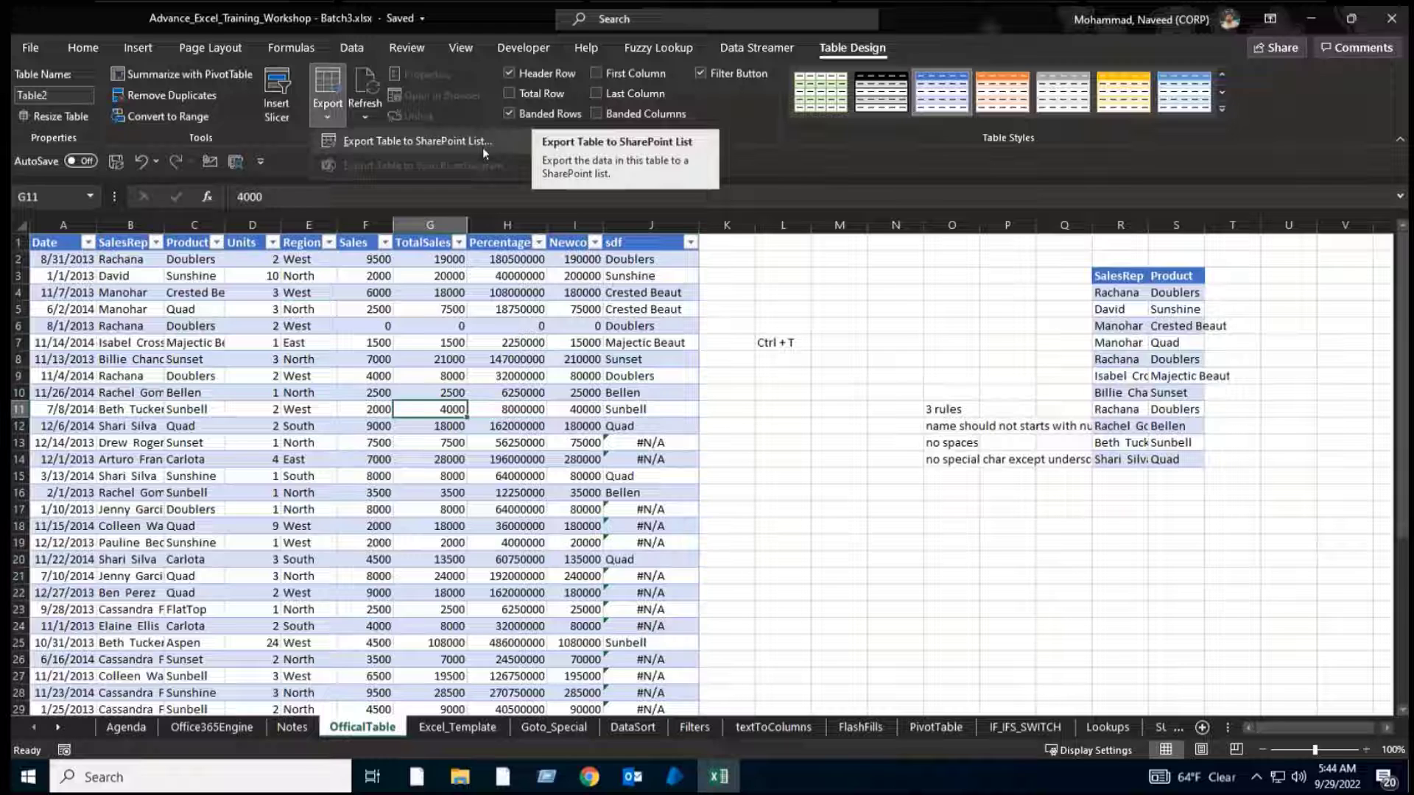
left_click(285, 411)
left_click(302, 390)
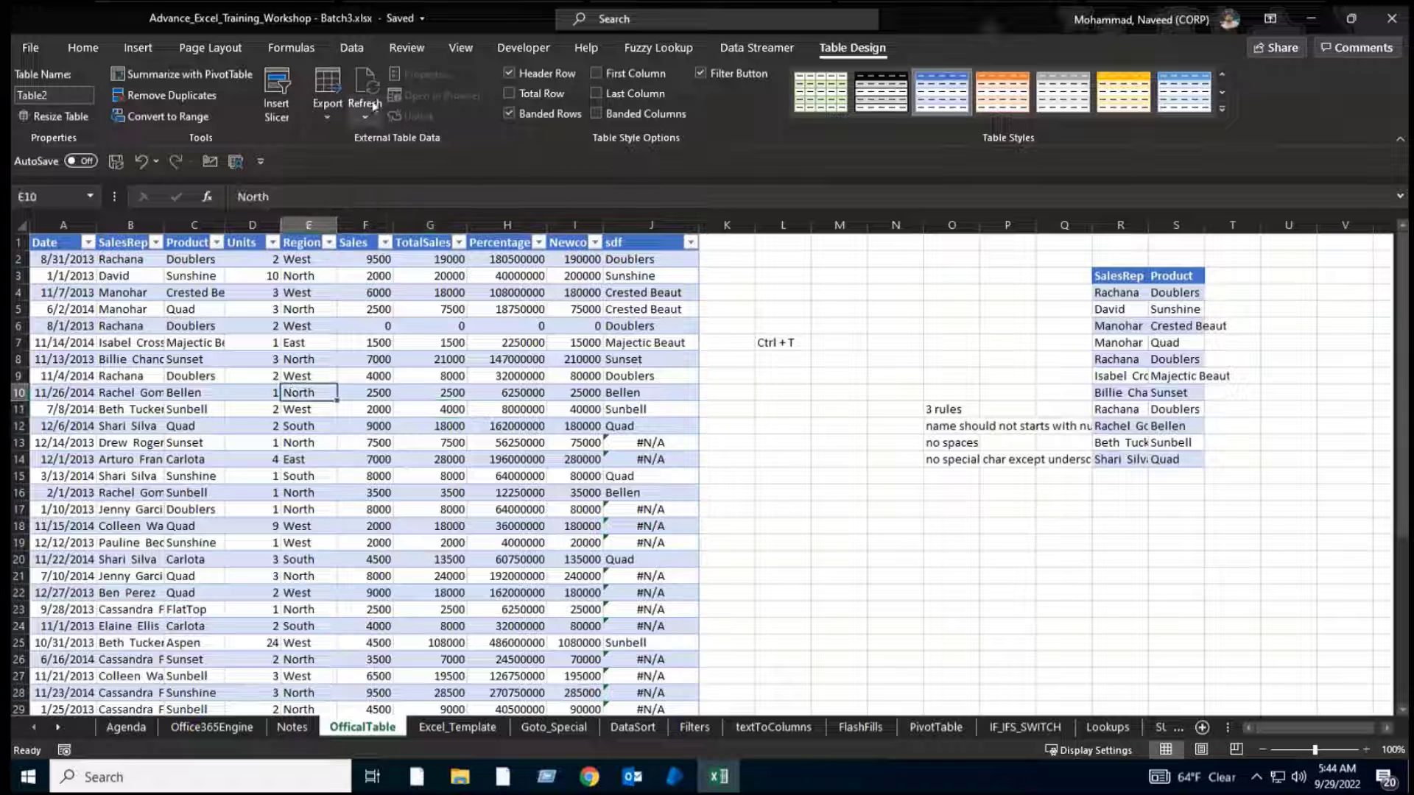
Show the table's refresh options, including Refresh All, without running a refresh.
left_click(372, 108)
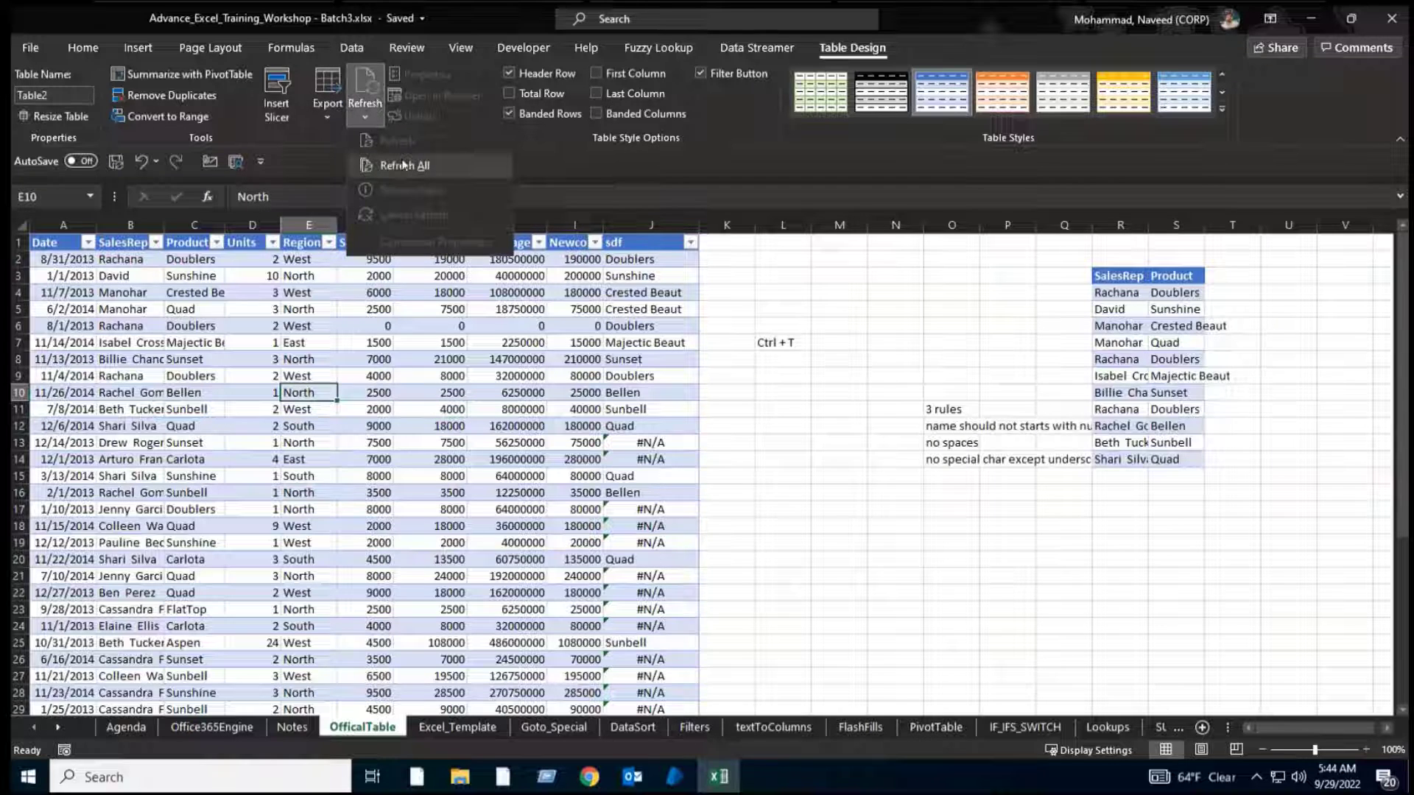
left_click(376, 333)
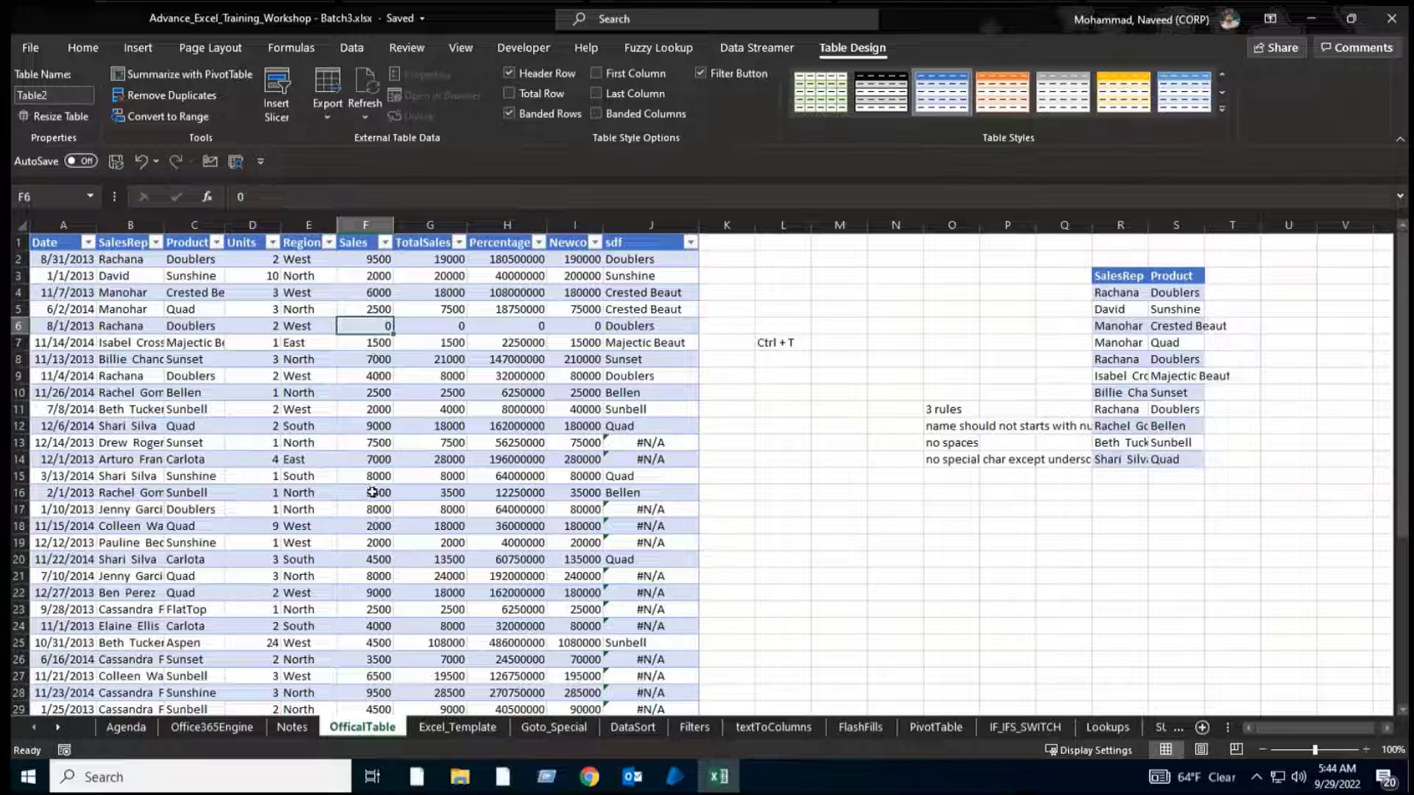
left_click(351, 466)
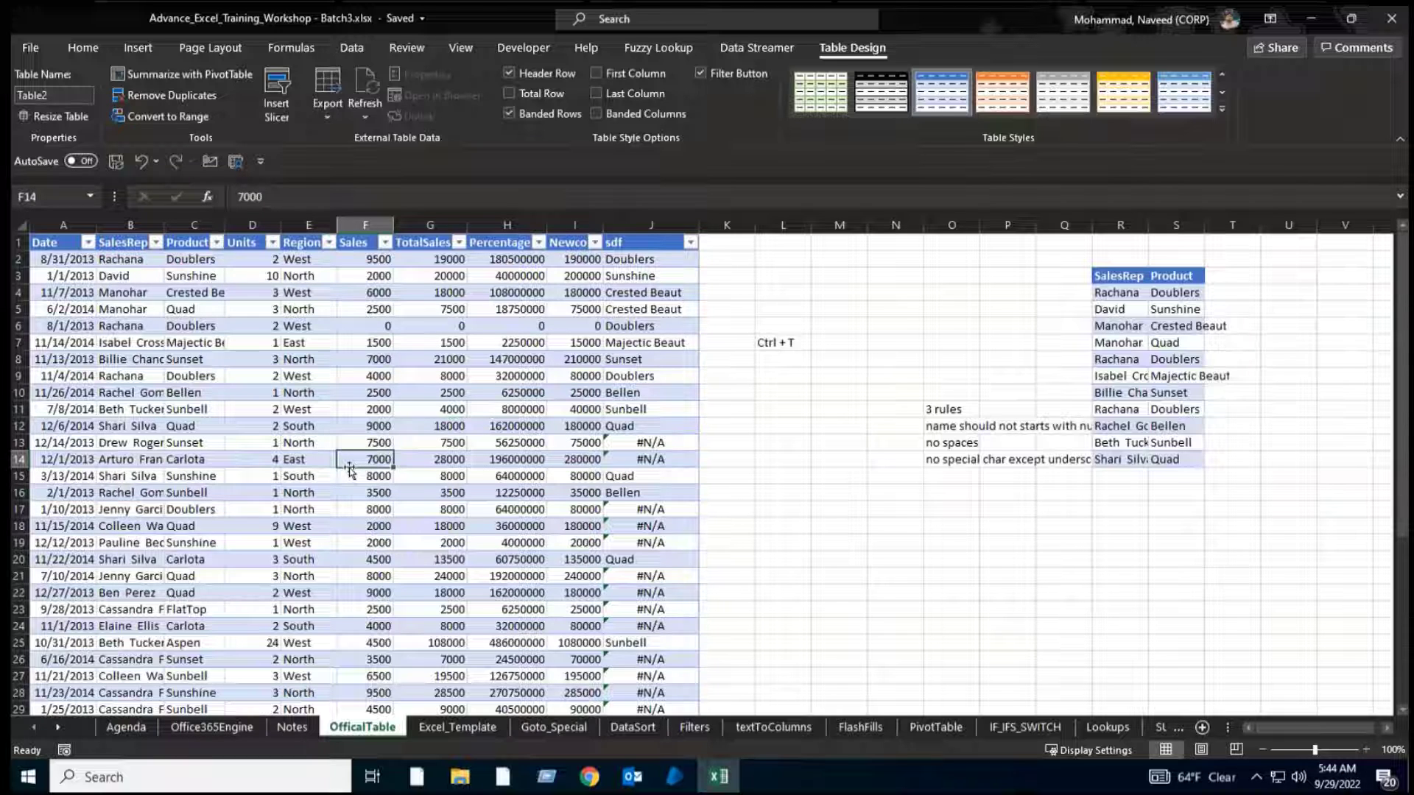
left_click(326, 372)
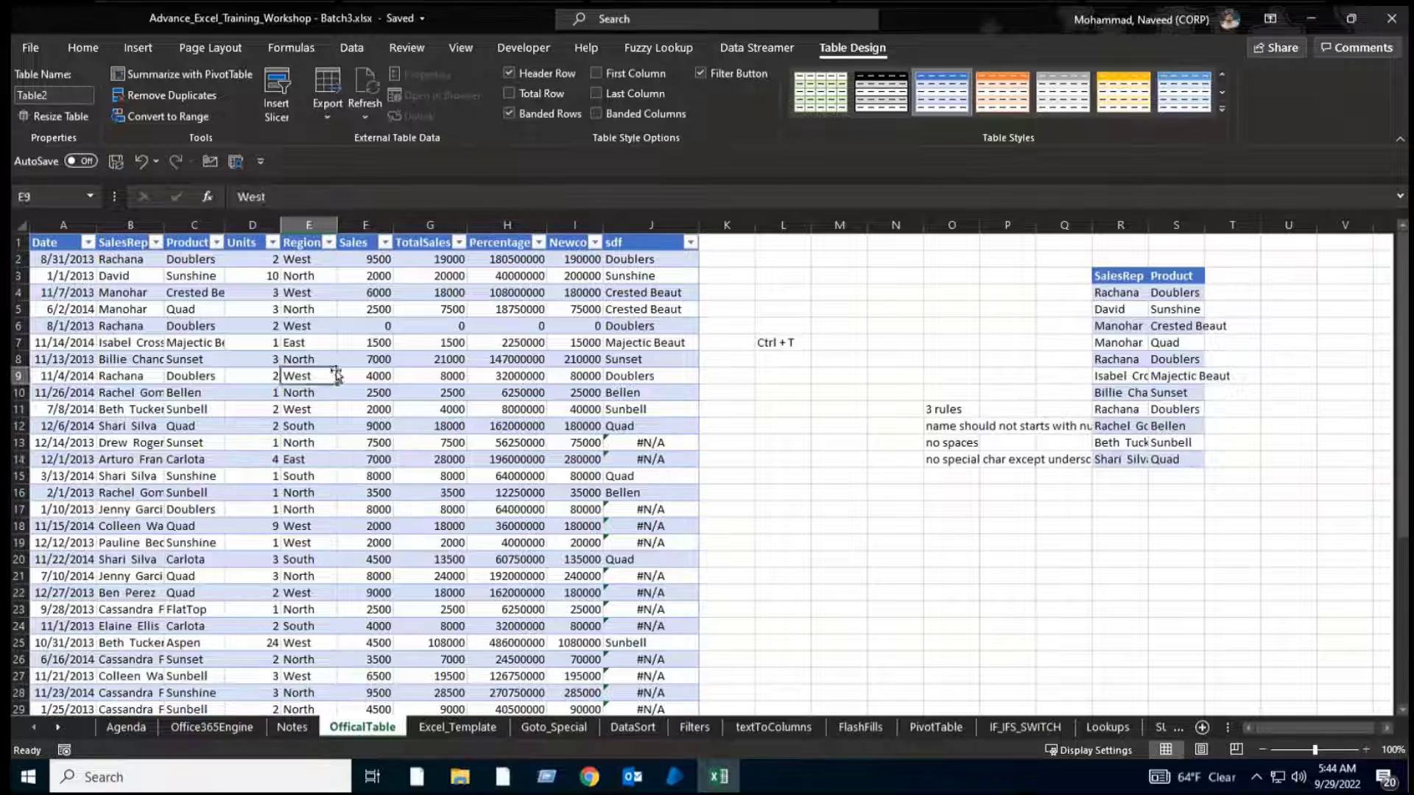
left_click(354, 120)
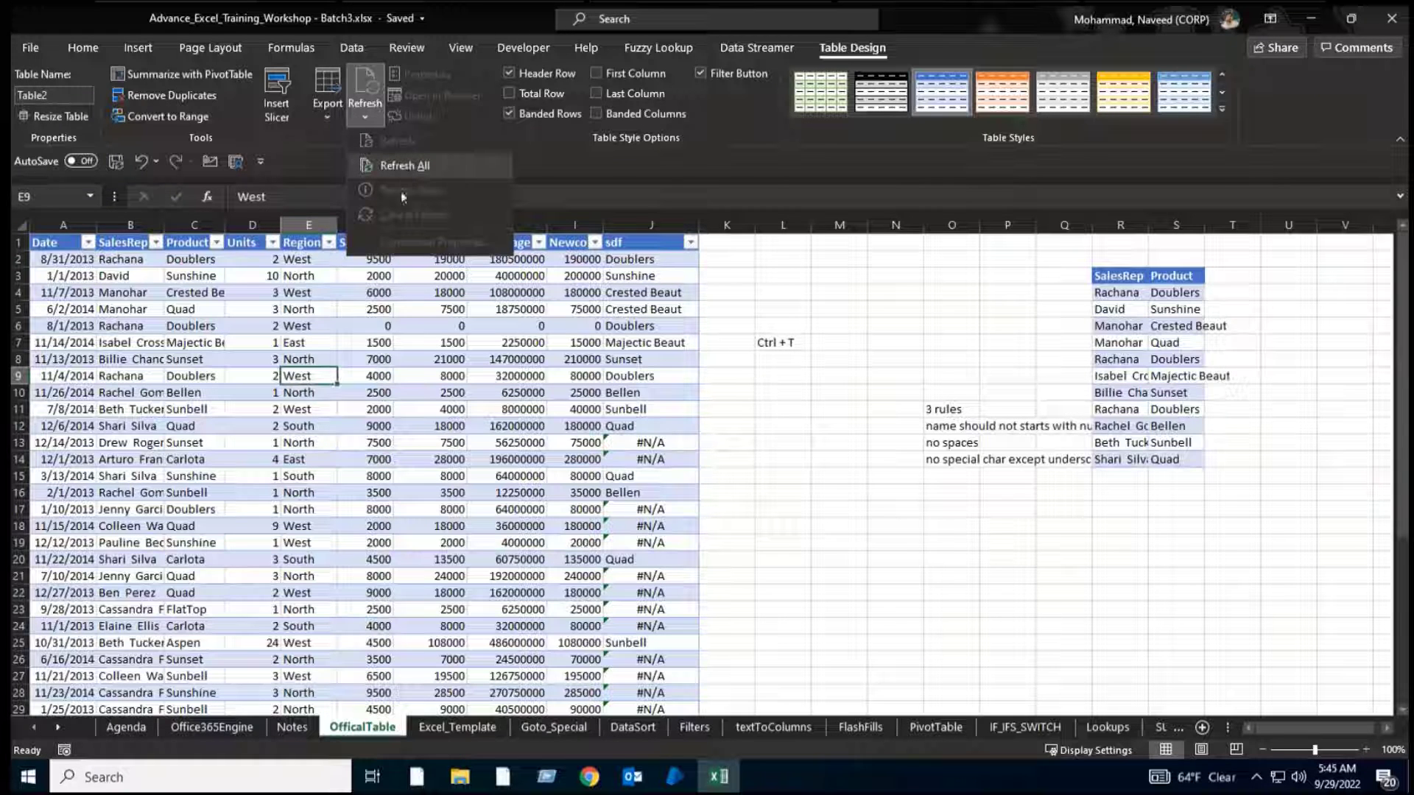
left_click(410, 330)
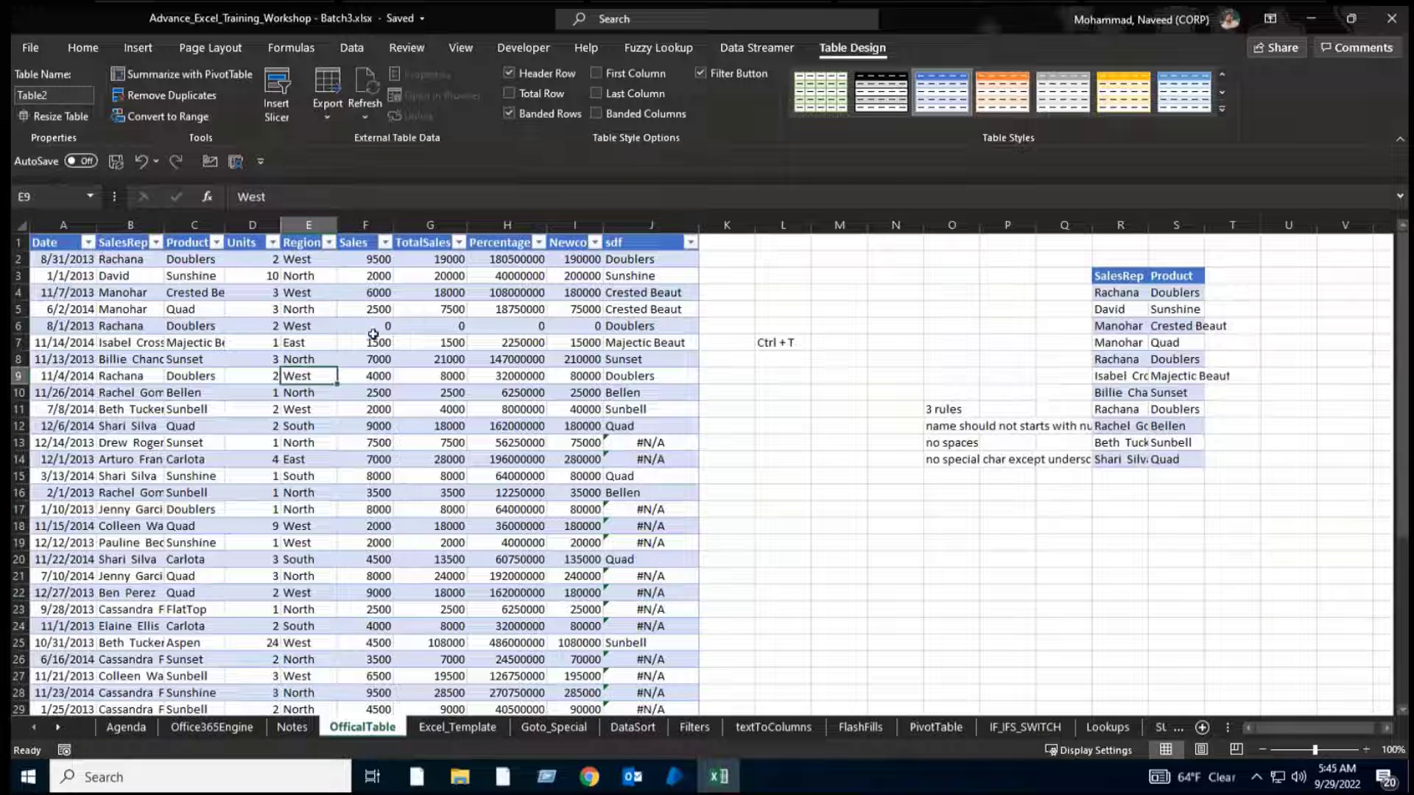
left_click(378, 377)
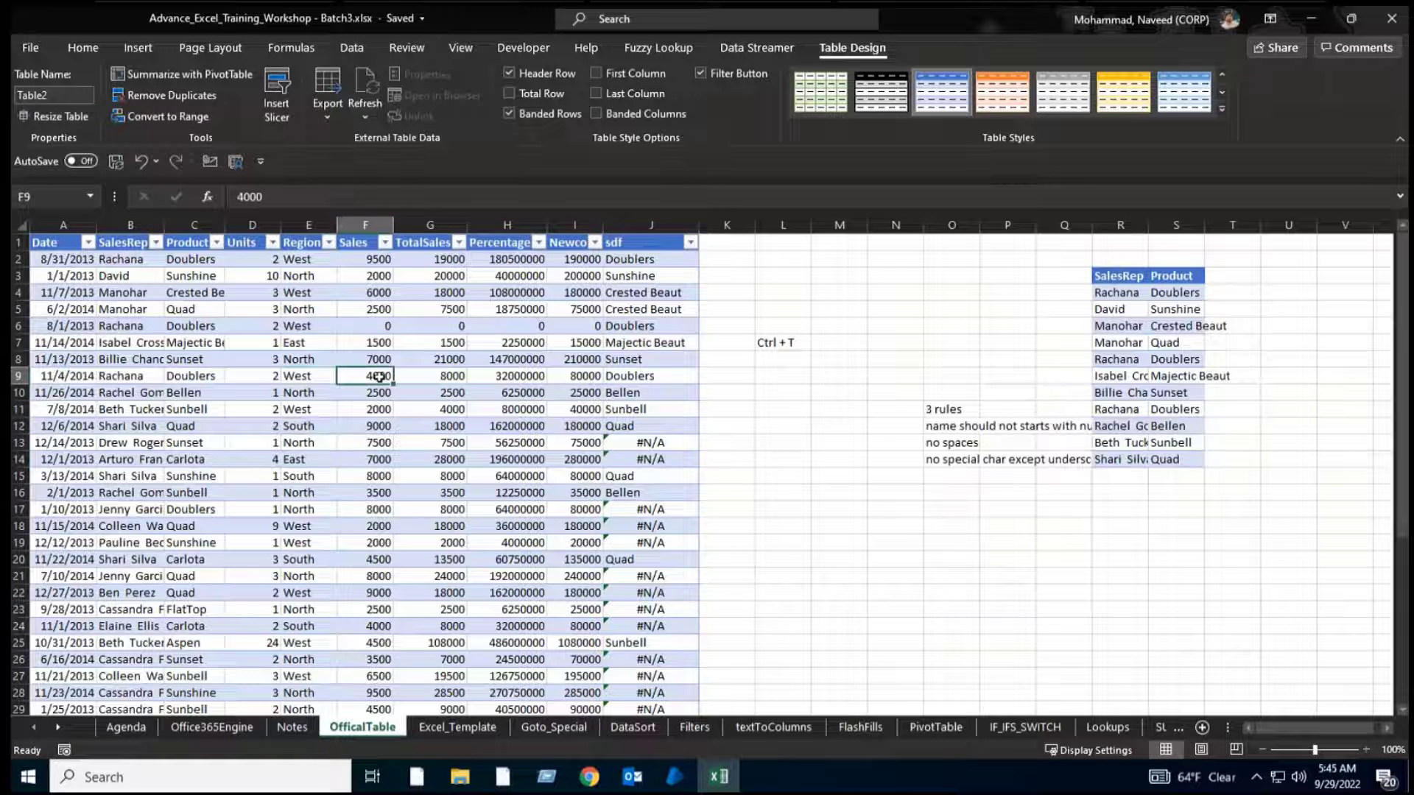
left_click(365, 118)
left_click(397, 326)
left_click(385, 326)
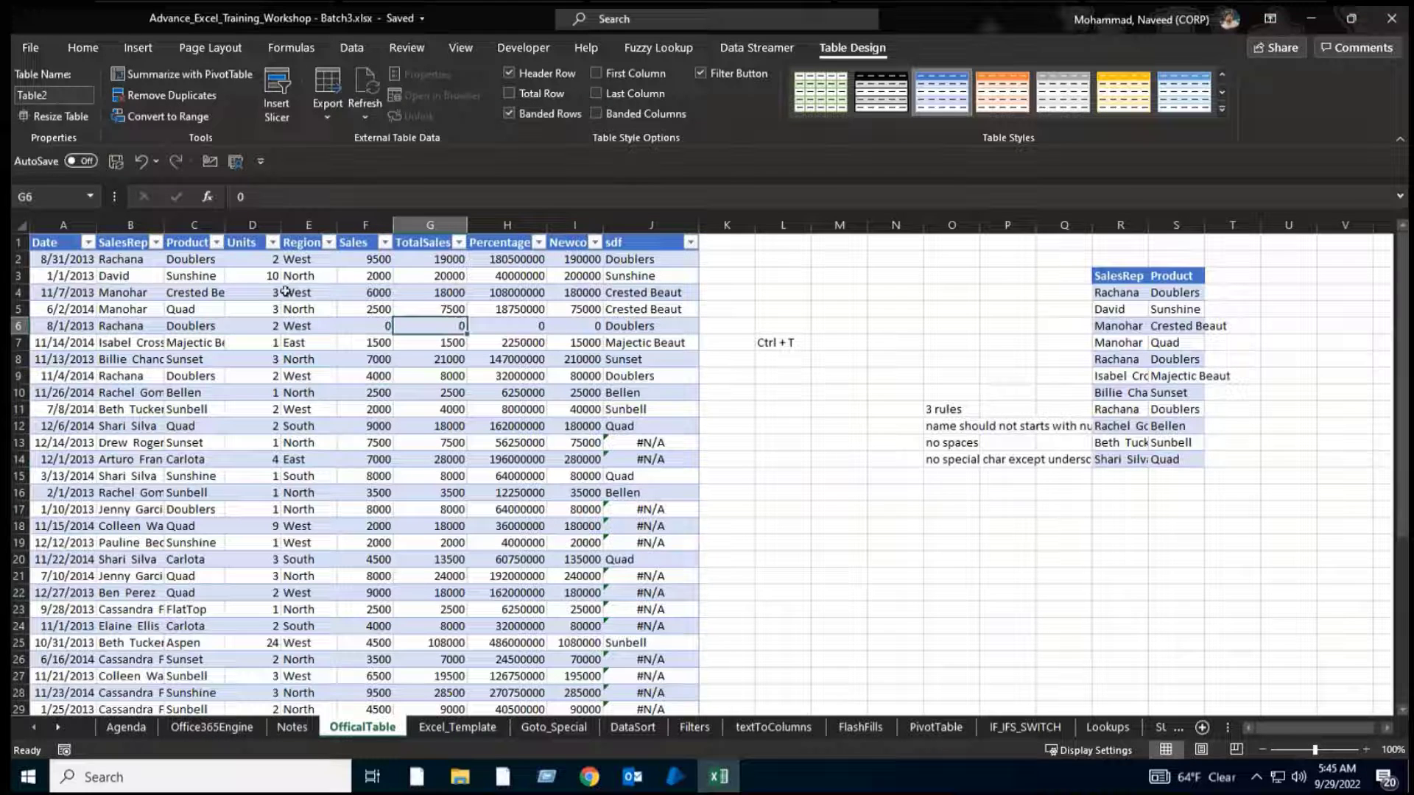
Turn off the table's header row and check the cells of row 1.
left_click(19, 243)
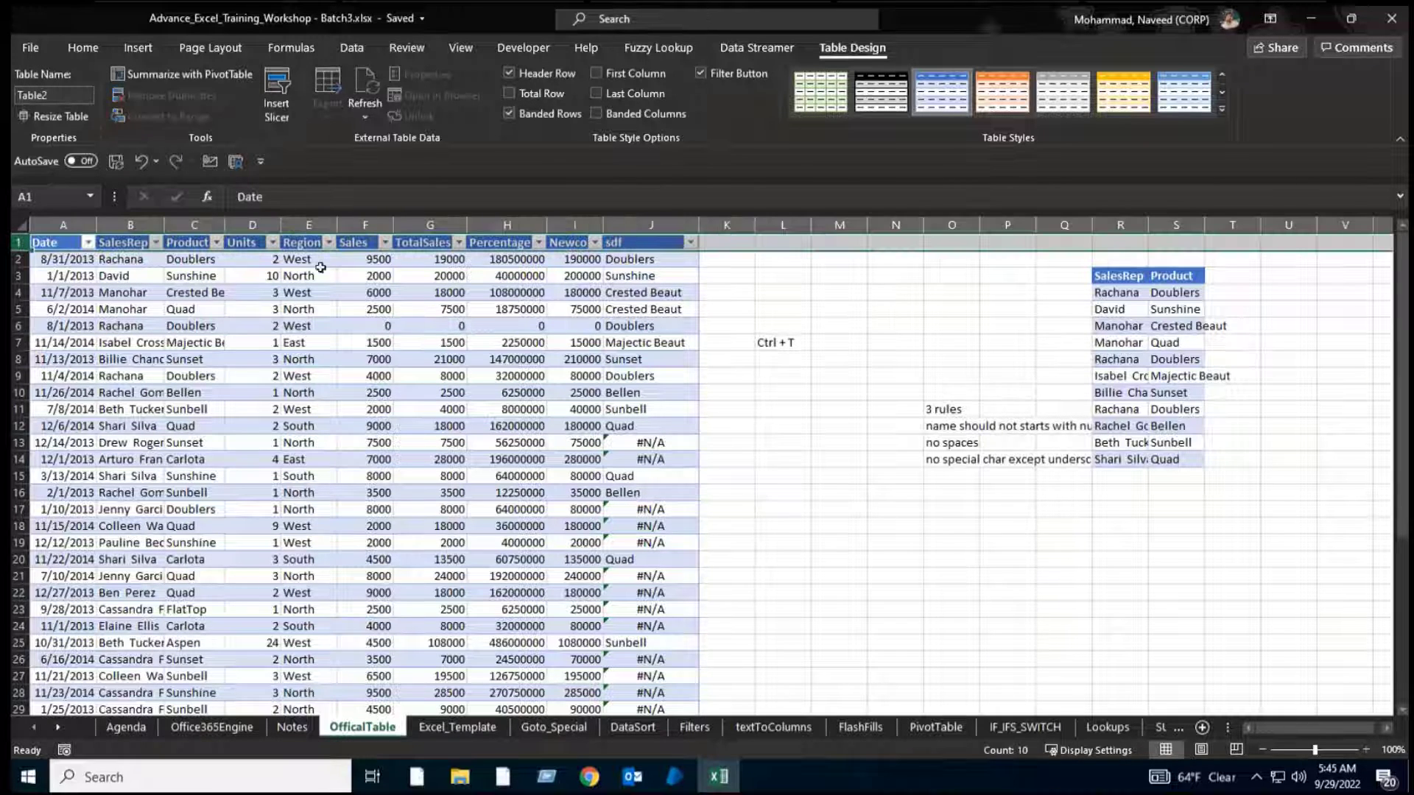
left_click(230, 277)
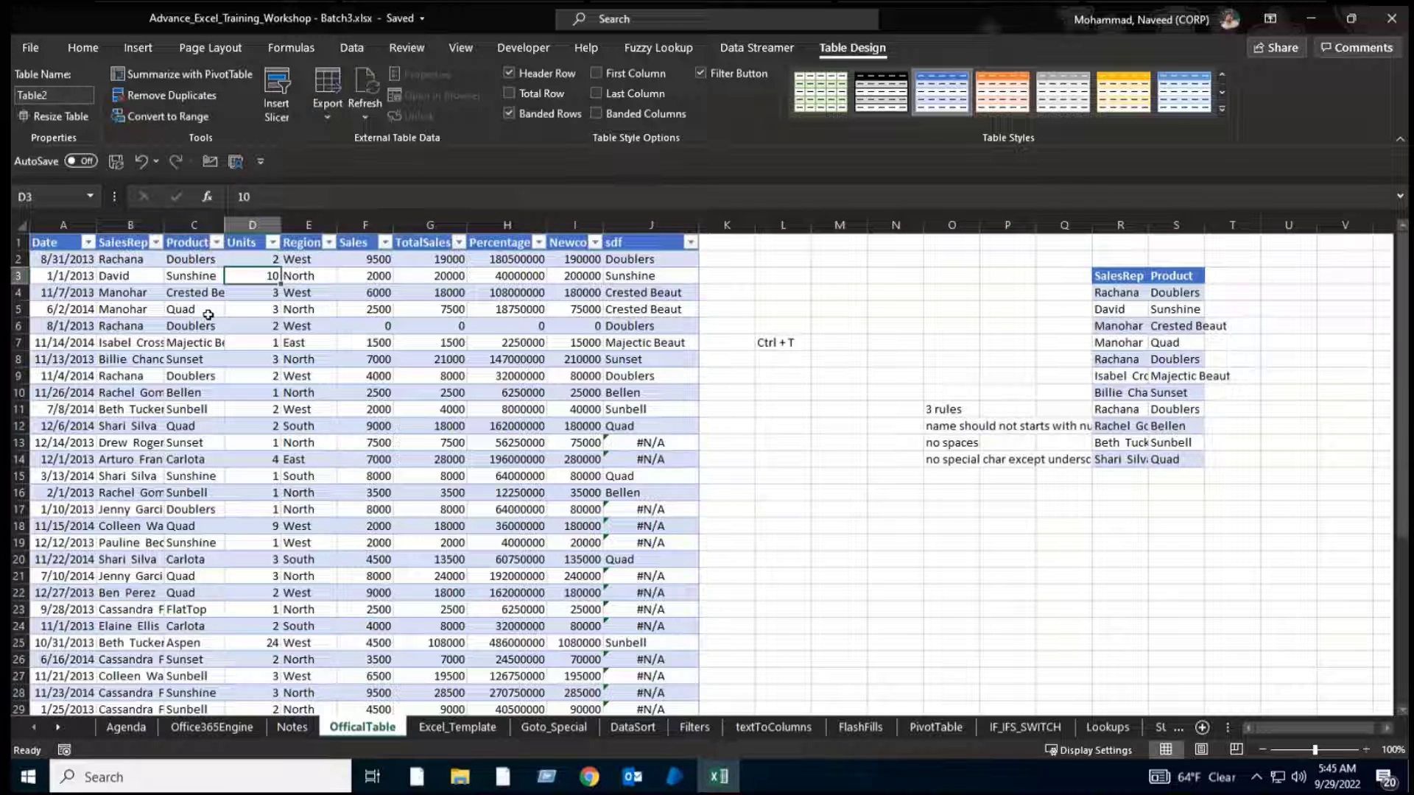
left_click(532, 73)
left_click(657, 245, "shift")
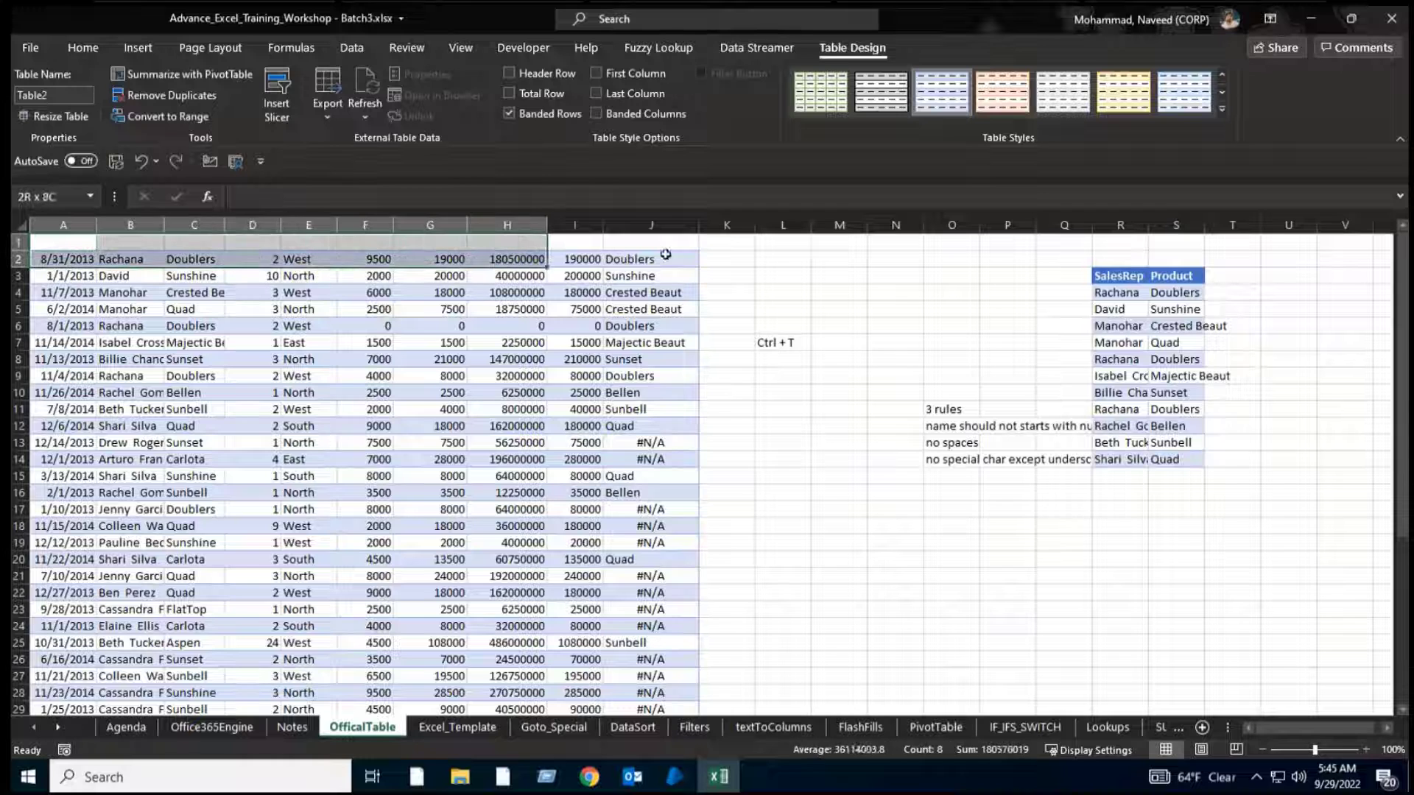
left_click(483, 310)
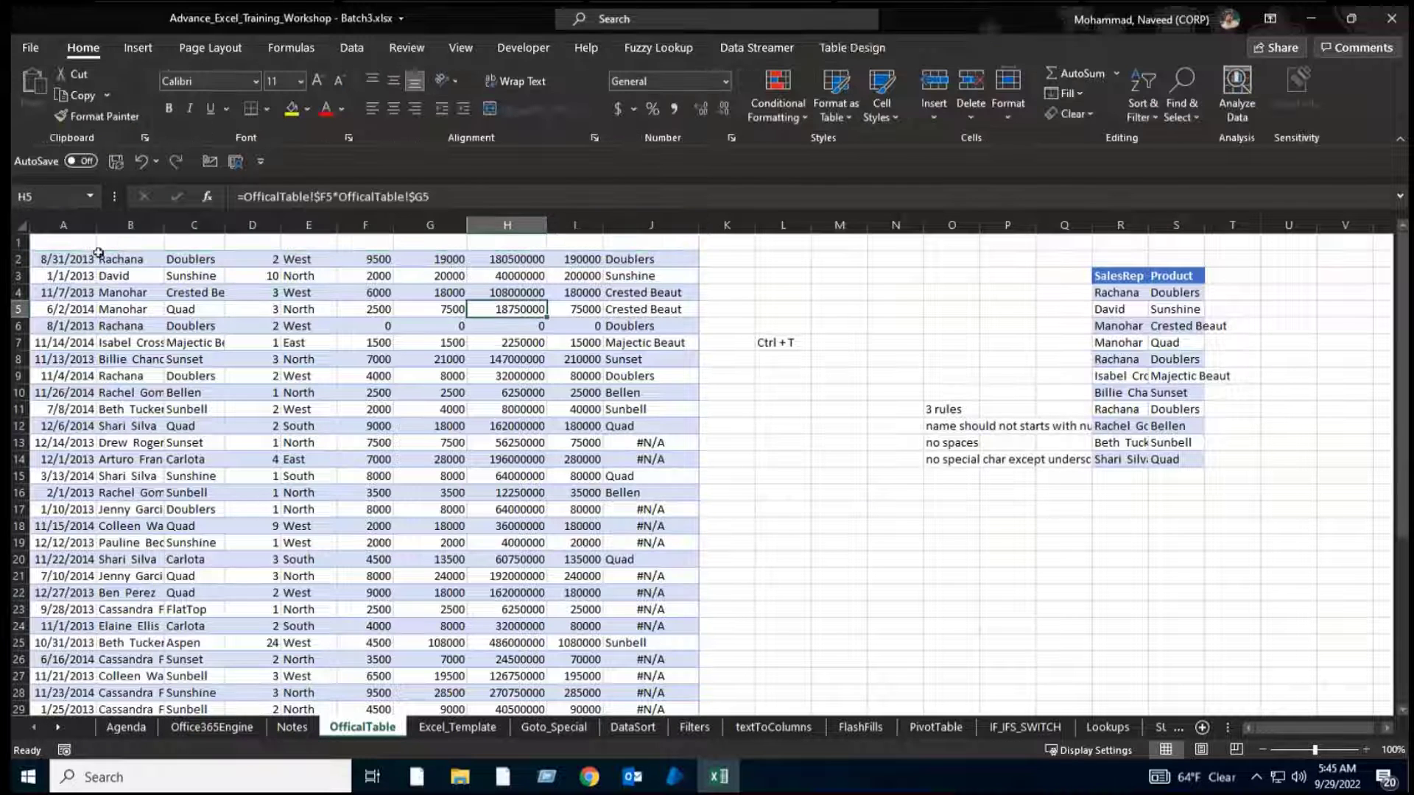
left_click(62, 241)
left_click(130, 241)
left_click(195, 241)
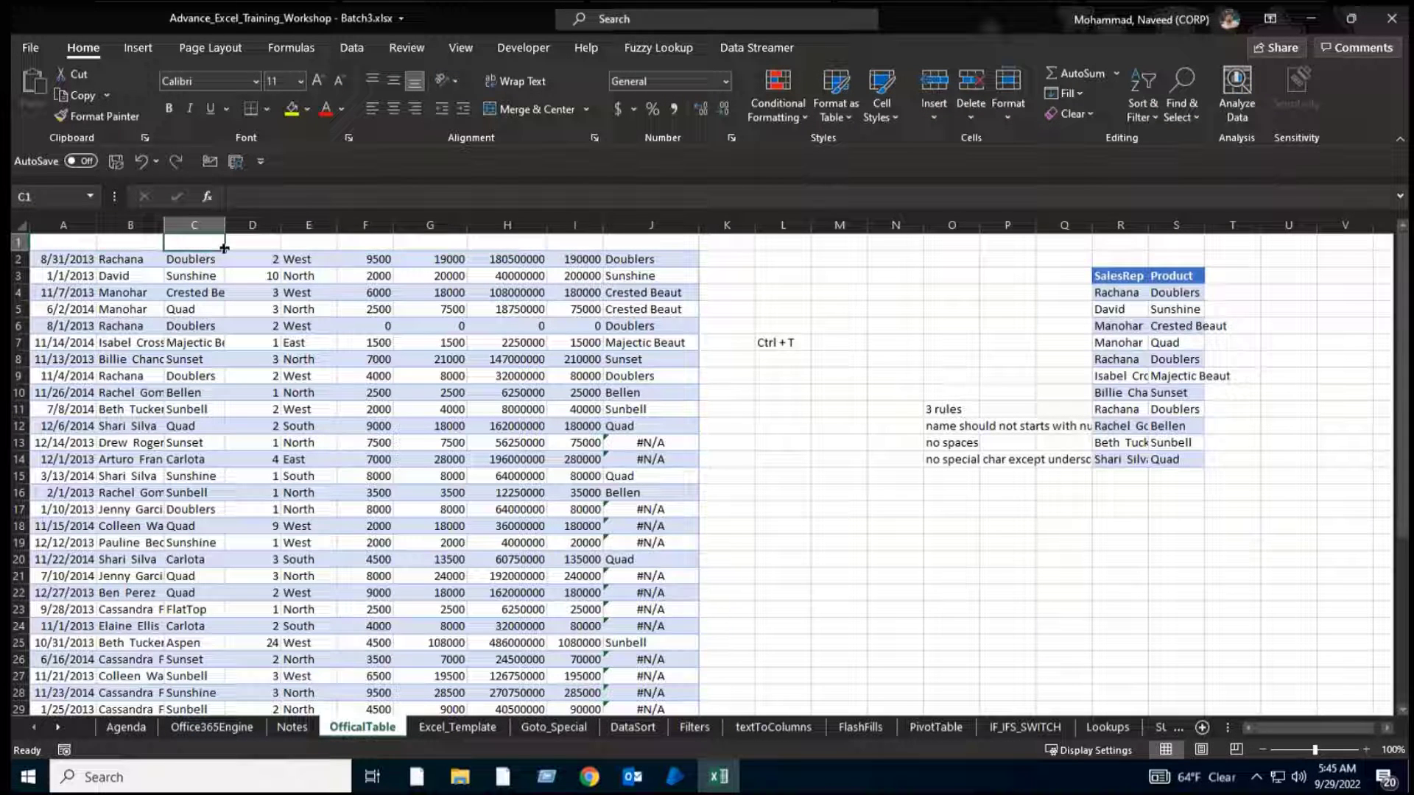
left_click(456, 374)
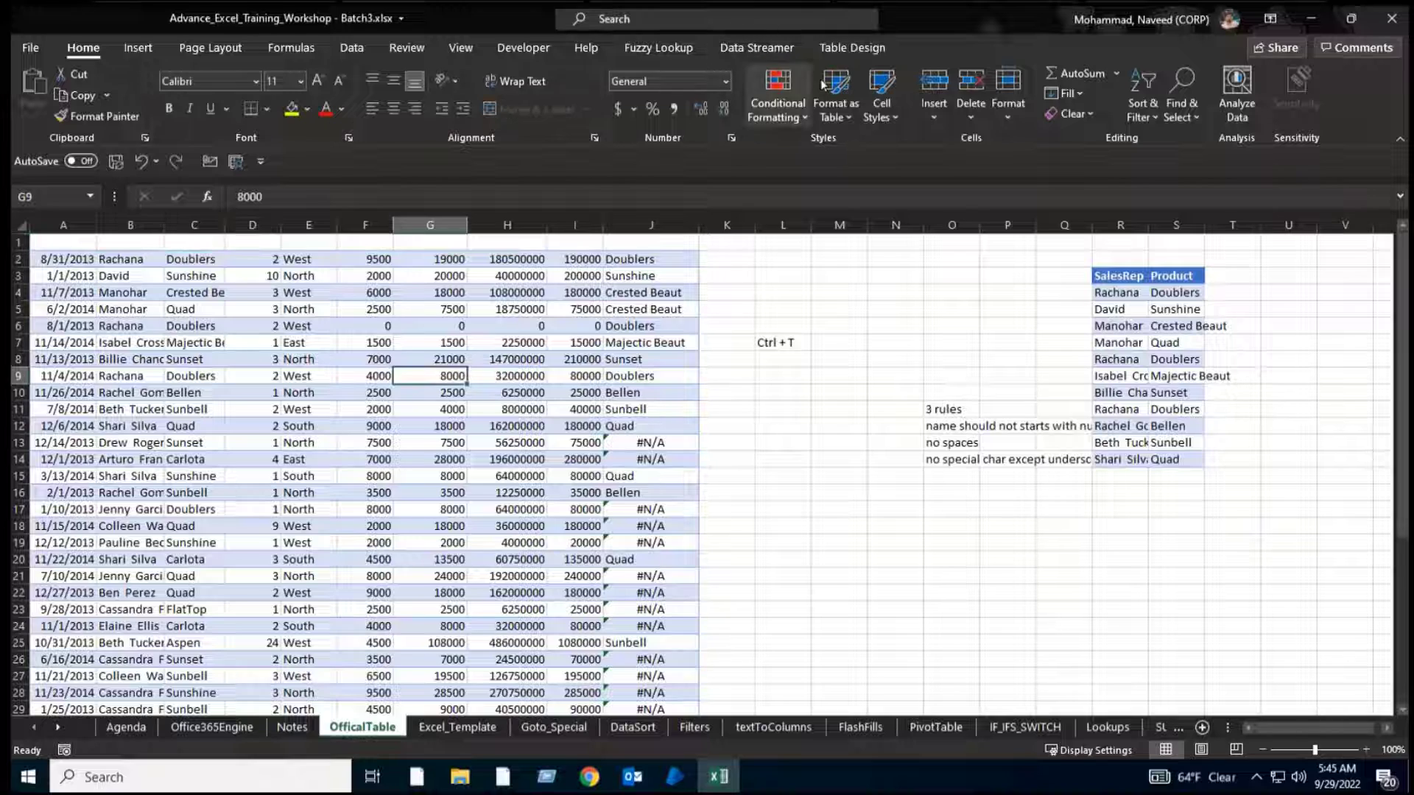
Turn the table's header row back on.
left_click(851, 47)
left_click(508, 73)
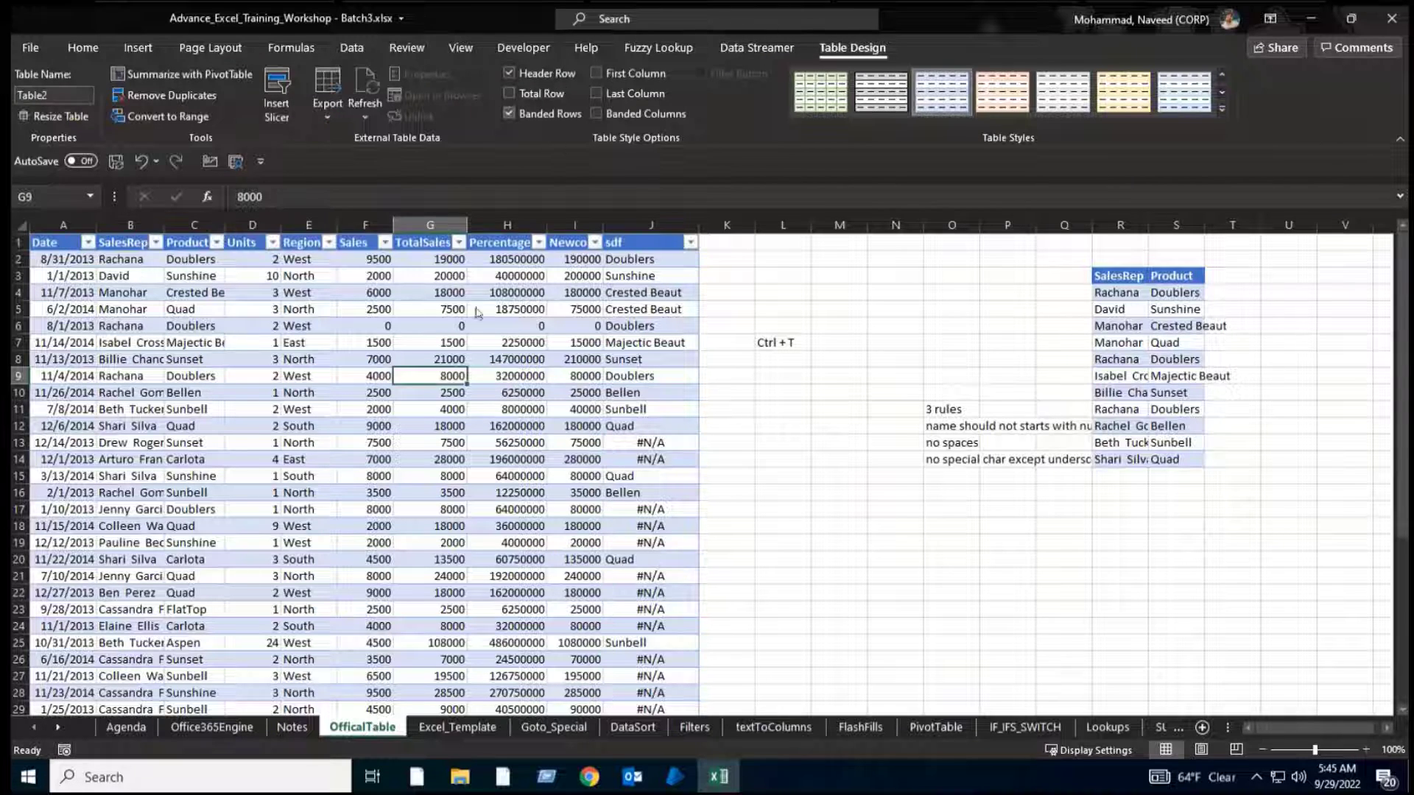
Examine the last data rows of the table and the empty row 44 directly beneath them.
left_click(302, 325)
scroll(310, 408, "down", 7)
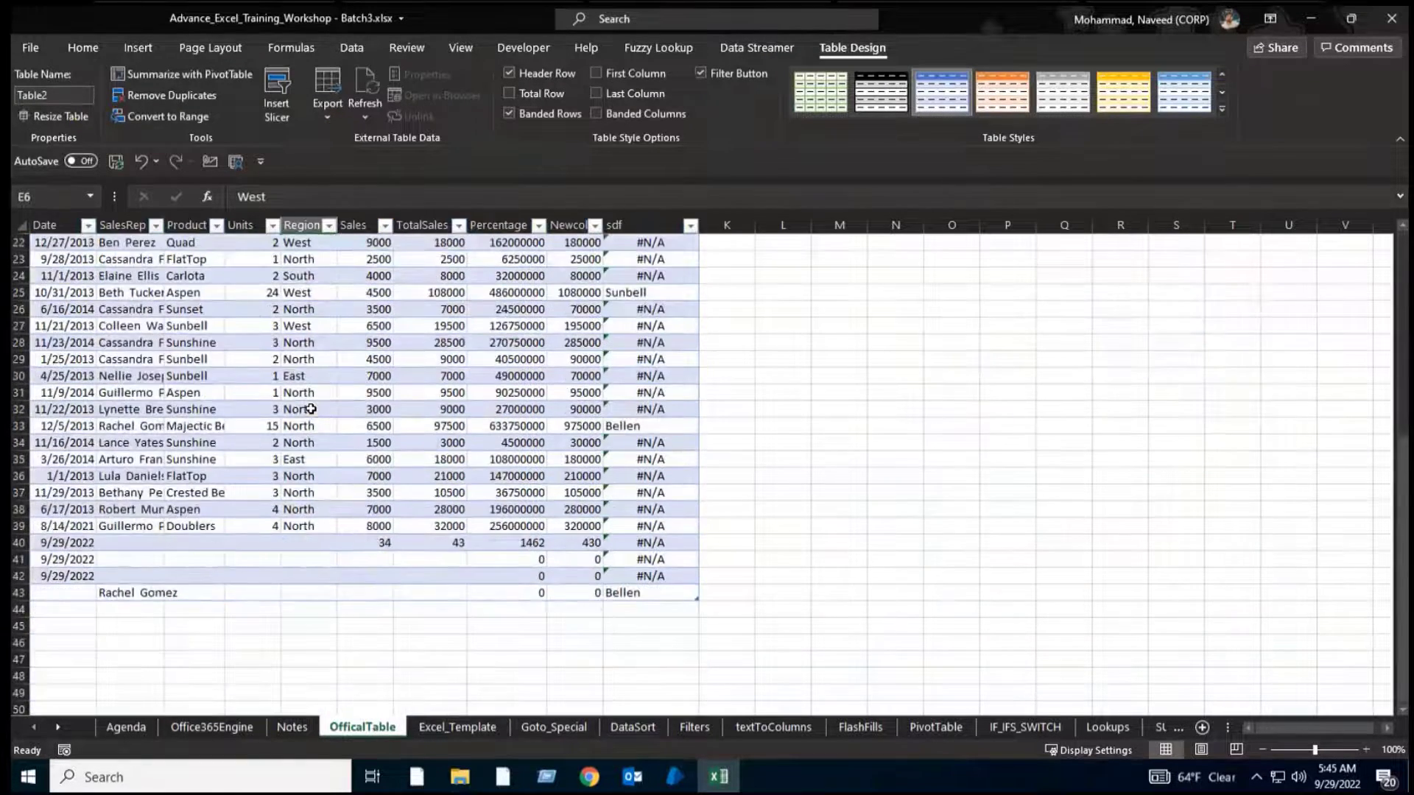
left_click(188, 579)
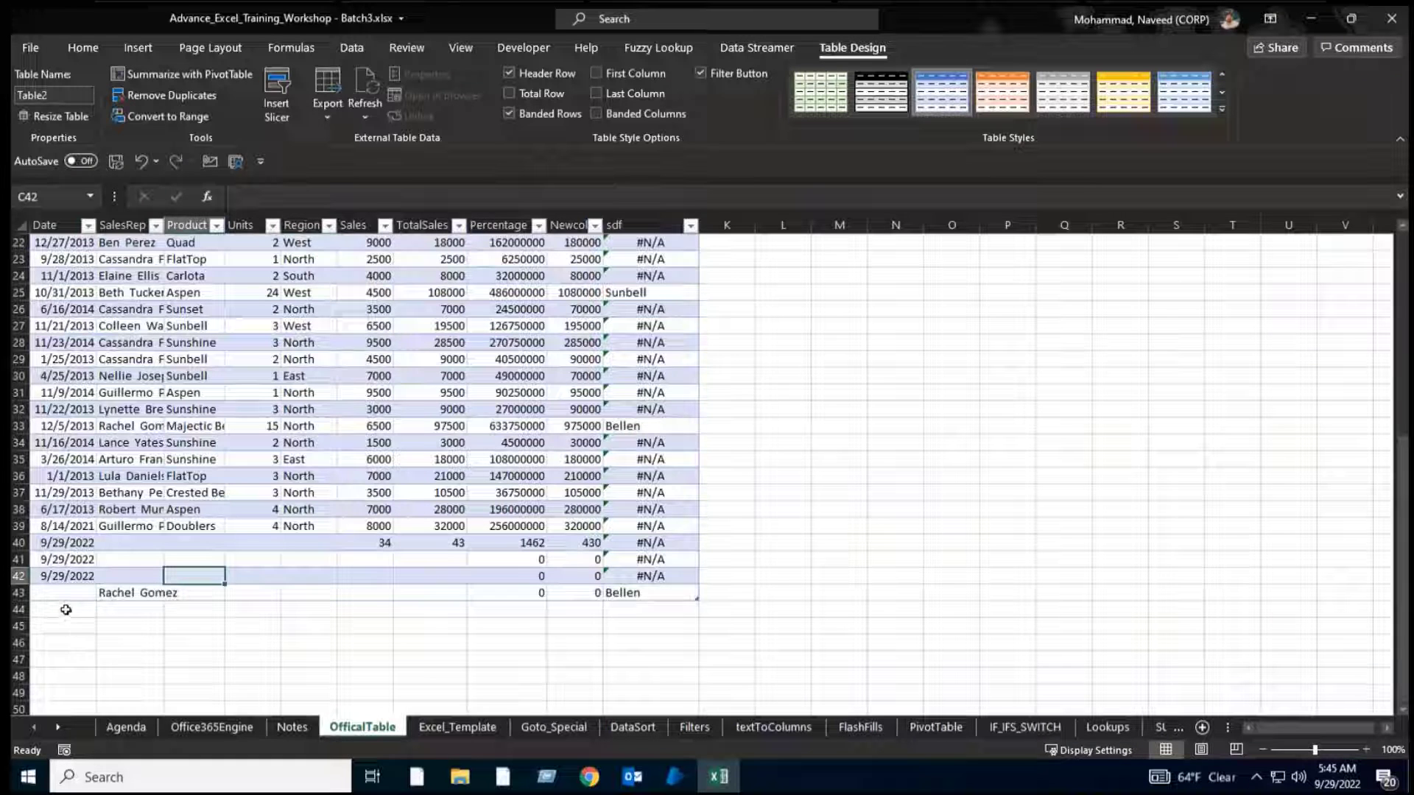
left_click_drag(66, 610, 640, 610)
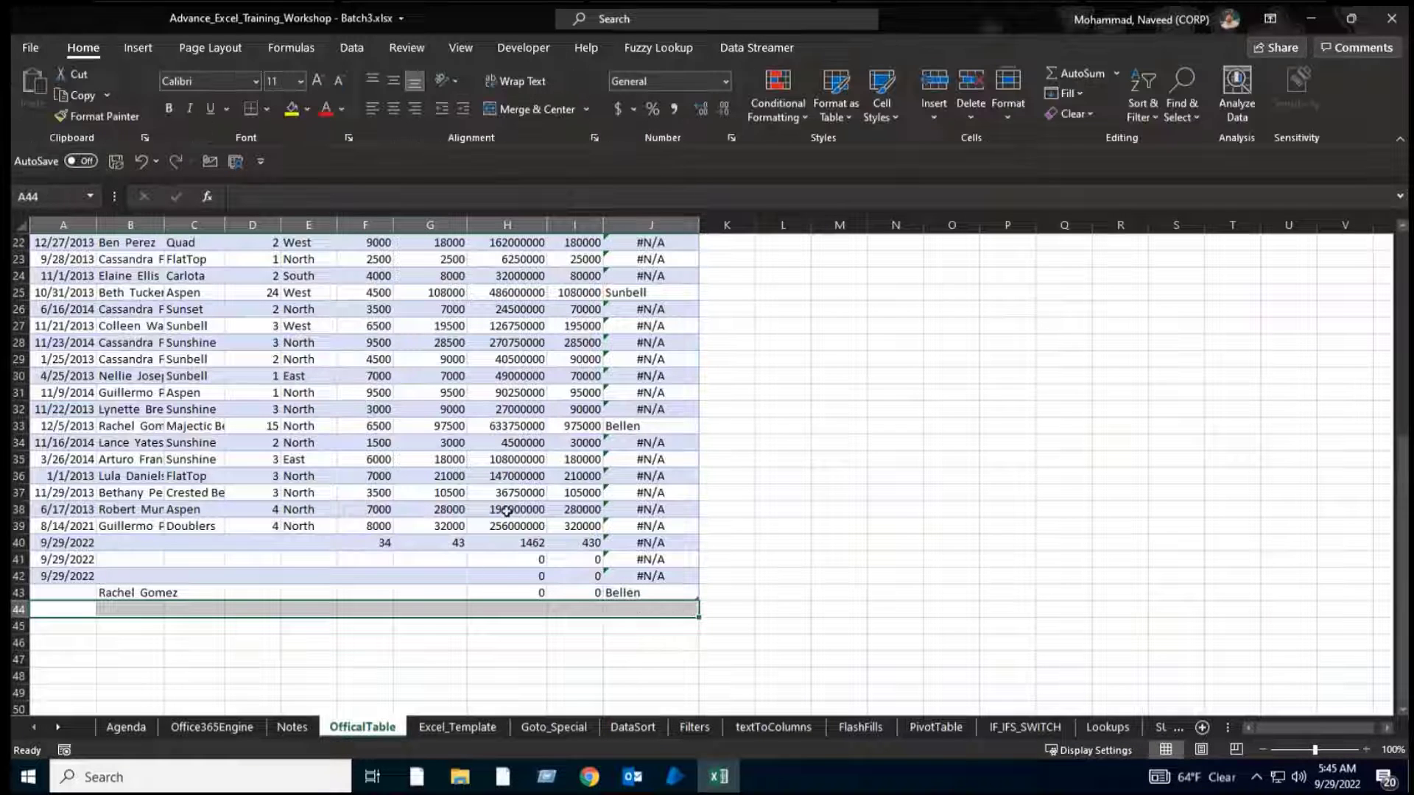
left_click(438, 442)
scroll(435, 405, "up", 4)
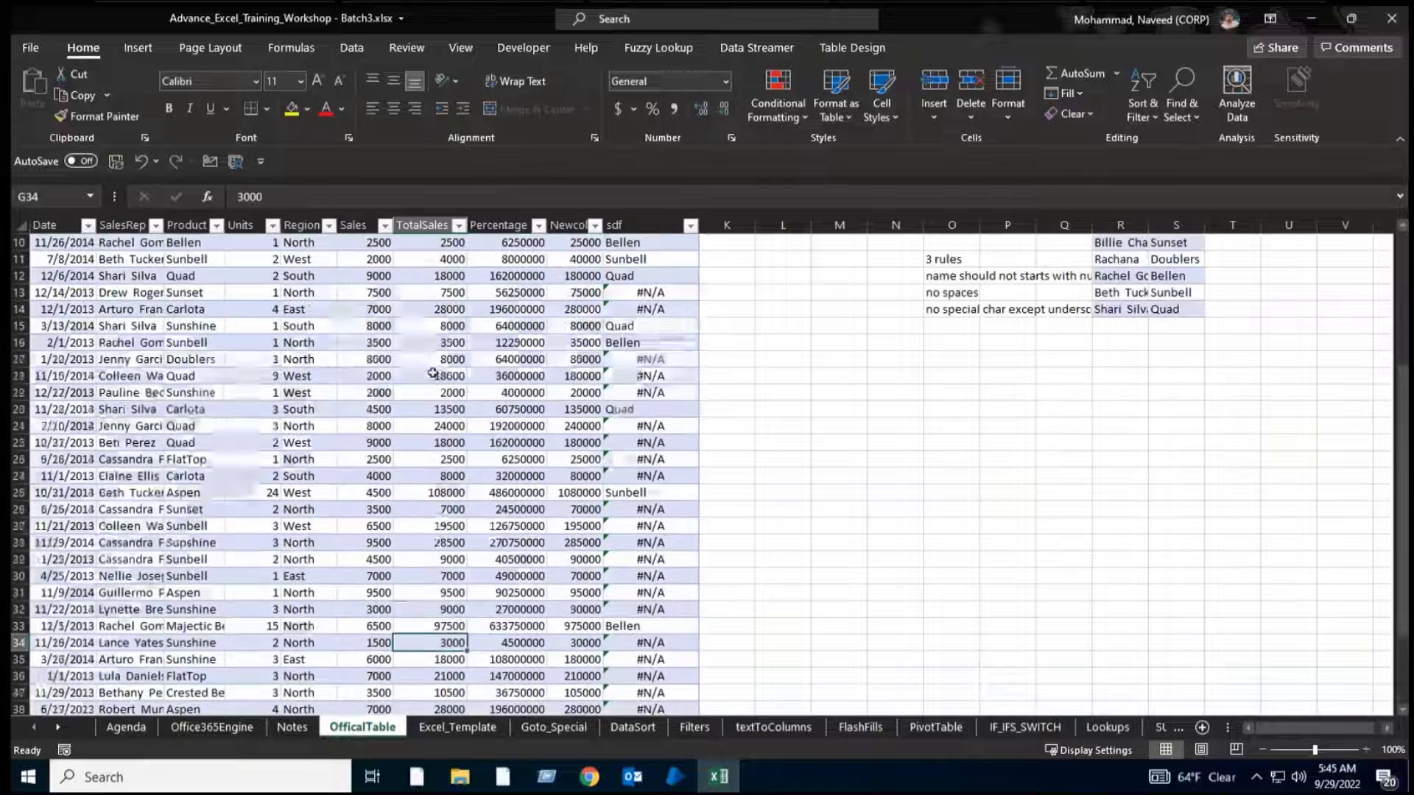
scroll(433, 373, "down", 5)
left_click(377, 393)
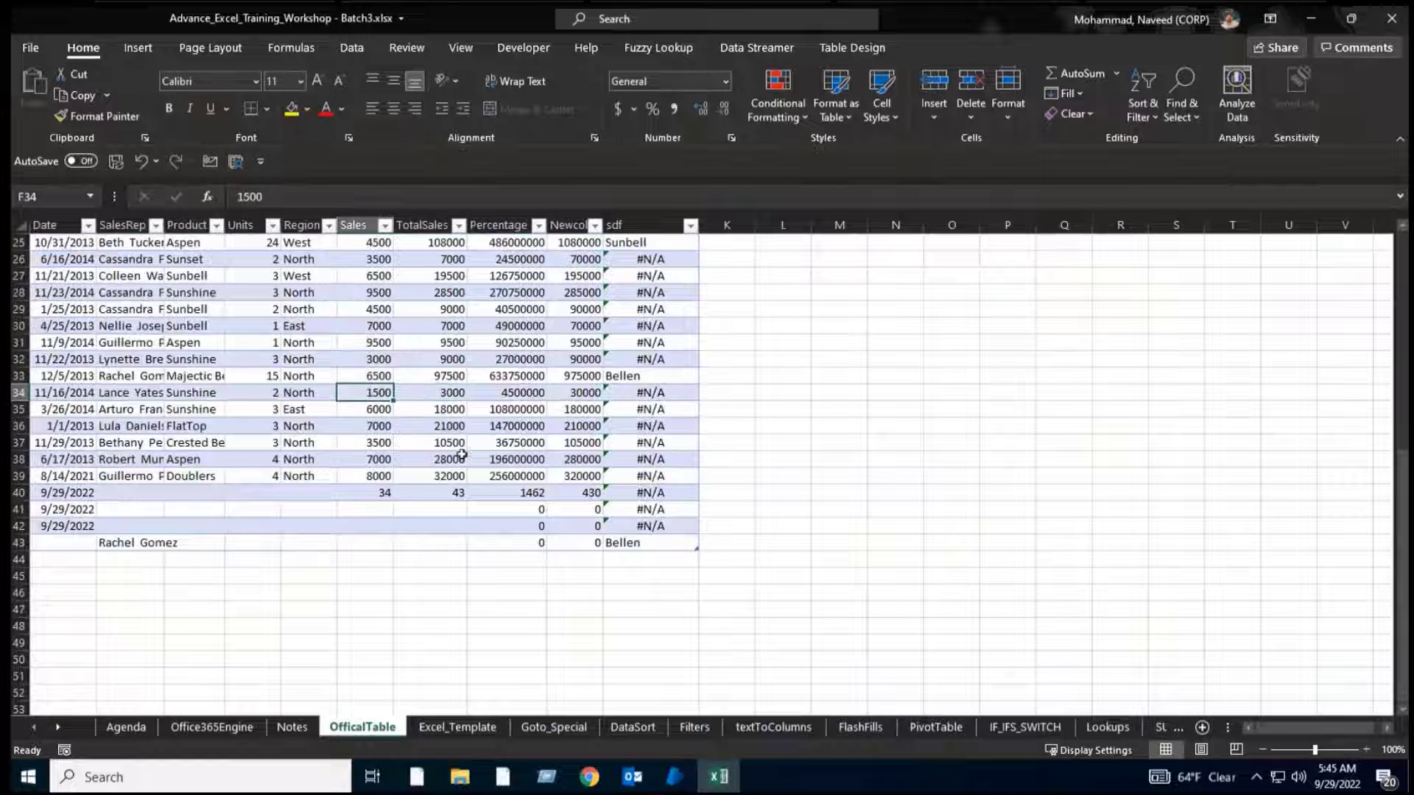
left_click(540, 446)
left_click(583, 426)
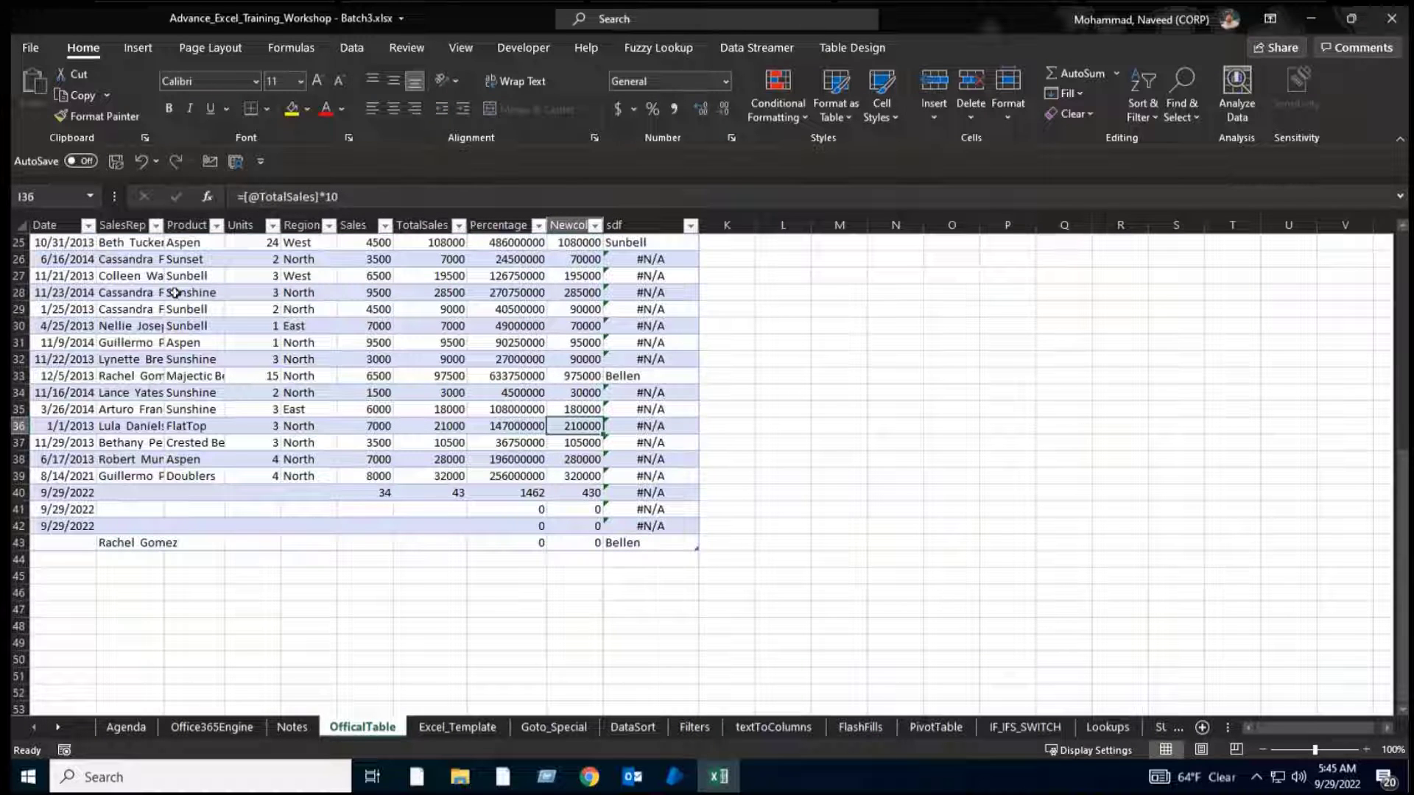
left_click_drag(175, 292, 195, 524)
left_click(184, 548)
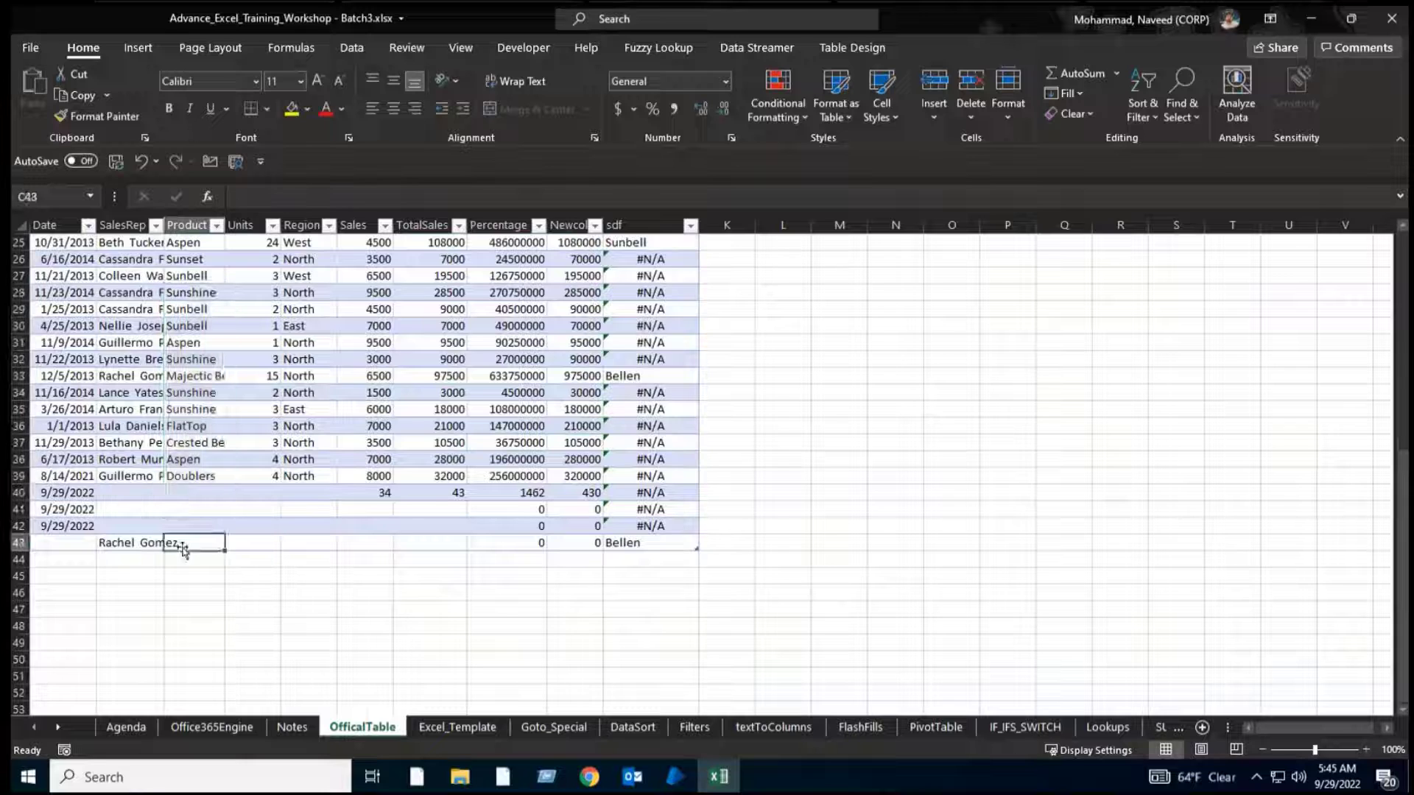
left_click(316, 430)
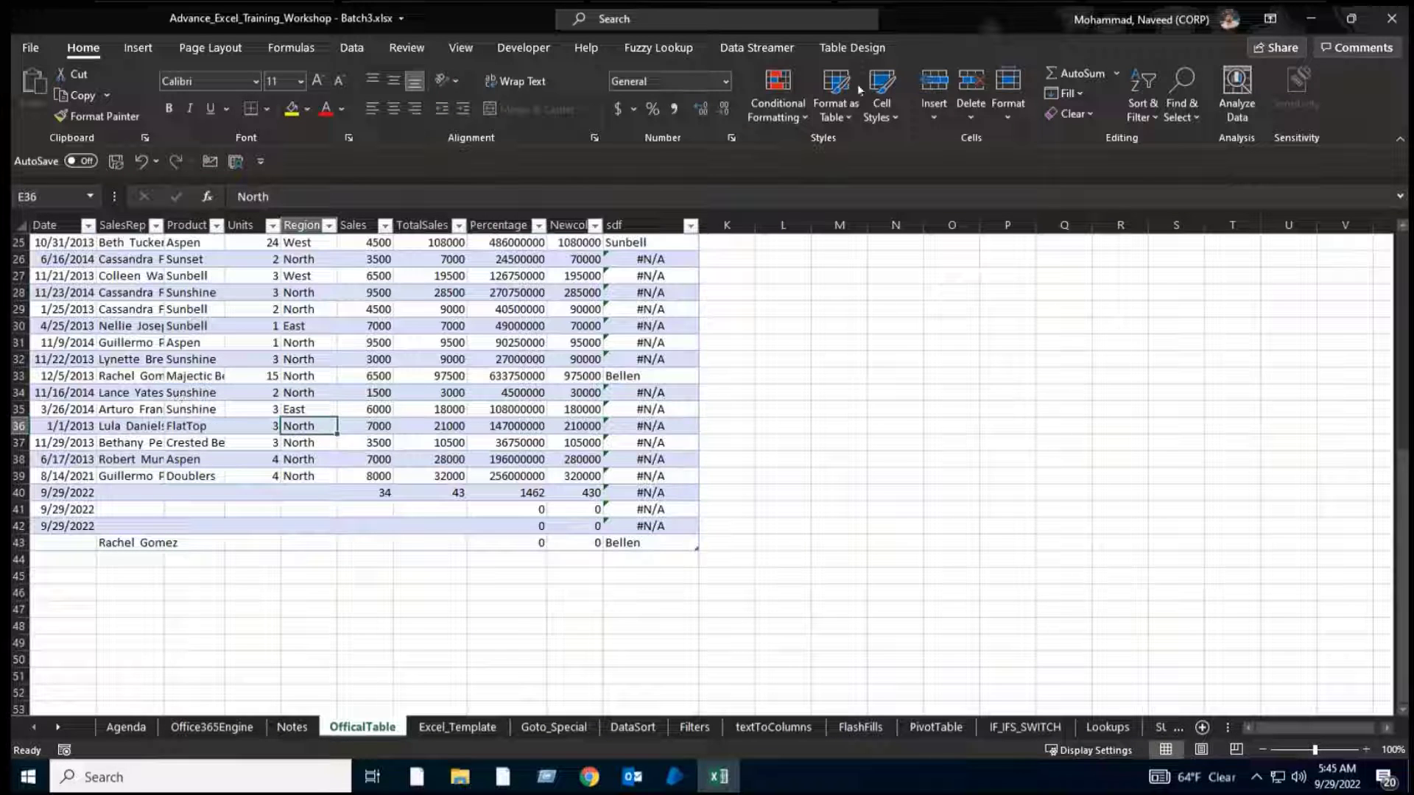
Turn on the table's total row and highlight it across all columns.
left_click(851, 47)
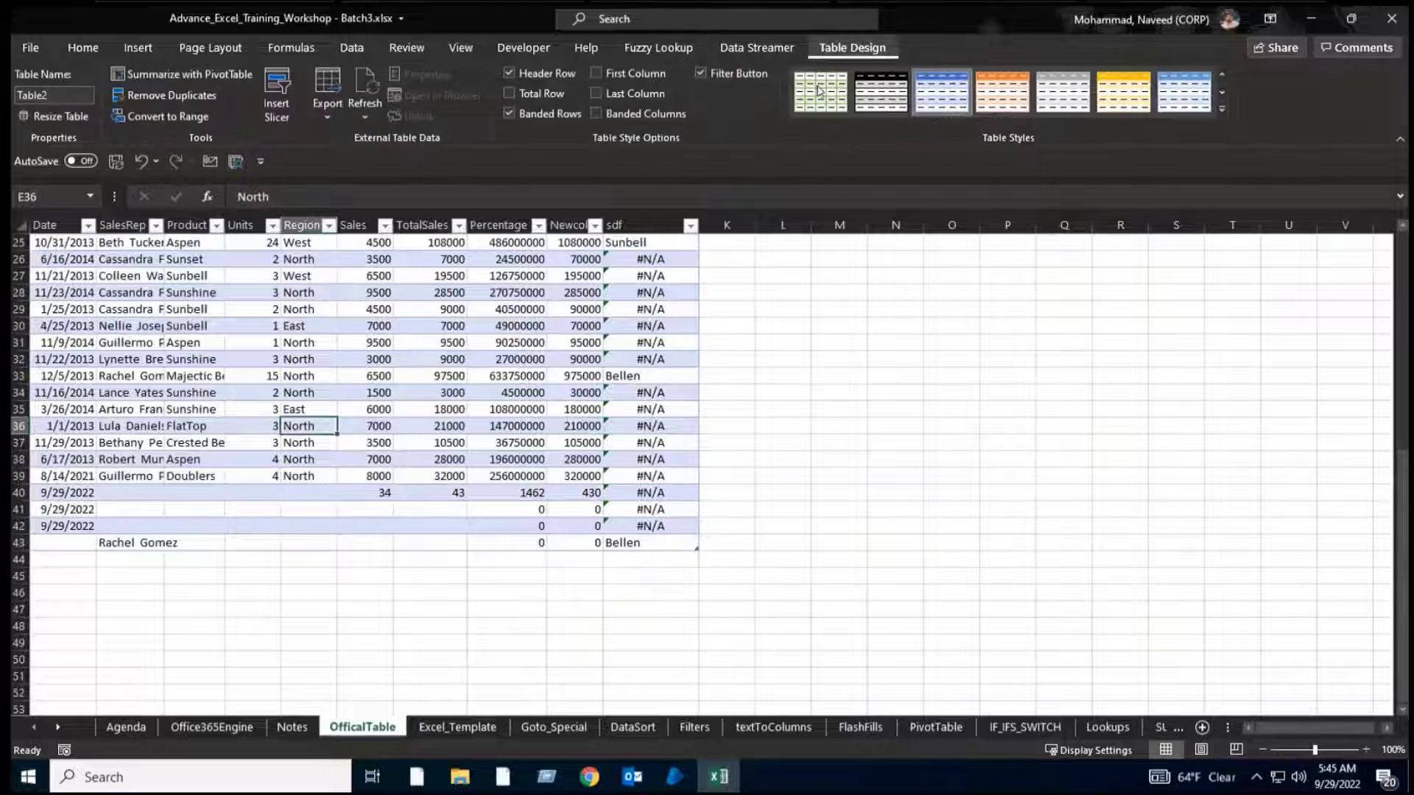
left_click(539, 95)
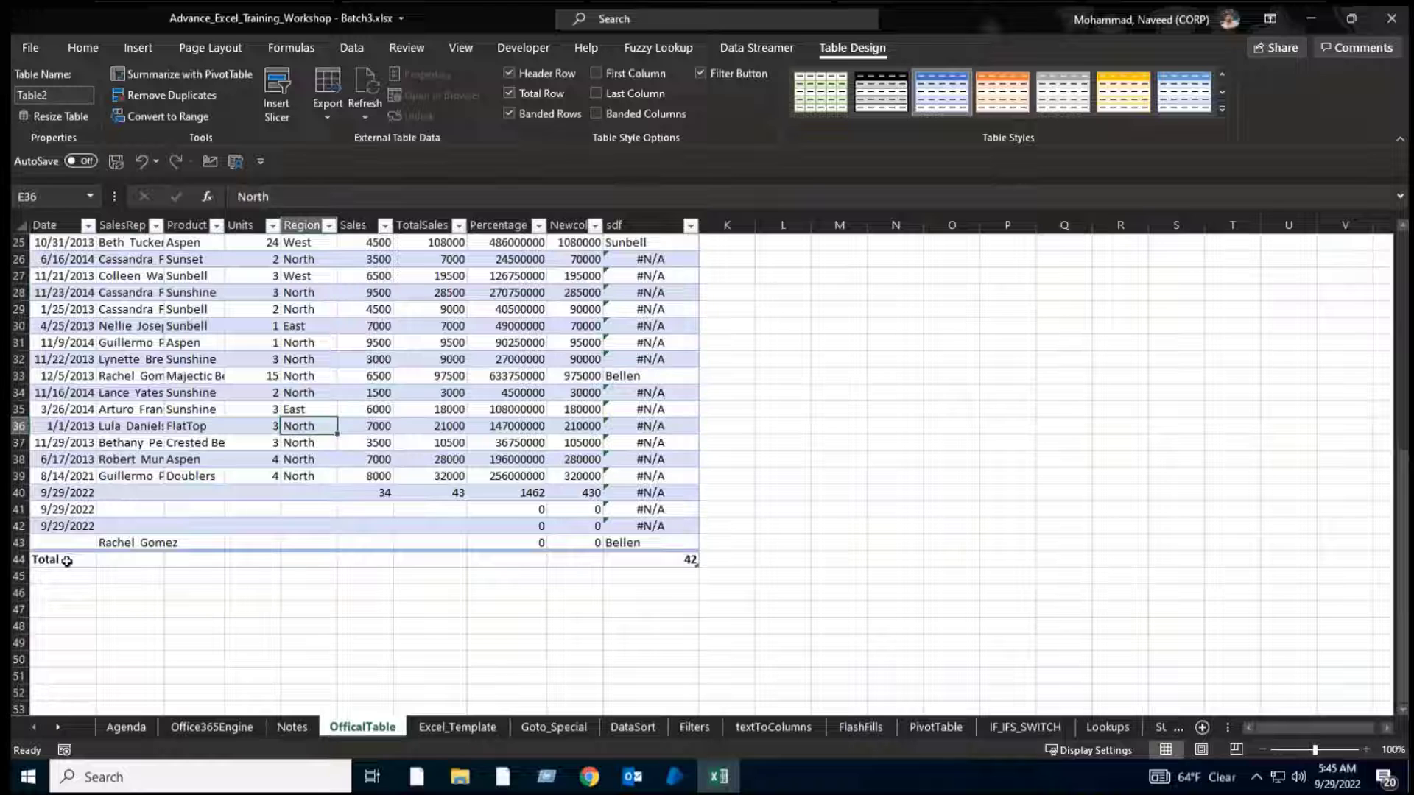
left_click_drag(66, 561, 694, 559)
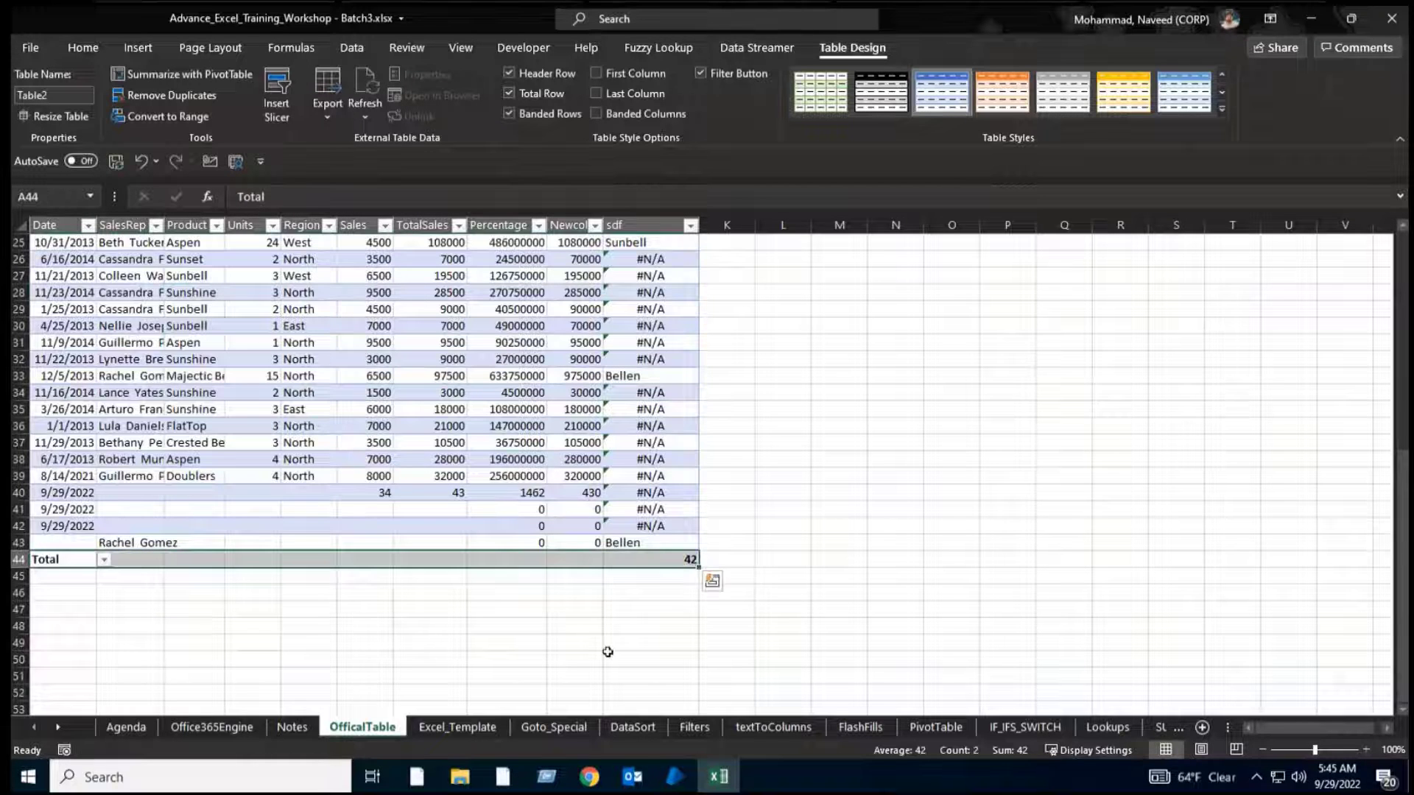
left_click(458, 610)
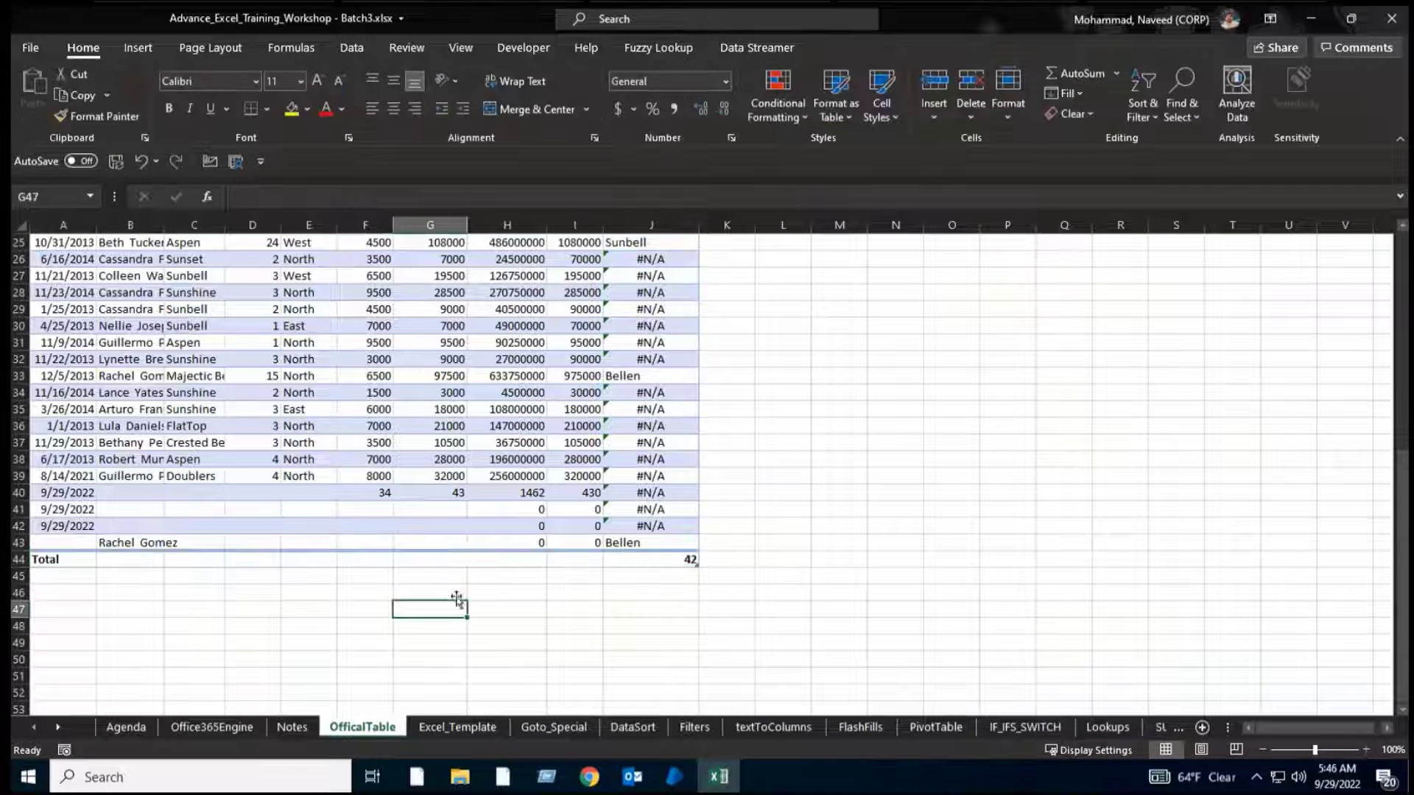
Set the Sales column's cell in the total row to calculate the Sum.
left_click(442, 559)
left_click(273, 559)
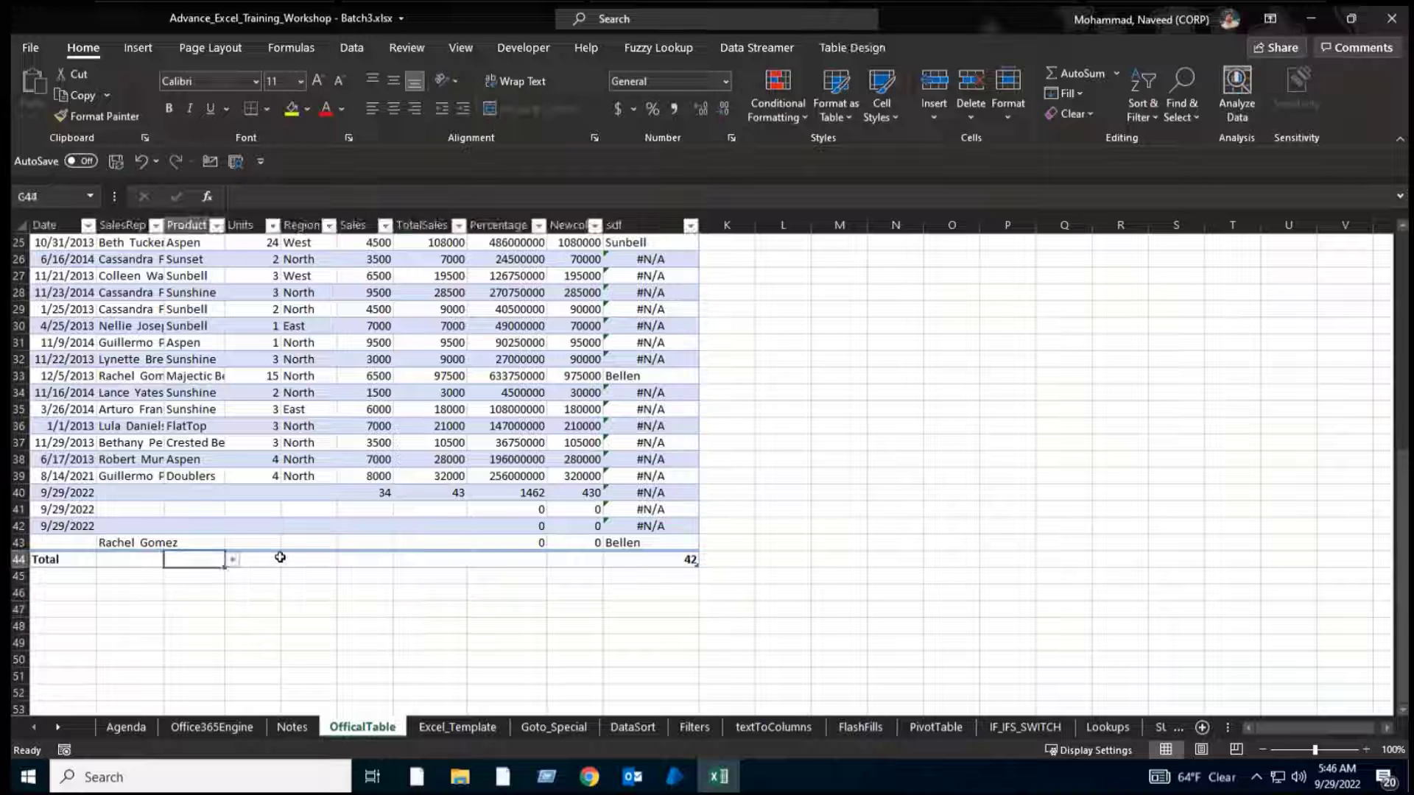
left_click(322, 561)
left_click(386, 561)
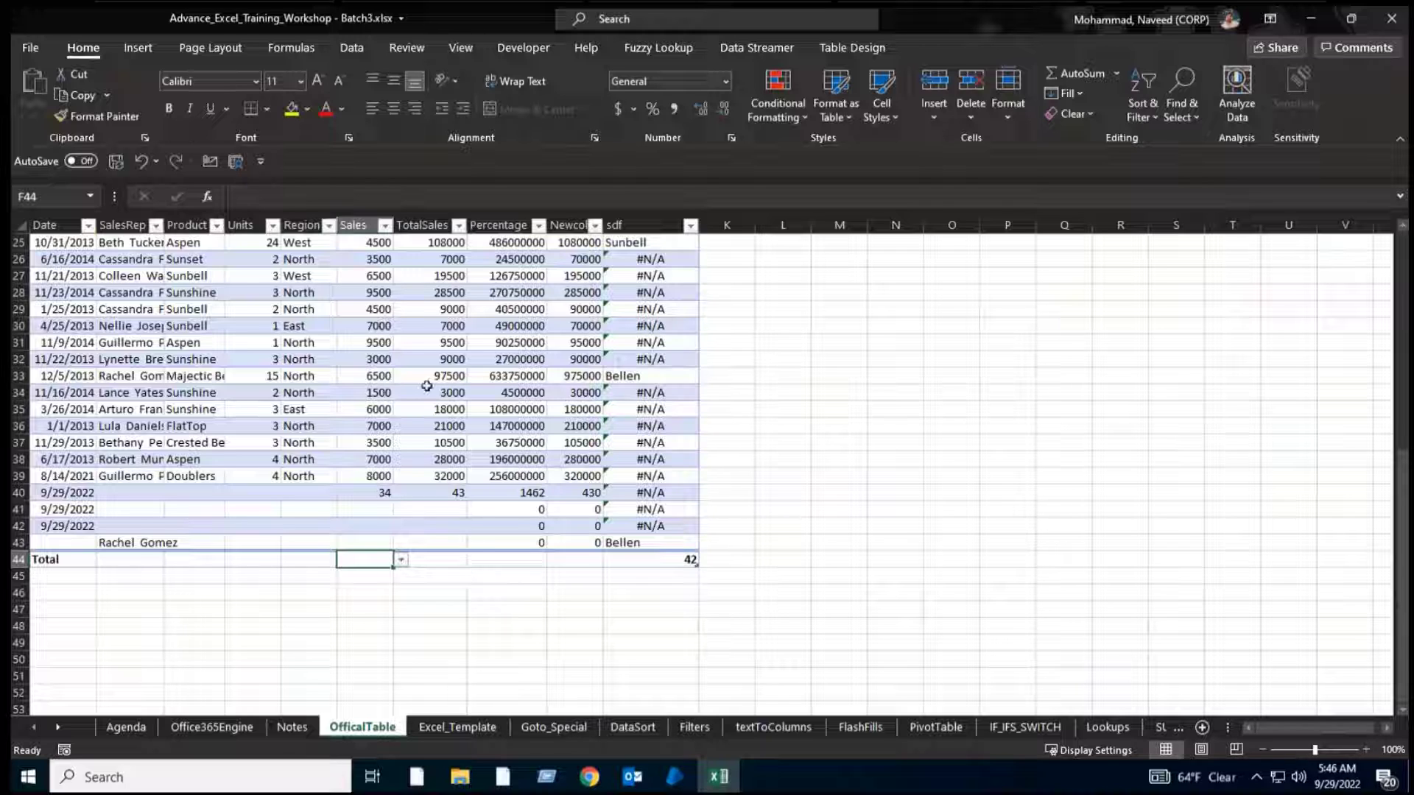
left_click(401, 561)
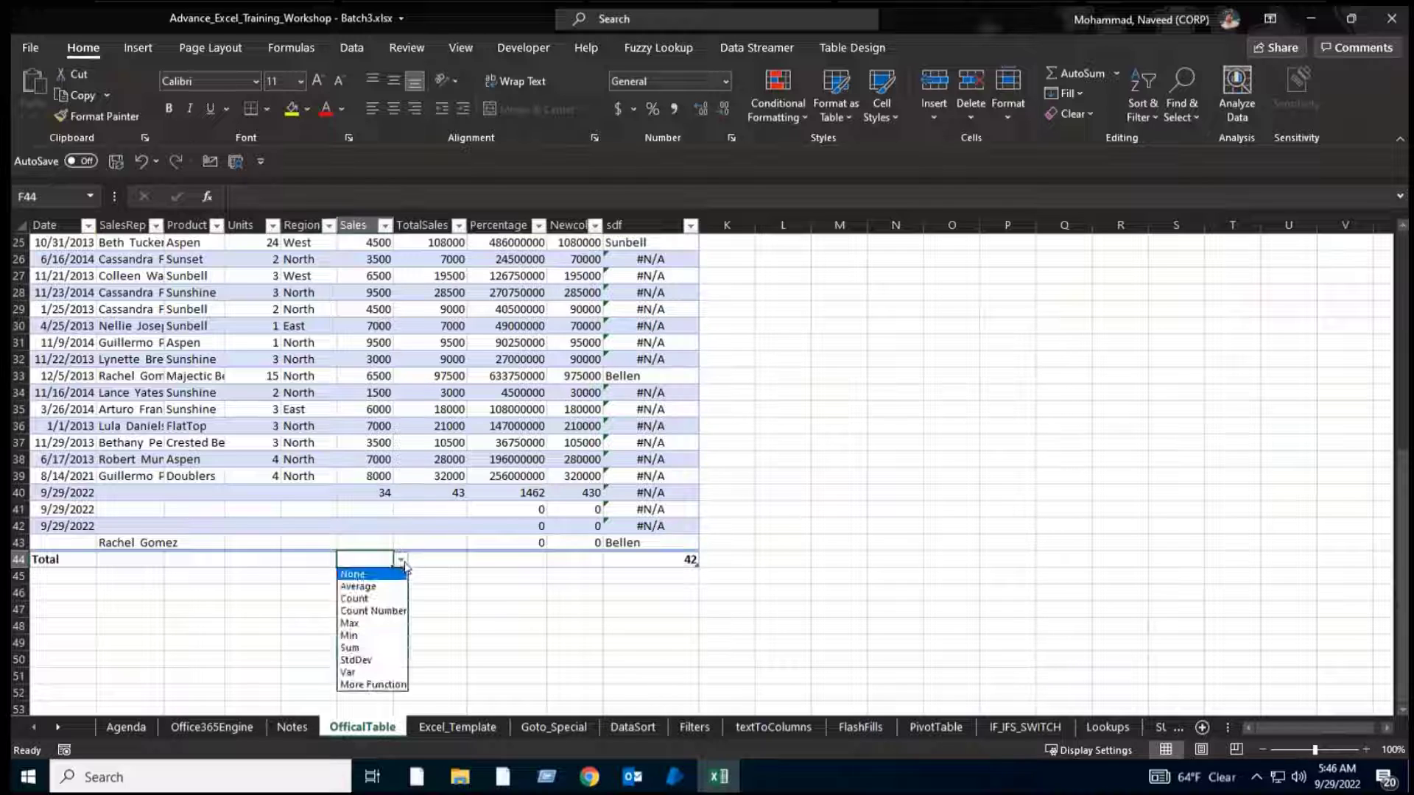
left_click(371, 647)
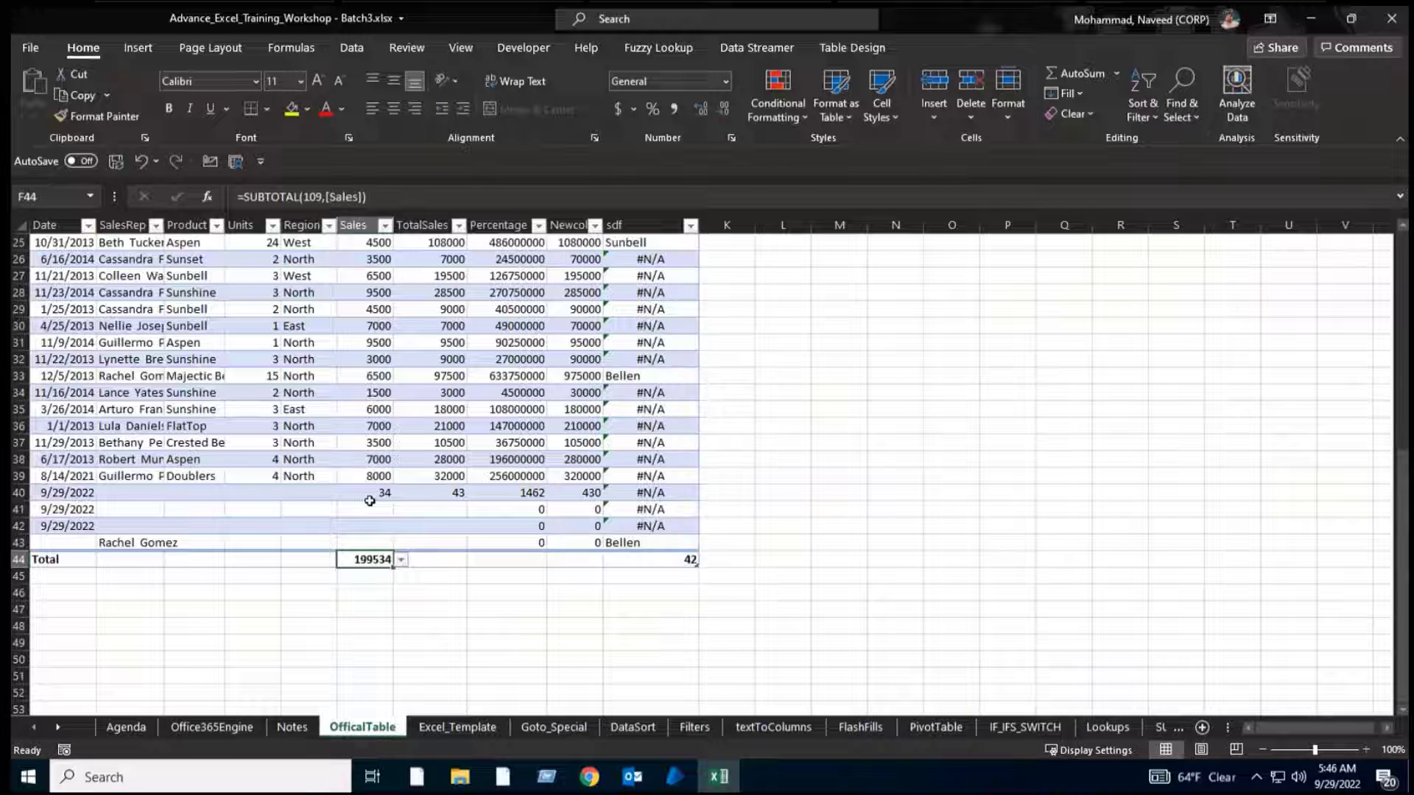
scroll(370, 501, "down", 4)
scroll(410, 391, "up", 2)
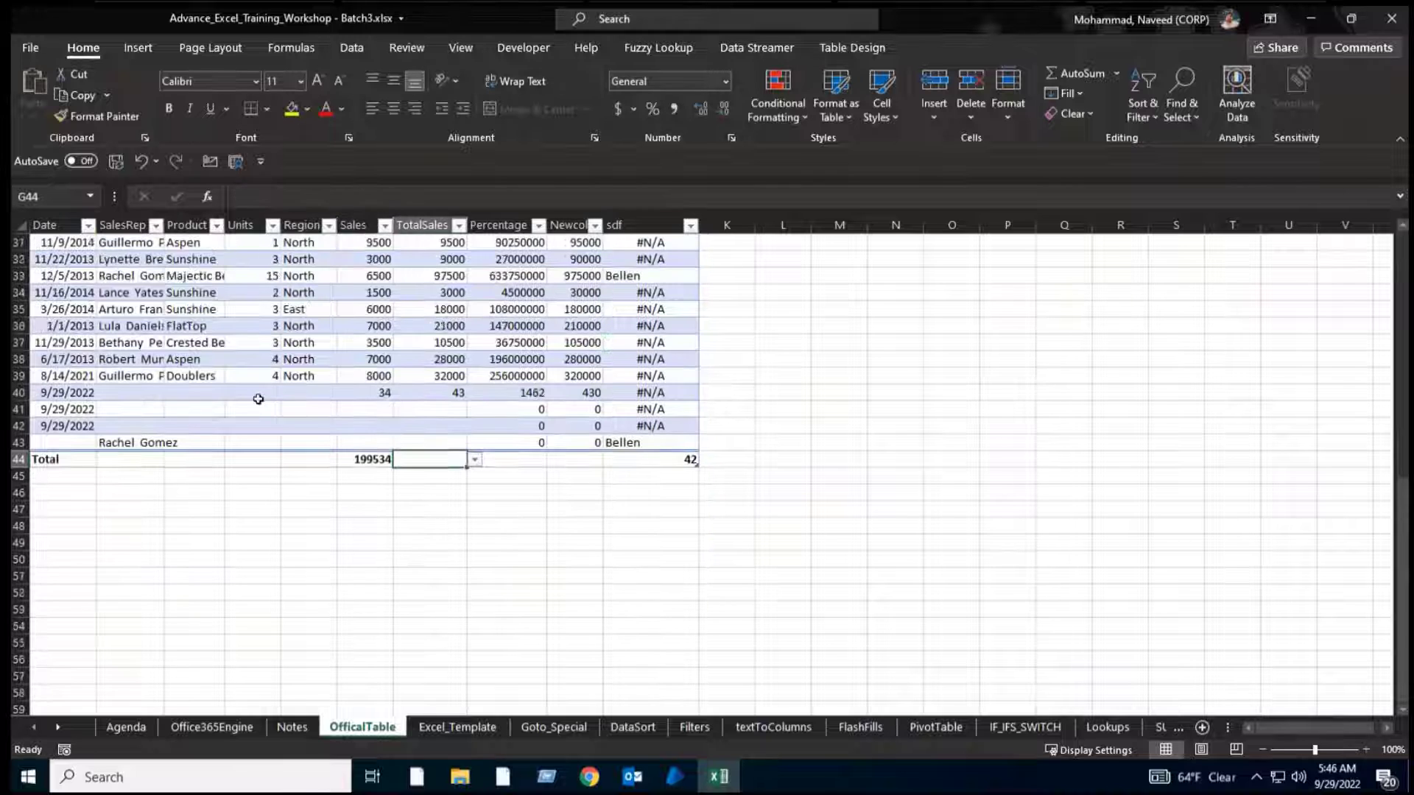
Set the SalesRep column's cell in the total row to calculate the Count.
left_click_drag(147, 309, 147, 326)
left_click(177, 409)
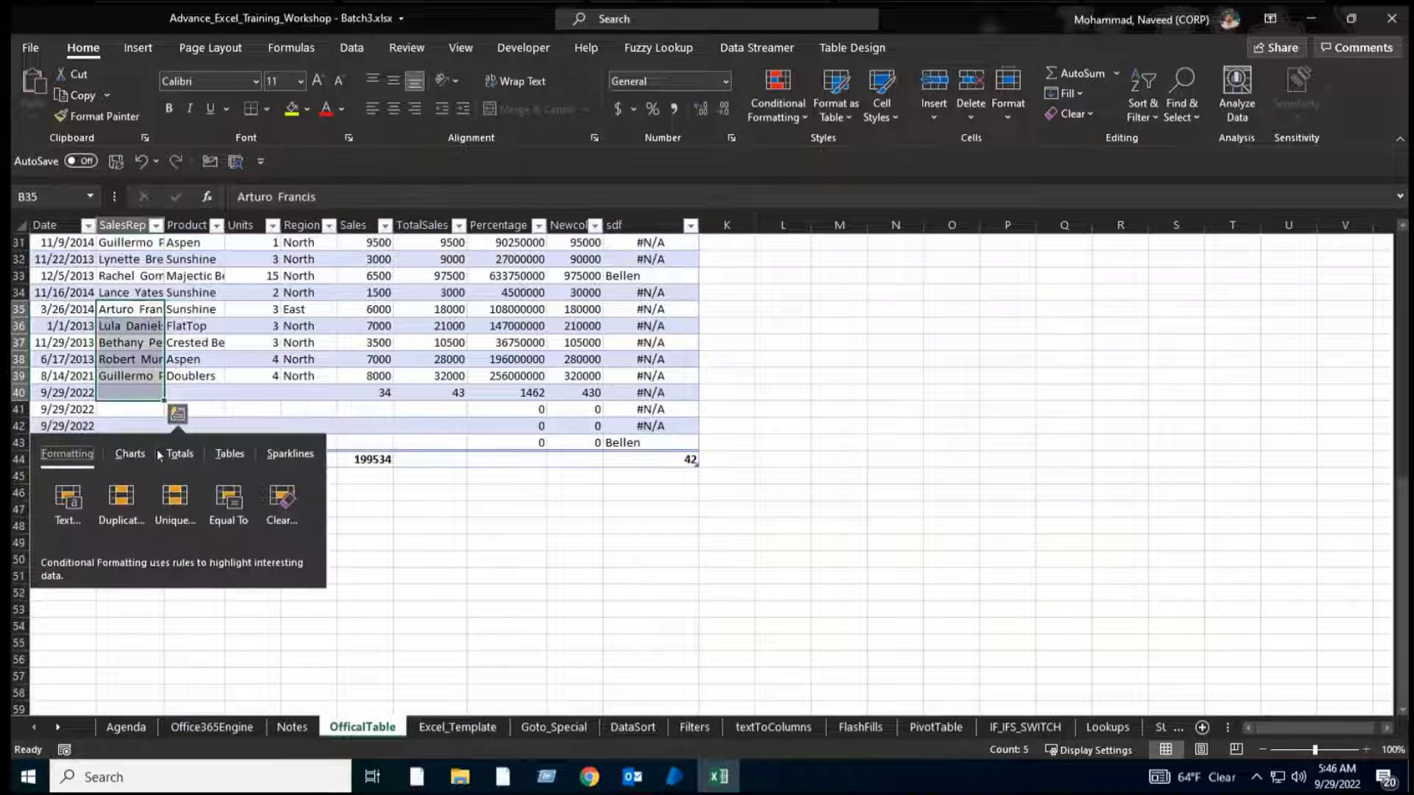
left_click(452, 545)
left_click(152, 455)
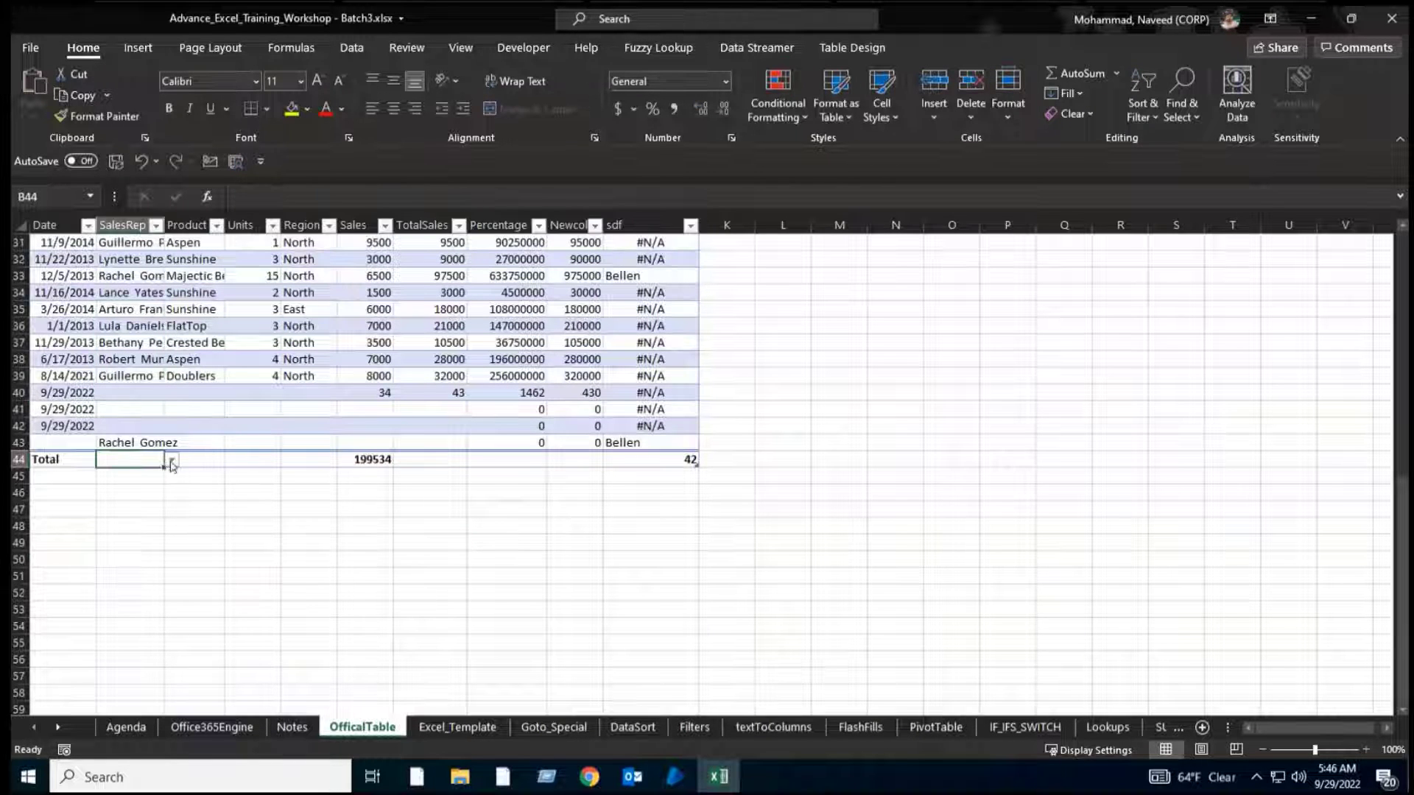
left_click(170, 458)
left_click(142, 499)
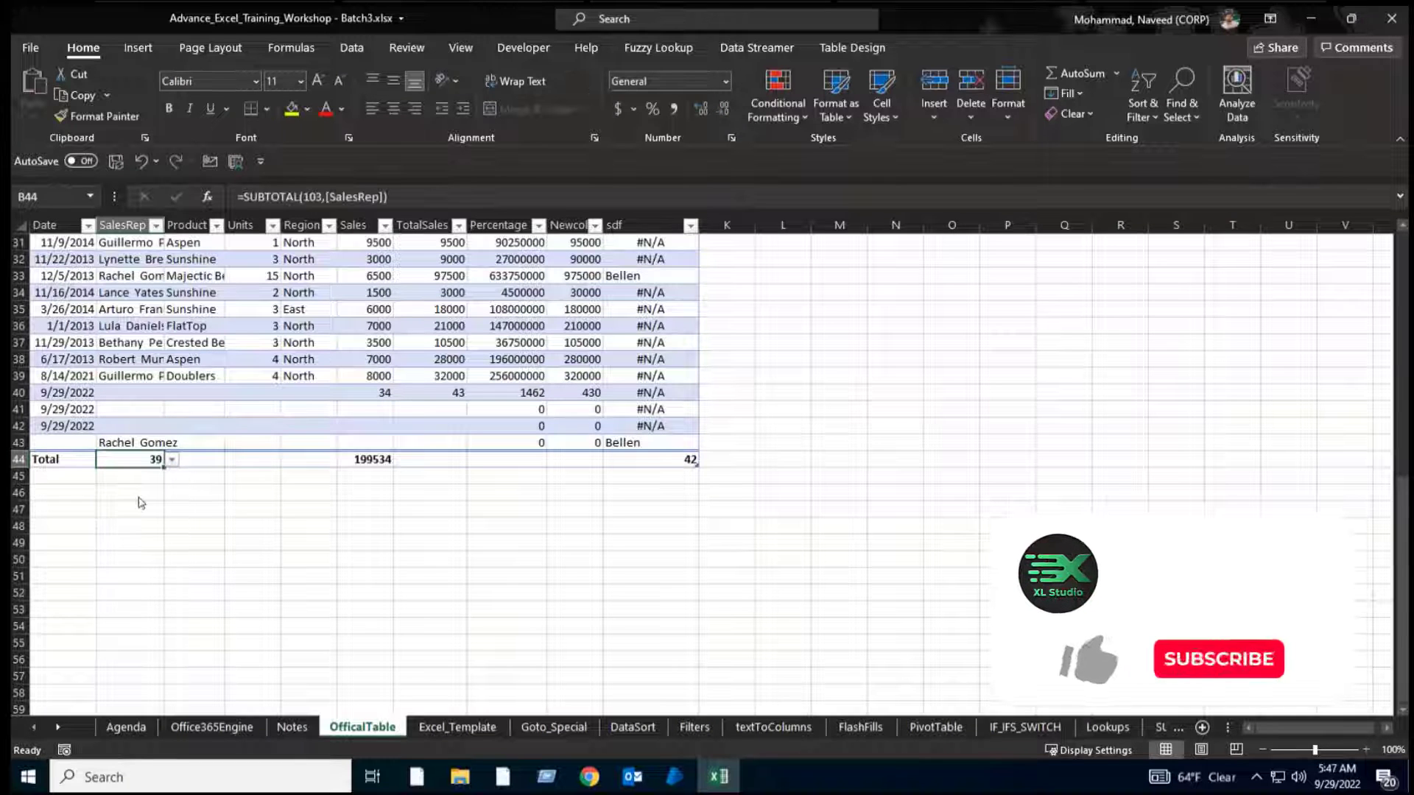
Set the Product column's cell in the total row to calculate Count Numbers.
left_click(257, 390)
scroll(257, 390, "up", 3)
left_click_drag(188, 276, 190, 409)
left_click(194, 327)
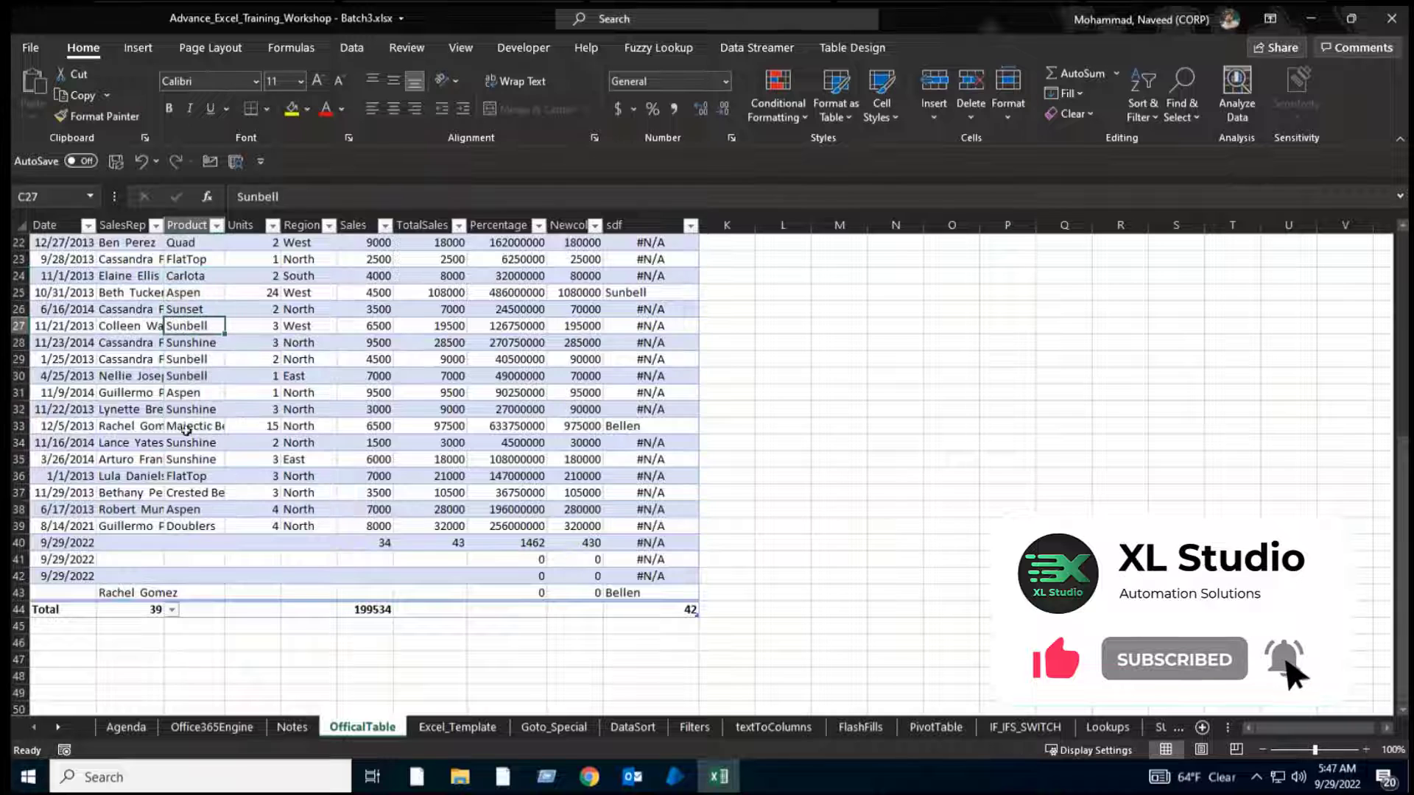
left_click(195, 610)
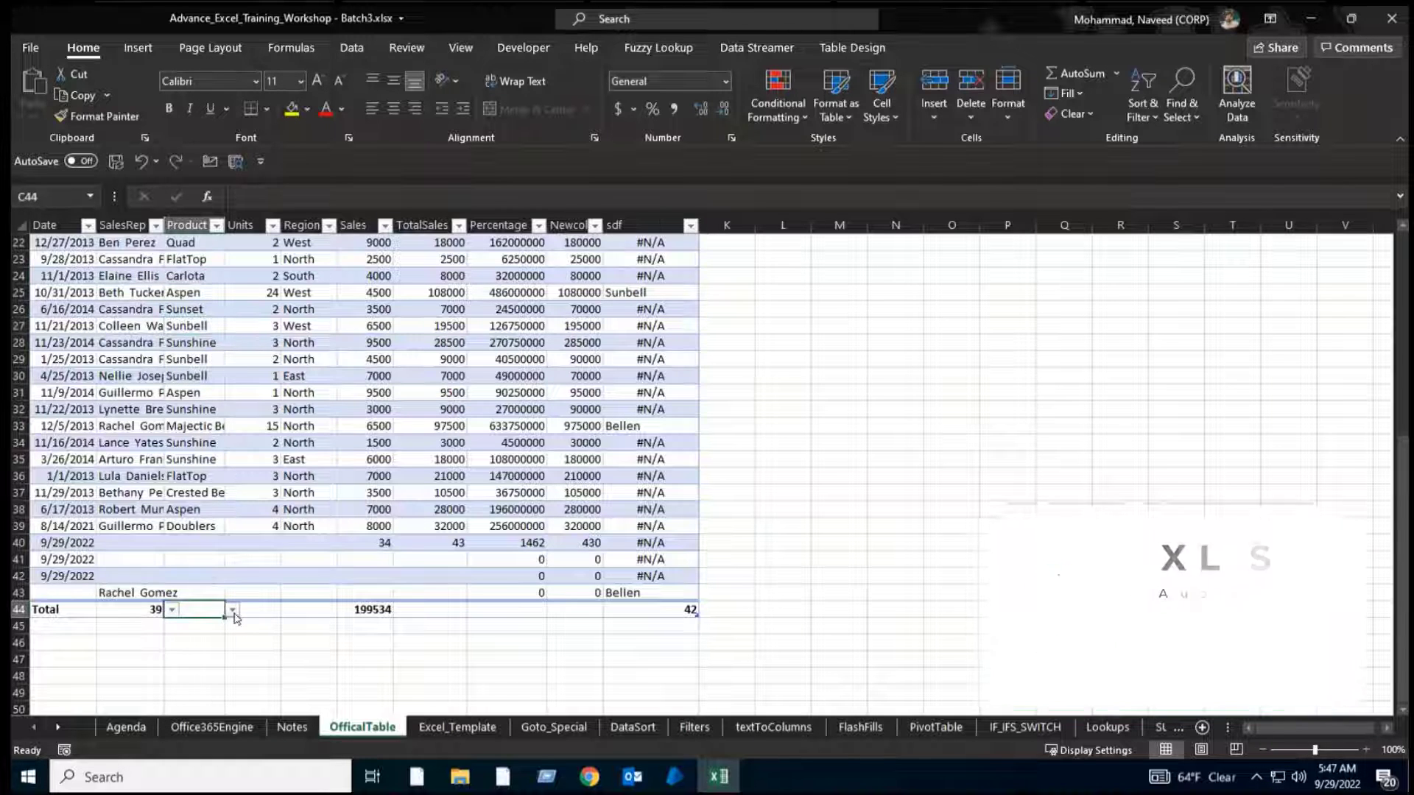
left_click(232, 610)
left_click(215, 662)
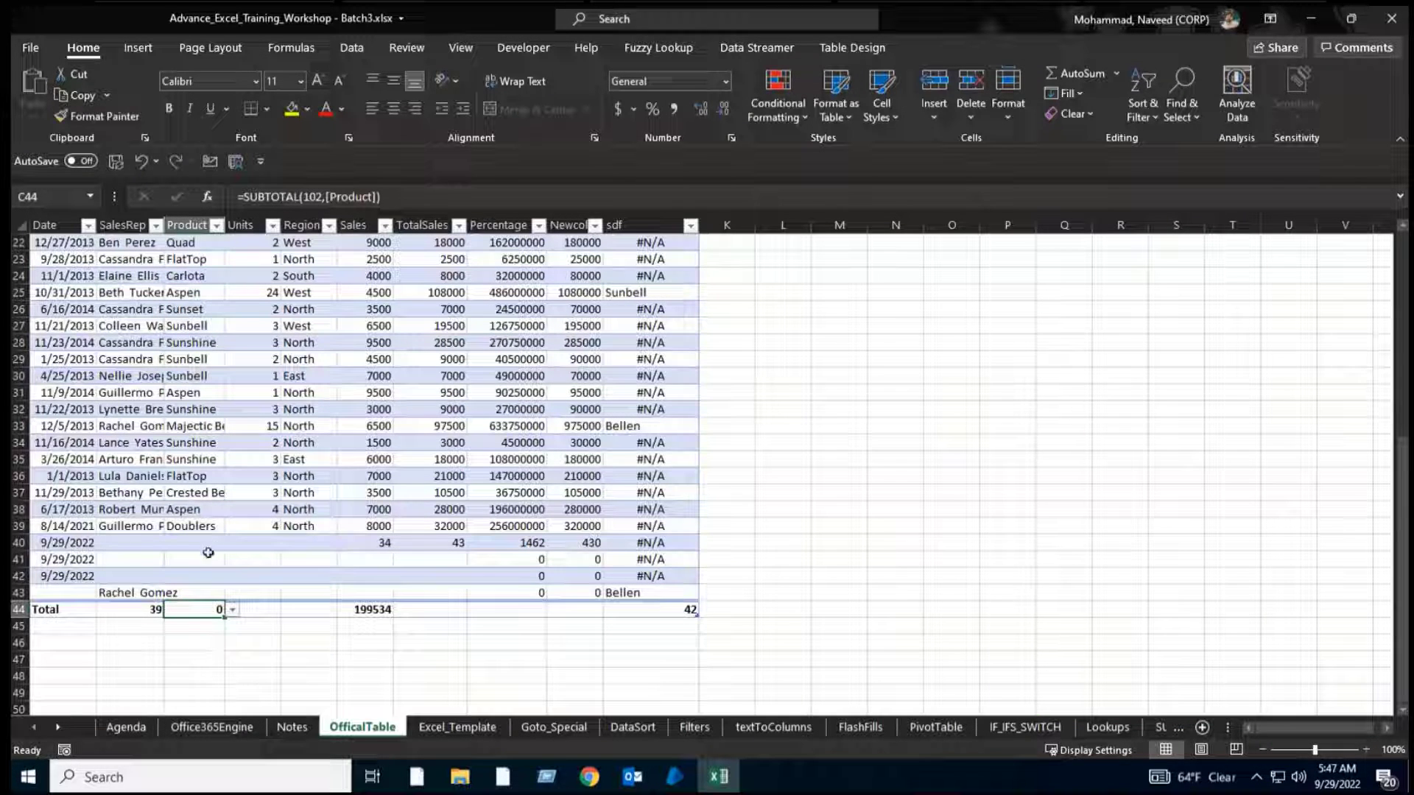
Enter 1 and 2 in the empty Product cells C40 and C41 to test the numeric count.
left_click(194, 442)
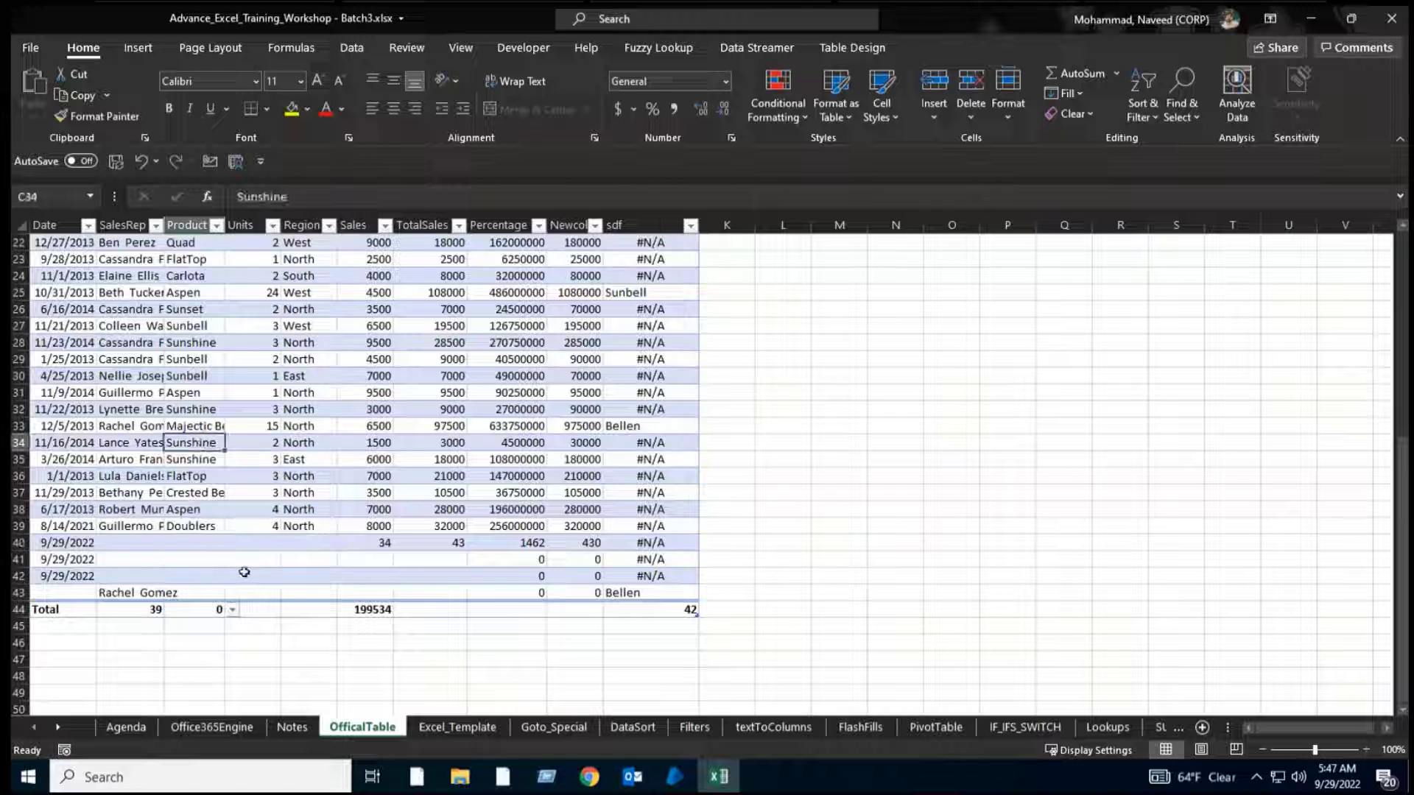
key("Down")
key("Down")
key("Down")
key("Down")
key("Down")
key("Down")
type("1")
key("Return")
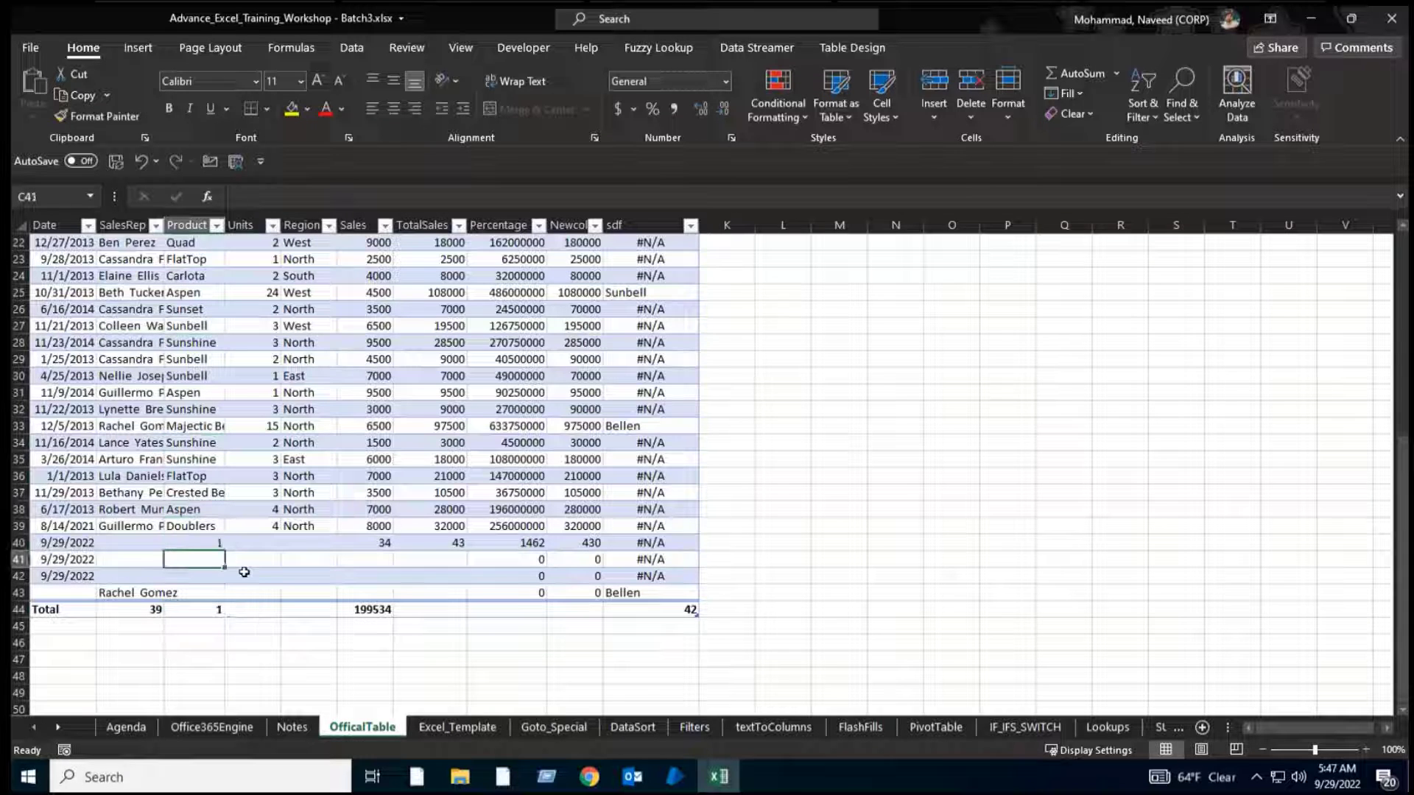
type("2")
key("Return")
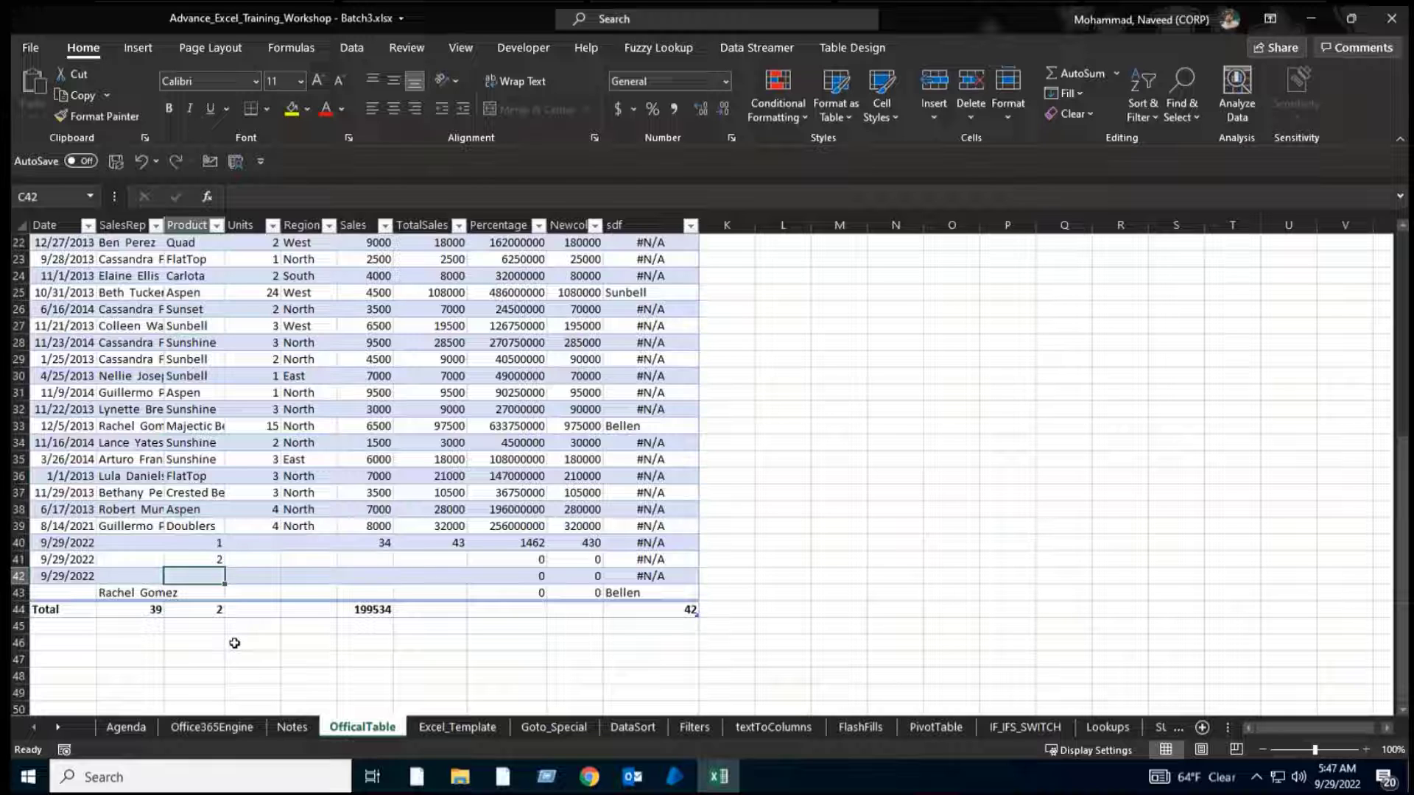
Highlight the total row across the sheet, and turn off the table's total row.
left_click(18, 609)
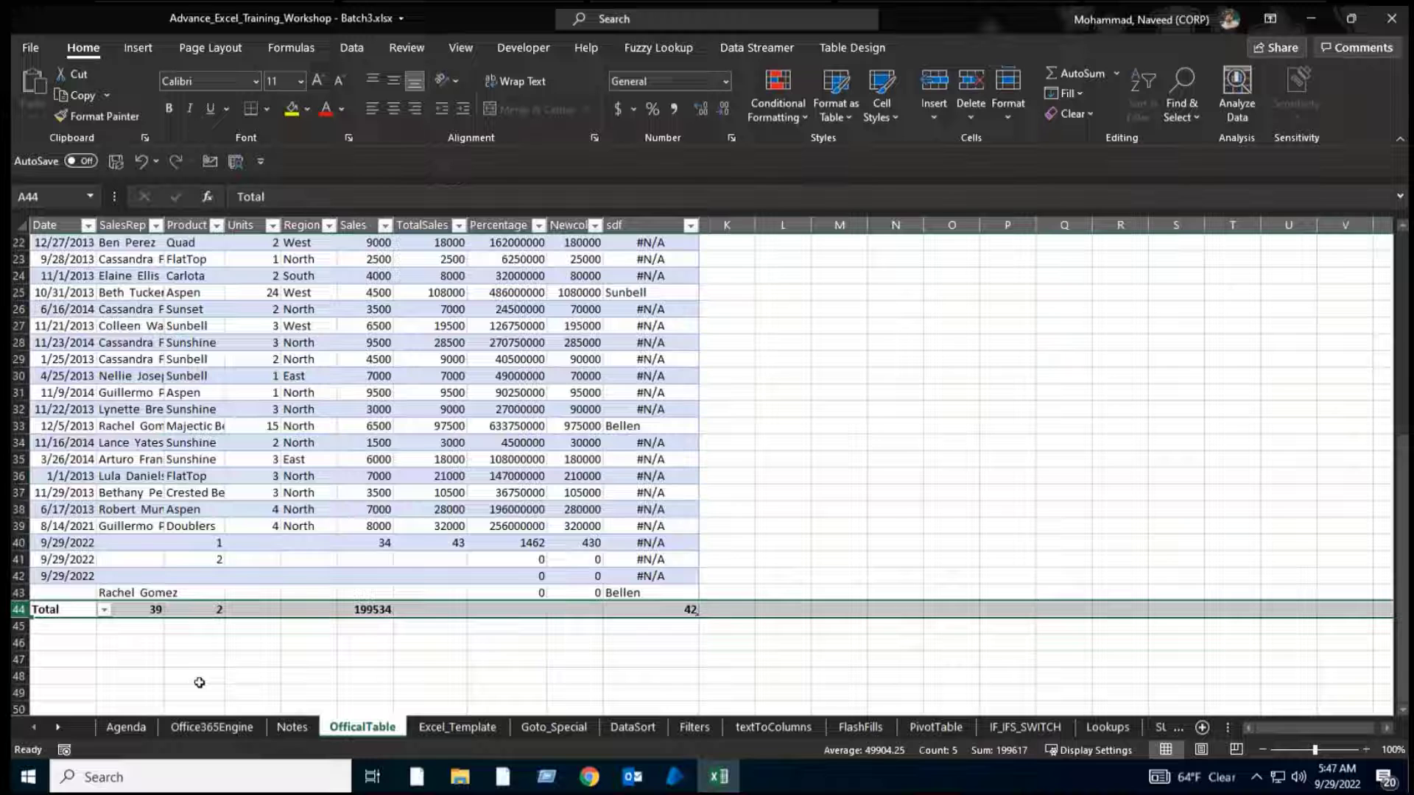
left_click(216, 544)
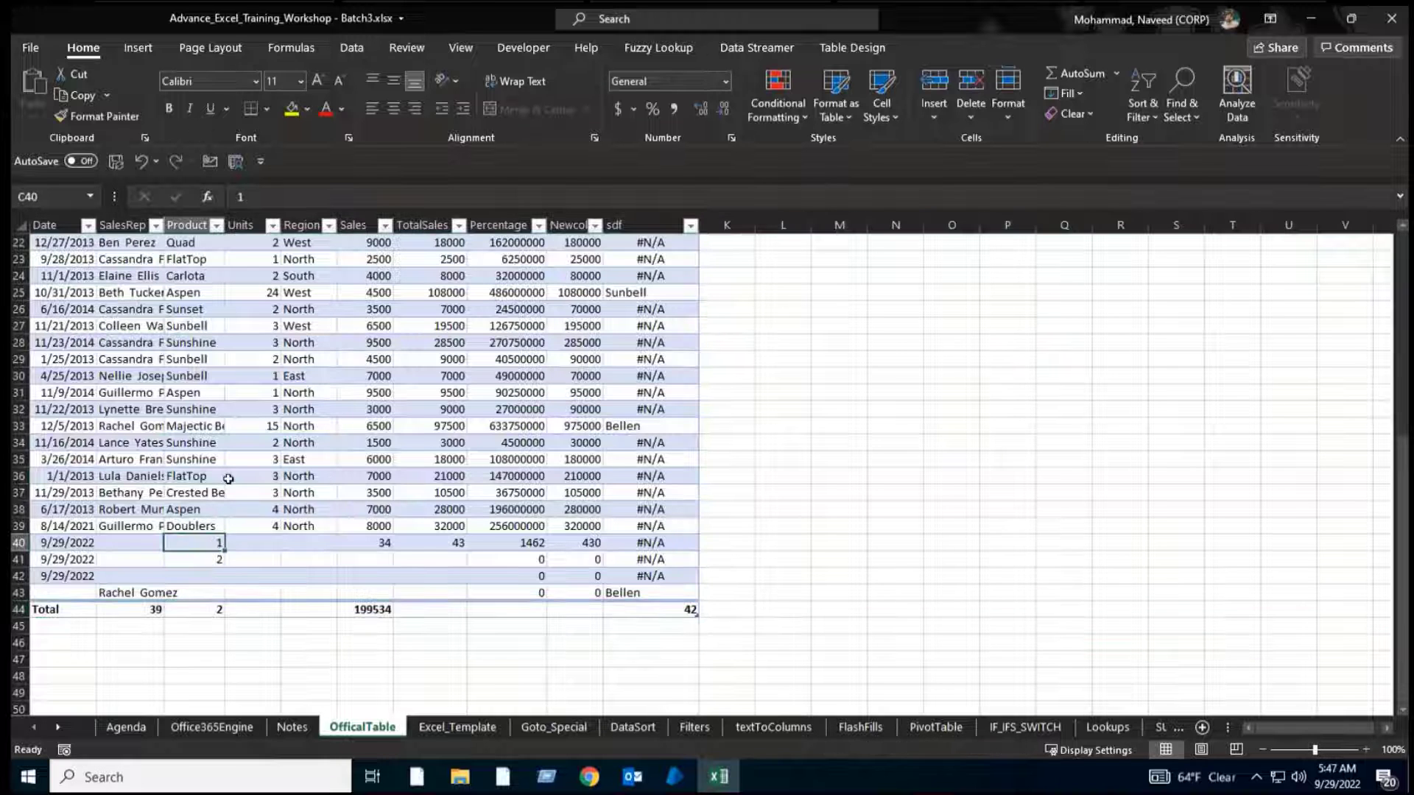
scroll(229, 470, "up", 1)
scroll(435, 424, "up", 1)
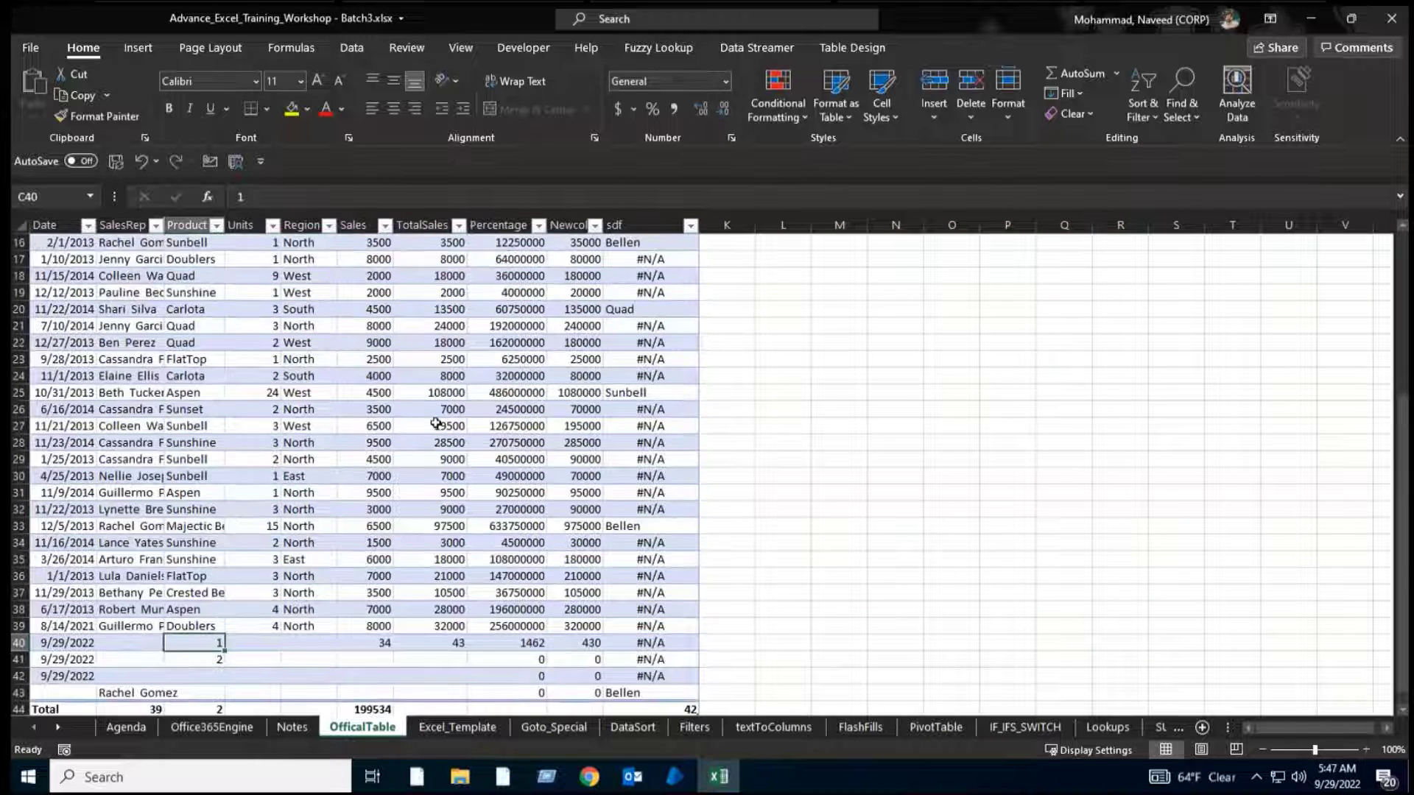
left_click(436, 423)
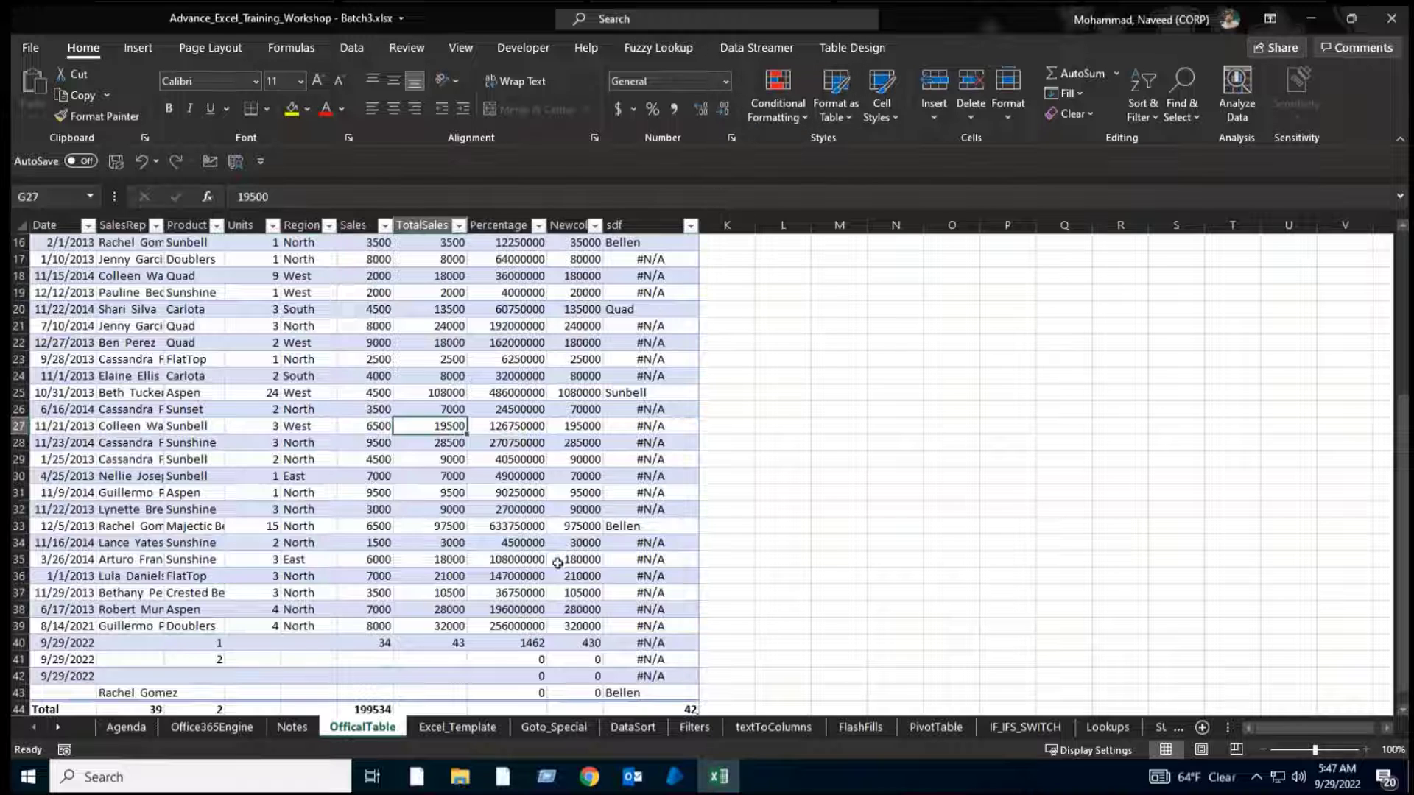
scroll(472, 557, "down", 3)
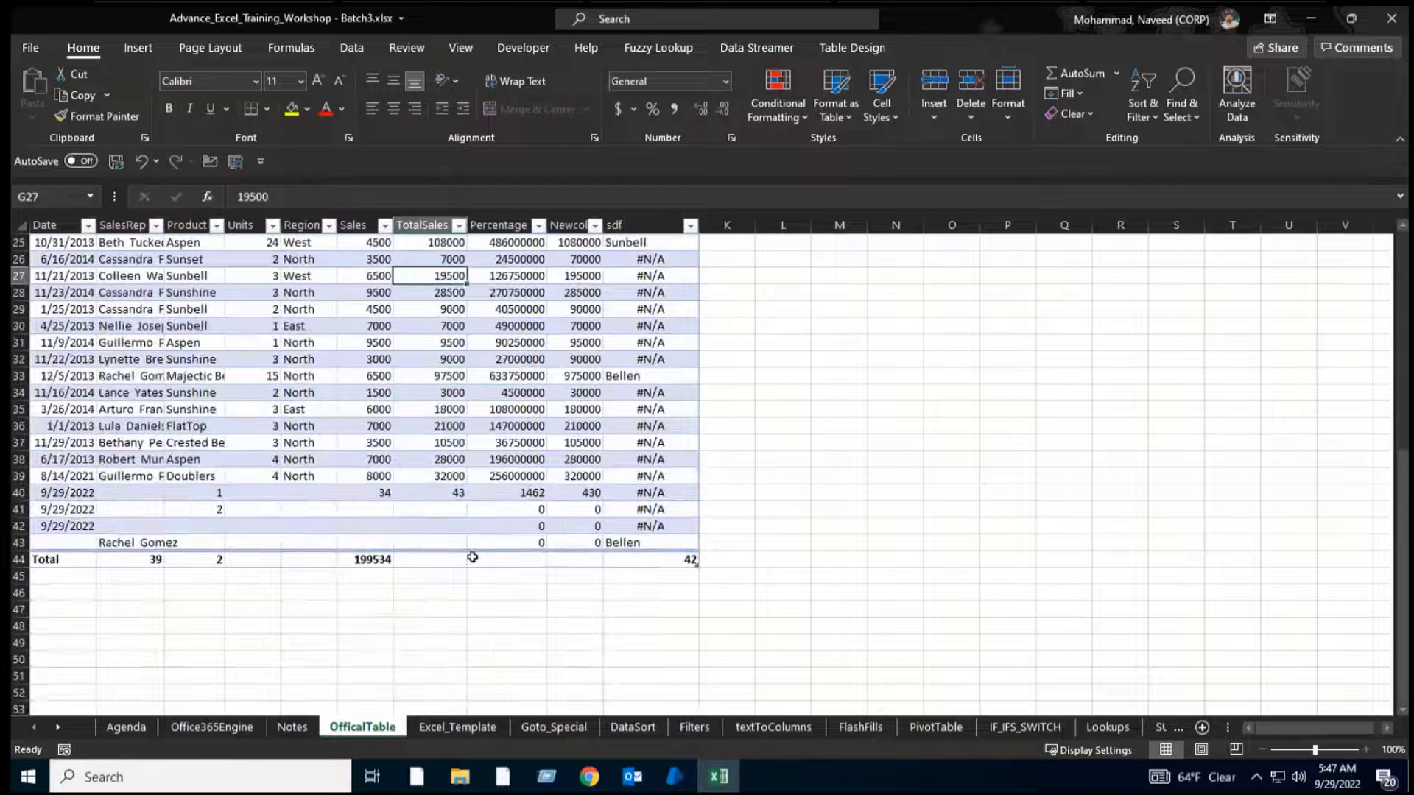
left_click(848, 49)
key("ctrl+shift+t")
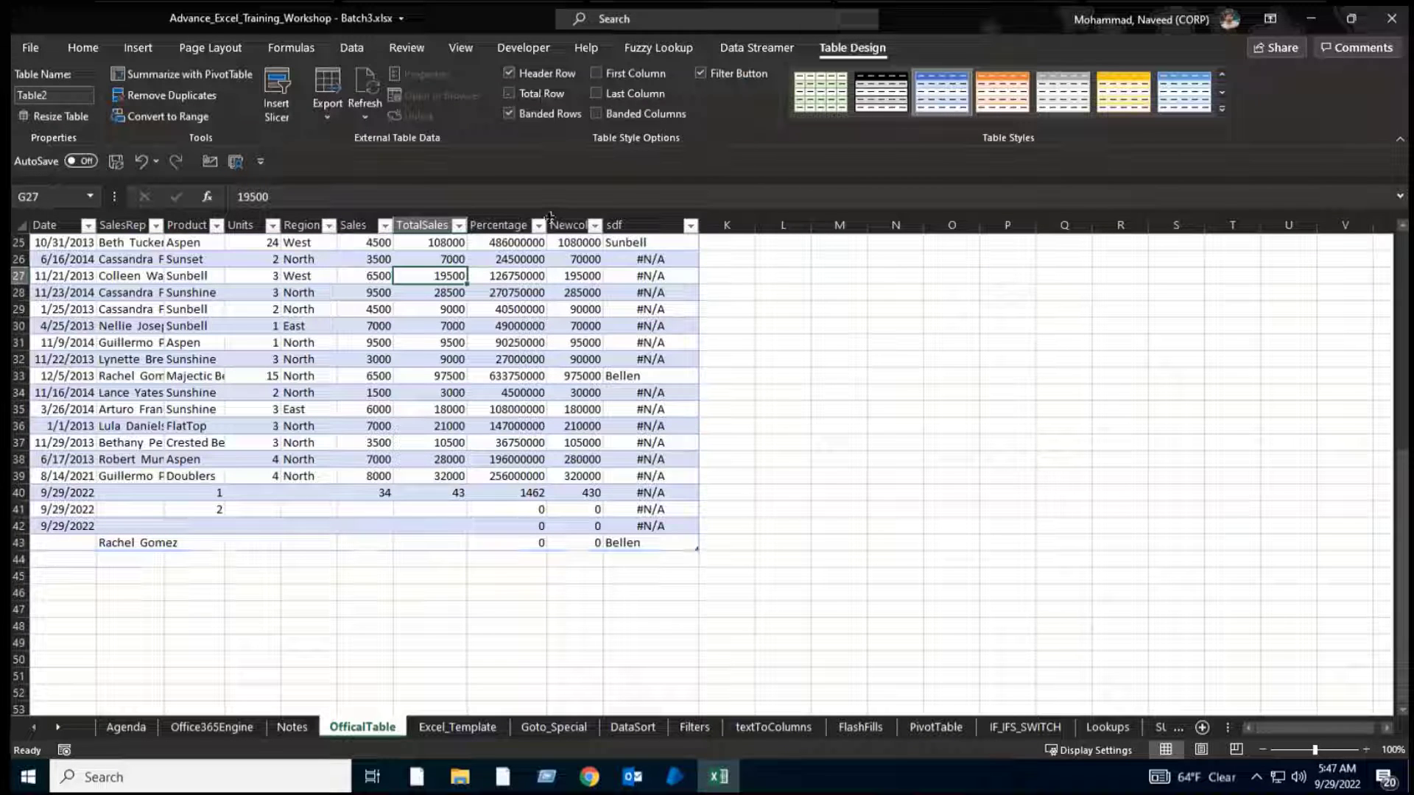
Turn off the banded rows shading of the main sales table.
left_click(596, 393)
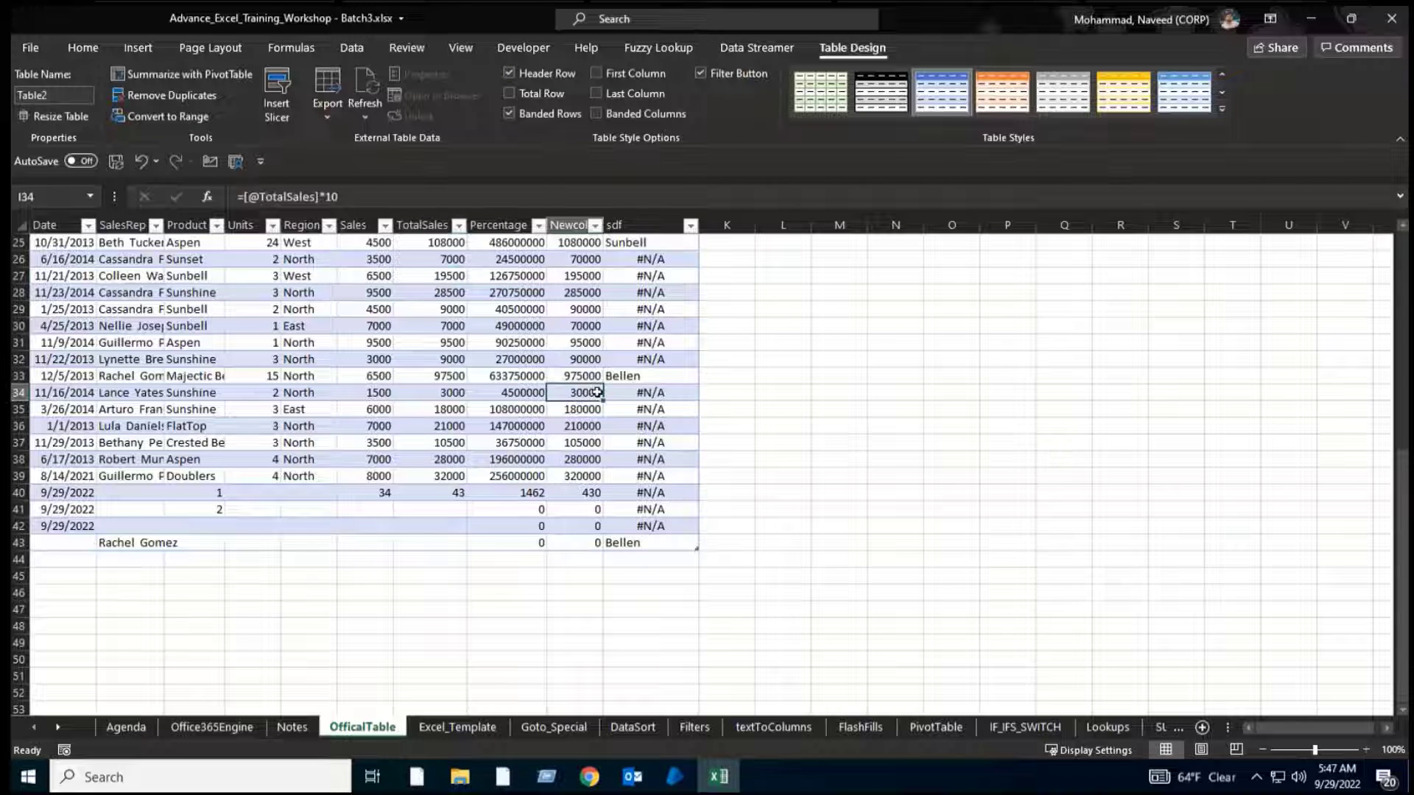
left_click(539, 324)
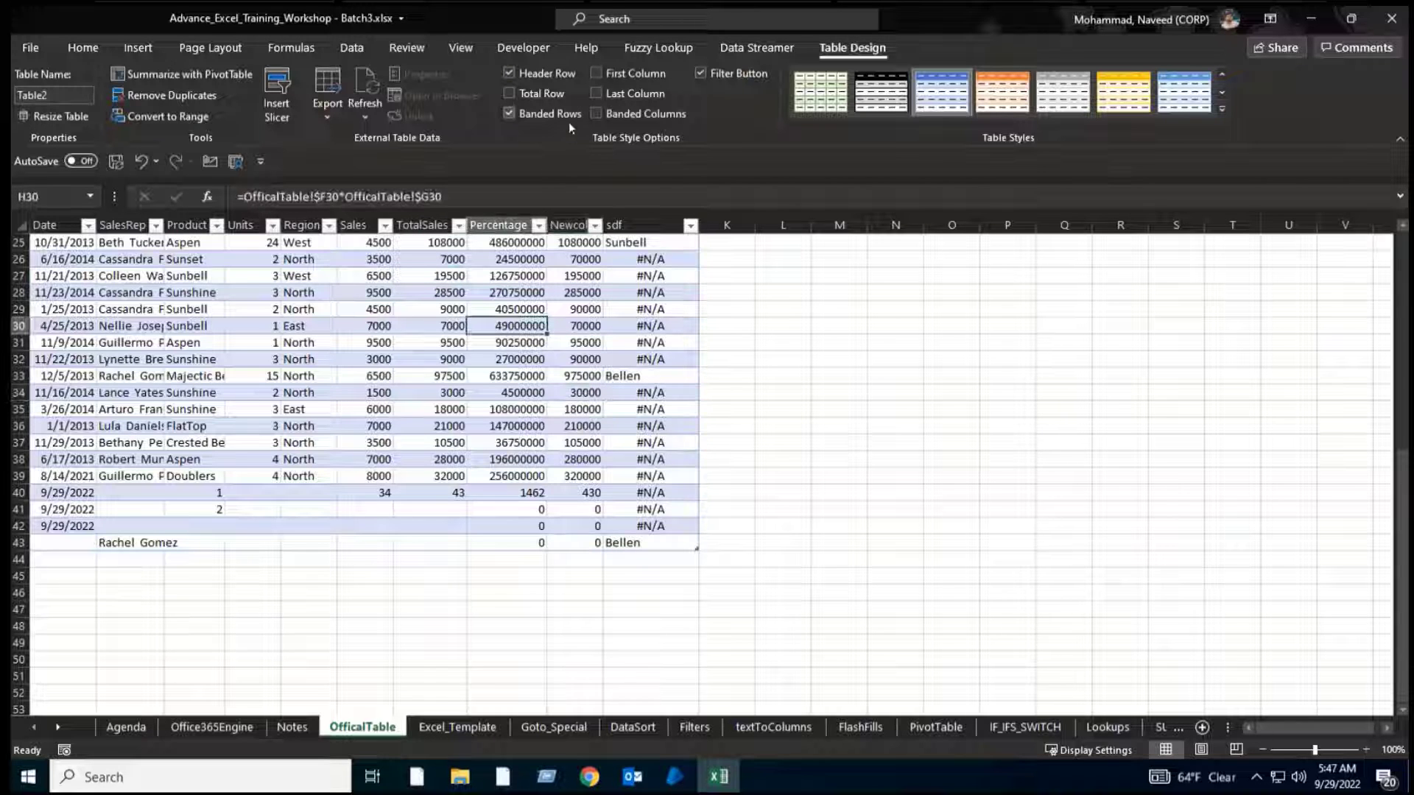
scroll(324, 358, "up", 8)
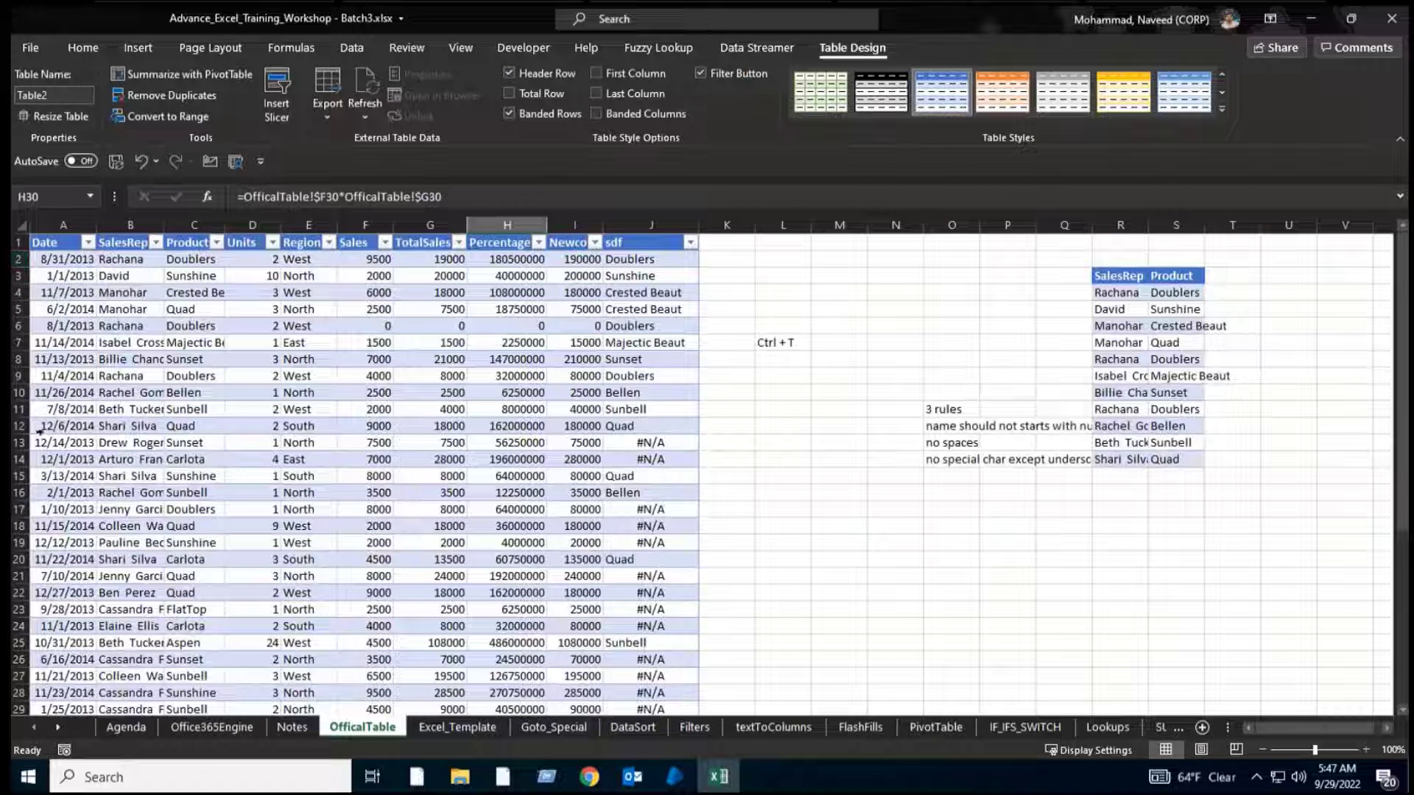
left_click(106, 360)
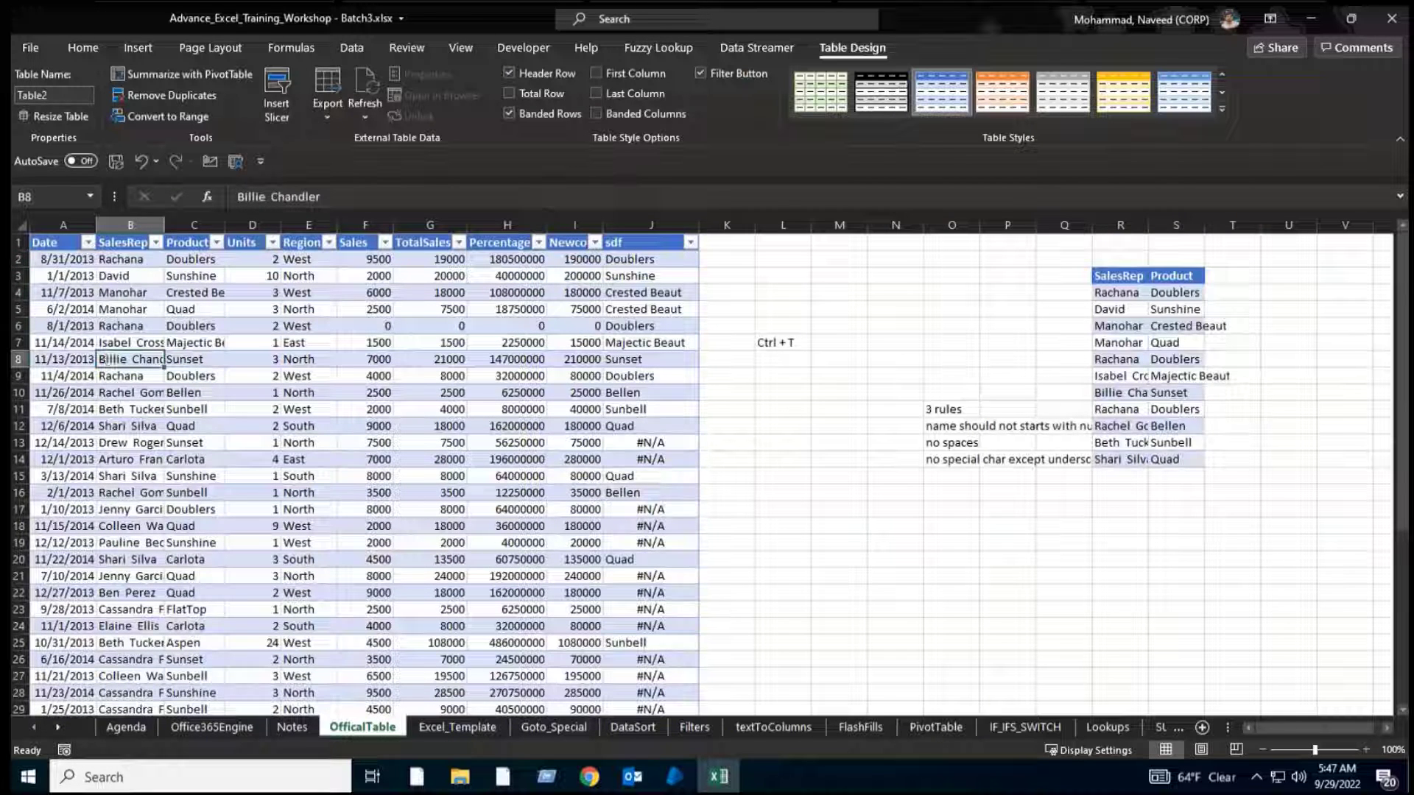
left_click(361, 391)
left_click(530, 118)
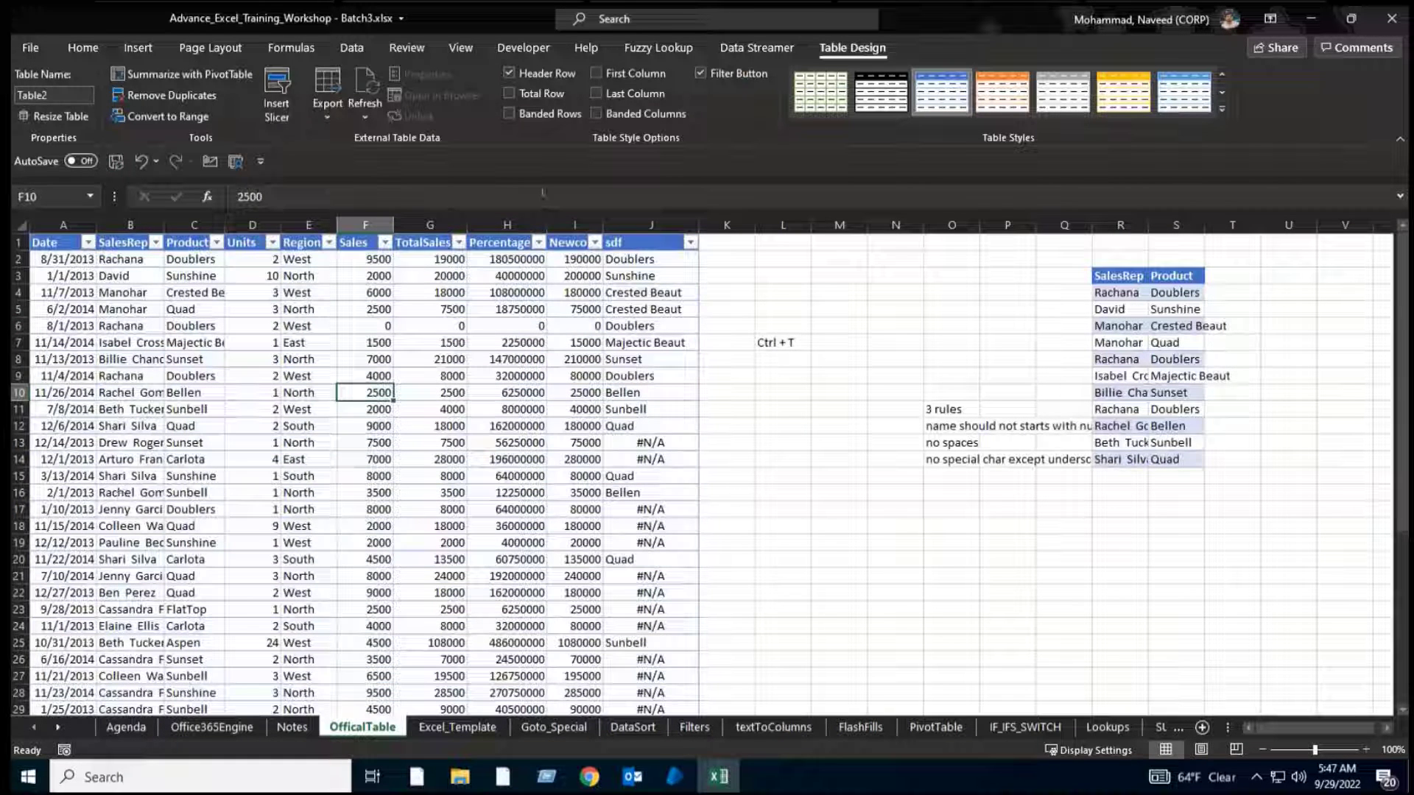
Turn on banded columns for the sales table and switch them off again.
left_click_drag(65, 225, 252, 224)
left_click(253, 225)
left_click(308, 225)
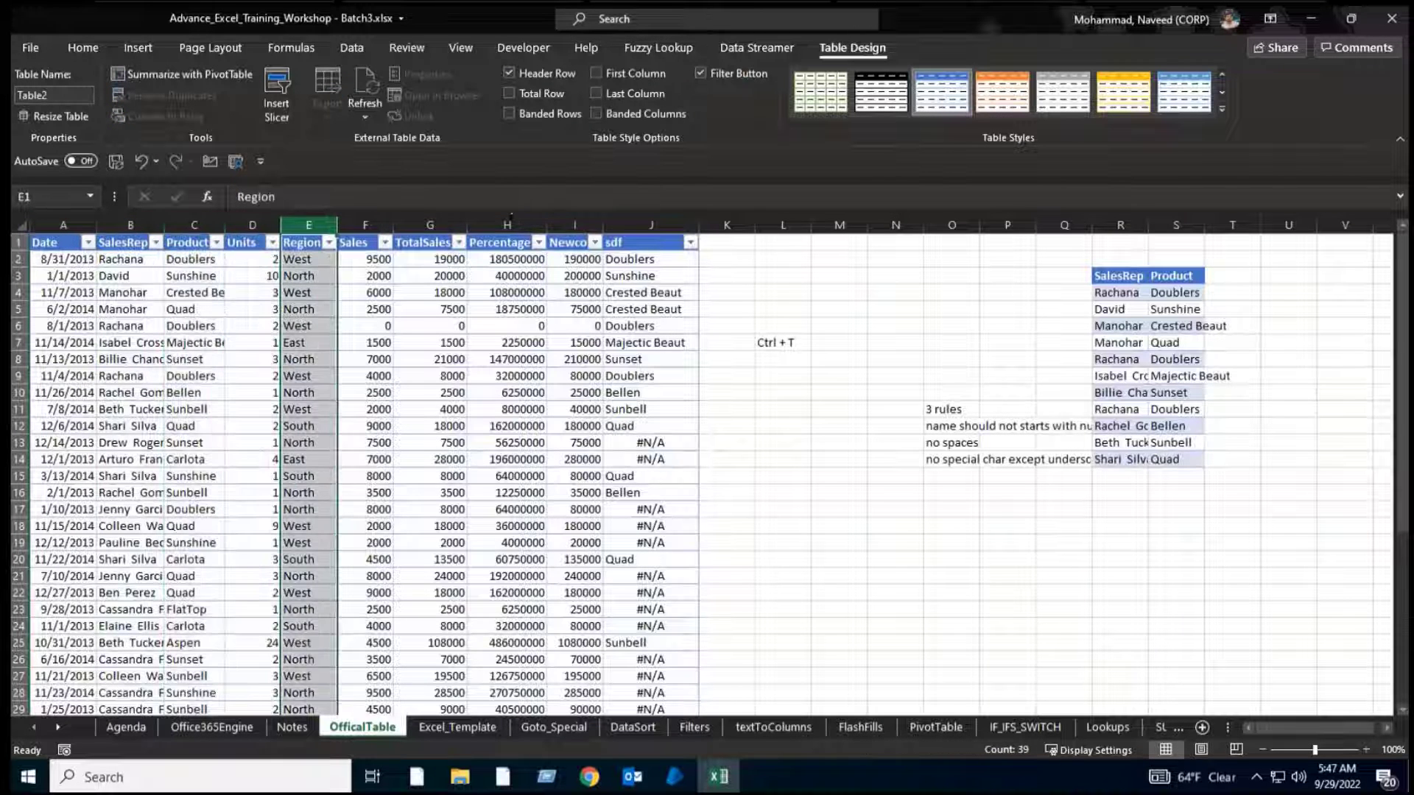
left_click(554, 329)
left_click(624, 115)
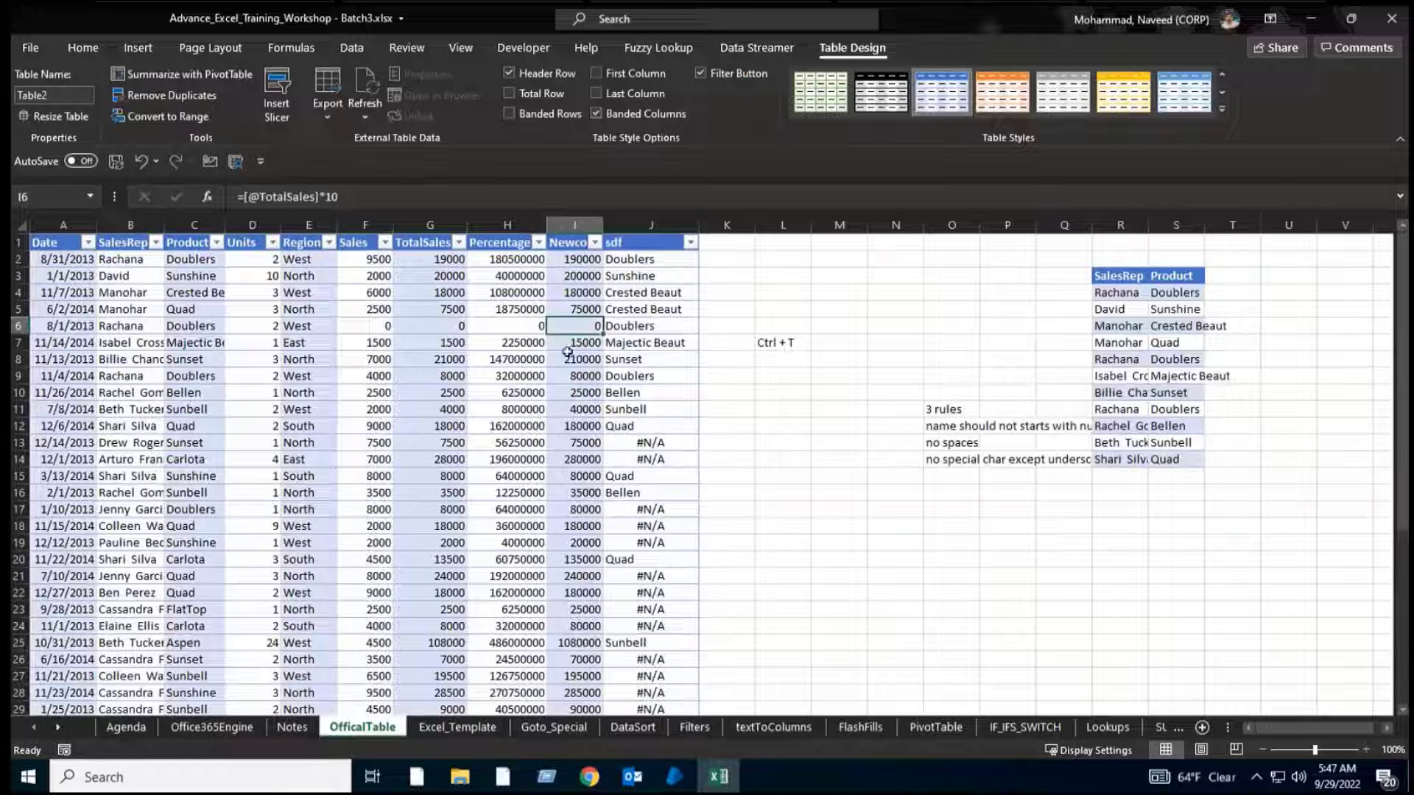
left_click(633, 113)
left_click(447, 359)
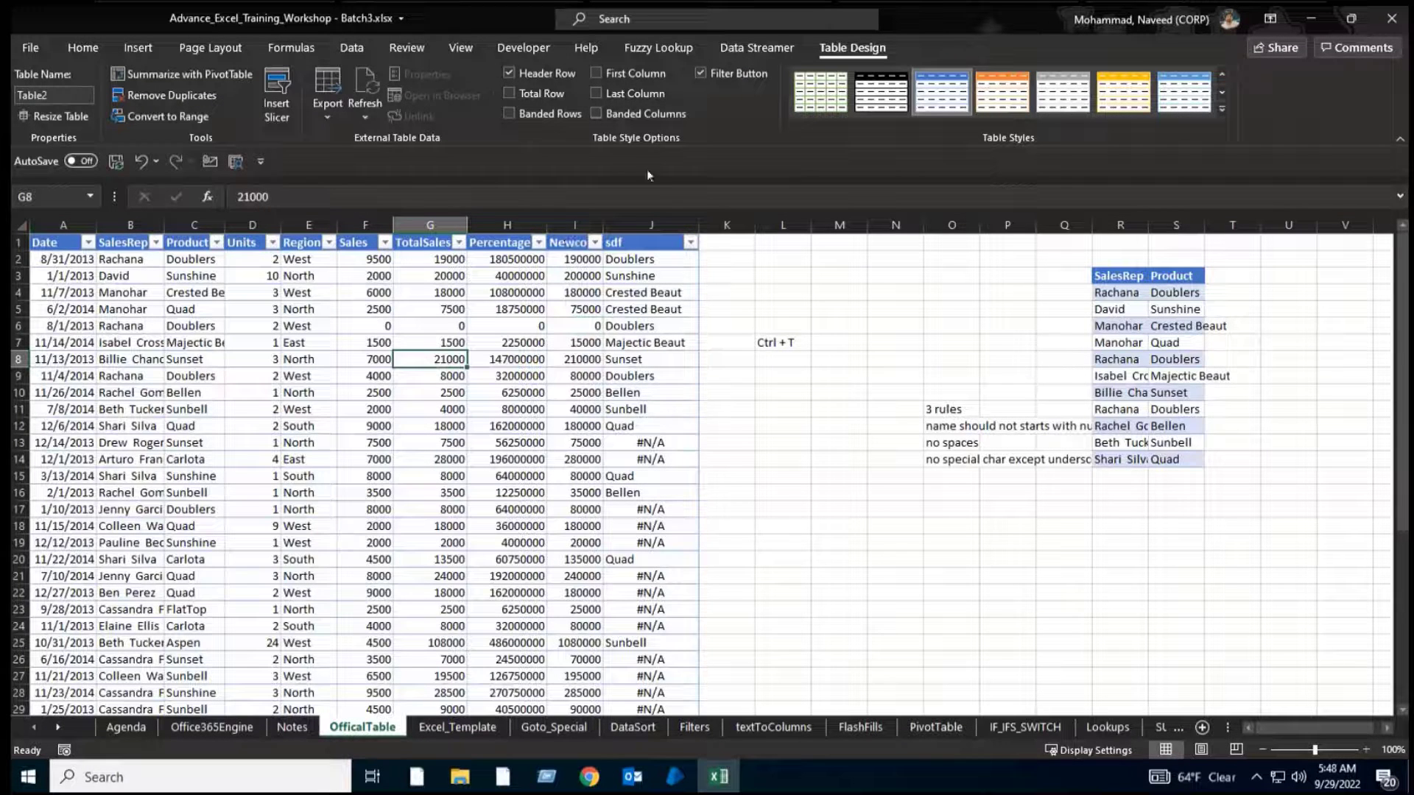
Switch the table's first-column emphasis on and off, and do the same with the last-column emphasis.
left_click(595, 73)
left_click(67, 308)
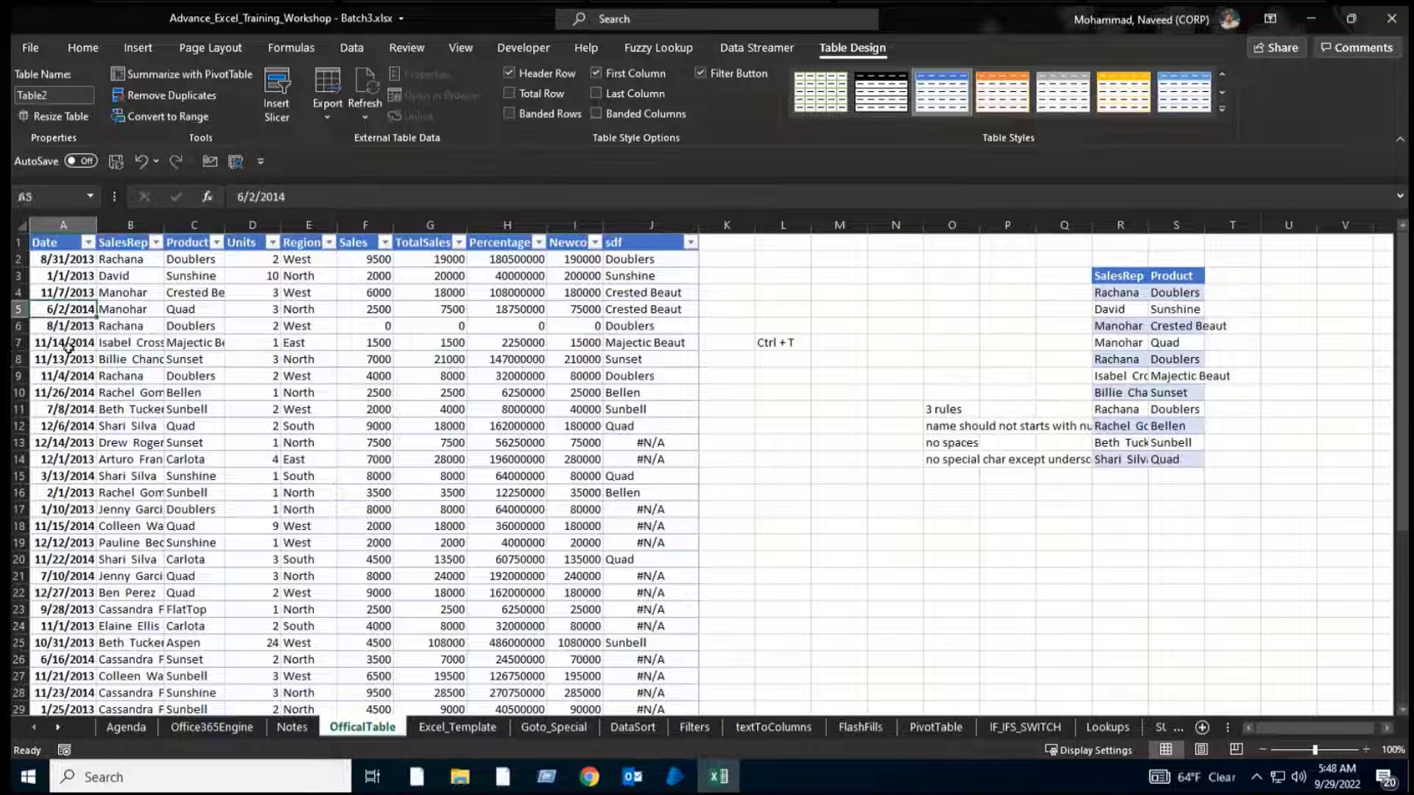
left_click_drag(66, 346, 70, 523)
left_click(194, 408)
left_click(595, 73)
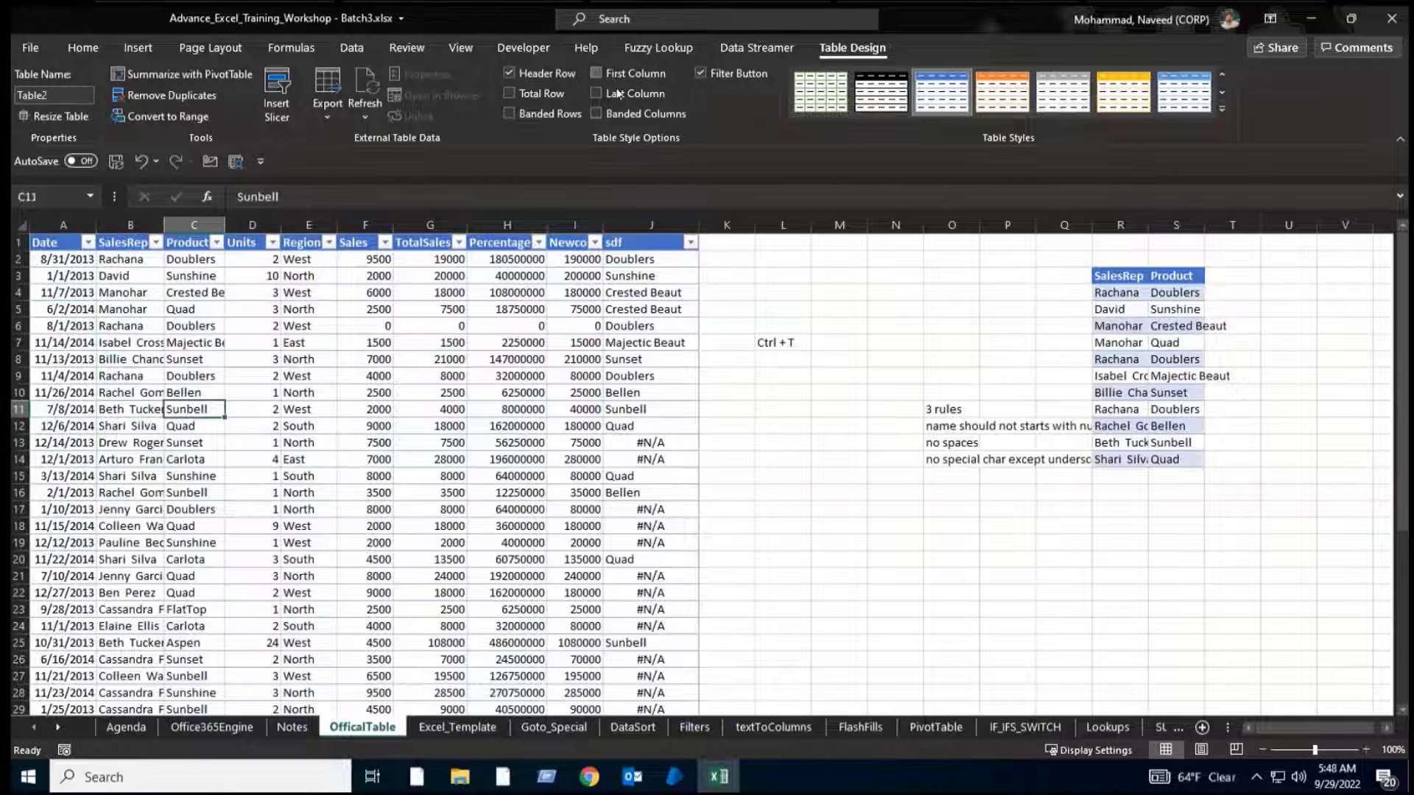
left_click(617, 94)
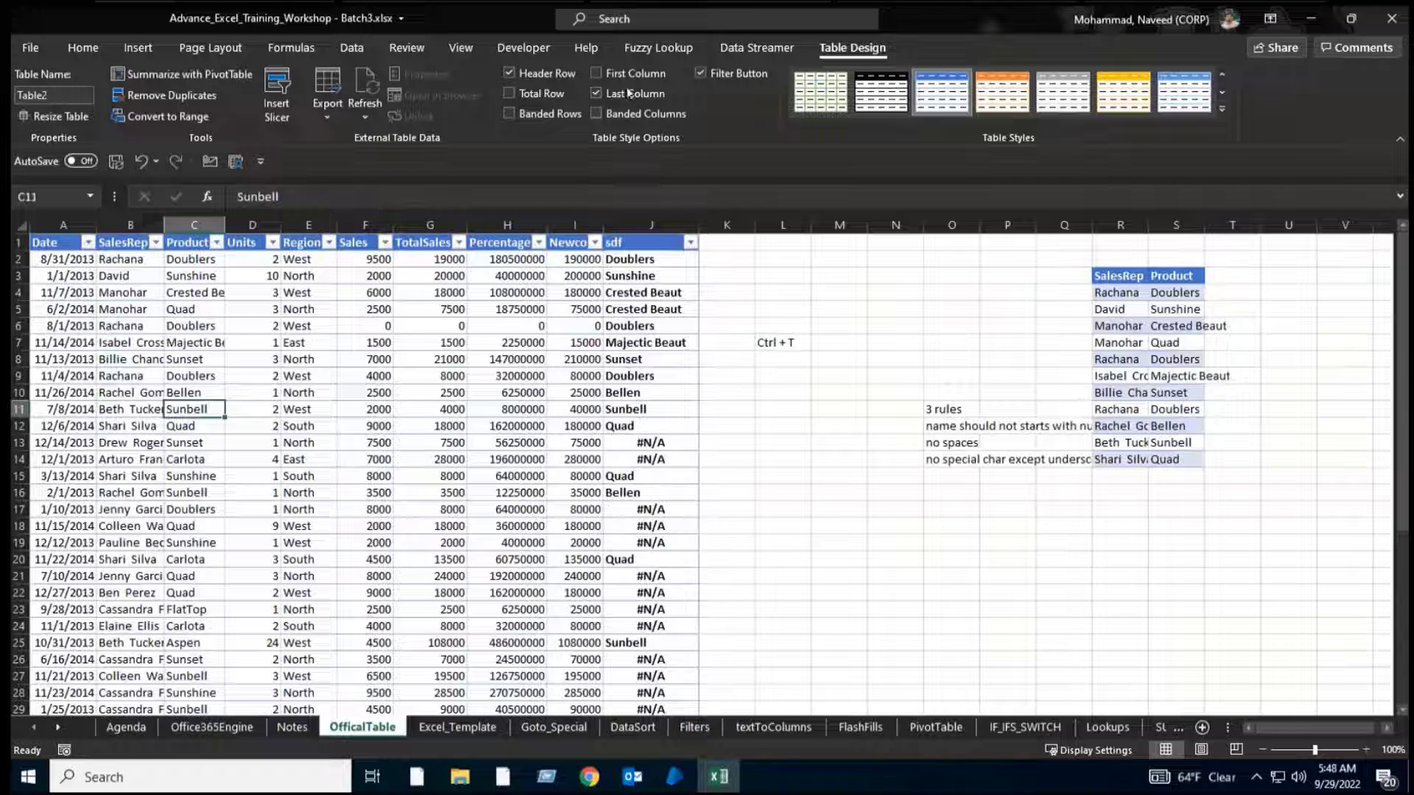
left_click(630, 94)
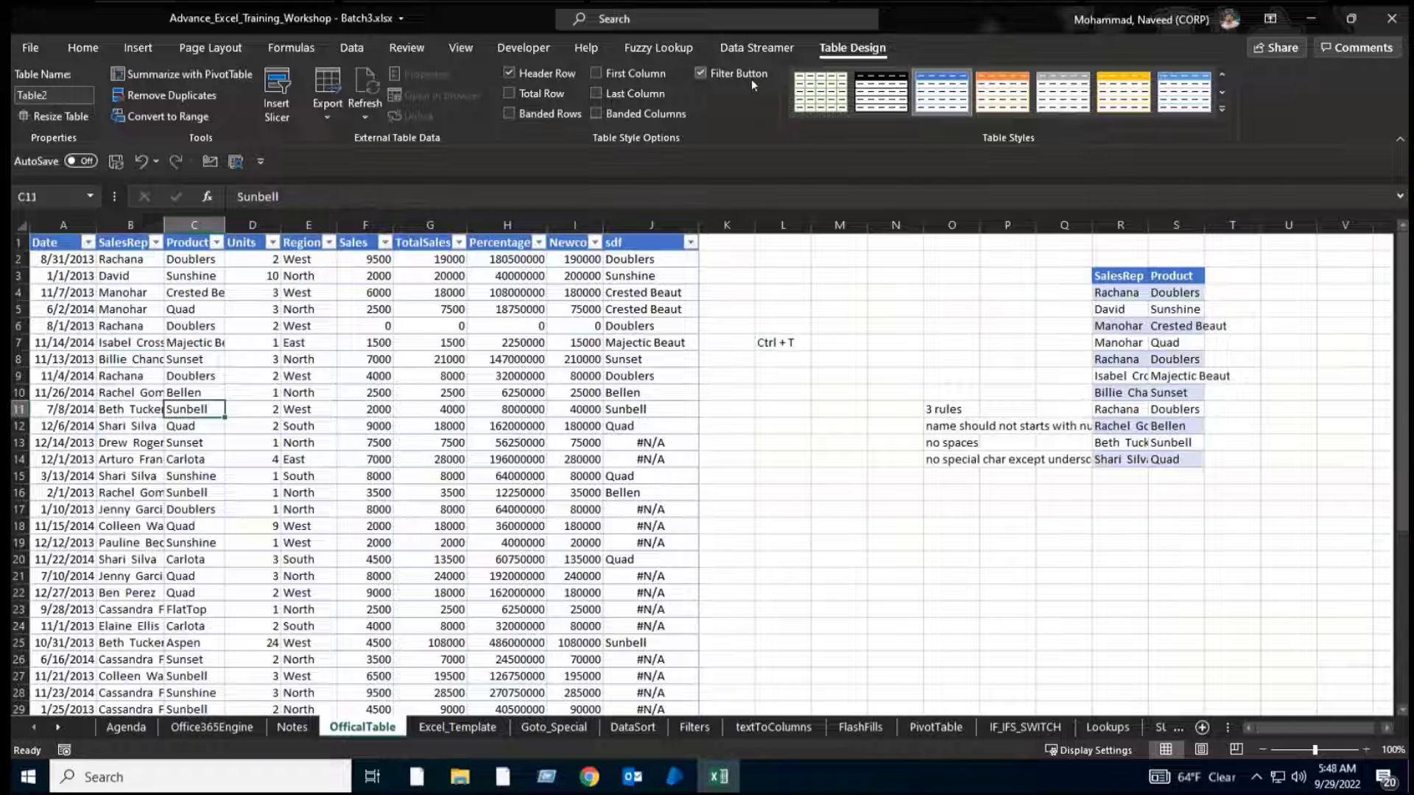
Hide the filter buttons in the table's header row and bring them back.
left_click(655, 242)
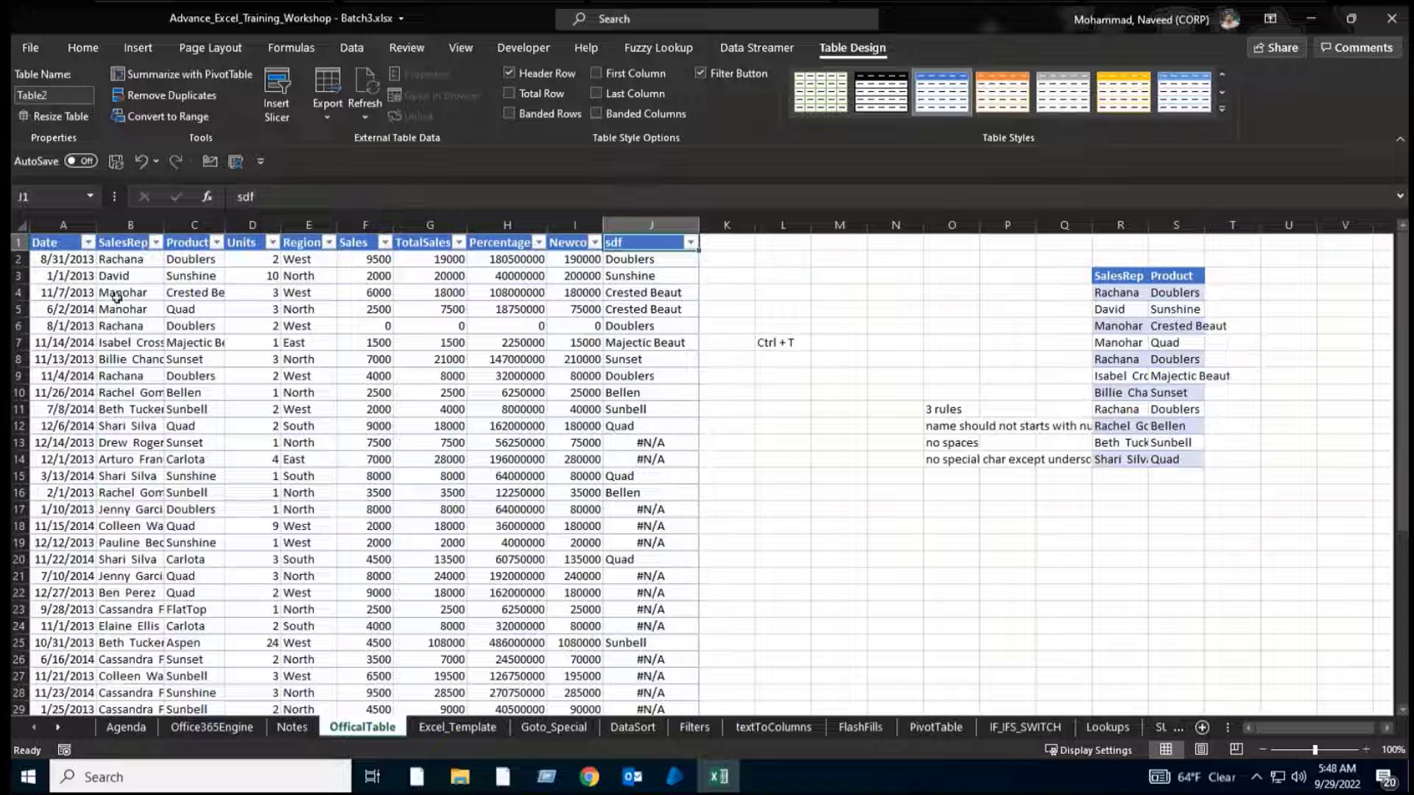
left_click(742, 77)
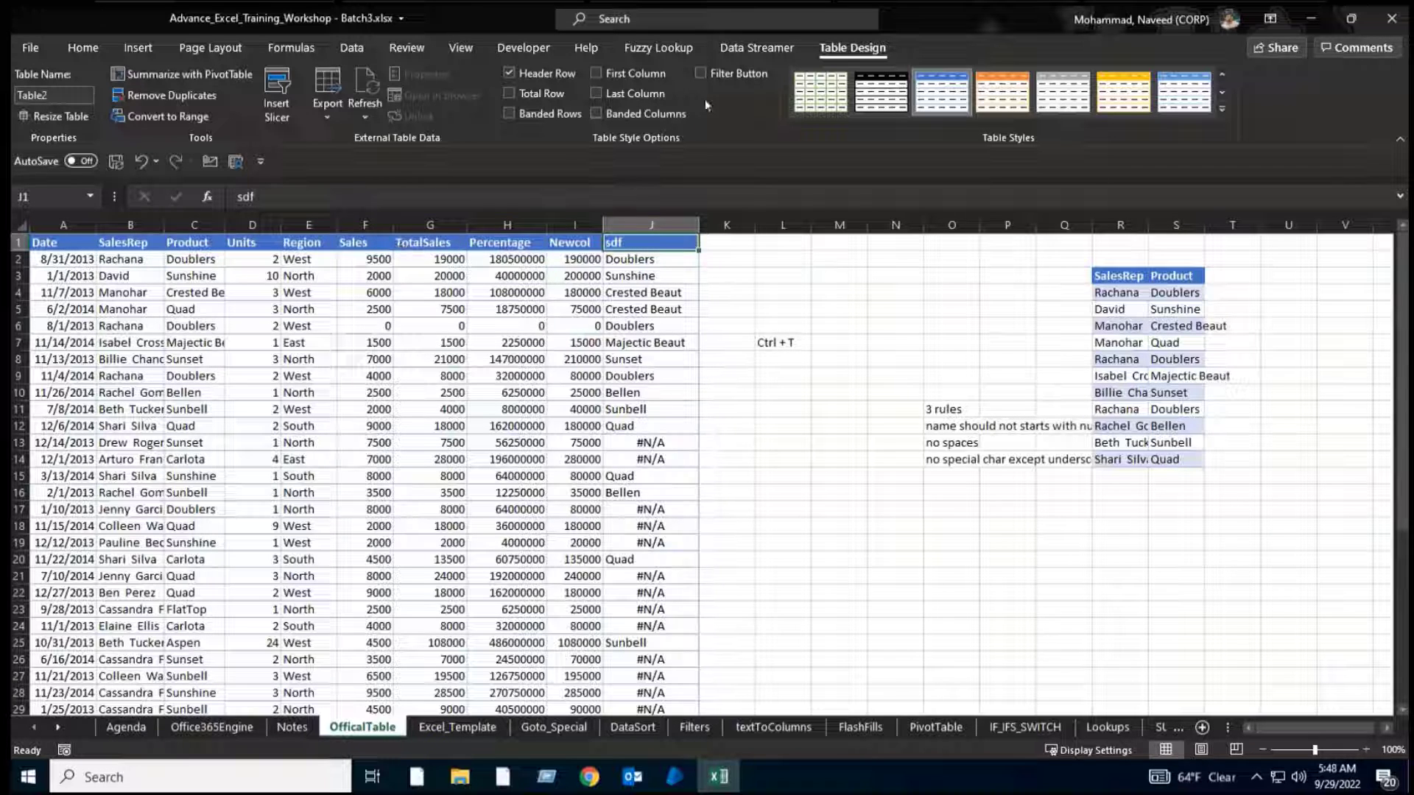
left_click(701, 74)
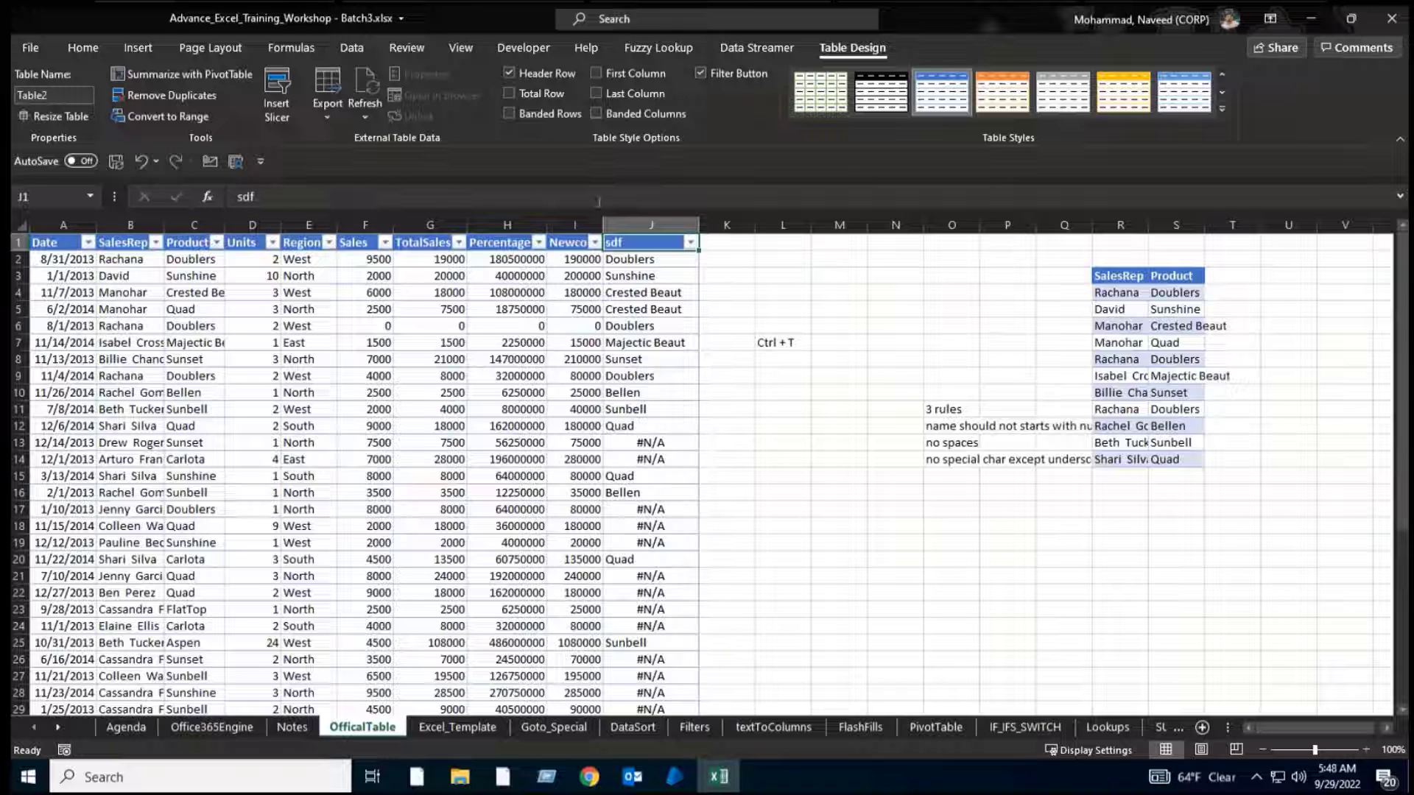
Turn the table's banded rows back on and apply the light blue table style after trying a gold Medium style.
left_click(545, 116)
left_click(397, 361)
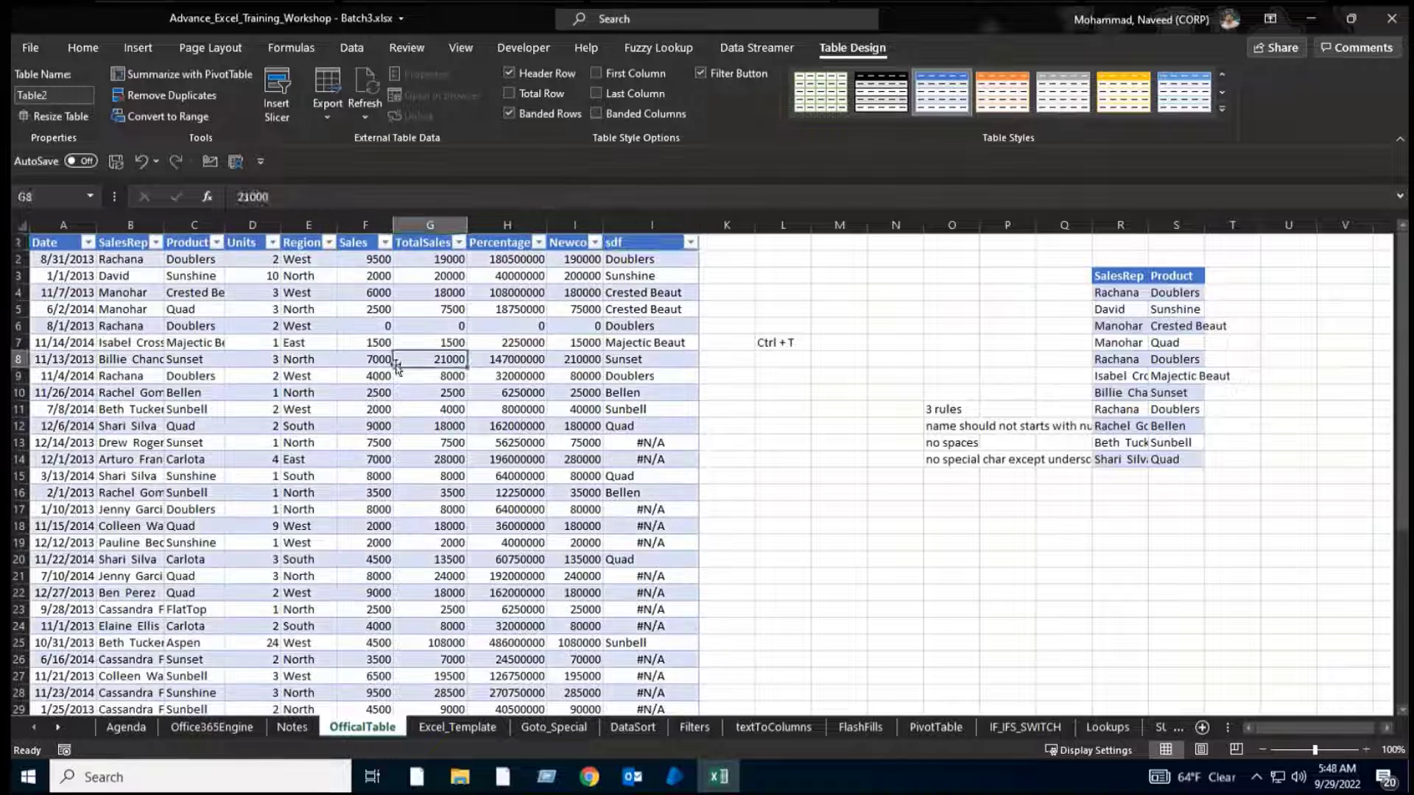
left_click(1221, 110)
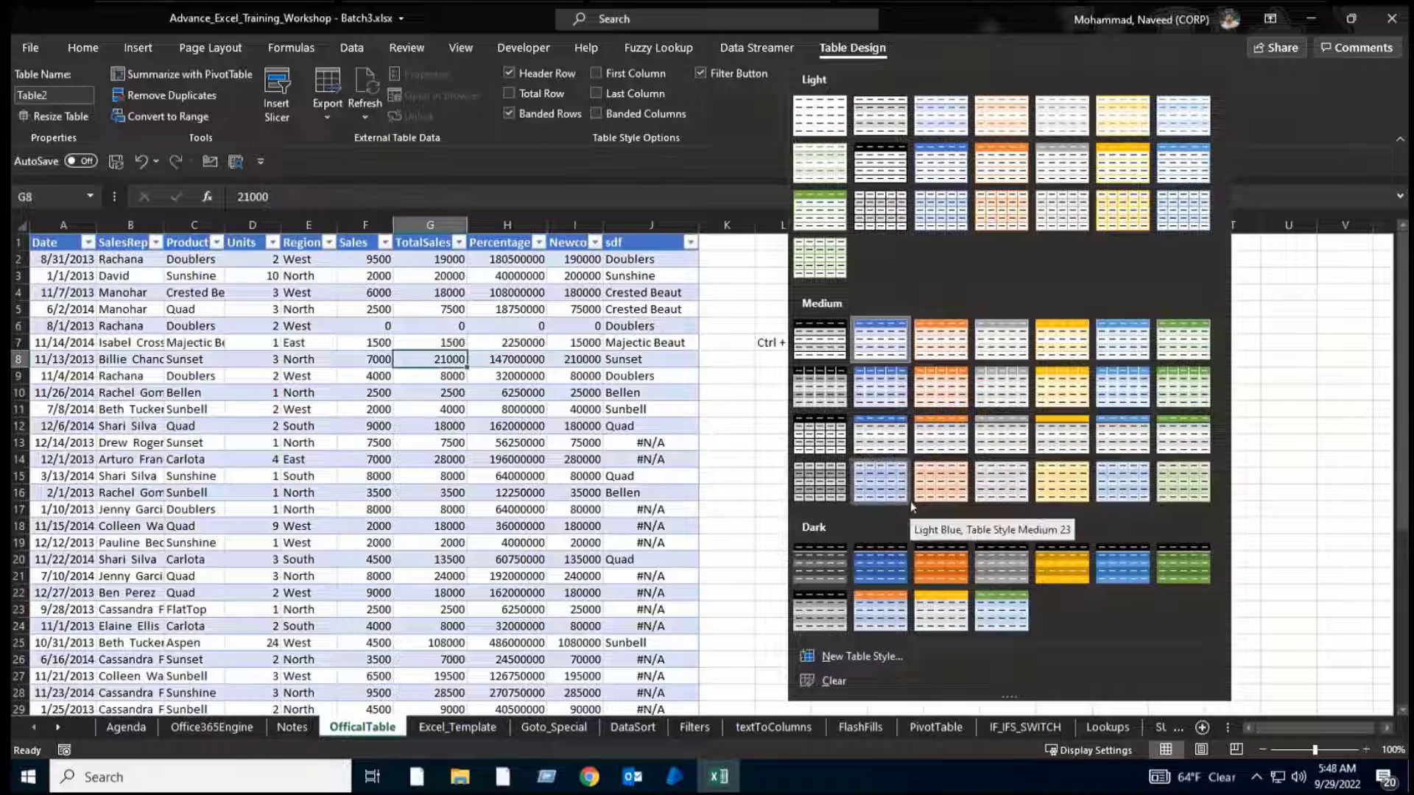
left_click(1068, 354)
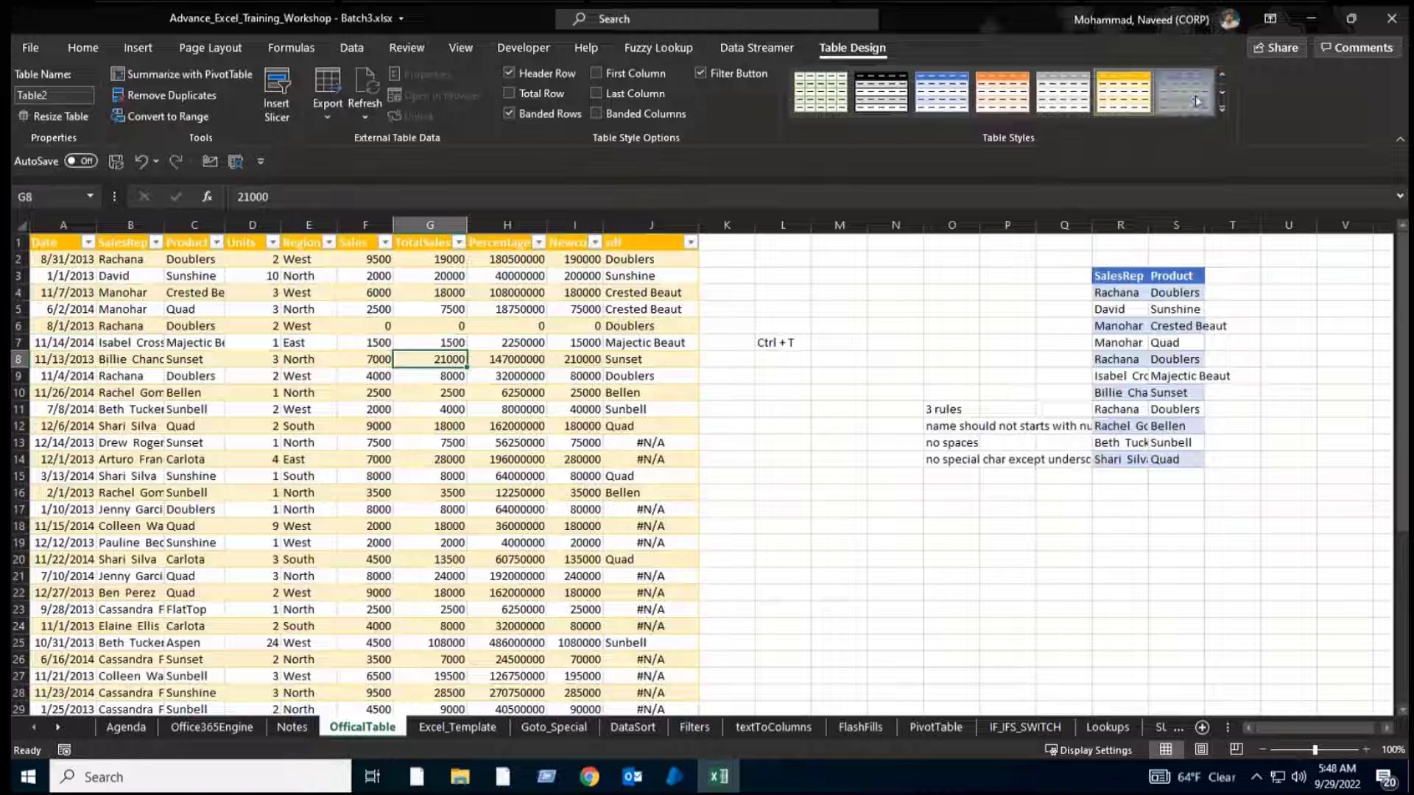
key("ctrl+z")
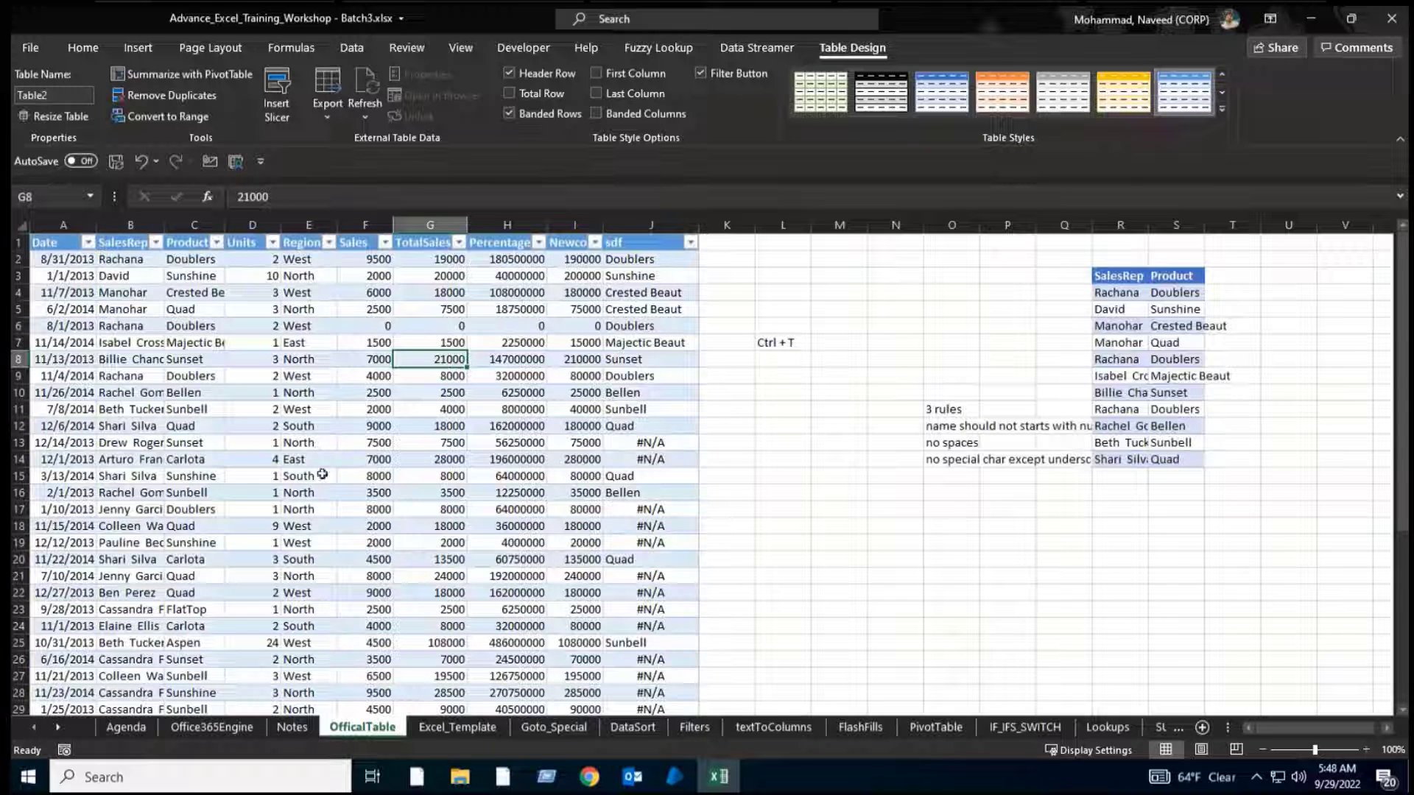
left_click(404, 464)
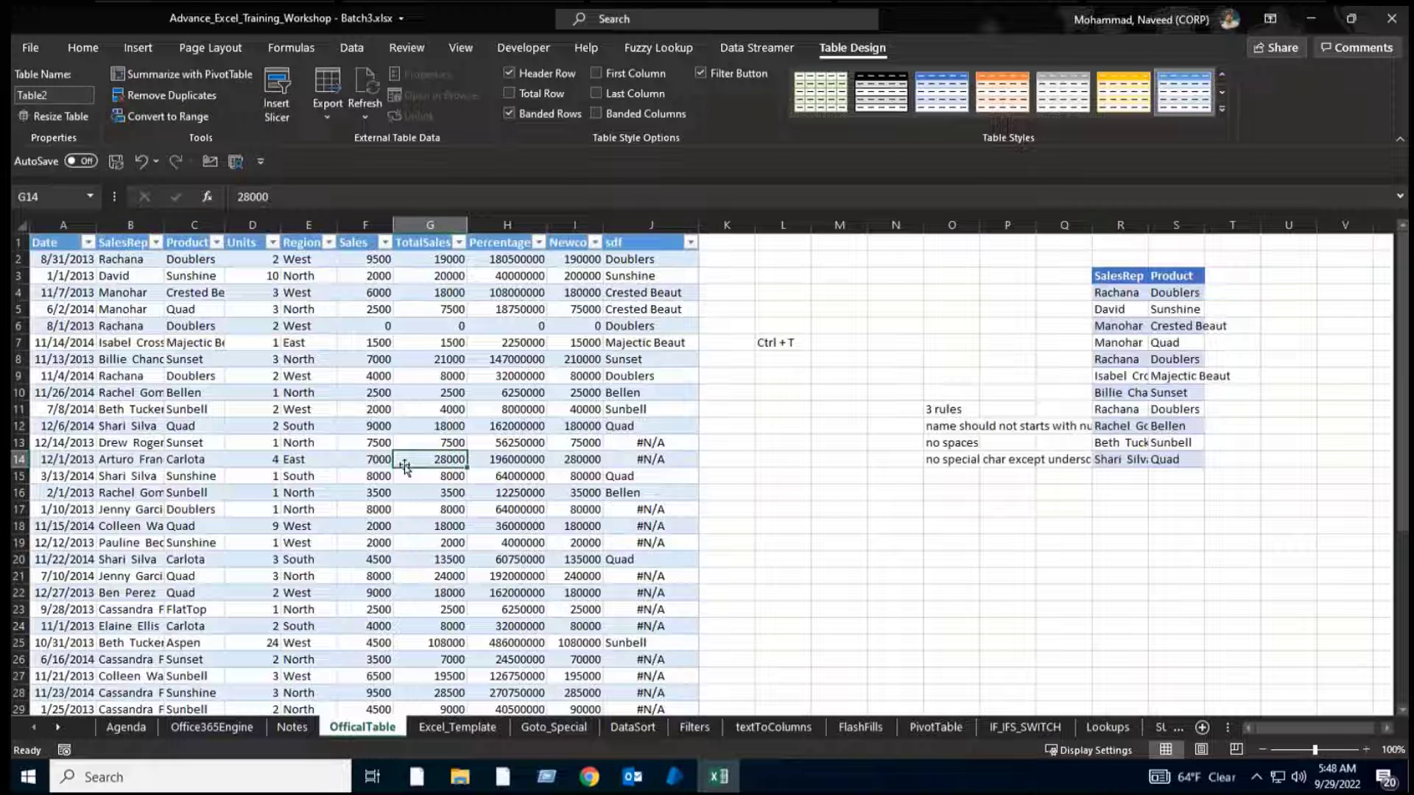
Apply the None table style to the sales table and check its headers down the rows.
left_click(1221, 108)
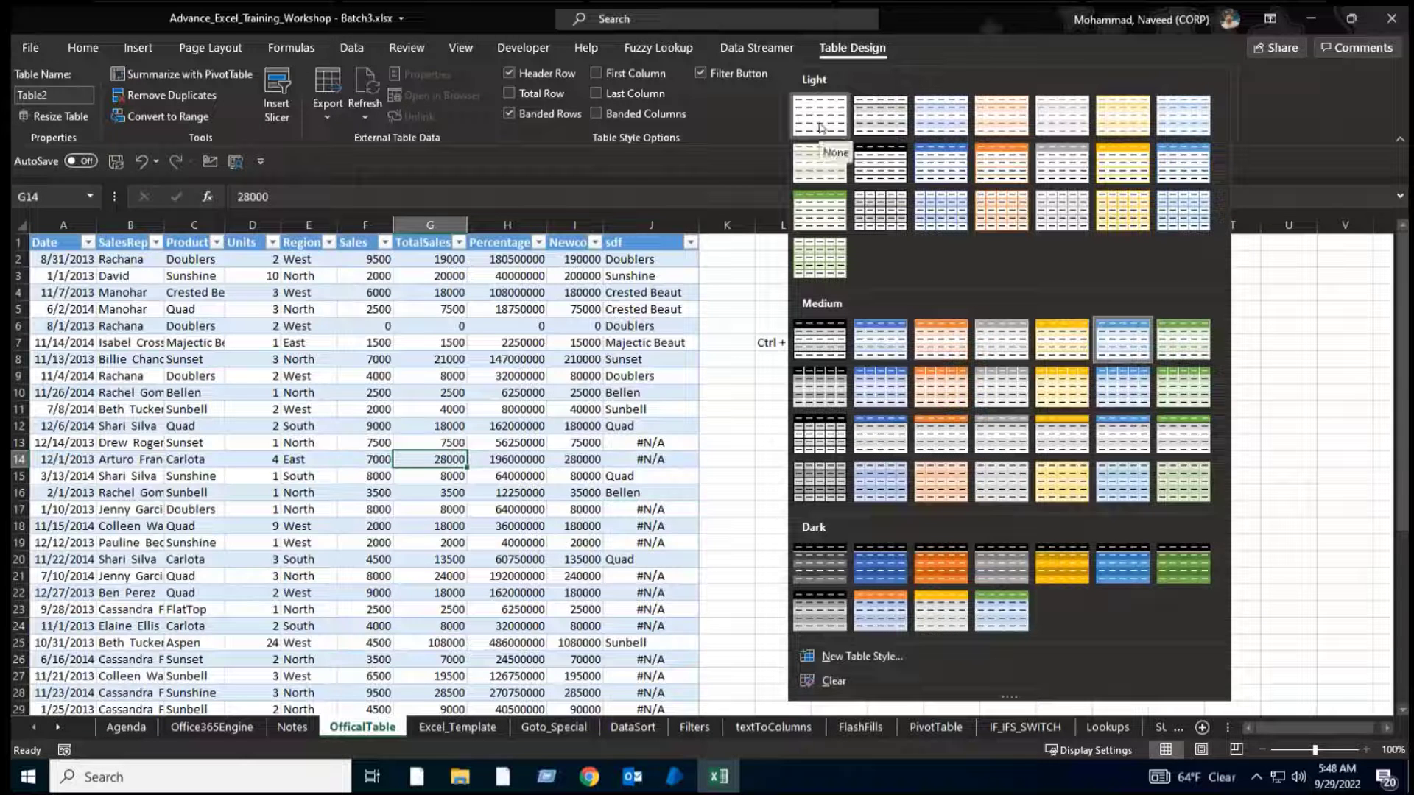
key("Escape")
left_click(277, 377)
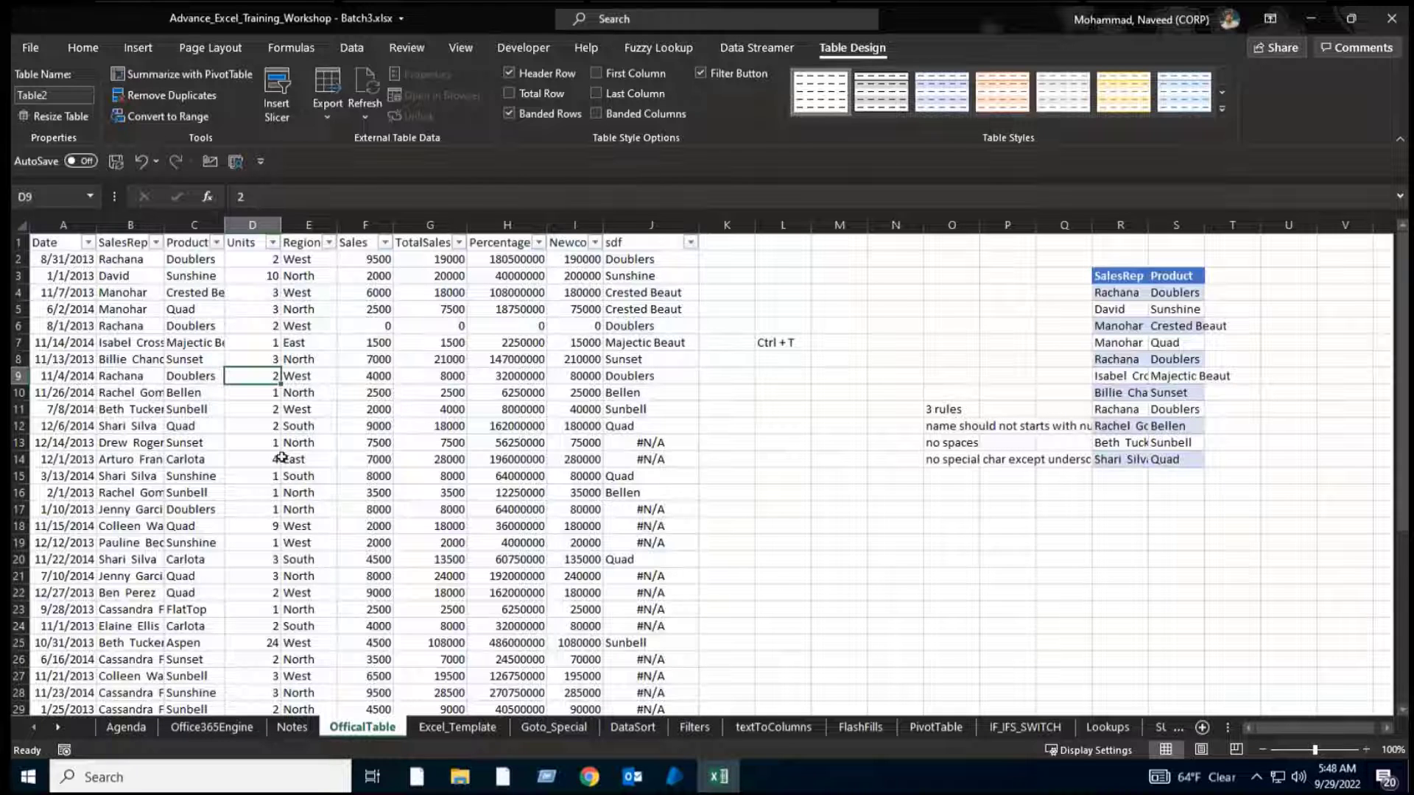
scroll(282, 457, "down", 6)
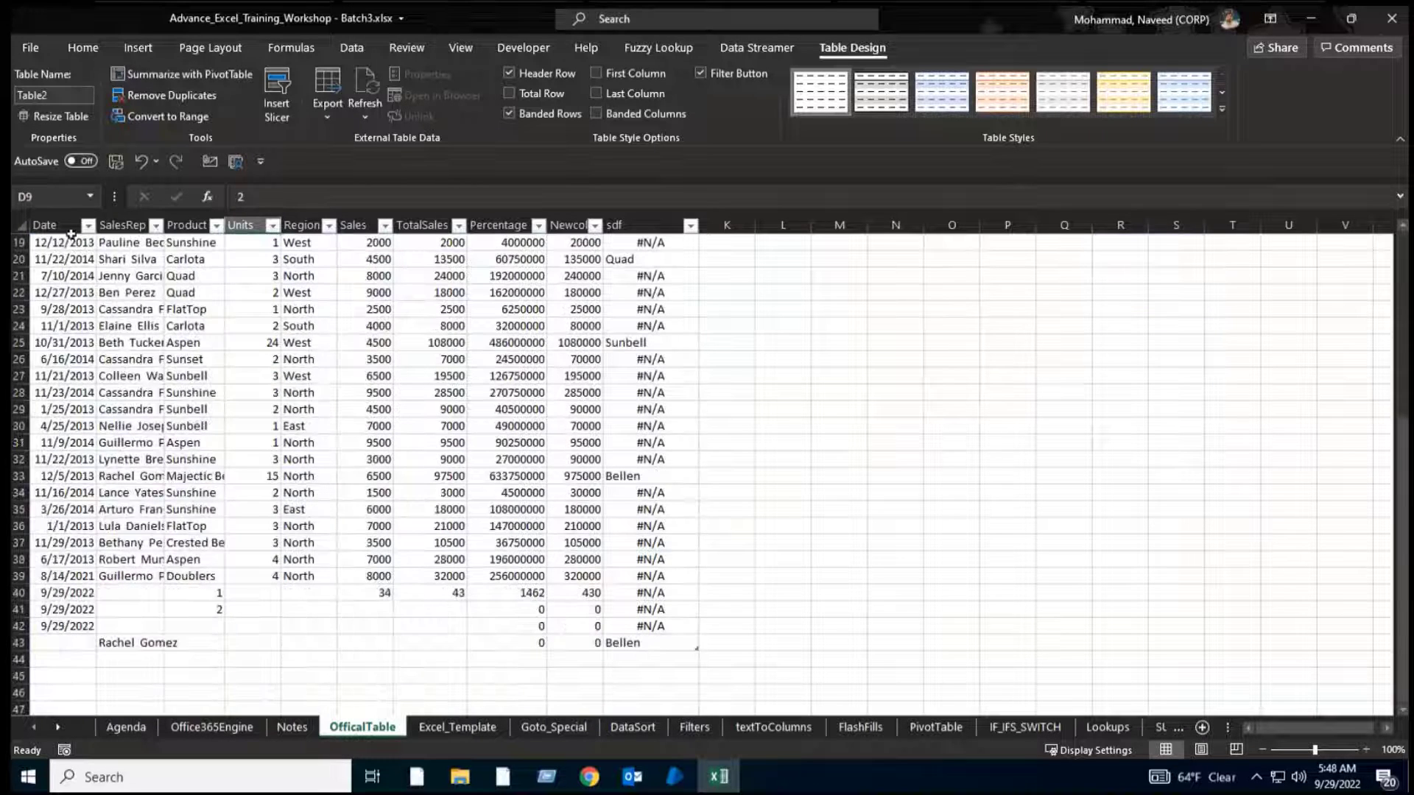
left_click(301, 379)
scroll(290, 488, "up", 4)
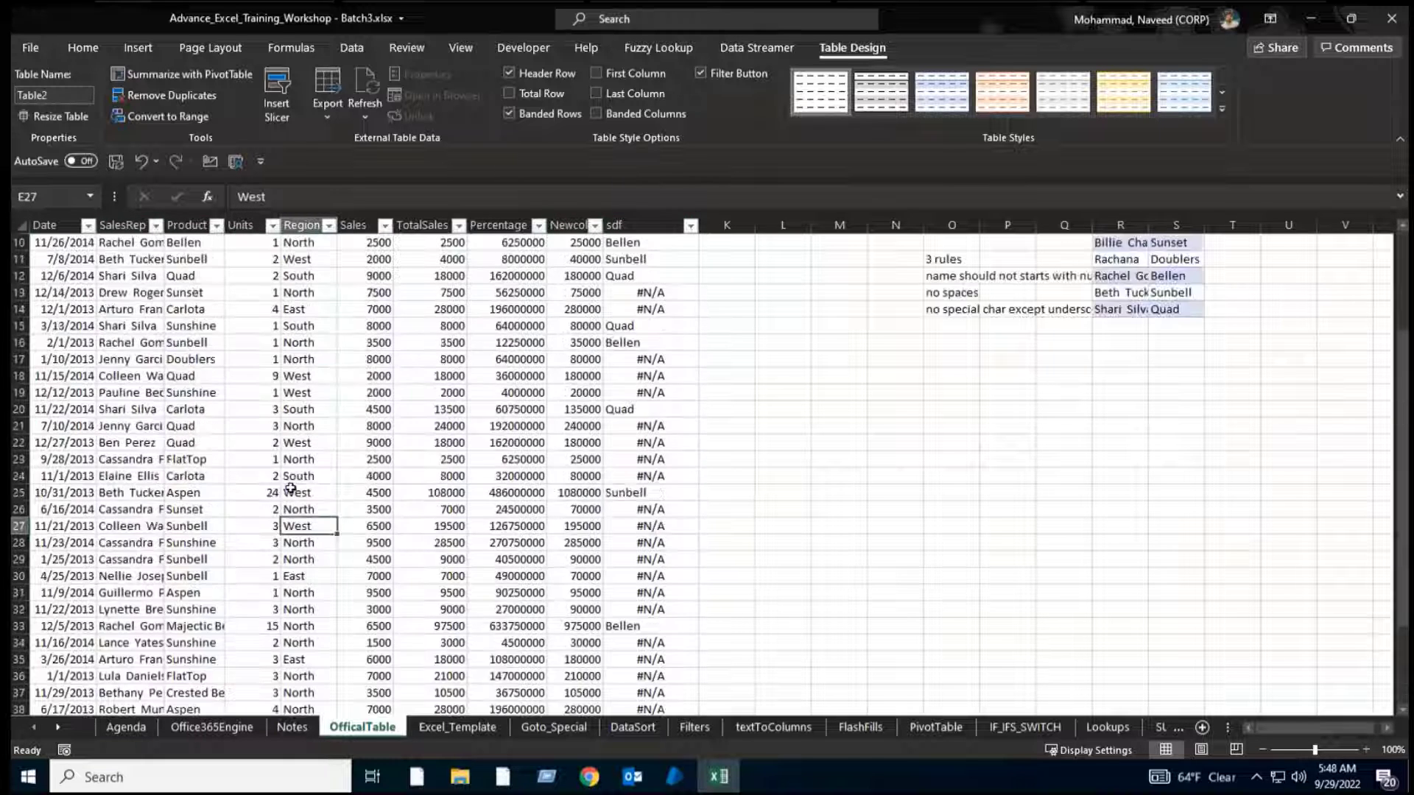
scroll(290, 489, "up", 2)
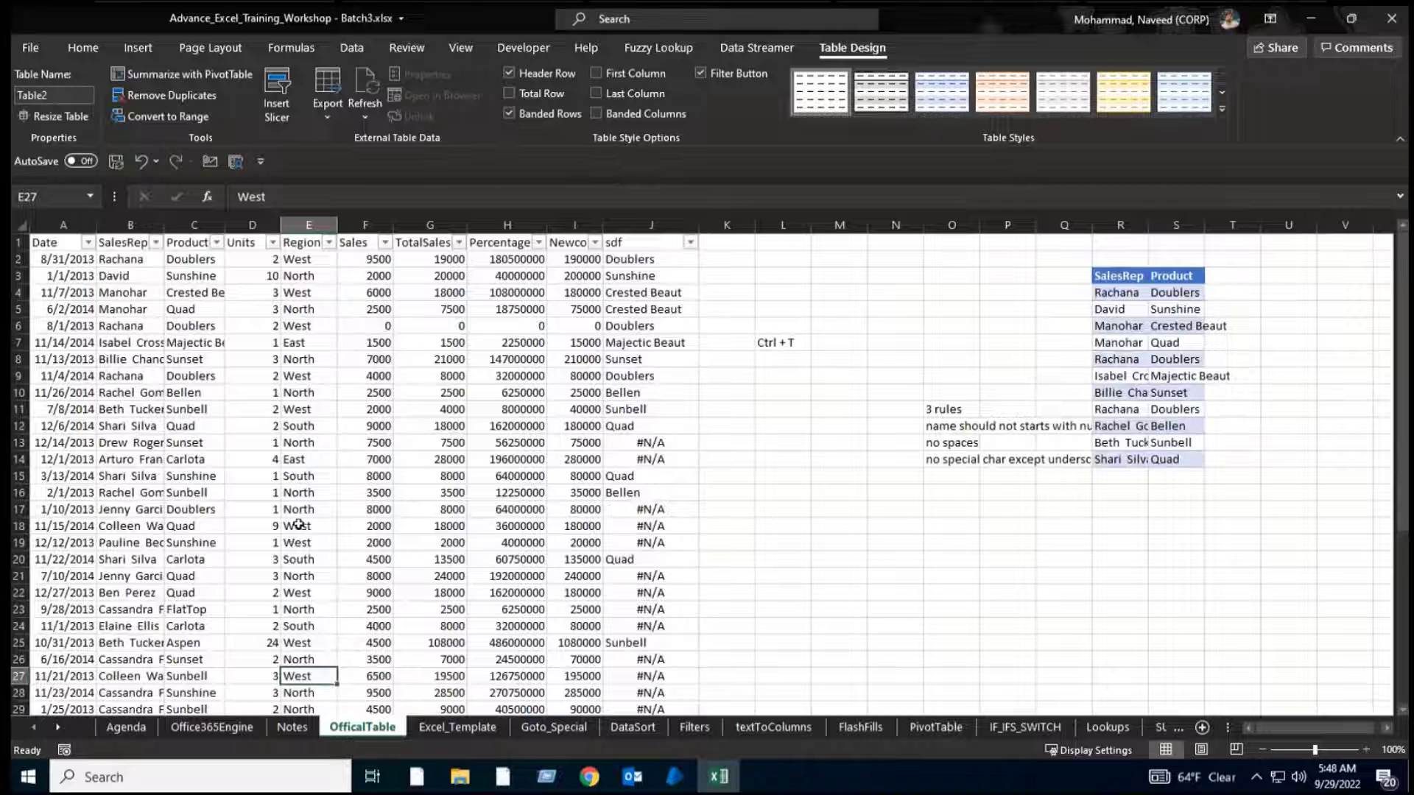
left_click(298, 492)
left_click(250, 392)
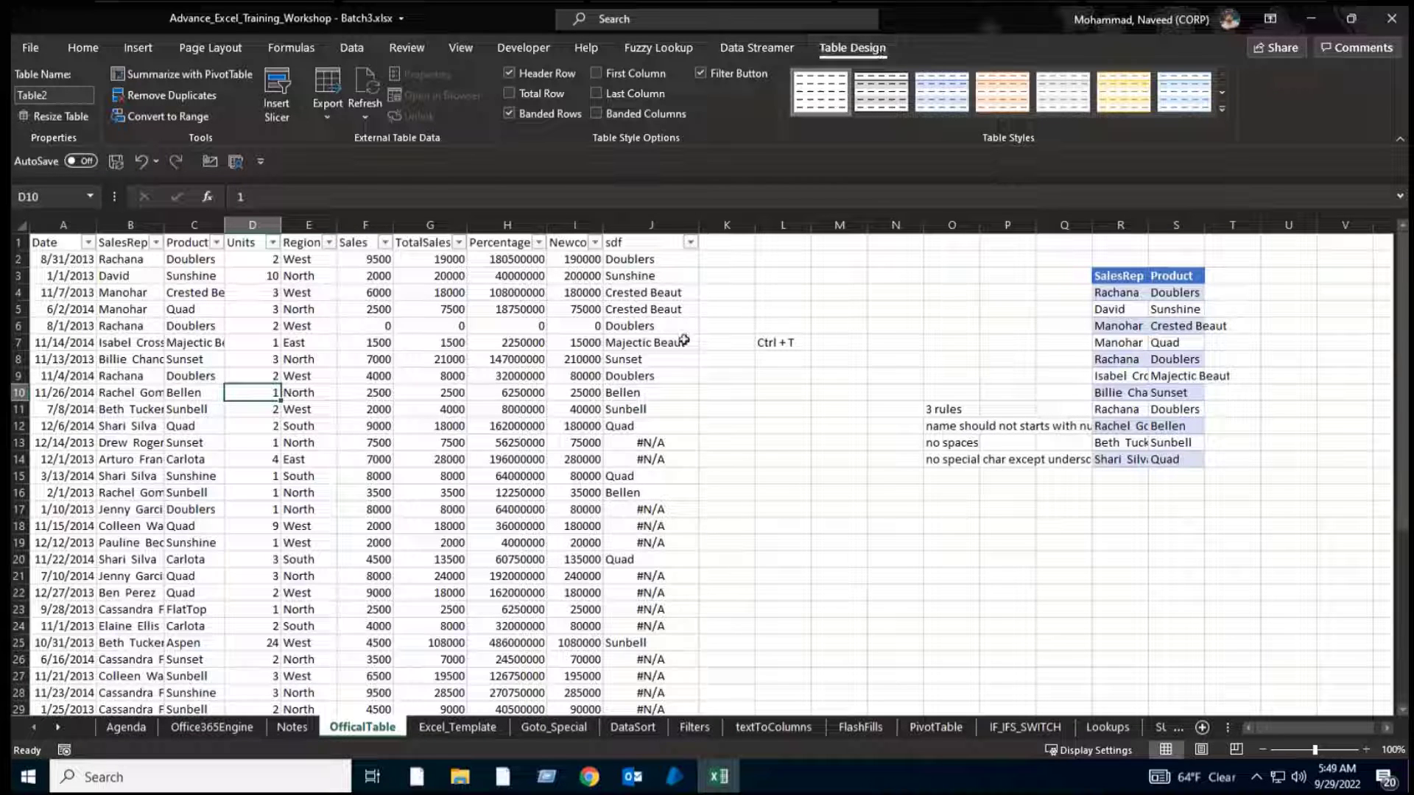
Reapply the None style from the Light group to the sales table.
left_click(519, 397)
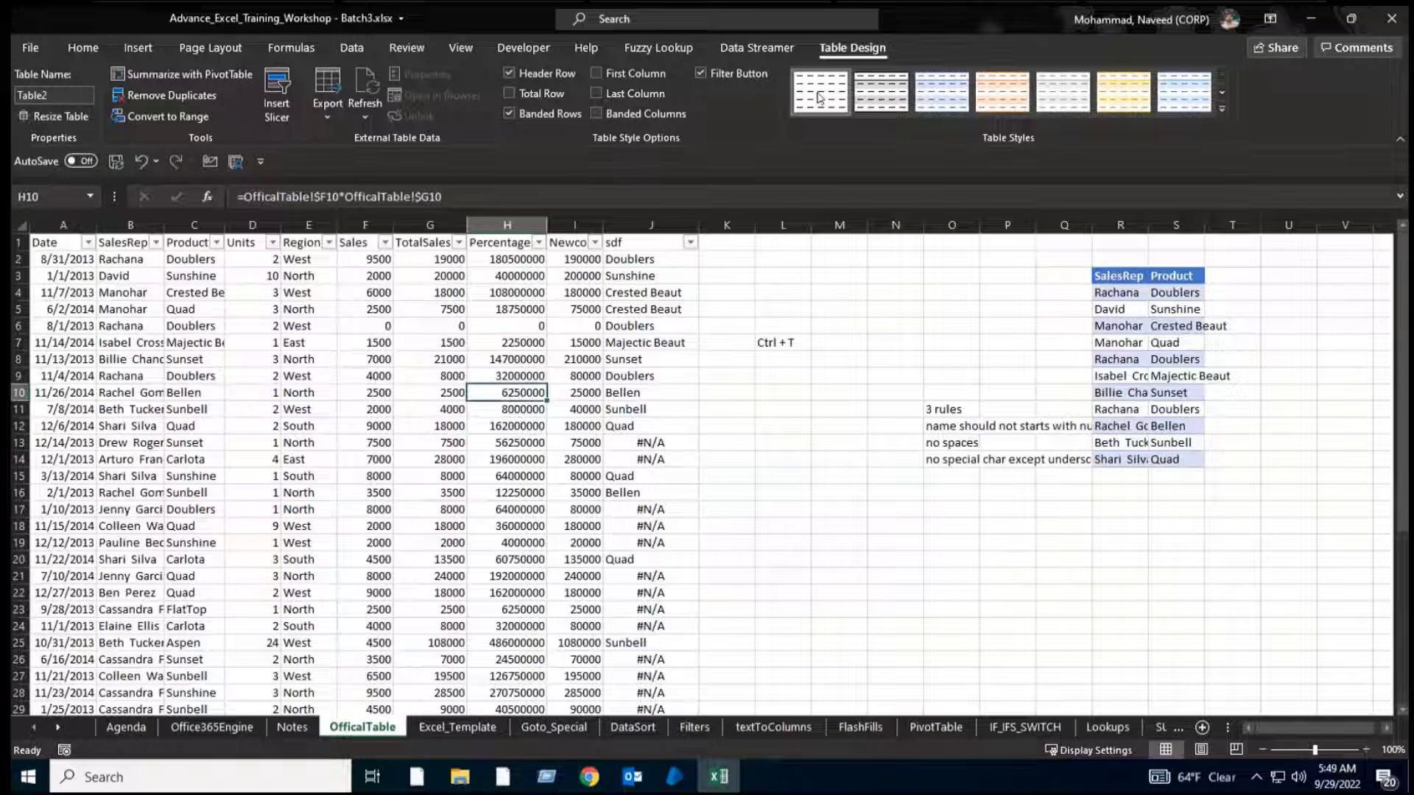
left_click(1221, 108)
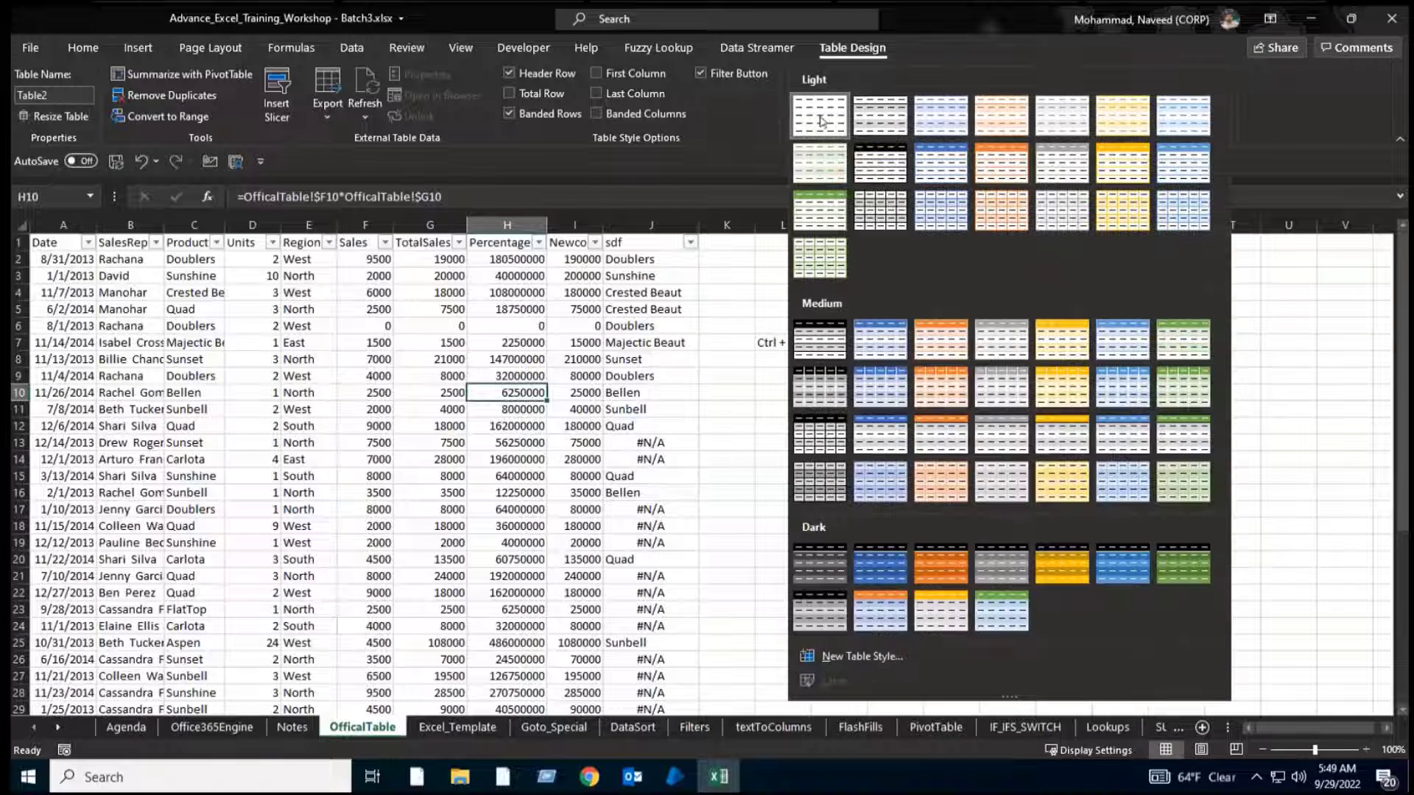
left_click(822, 120)
left_click(224, 444)
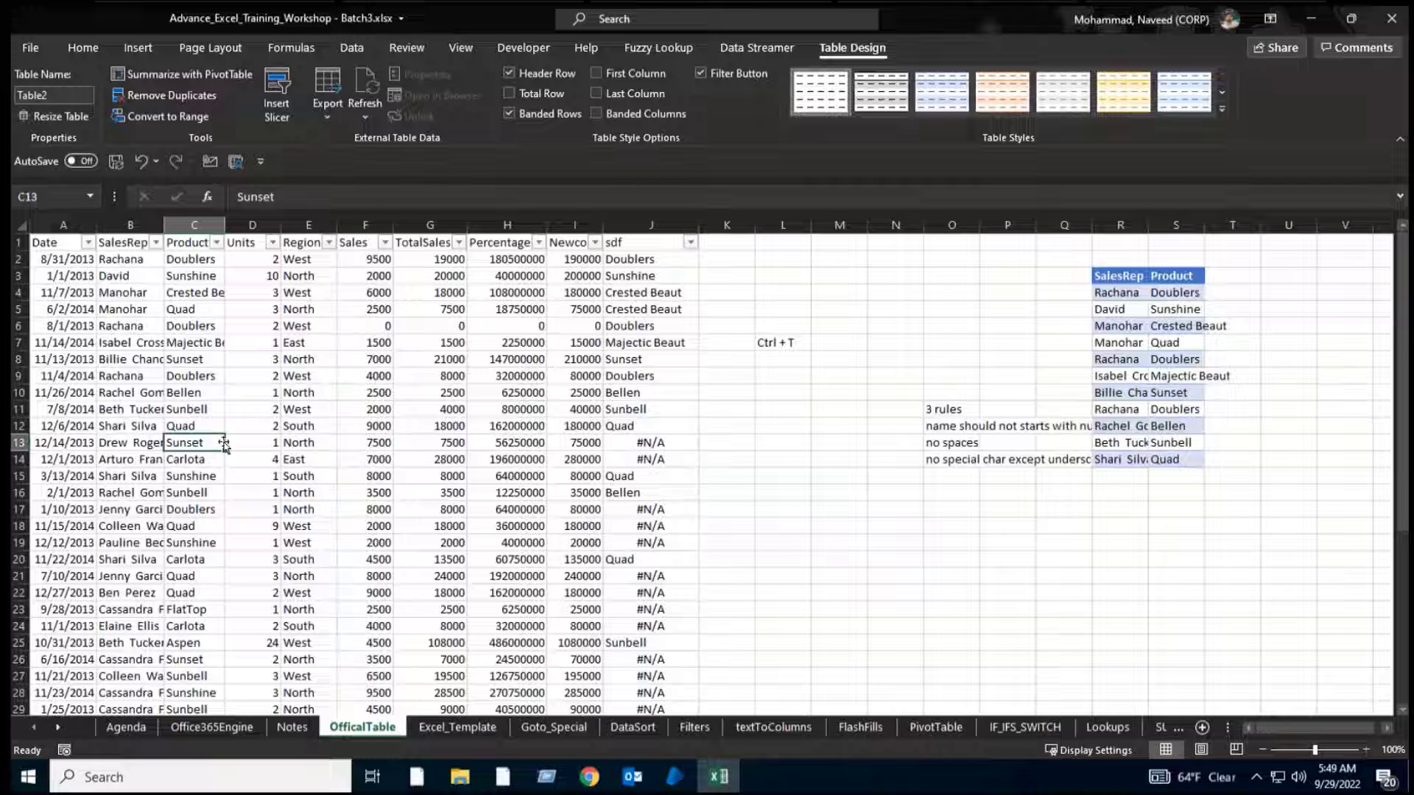
left_click(280, 458)
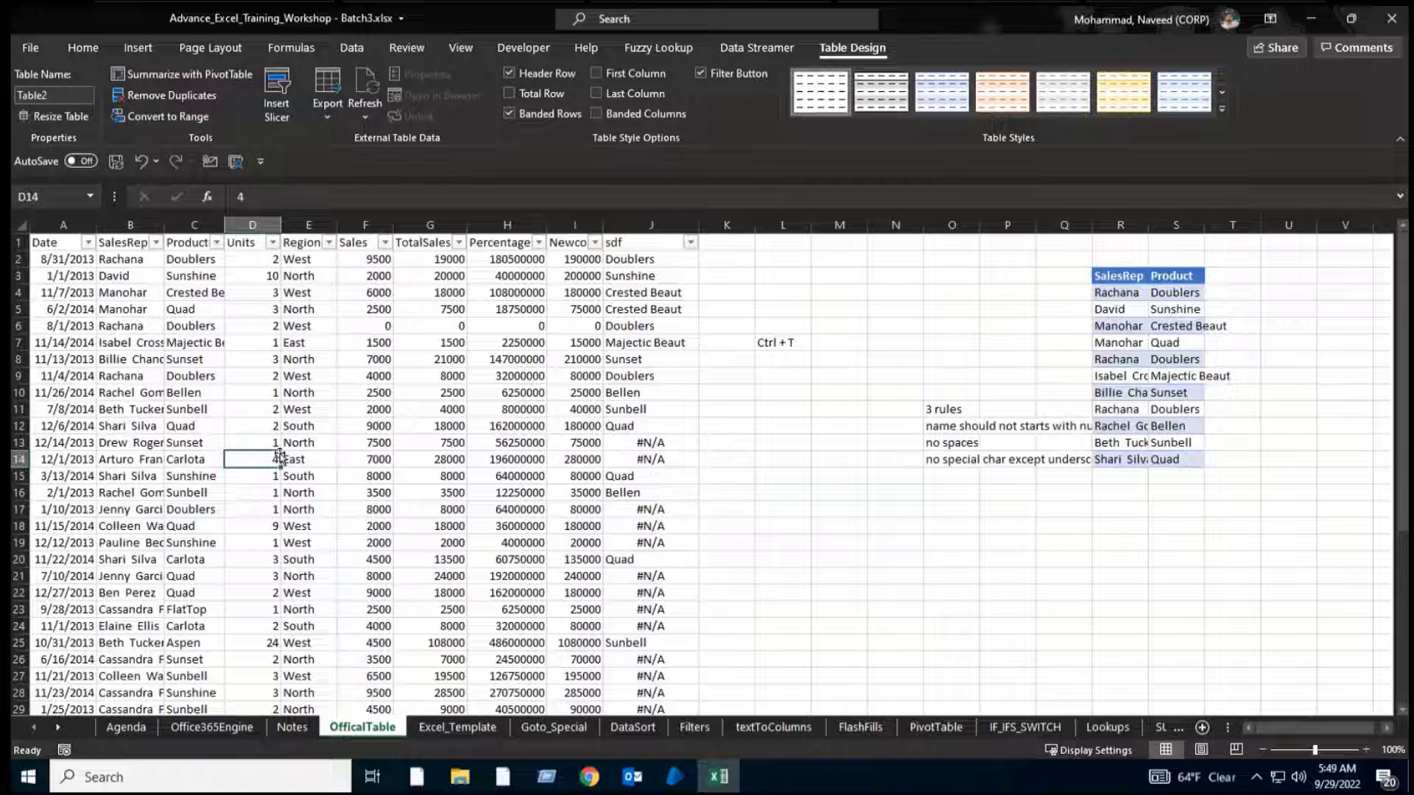
left_click(236, 389)
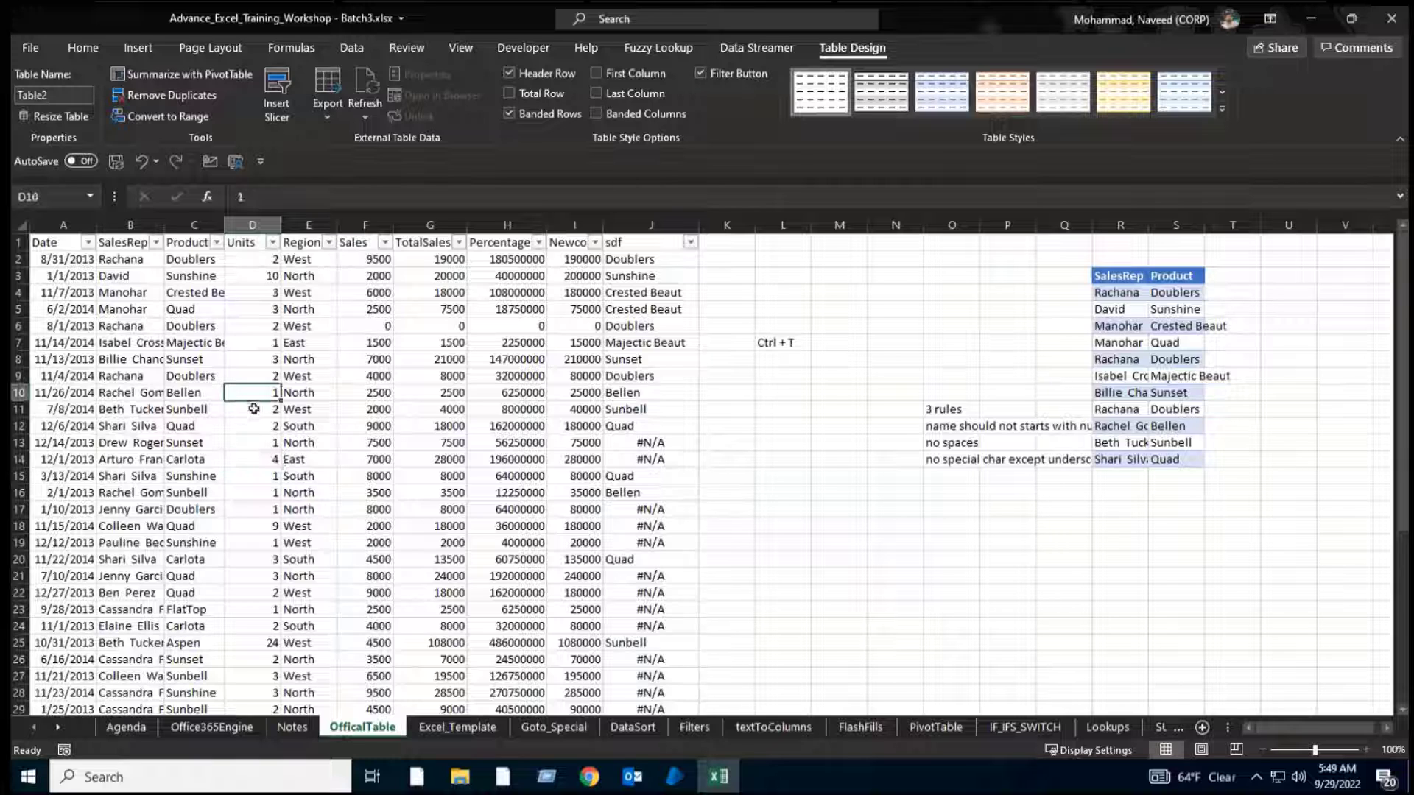
left_click(408, 408)
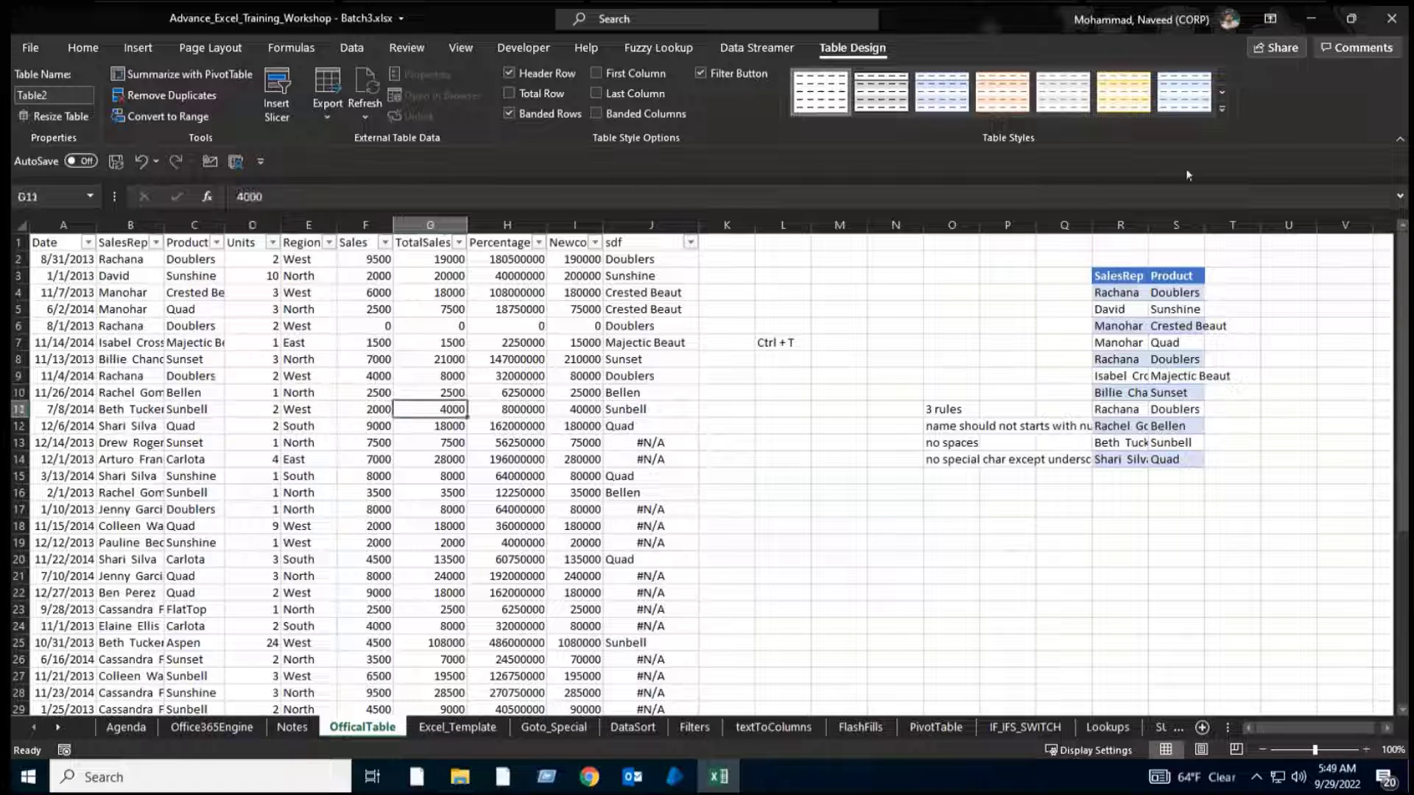
Apply the light blue style from the first Medium row to the sales table and save the workbook.
left_click(1220, 112)
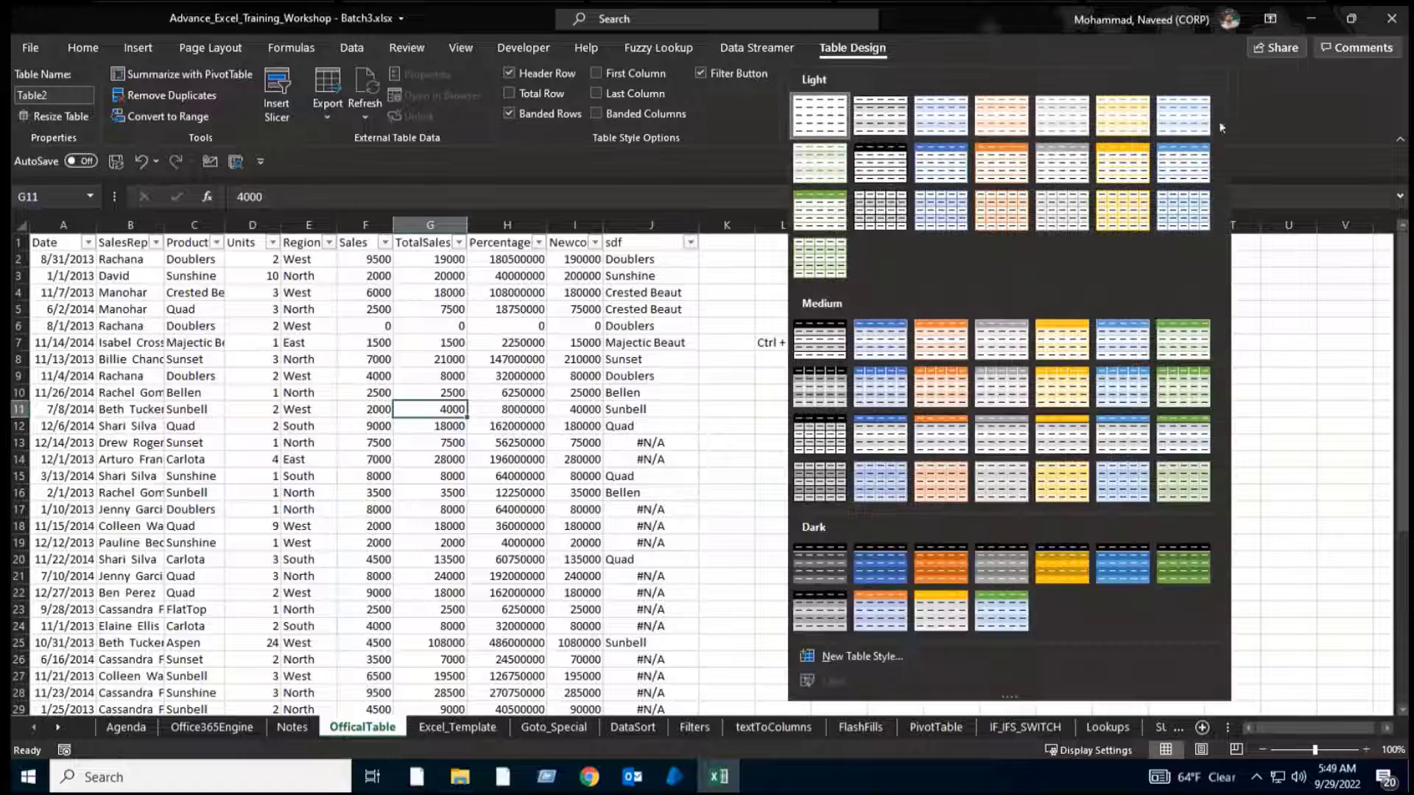
left_click(1126, 350)
left_click(269, 327)
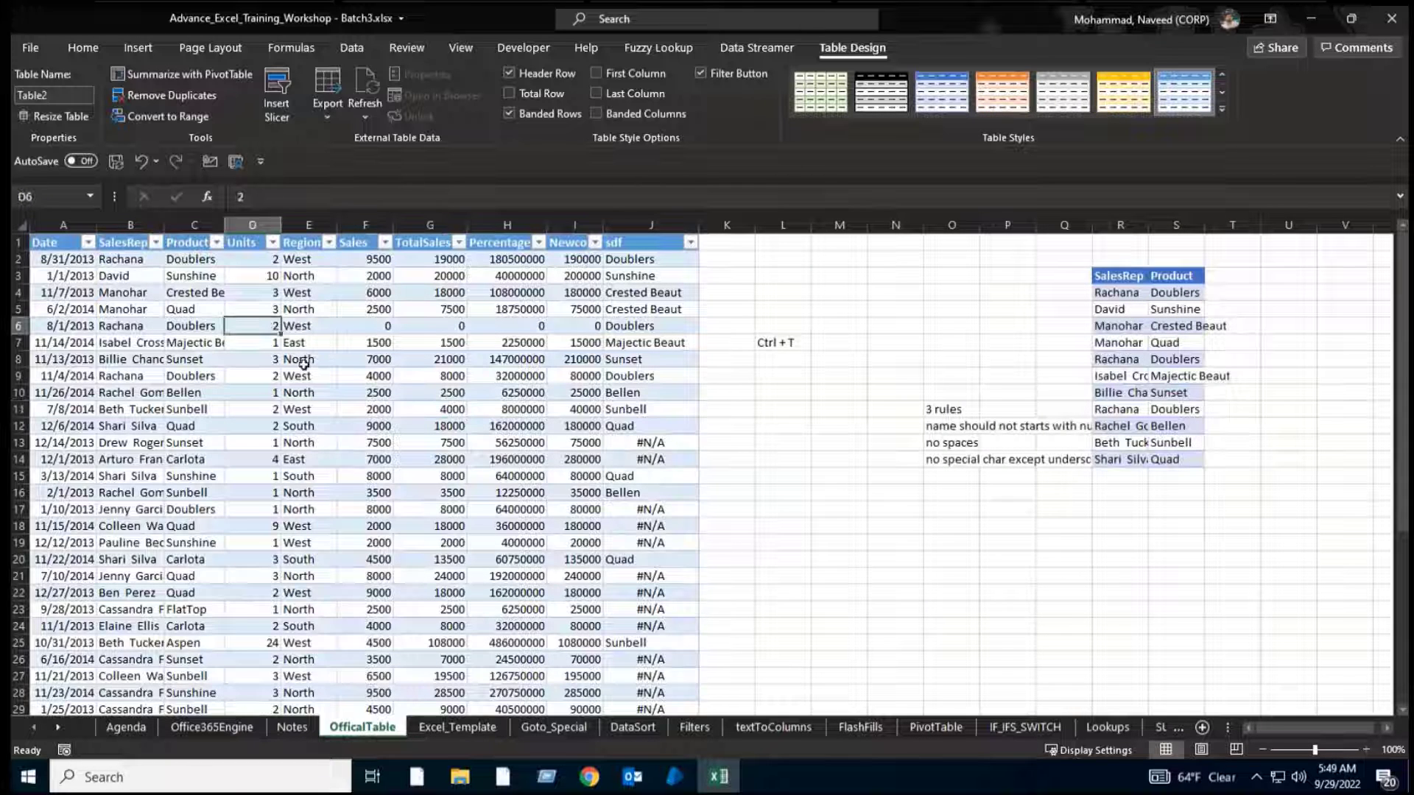
key("ctrl+s")
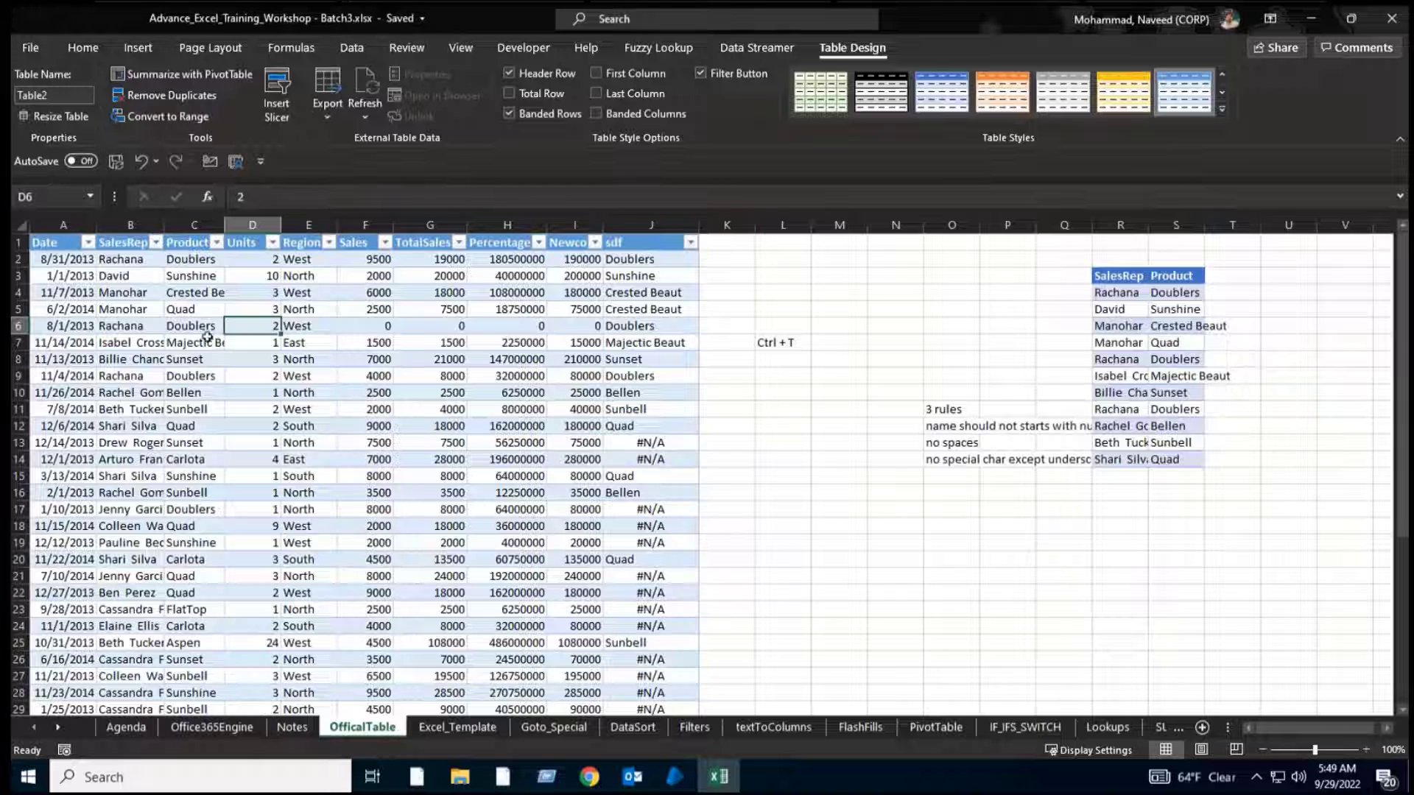
left_click(171, 310)
key("ctrl+s")
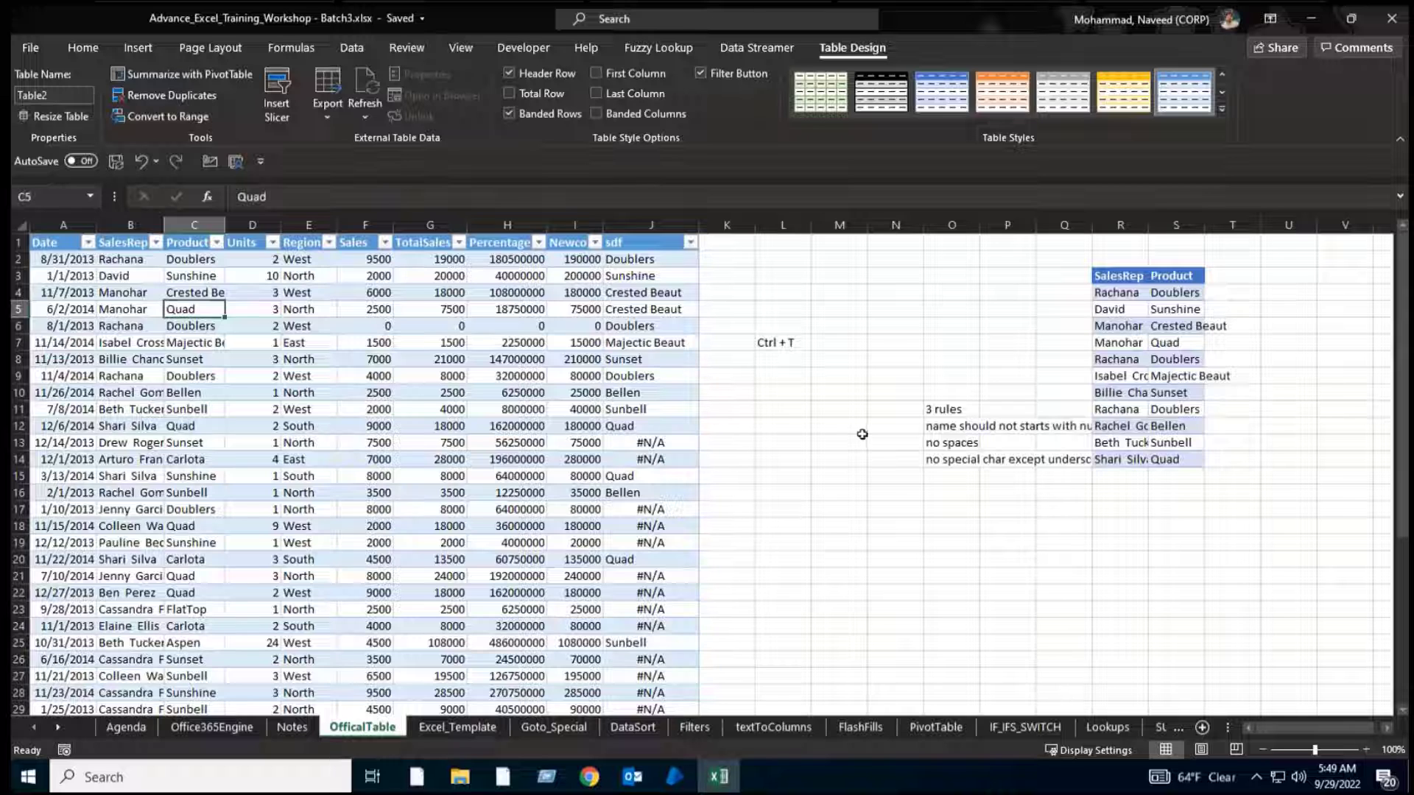
Examine the structured reference formula in cell I3 of the sales table without changing it.
left_click(865, 537)
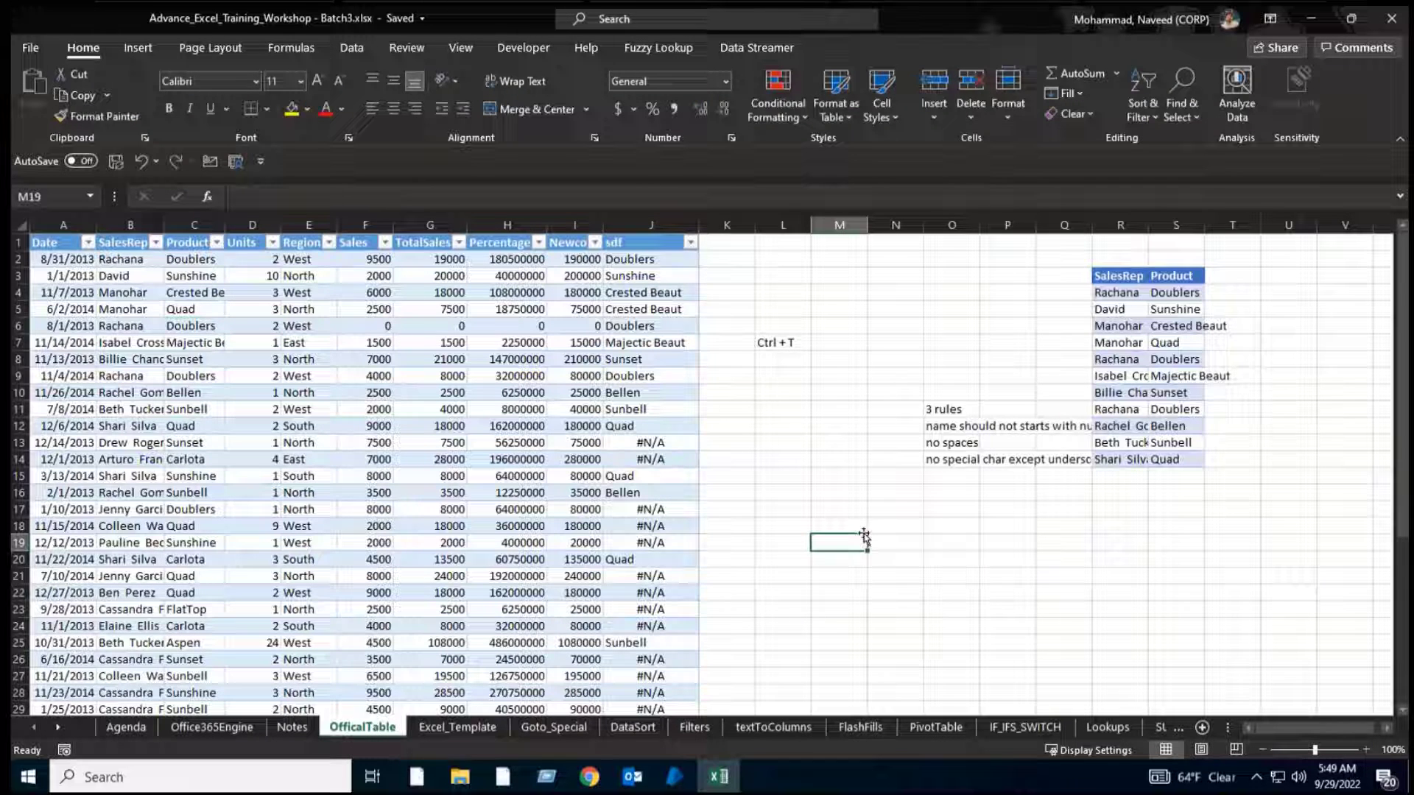
left_click(842, 460)
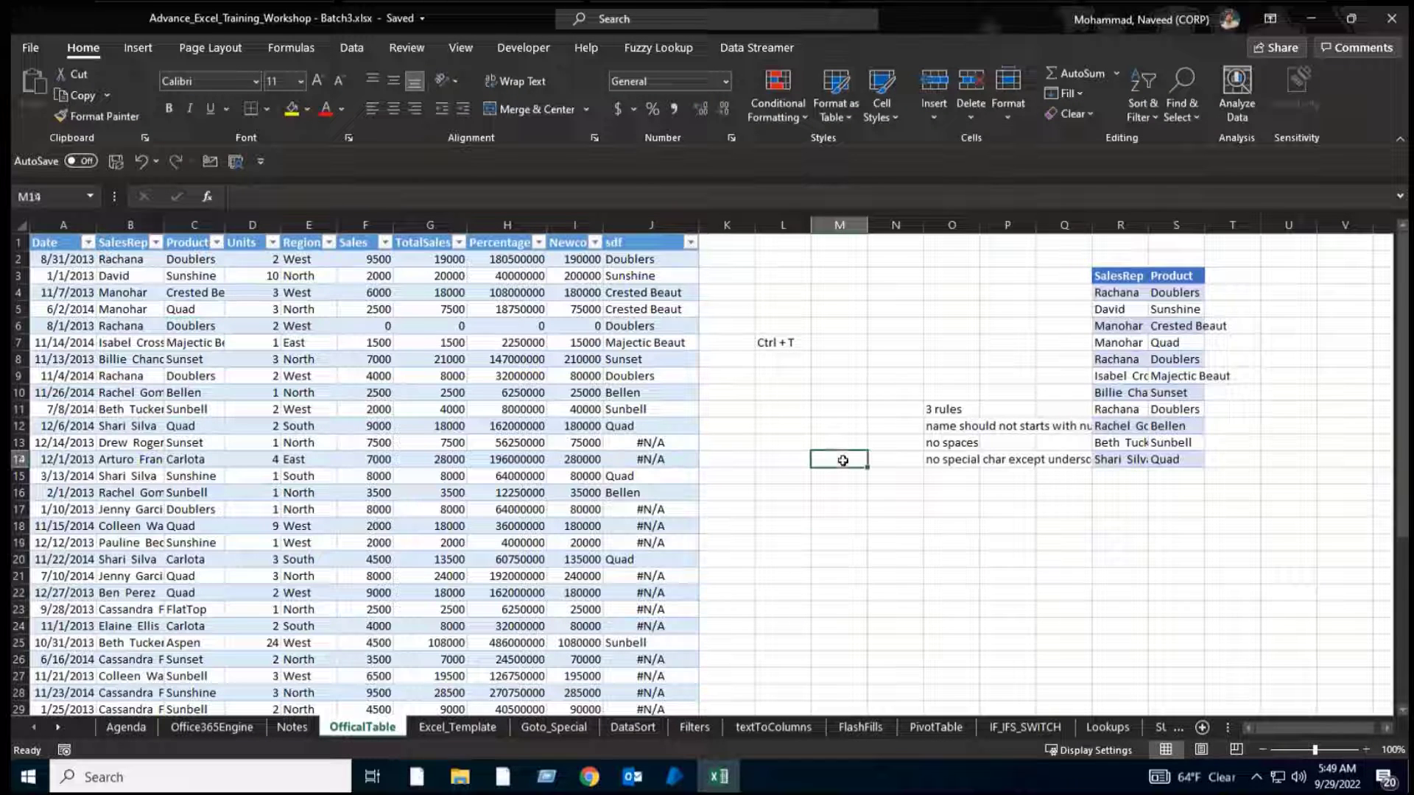
left_click(647, 261)
left_click(581, 274)
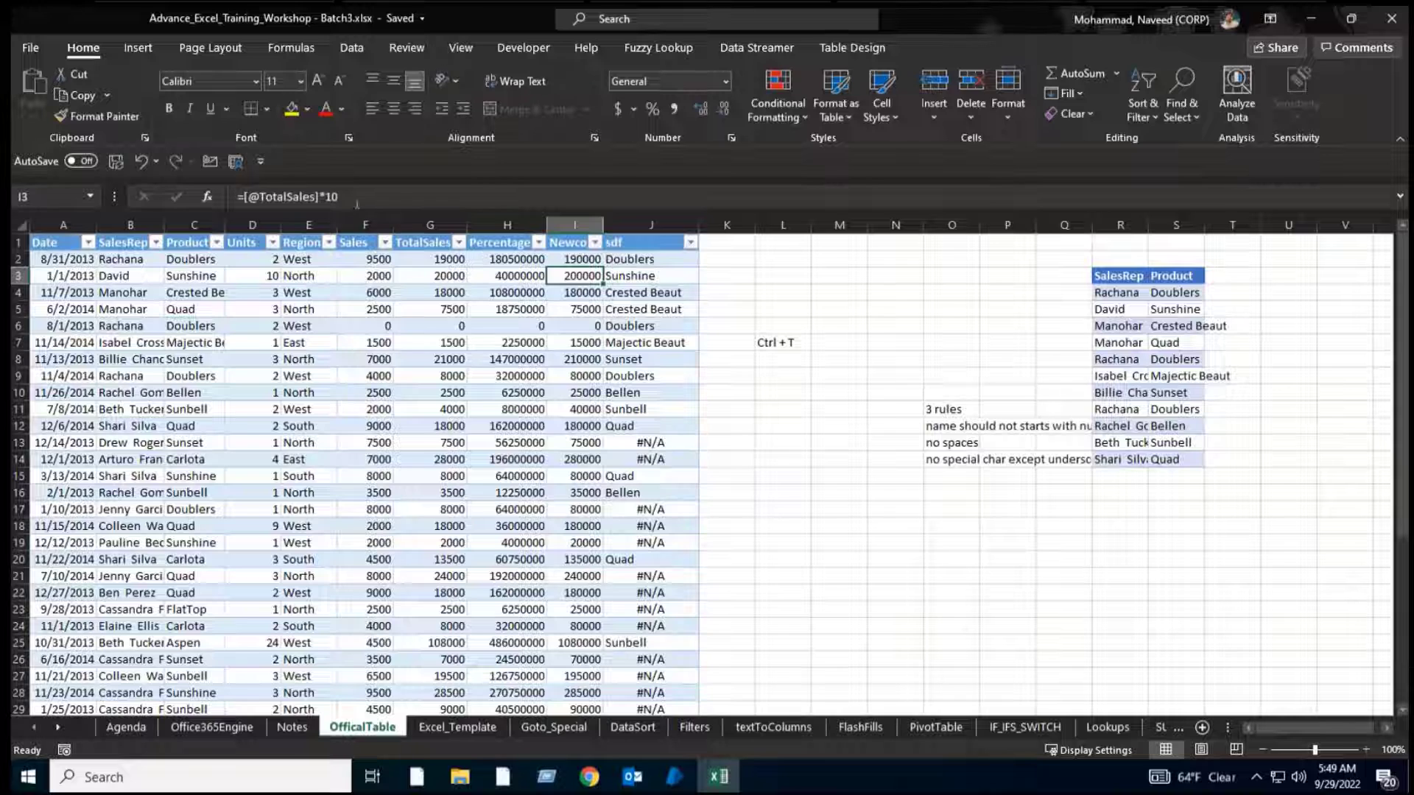
key("F2")
left_click(240, 195)
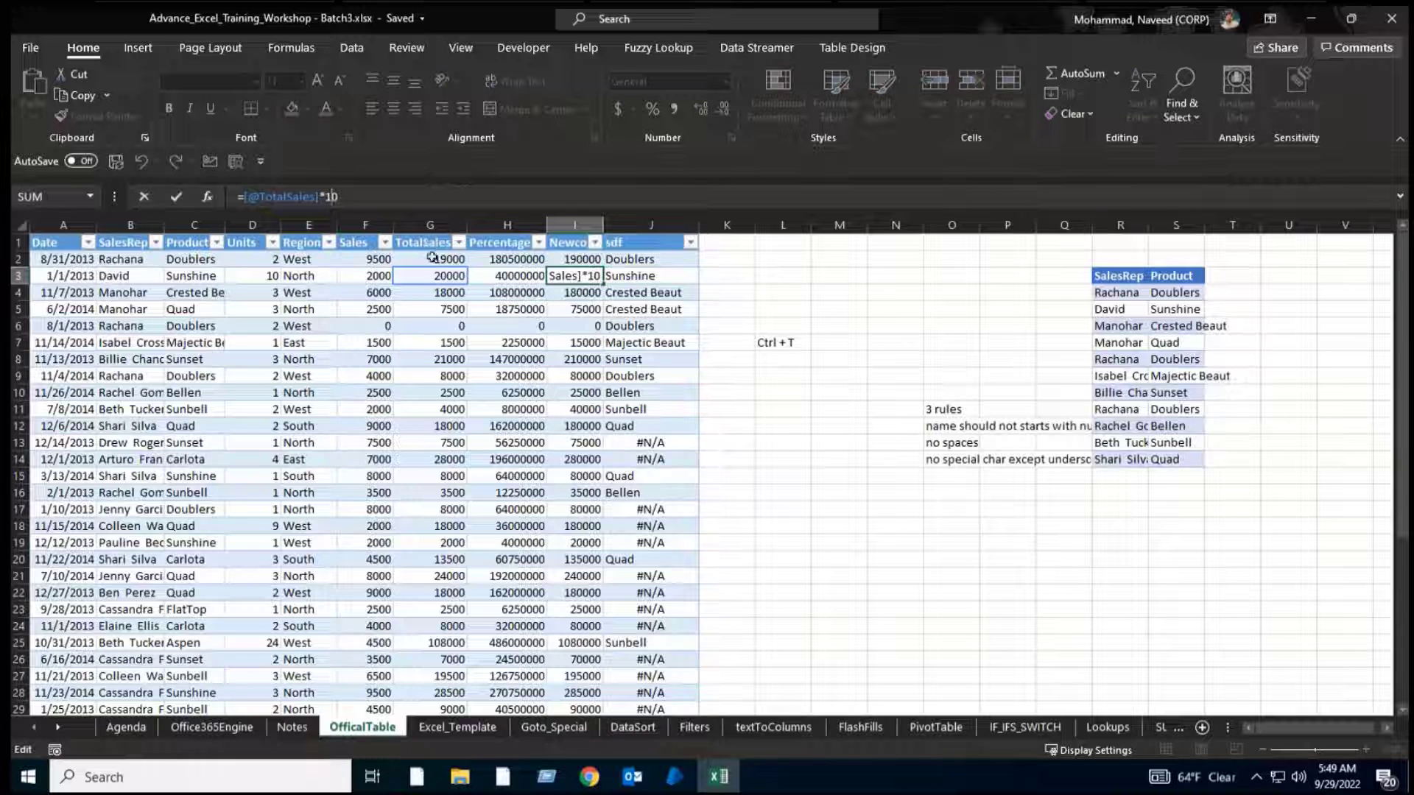
key("Escape")
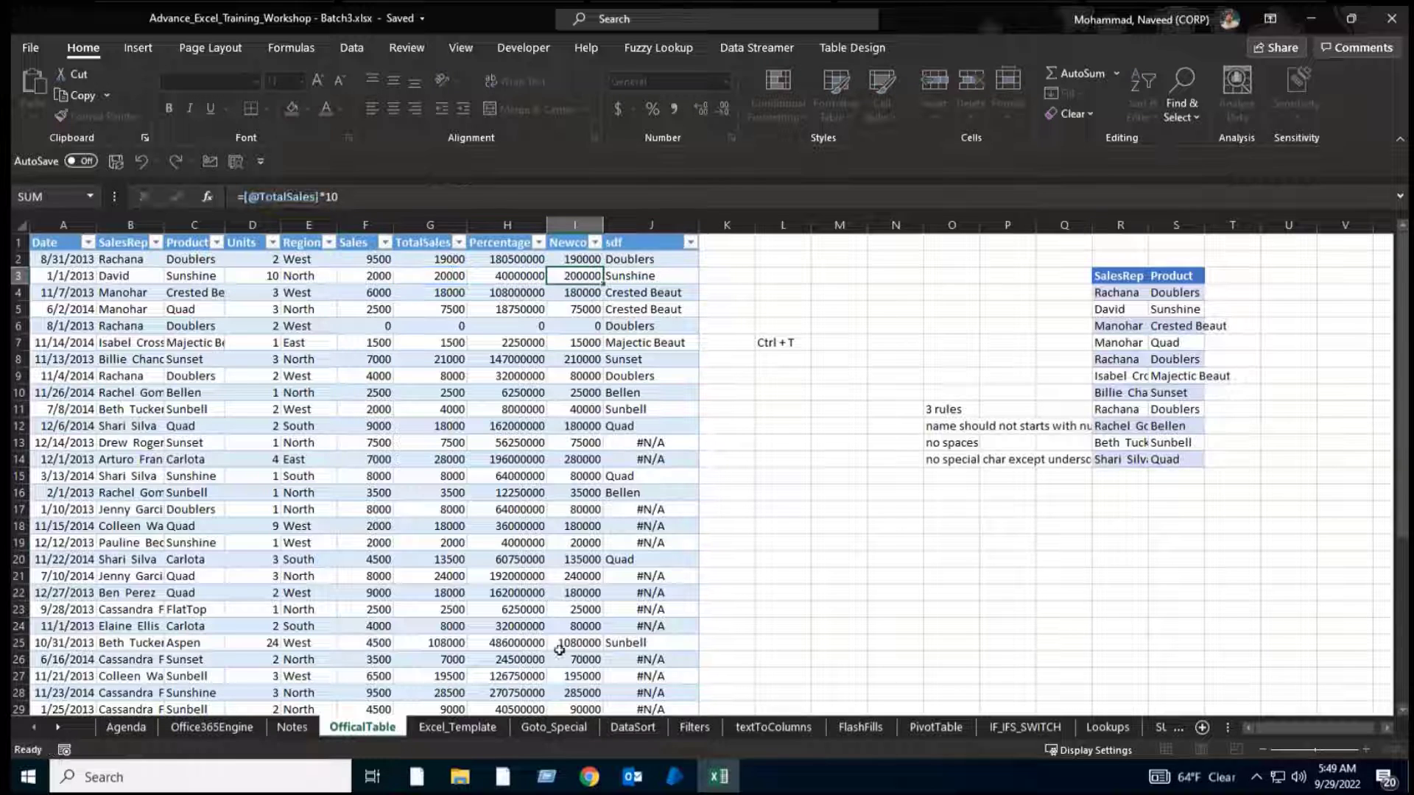
On the DataSort sheet, enter the formula =I2*K2 in cell P2 of the newcol column.
left_click(623, 729)
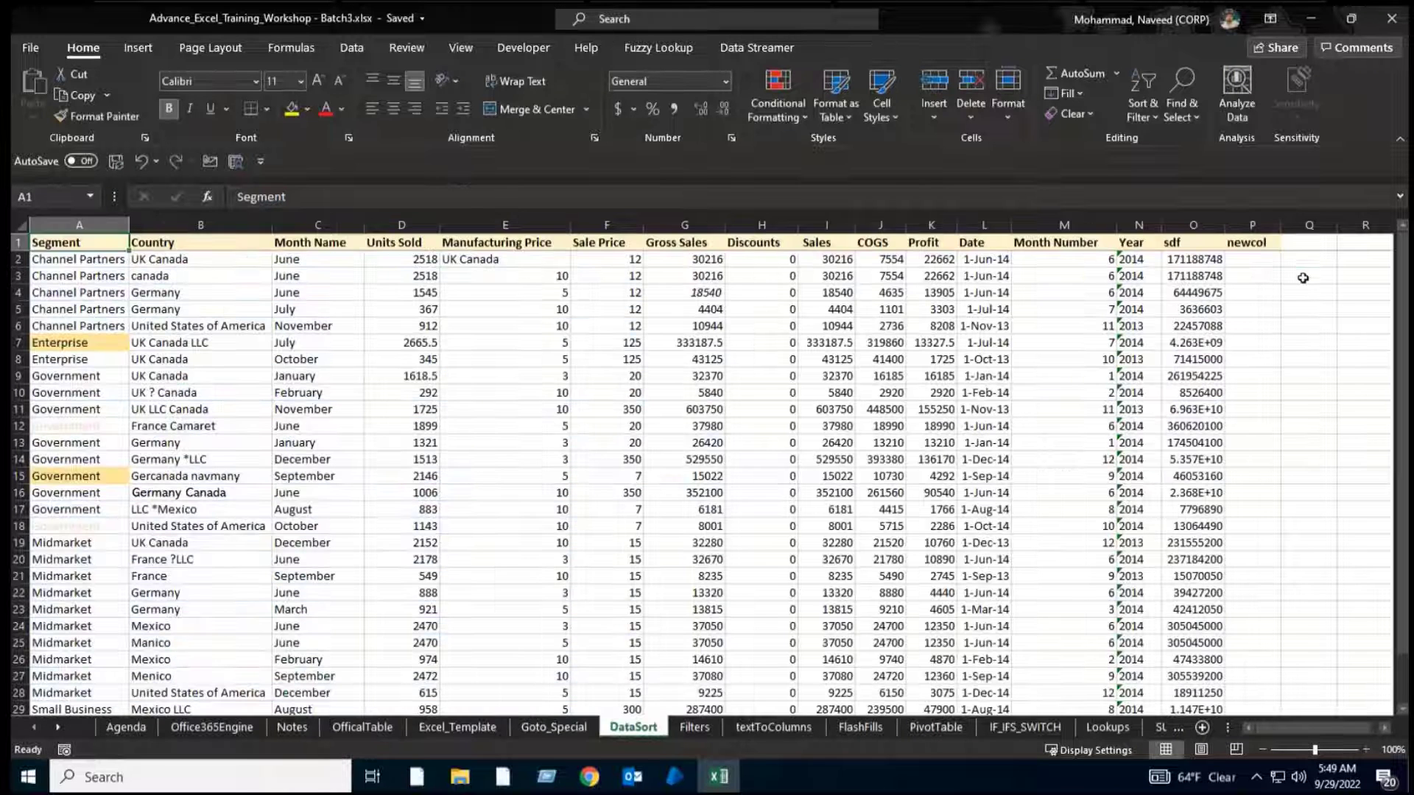
left_click(1303, 278)
key("Left")
key("Up")
type("=")
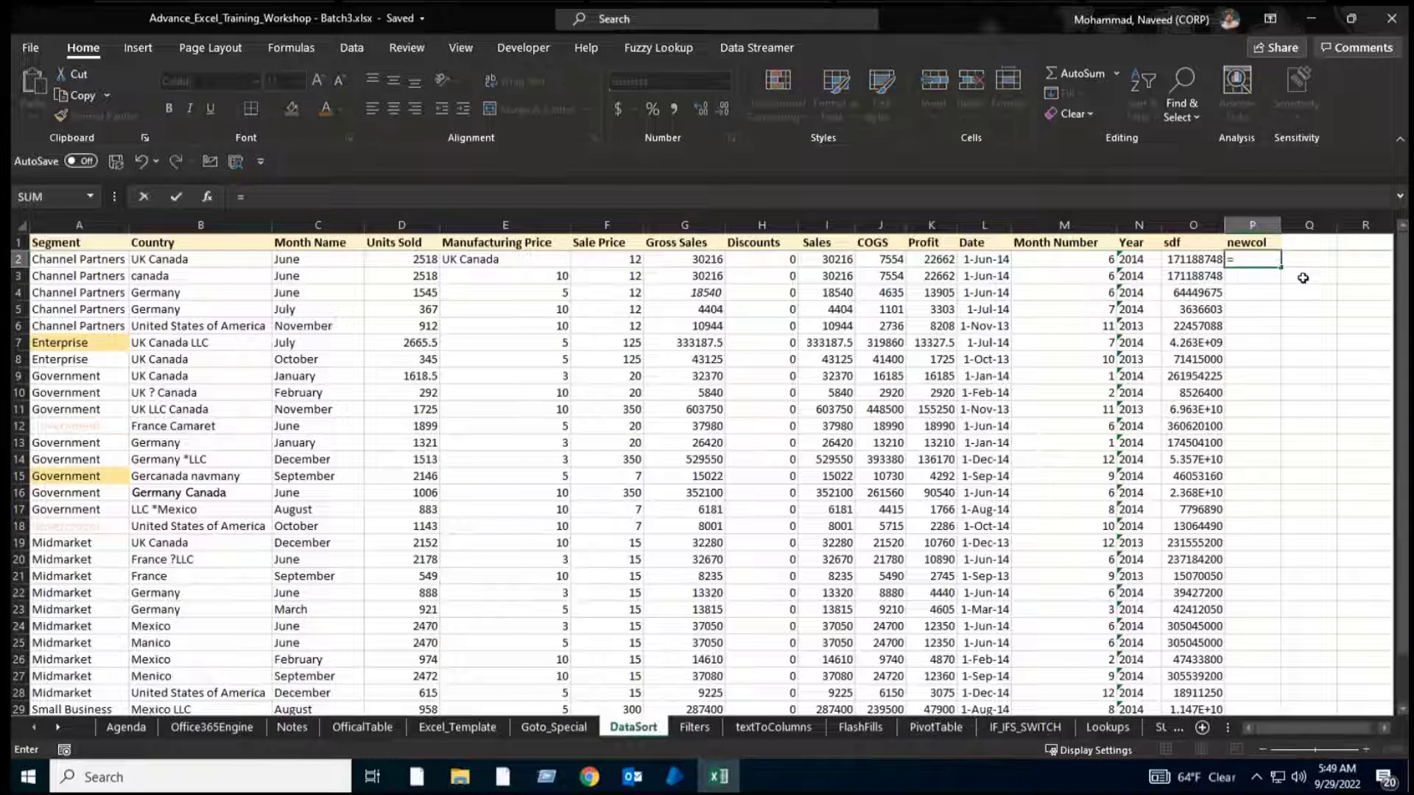
key("Left")
key("Left")
key("Left")
key("Left")
key("Left")
key("Left")
key("Left")
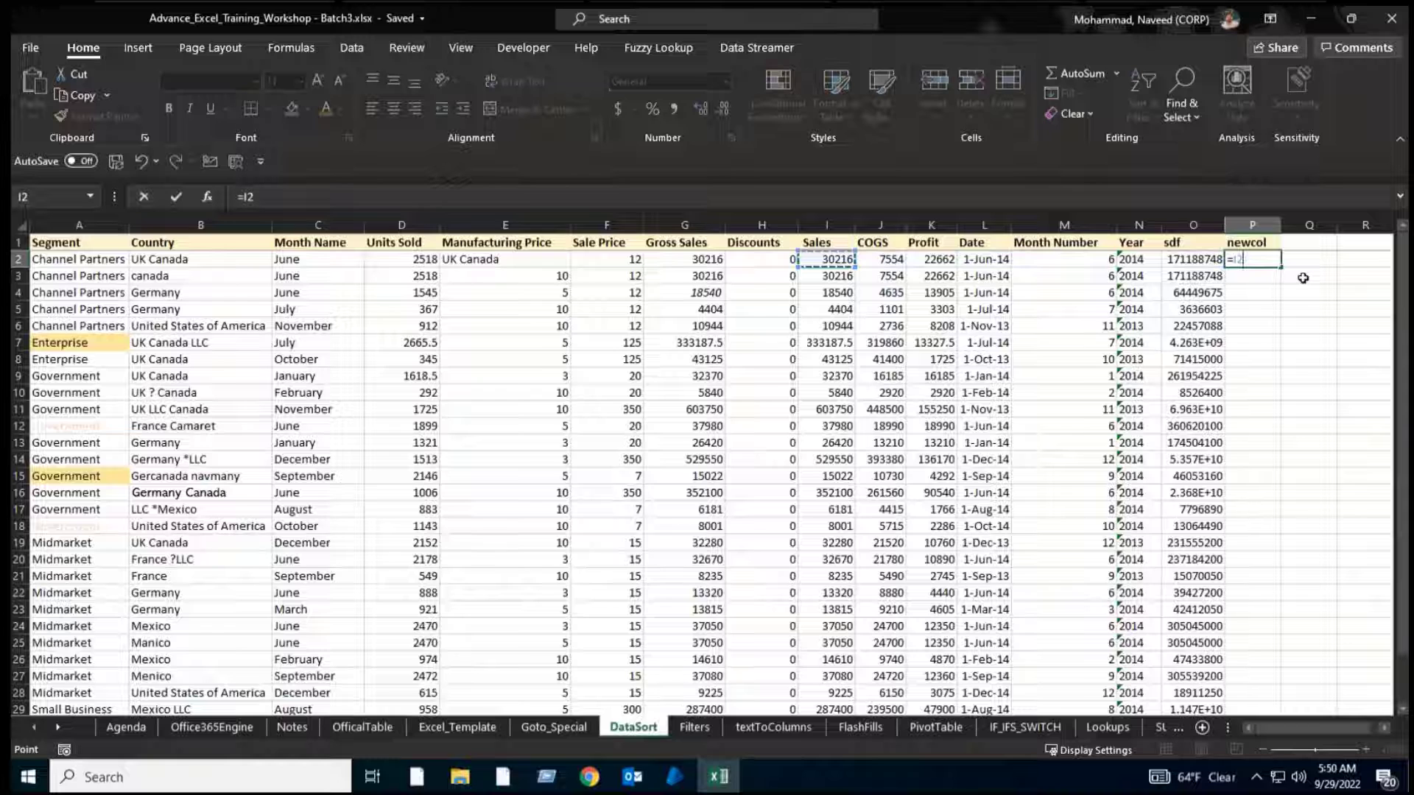
type("*")
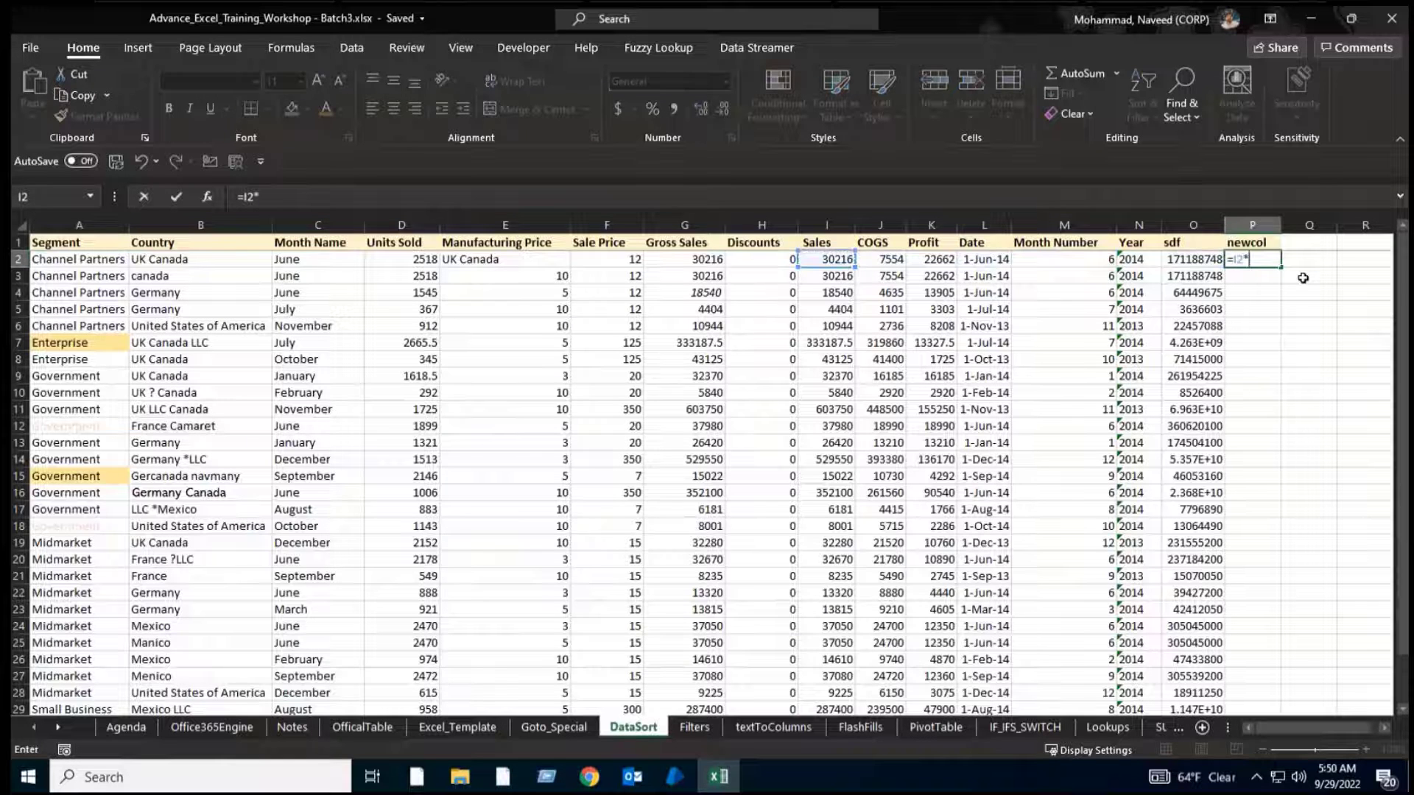
key("Left")
key("Left")
key("Left")
key("Left")
key("Left")
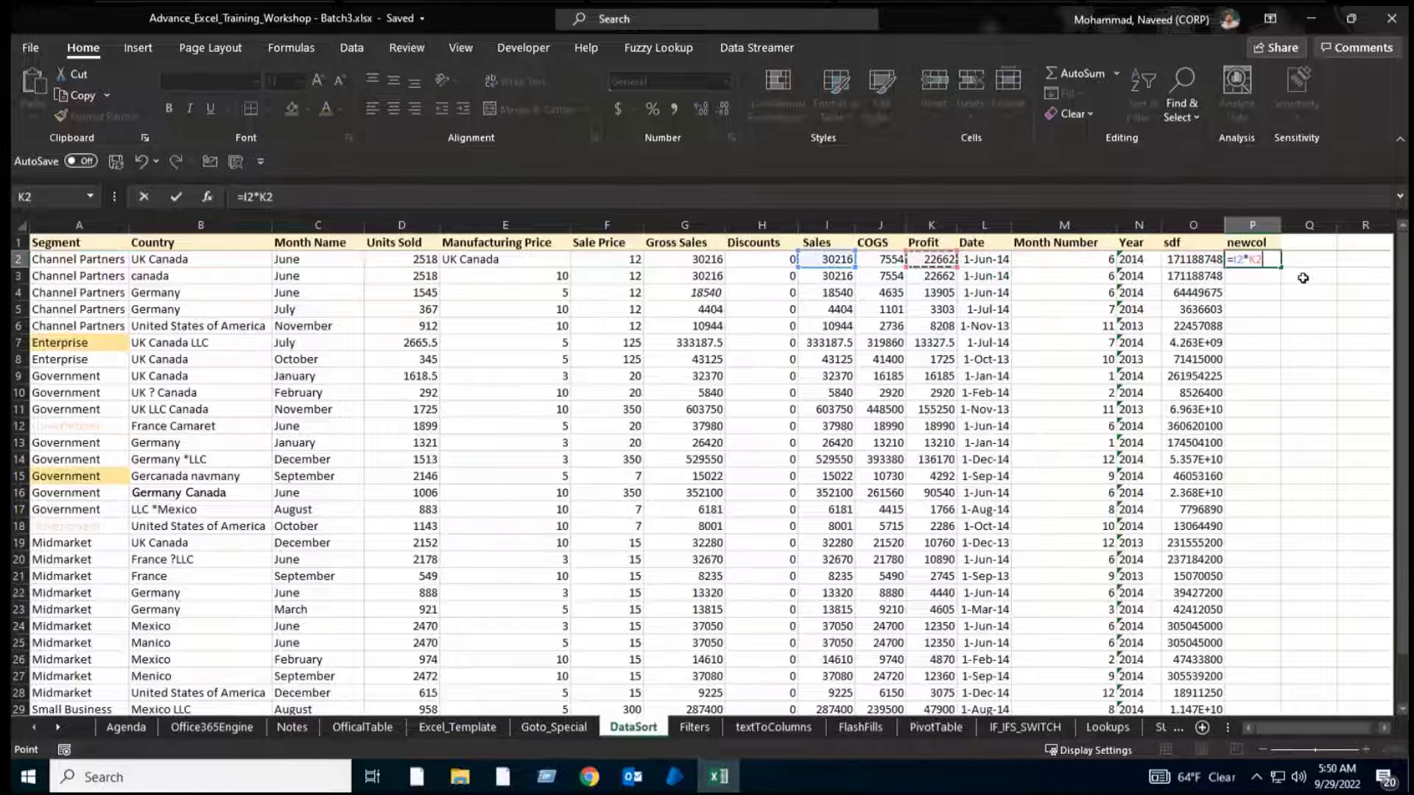
key("ctrl+Return")
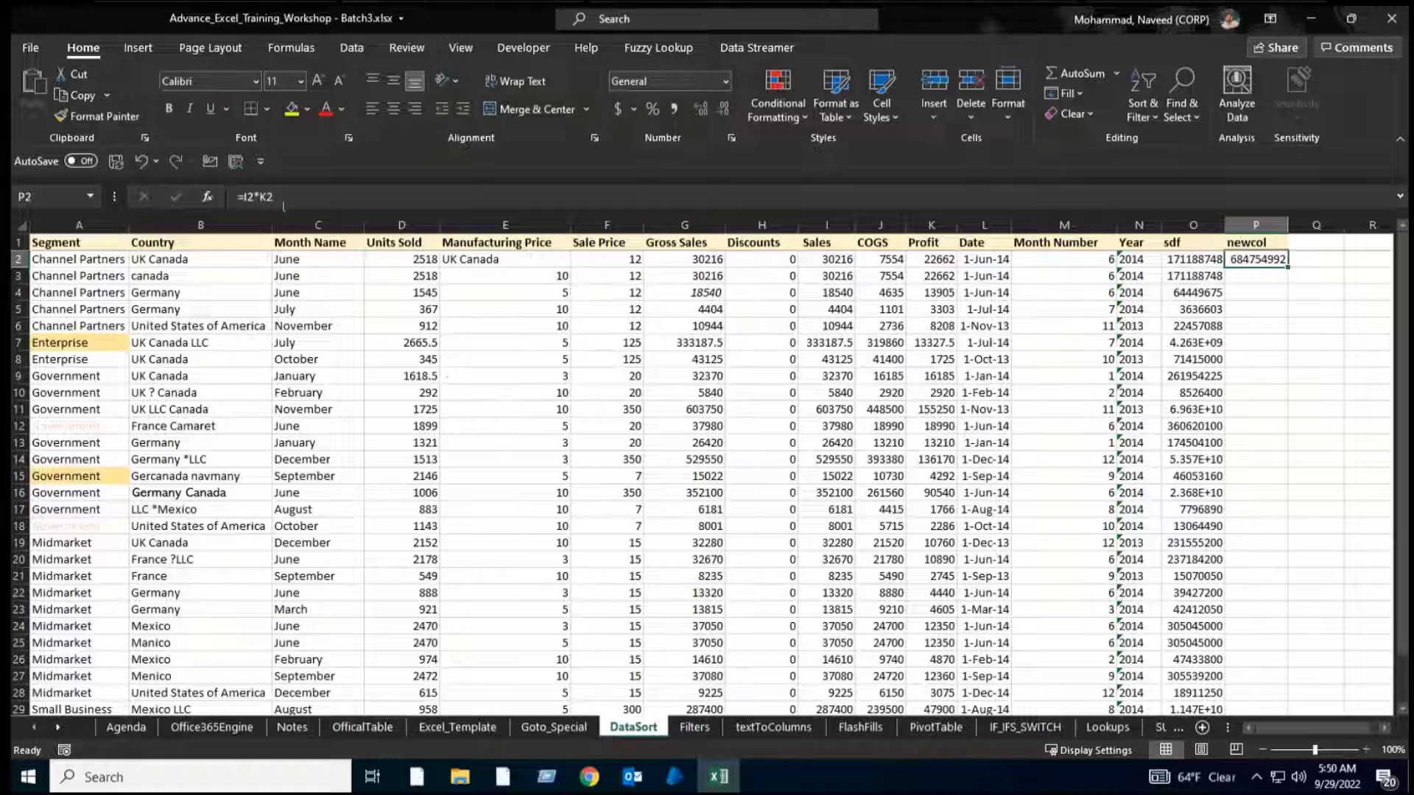
Return to the OfficalTable sheet and review the structured formula in cell I3 for comparison.
left_click(378, 727)
left_click(235, 195)
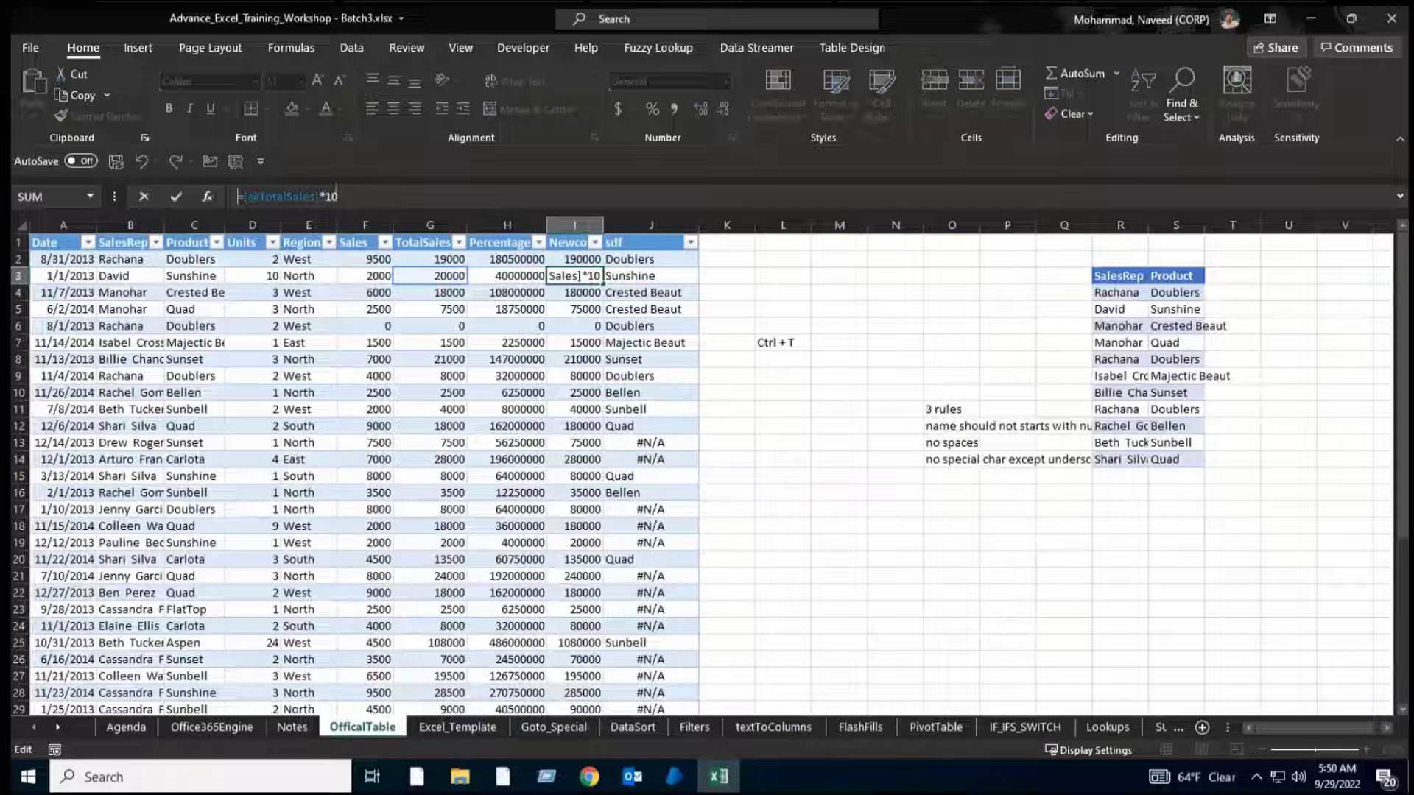
key("Return")
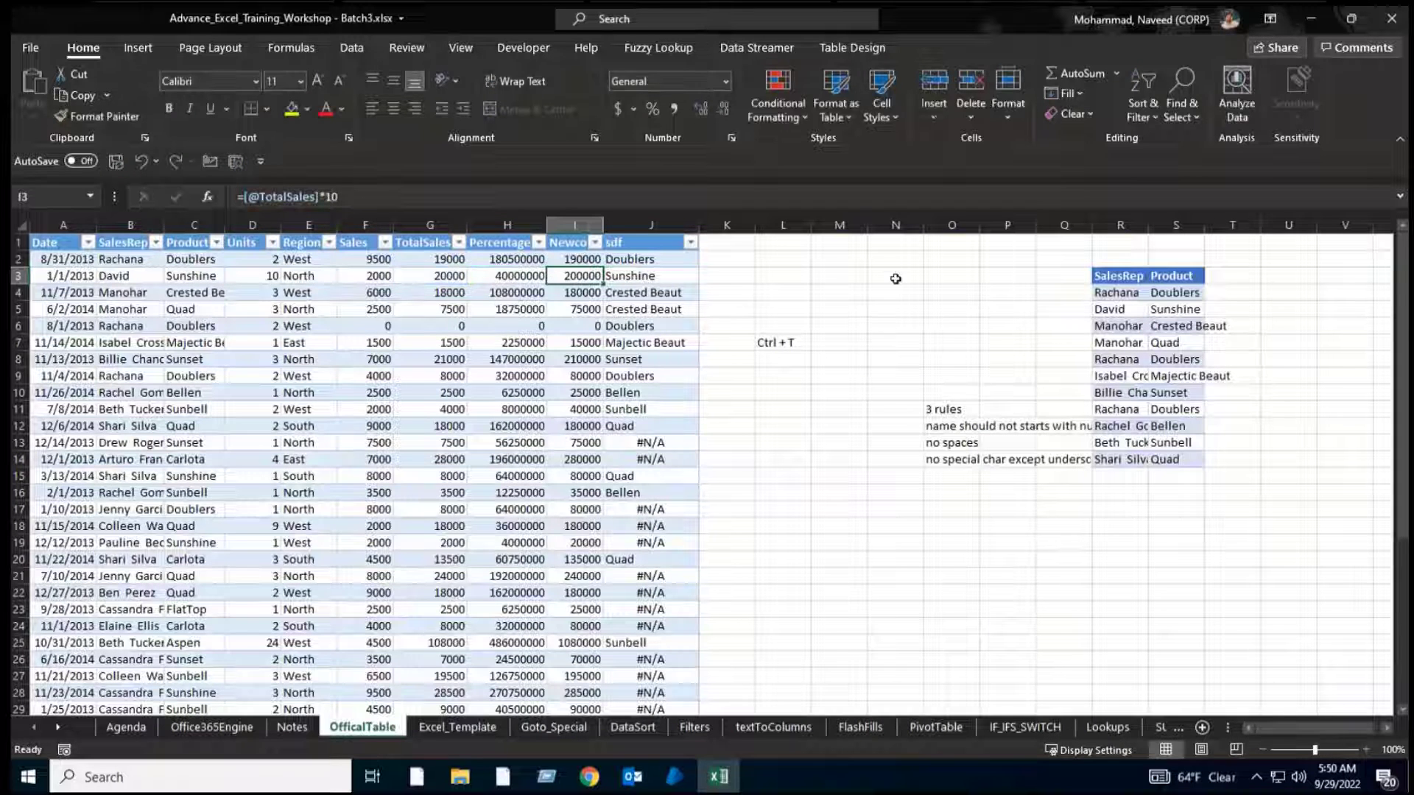
left_click(898, 277)
type("=vl")
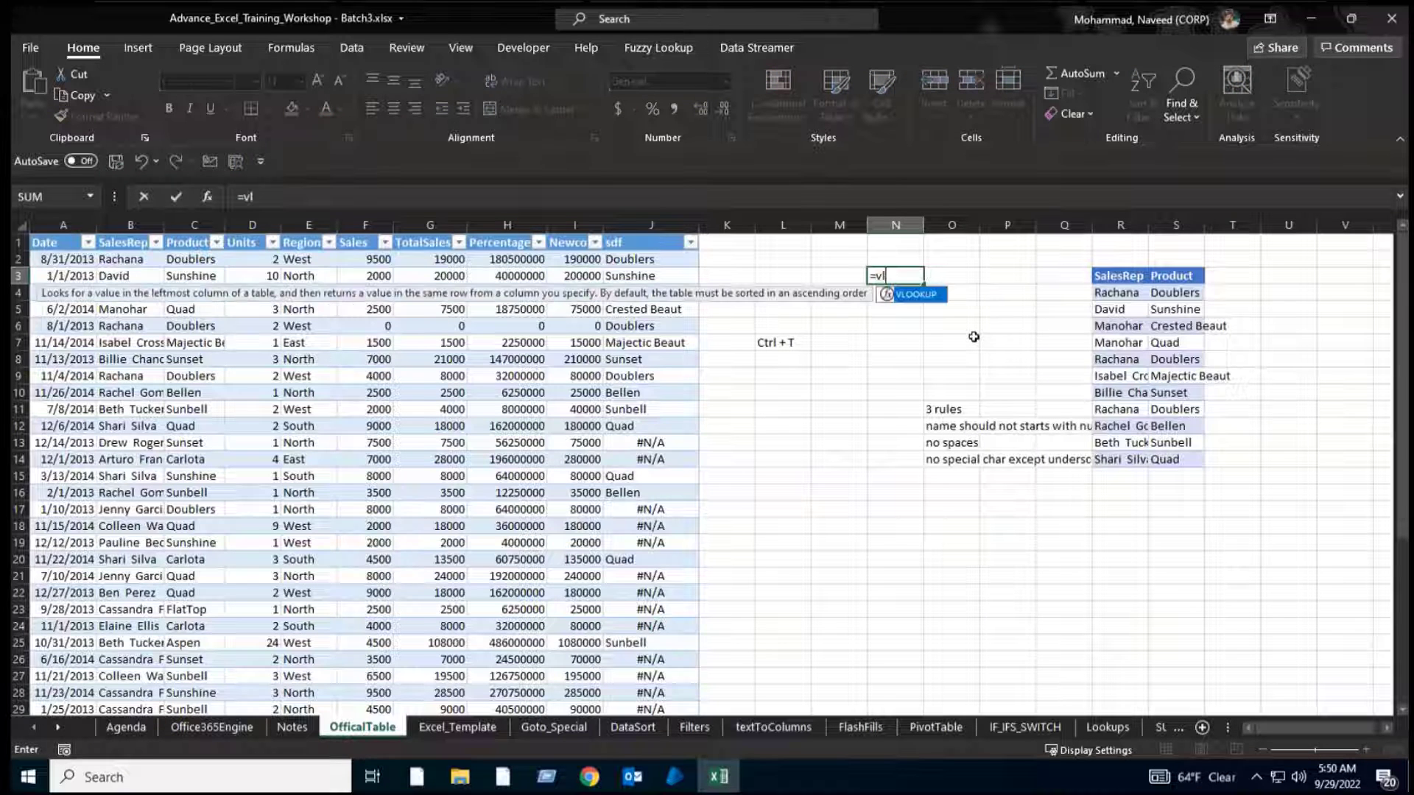
key("Tab")
key("Escape")
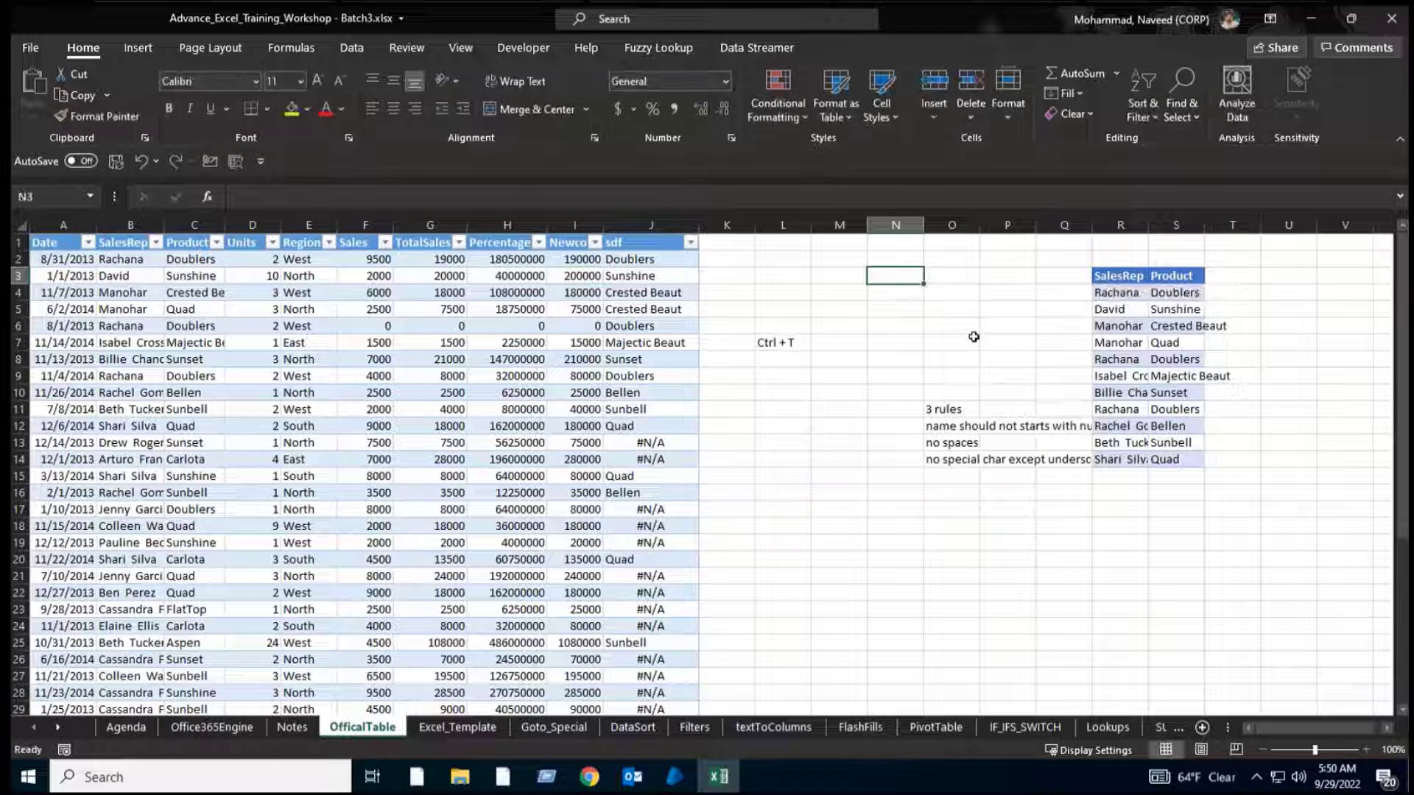
Start a VLOOKUP formula in cell T5 with the sales rep in R5 as the lookup value.
key("Right")
key("Right")
key("Right")
key("Right")
key("Right")
key("Right")
key("Down")
key("Down")
type("=vl")
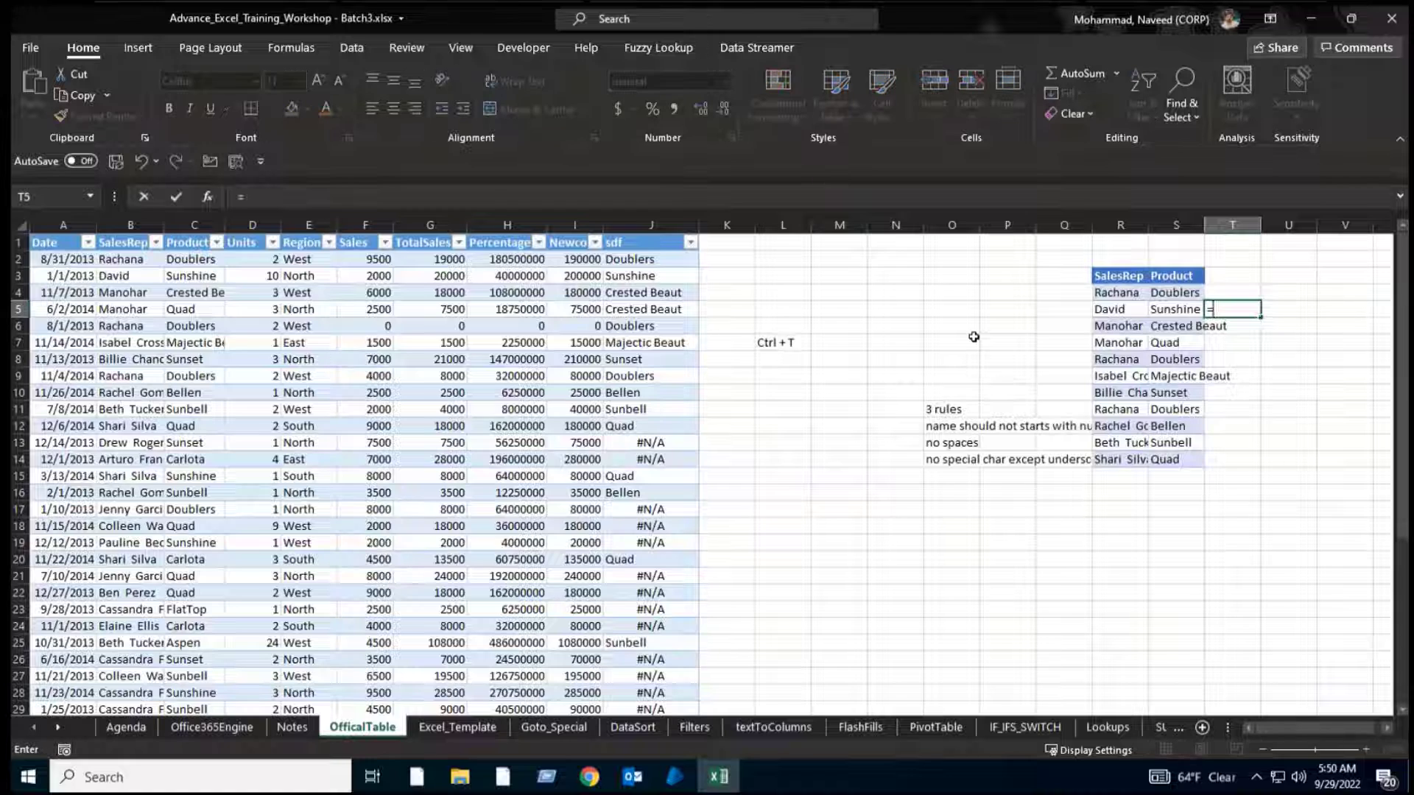
key("Tab")
key("Left")
key("Left")
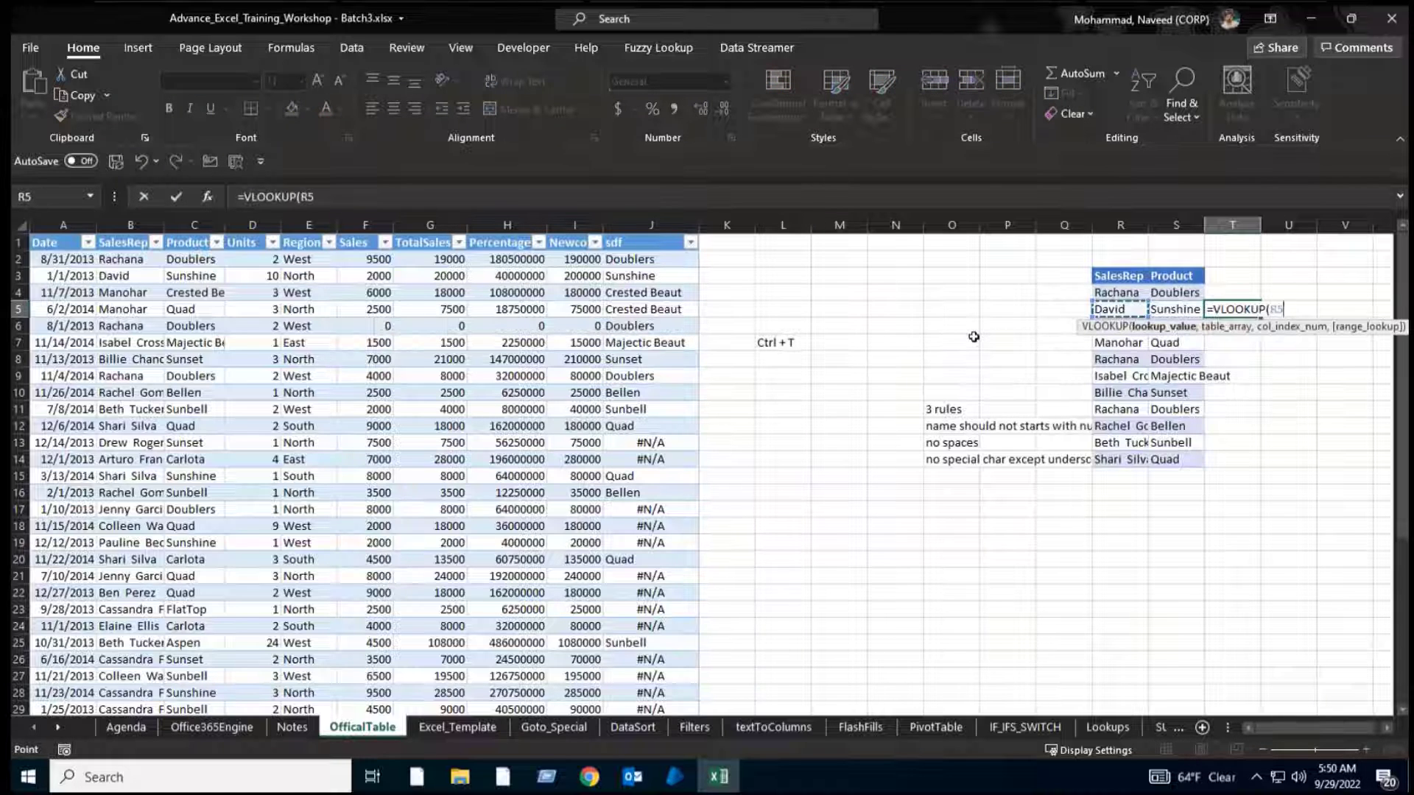
Set the VLOOKUP's table array to the full SalesRep and Product columns of the sales table, Table2[[SalesRep]:[Product]].
type(",")
key("ctrl+Home")
key("Right")
key("Down")
key("Down")
key("shift+Right")
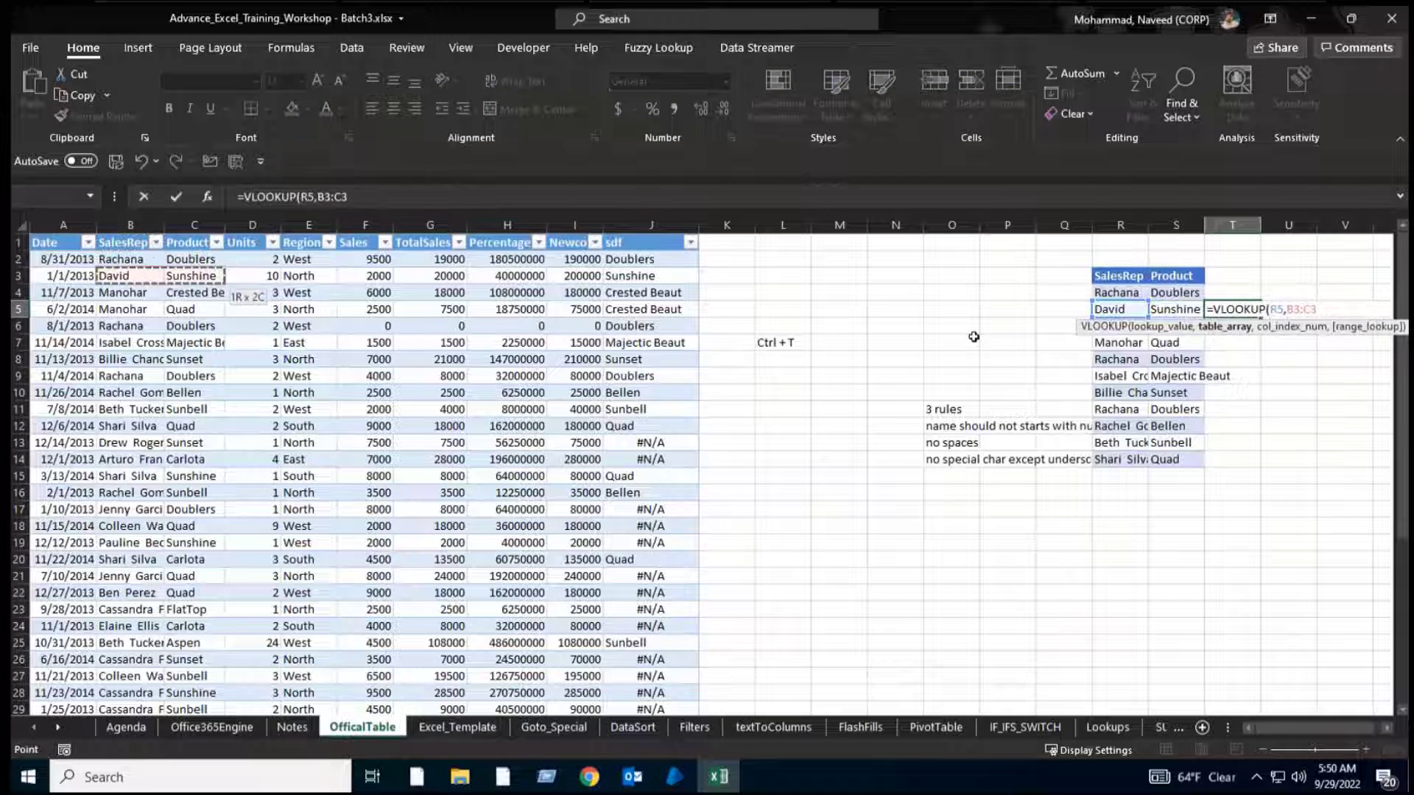
key("Up")
key("shift+Right")
key("ctrl+shift+Down")
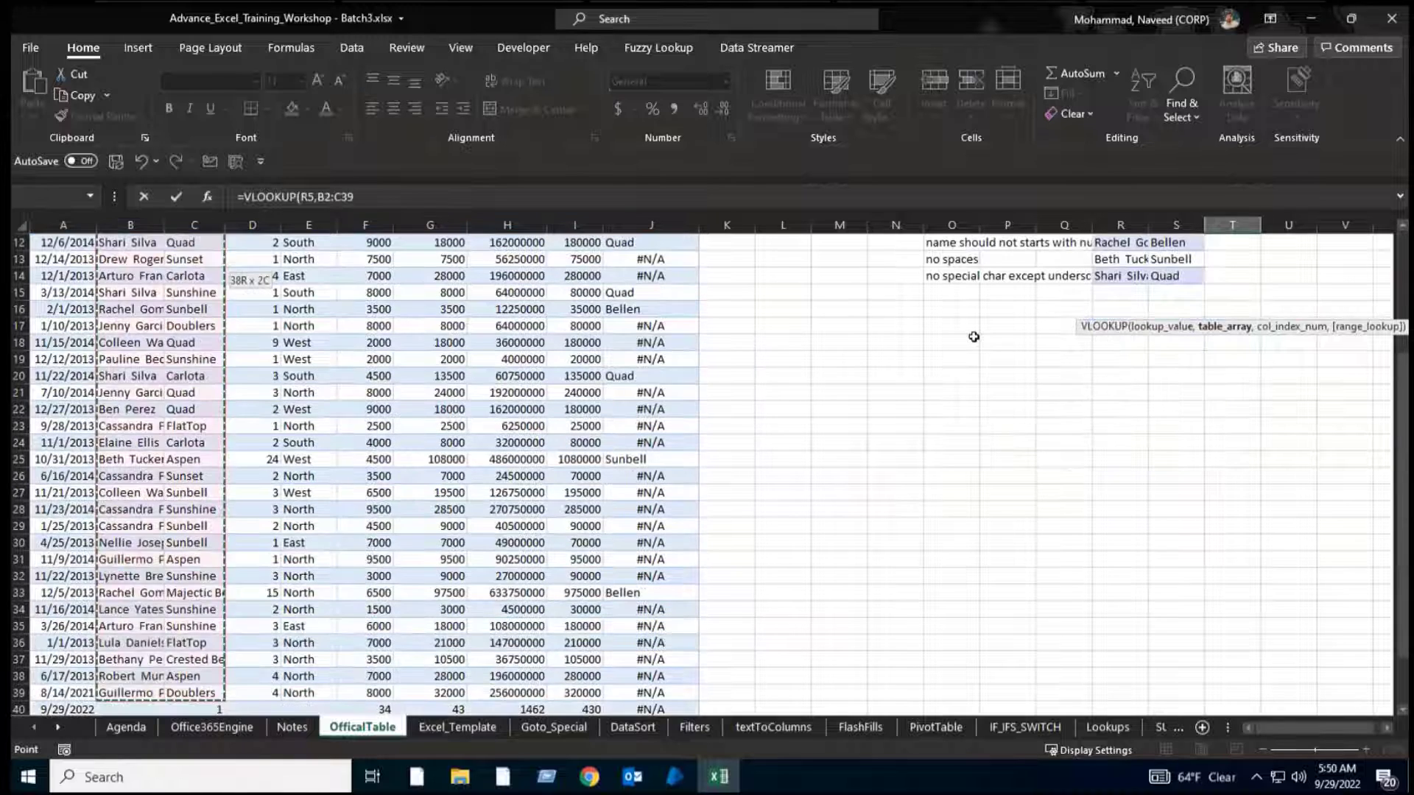
key("ctrl+shift+Down")
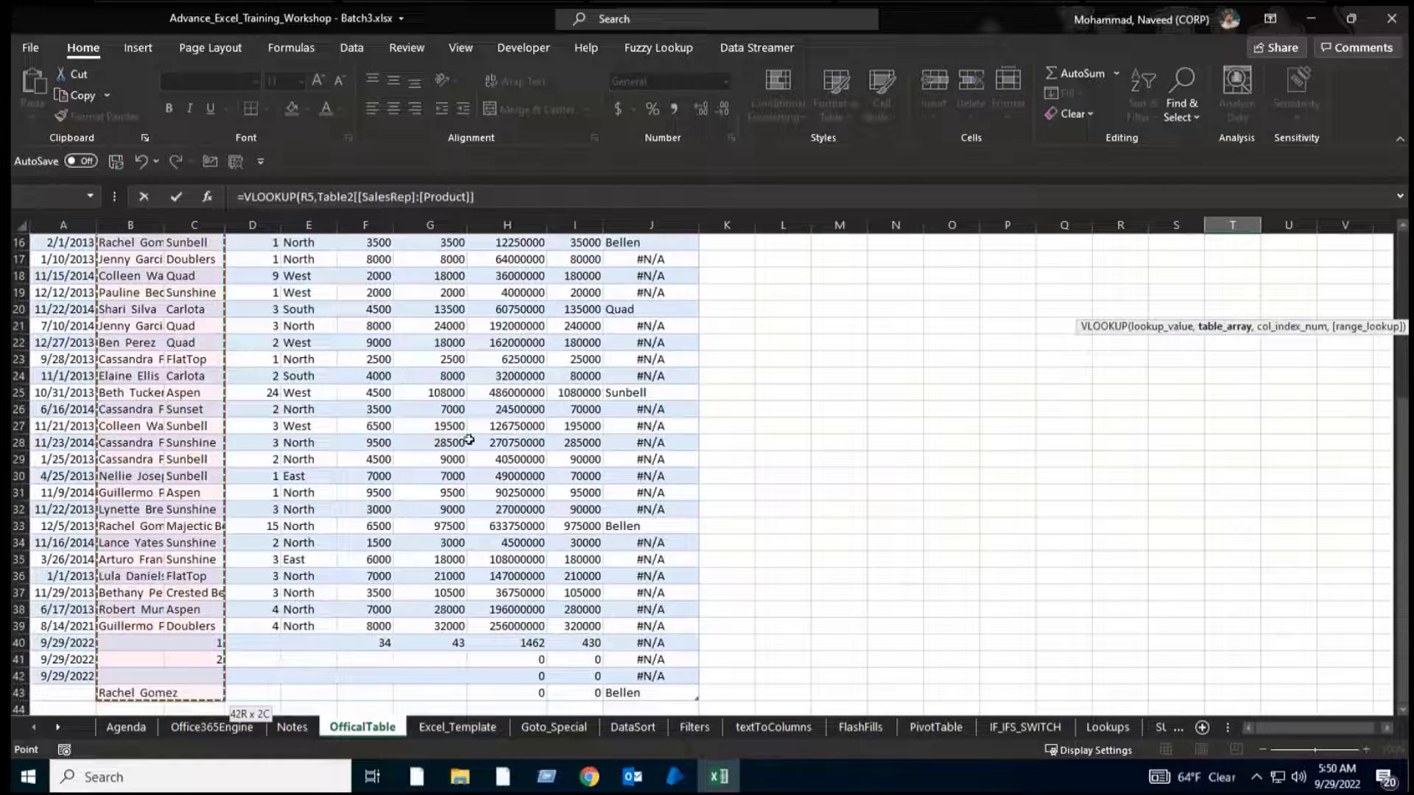
Complete the VLOOKUP in cell T5 with column index 2 and exact match 0, and enter the formula.
left_click(361, 196)
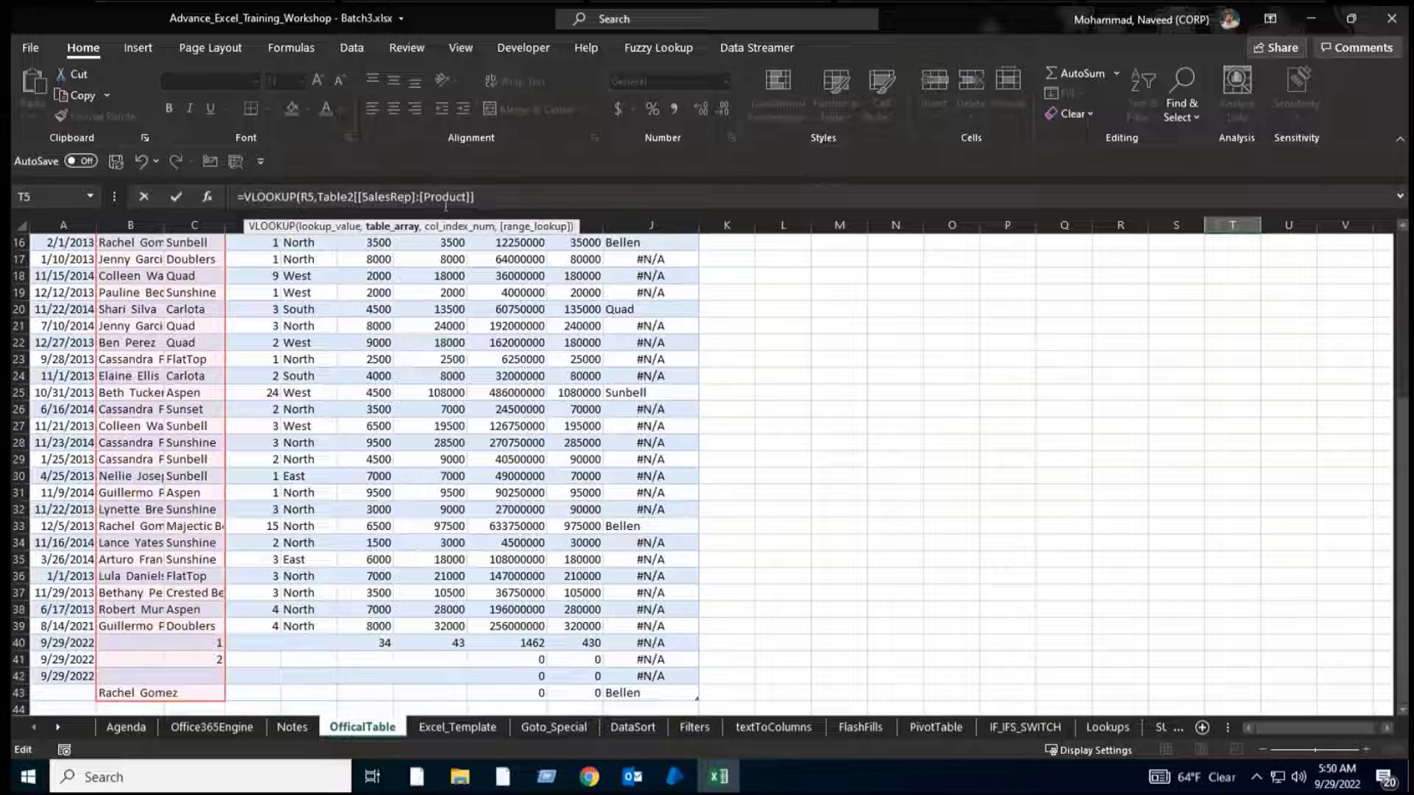
key("End")
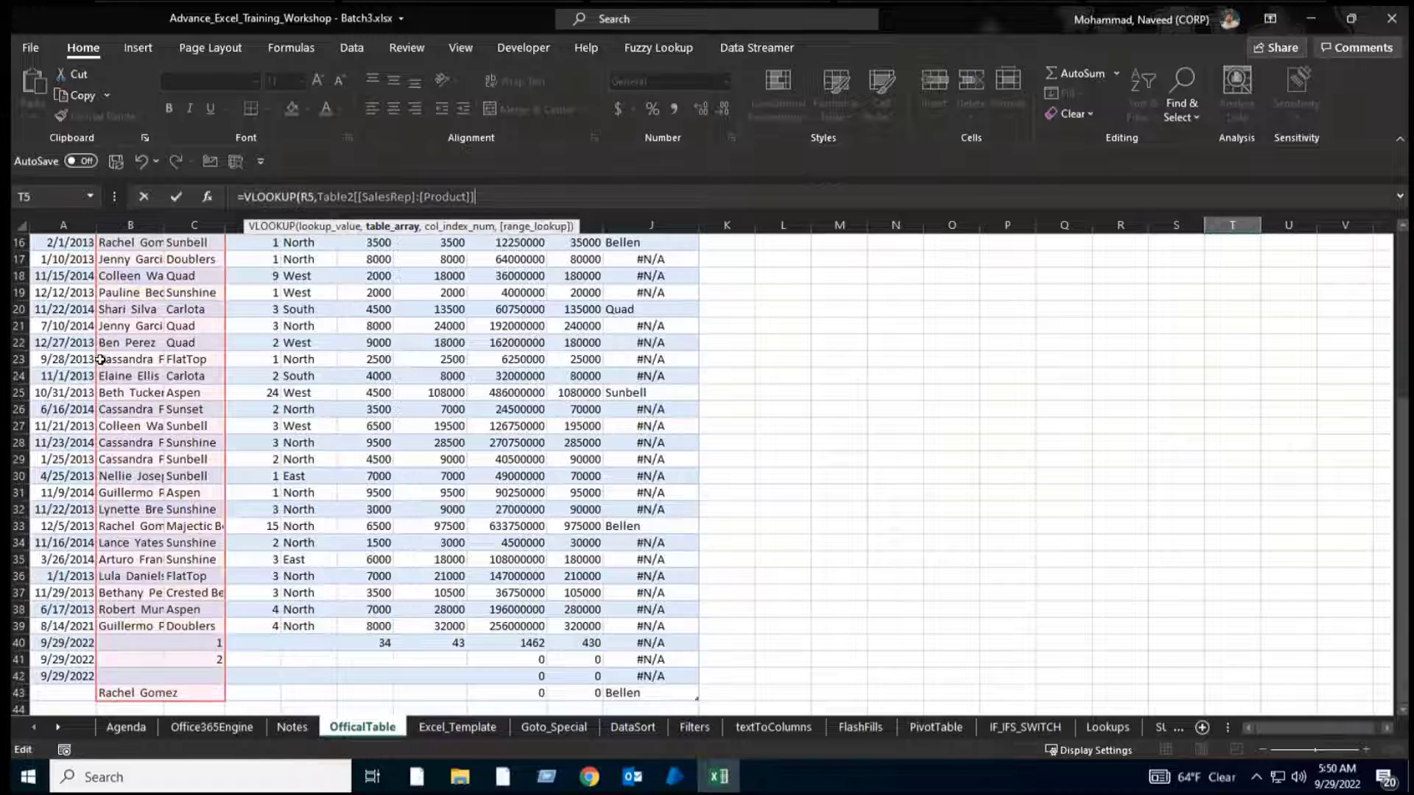
scroll(102, 359, "up", 5)
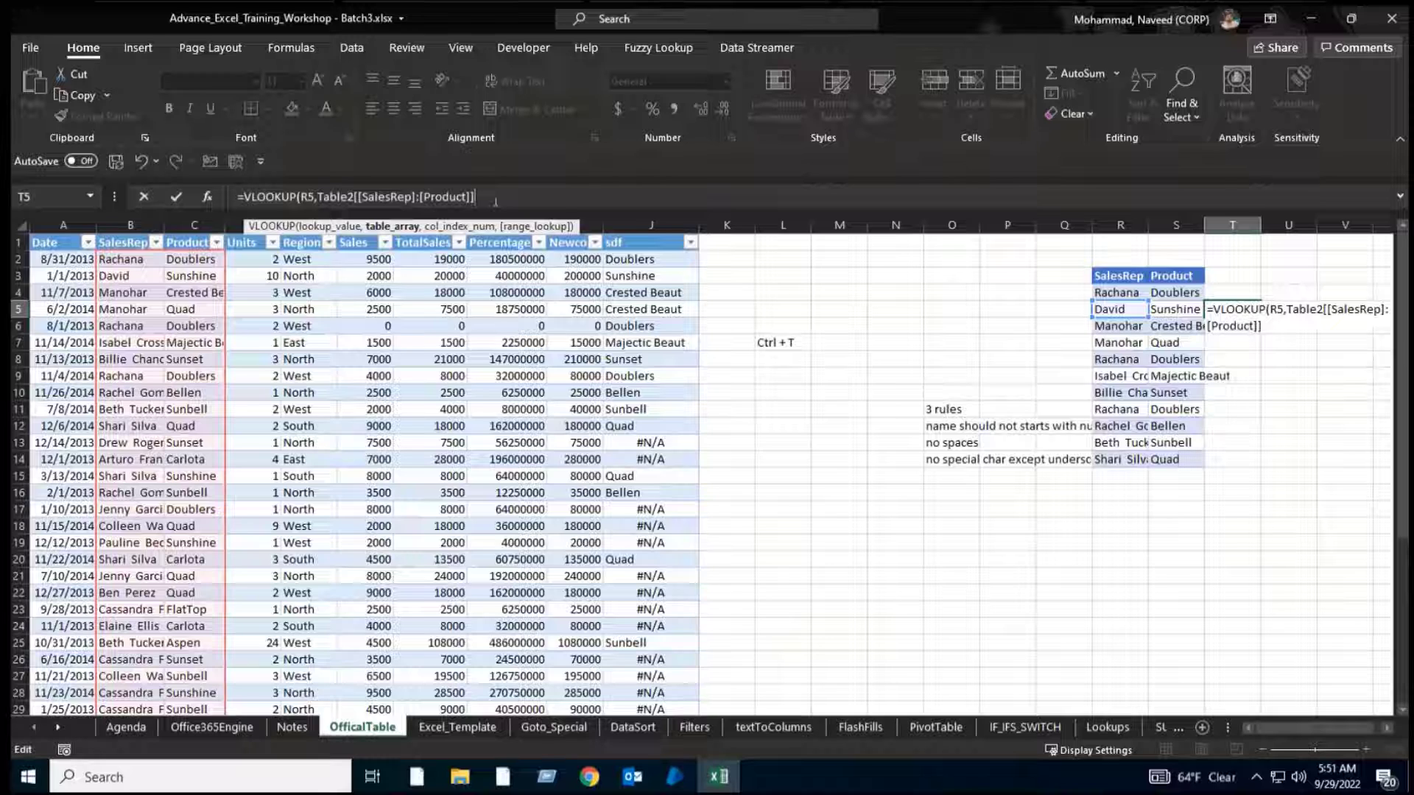
type(",2,0)")
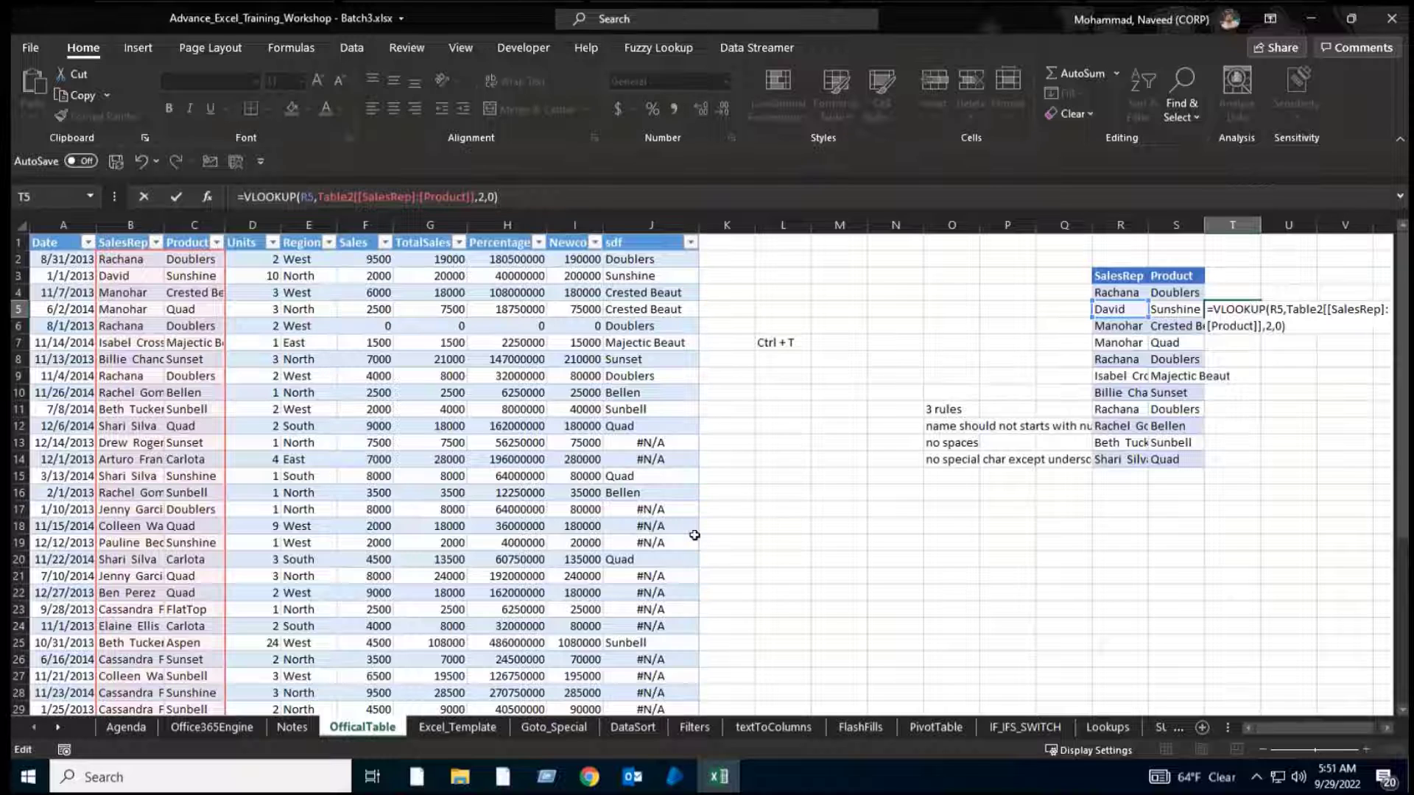
key("Return")
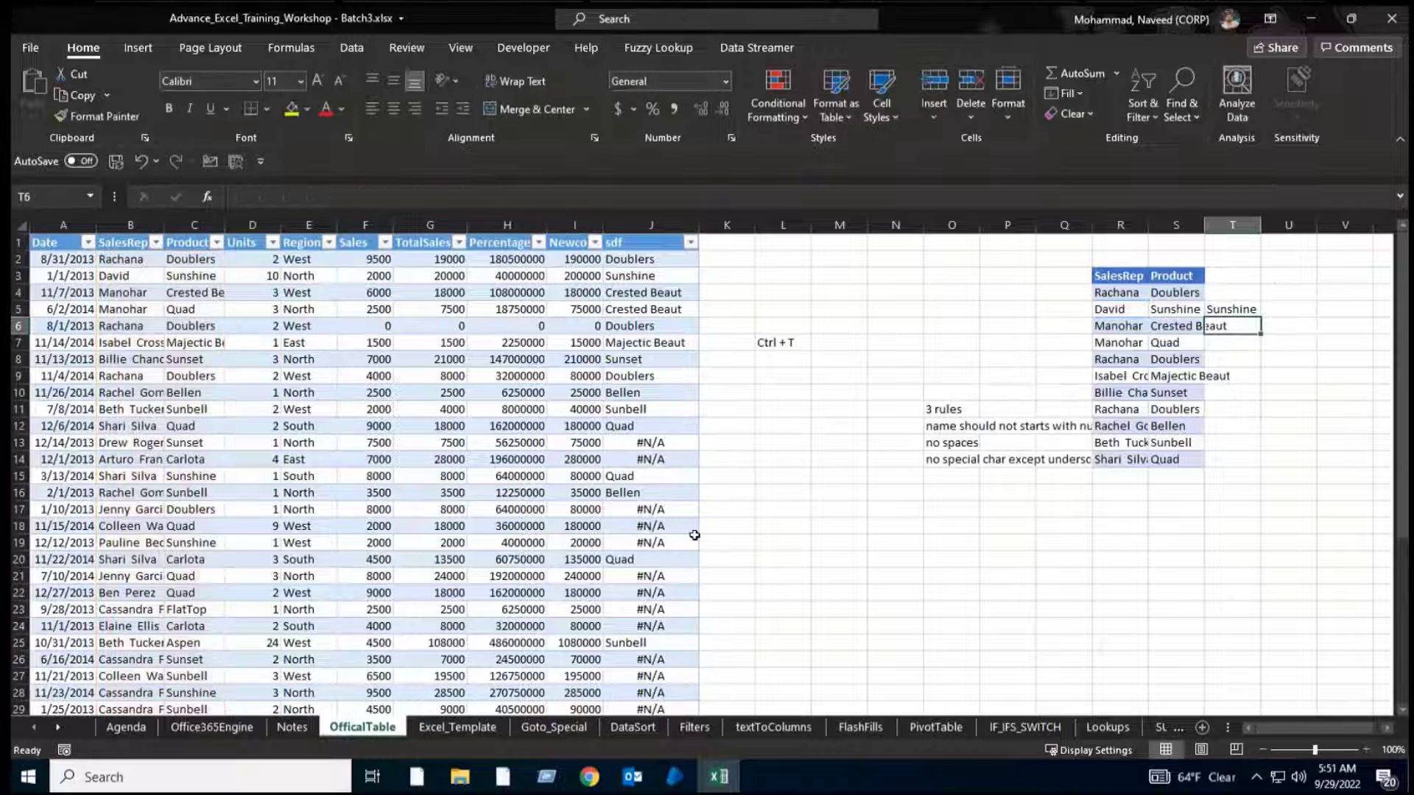
left_click(136, 298)
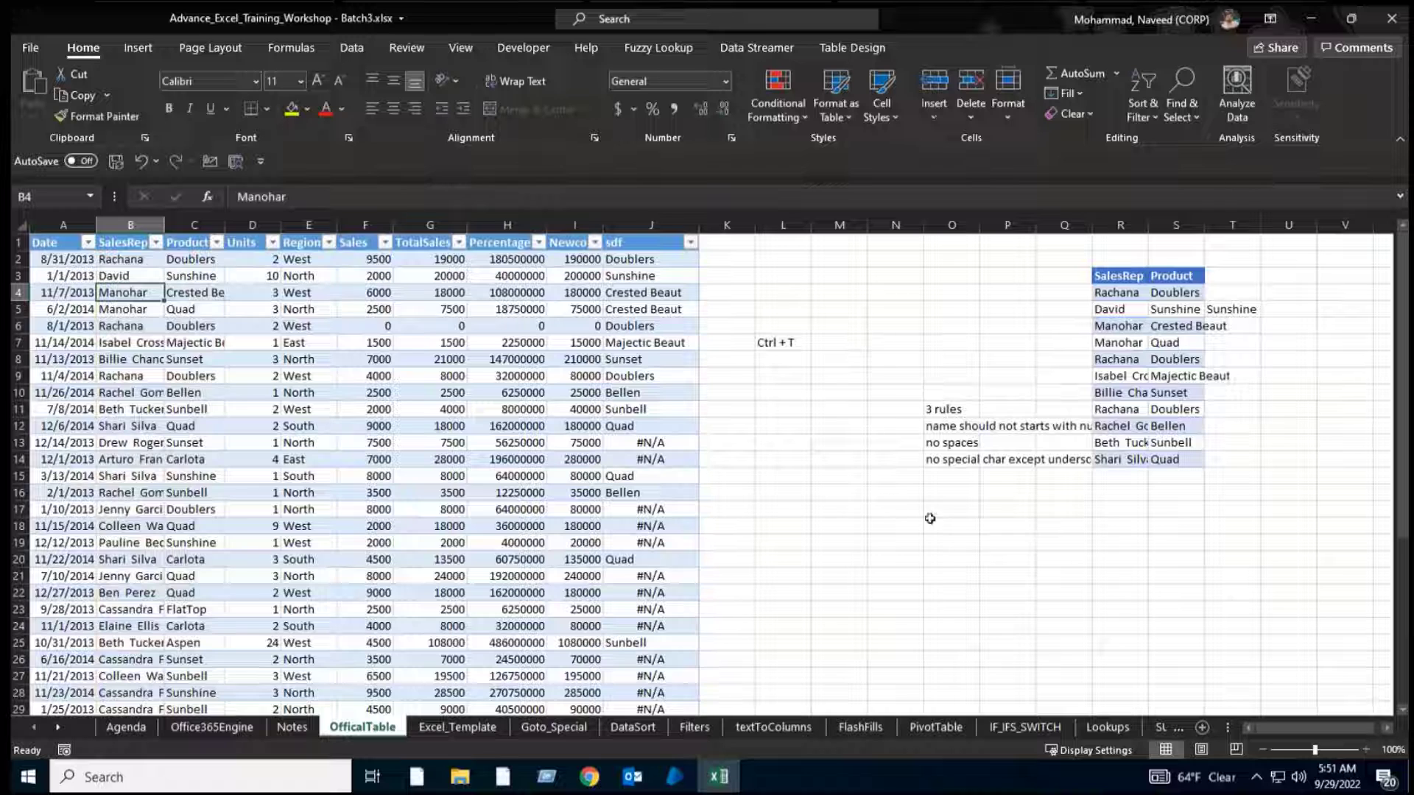
left_click(941, 495)
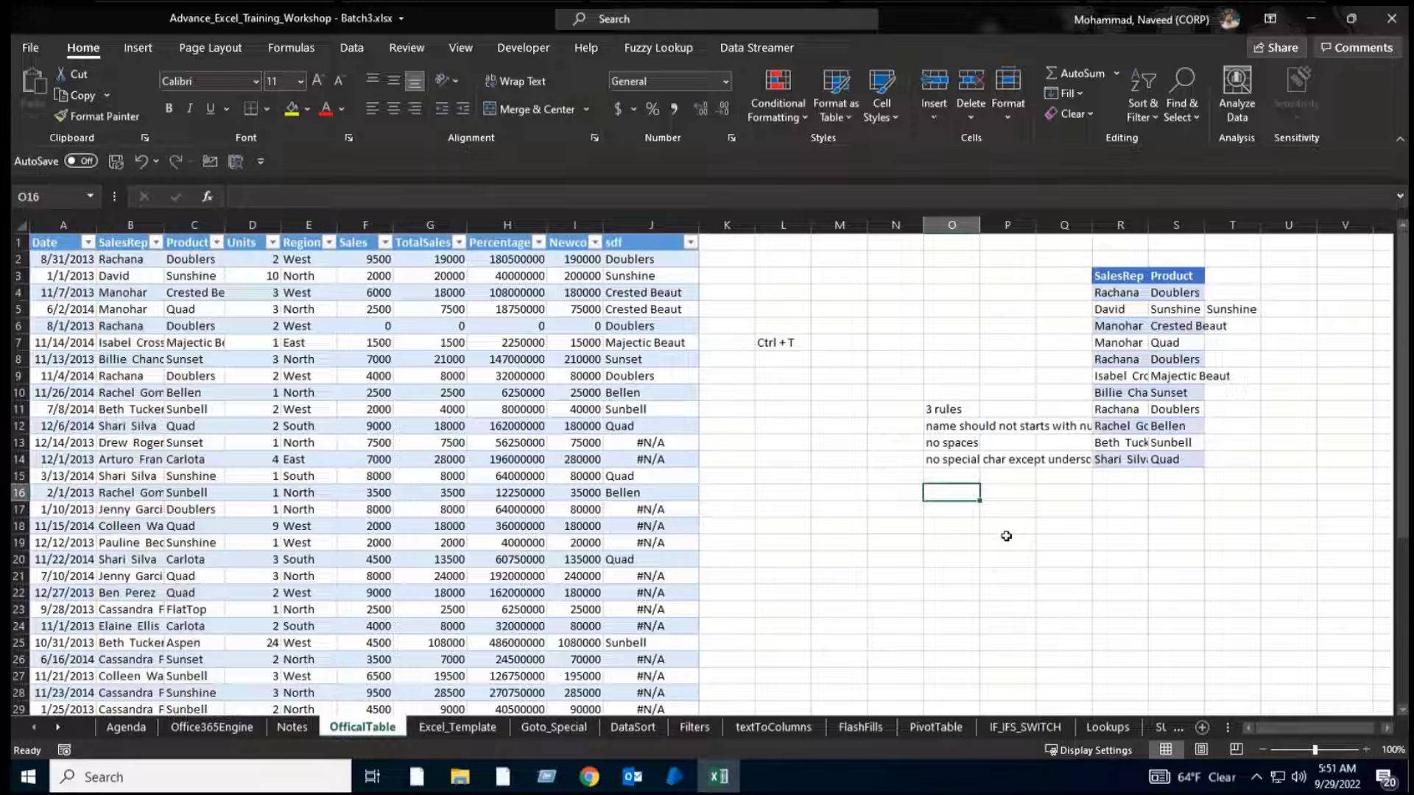
left_click(138, 243)
key("ctrl+shift+Down")
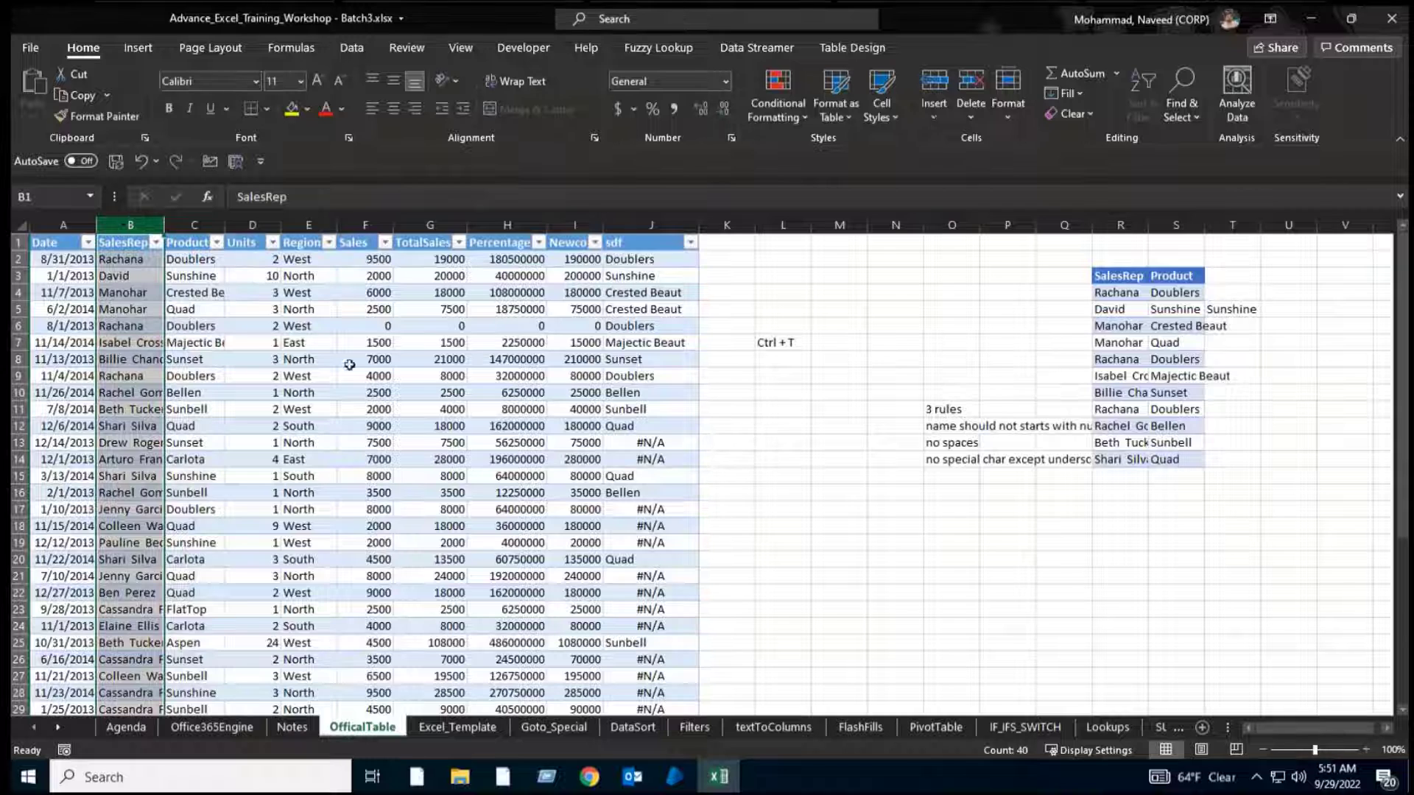
key("ctrl+c")
left_click(981, 508)
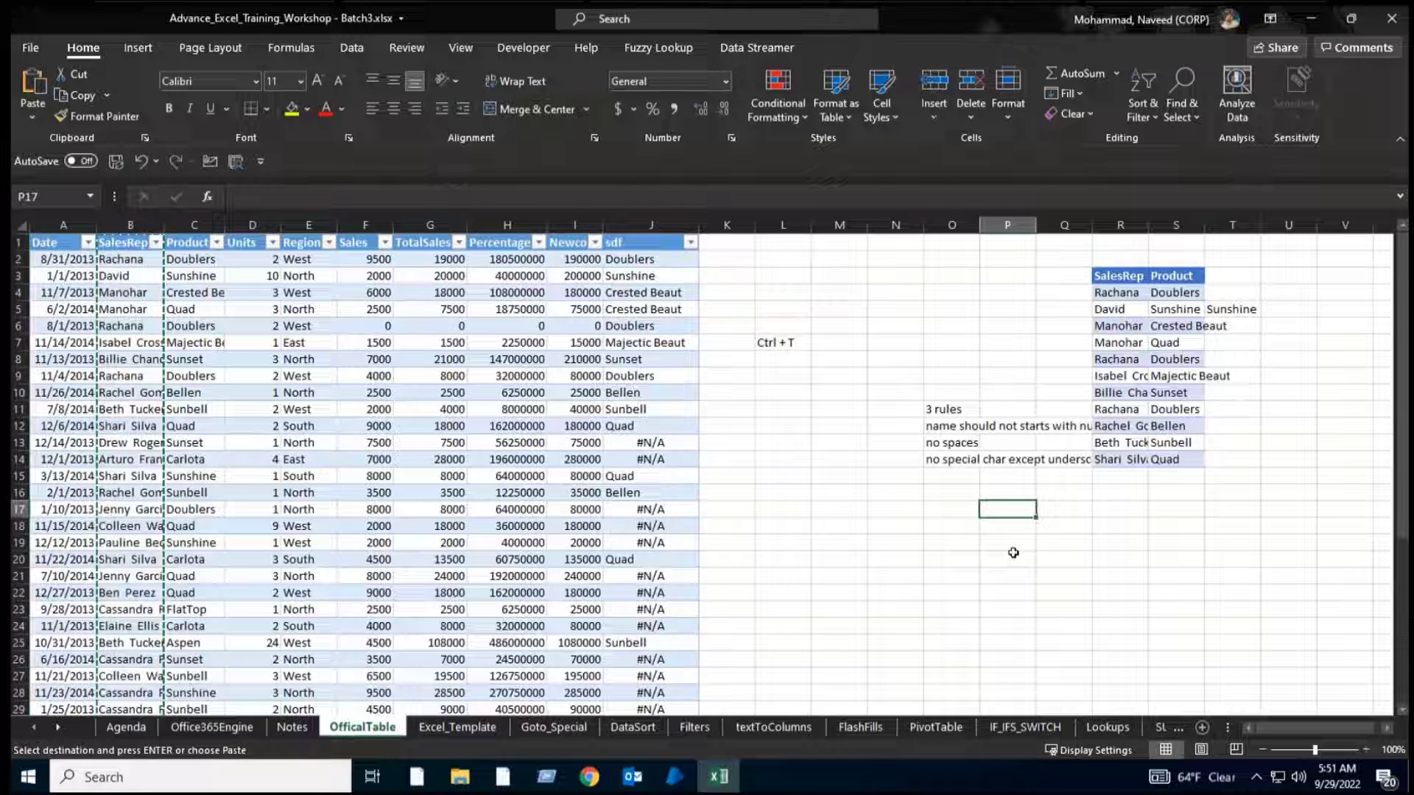
key("Escape")
Enter the formula =Table2[SalesRep] in cell O17 and check the full extent of the spilled column.
left_click(942, 514)
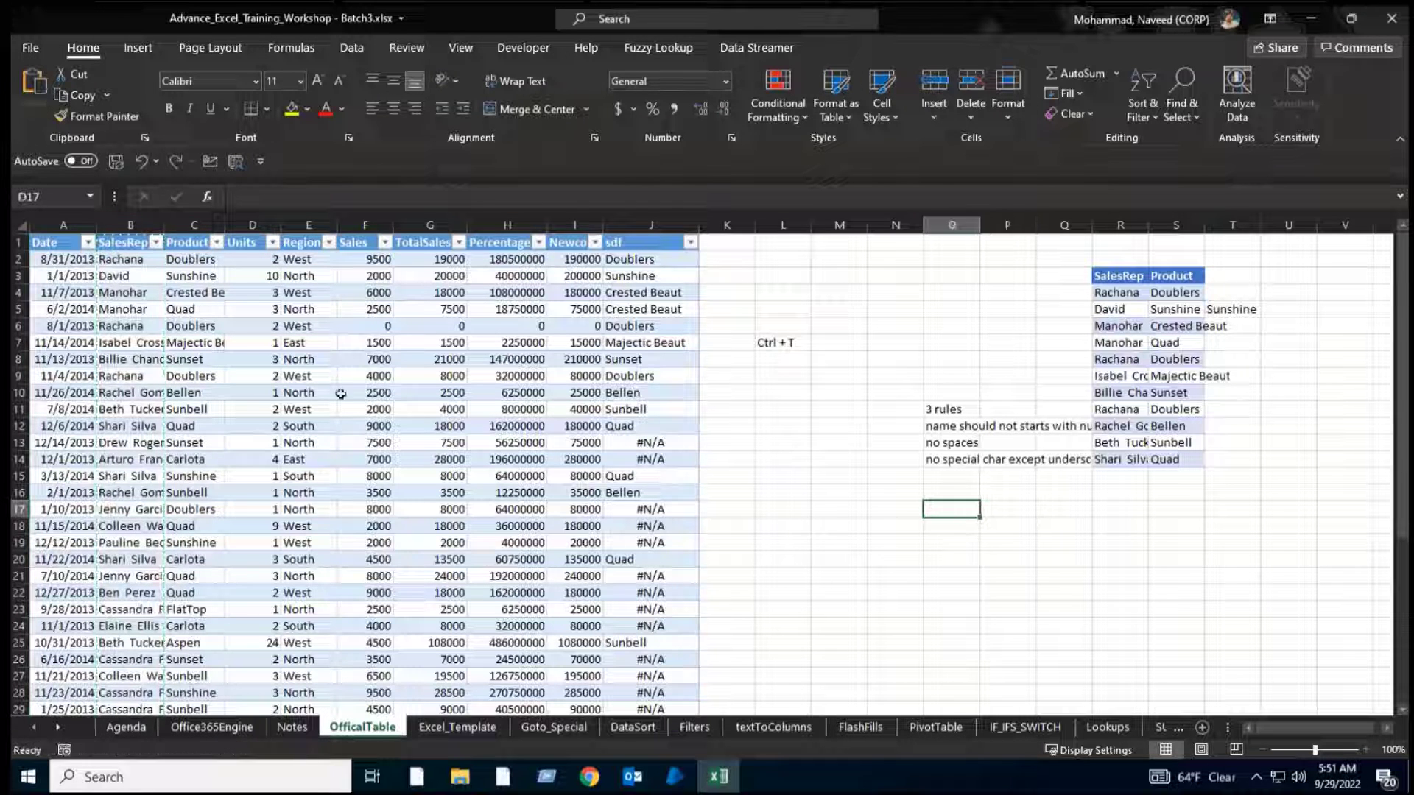
type("=")
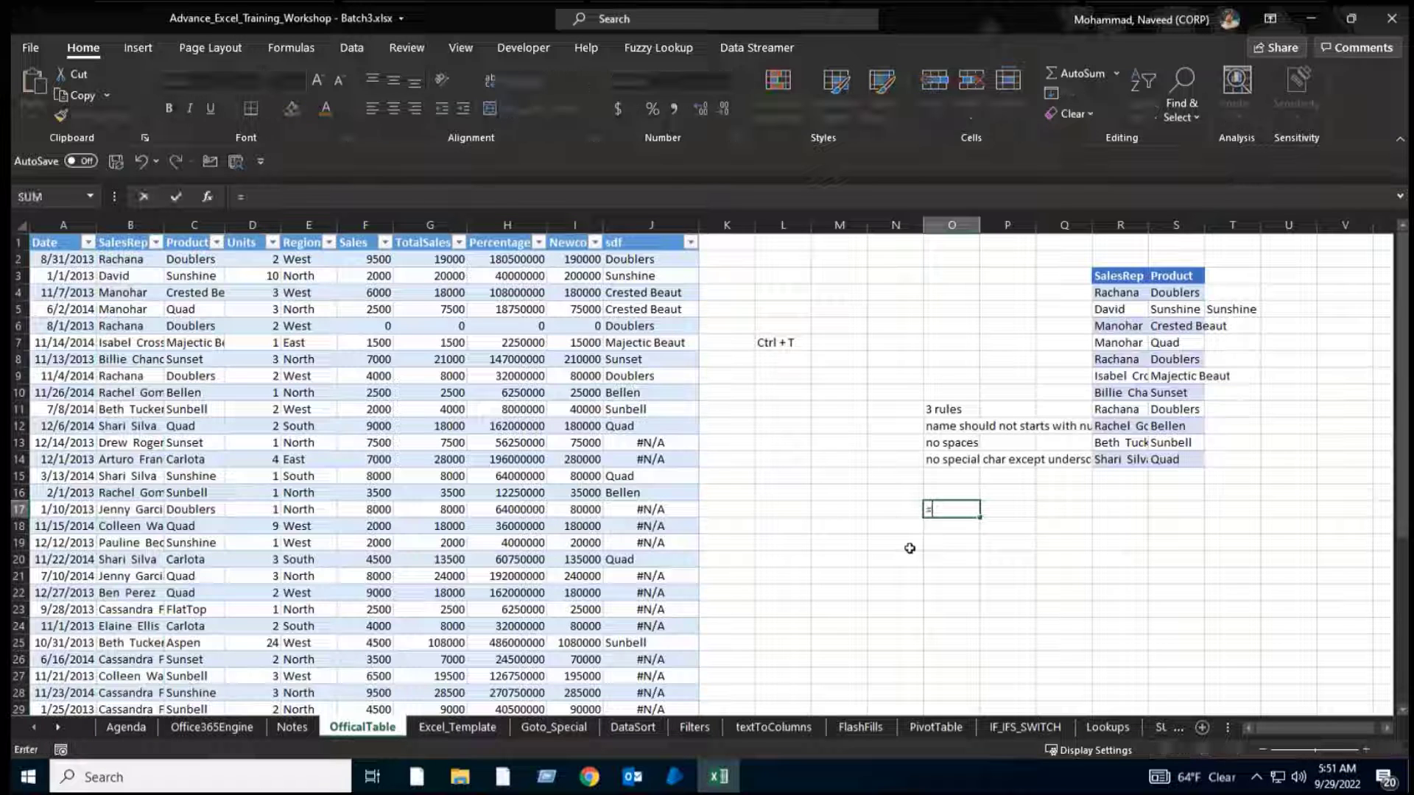
type("tab")
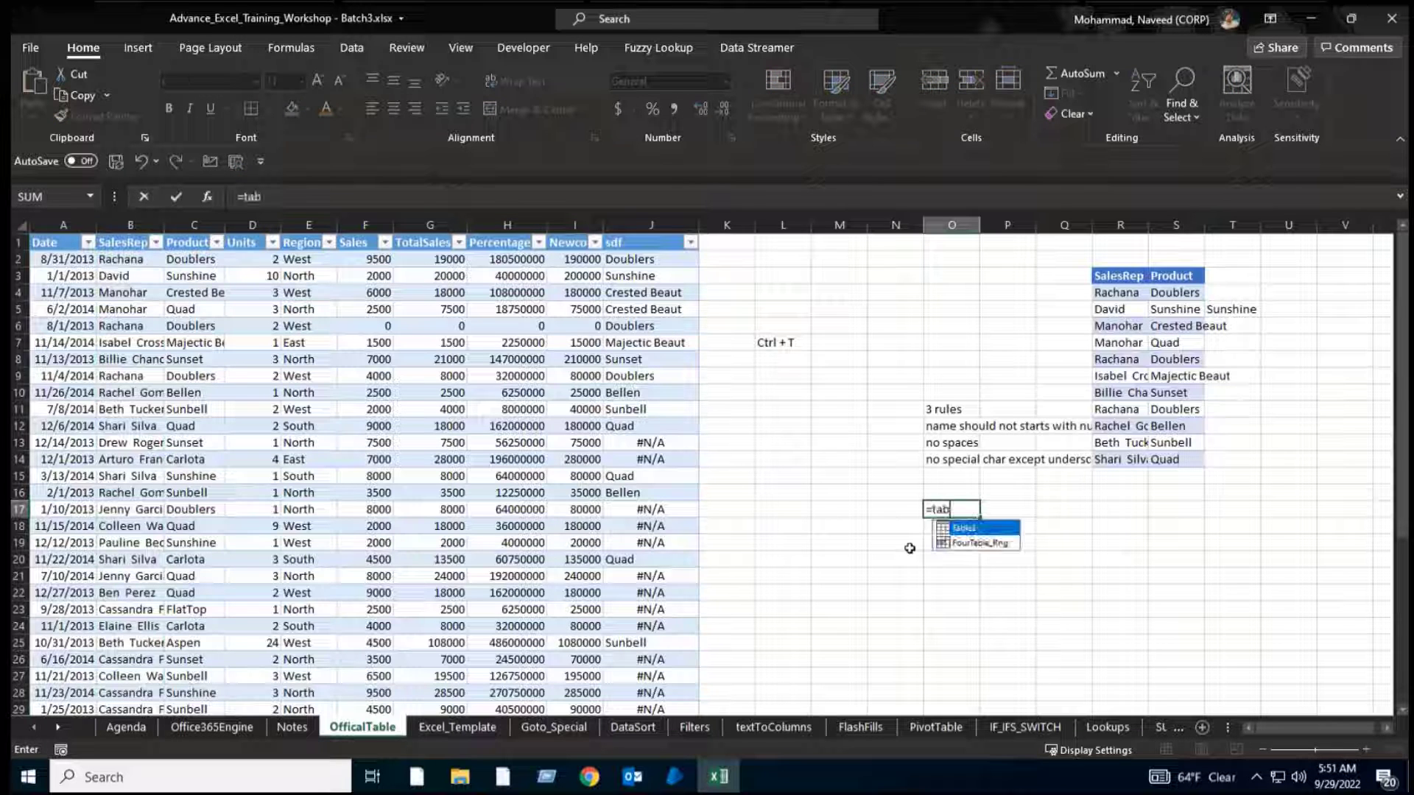
key("Tab")
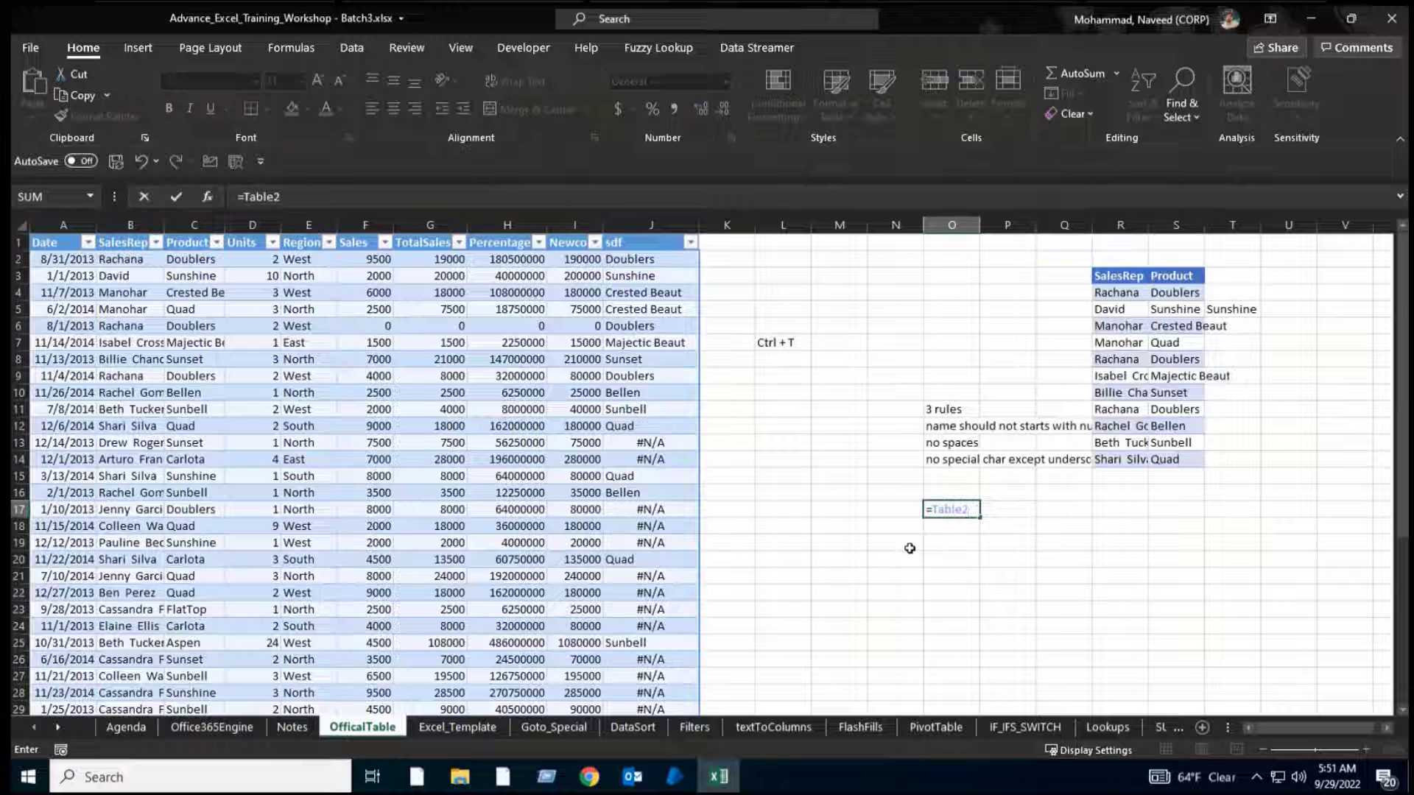
type("[")
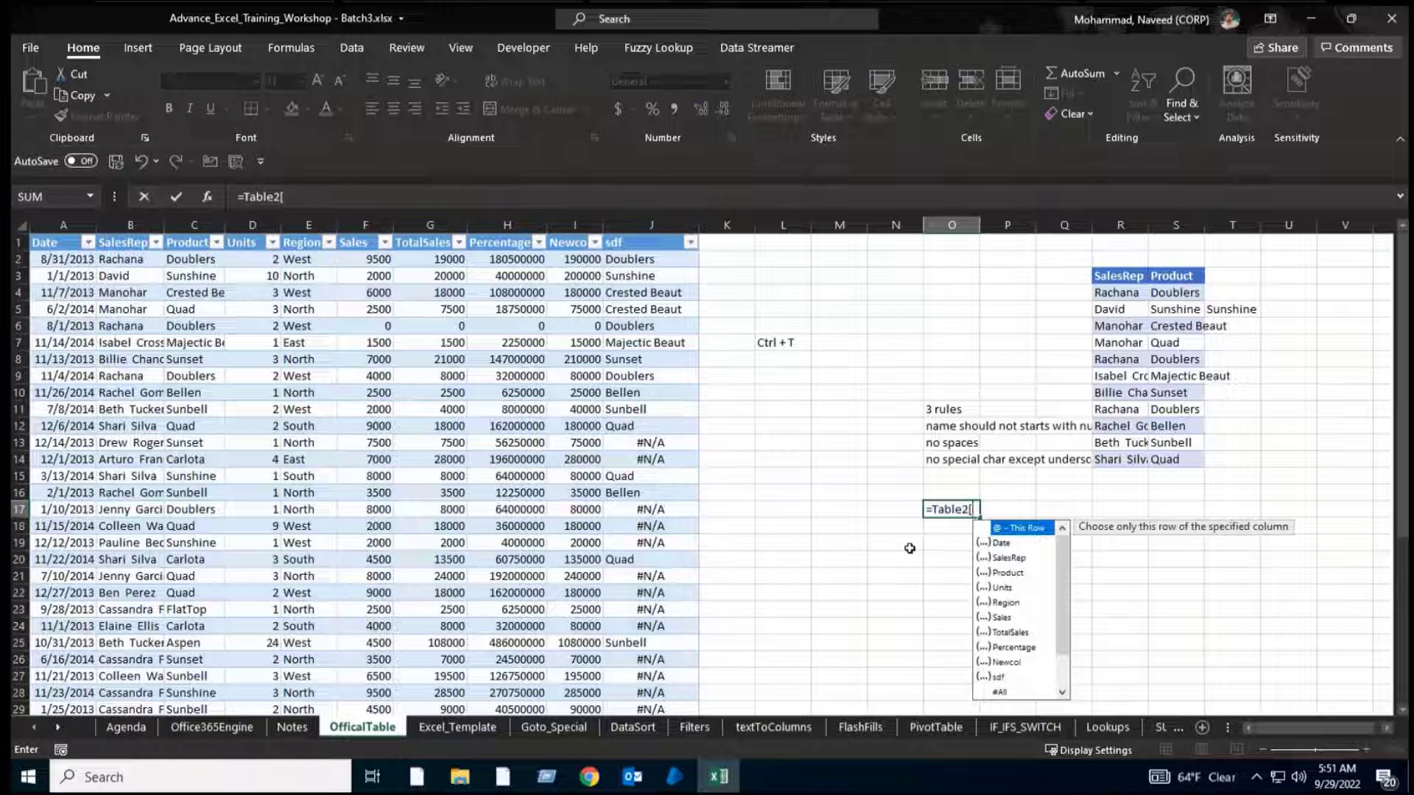
key("Down")
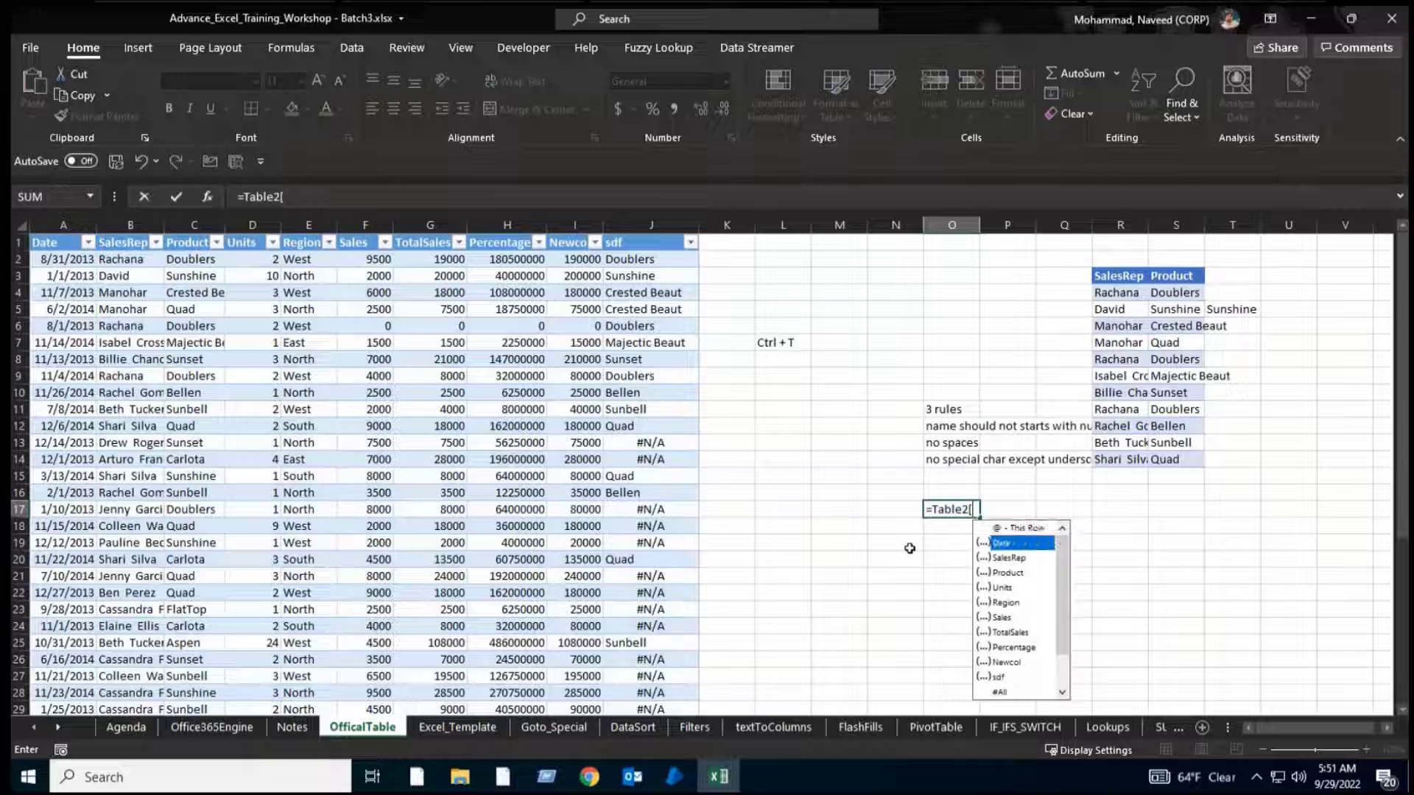
key("Down")
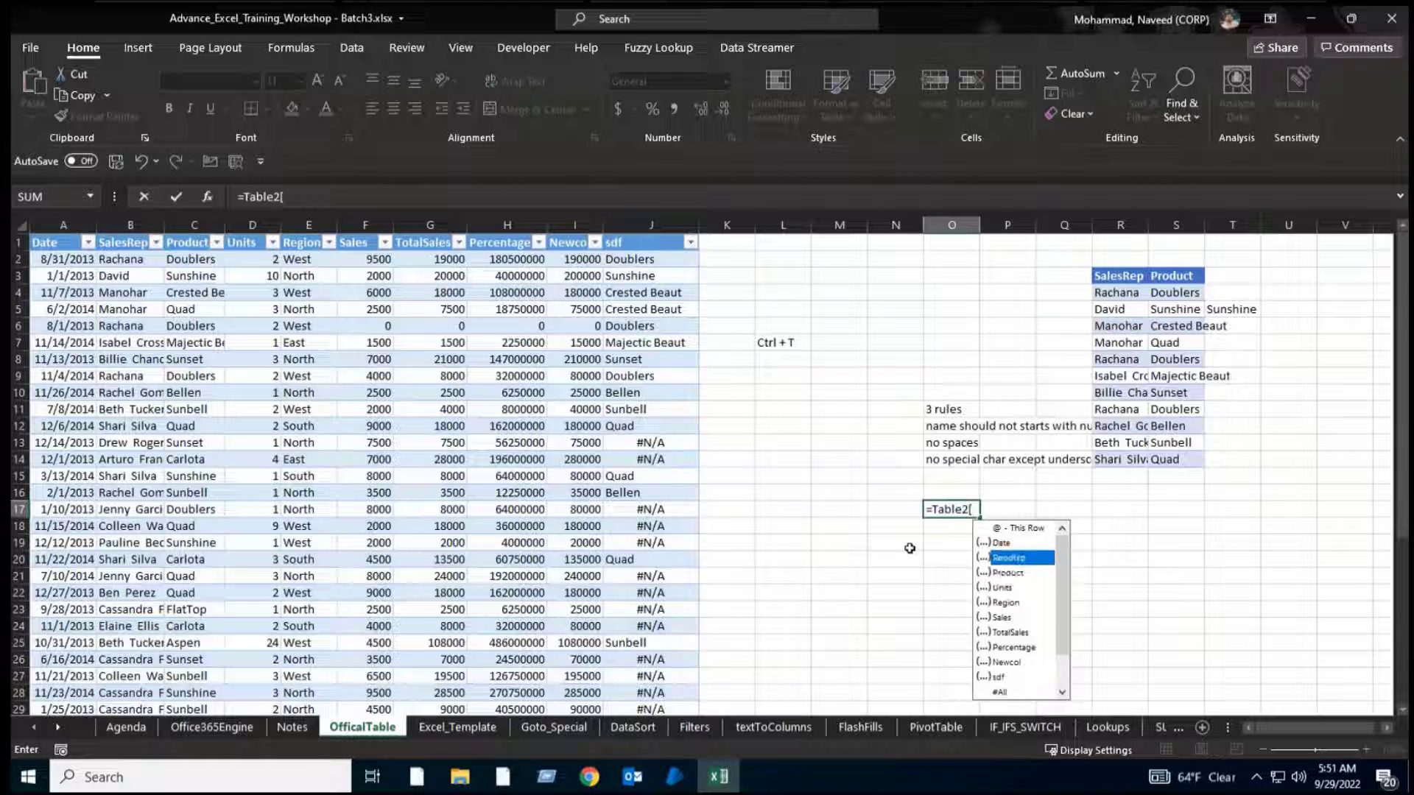
key("Tab")
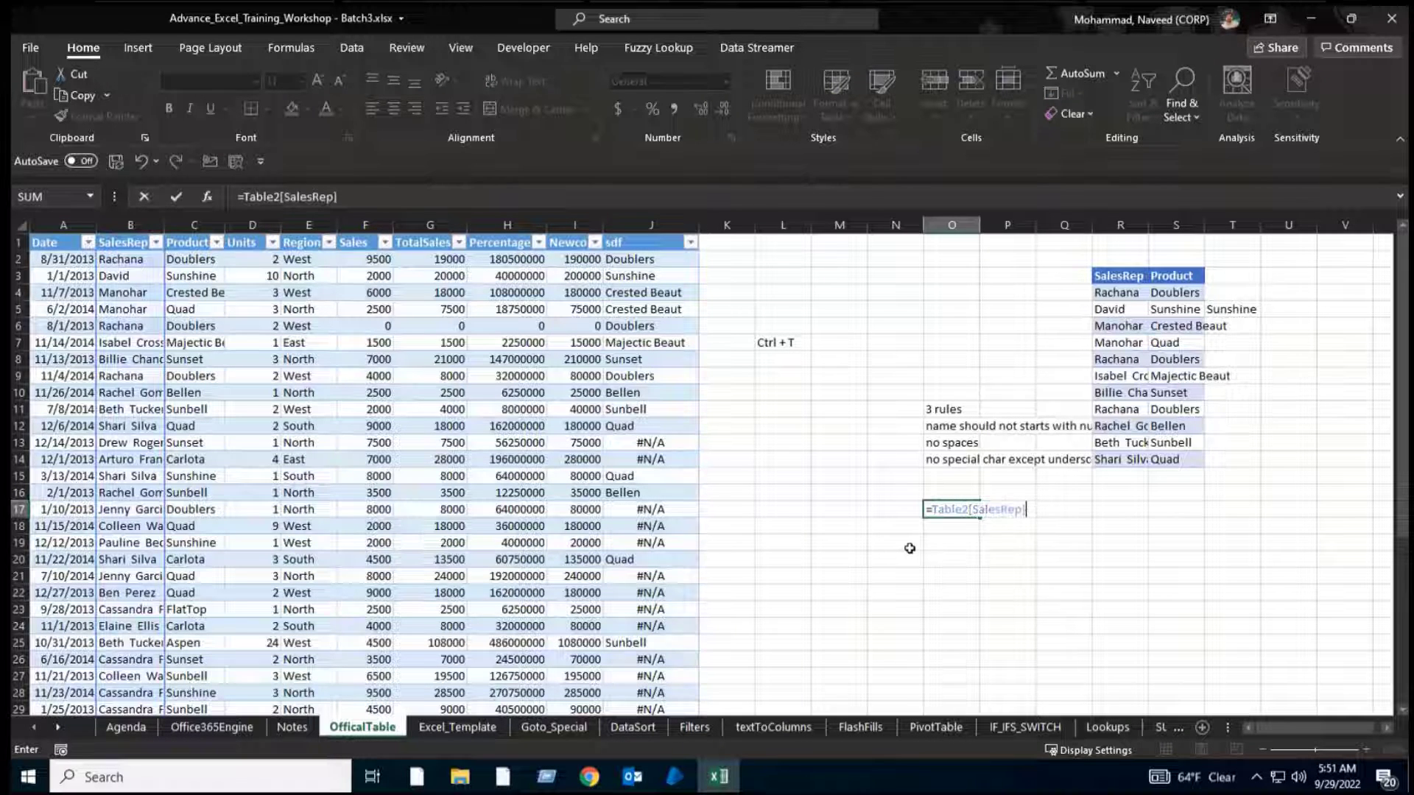
key("ctrl+Return")
key("ctrl+shift+Down")
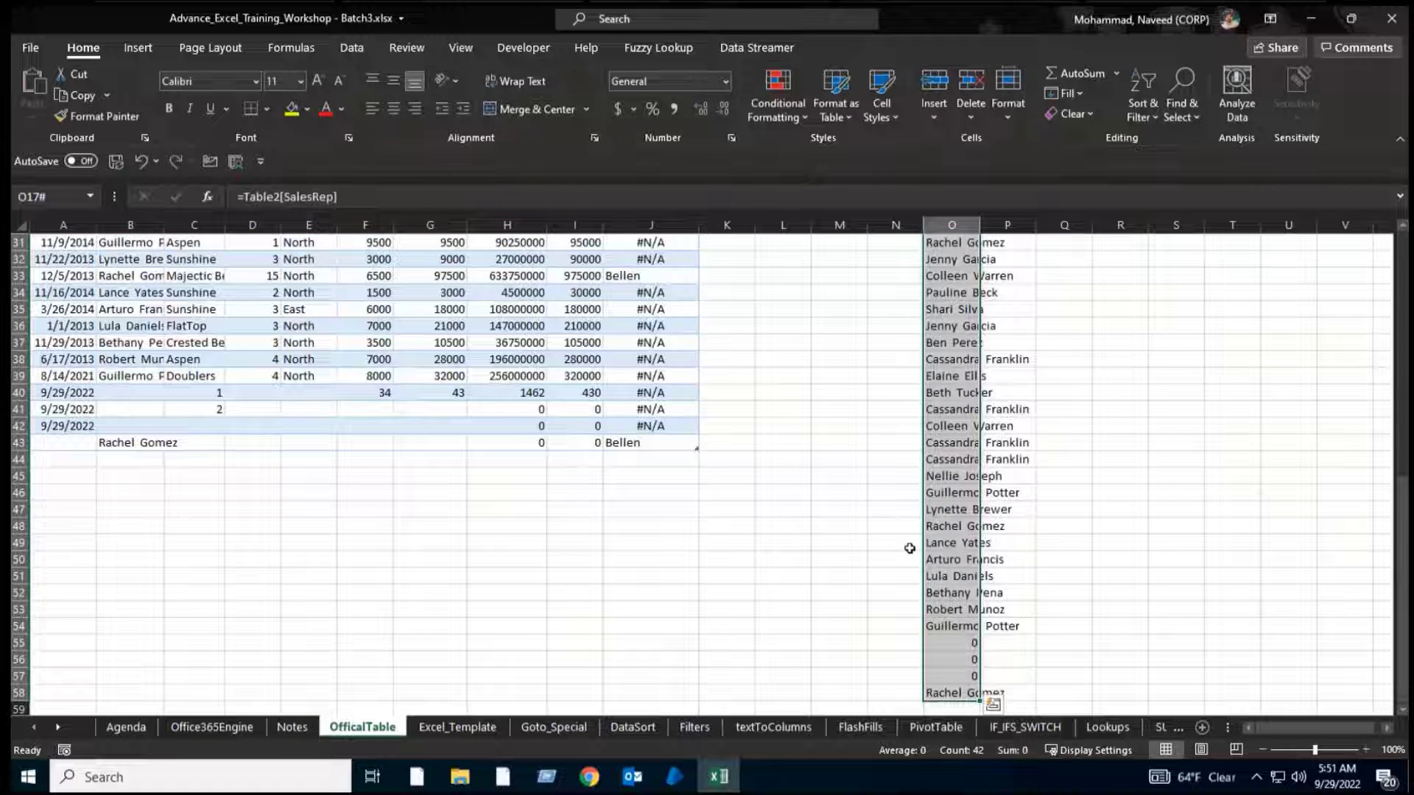
key("ctrl+shift+Up")
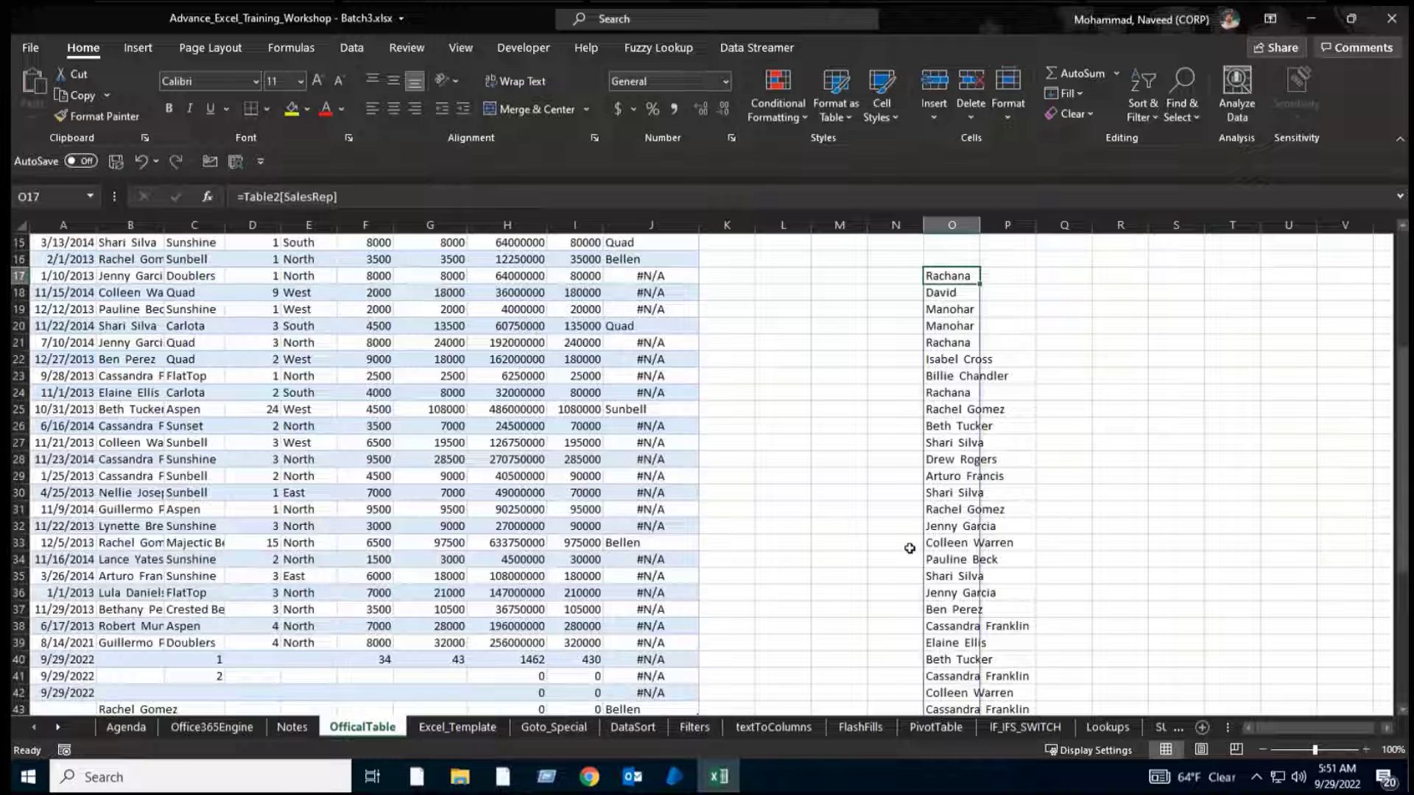
On the DataSort sheet, try to copy the Country column from its header down to row 32.
key("ctrl+Page_Down")
key("ctrl+Page_Down")
key("ctrl+Page_Down")
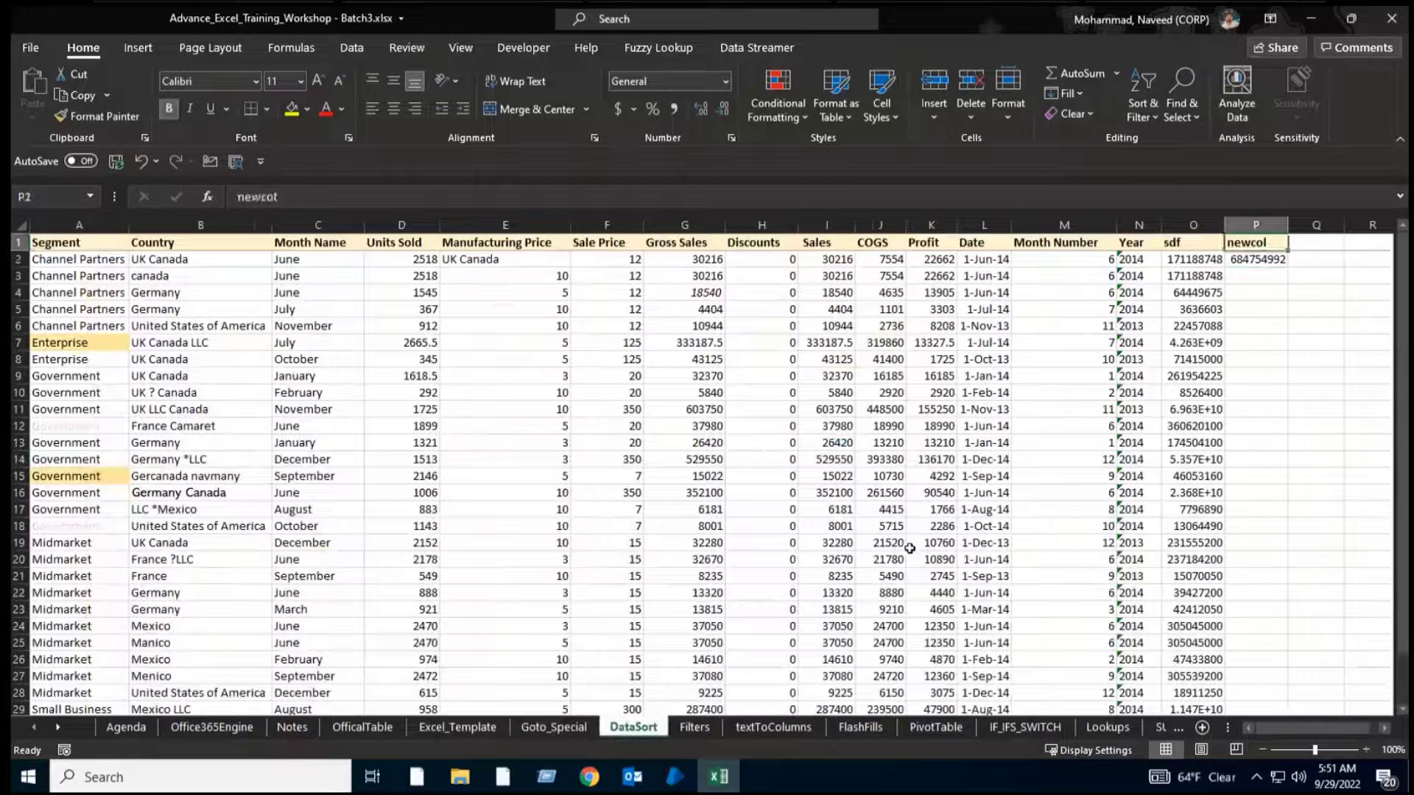
key("ctrl+Home")
key("Right")
key("ctrl+shift+Down")
key("shift+Down")
key("shift+Down")
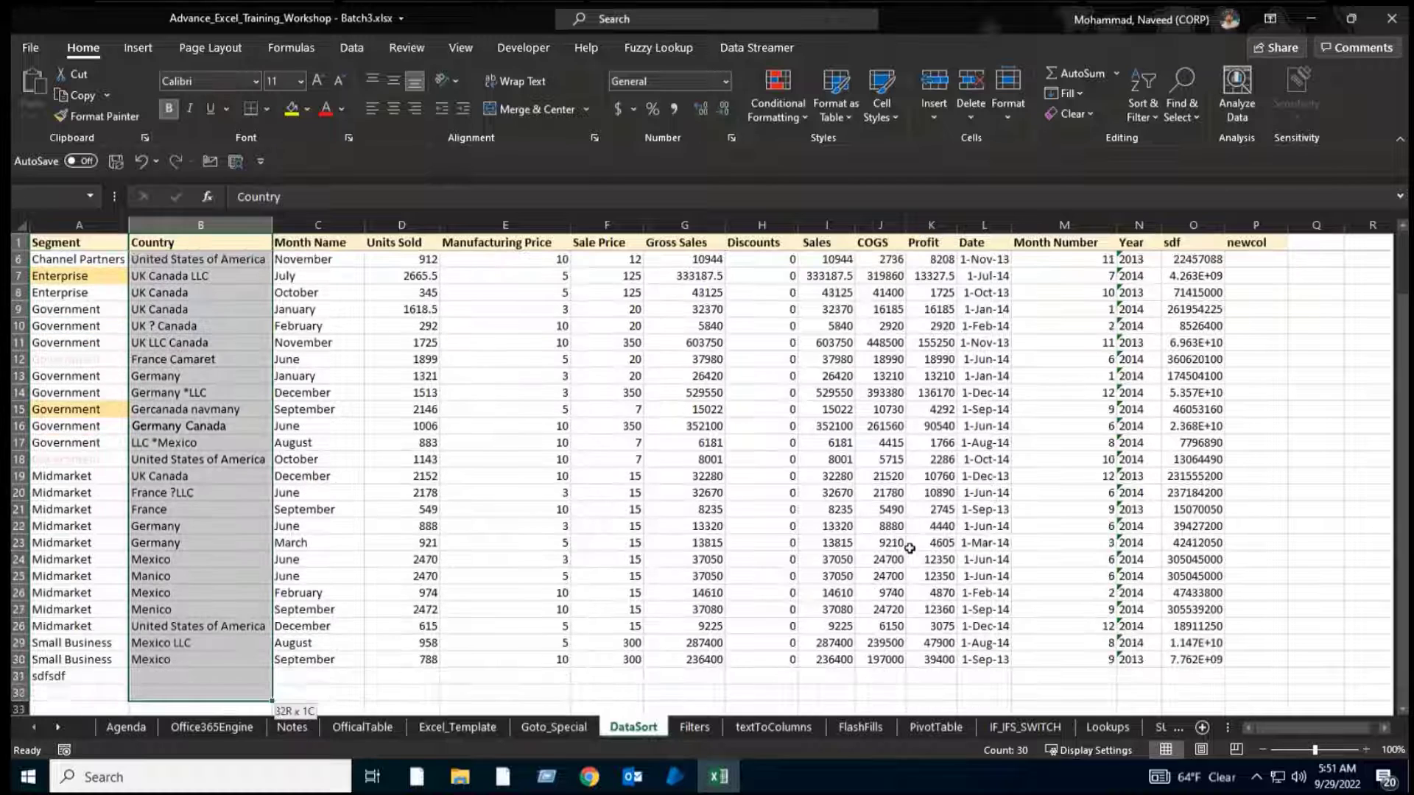
key("shift+Up")
key("shift+Down")
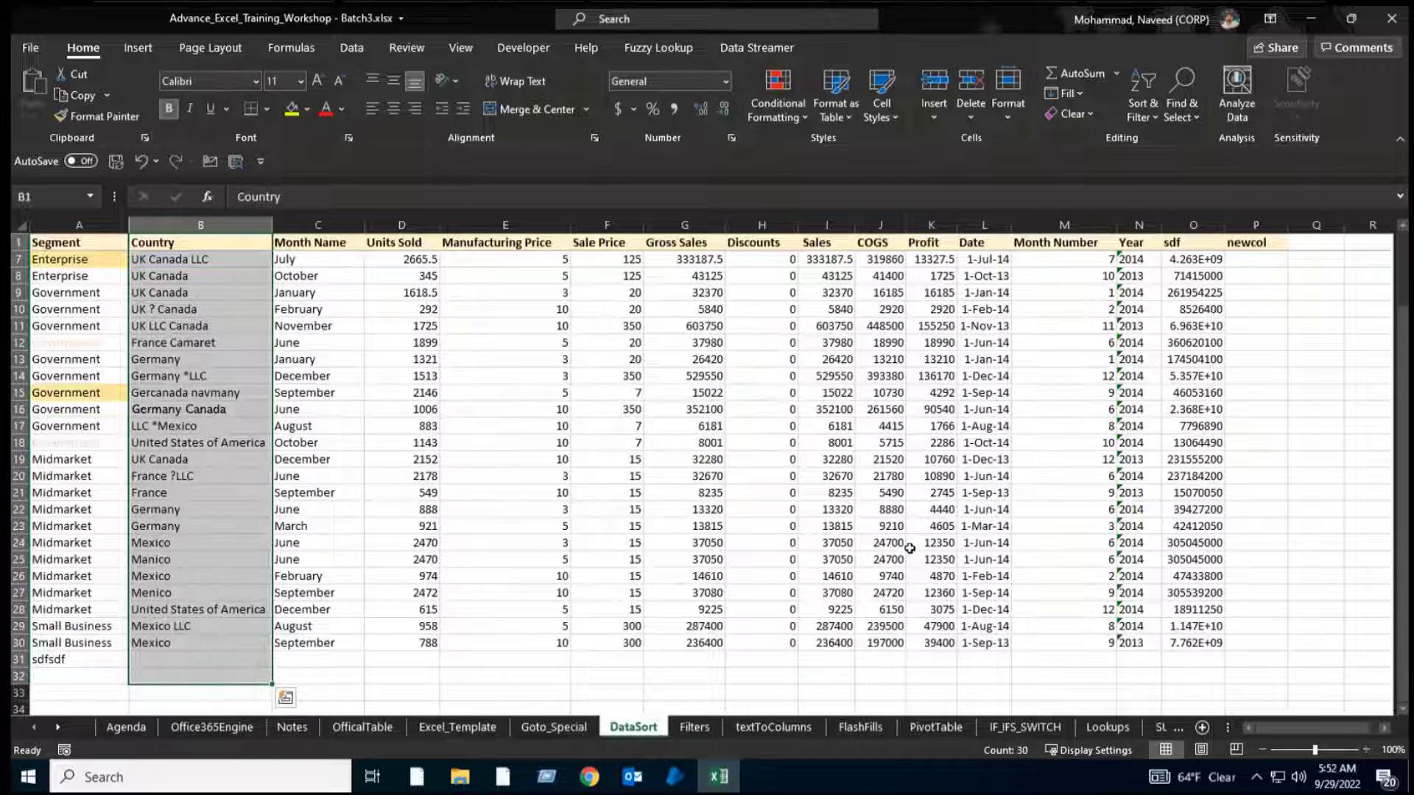
key("ctrl+c")
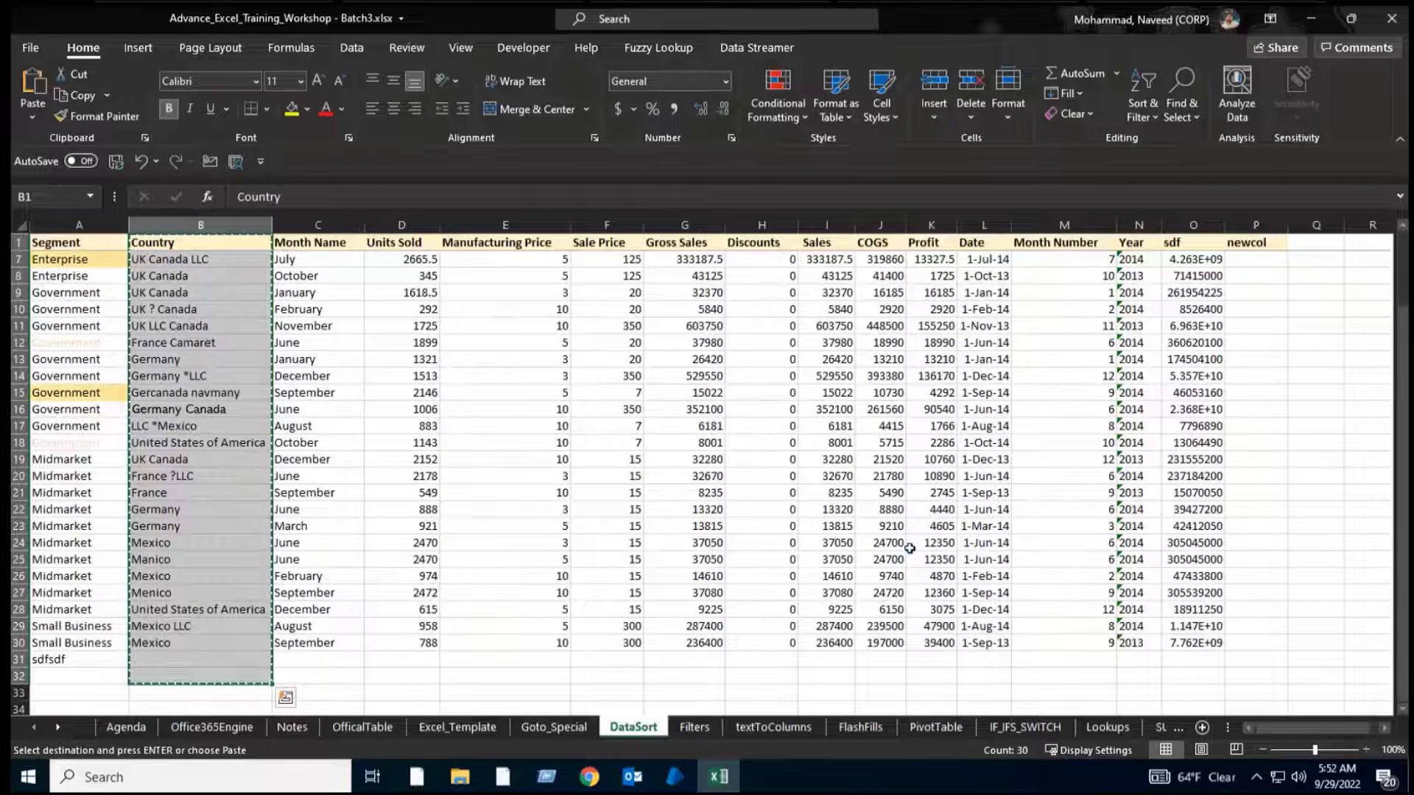
key("Escape")
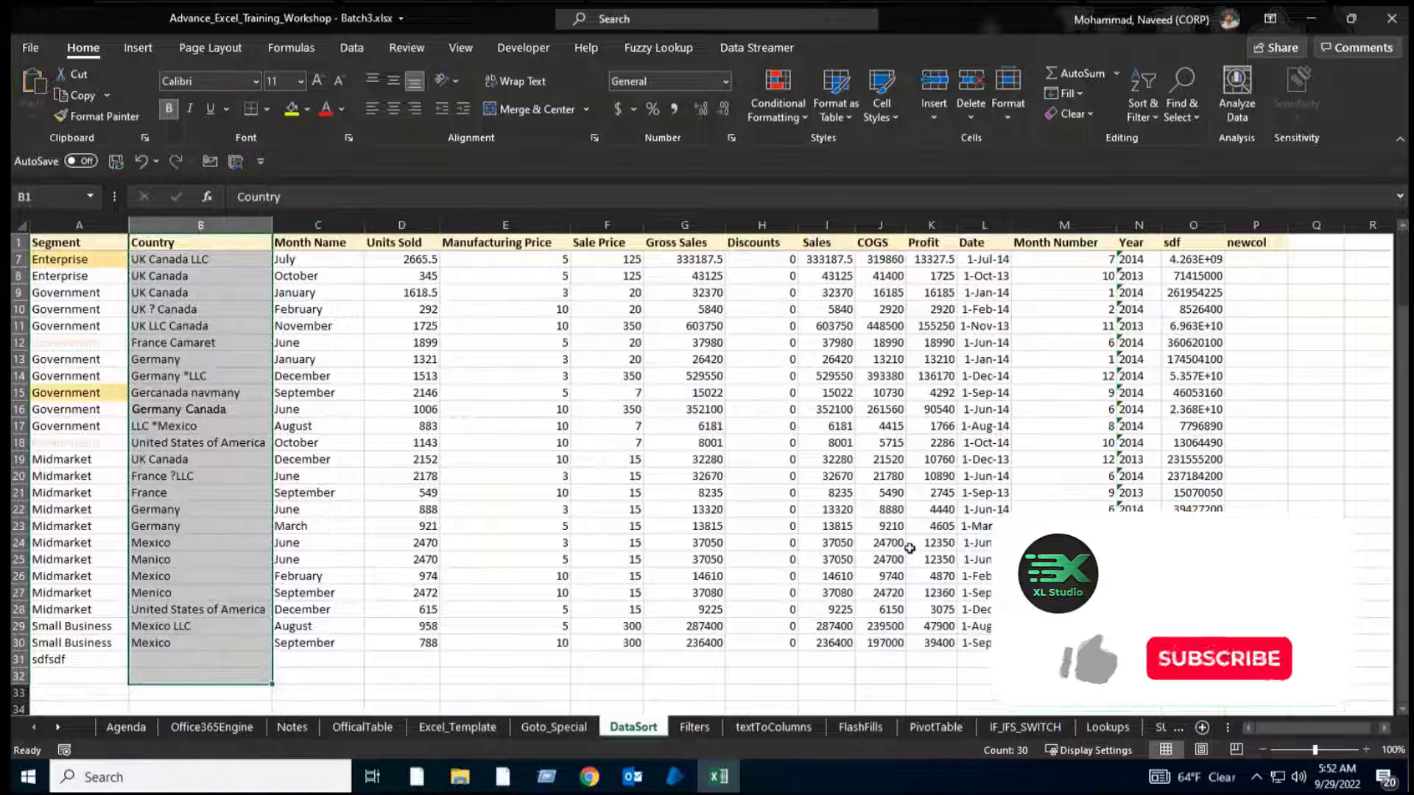
key("shift+BackSpace")
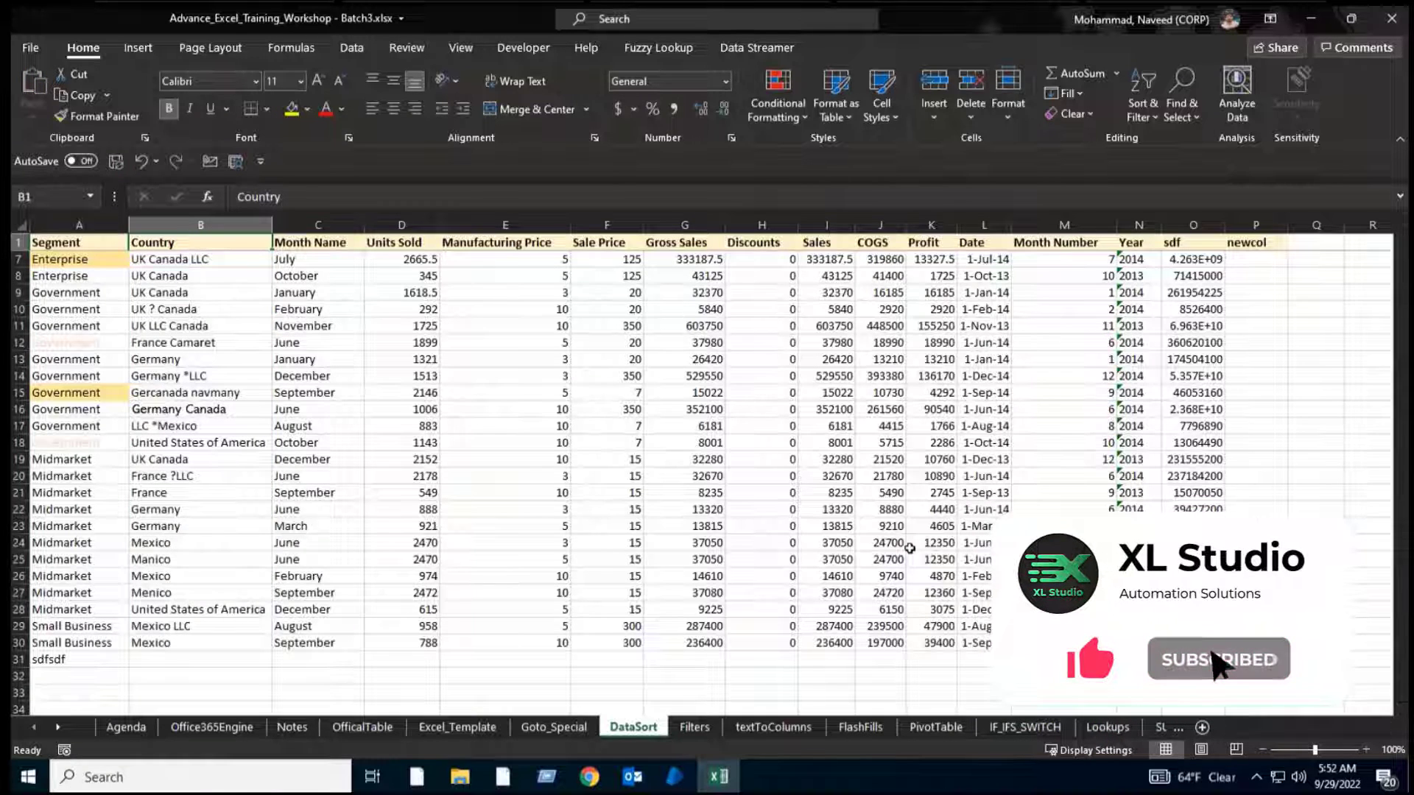
Return to the OfficalTable sheet and examine the structured reference formula in cell O17.
key("ctrl+Page_Up")
key("ctrl+Page_Up")
key("ctrl+Page_Up")
key("F2")
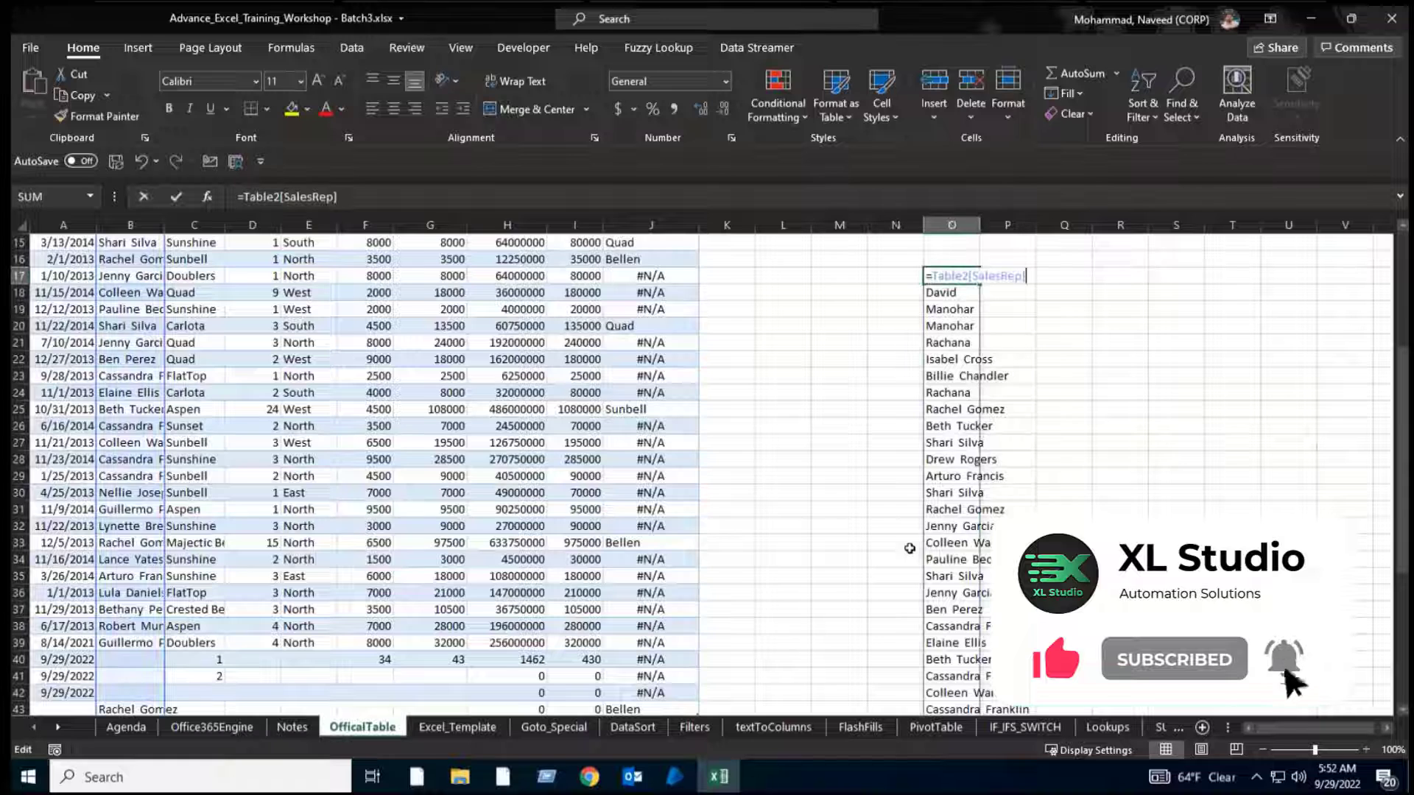
key("shift+Left")
key("shift+Left")
key("shift+Left")
key("shift+Left")
key("shift+Left")
key("shift+Left")
key("shift+Left")
key("shift+Left")
key("shift+Left")
key("shift+Left")
key("shift+Left")
key("shift+Left")
key("shift+Left")
key("shift+Left")
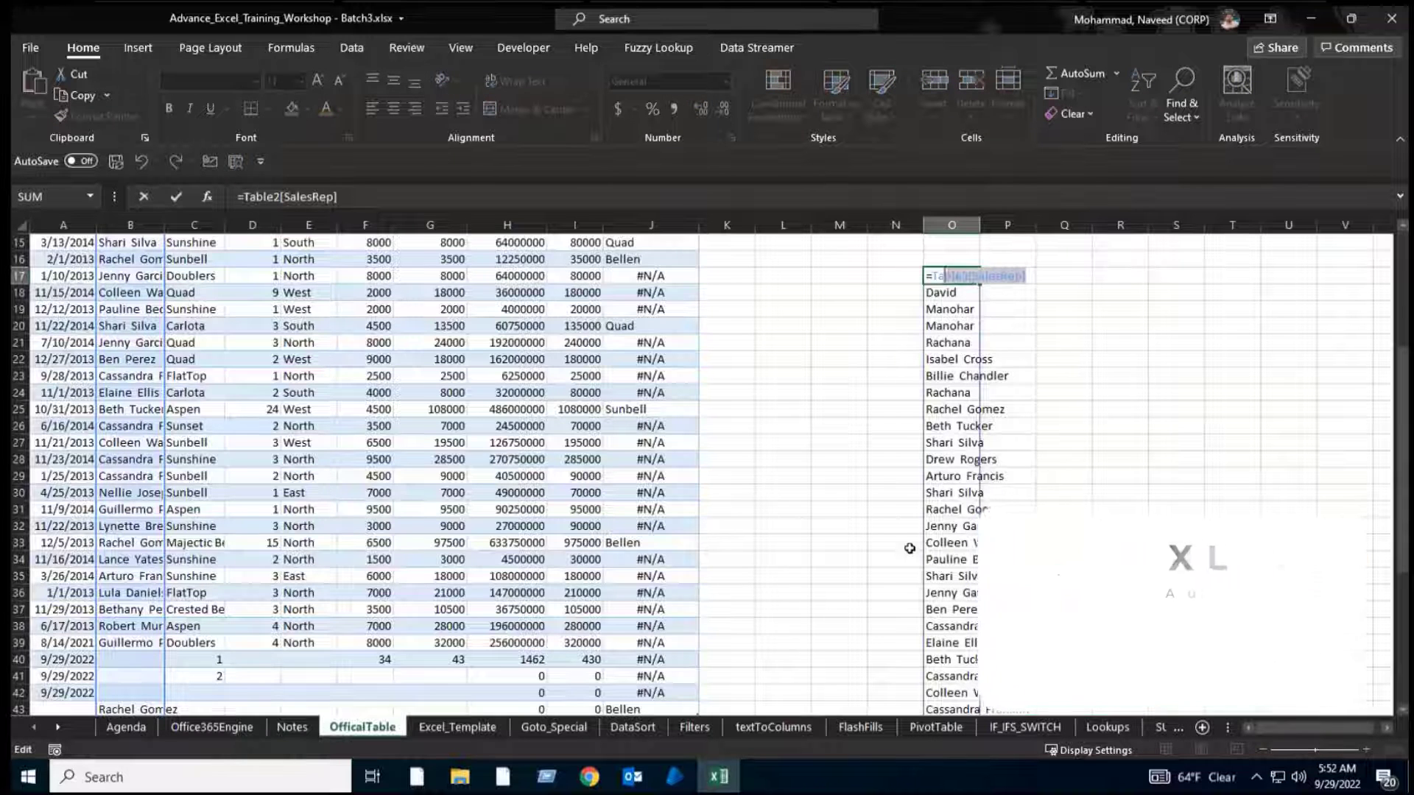
key("shift+Left")
key("shift+Left")
key("shift+Left")
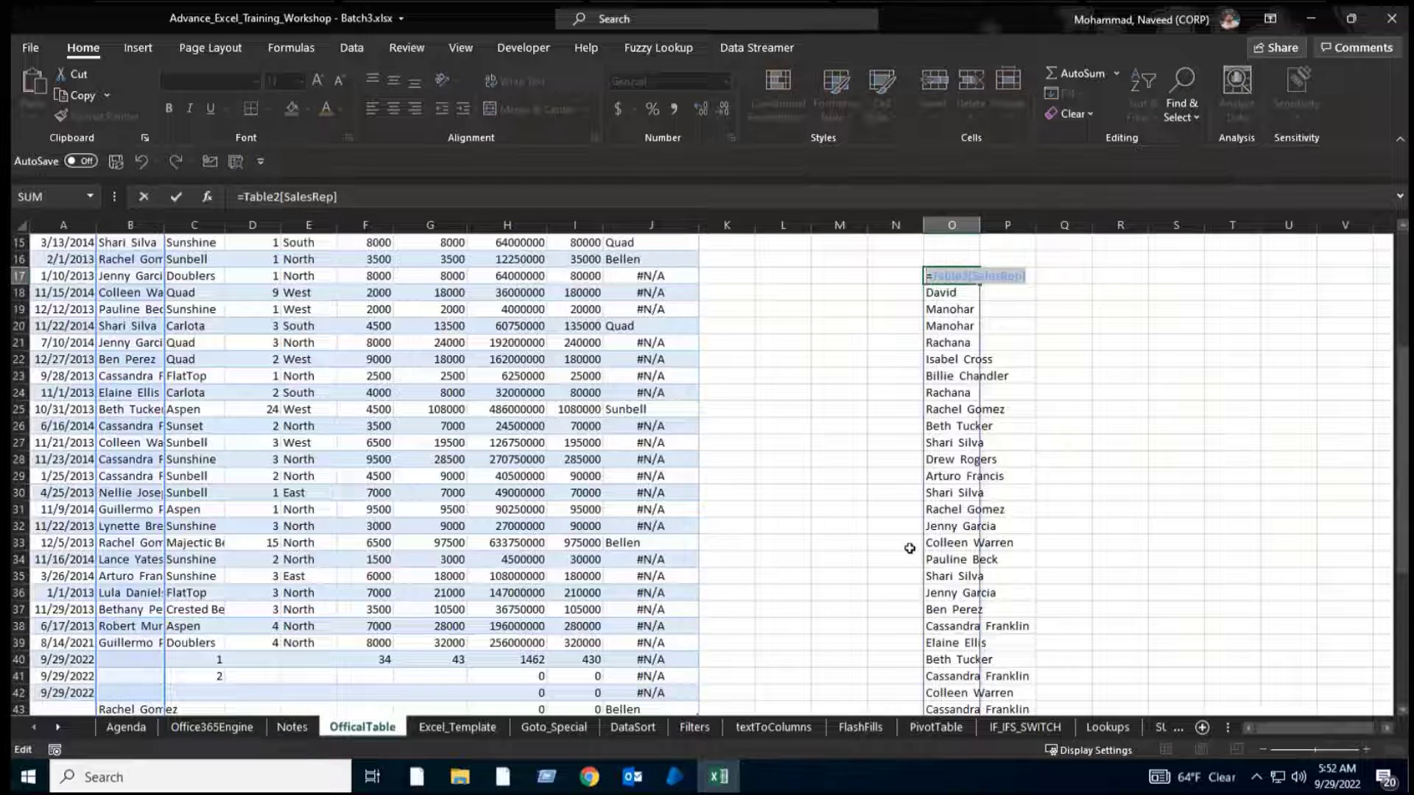
Extend the formula in cell O17 to =Table2[[SalesRep]:[Product]] and select the whole two-column spilled range.
key("Left")
key("BackSpace")
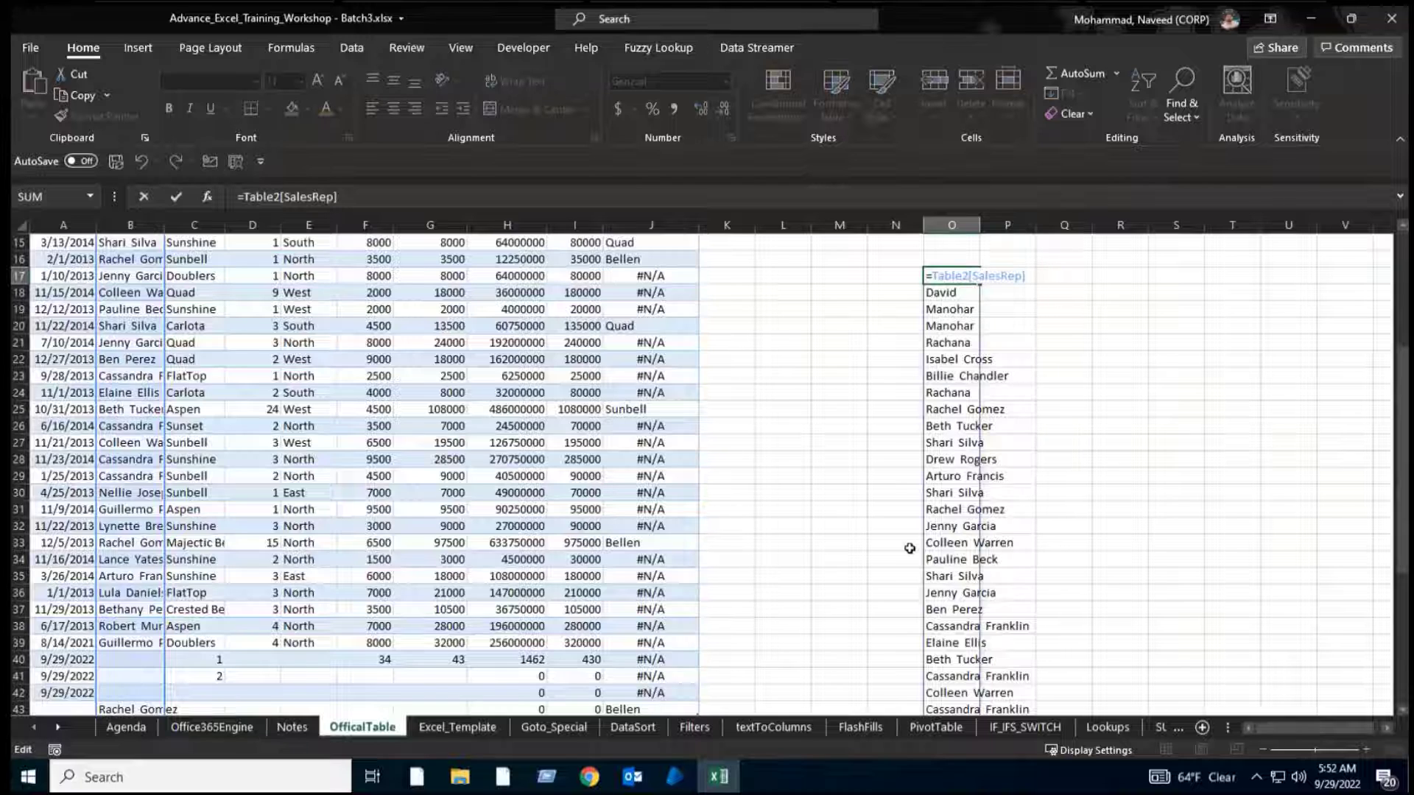
type("[")
type(":[")
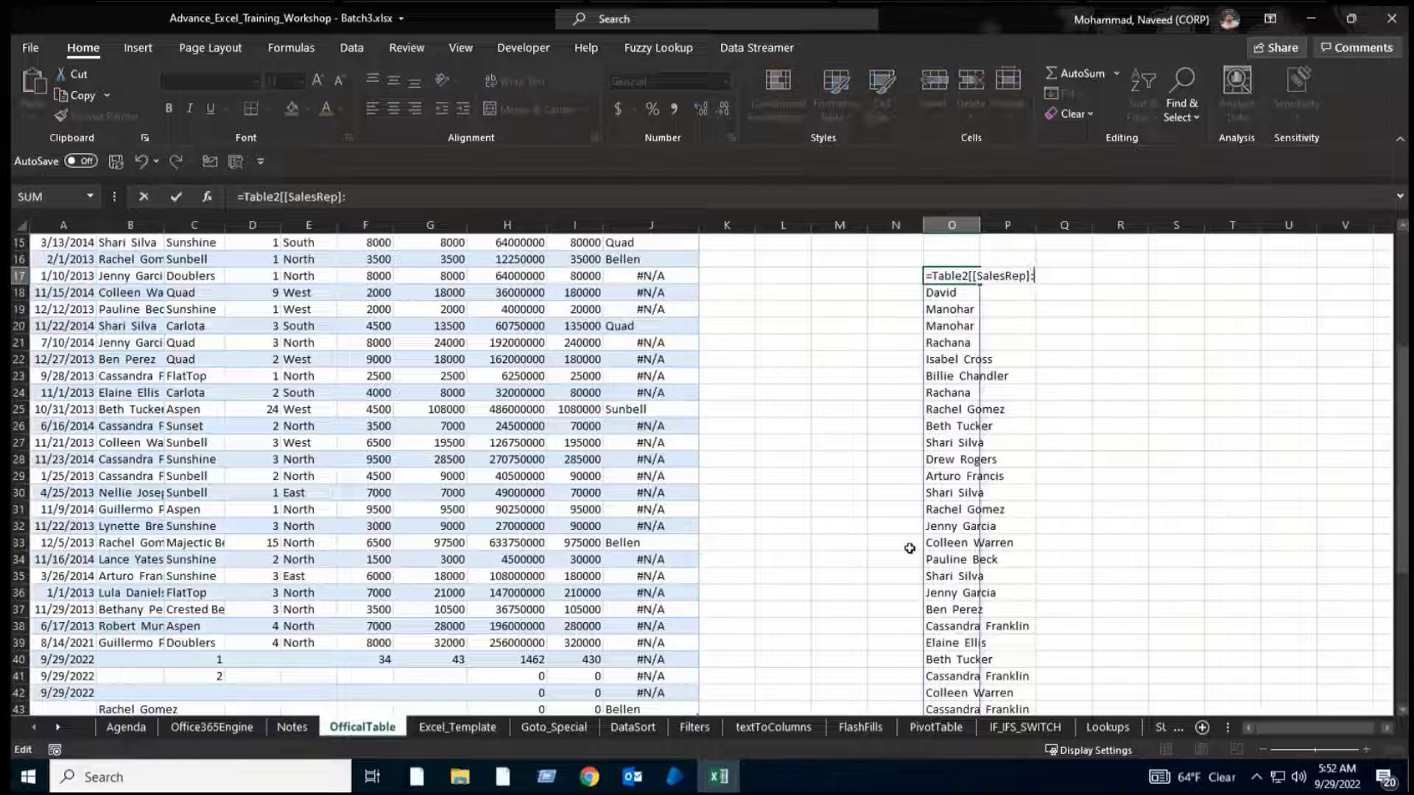
key("Down")
key("Down")
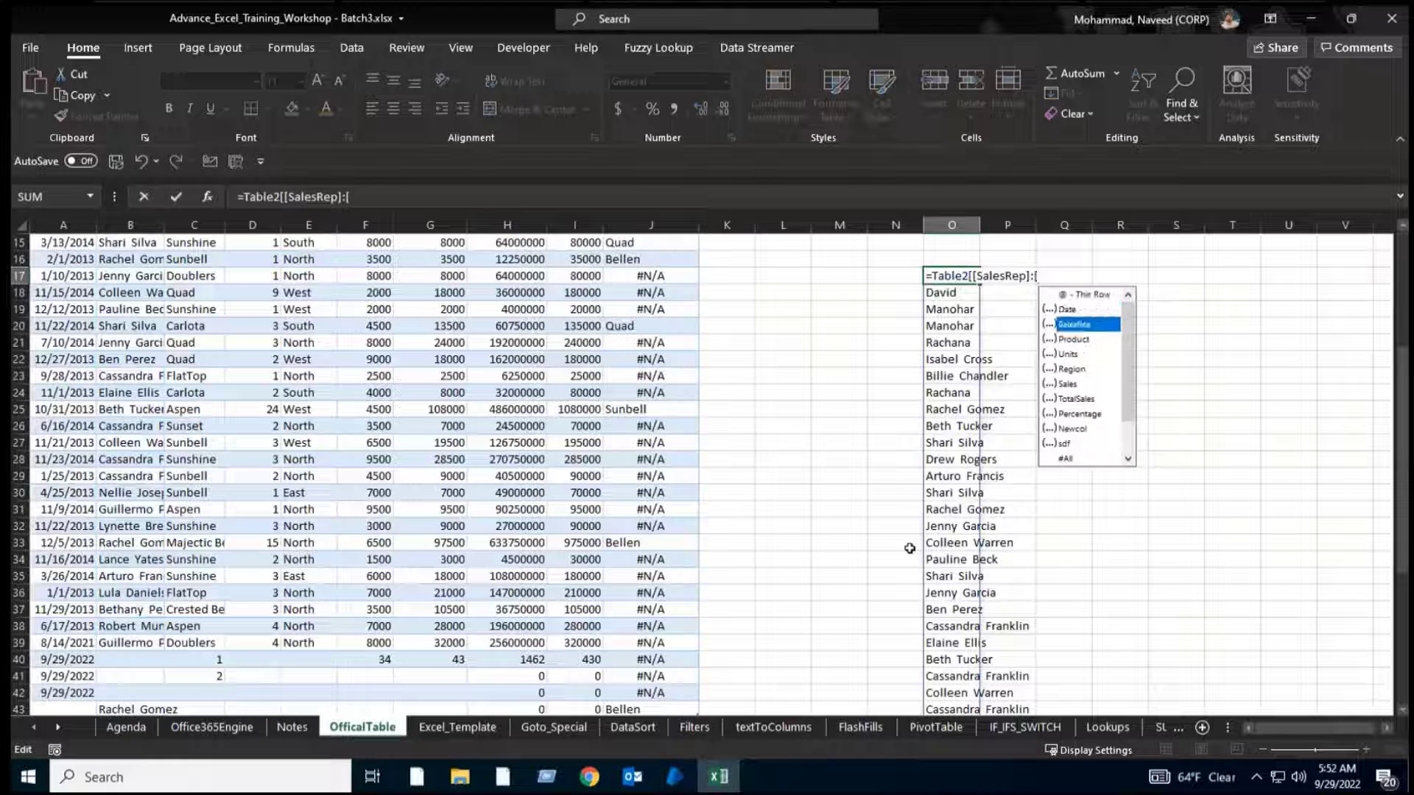
key("Tab")
type("]")
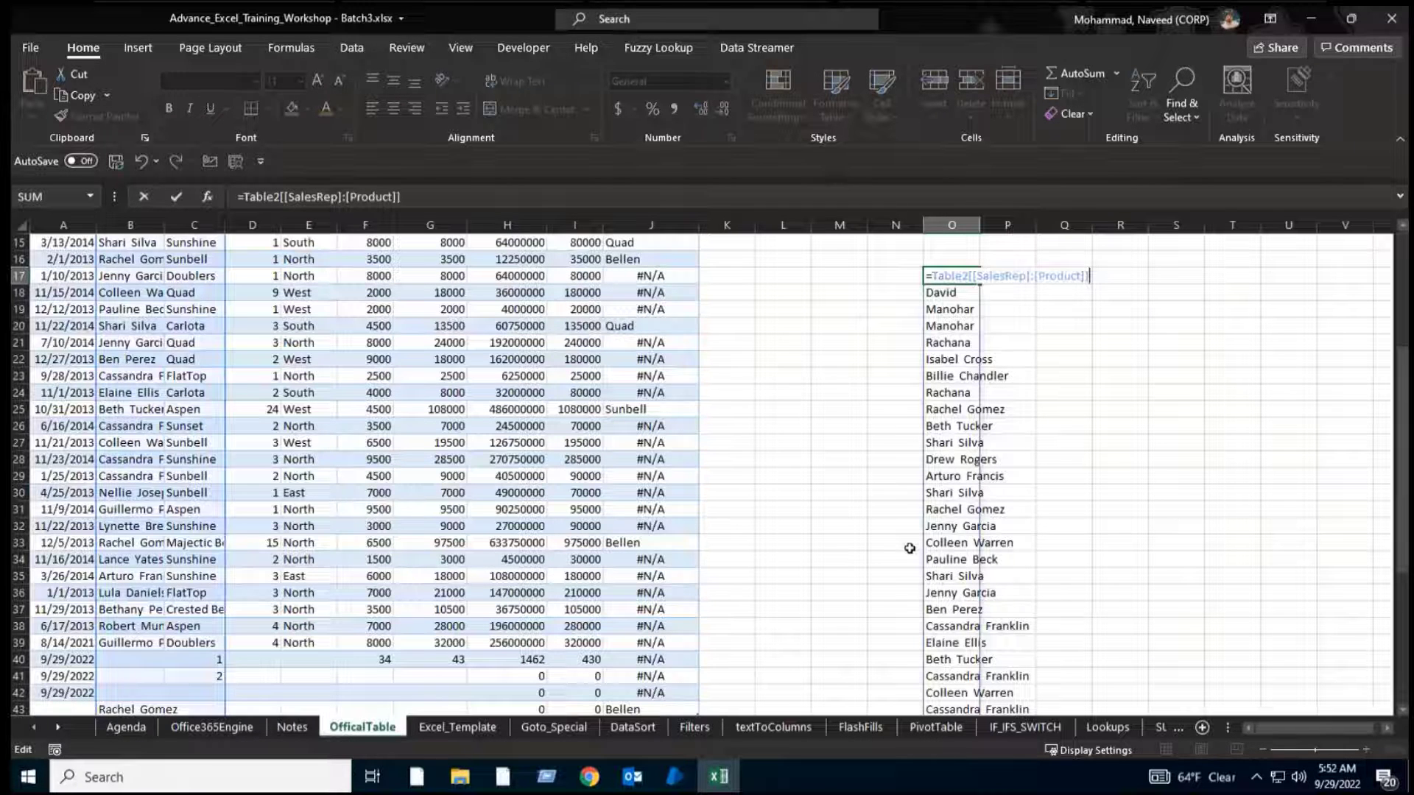
key("Return")
key("Up")
key("ctrl+shift+Right")
key("ctrl+shift+Down")
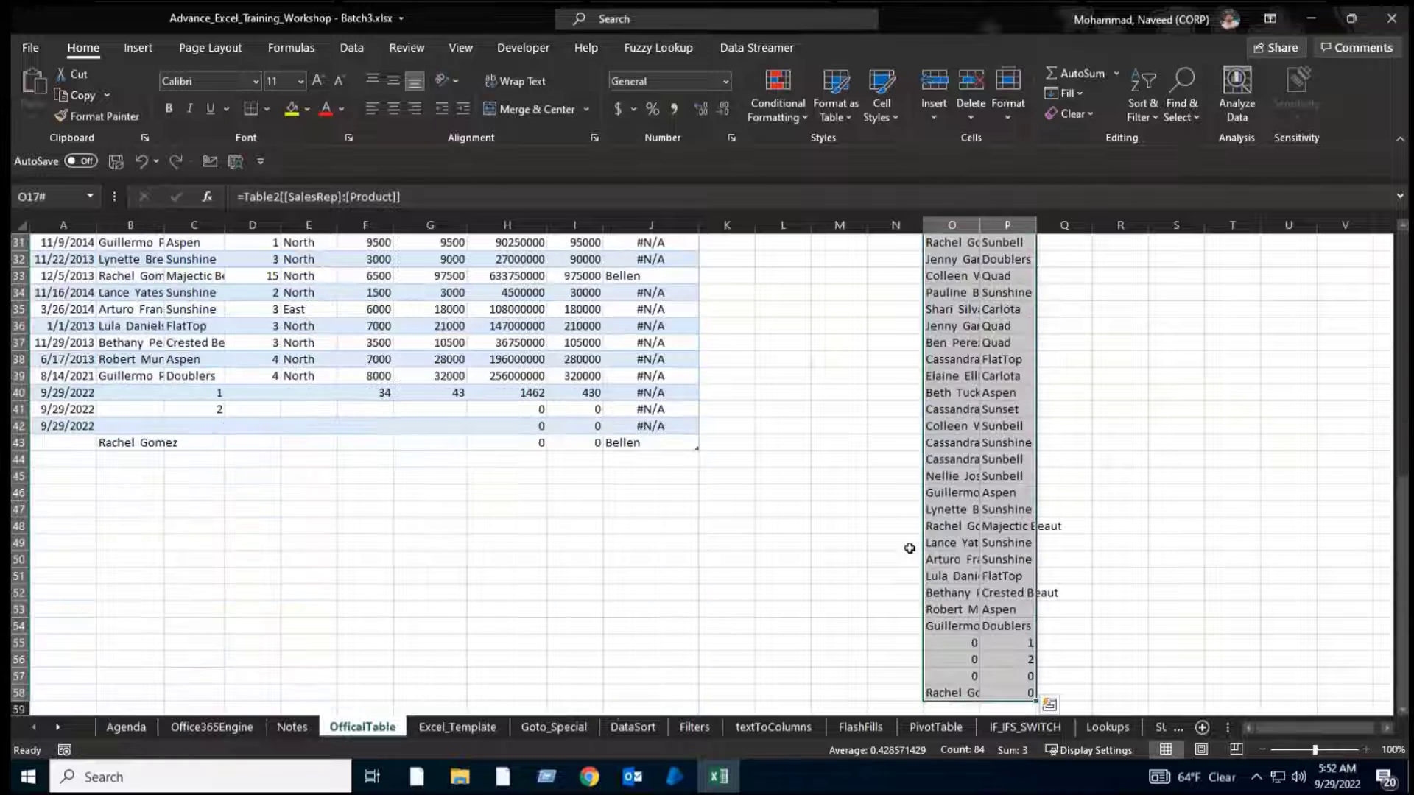